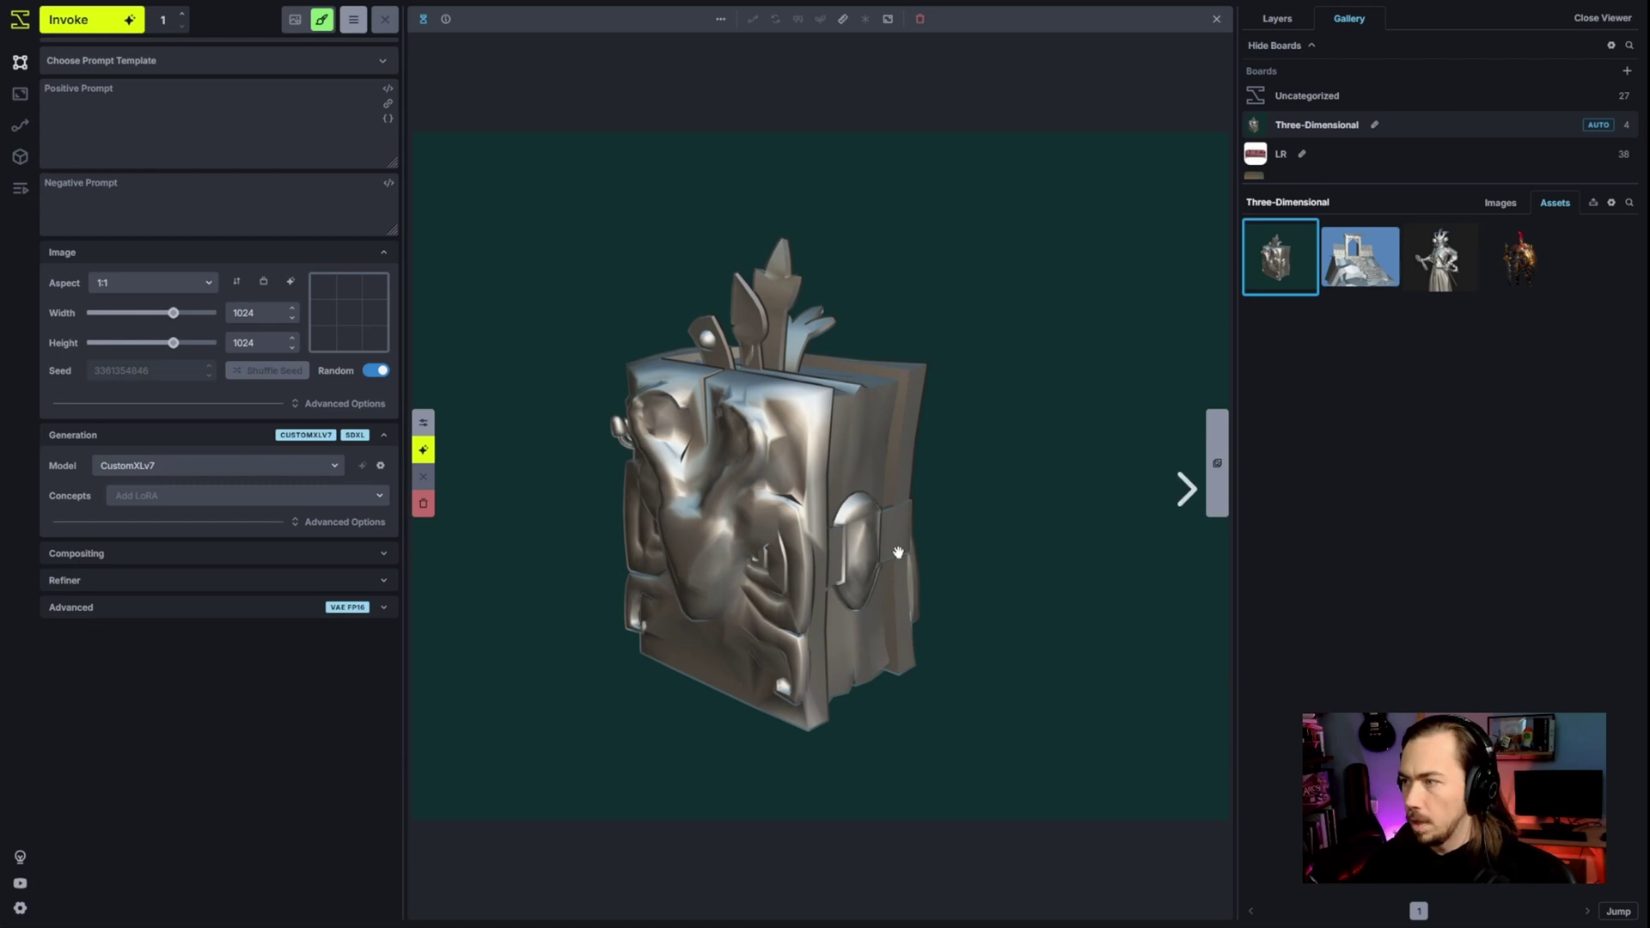
- Add the grey 3D book asset to the canvas as a control layer and apply the Depth Map model with its depth filter
drag(1280, 256, 924, 259)
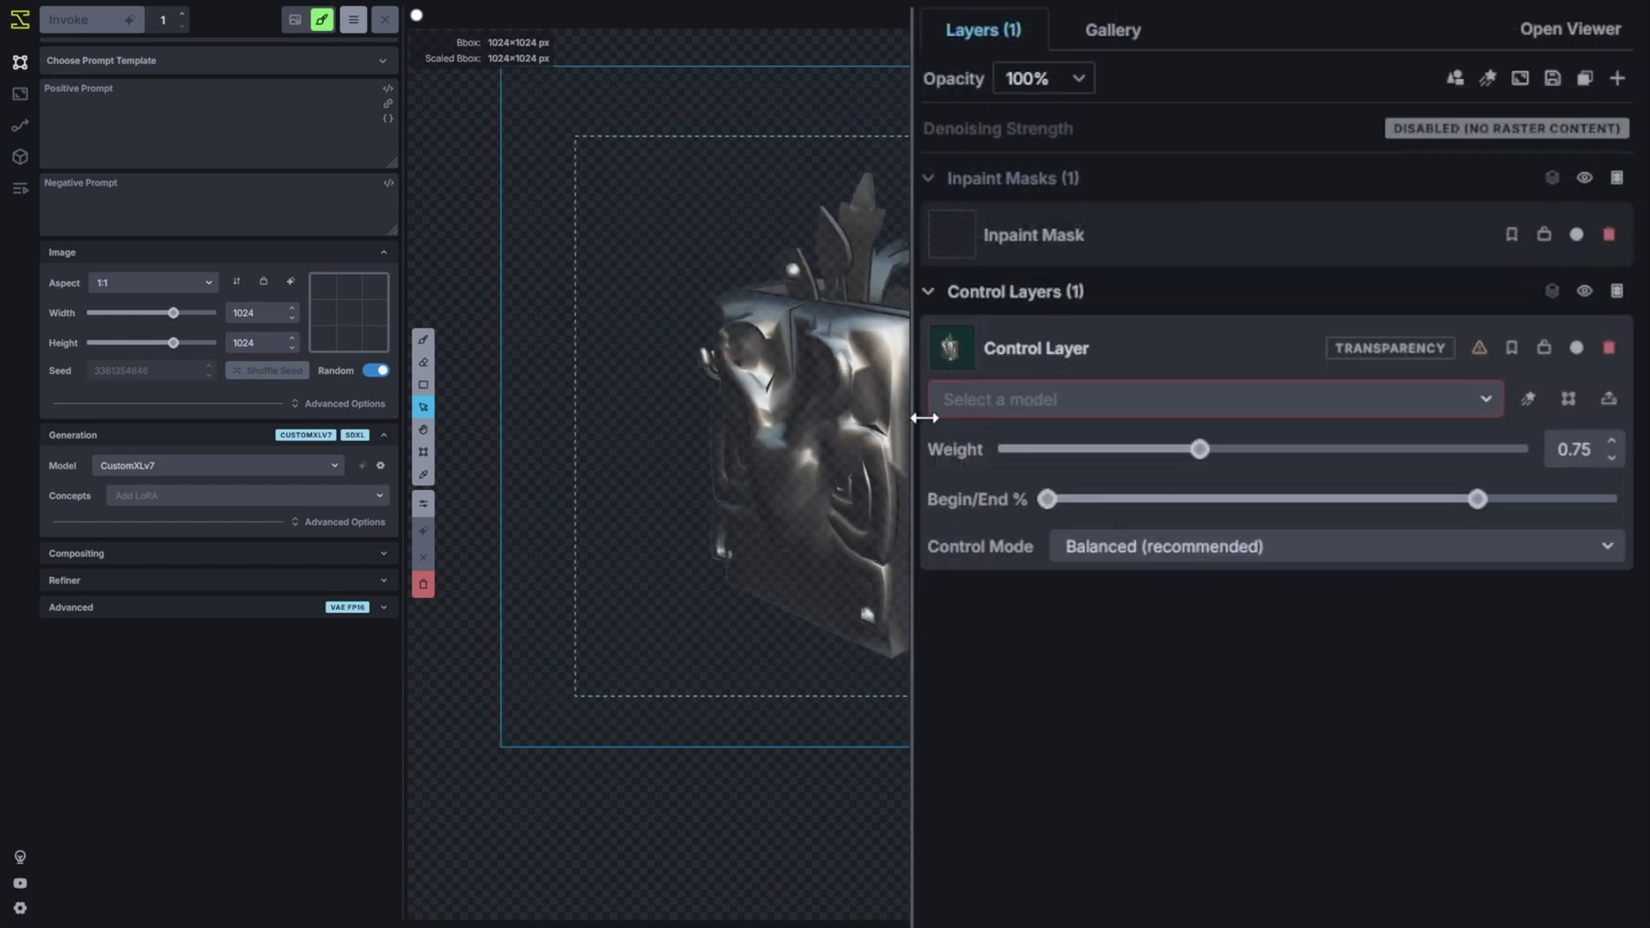
click(1035, 400)
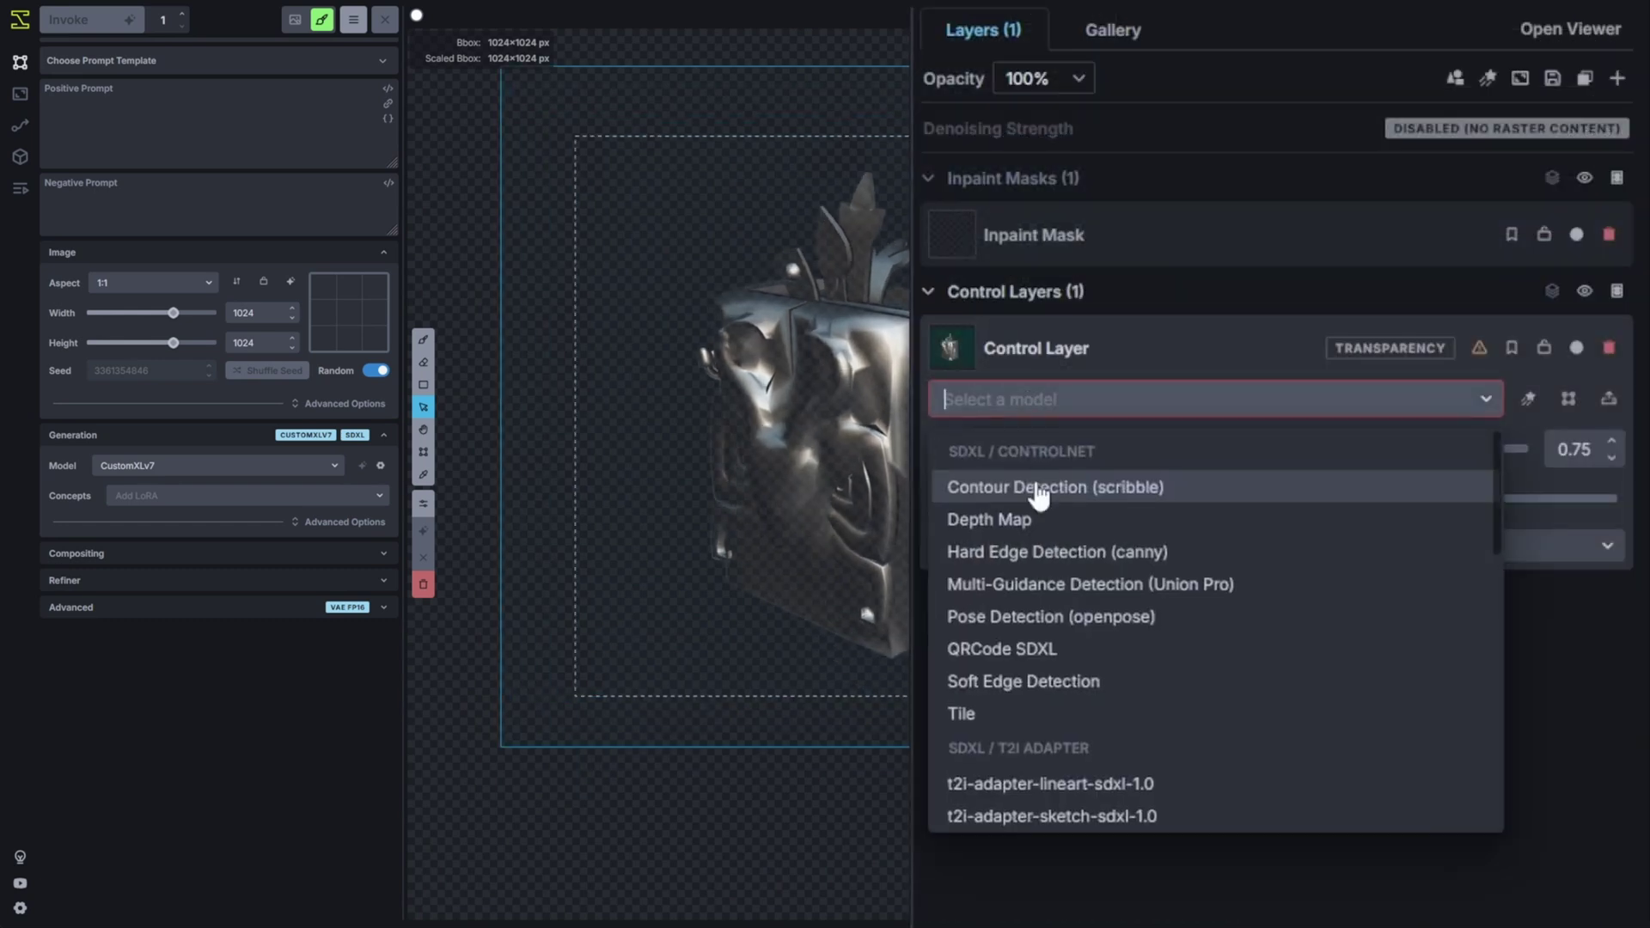
click(1034, 517)
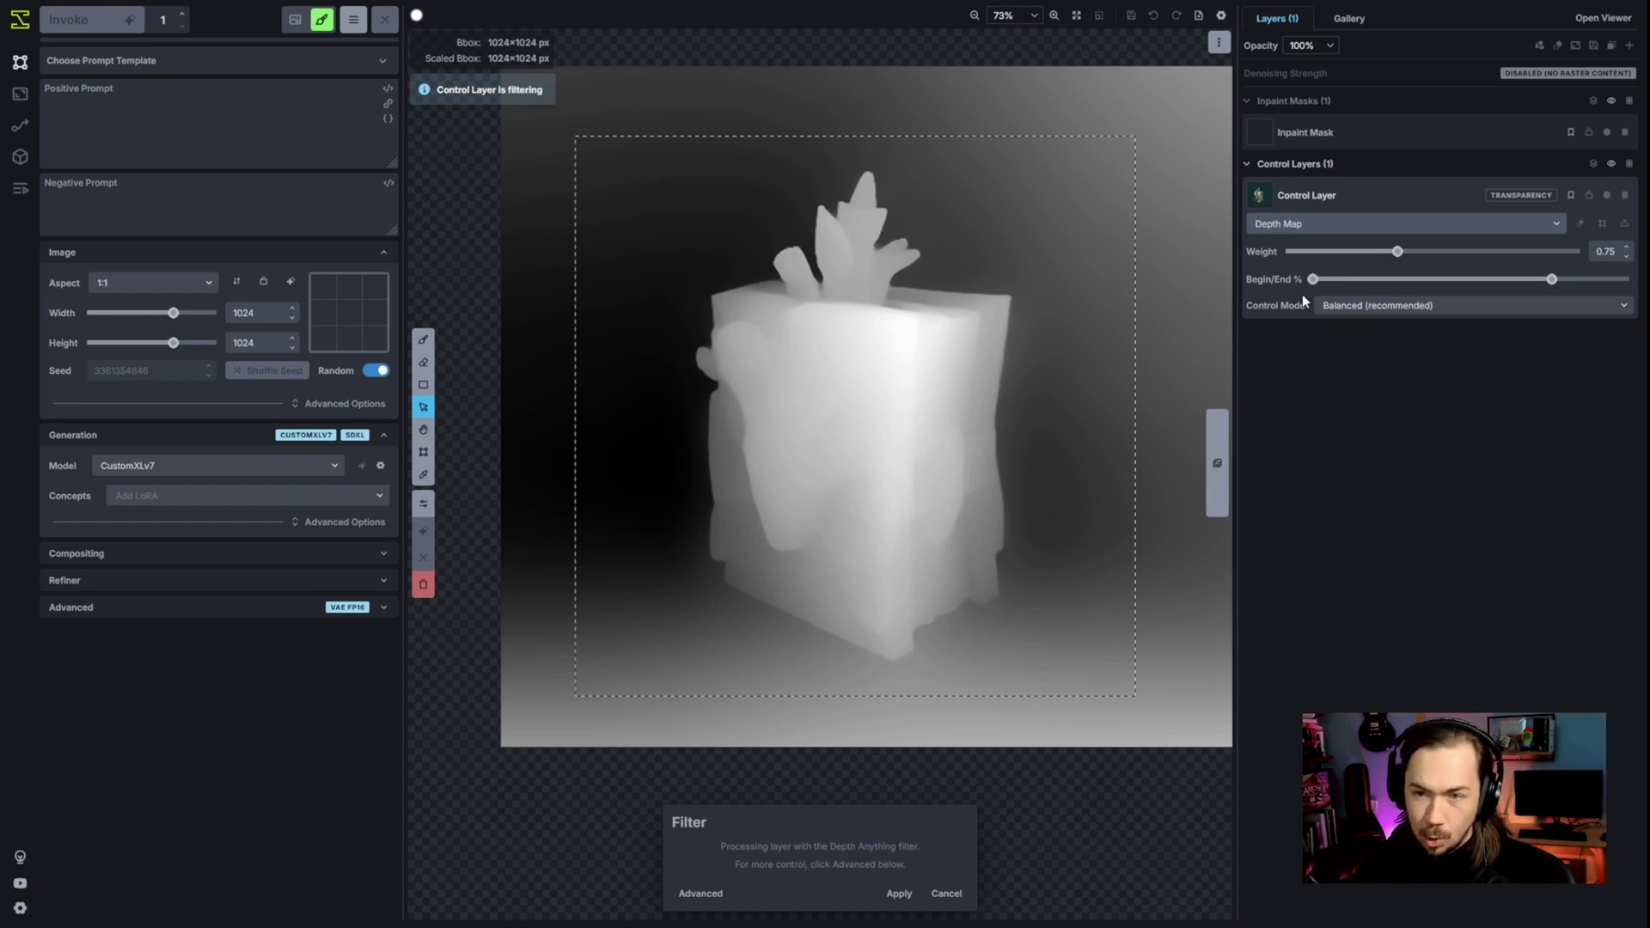
click(897, 893)
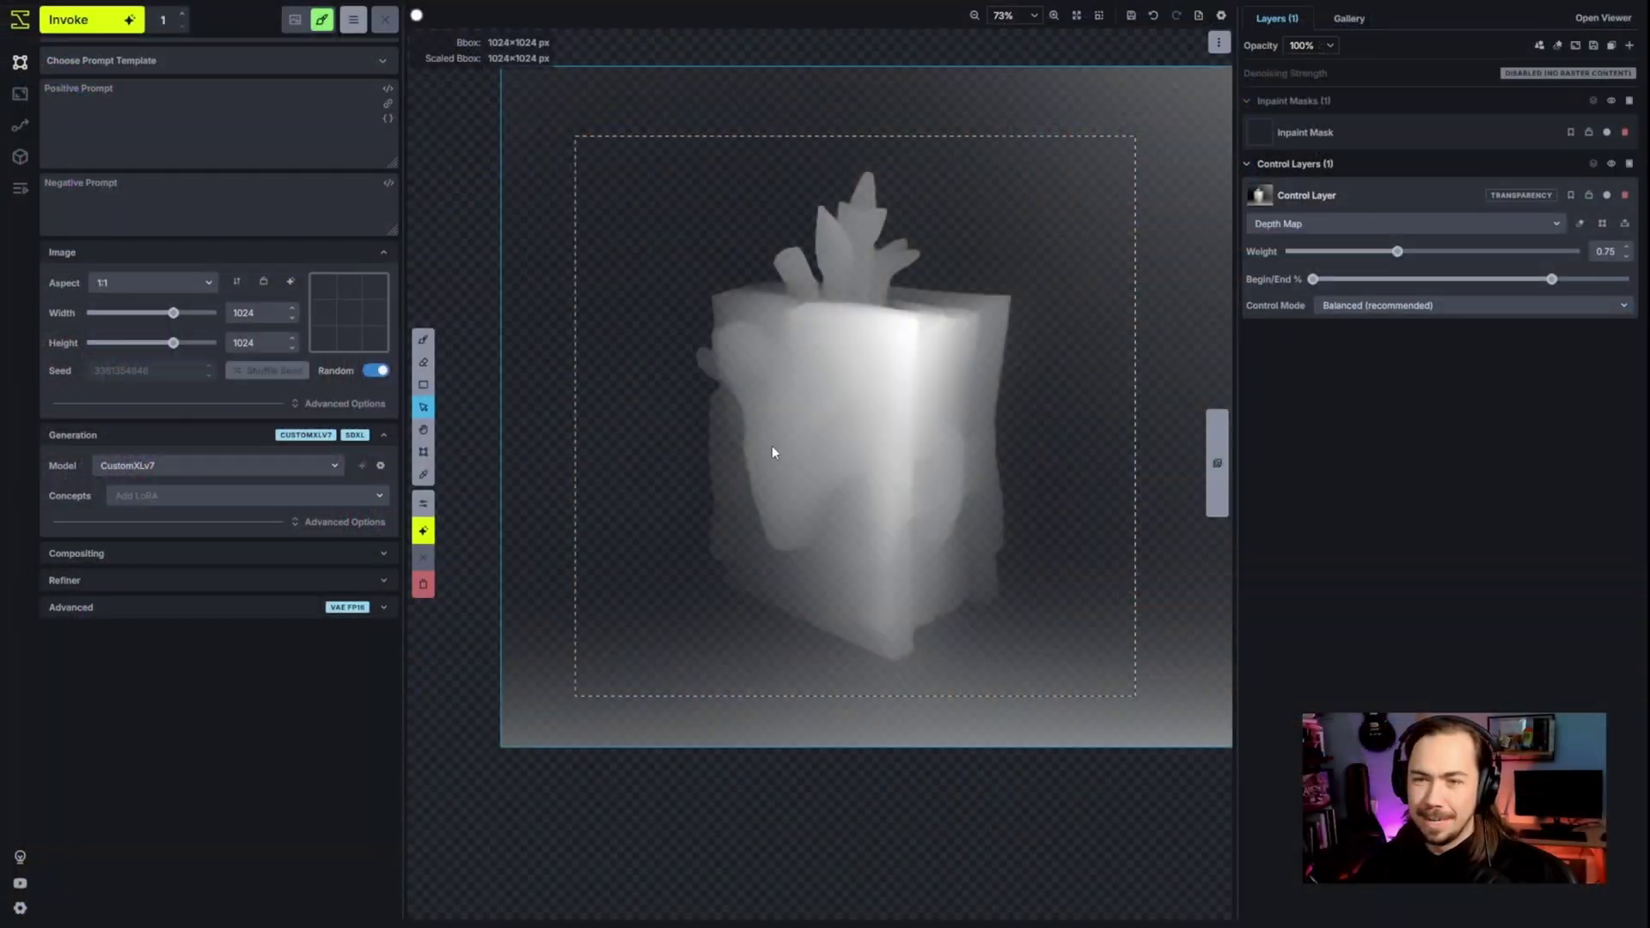
- Choose the 3D Item prompt template and flatten it into the positive and negative prompts
scroll(820, 535, up, 3)
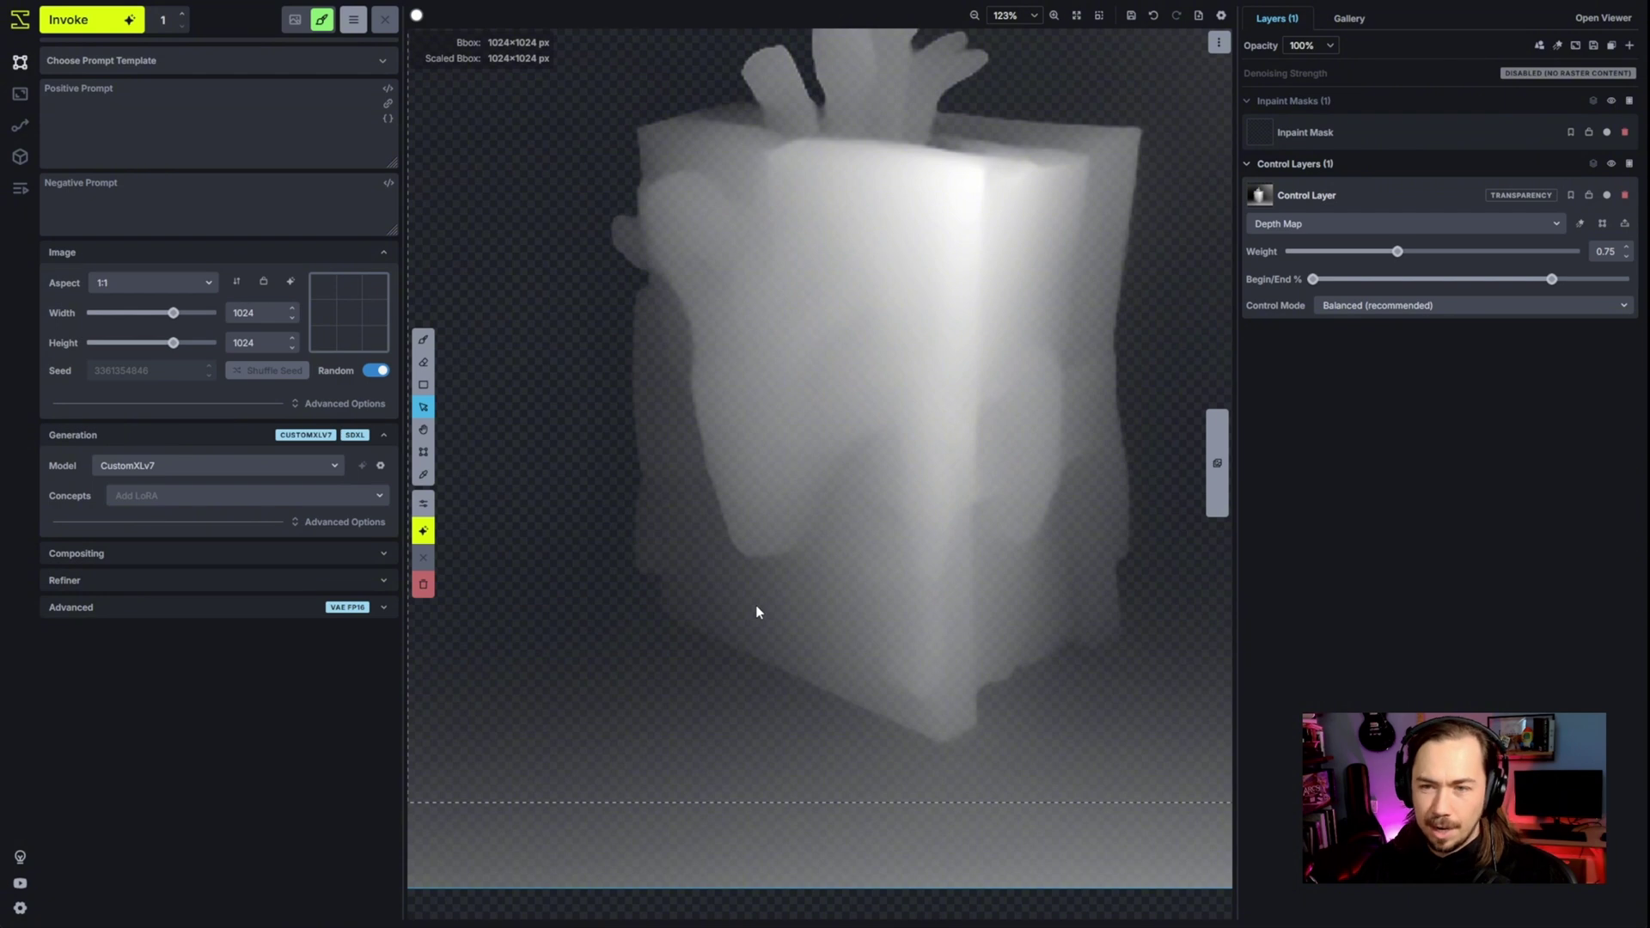
scroll(755, 606, down, 3)
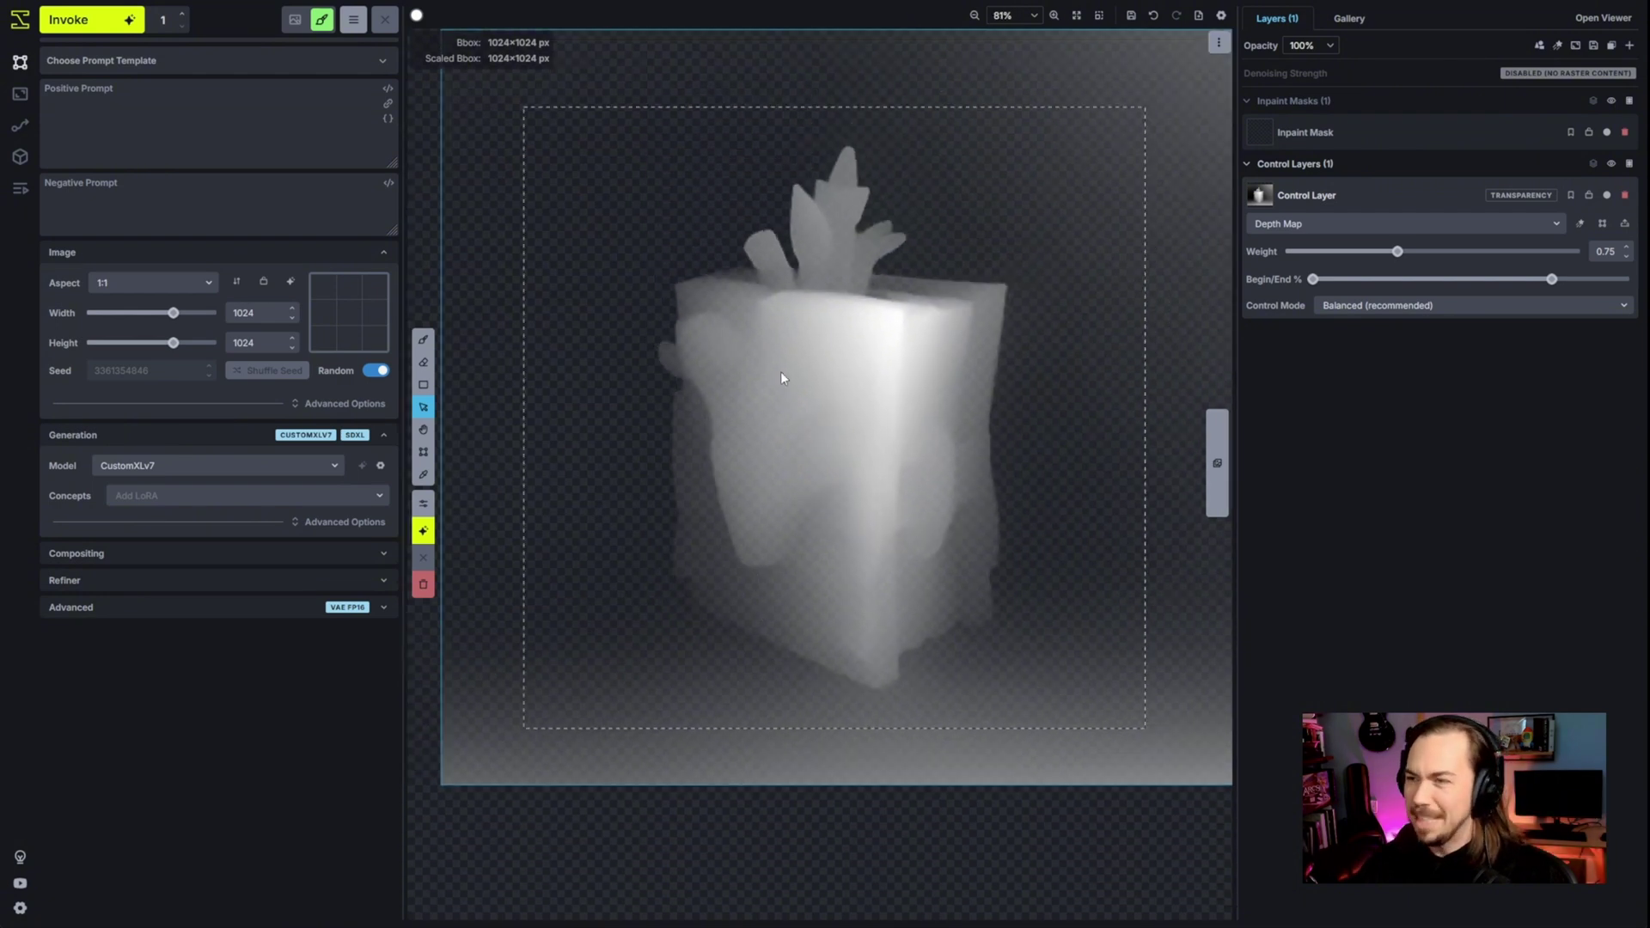
scroll(786, 353, down, 2)
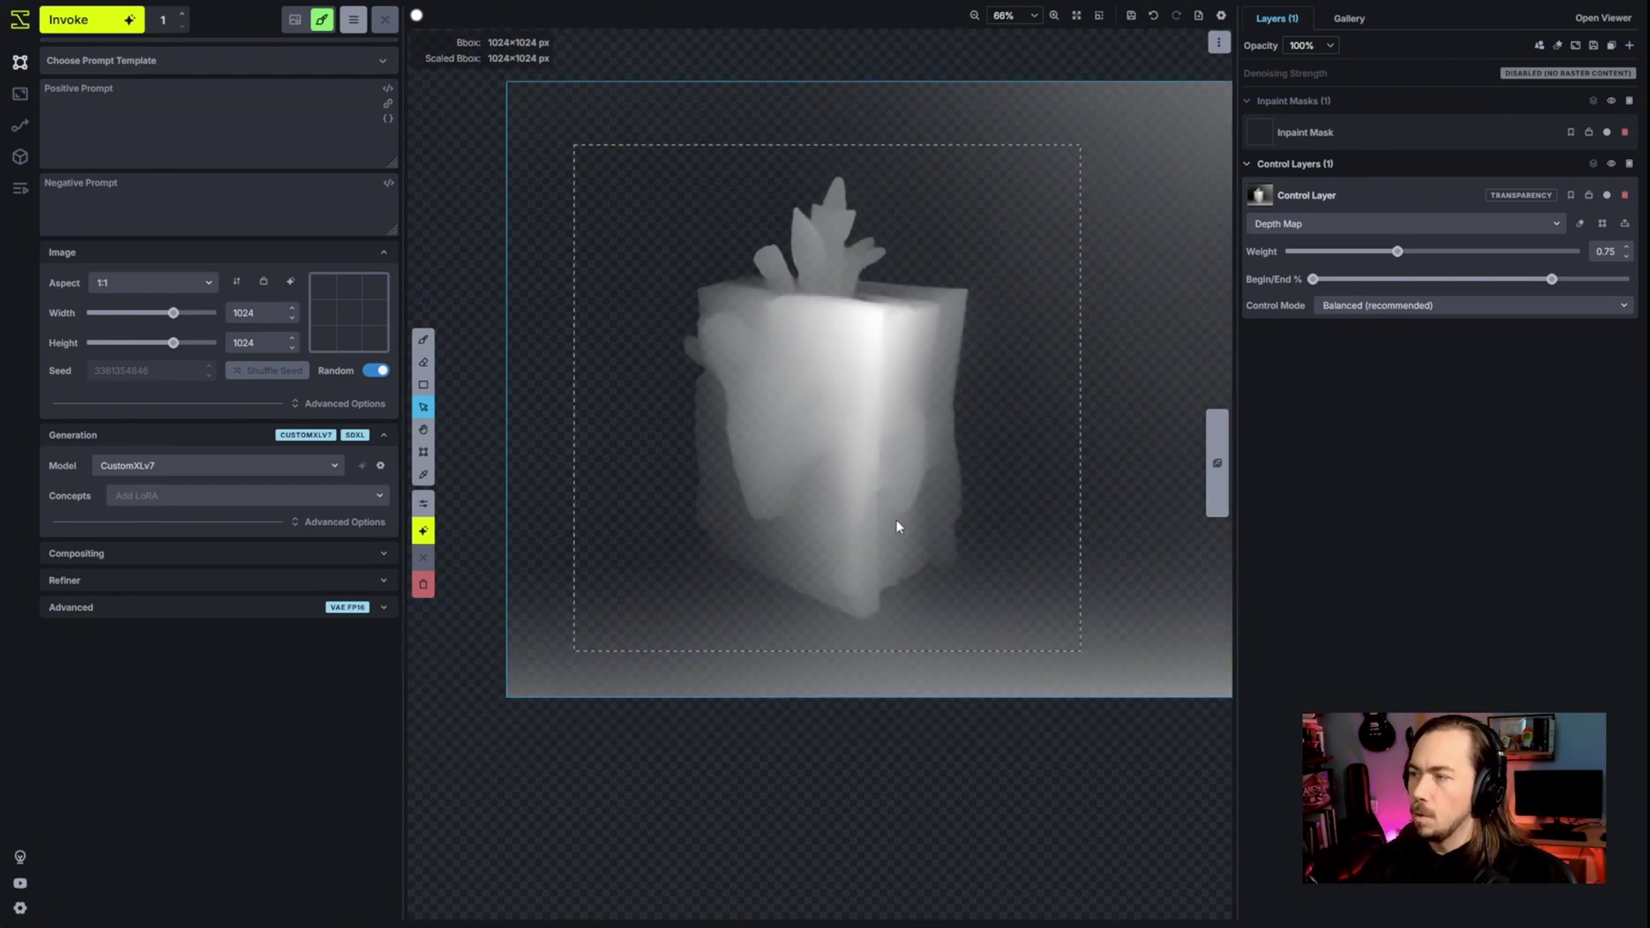
click(210, 62)
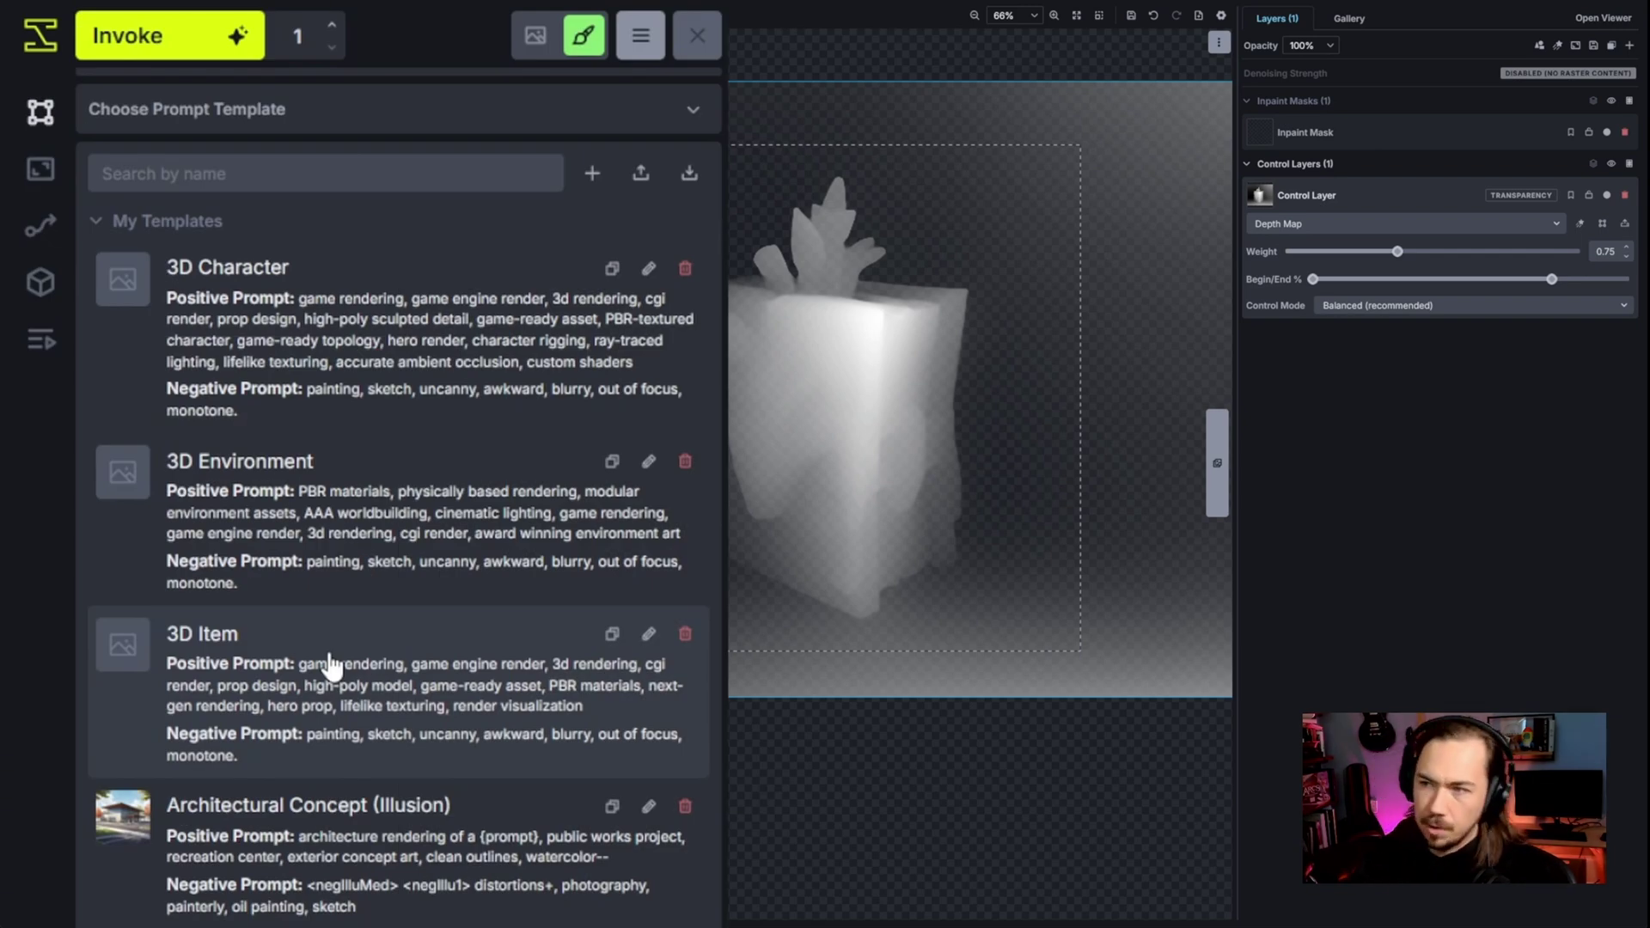
click(330, 666)
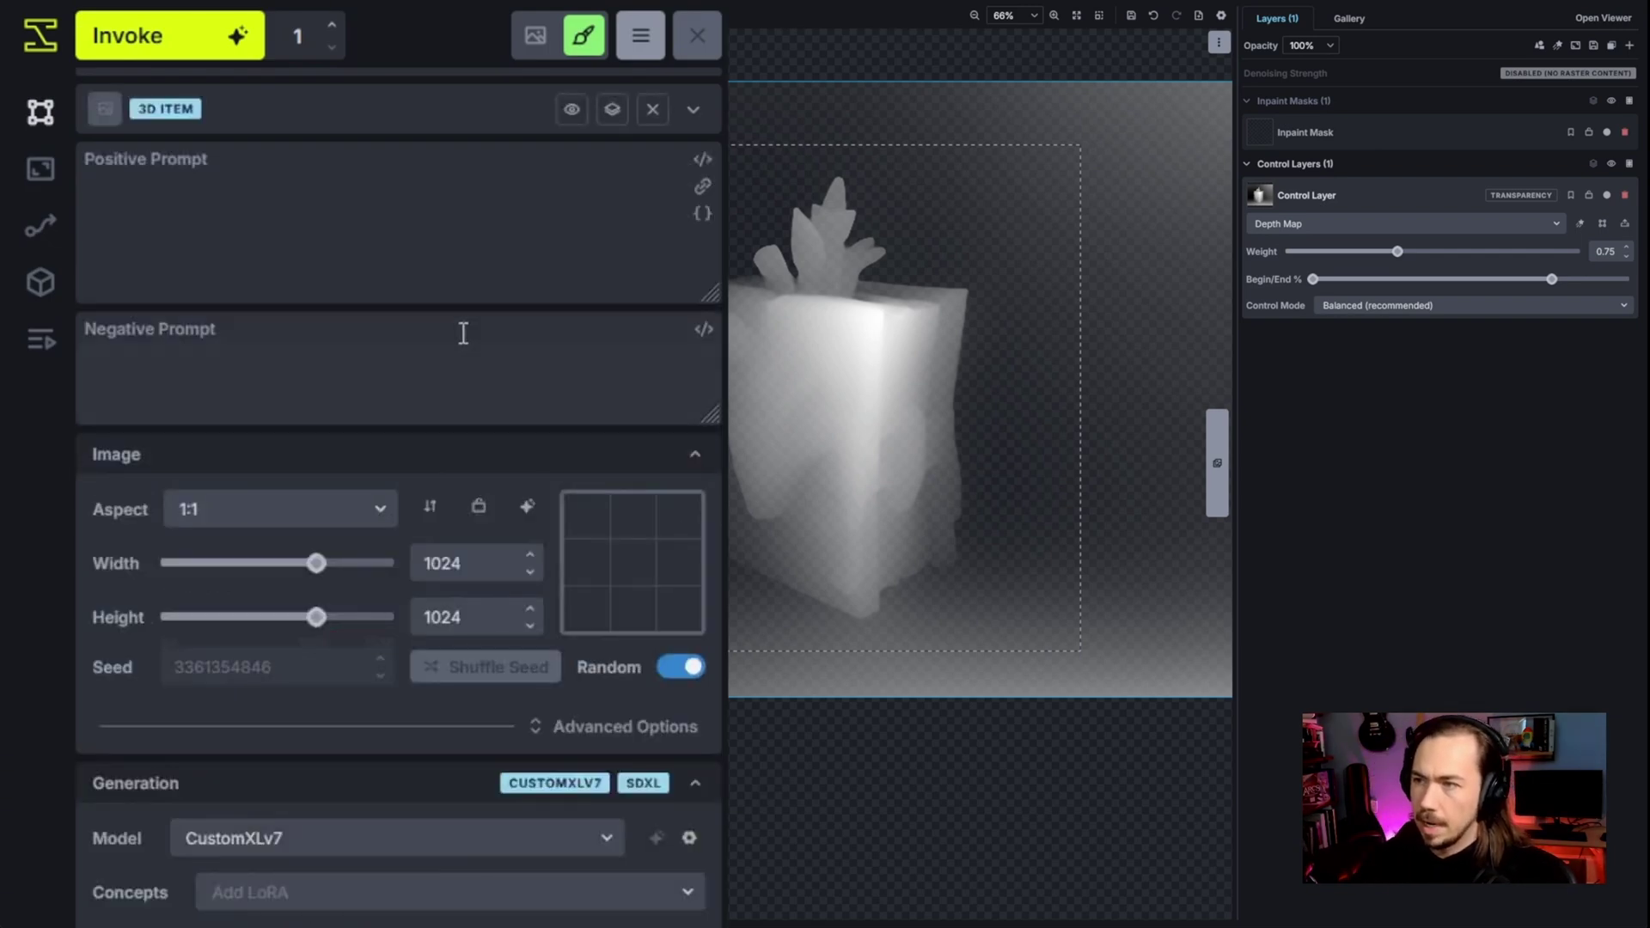
click(612, 109)
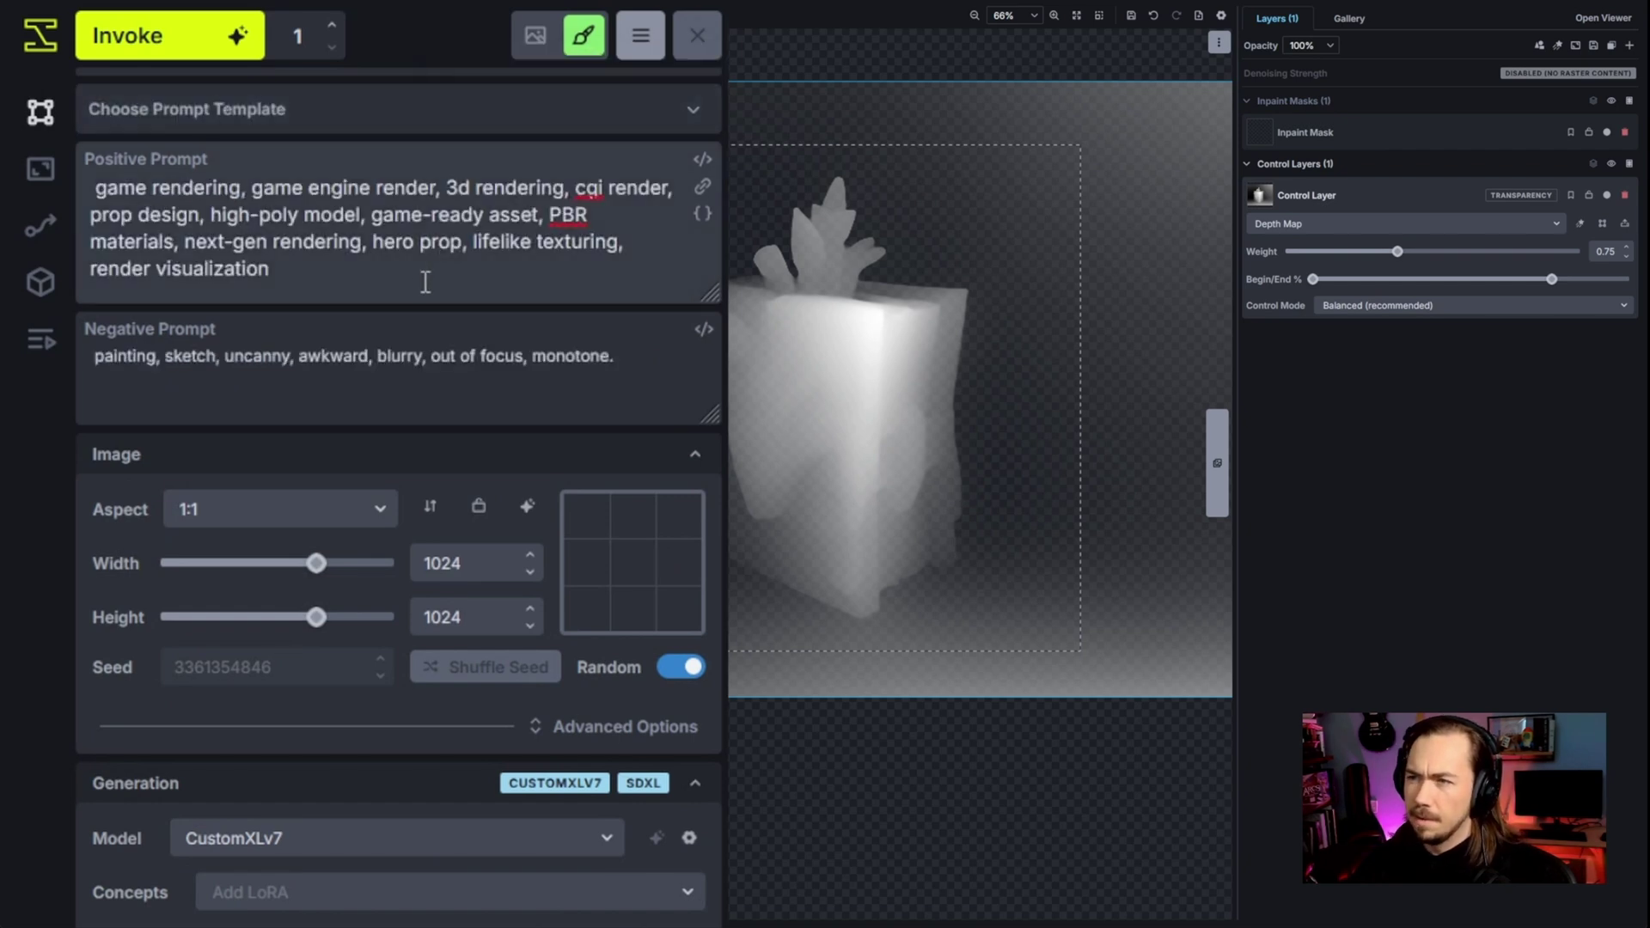
- Add "book of the dead, ancient evil text, grim, worn pages," before the template text in the positive prompt and generate the image
click(424, 276)
key(ctrl+a)
click(347, 306)
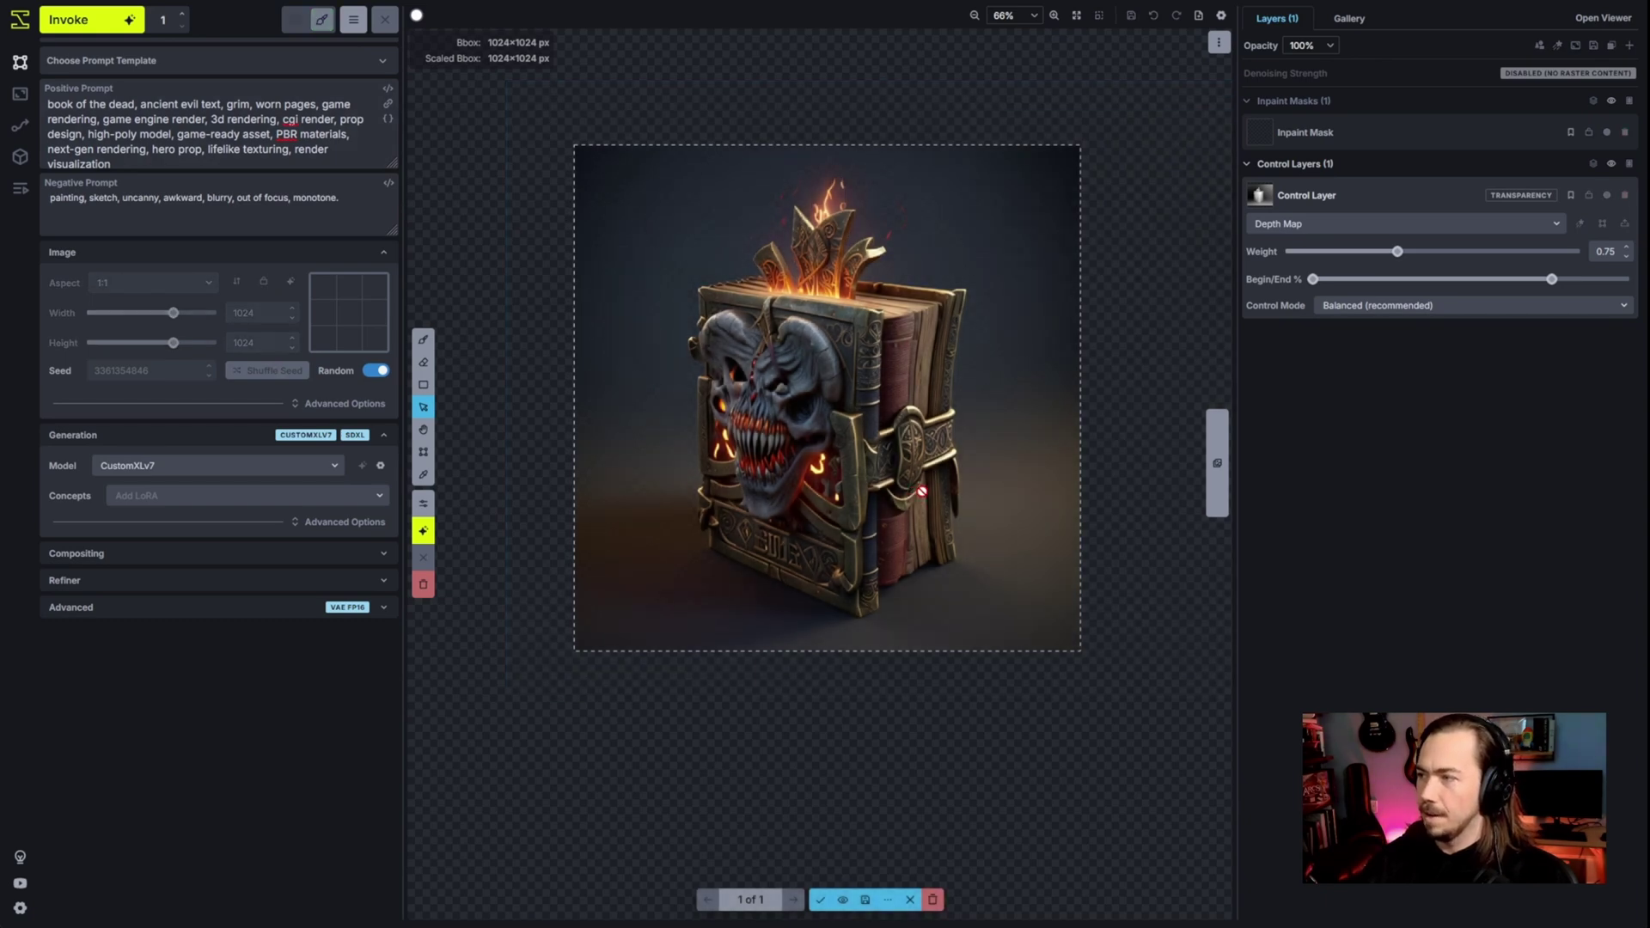
- Examine the generated skull book's cover and clasp up close and compare it with the further generated variations
scroll(921, 492, up, 5)
scroll(872, 259, down, 2)
scroll(876, 260, up, 2)
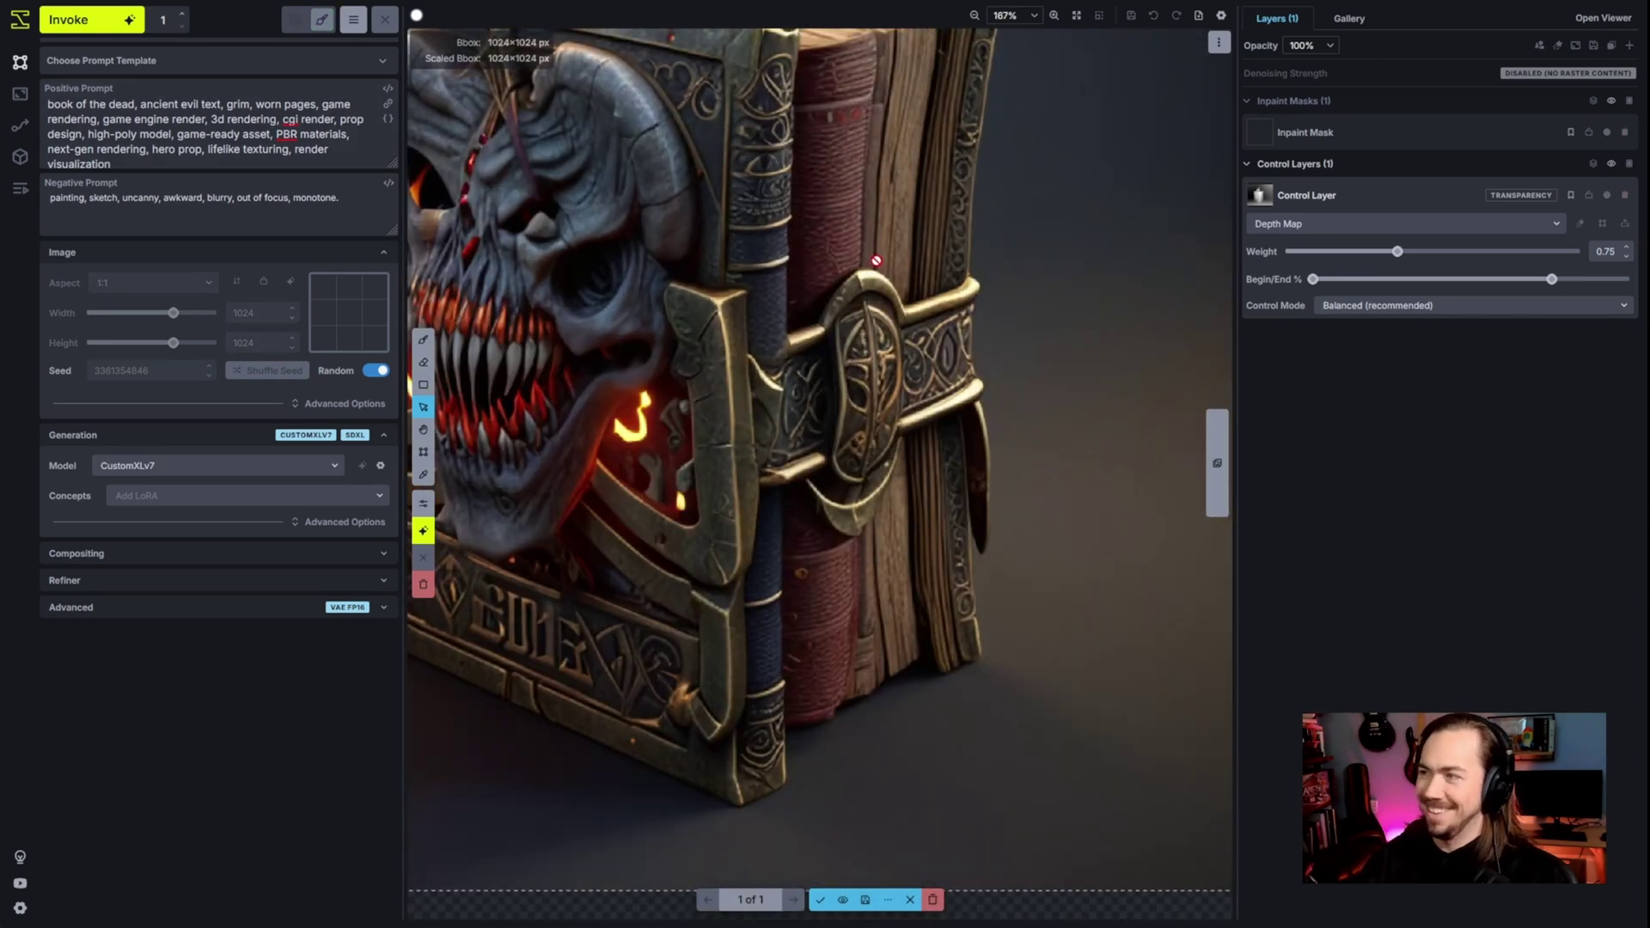
scroll(876, 261, down, 2)
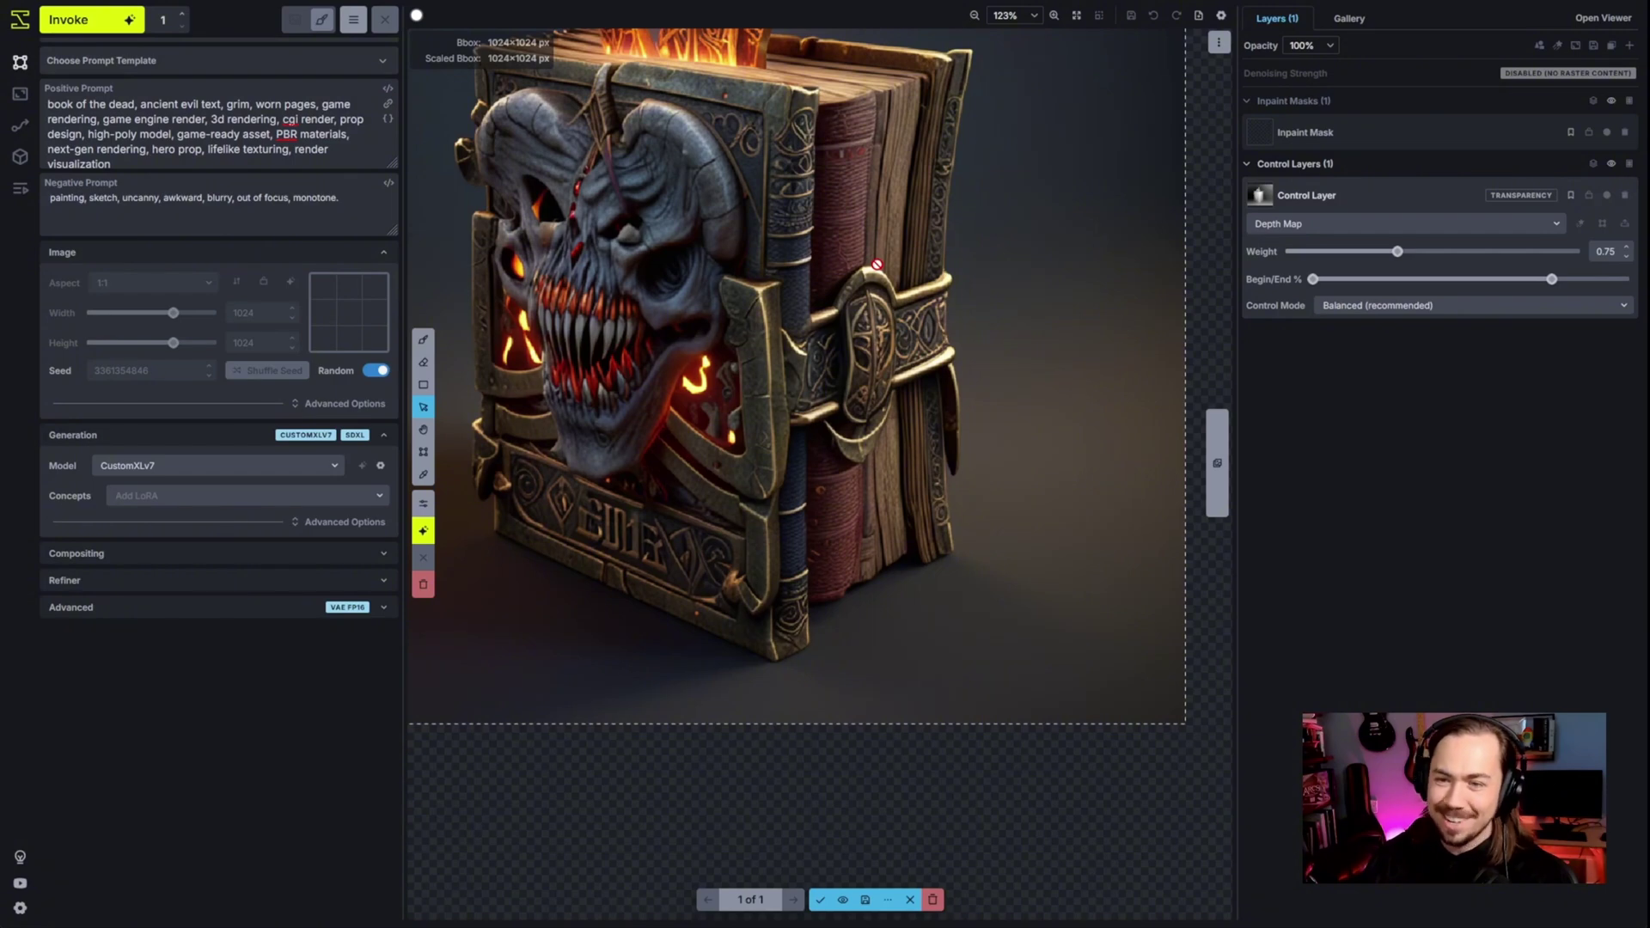
scroll(877, 264, down, 2)
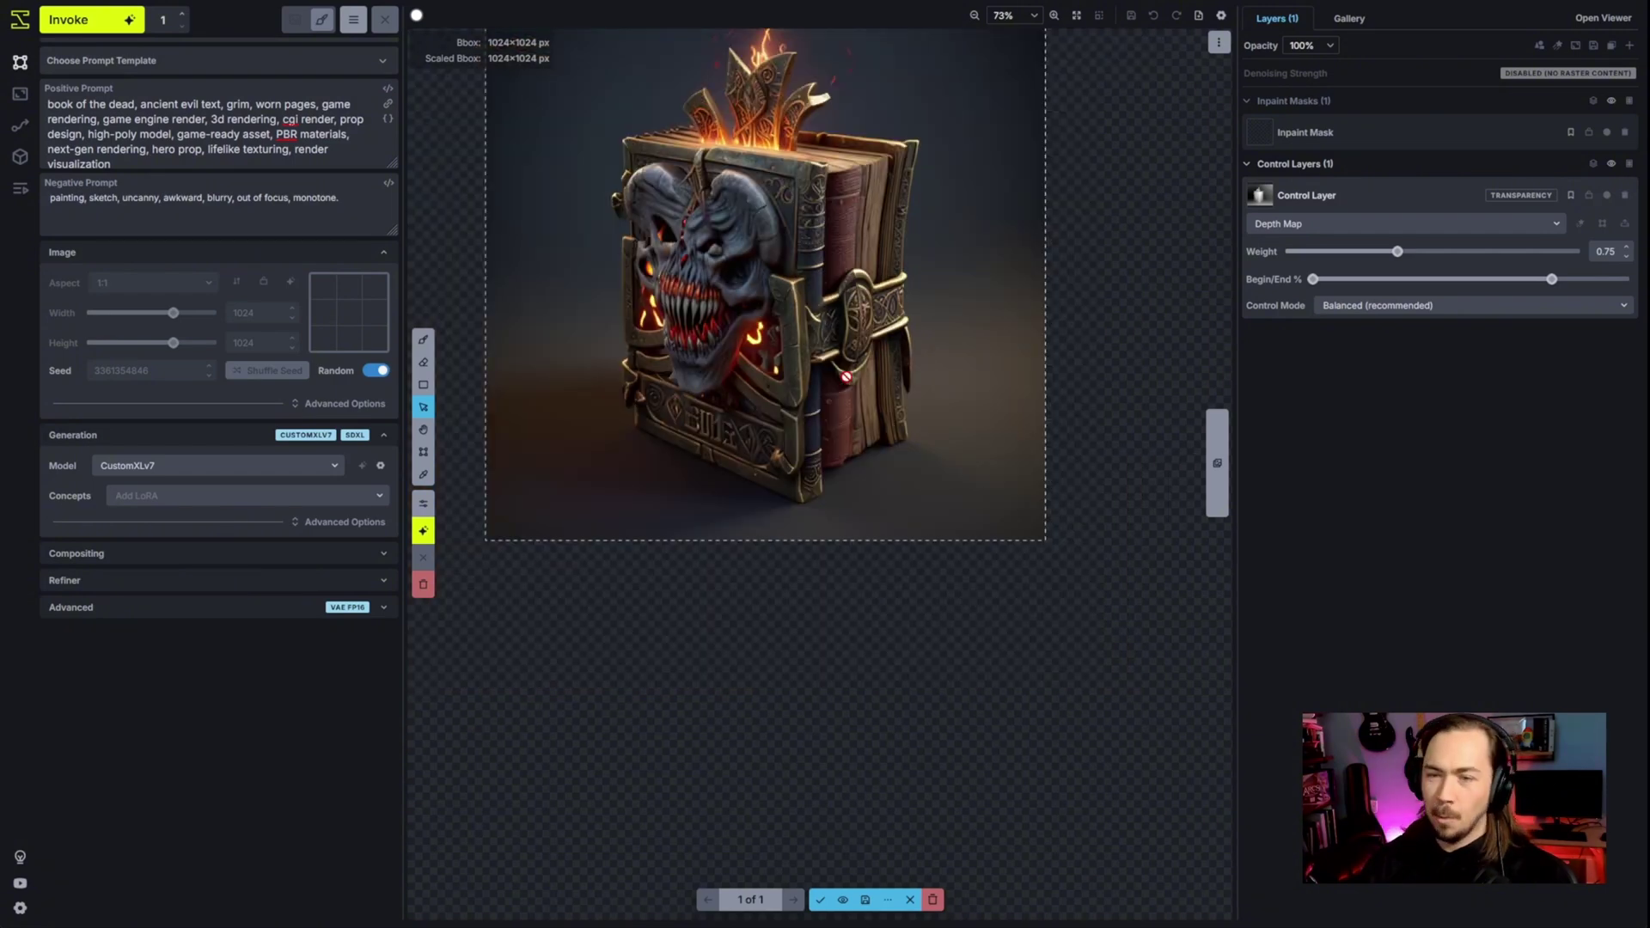
key(ctrl+1)
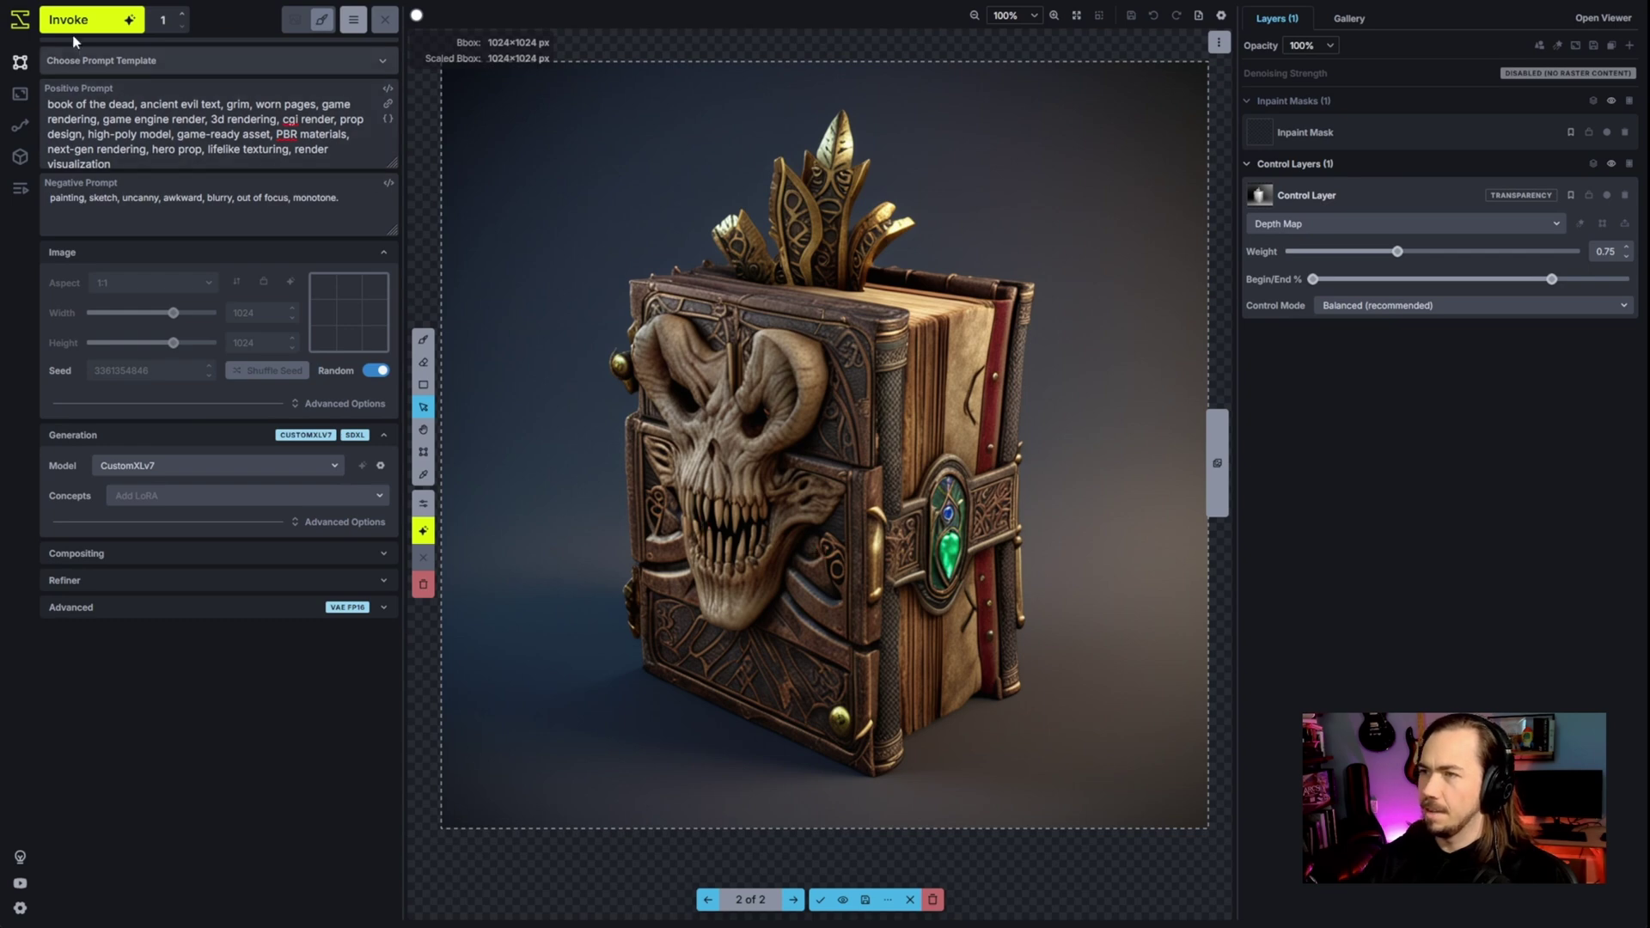
key(Right)
key(Right)
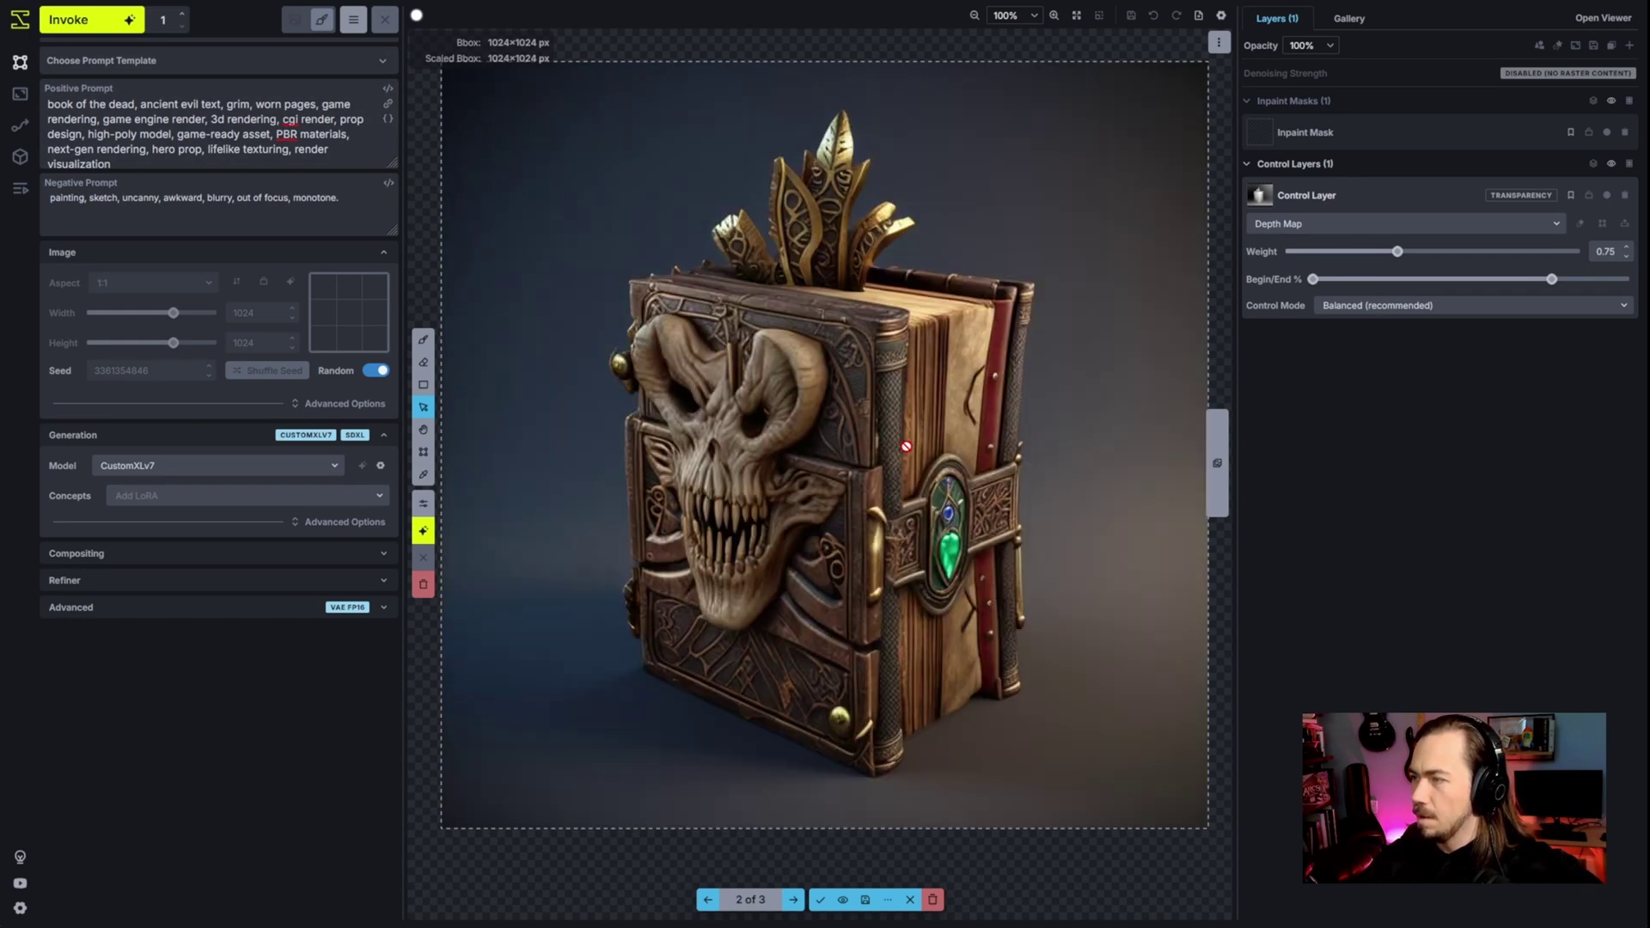
key(Right)
key(Right)
key(Right)
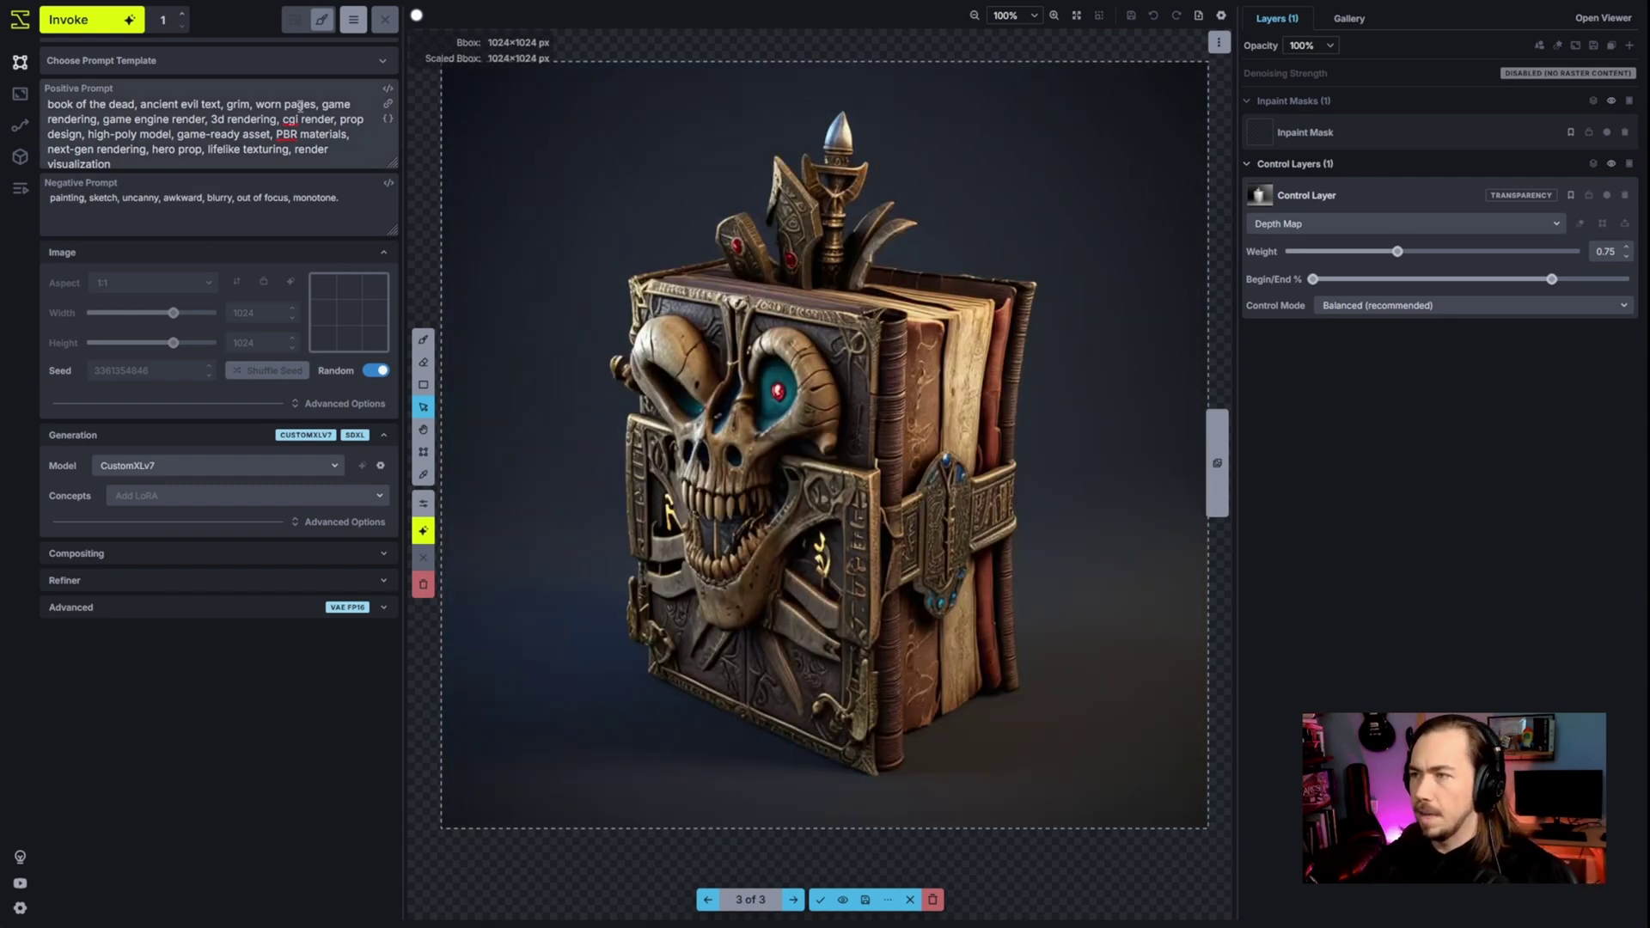
- Replace the opening phrases of the positive prompt with "demonic book, face on cover, worn leather" and generate new variations
drag(317, 104, 48, 104)
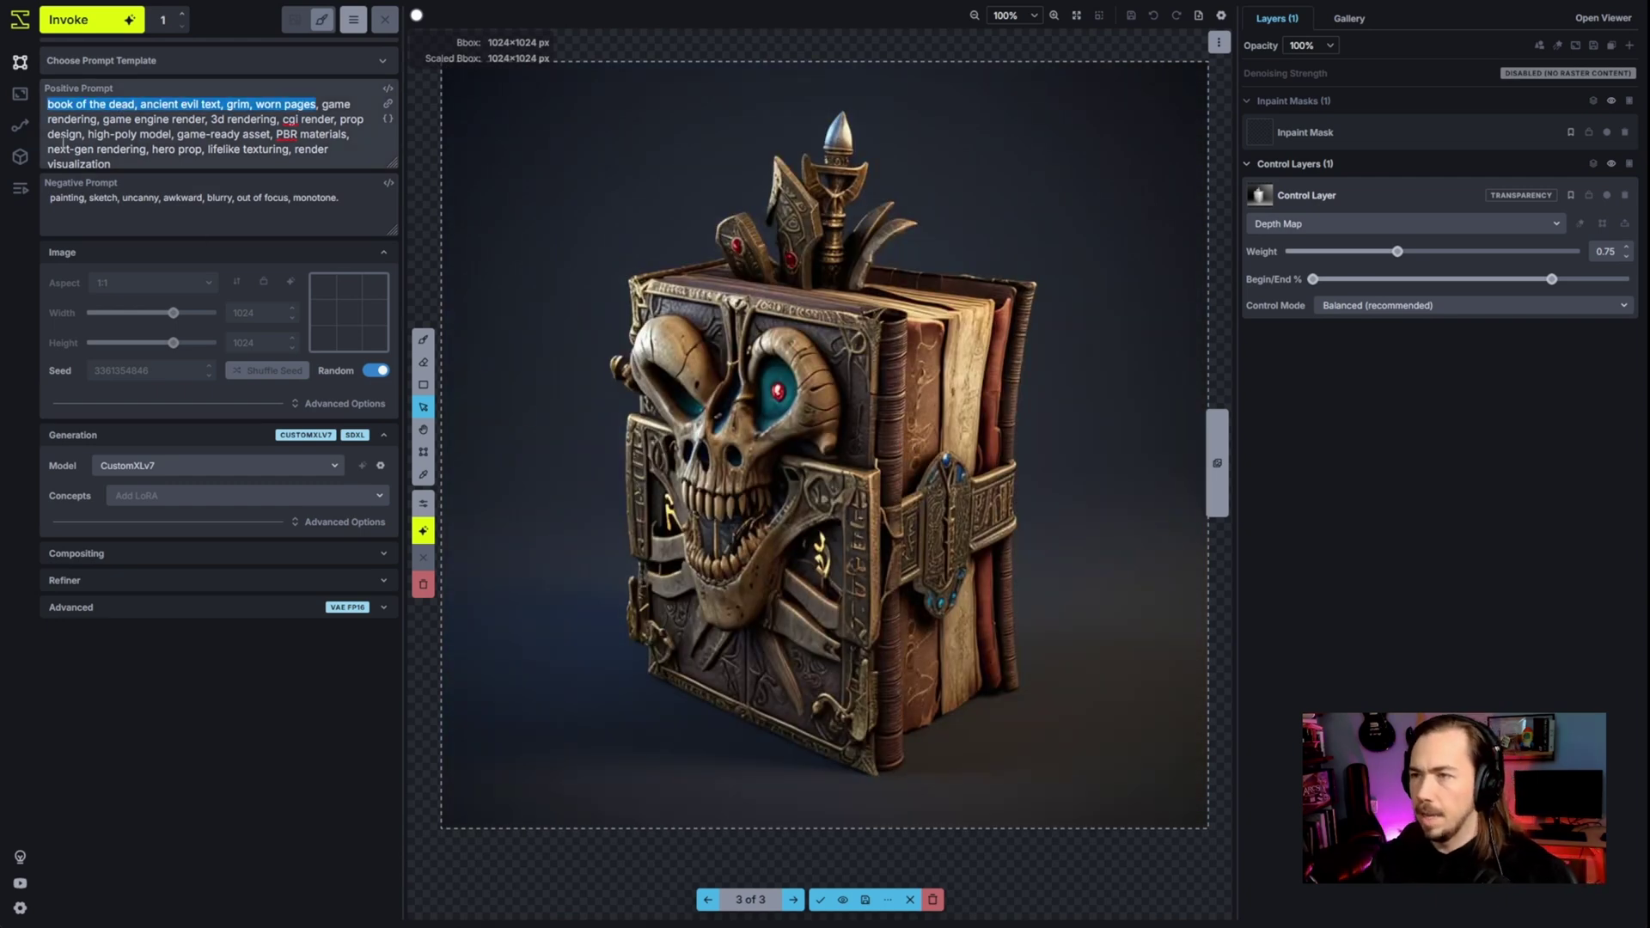
text(demonic book, face on t, game rendering, game engine render,)
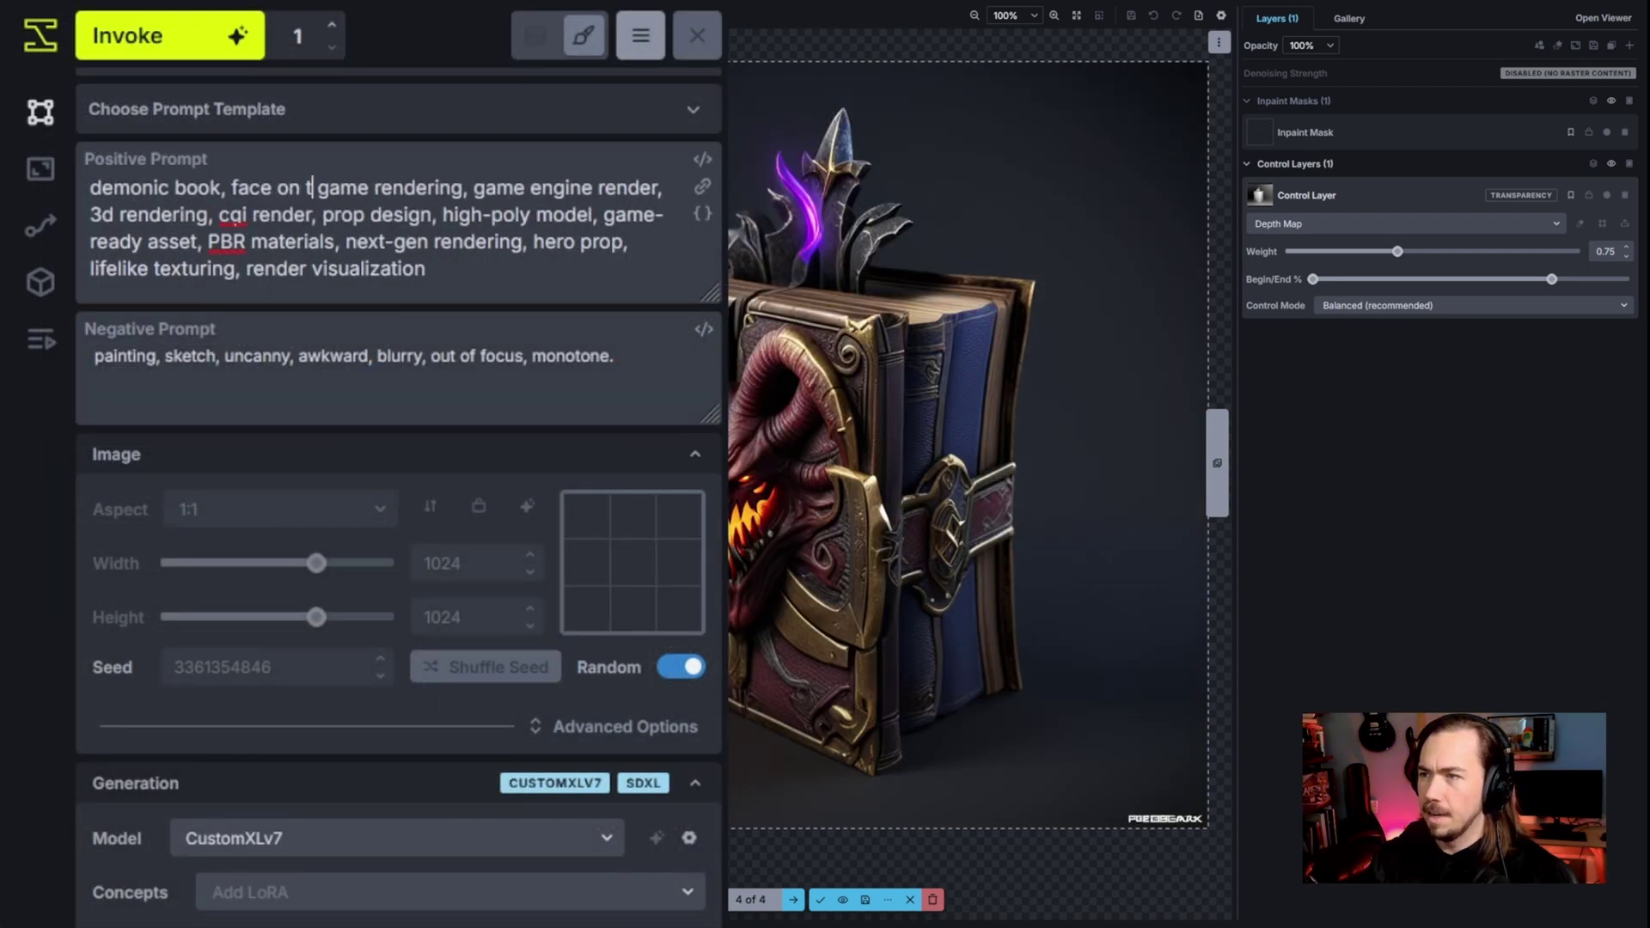
text(over, worn leather,)
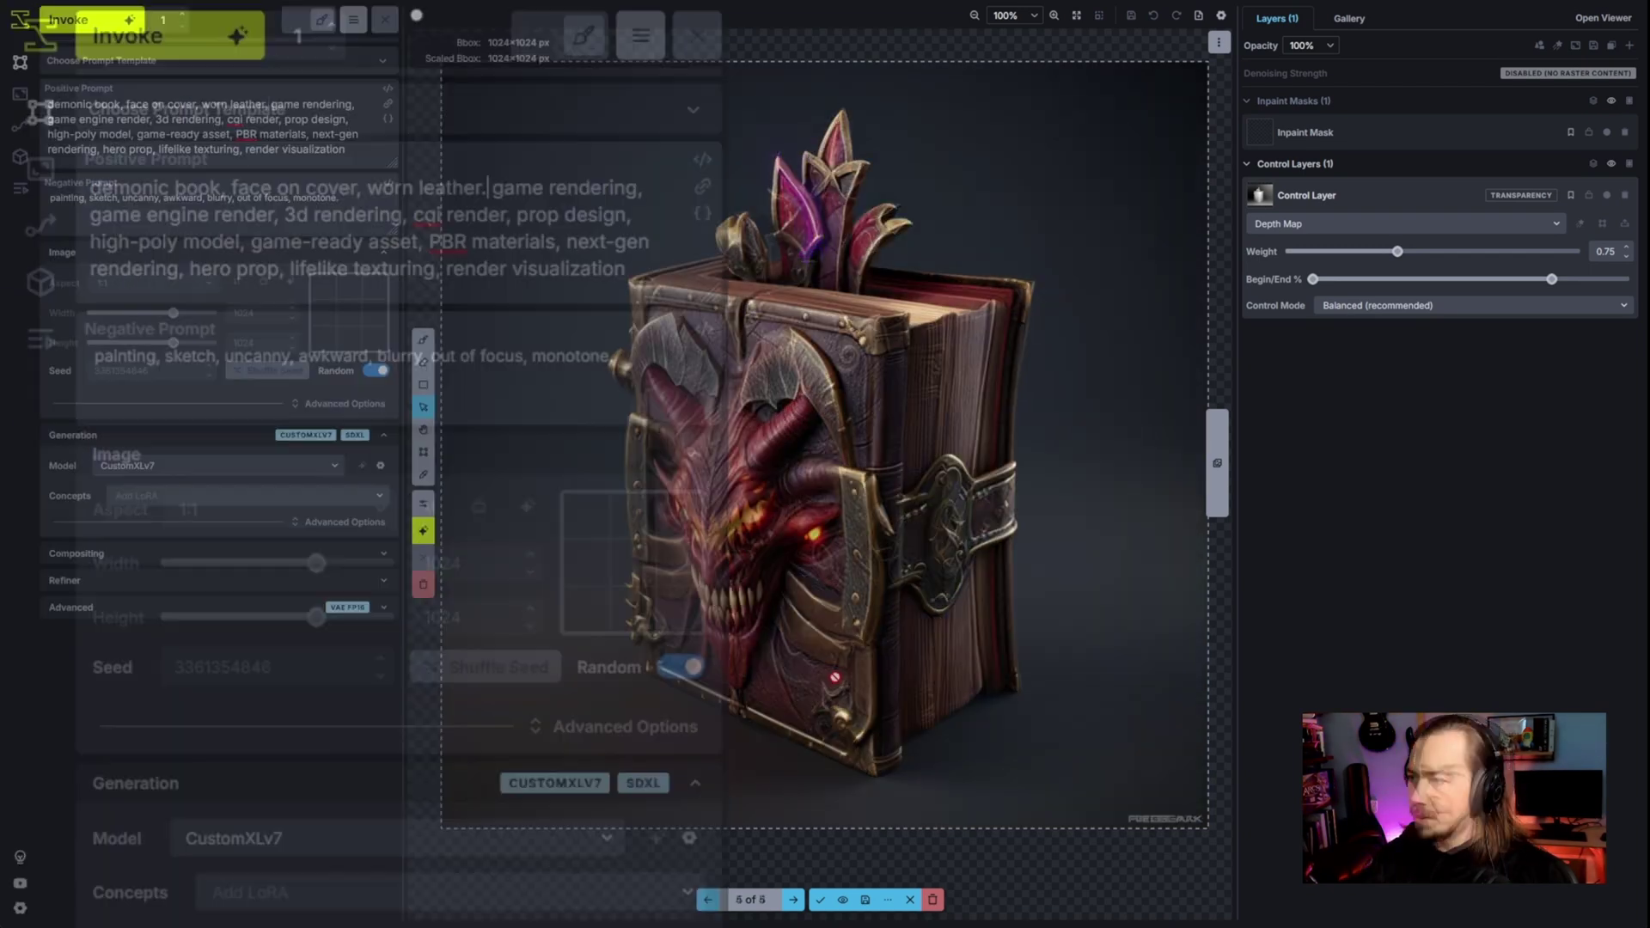
- Examine the red demon book up close and compare it with the previous demonic variation
scroll(835, 677, up, 5)
scroll(541, 578, down, 4)
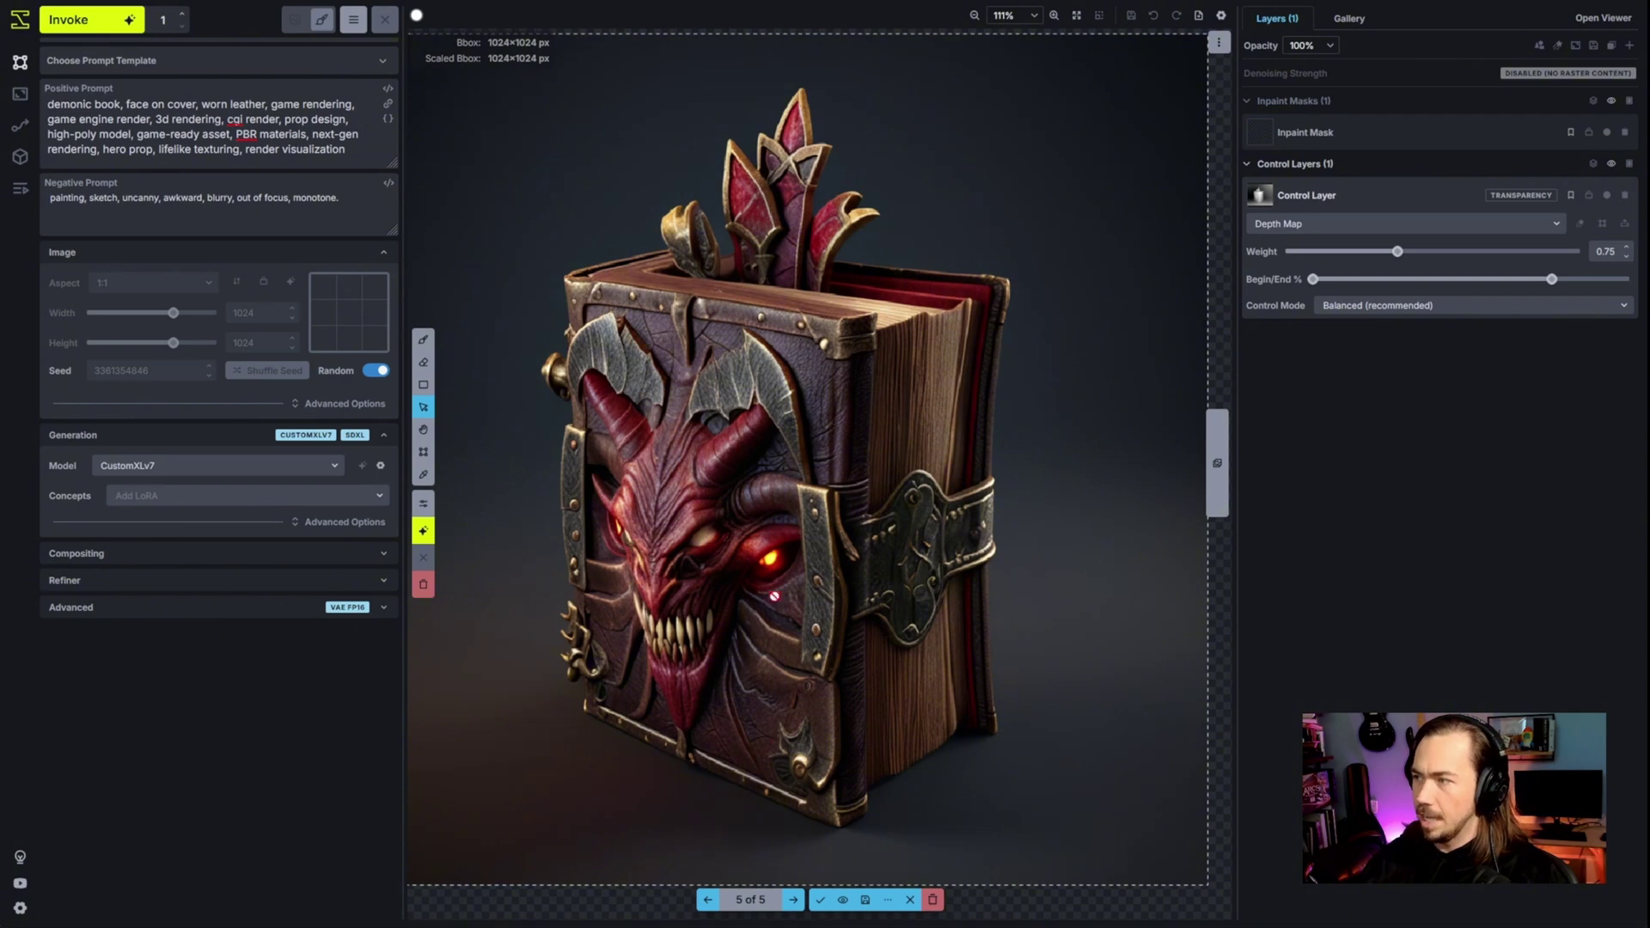
scroll(893, 627, down, 4)
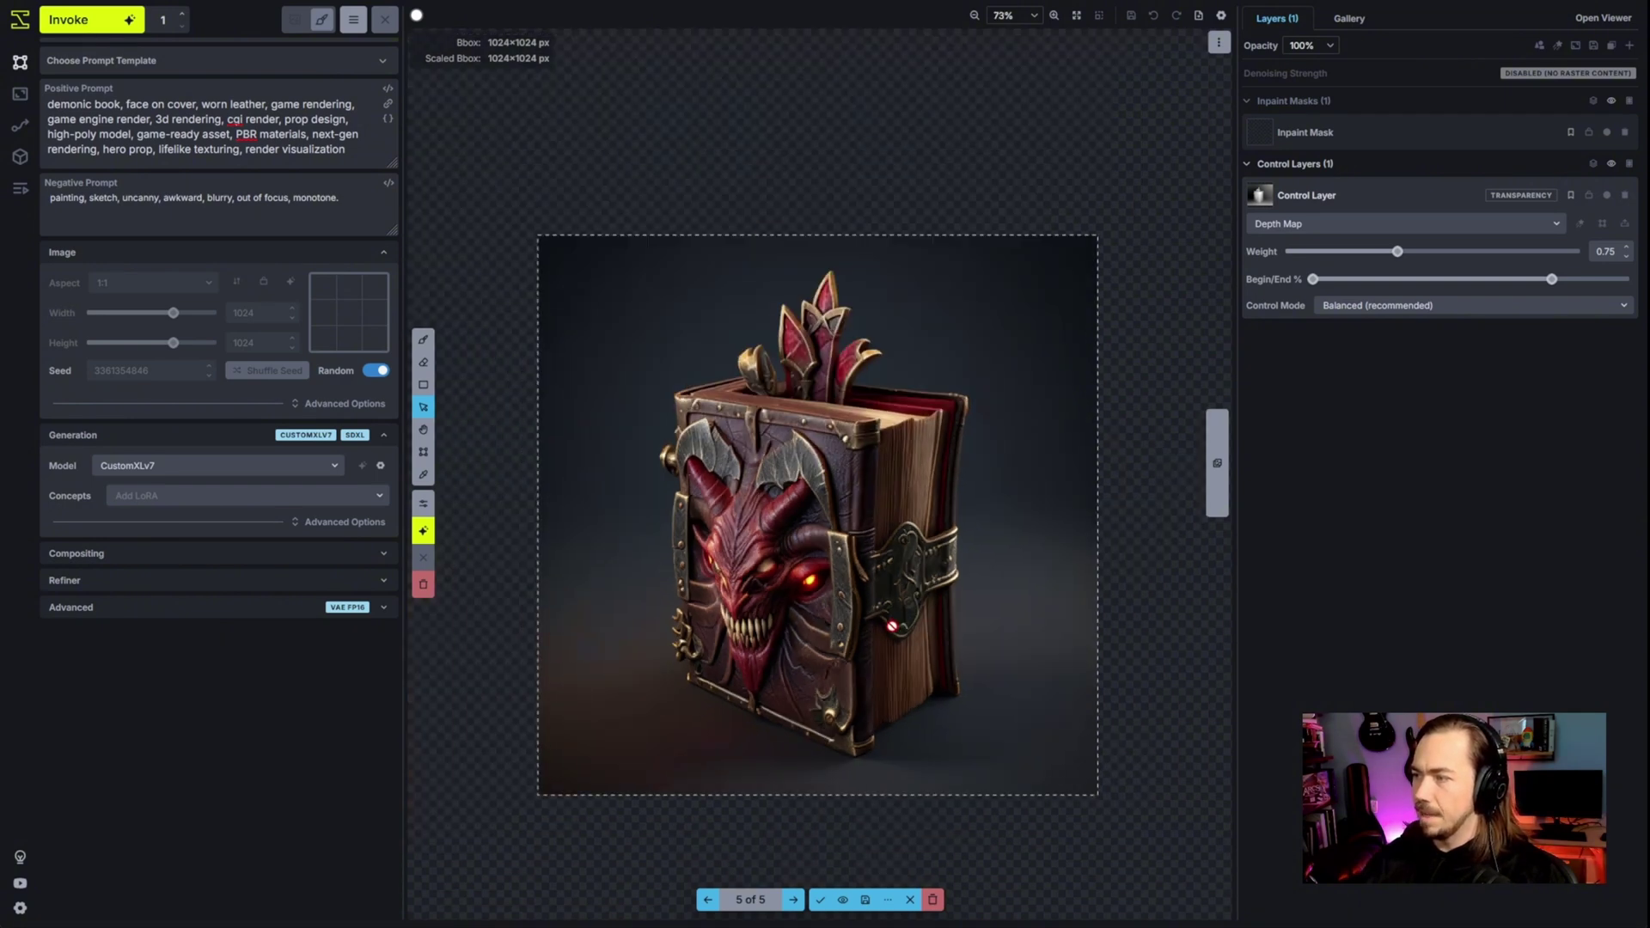
scroll(892, 627, up, 3)
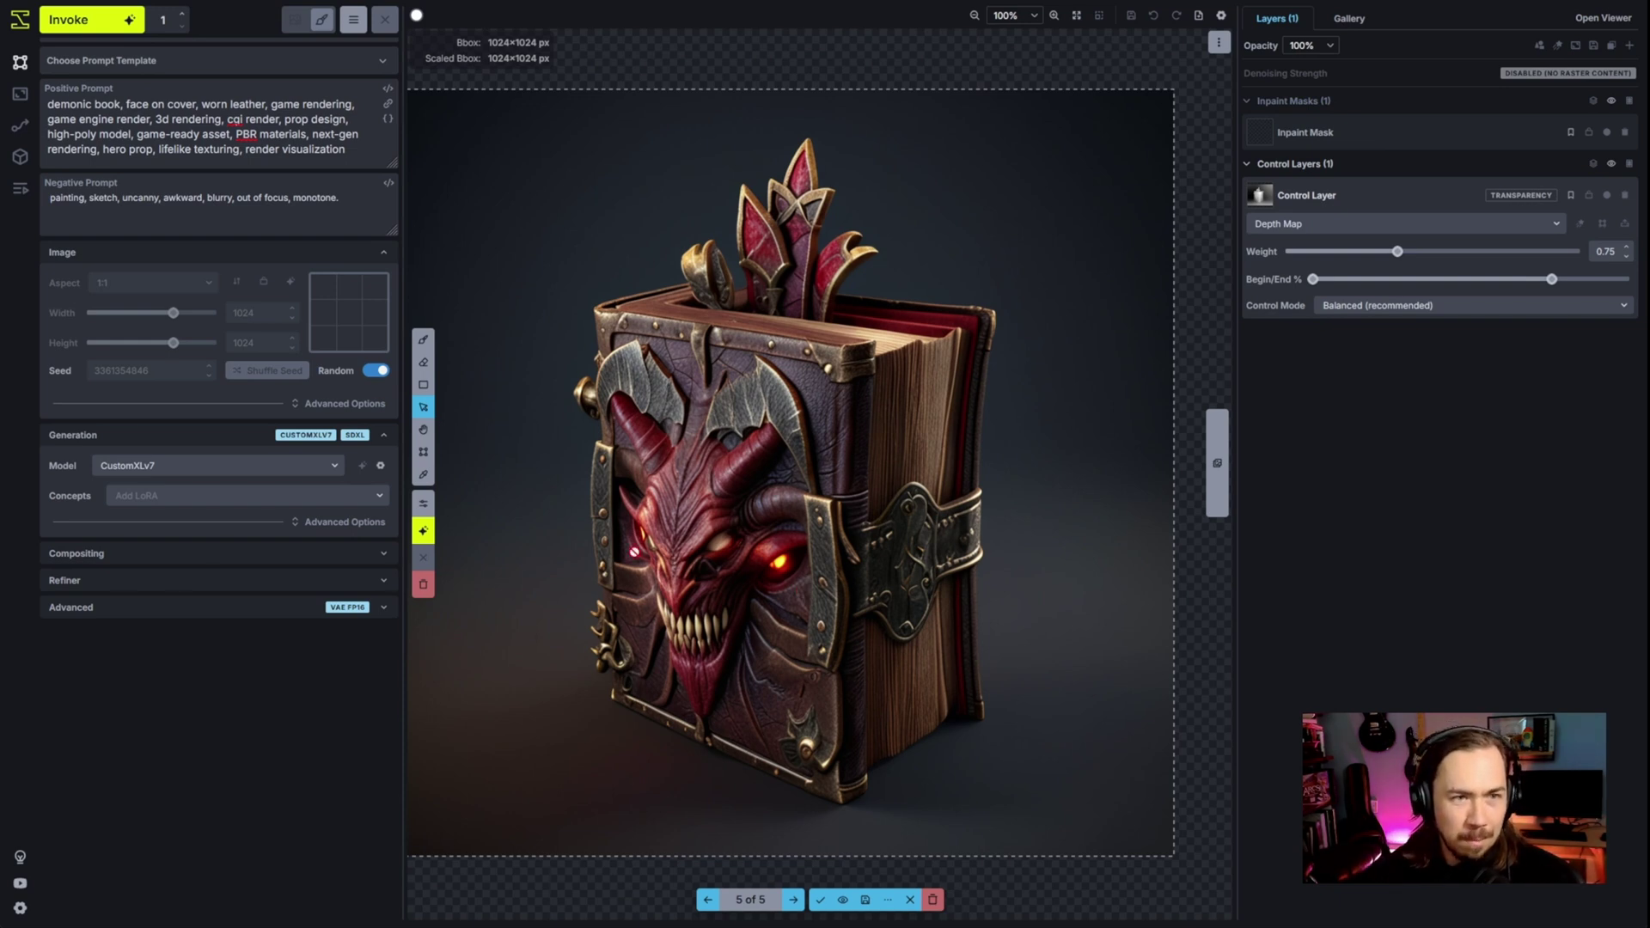
key(Left)
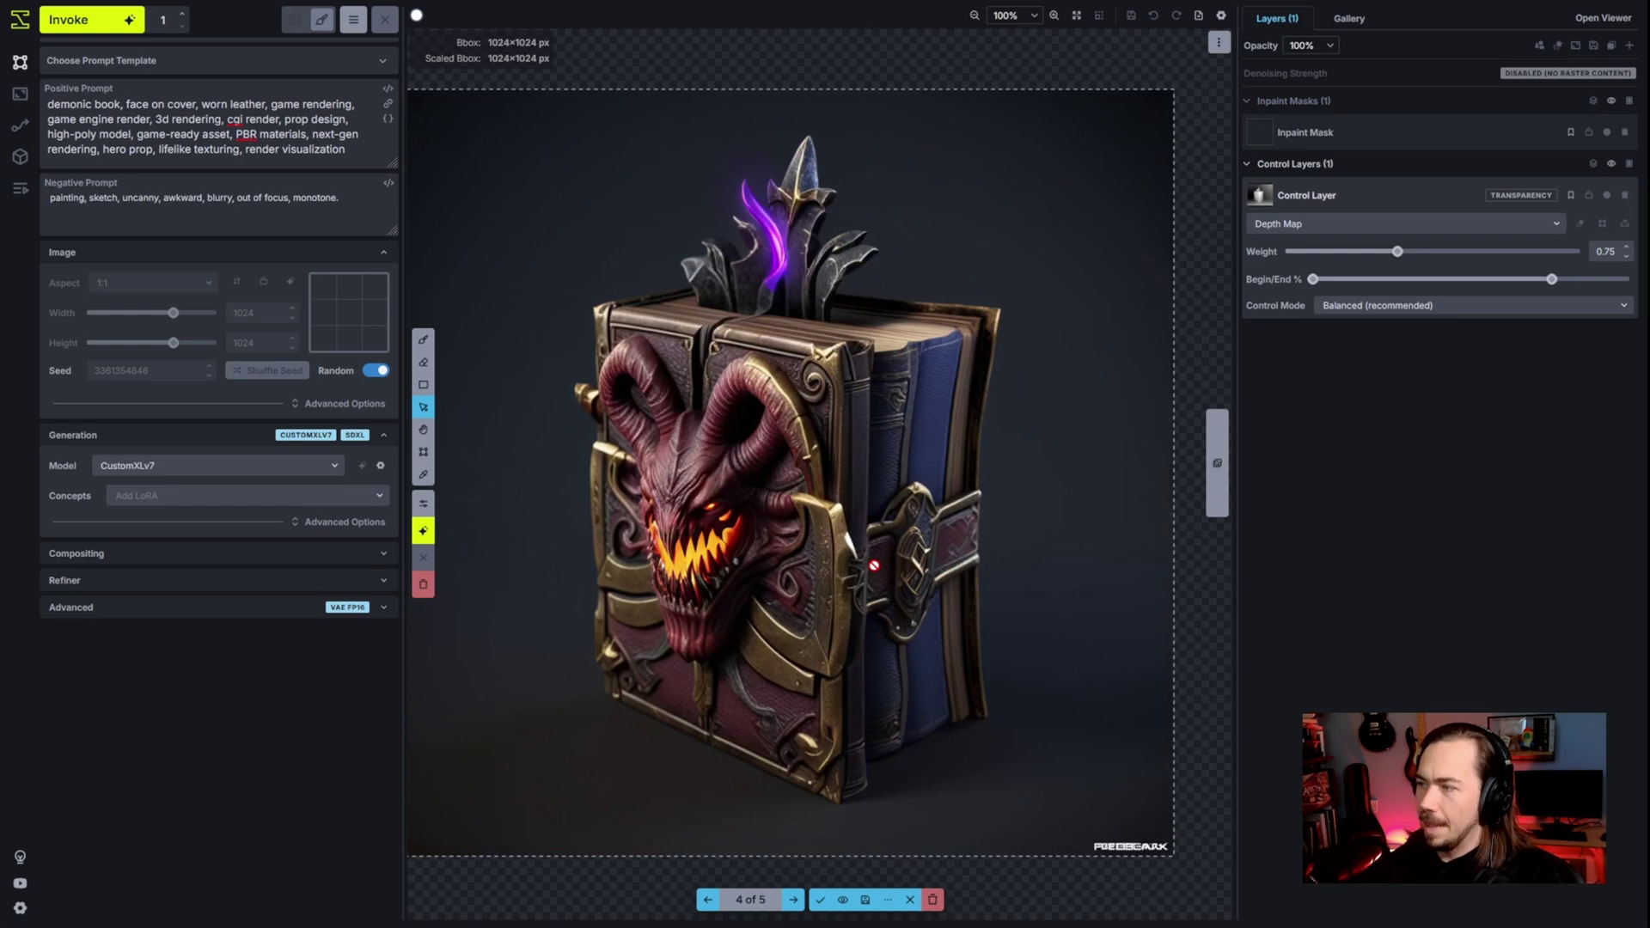
key(Right)
key(Left)
key(Right)
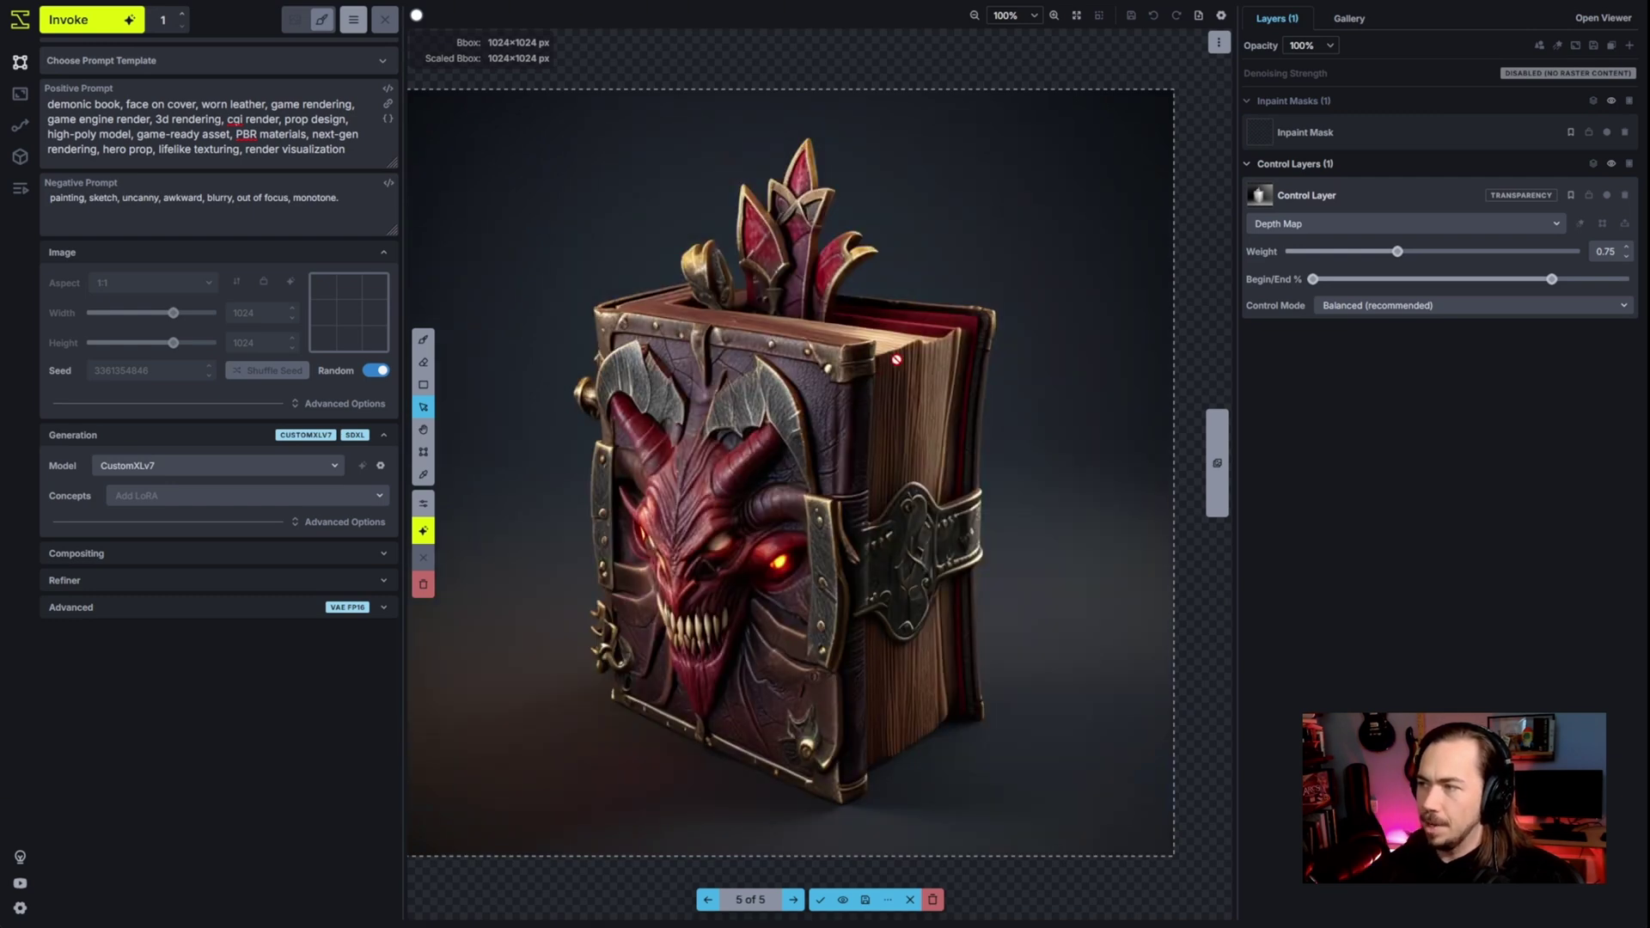
- Create a new raster layer from the staged red demon book image
click(887, 903)
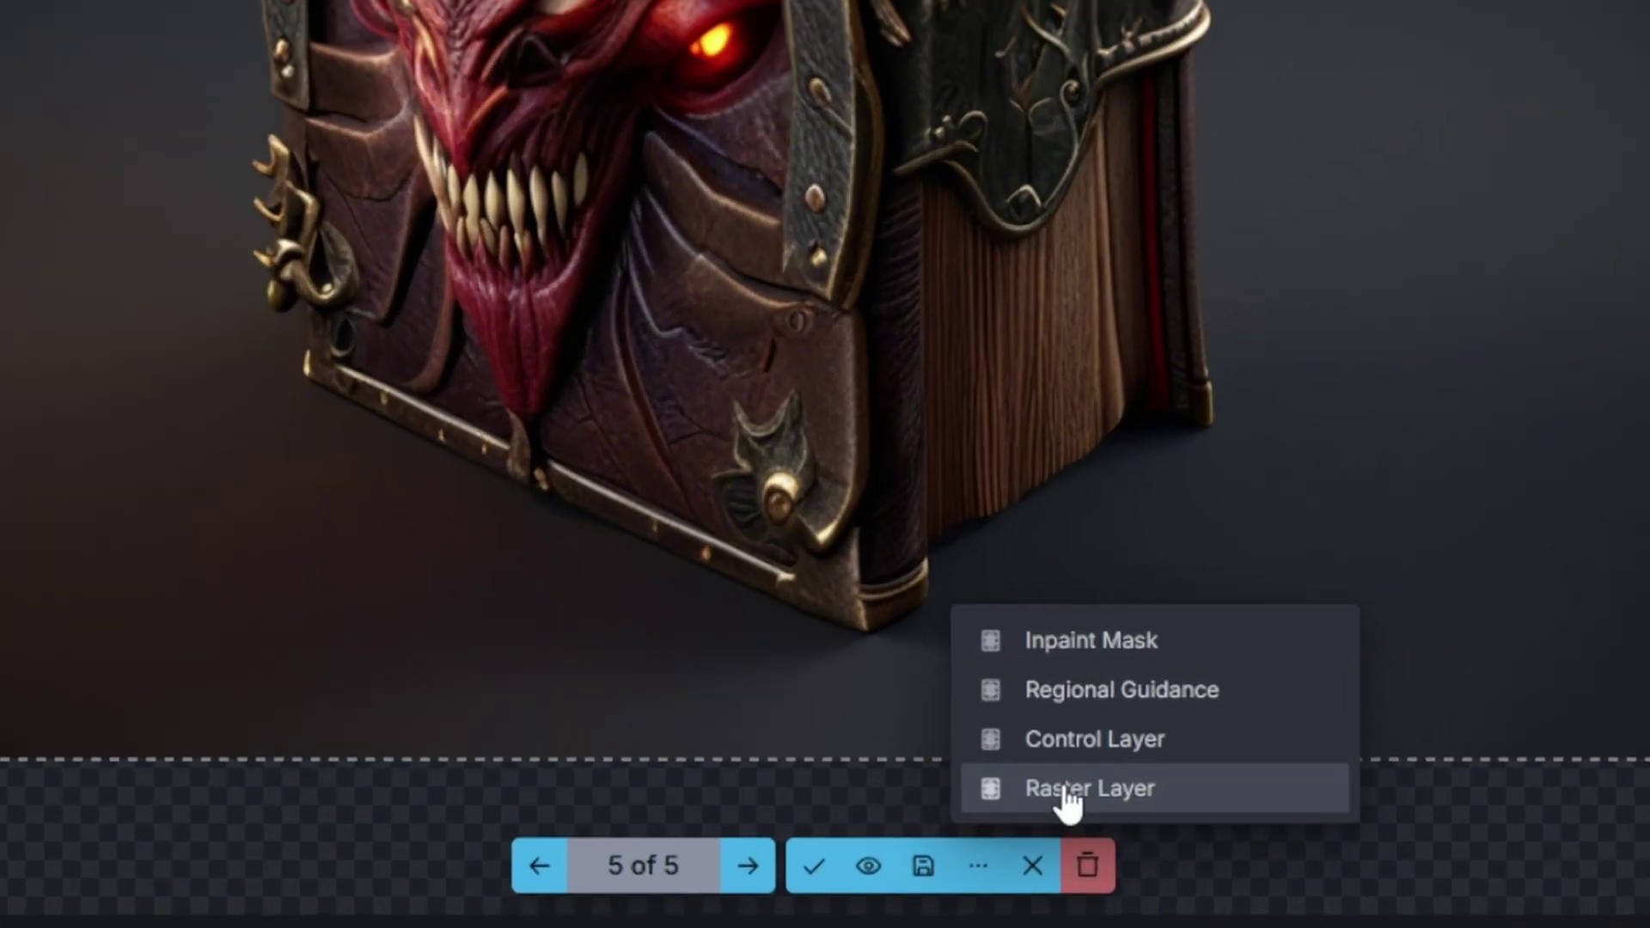
click(933, 869)
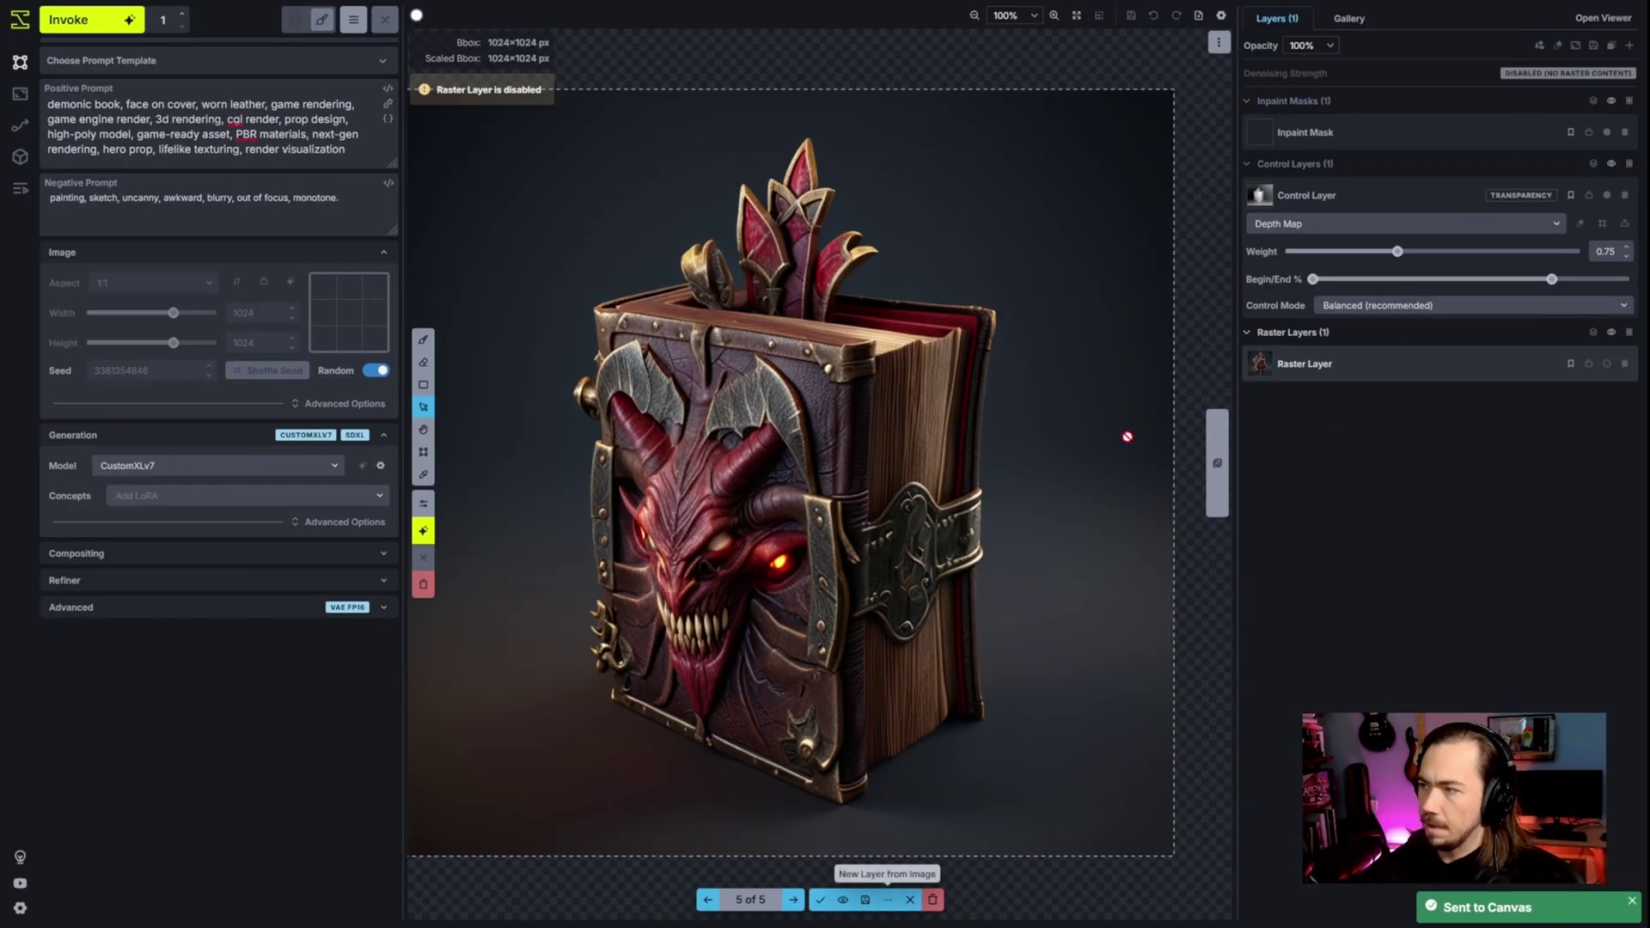
- Compare all five staged book variations for cover, horn and clasp details, ending on the red demon book
key(Left)
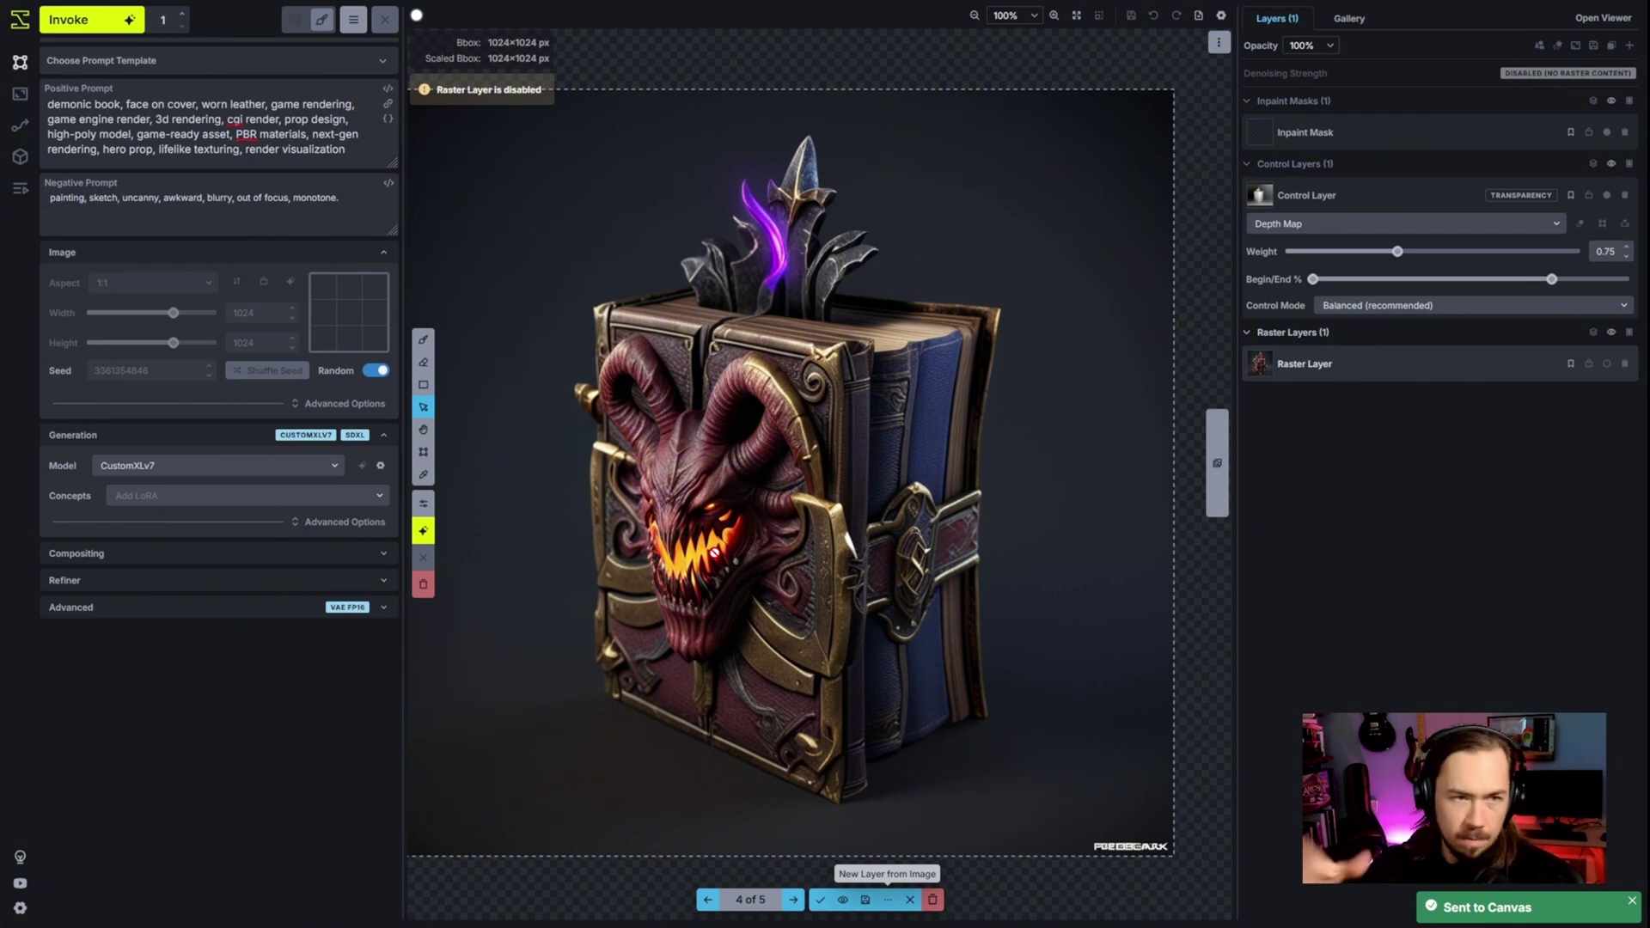
key(Left)
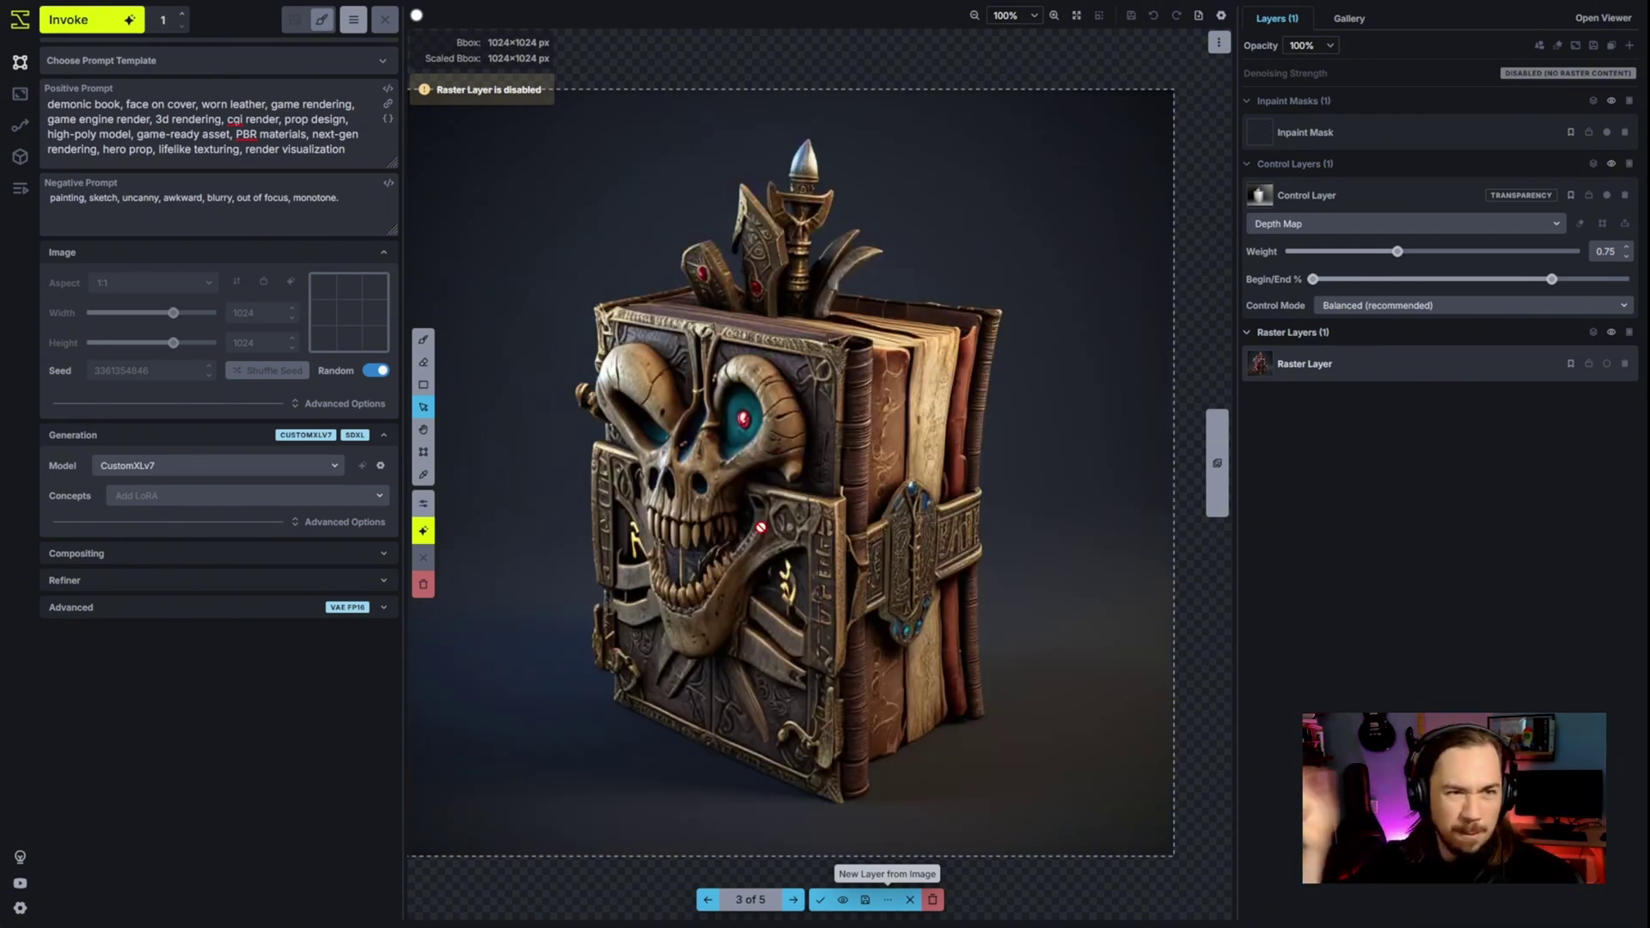
key(Left)
key(Right)
key(Left)
key(Left)
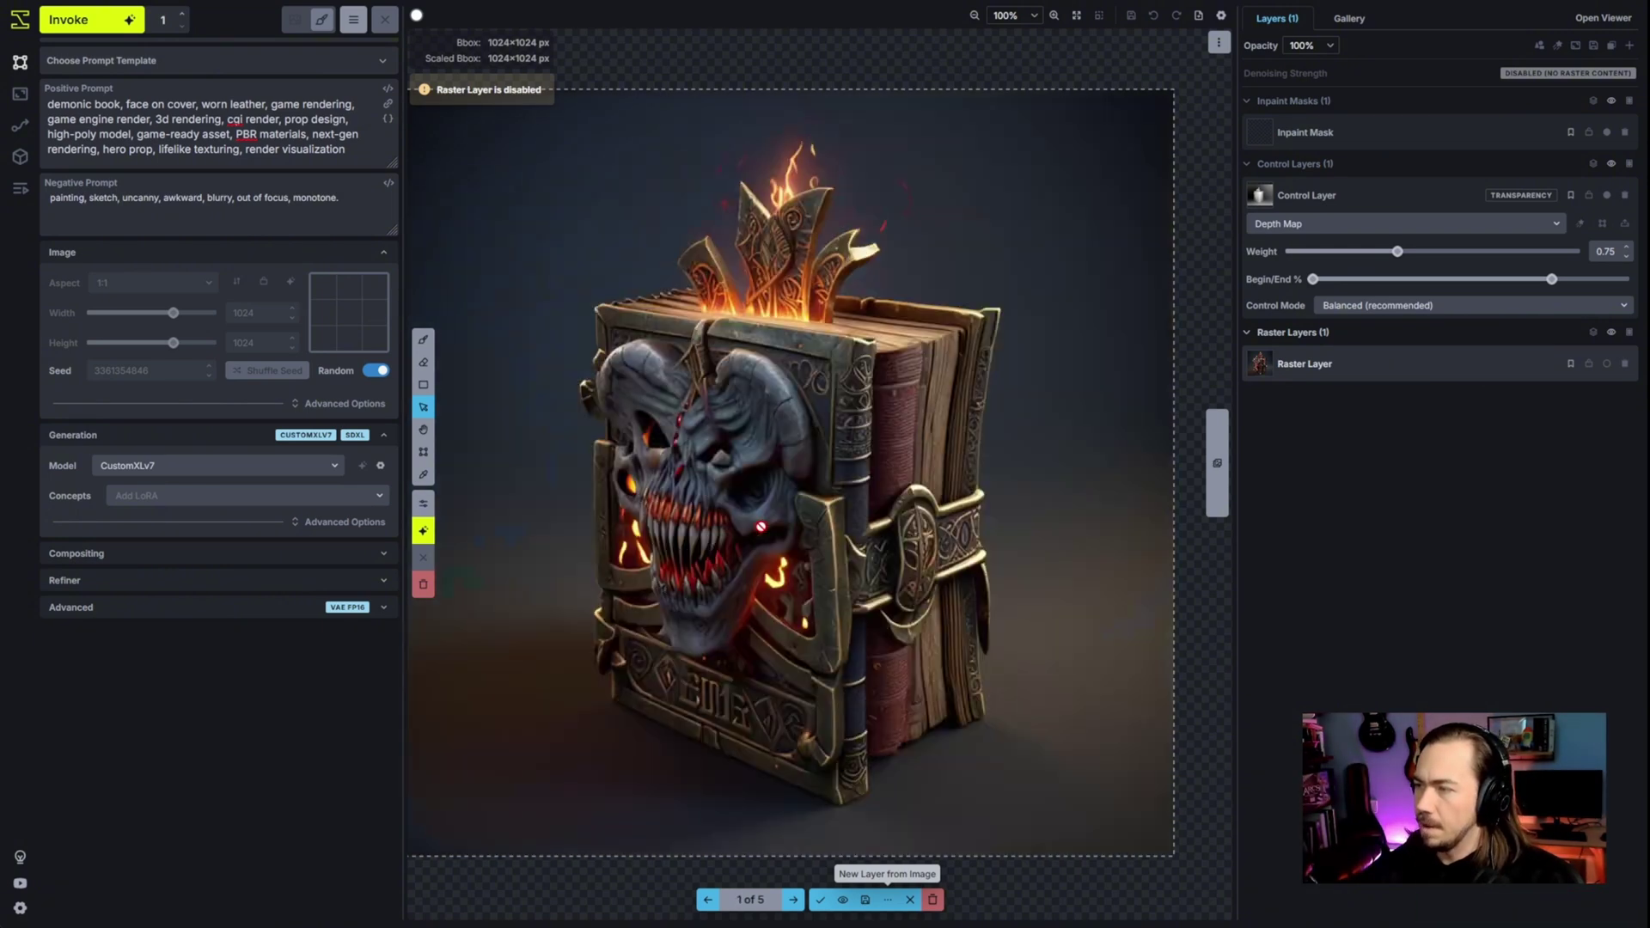
key(Right)
key(Left)
key(Right)
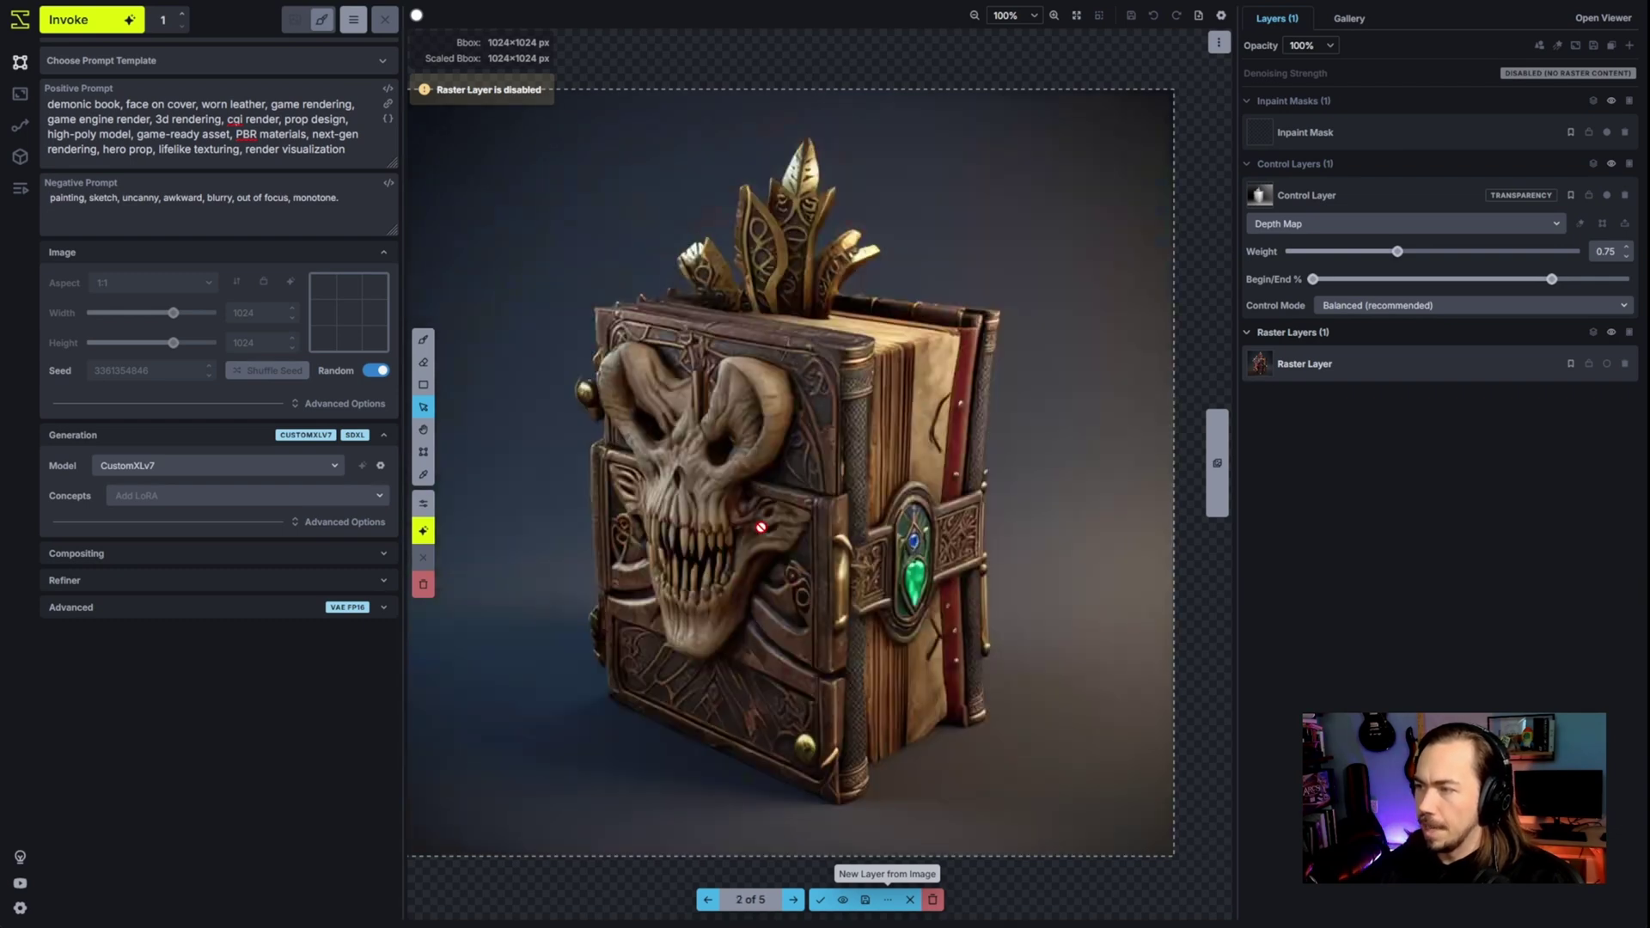
key(Left)
key(Left)
key(Left)
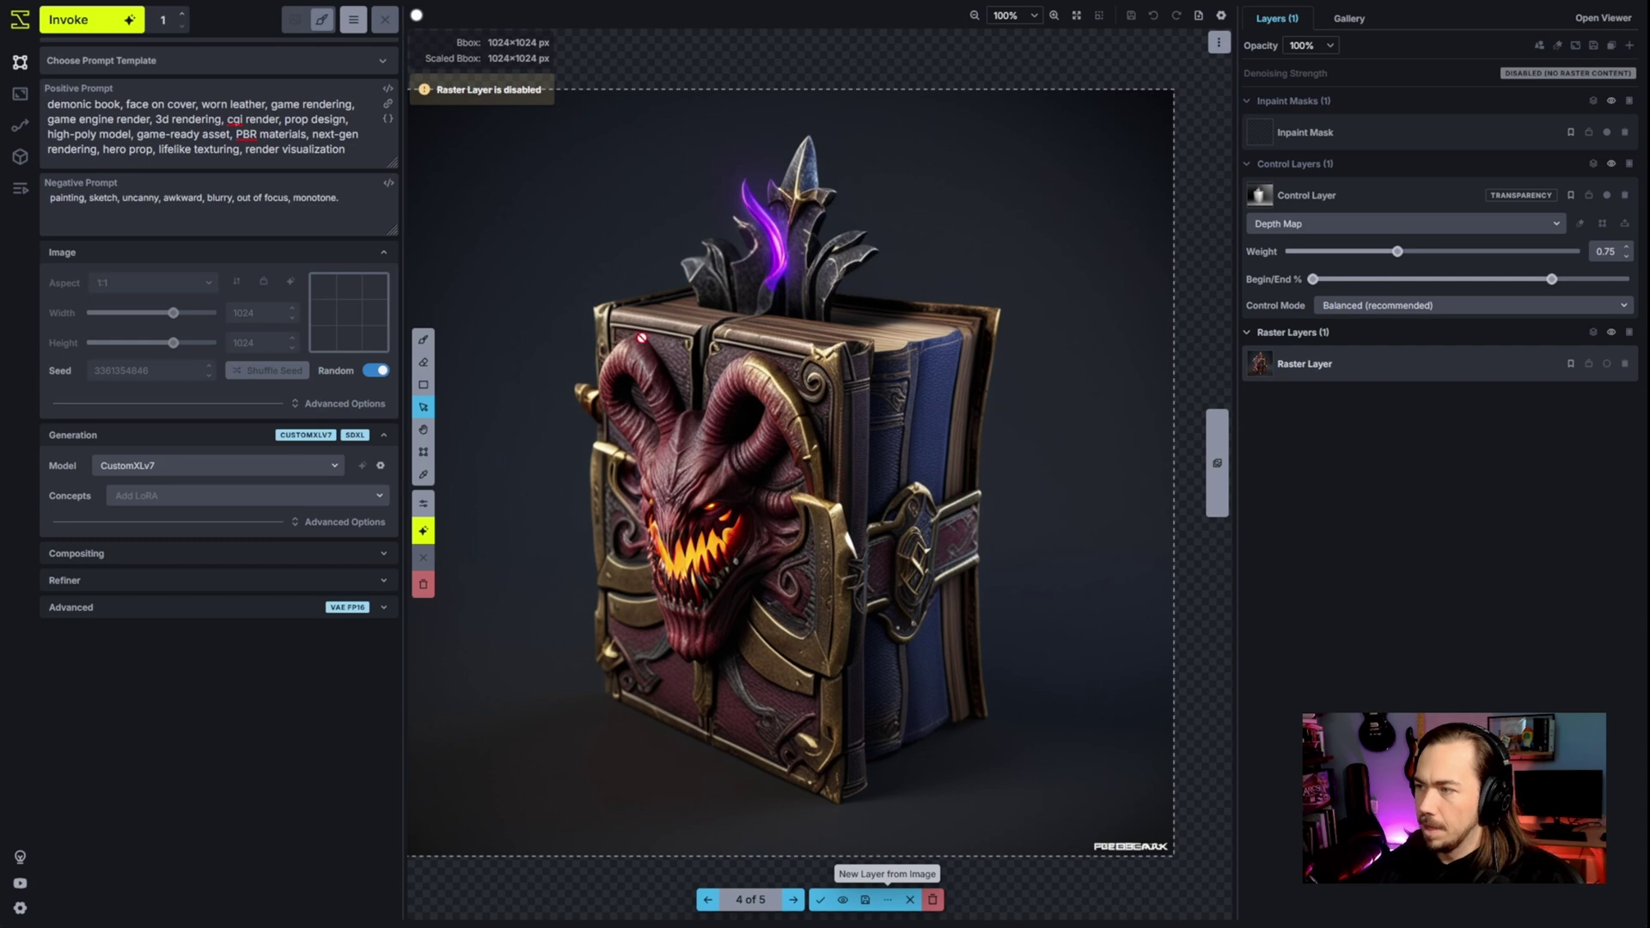
key(Left)
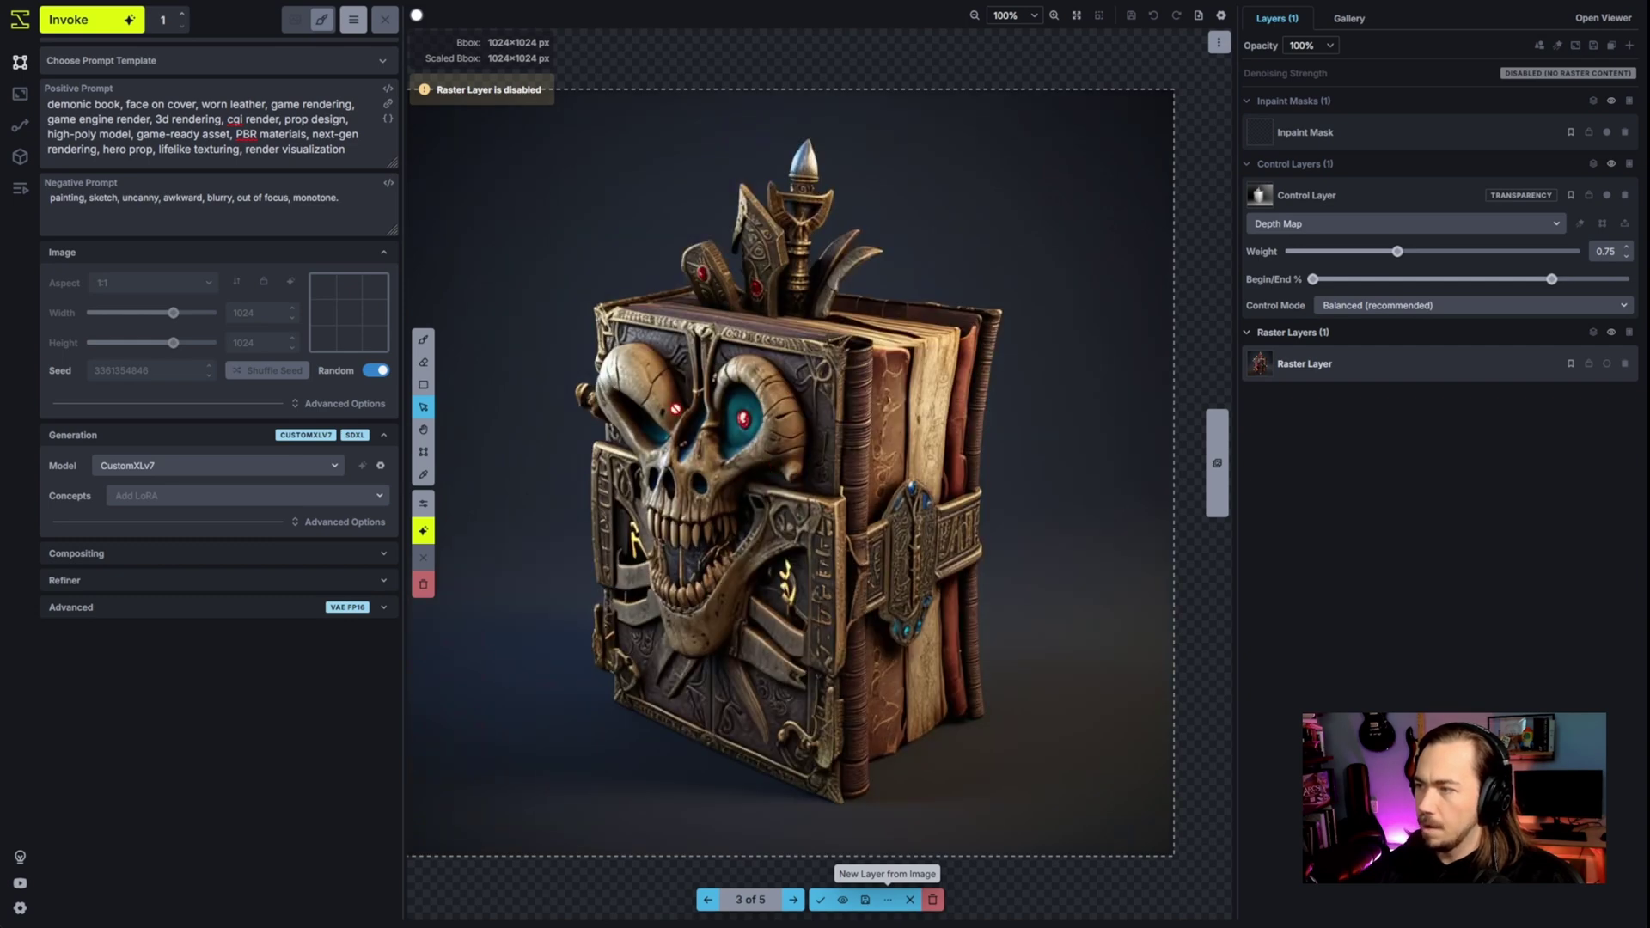
key(Right)
key(Right)
key(Right)
key(Left)
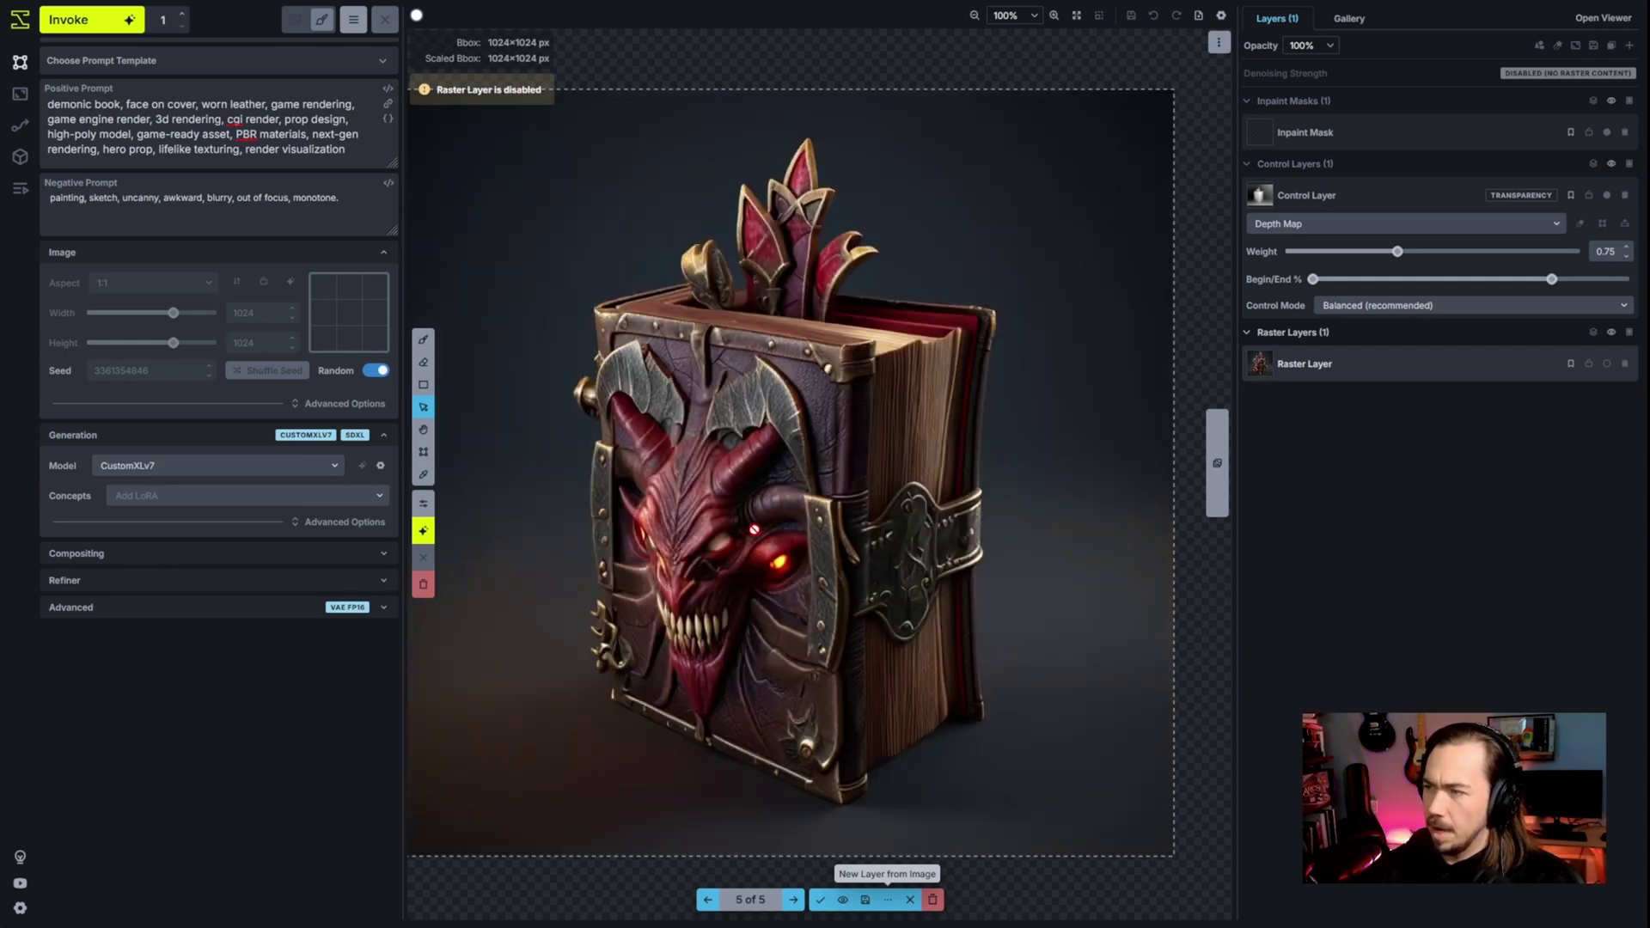
key(Right)
key(Left)
key(Left)
key(Right)
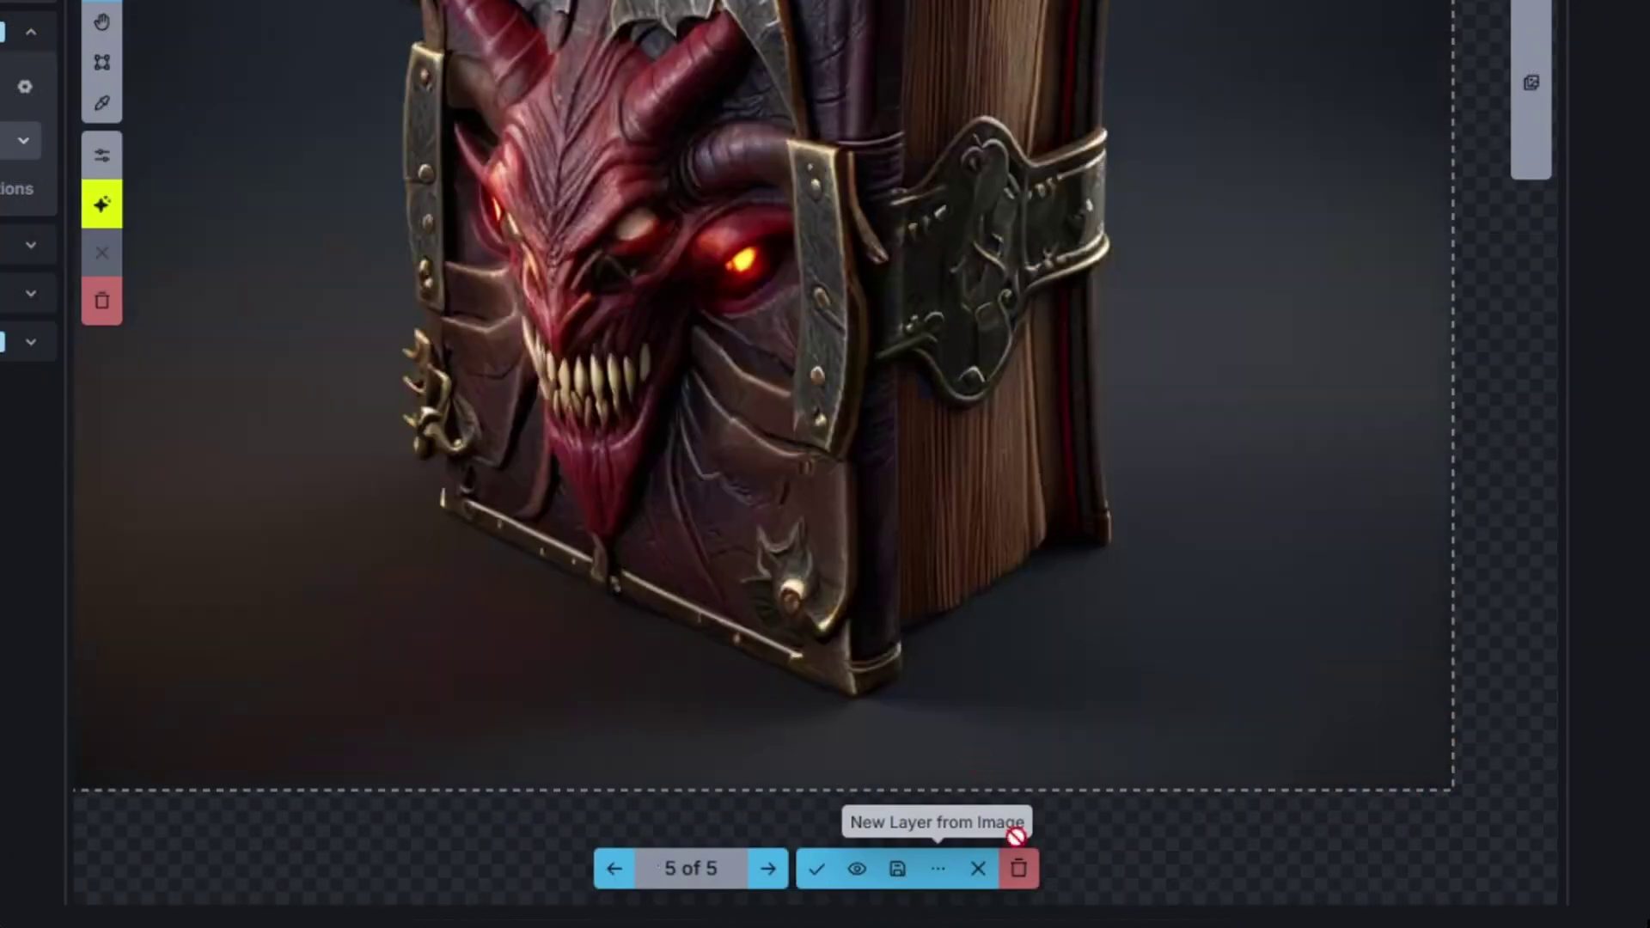
- Create a new raster layer from the first staged image, the grey skull-faced demon book
key(Right)
click(888, 900)
click(992, 814)
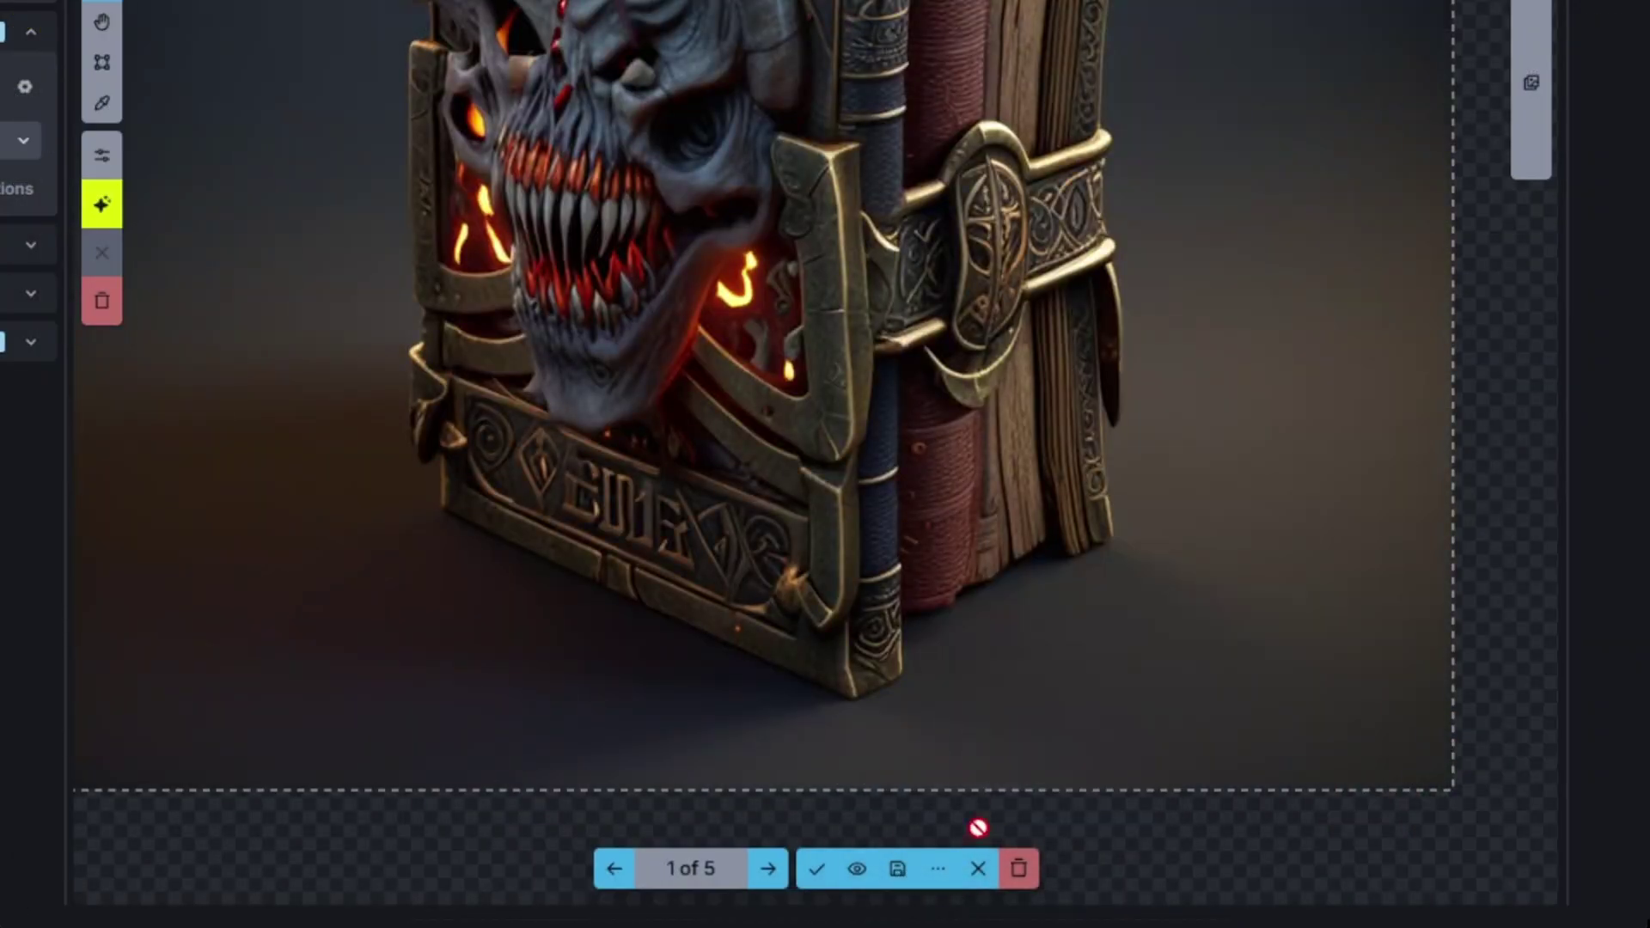
- Create a new raster layer from the fourth staged image, the horned demon with glowing teeth, and hide the control layers
key(Left)
key(Left)
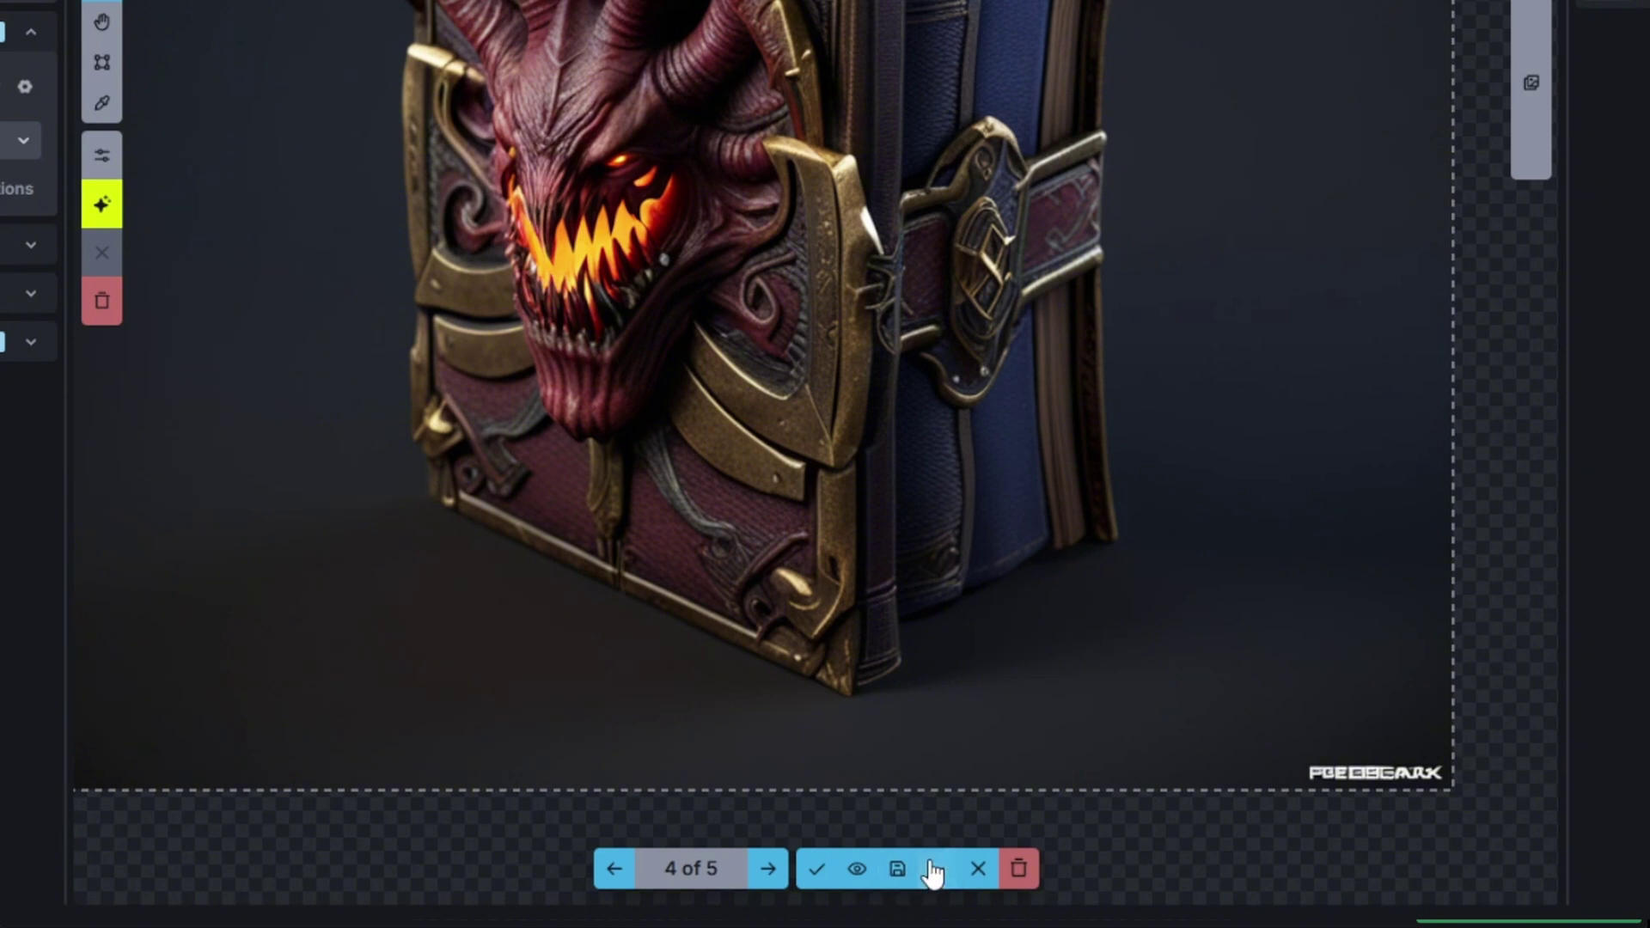
click(938, 869)
click(972, 811)
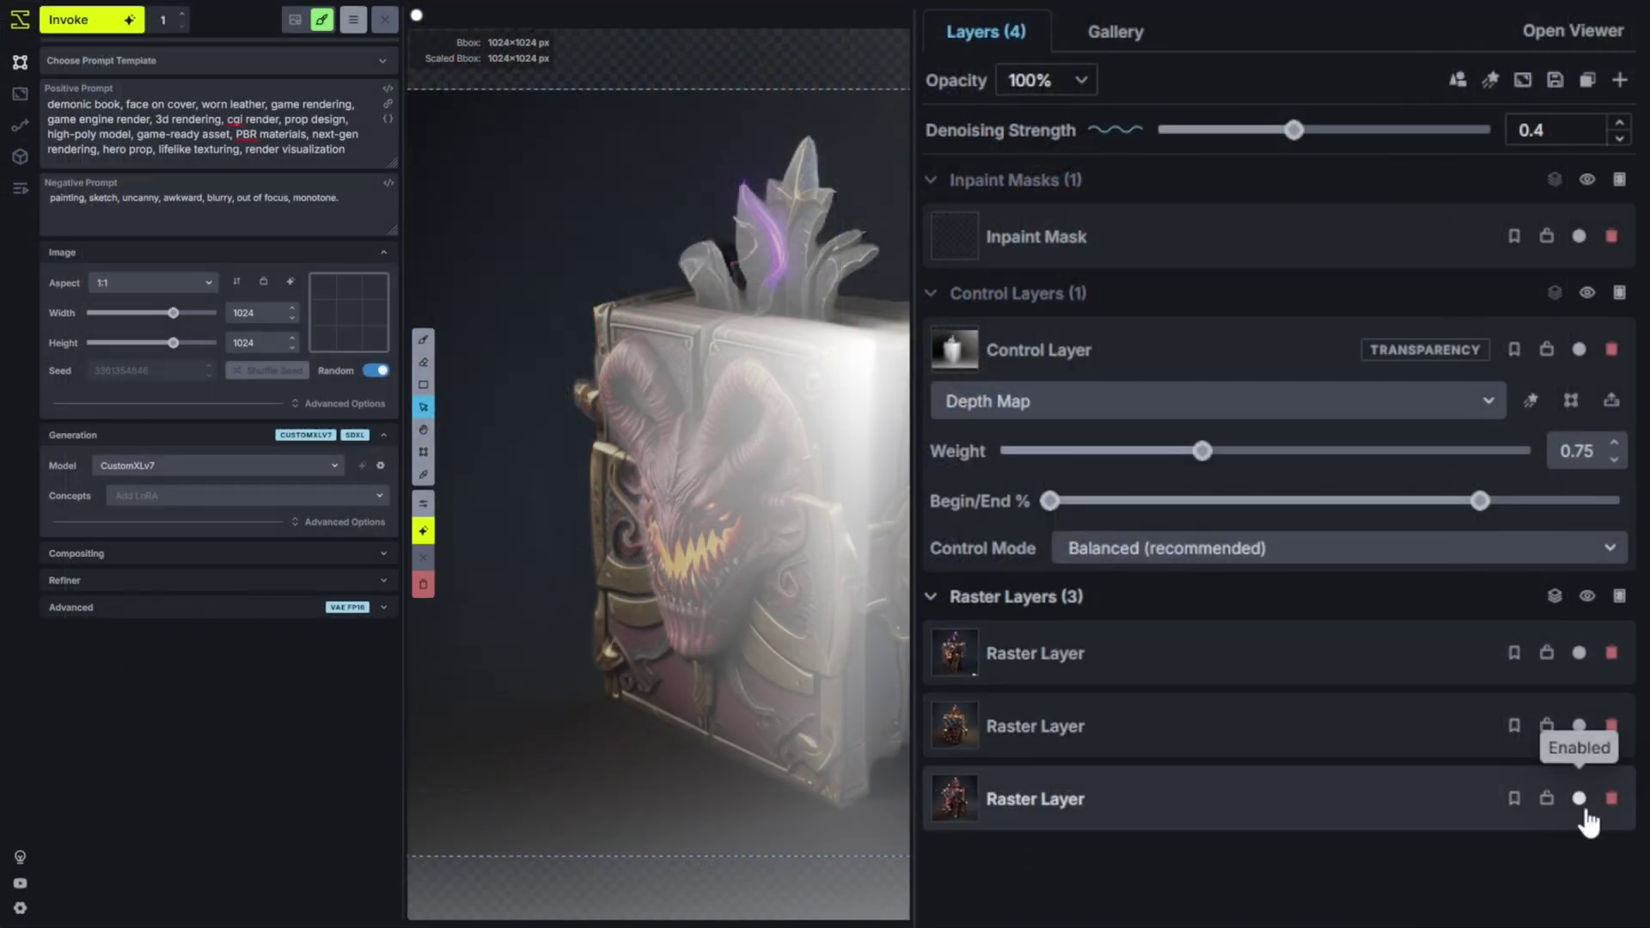
click(1588, 294)
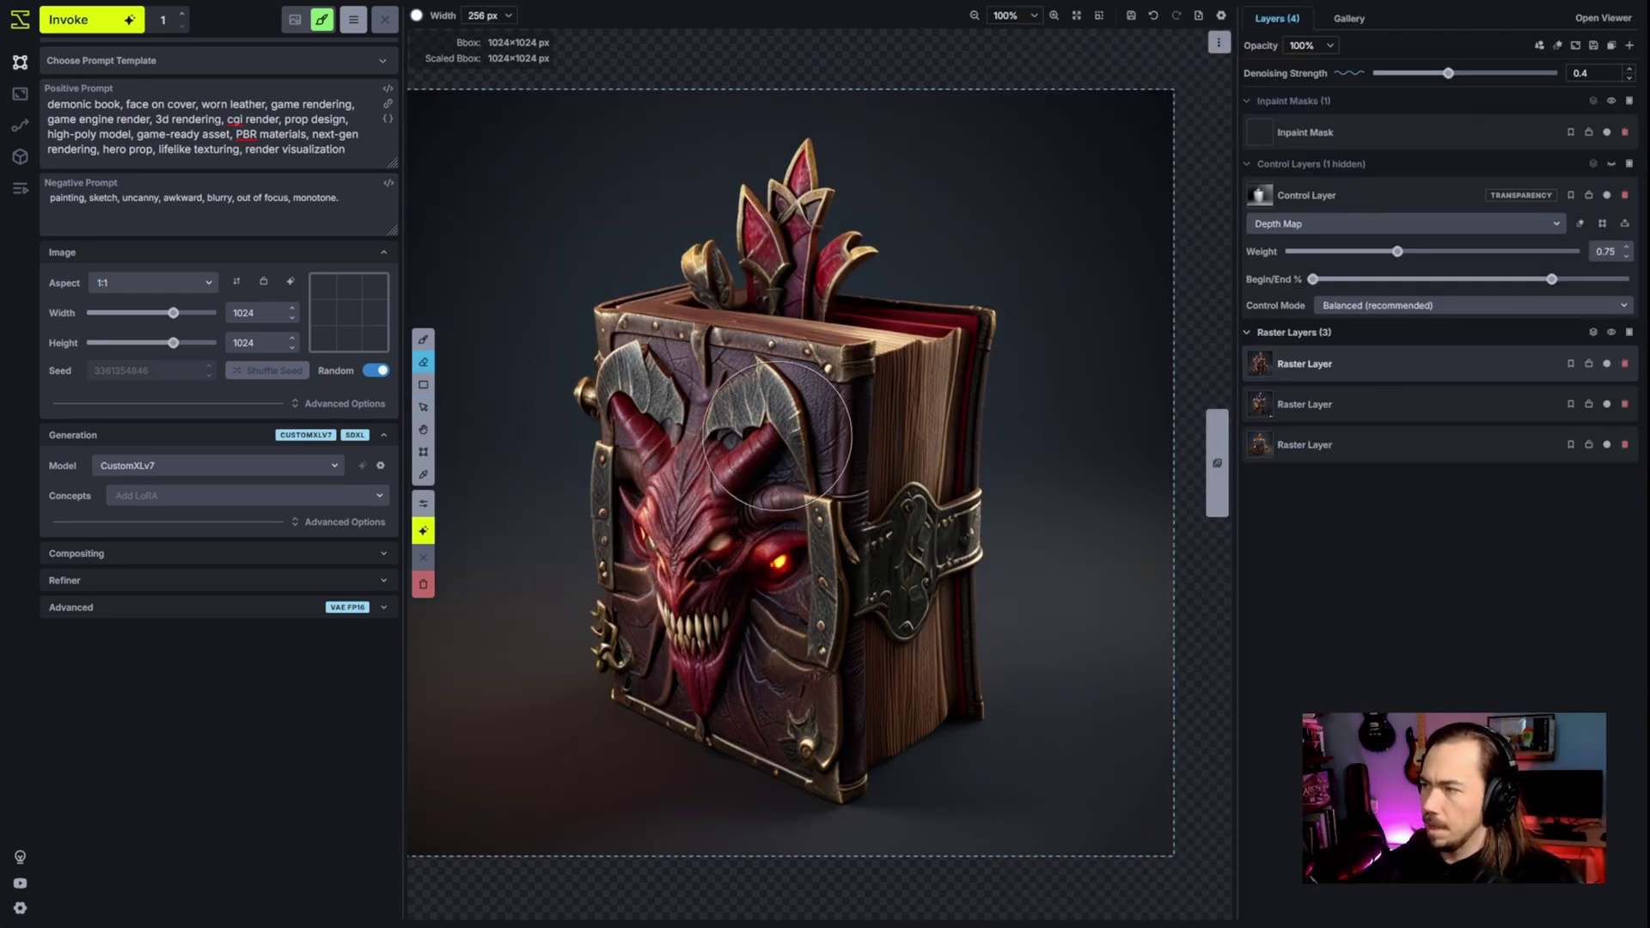
- Erase the demon face, front cover and surrounding background from the top raster layer to expose the horned demon beneath
key(bracketright)
key(bracketright)
key(bracketright)
mouse_move(824, 383)
mouse_down()
mouse_move(654, 343)
mouse_move(748, 408)
mouse_move(805, 488)
mouse_move(803, 430)
mouse_move(714, 653)
mouse_move(671, 619)
mouse_move(619, 445)
mouse_move(589, 464)
mouse_up()
key(bracketright)
key(bracketright)
key(bracketright)
key(bracketright)
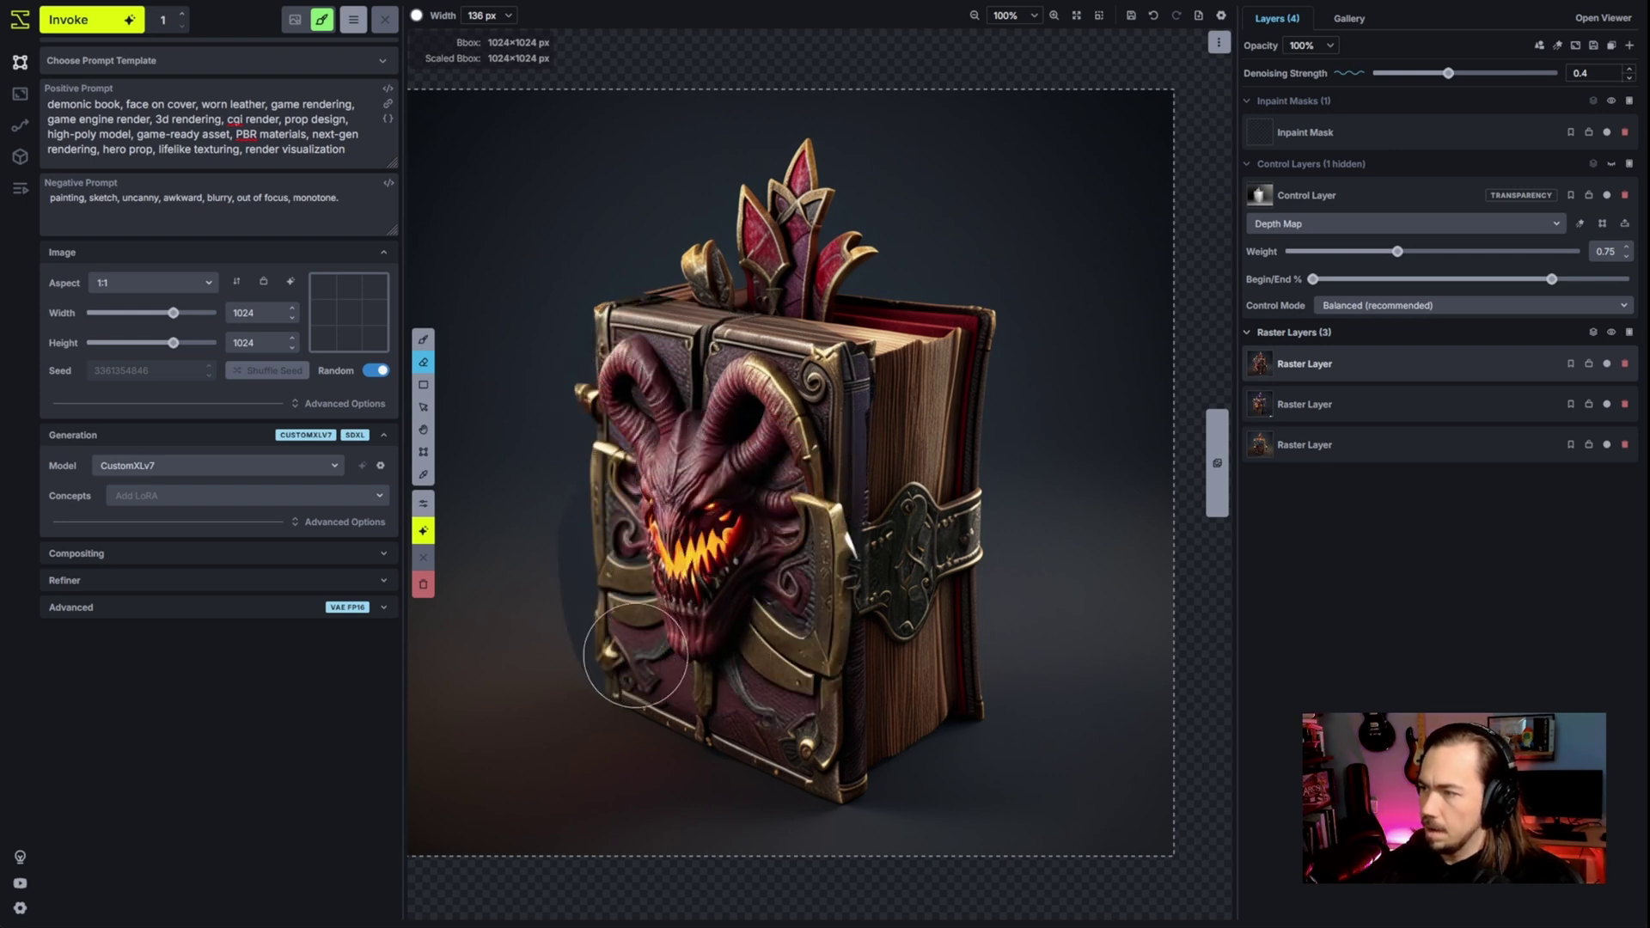
mouse_move(602, 601)
mouse_down()
mouse_move(700, 817)
mouse_move(1106, 204)
mouse_move(479, 147)
mouse_up()
- Erase the glowing mouth on the second raster layer with a 54 px eraser to expose the fanged mouth beneath
click(1305, 404)
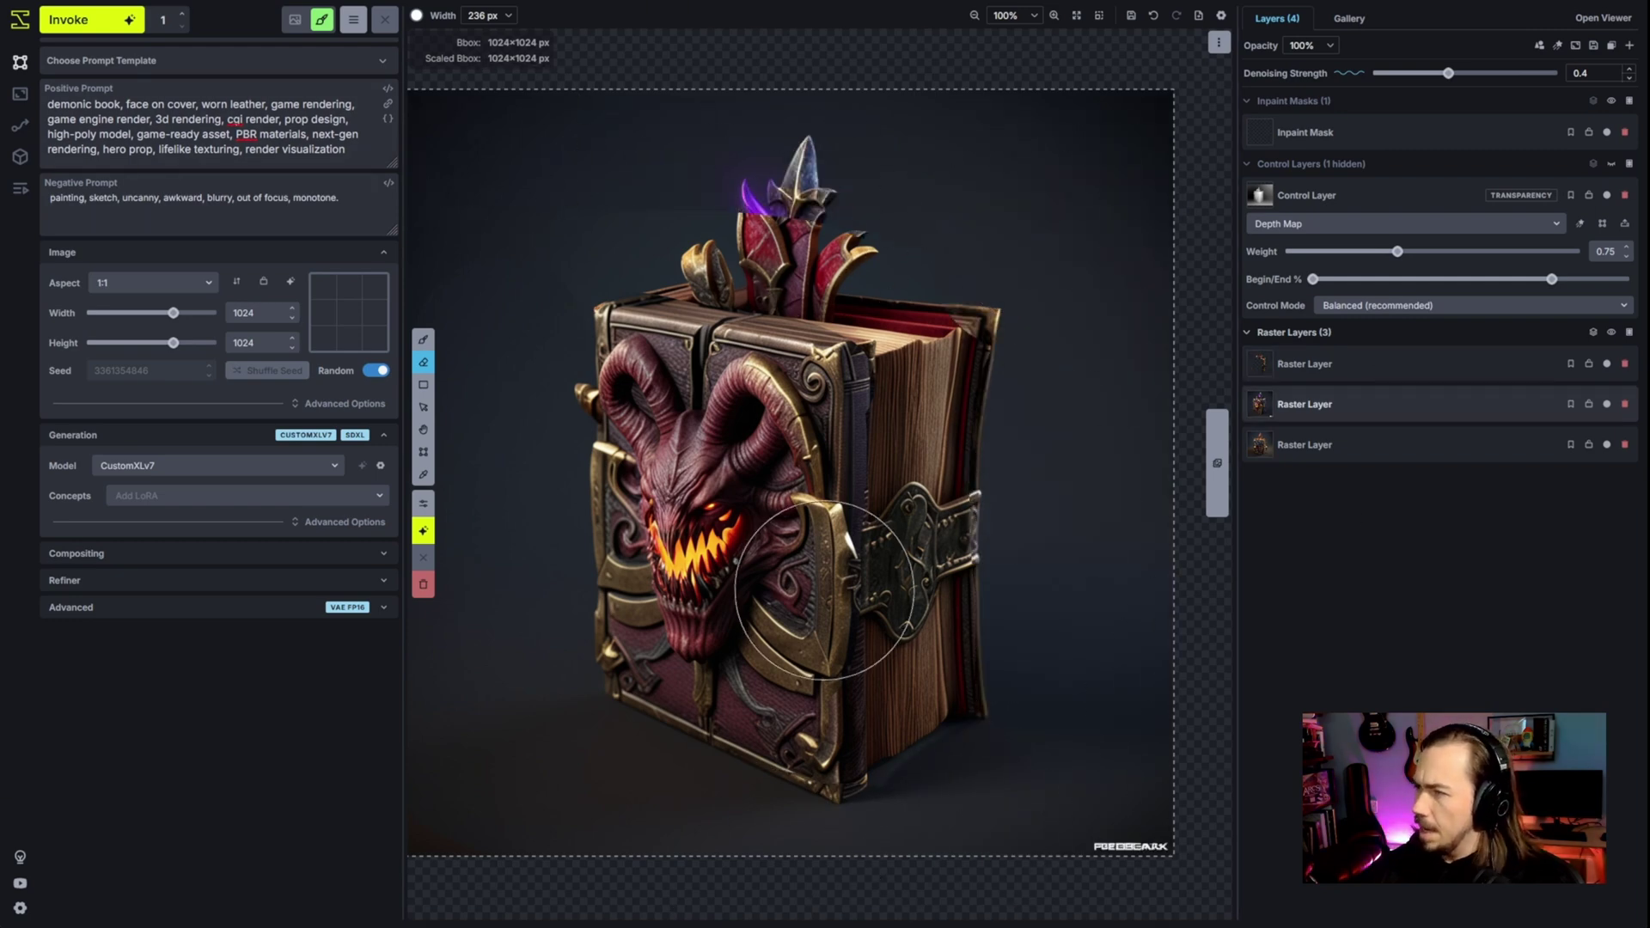
key(bracketleft)
key(bracketleft)
key(bracketleft)
key(bracketleft)
key(bracketleft)
key(bracketleft)
key(bracketleft)
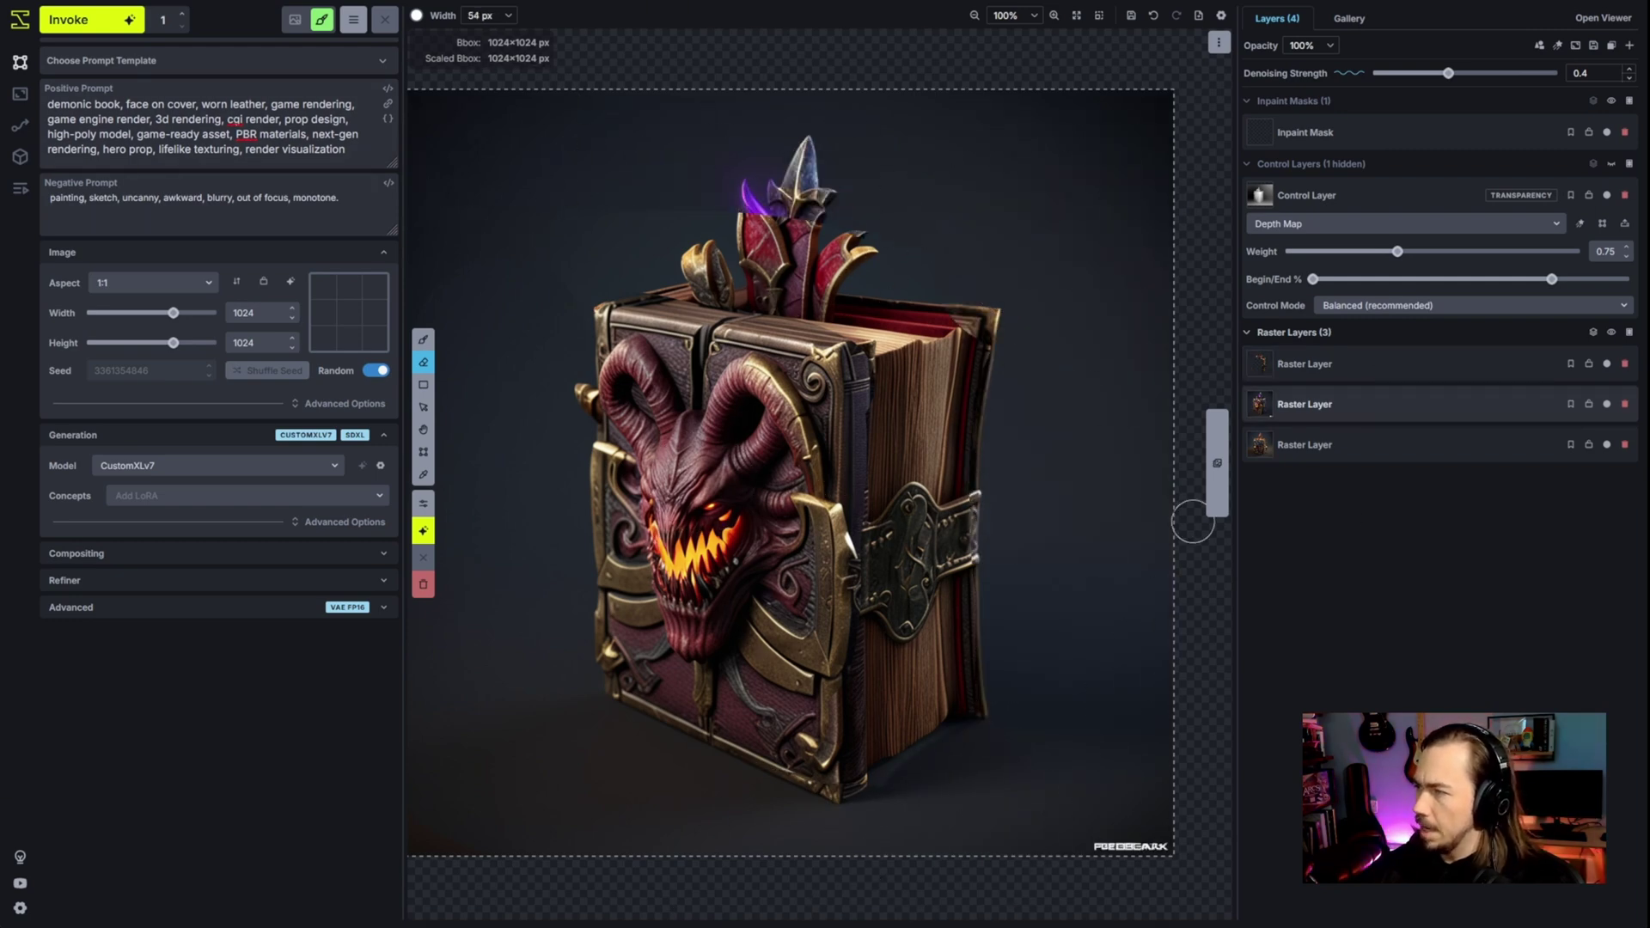
click(1608, 404)
click(1607, 404)
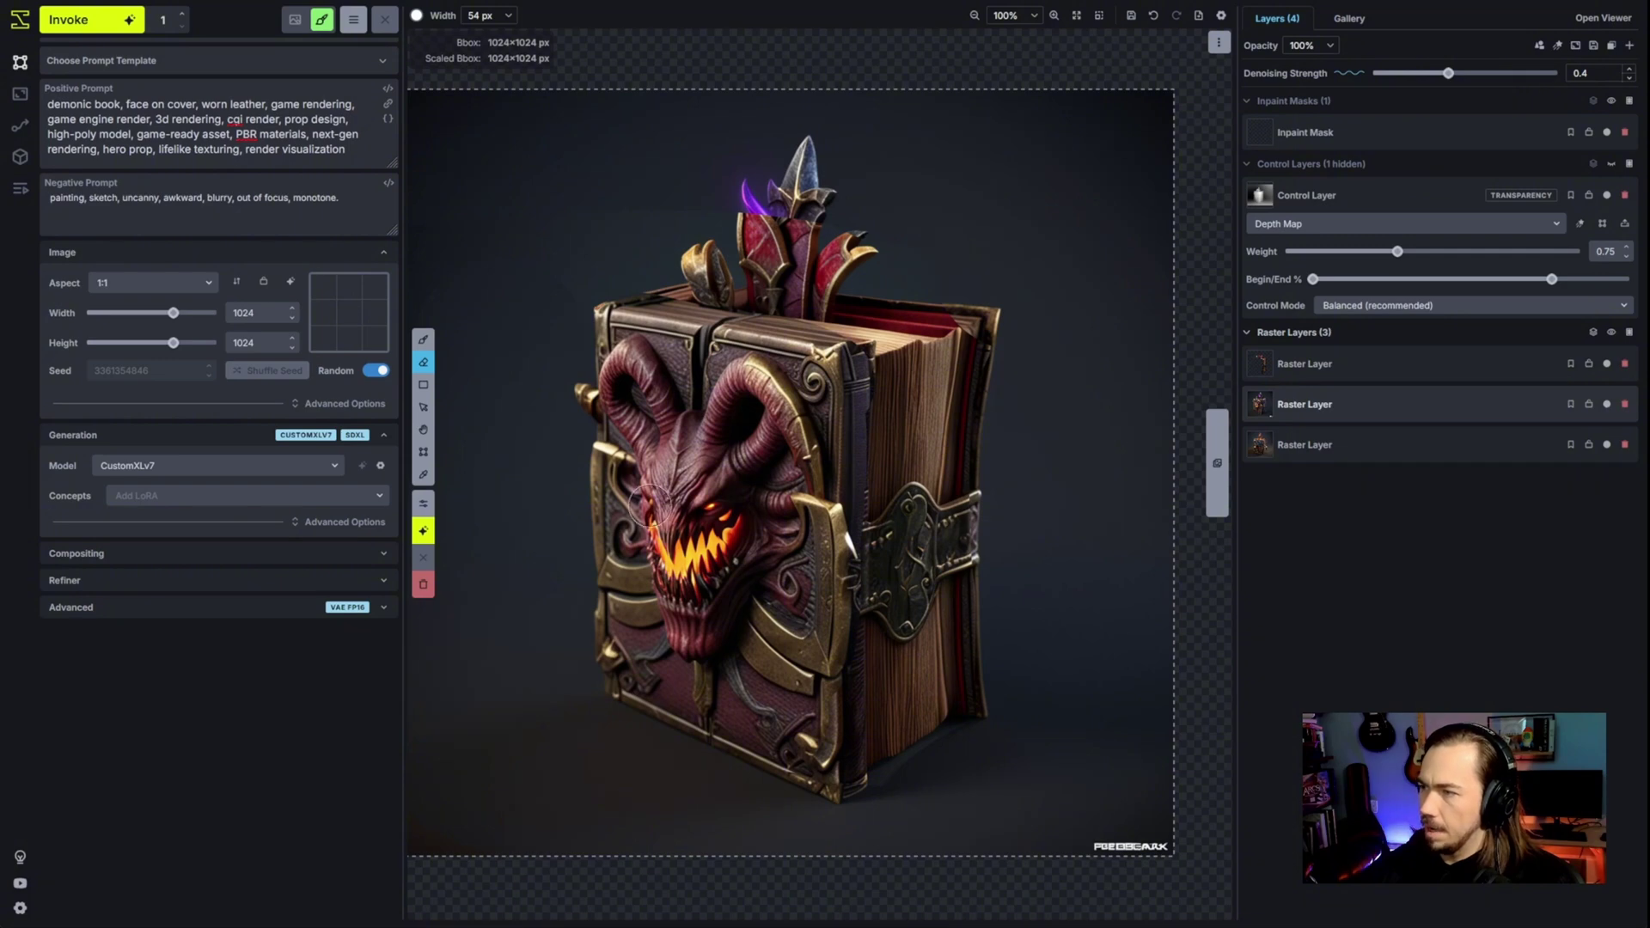
mouse_move(666, 544)
mouse_down()
mouse_move(709, 550)
mouse_move(725, 534)
mouse_move(688, 539)
mouse_up()
key(bracketleft)
key(bracketleft)
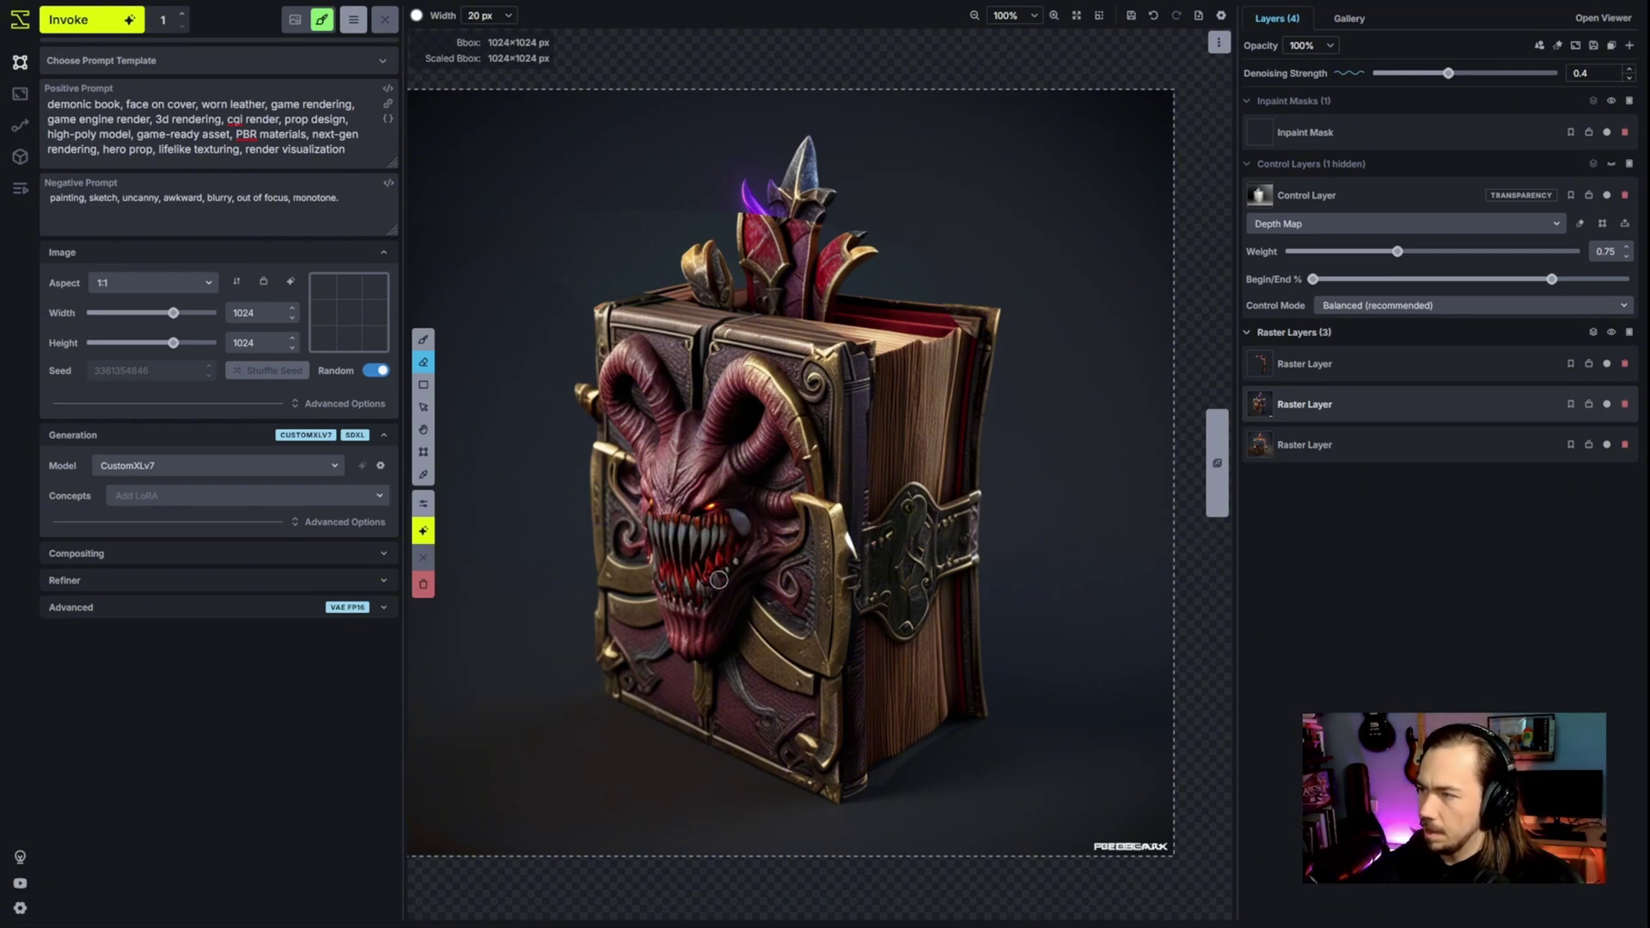
- Erase the red crown ornaments above the book to expose the dark crown with the purple flame
scroll(713, 567, up, 3)
scroll(739, 576, down, 1)
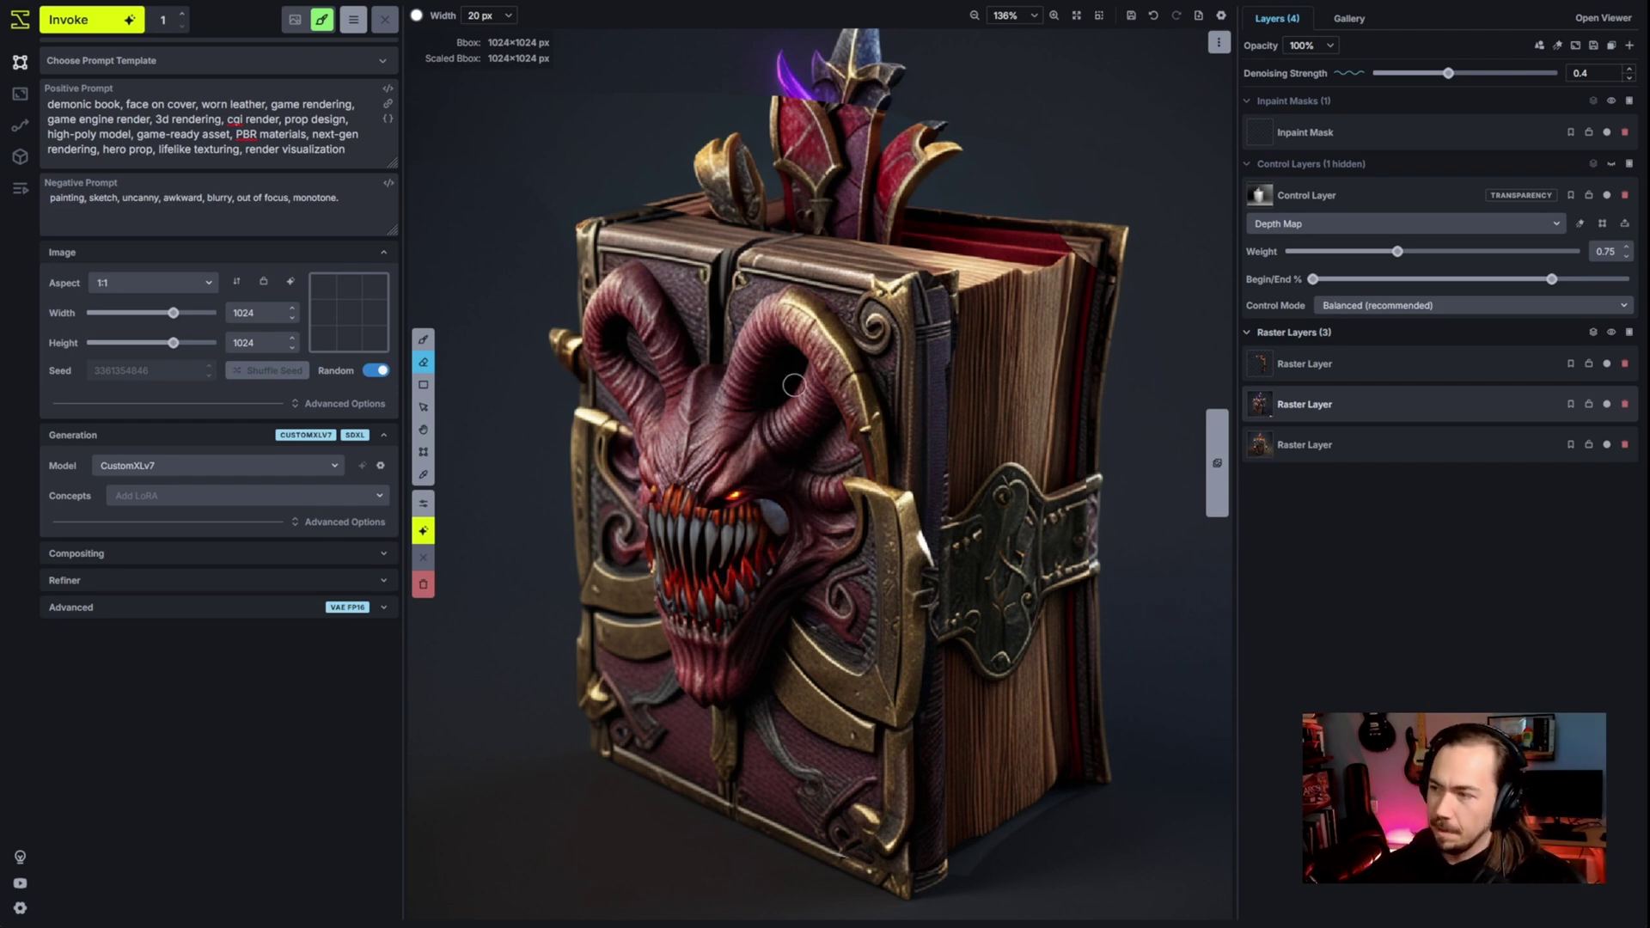
scroll(821, 508, down, 2)
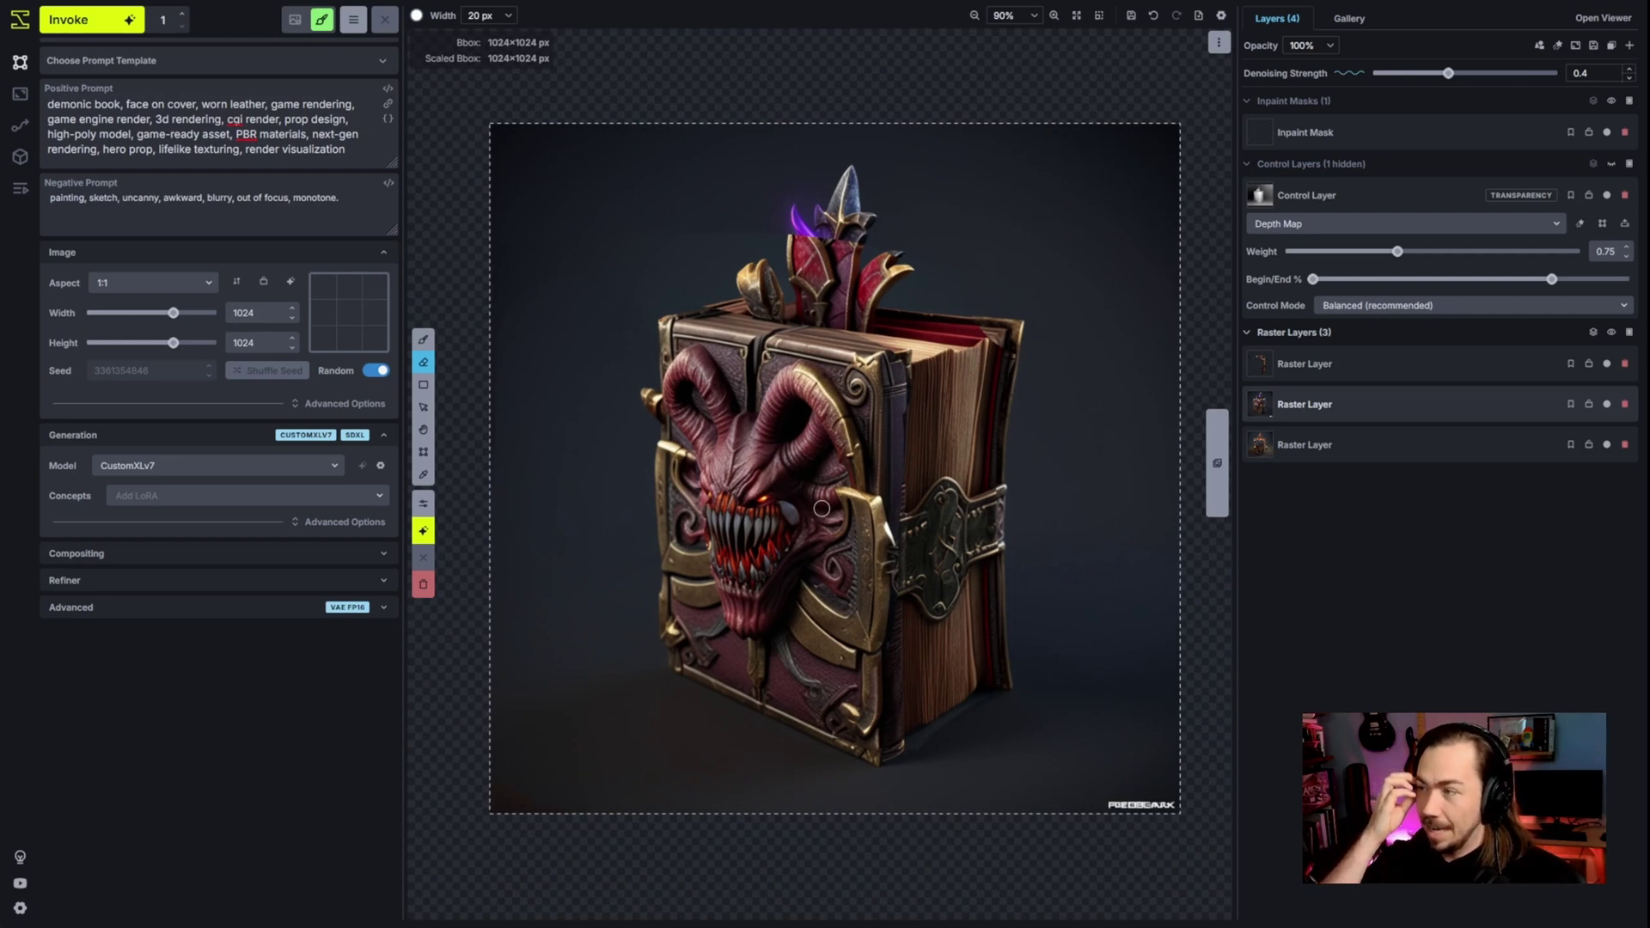
scroll(872, 184, up, 5)
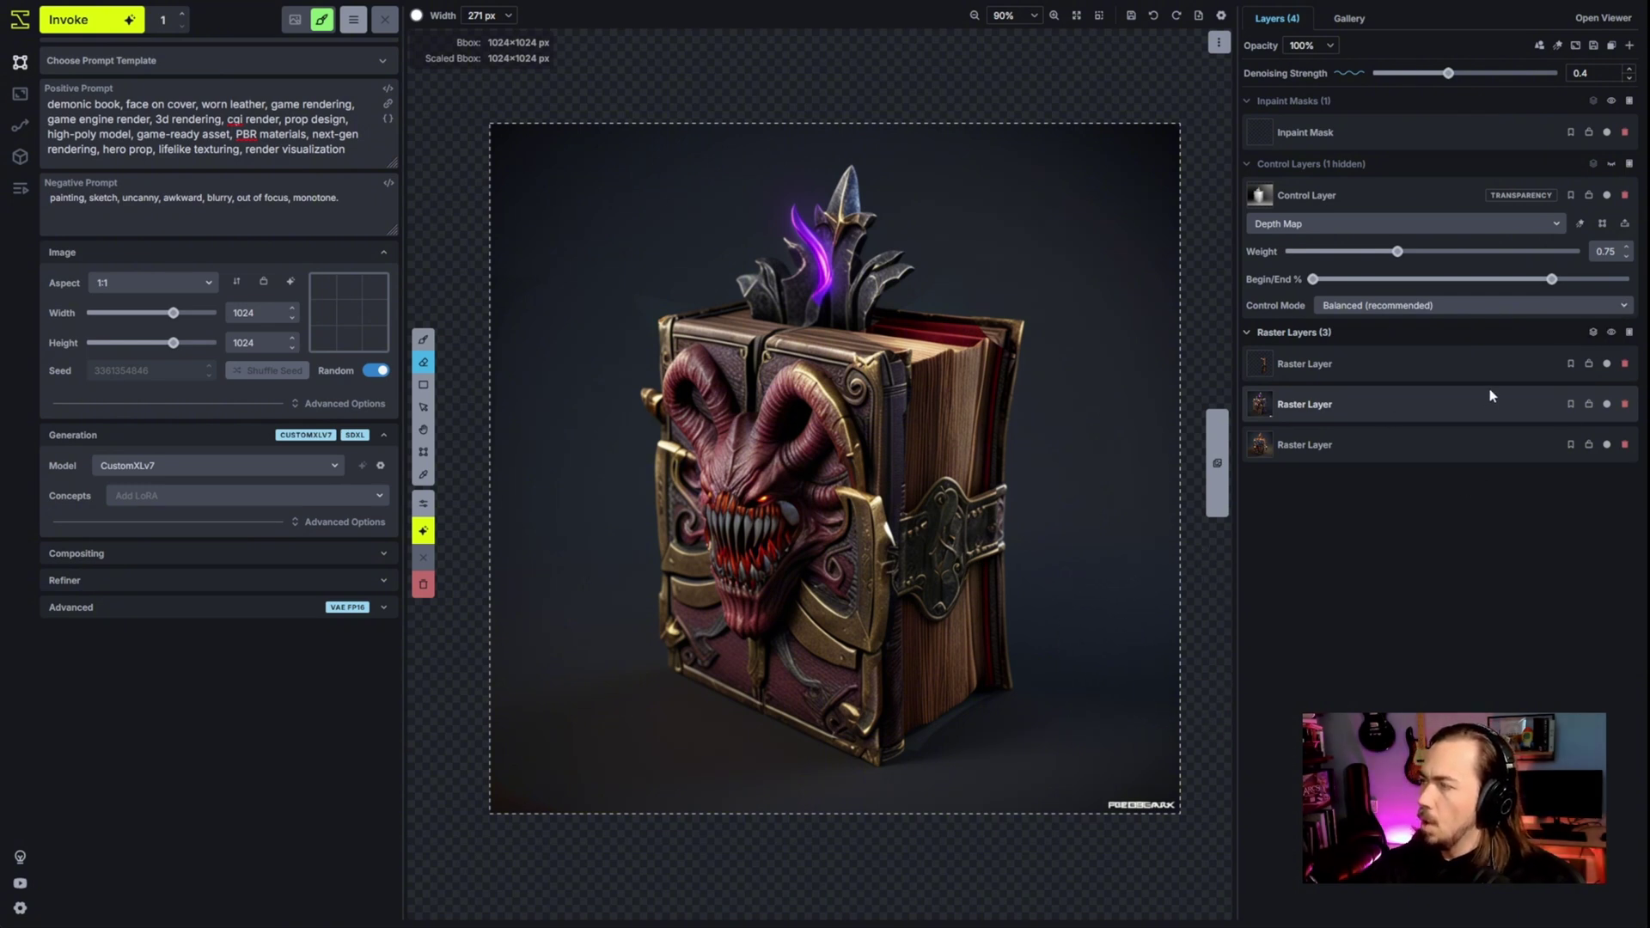
- Merge the visible raster layers and delete the three source layers, keeping only the merged composite
click(1480, 364)
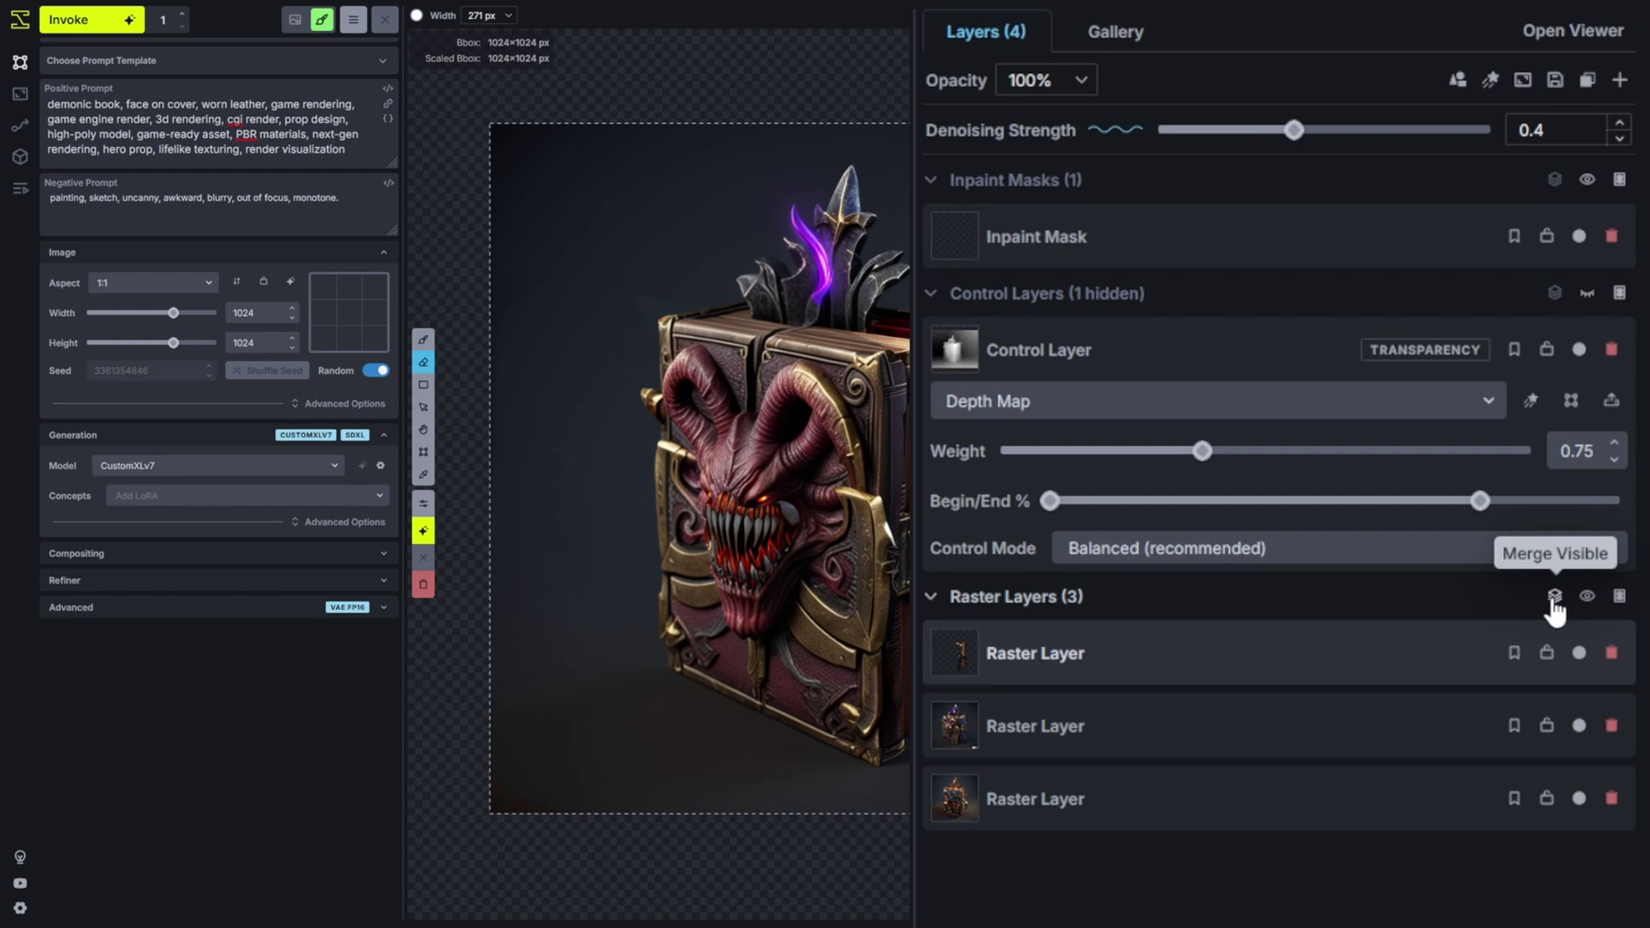
click(1555, 597)
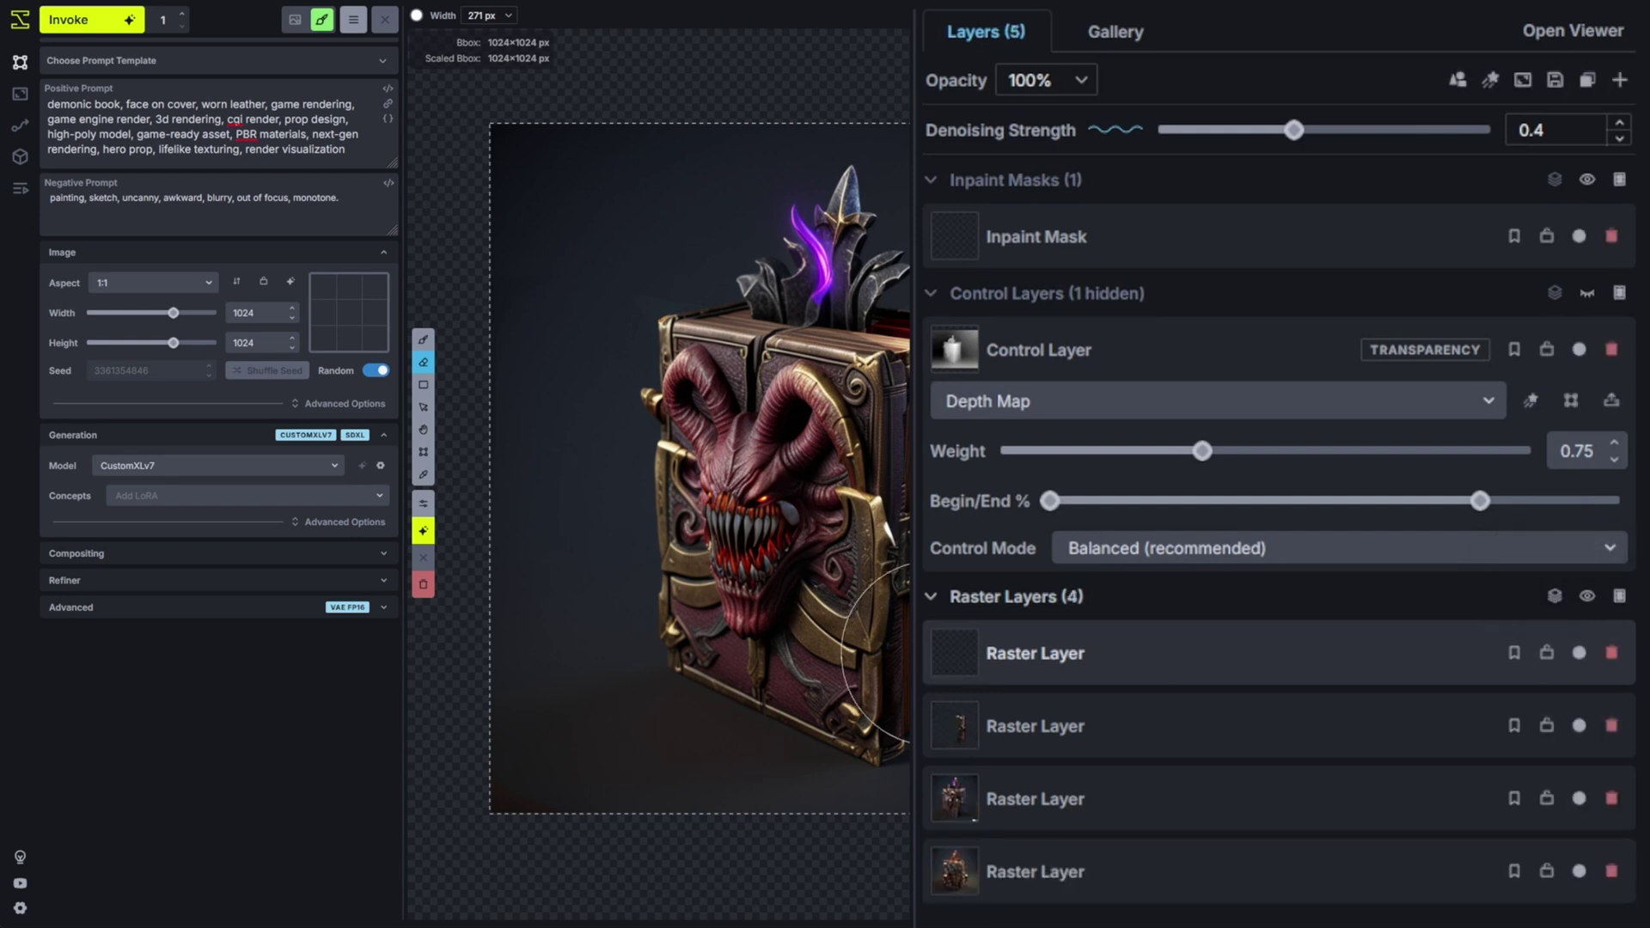
click(1612, 726)
click(1611, 725)
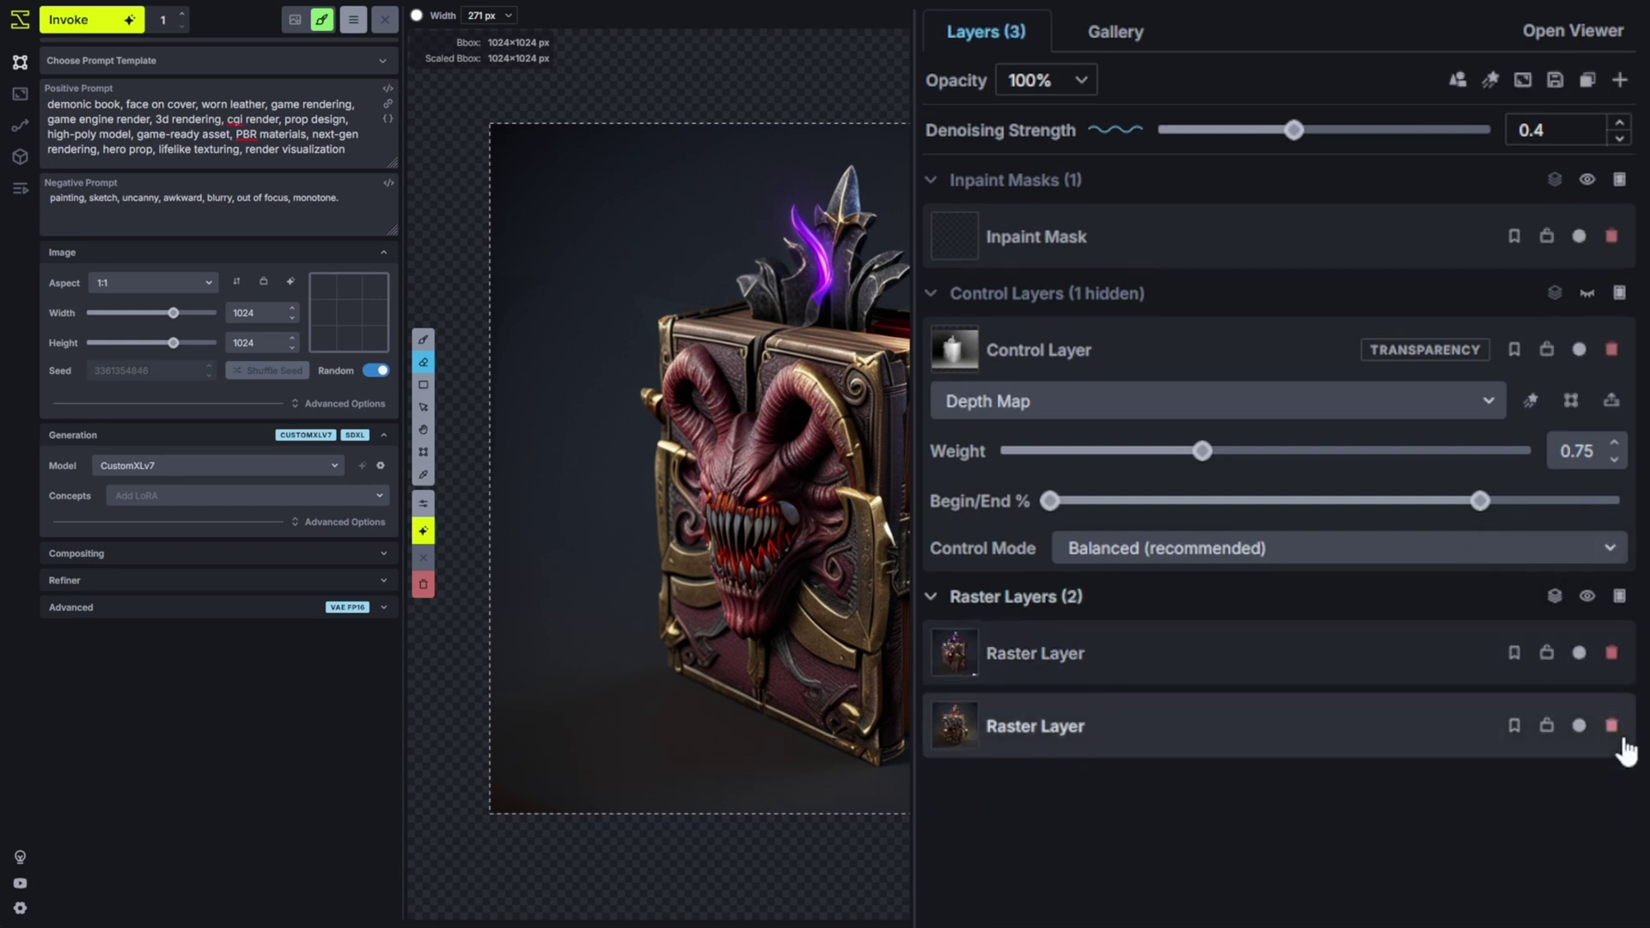
click(1612, 725)
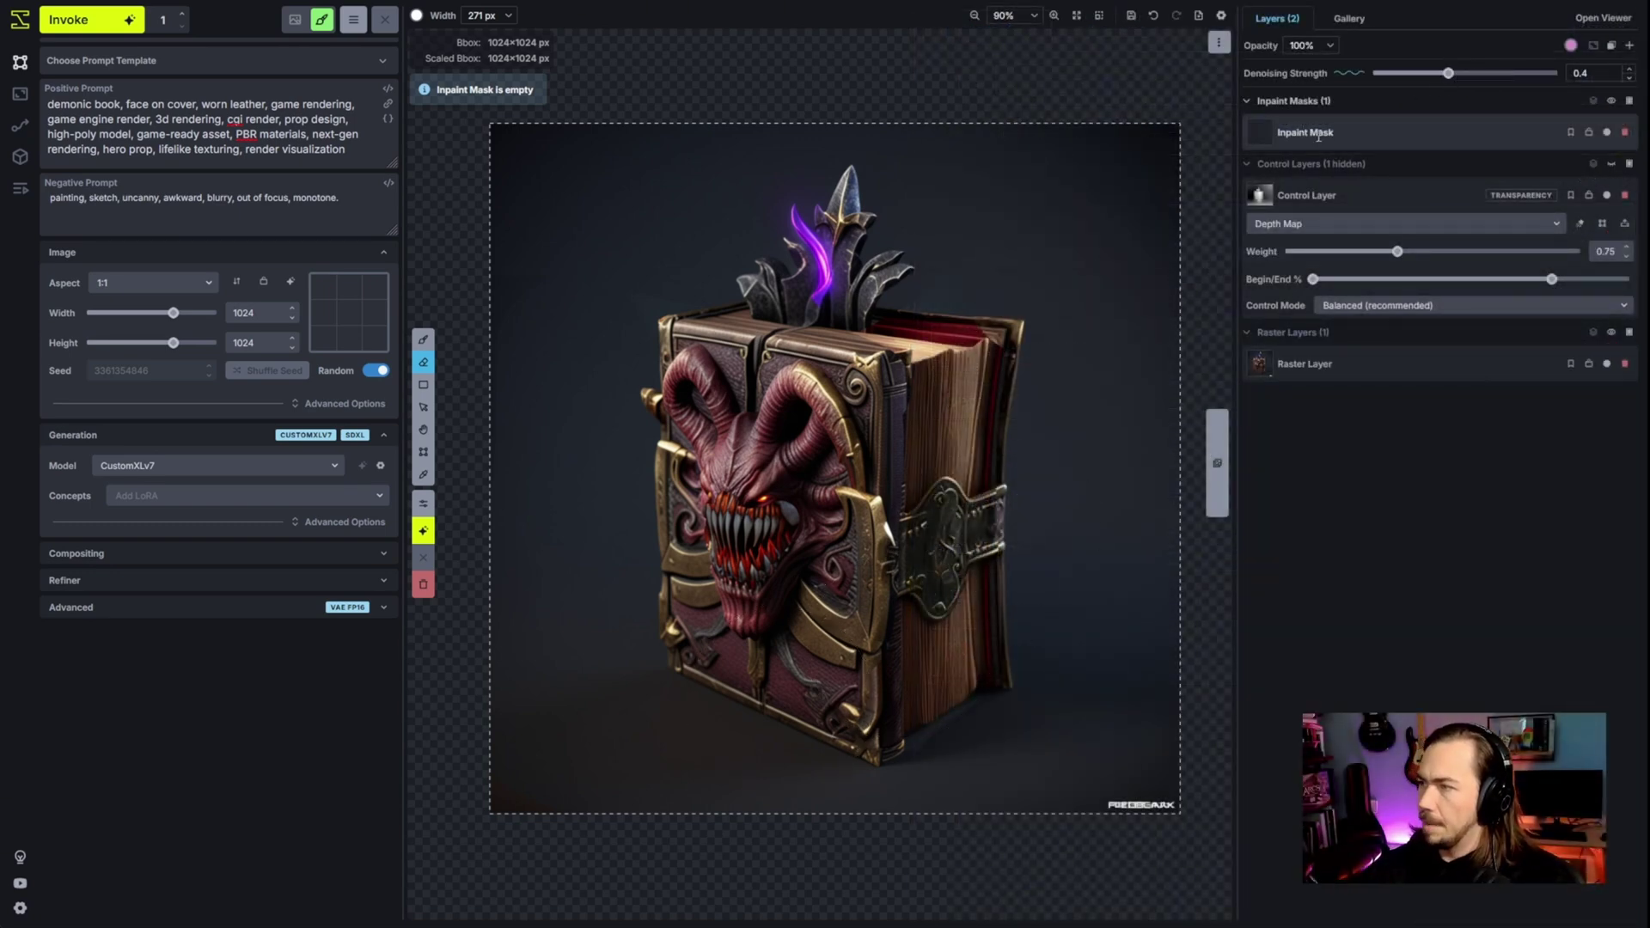
- Generate three blended variations of the composite, one each at denoising strengths 0.4, 0.2 and 0.1
click(85, 25)
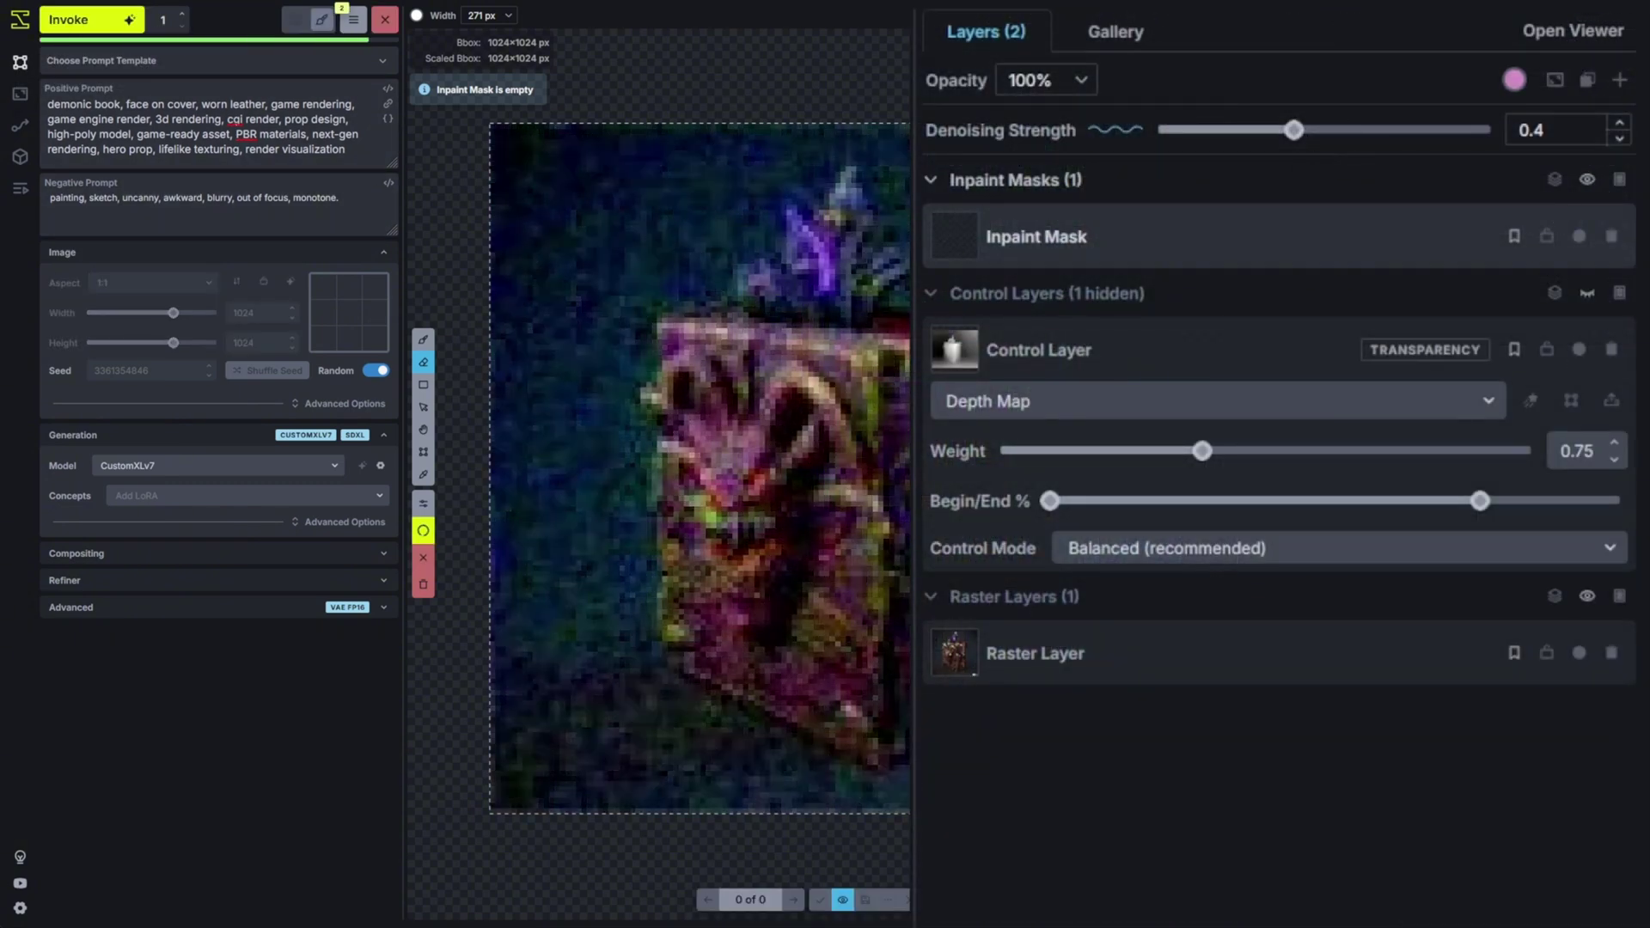
click(1227, 130)
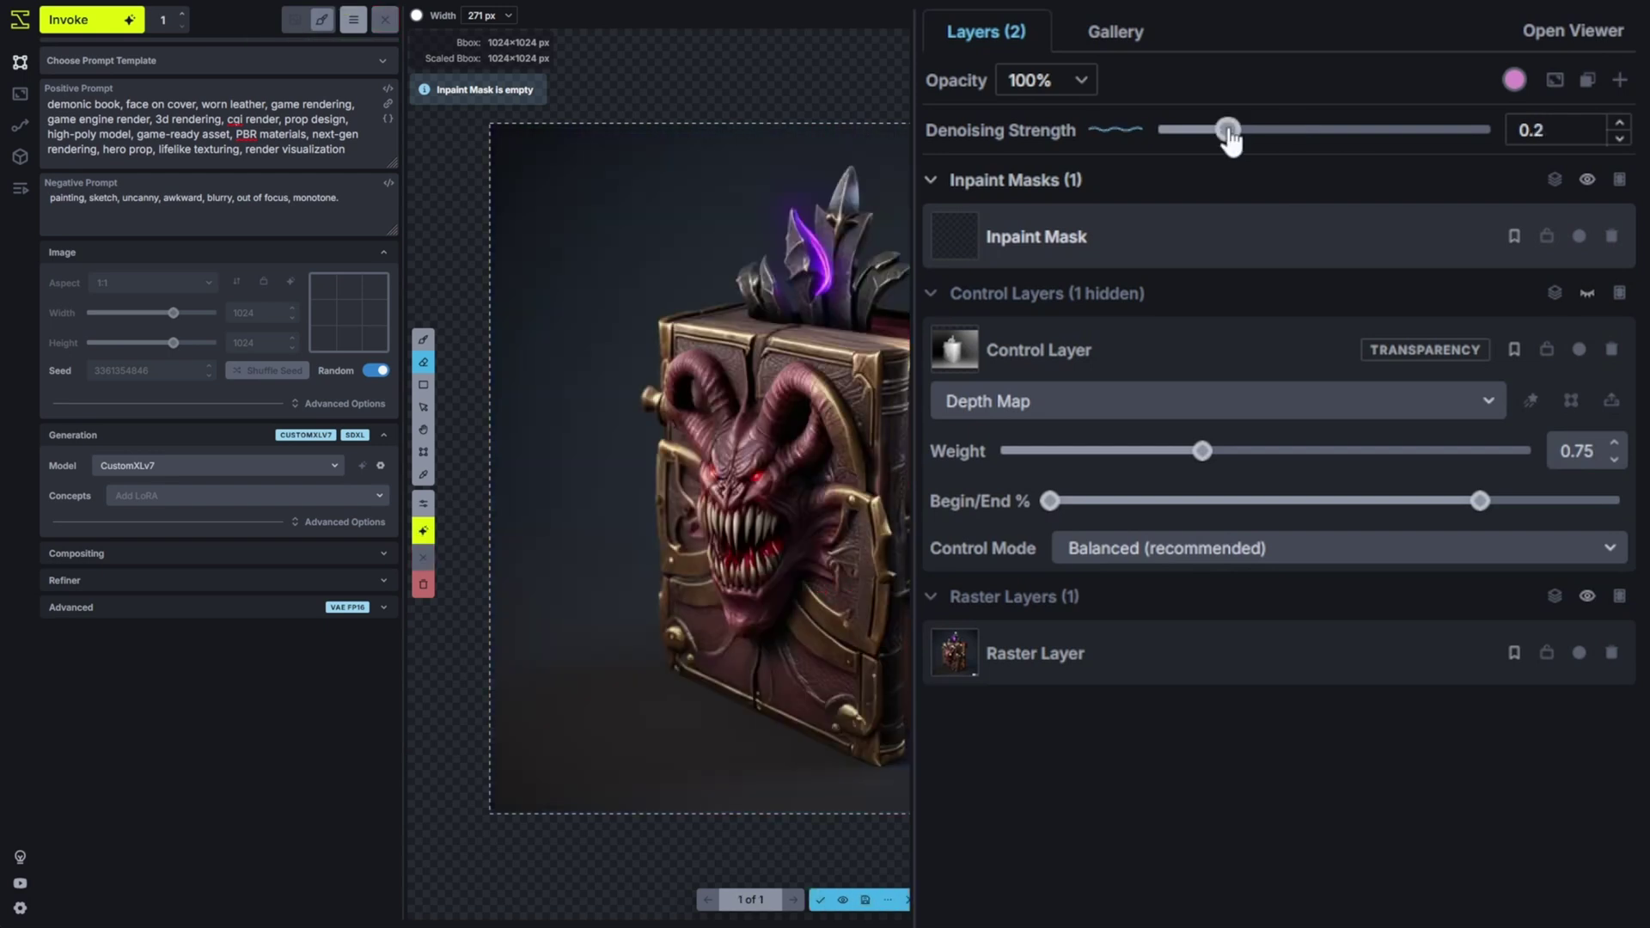
click(75, 21)
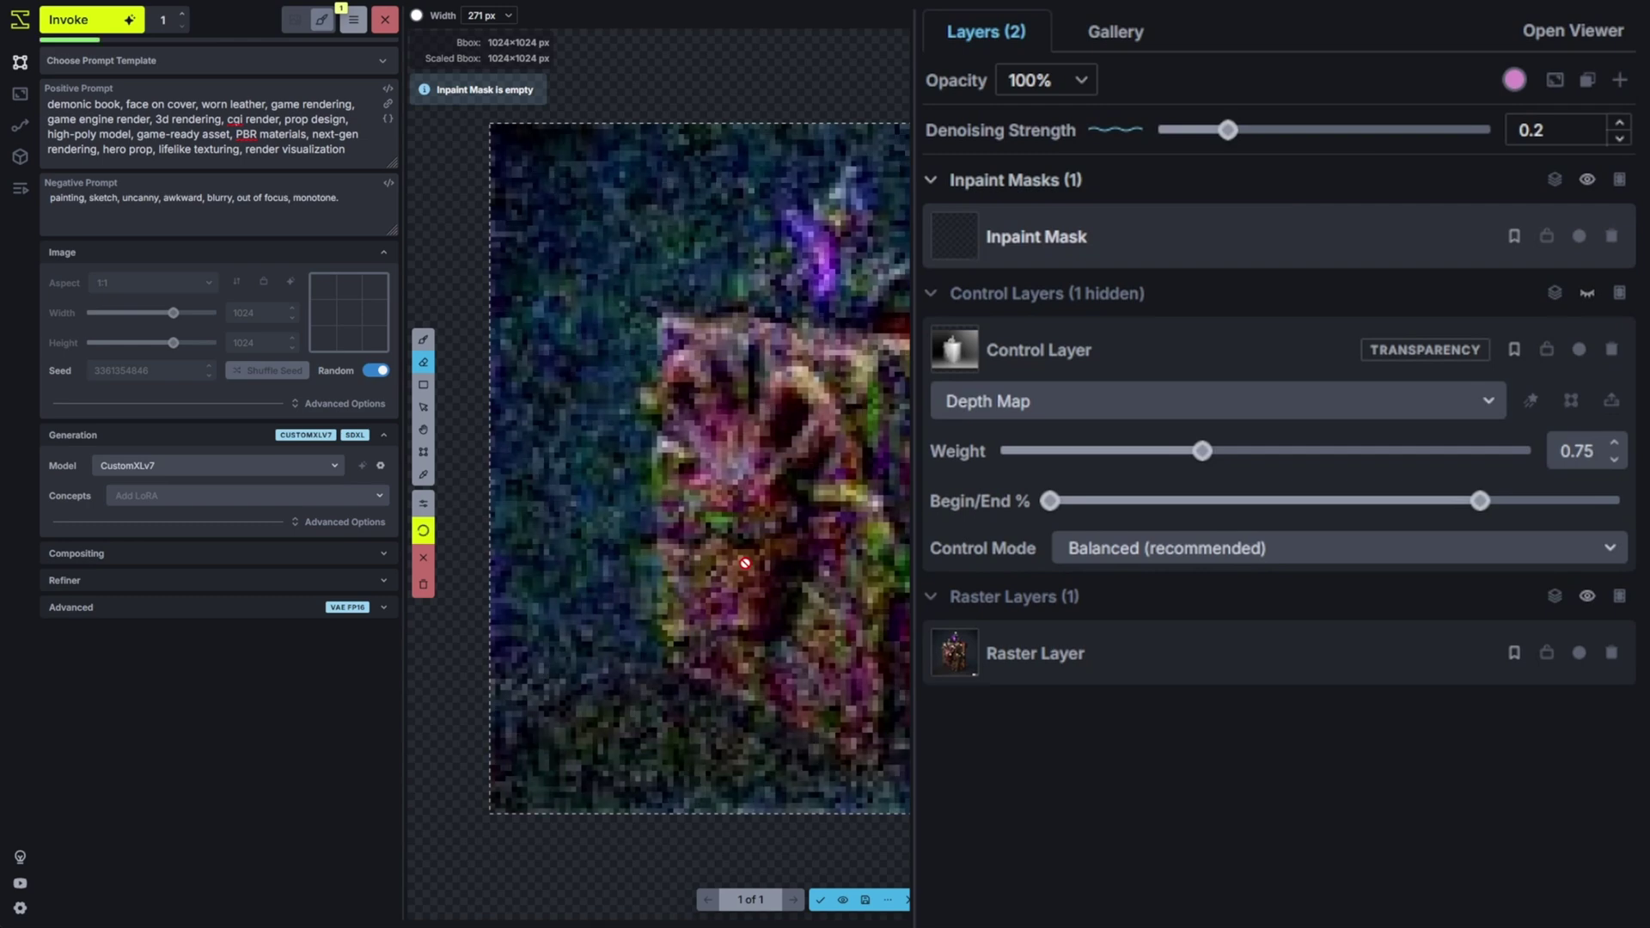
click(1193, 129)
click(99, 19)
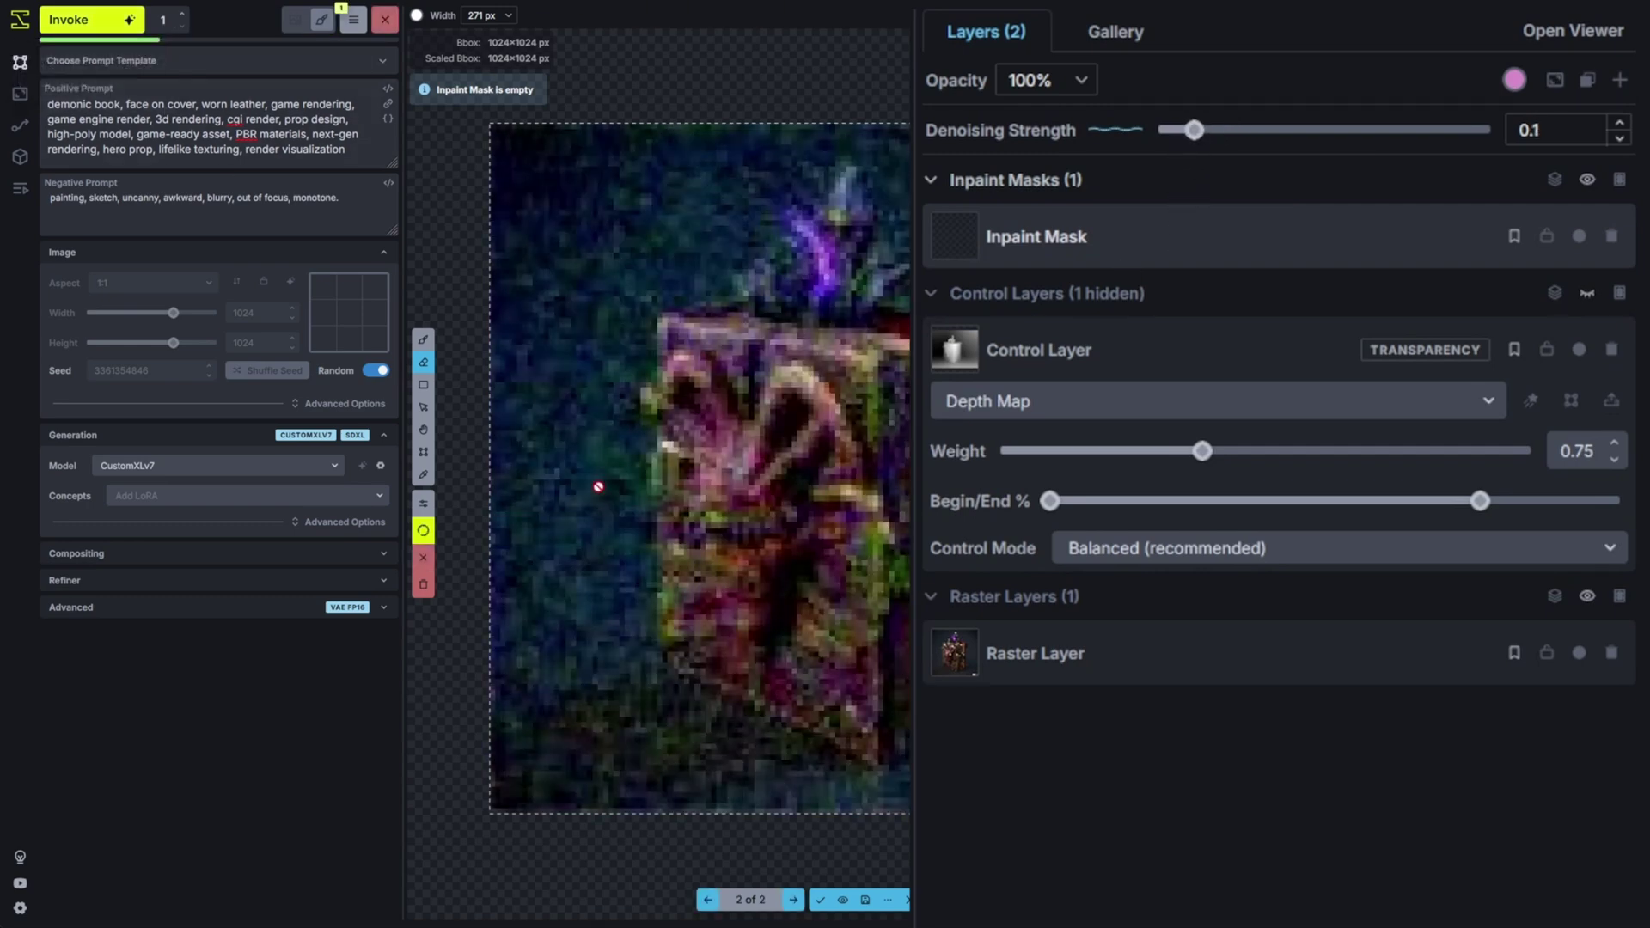
- Compare the three staged variations, inspect the second one closely and accept it onto the canvas
key(Right)
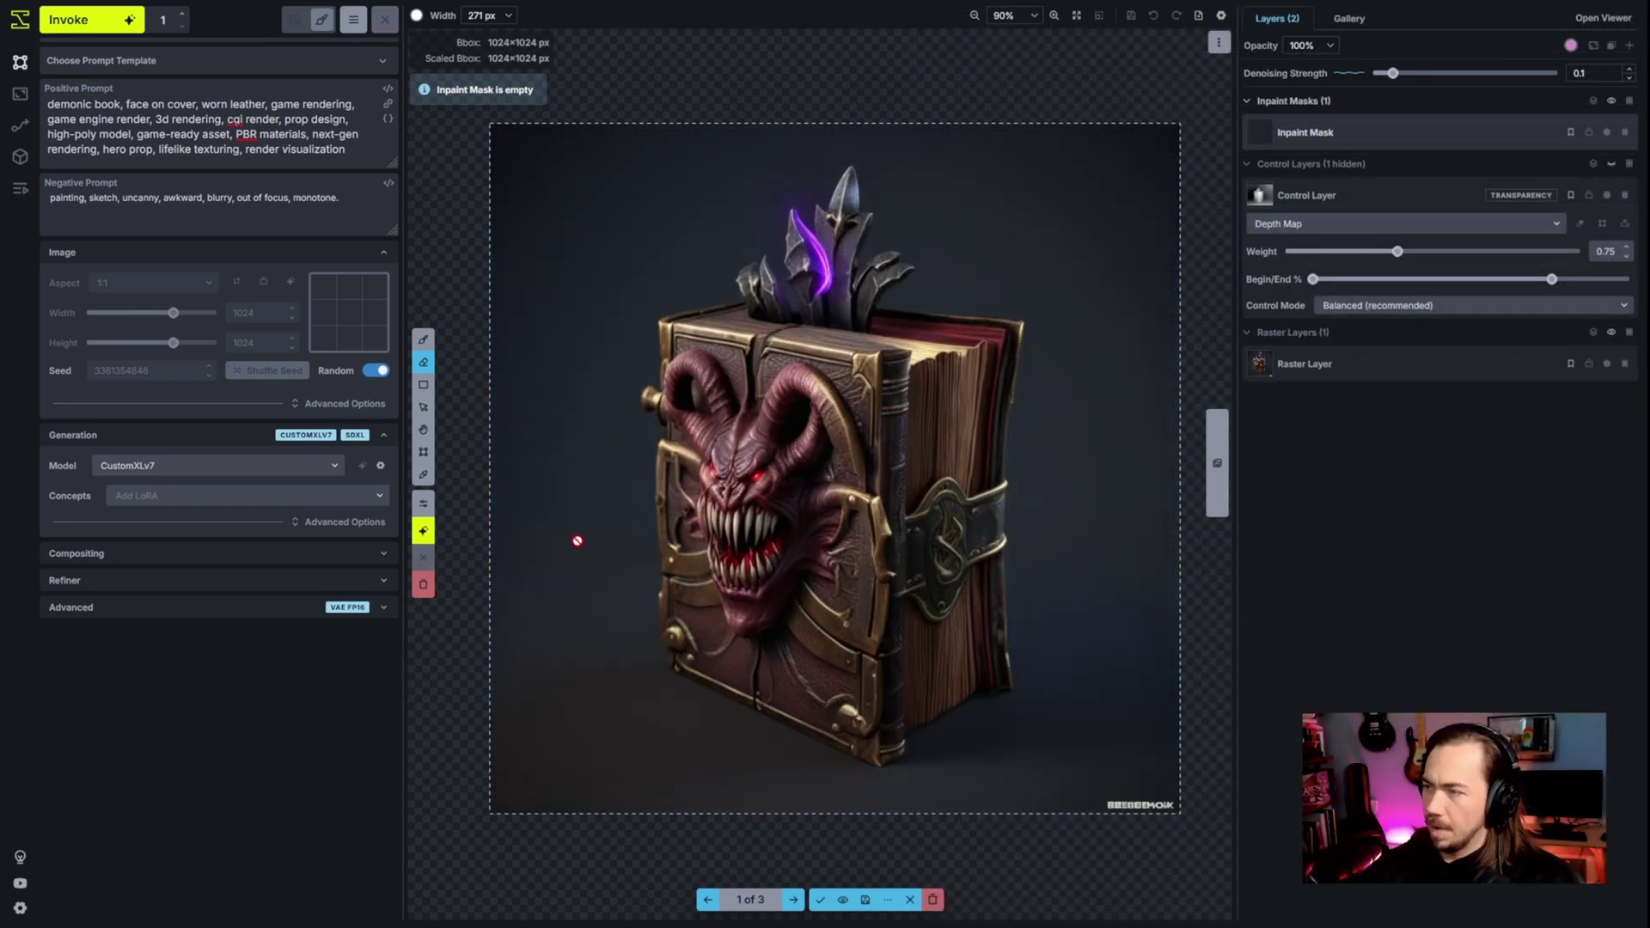
key(Right)
key(Right)
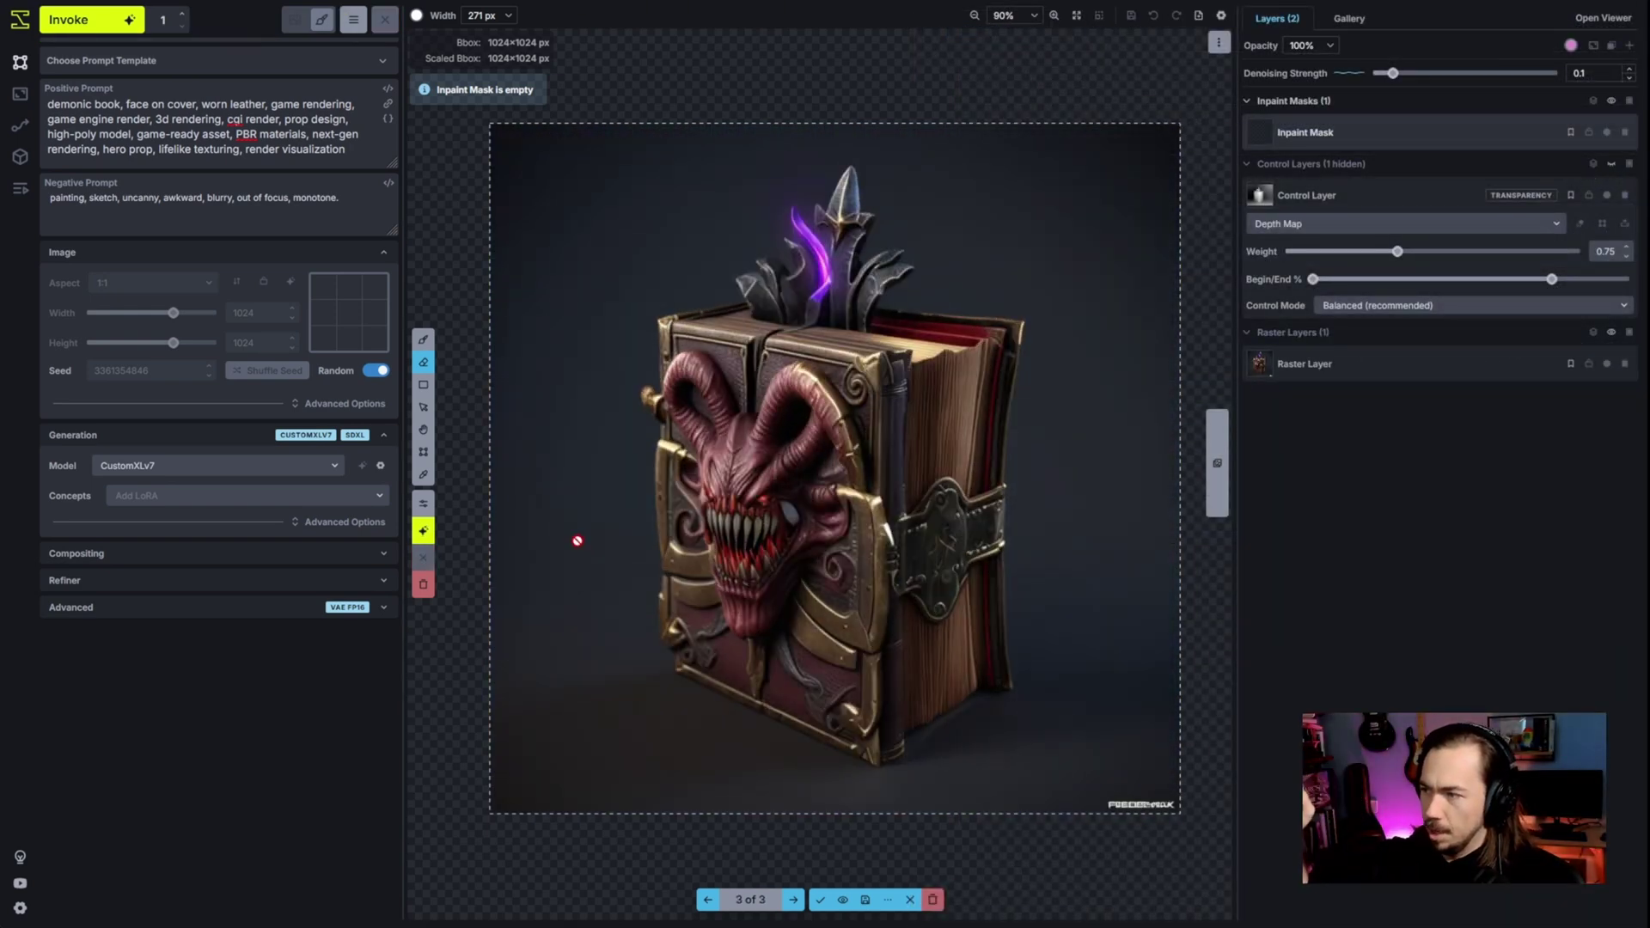
key(Right)
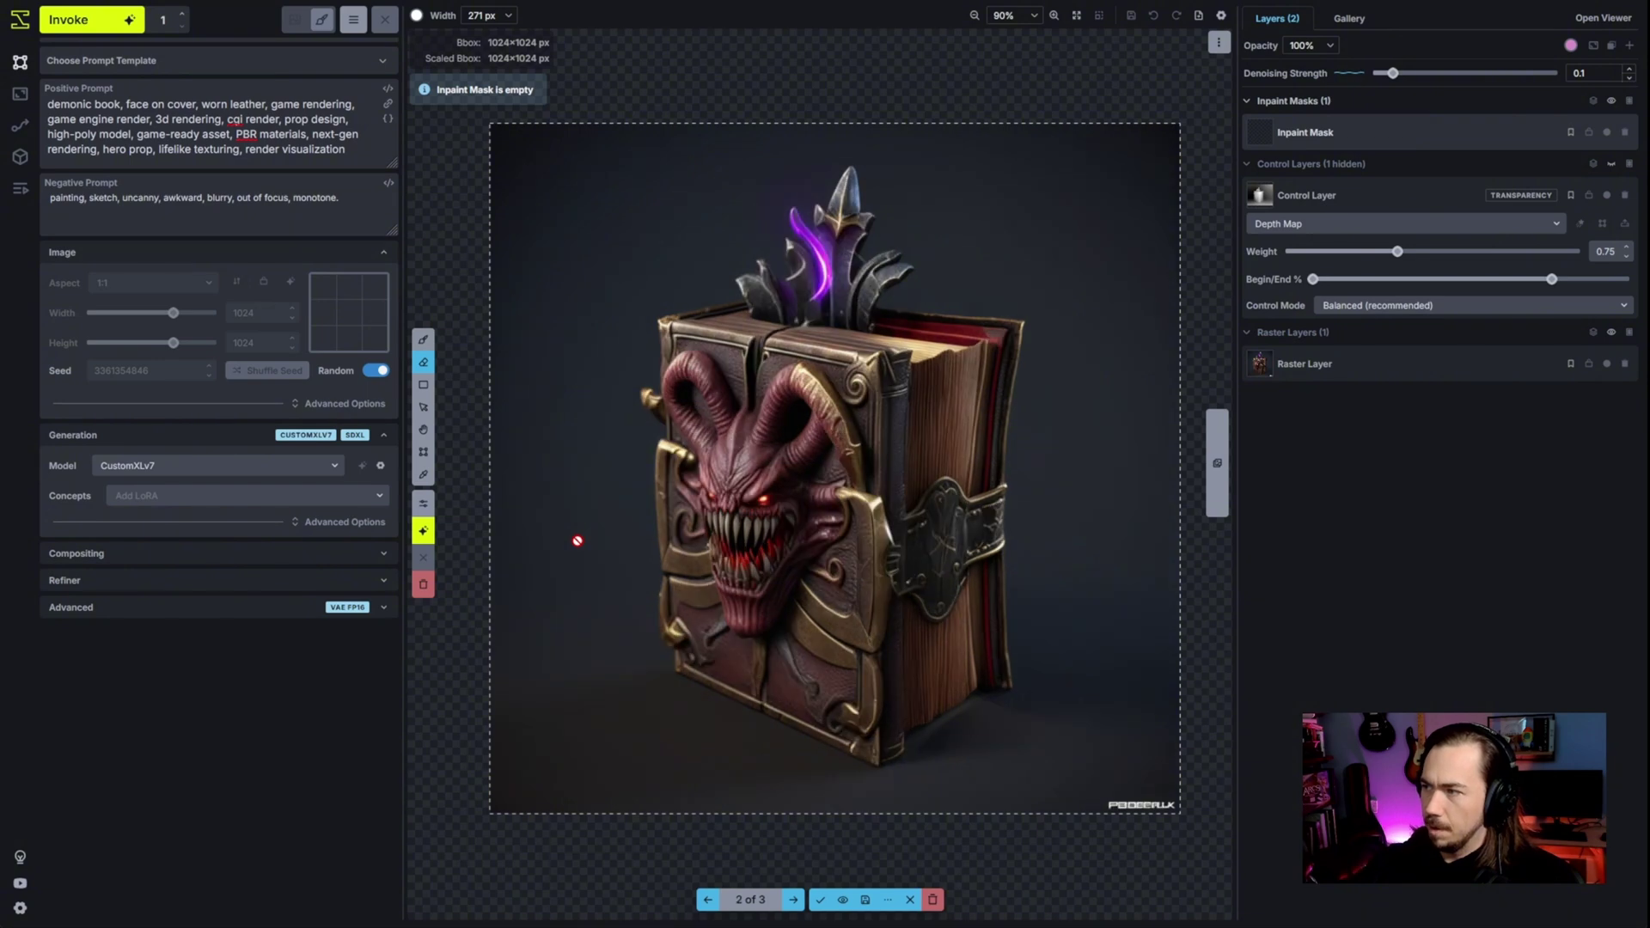
key(Right)
scroll(578, 541, up, 5)
scroll(855, 527, down, 2)
scroll(856, 527, down, 5)
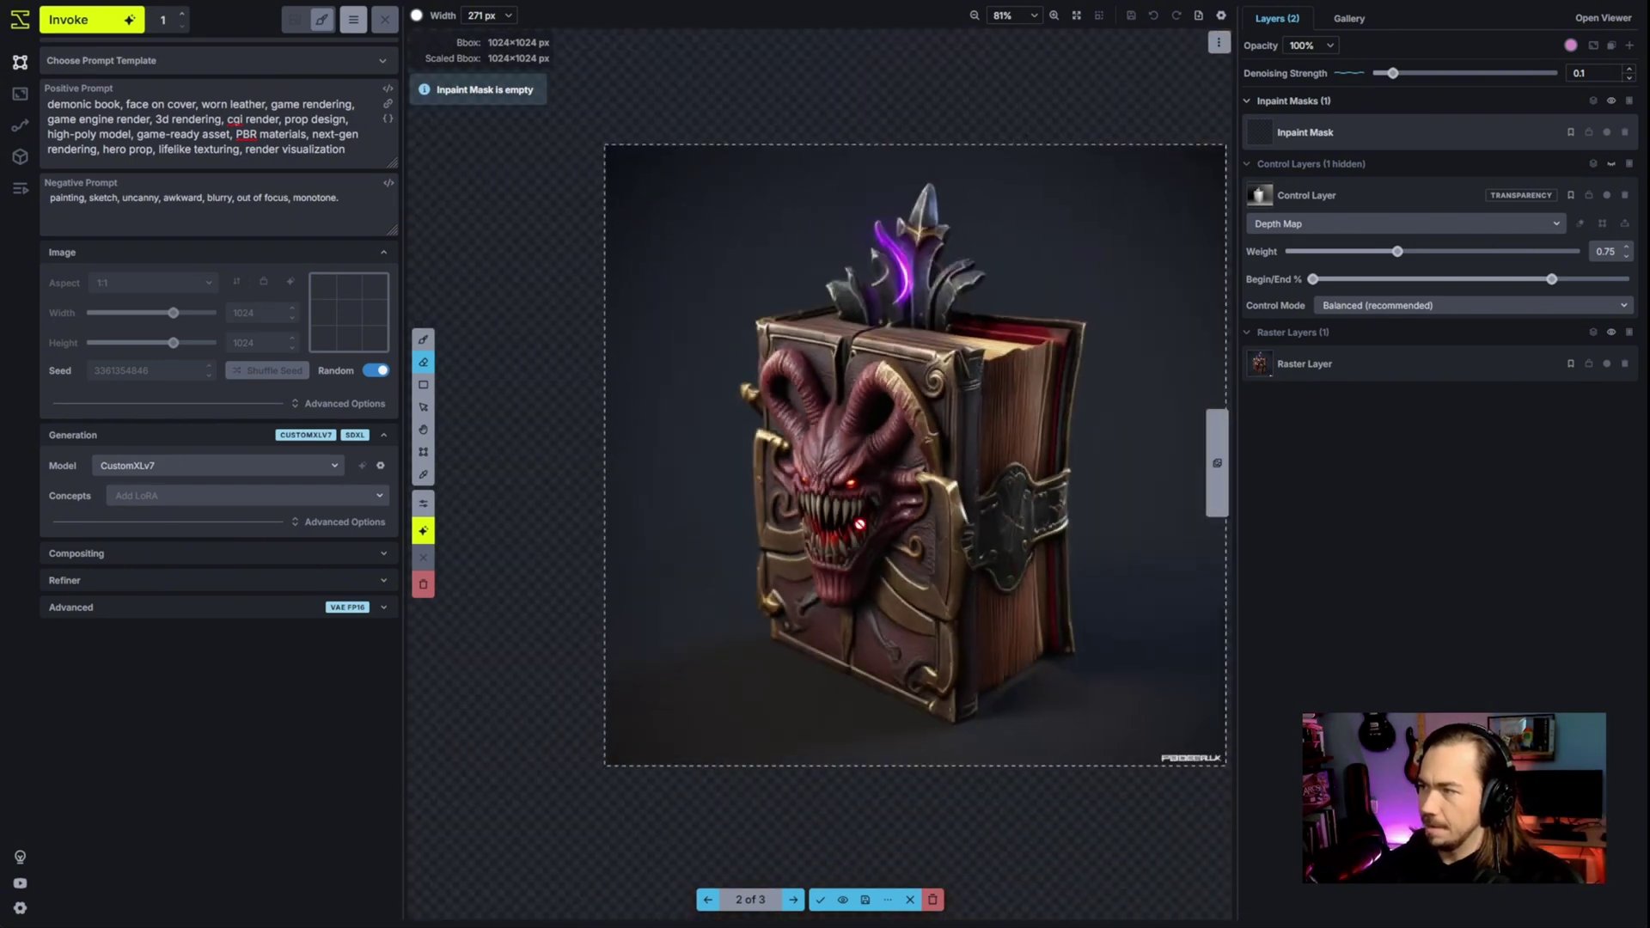
scroll(925, 621, up, 1)
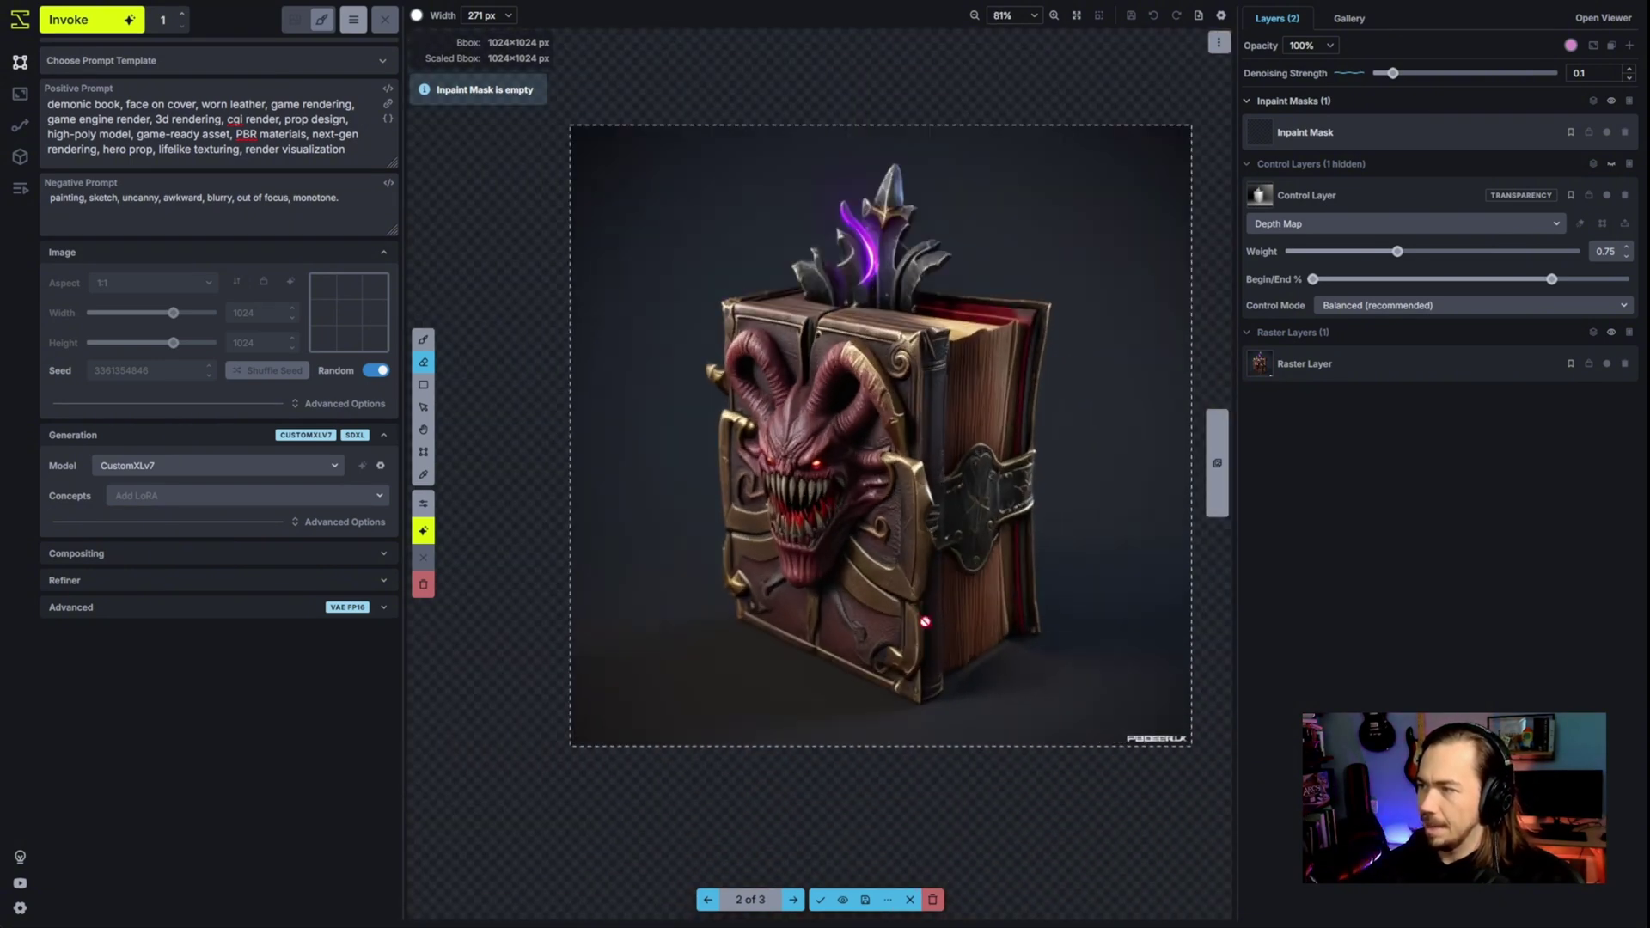
click(821, 900)
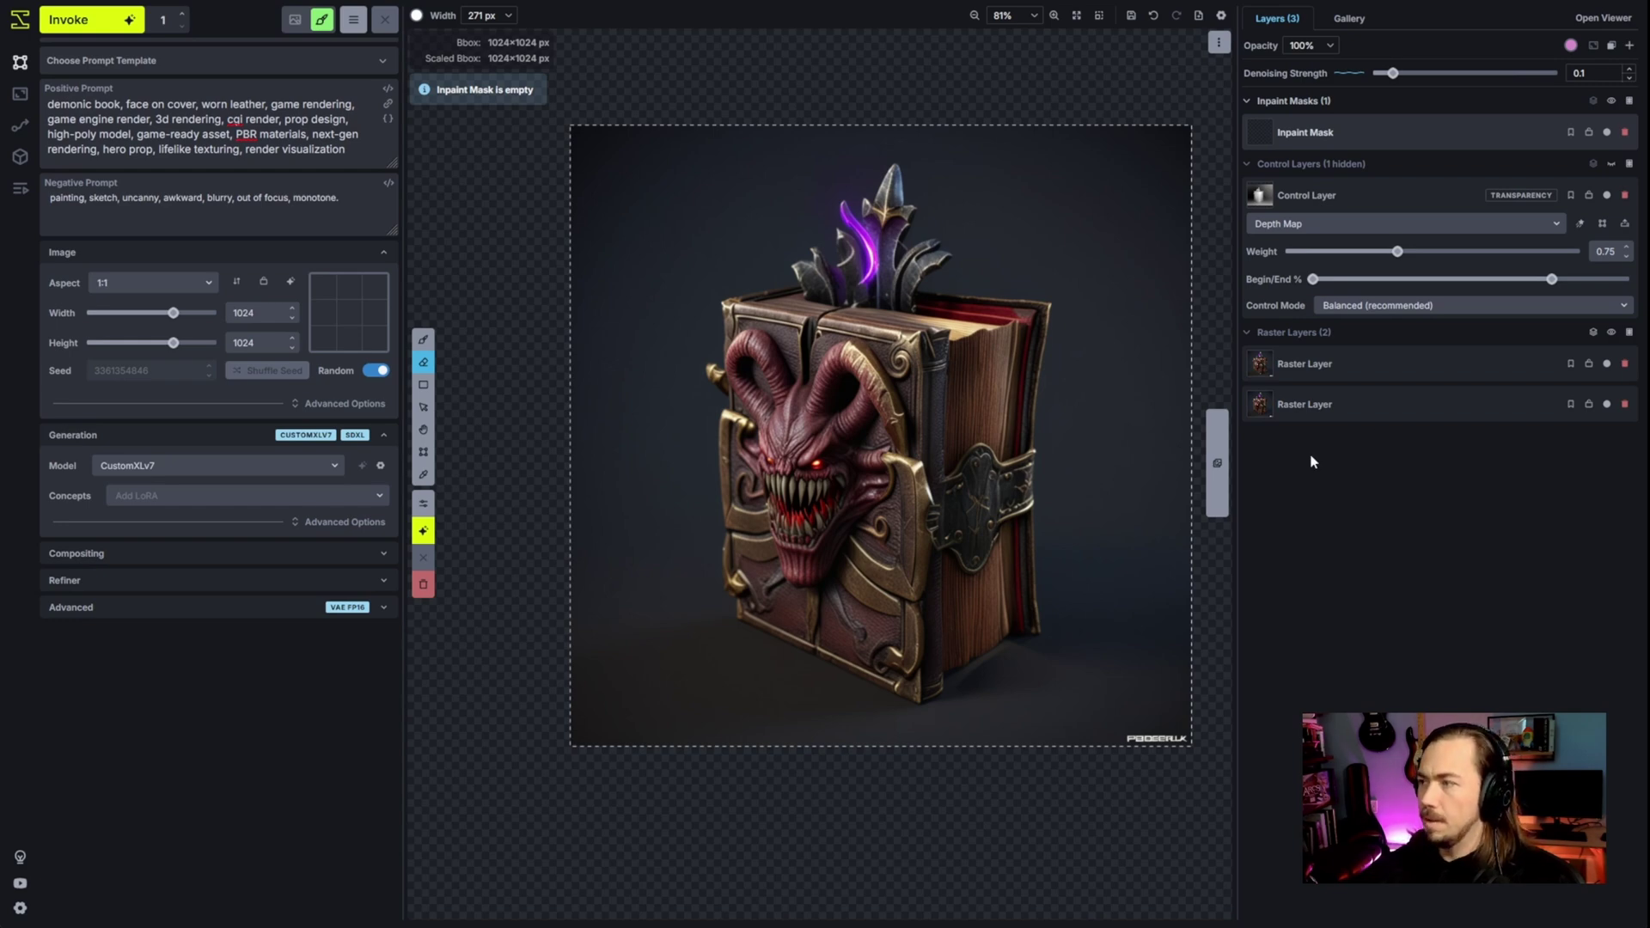
- Disable the depth control layer and paint out the crown above the book on the top raster layer with the dark background colour
click(1607, 195)
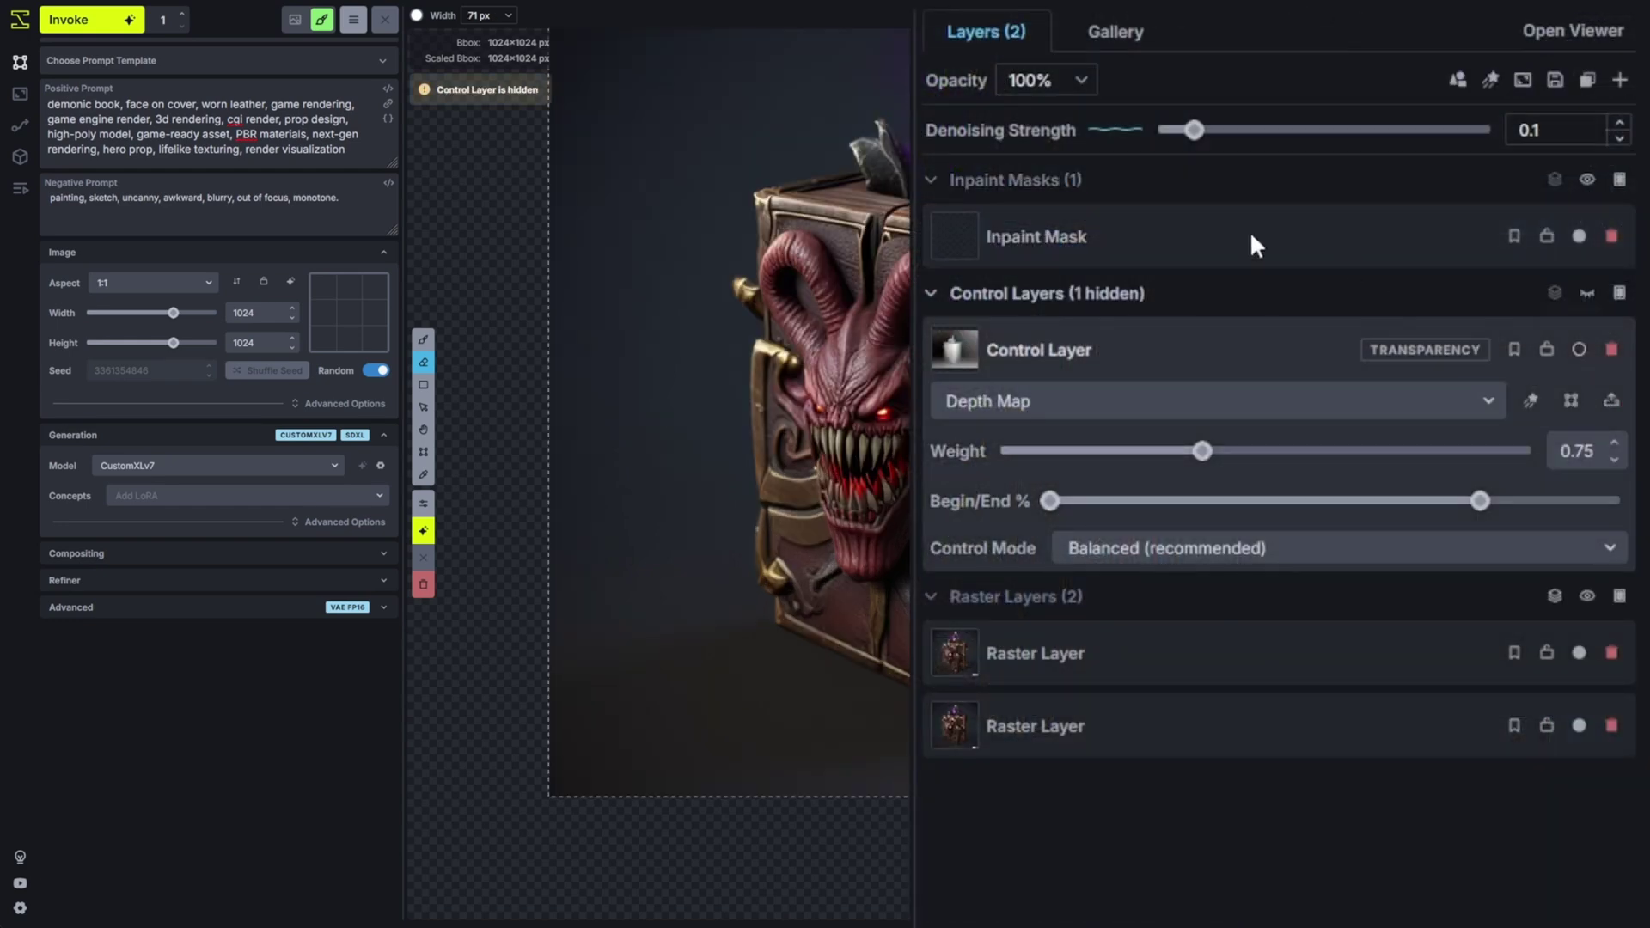
click(1251, 236)
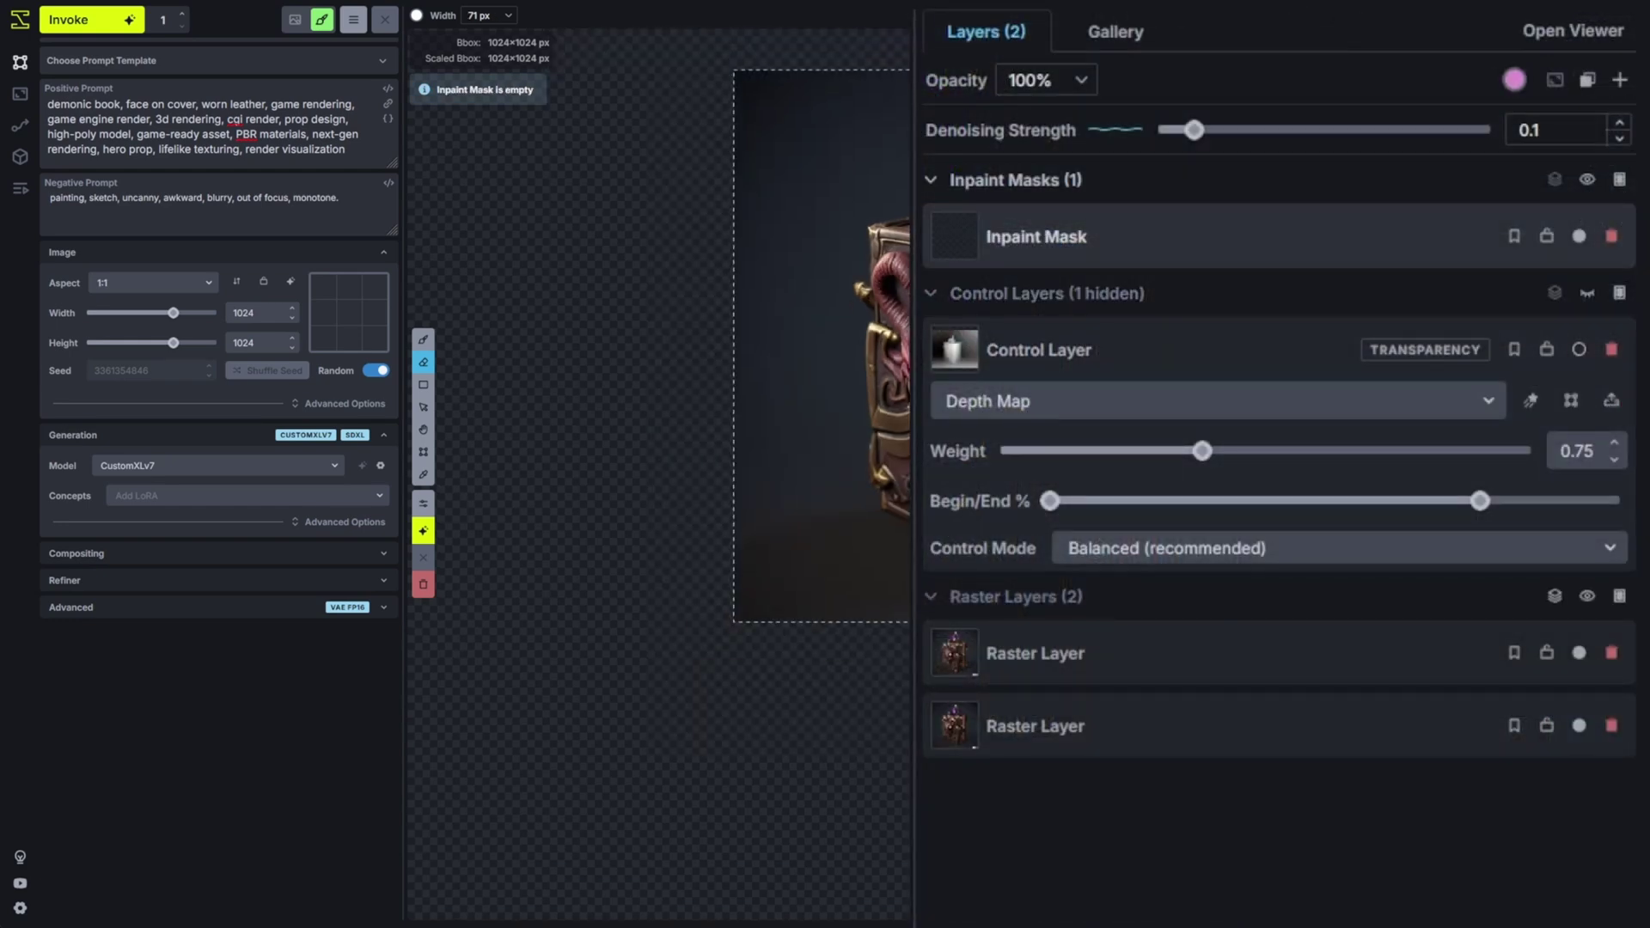
click(1147, 653)
key(b)
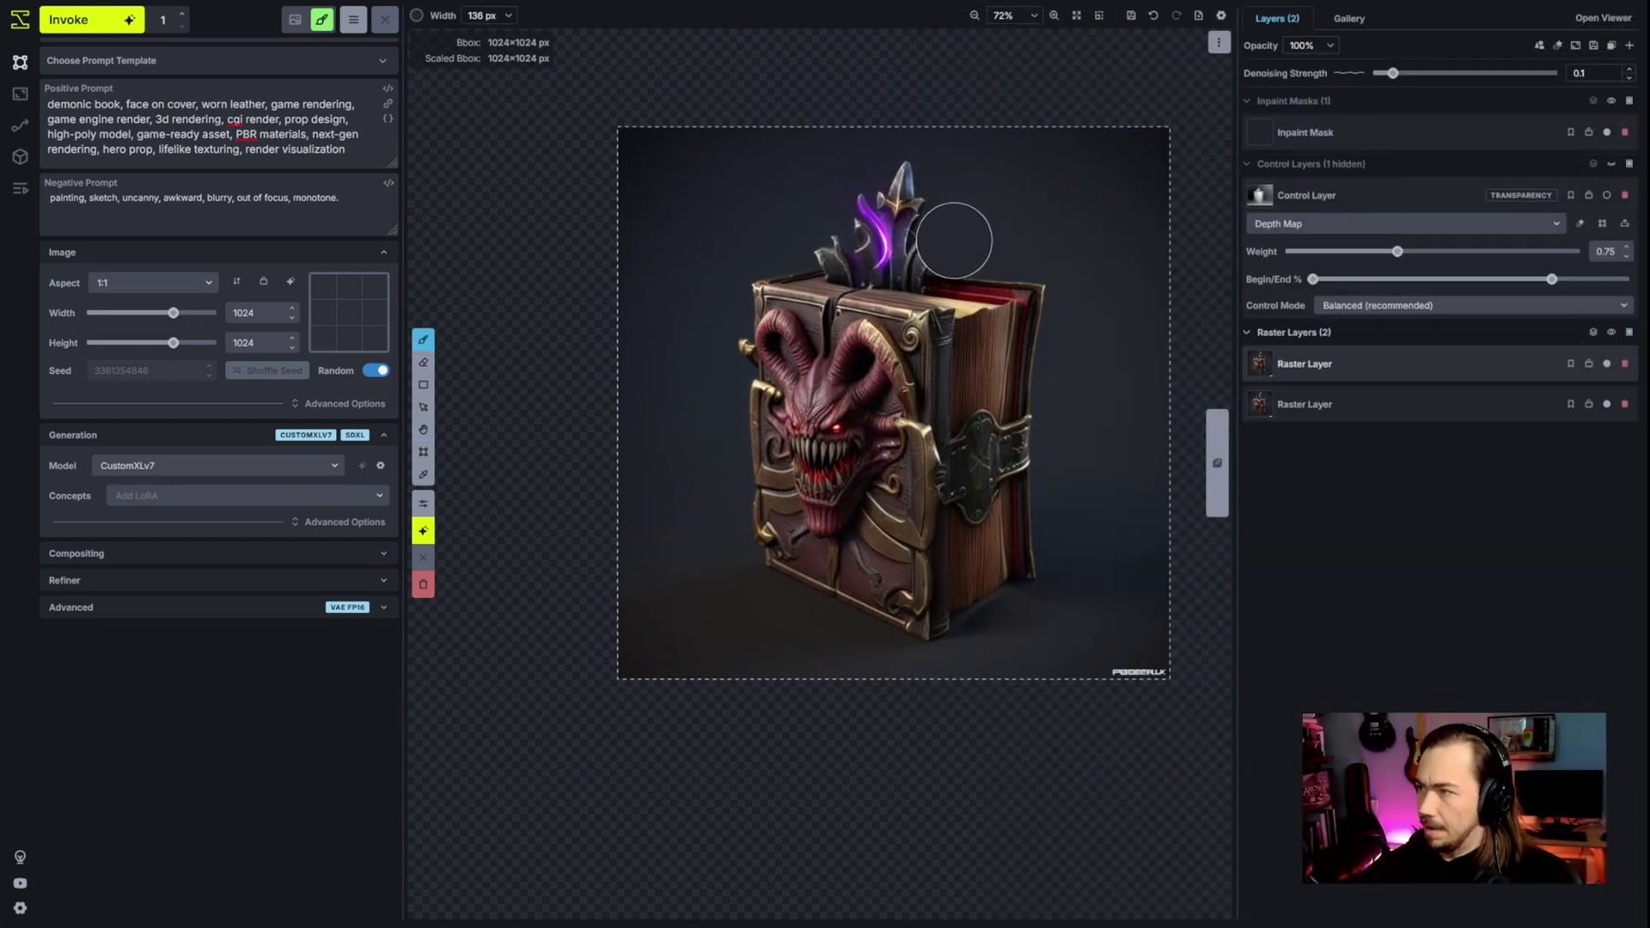
key(bracketleft)
key(bracketleft)
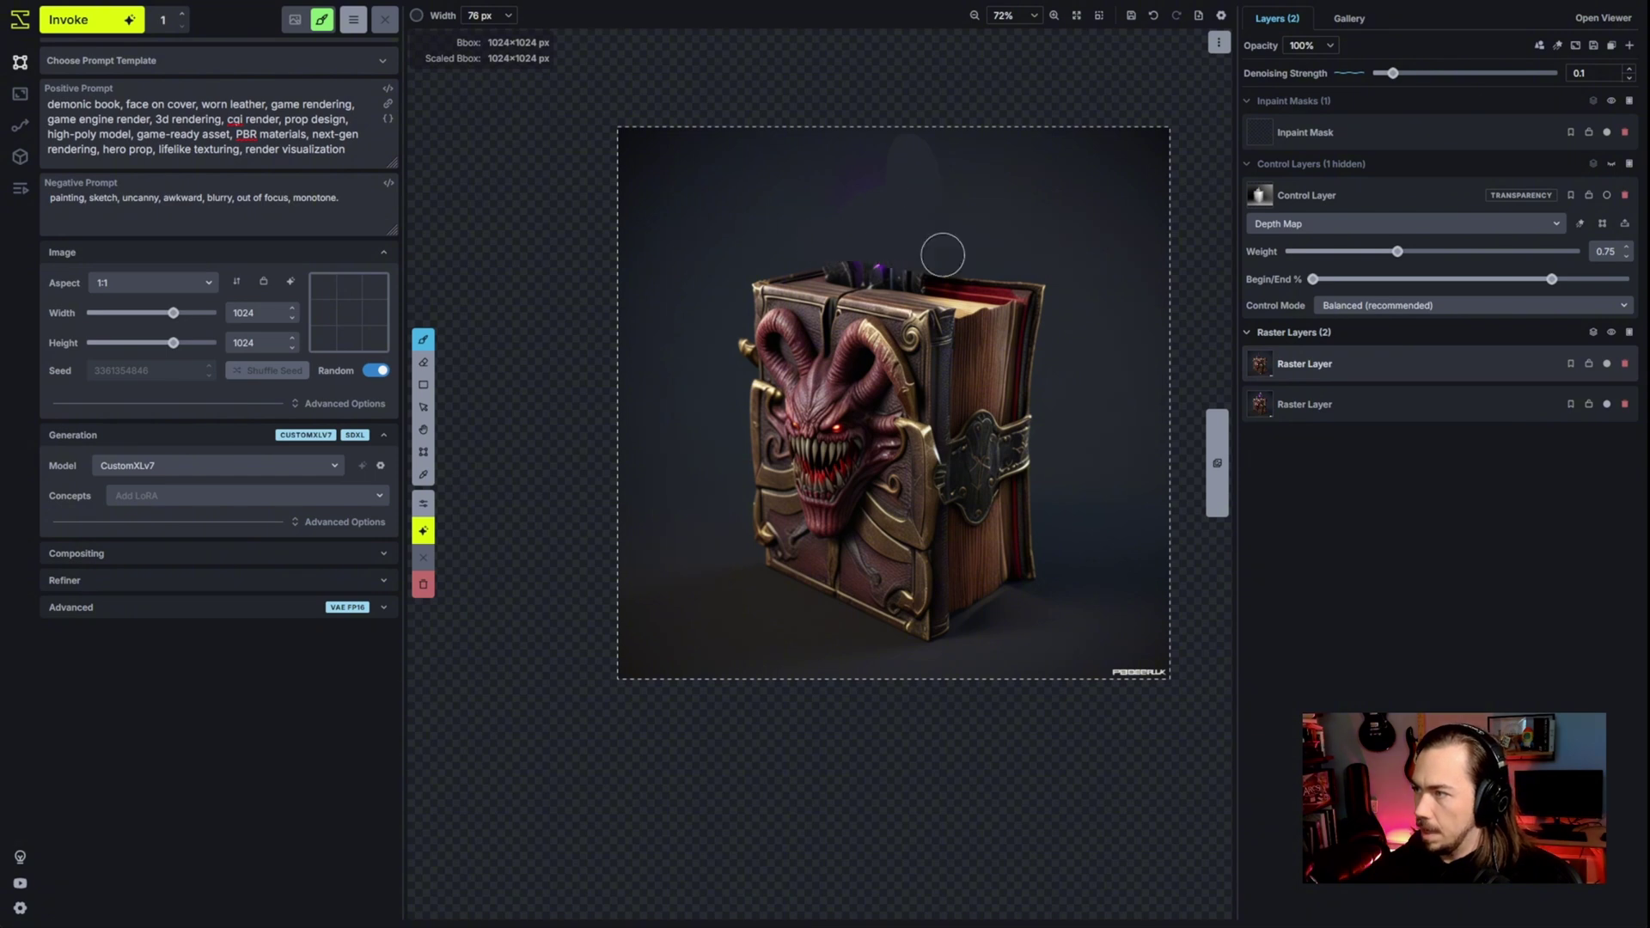
- Paint over the demon's curled horns in grey-brown and rough in a new outward horn with a sampled dark red
scroll(815, 399, up, 3)
mouse_move(781, 293)
mouse_down()
mouse_move(757, 259)
mouse_move(762, 275)
mouse_move(881, 297)
mouse_move(909, 282)
mouse_move(913, 308)
mouse_move(869, 324)
mouse_move(932, 360)
mouse_move(956, 314)
mouse_up()
key(alt)
click(932, 360)
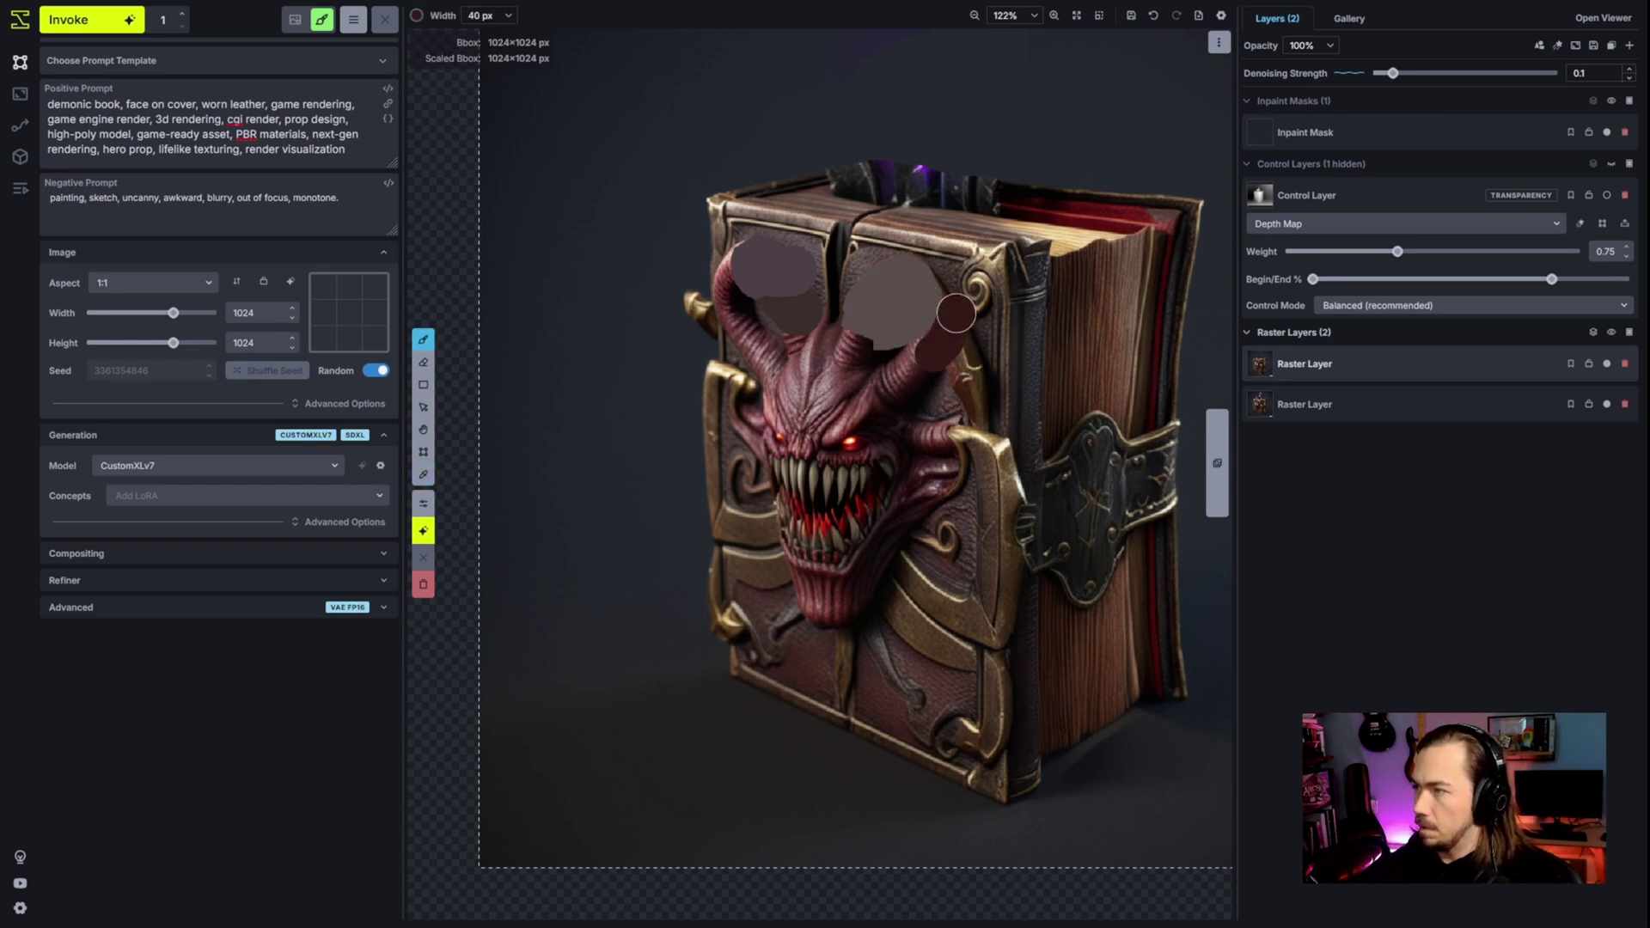
- Mask the former crown area, horns and upper book on the inpaint mask with a 165 px brush, and set denoising strength to 0.4
scroll(1091, 765, down, 3)
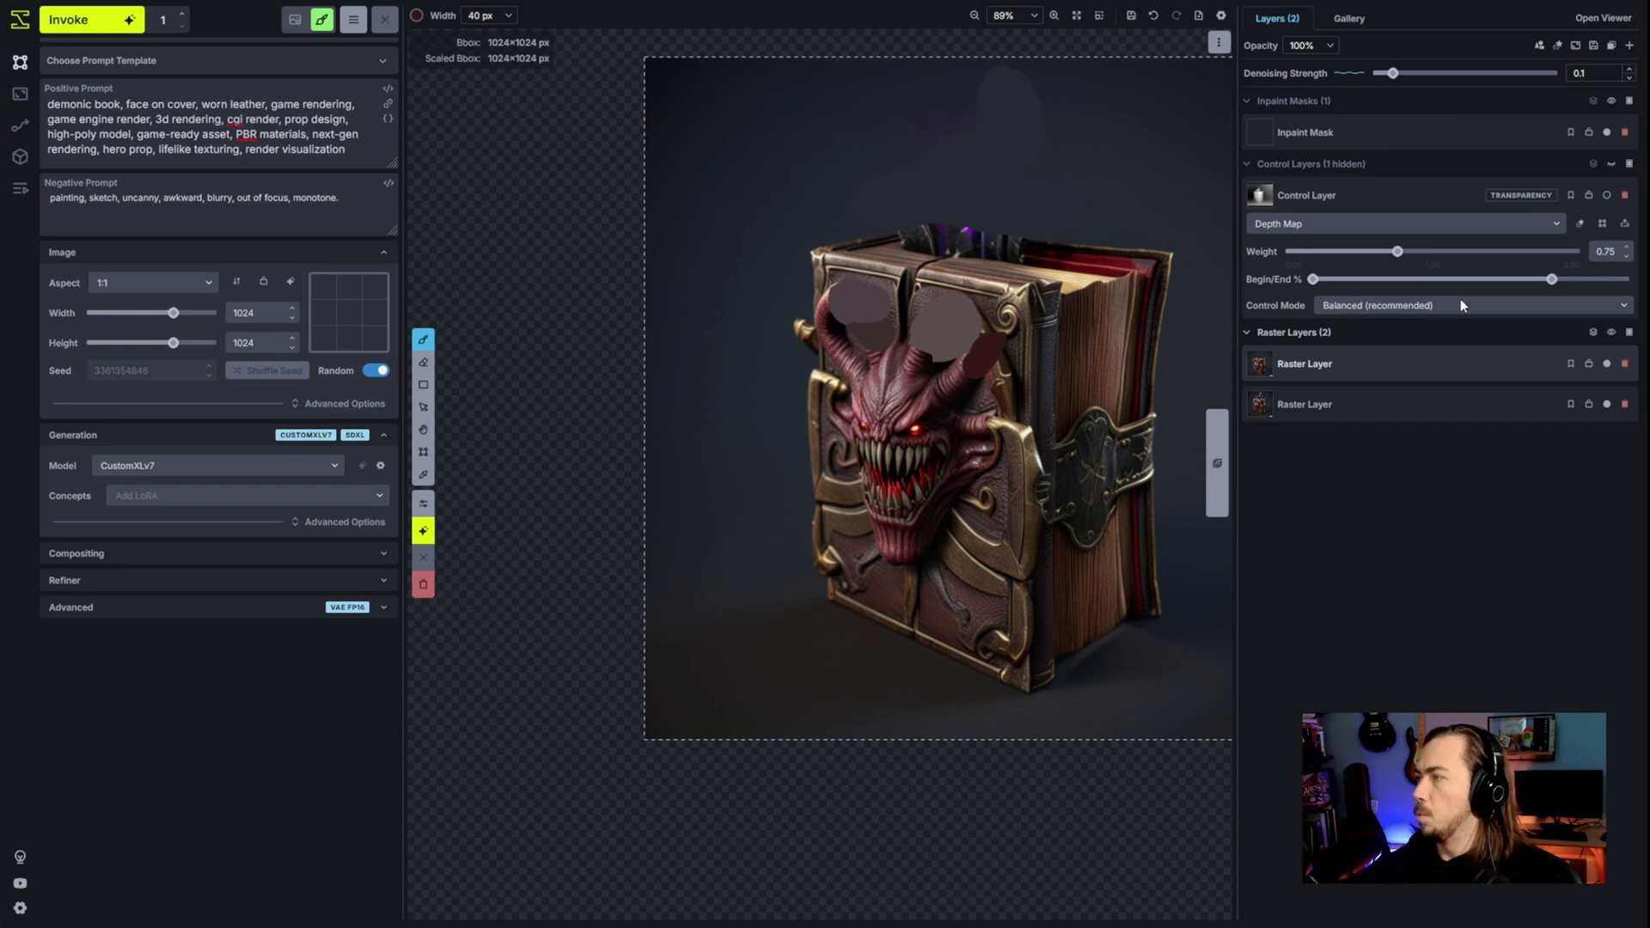
click(1441, 146)
key(bracketright)
key(bracketright)
key(bracketright)
key(bracketright)
mouse_move(847, 369)
mouse_down()
mouse_move(982, 346)
mouse_move(931, 255)
mouse_move(1121, 244)
mouse_move(1010, 192)
mouse_move(1016, 122)
mouse_move(937, 138)
mouse_up()
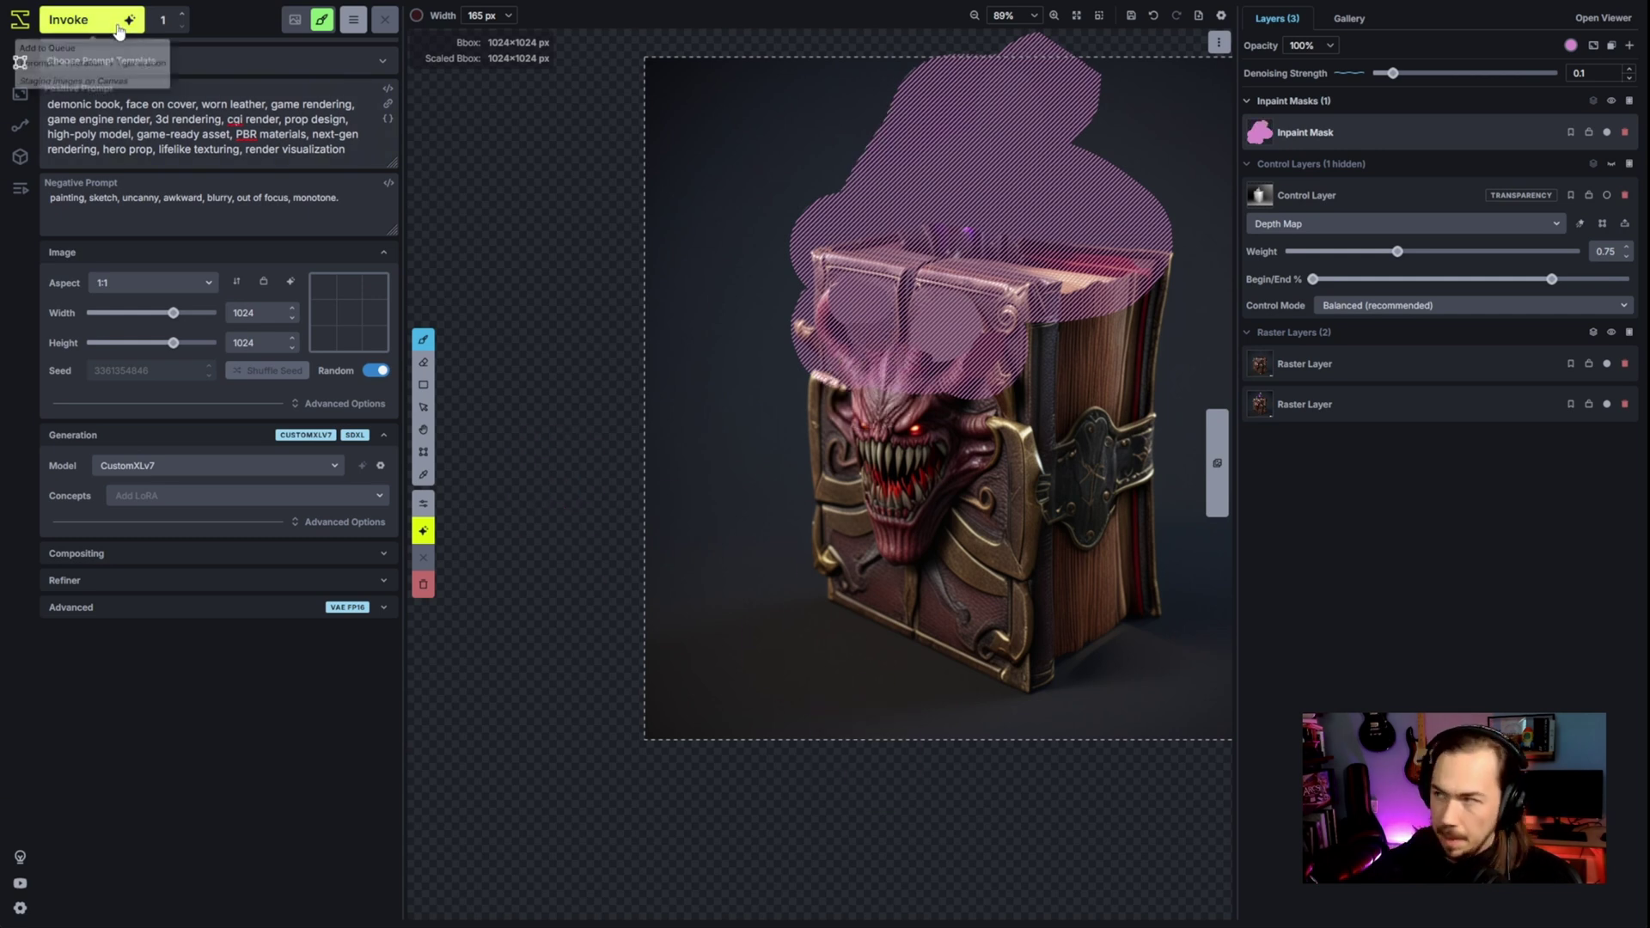
click(1420, 73)
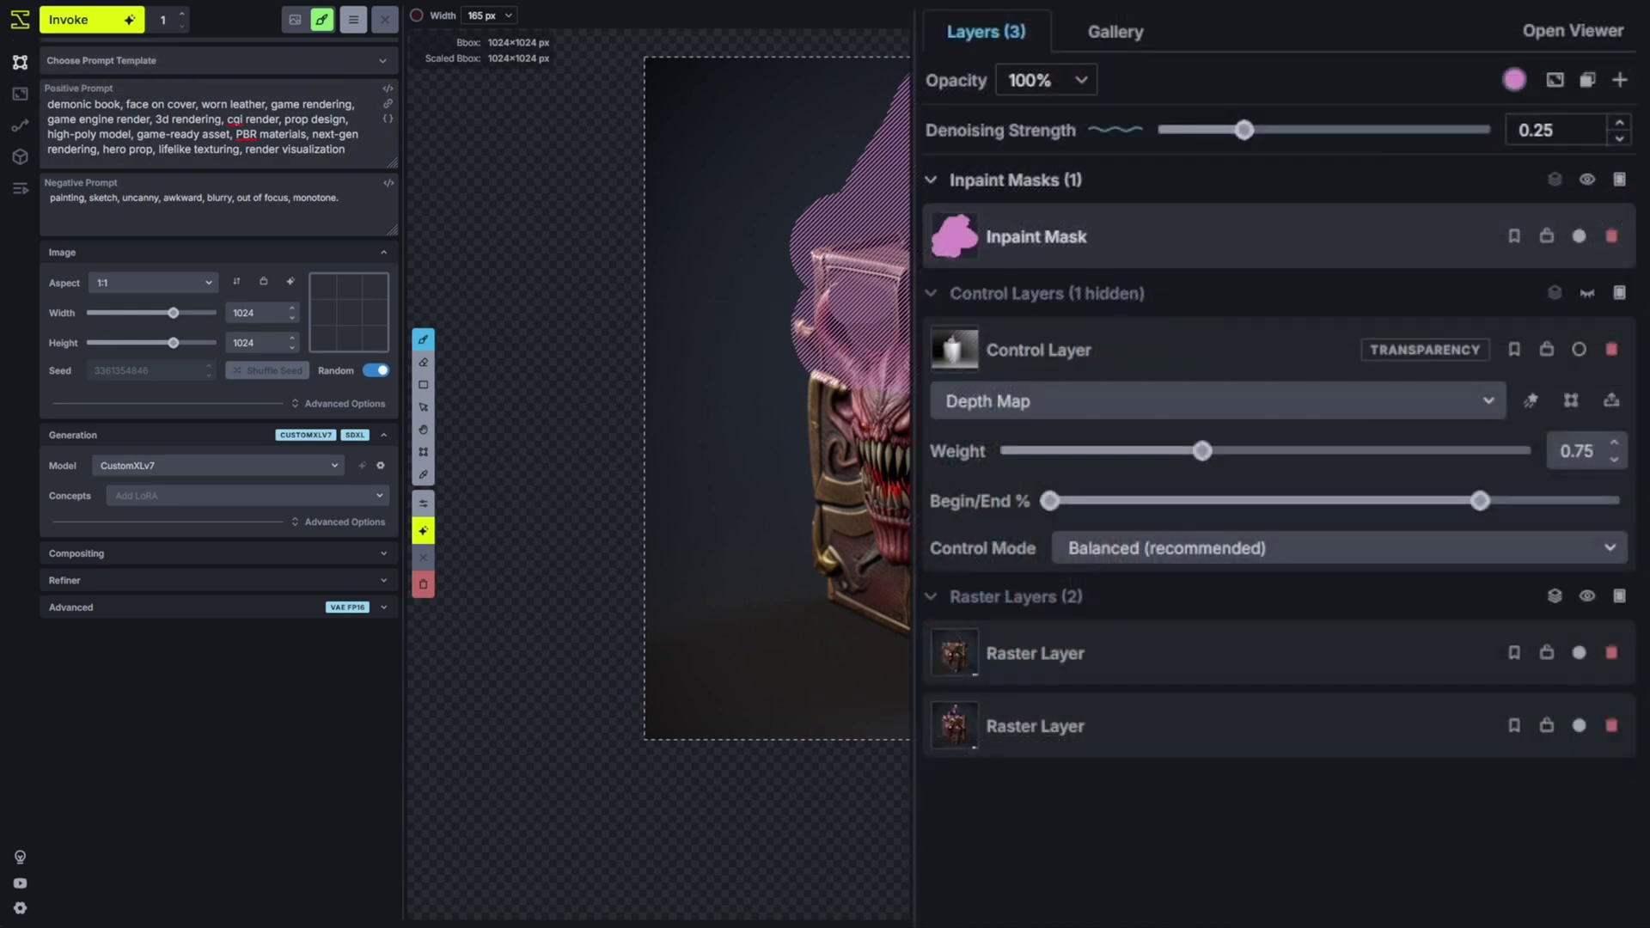
click(1294, 130)
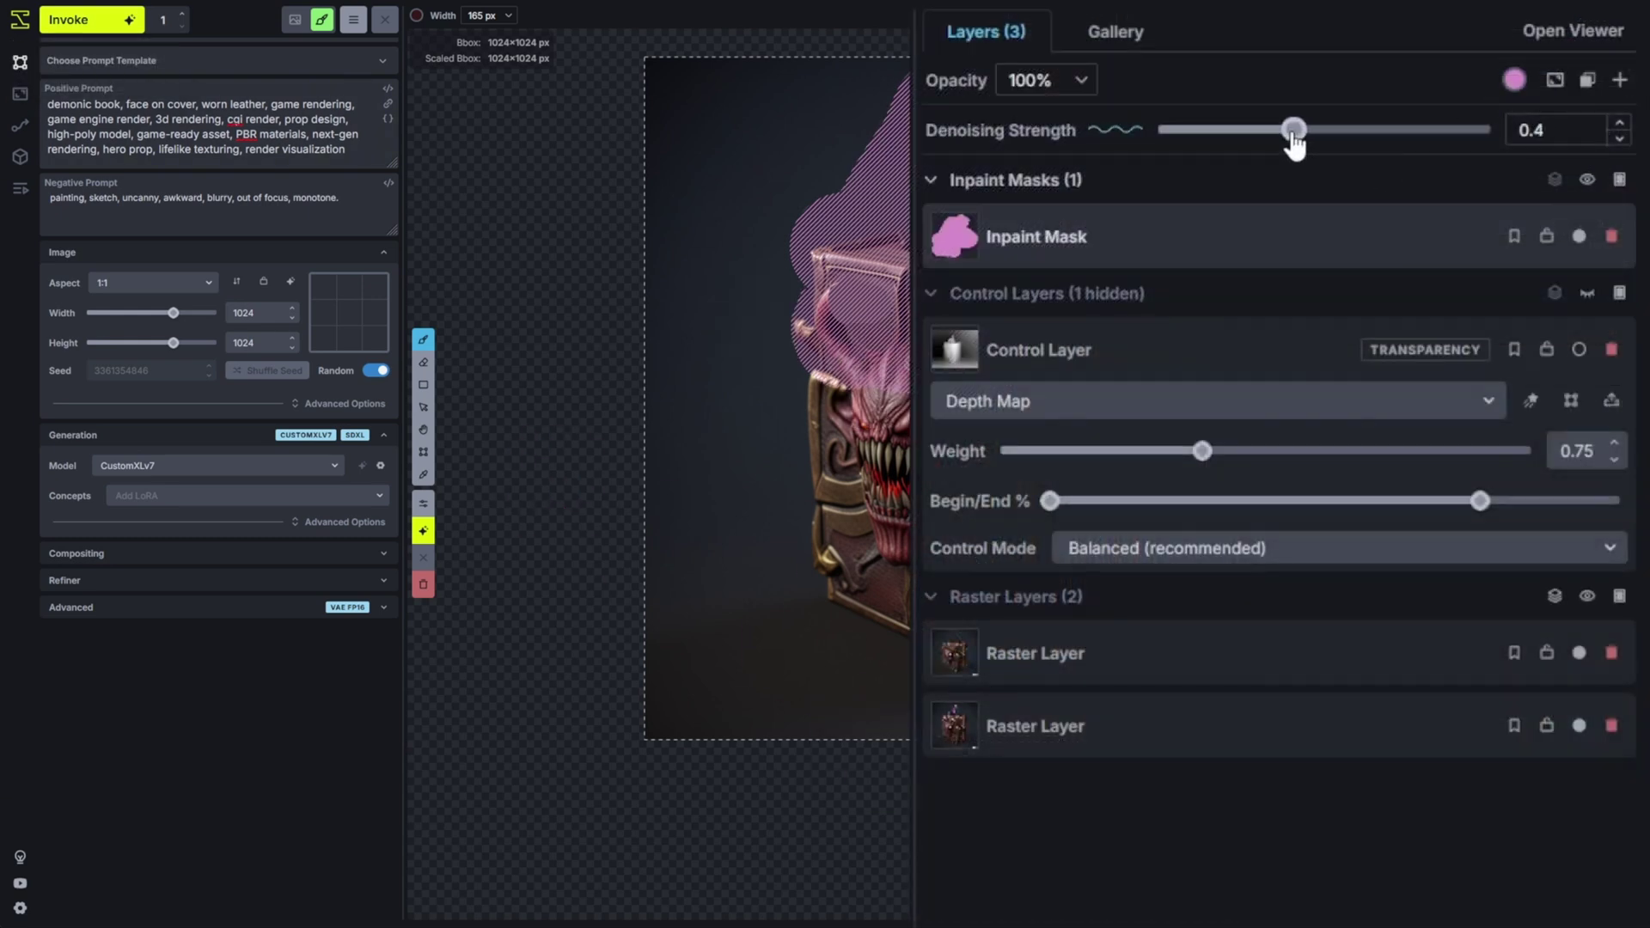
- Generate a variation of the masked horns and upper book, inspect the demon face closely and accept it onto the canvas
click(104, 29)
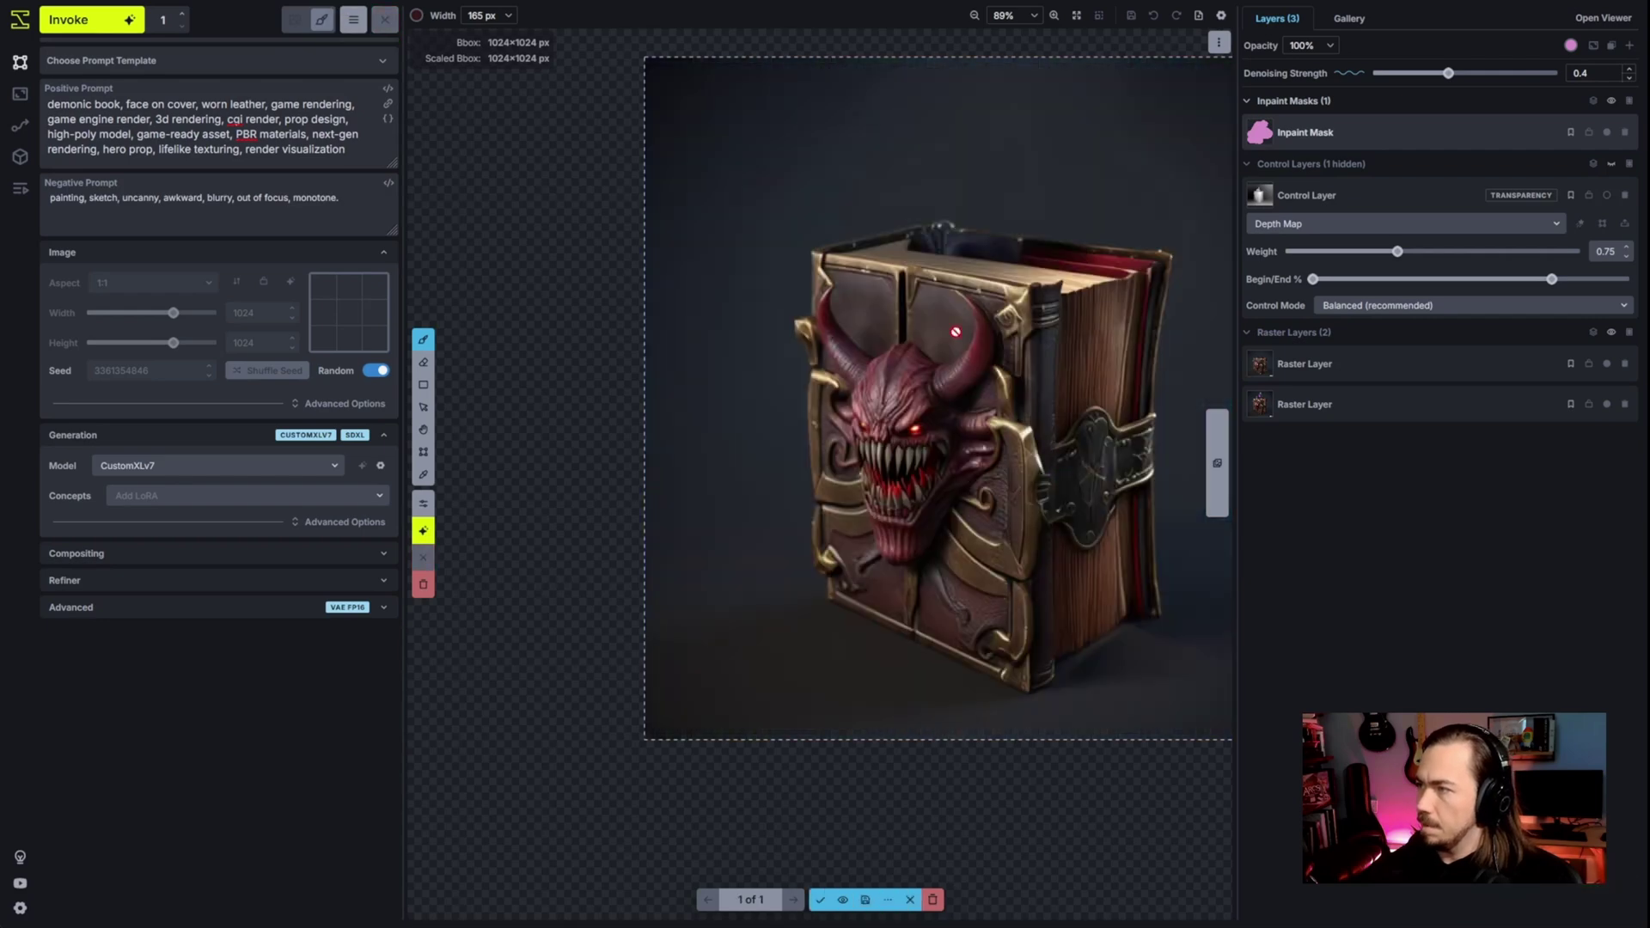
scroll(882, 448, up, 5)
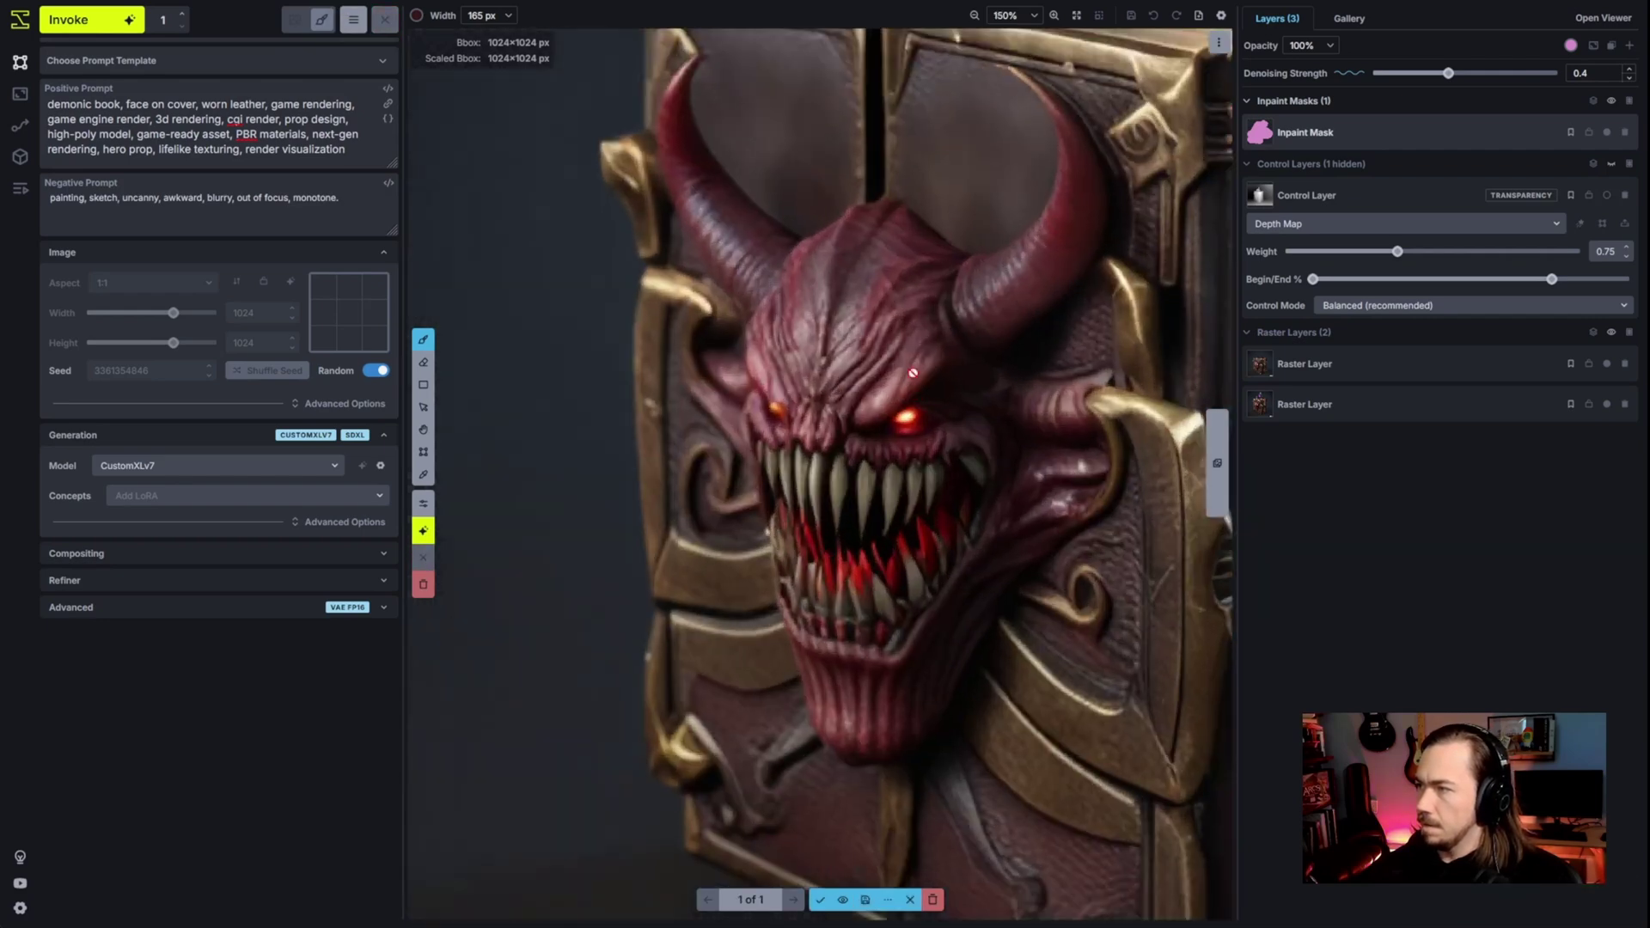
scroll(846, 170, down, 2)
key(h)
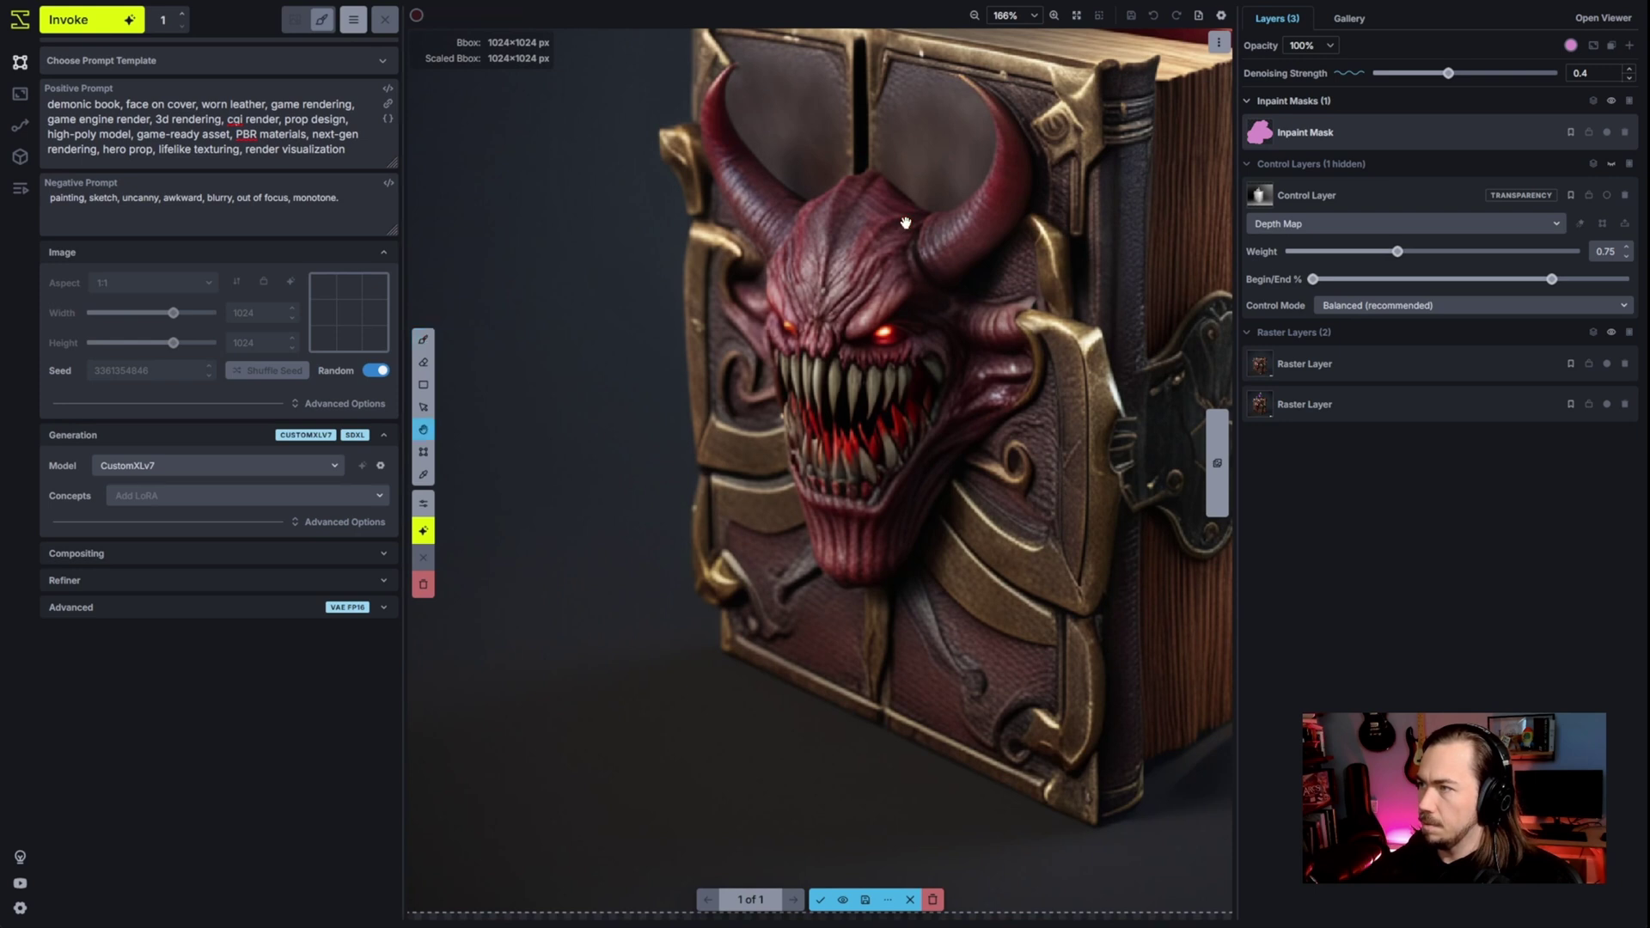
scroll(899, 210, down, 3)
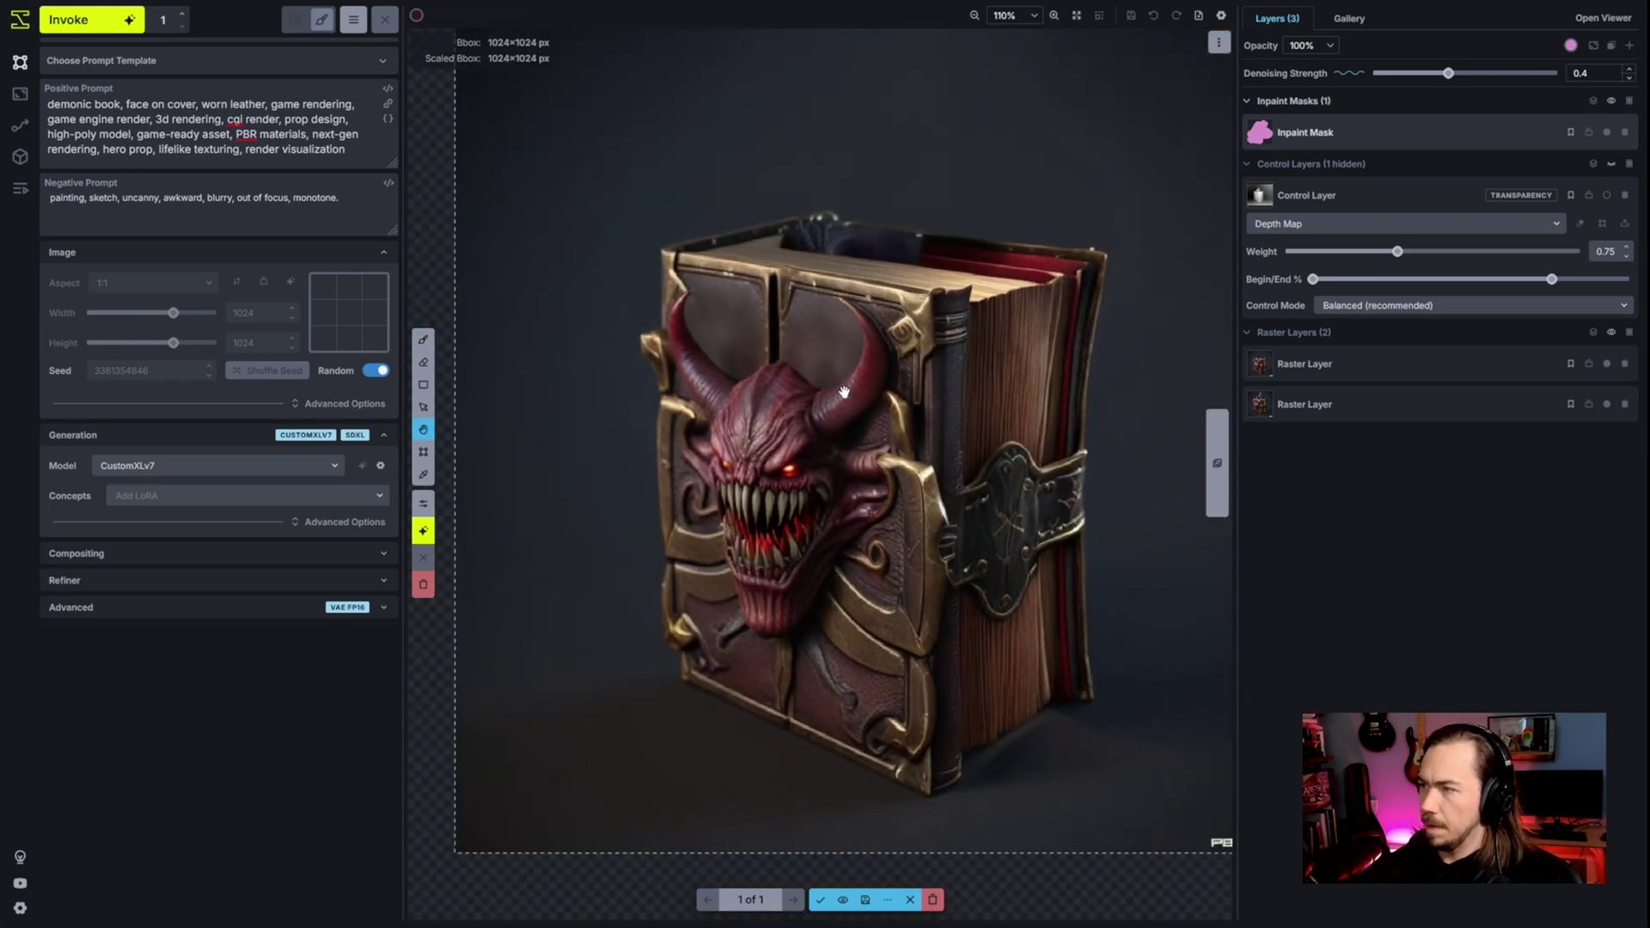
key(b)
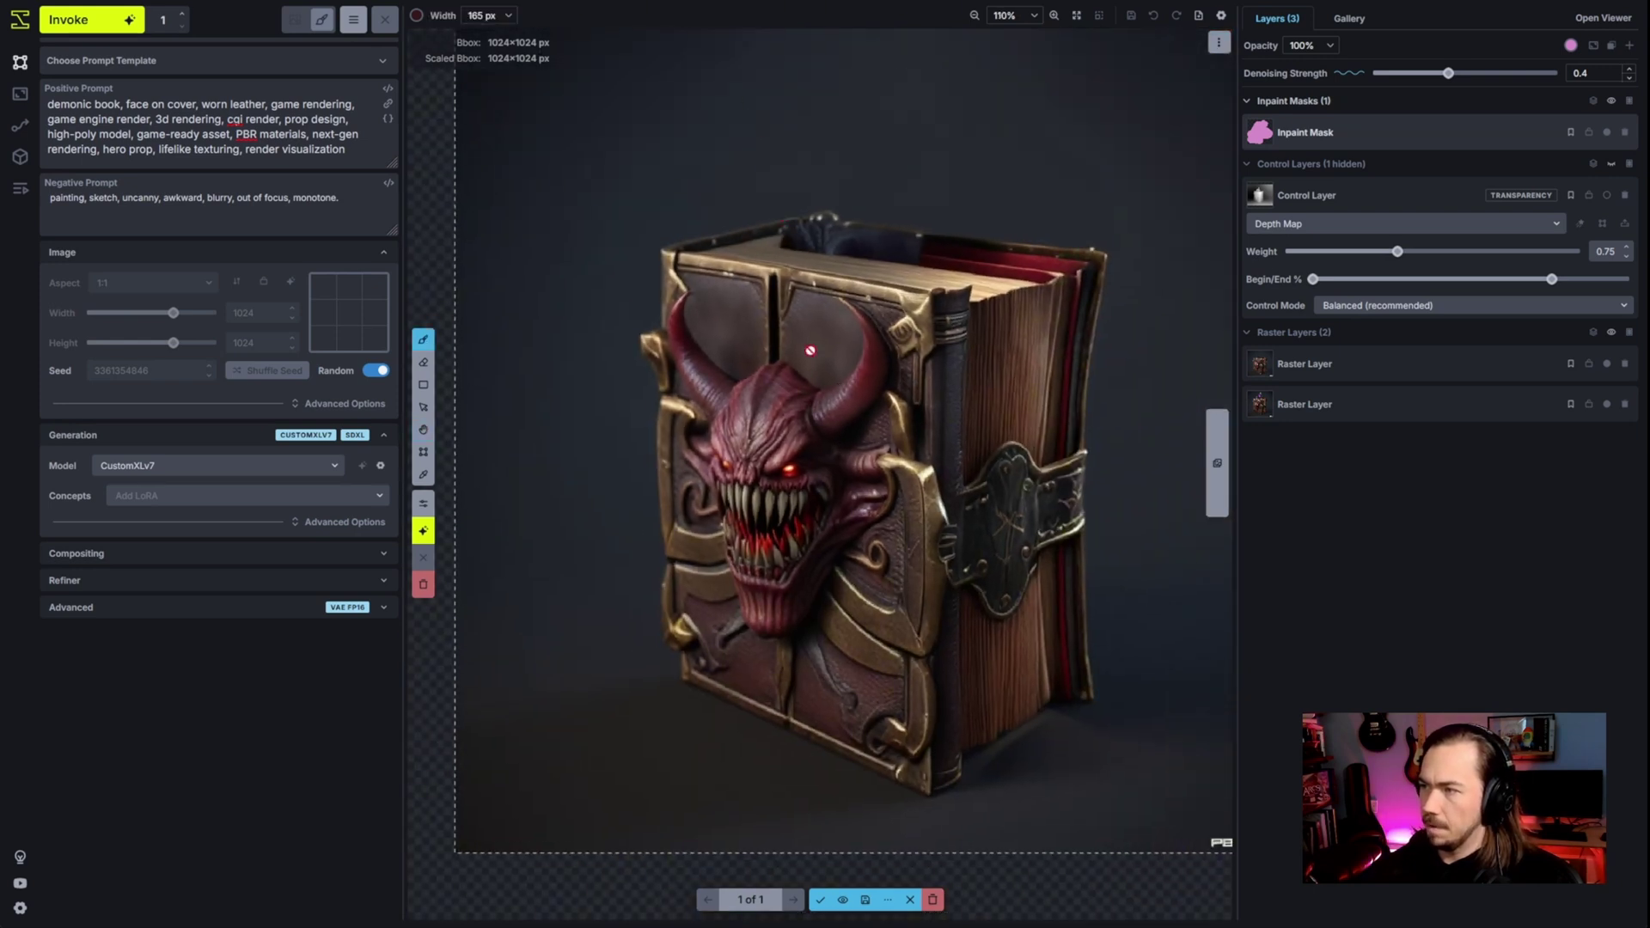
click(827, 907)
- Extend the inpaint mask across the background and the book's upper part with a 365 px brush, and set denoising strength to 0.5
scroll(895, 218, down, 3)
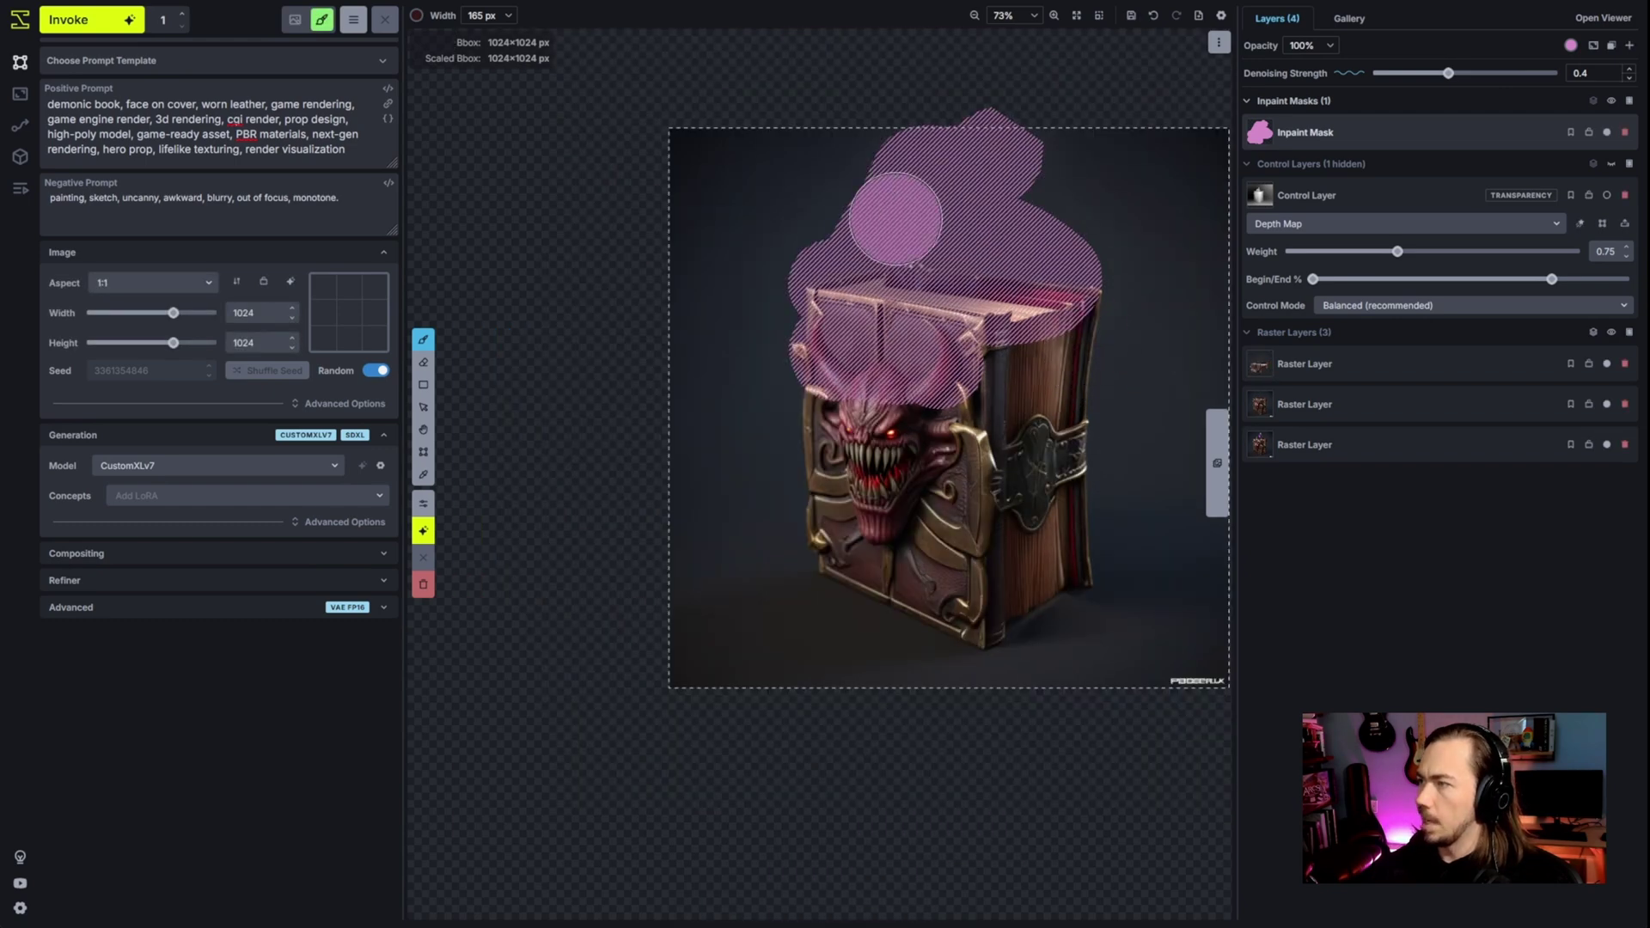
key(bracketright)
key(bracketright)
key(bracketright)
key(bracketright)
mouse_move(896, 219)
mouse_down()
mouse_move(744, 266)
mouse_move(950, 192)
mouse_move(1095, 229)
mouse_move(1104, 413)
mouse_up()
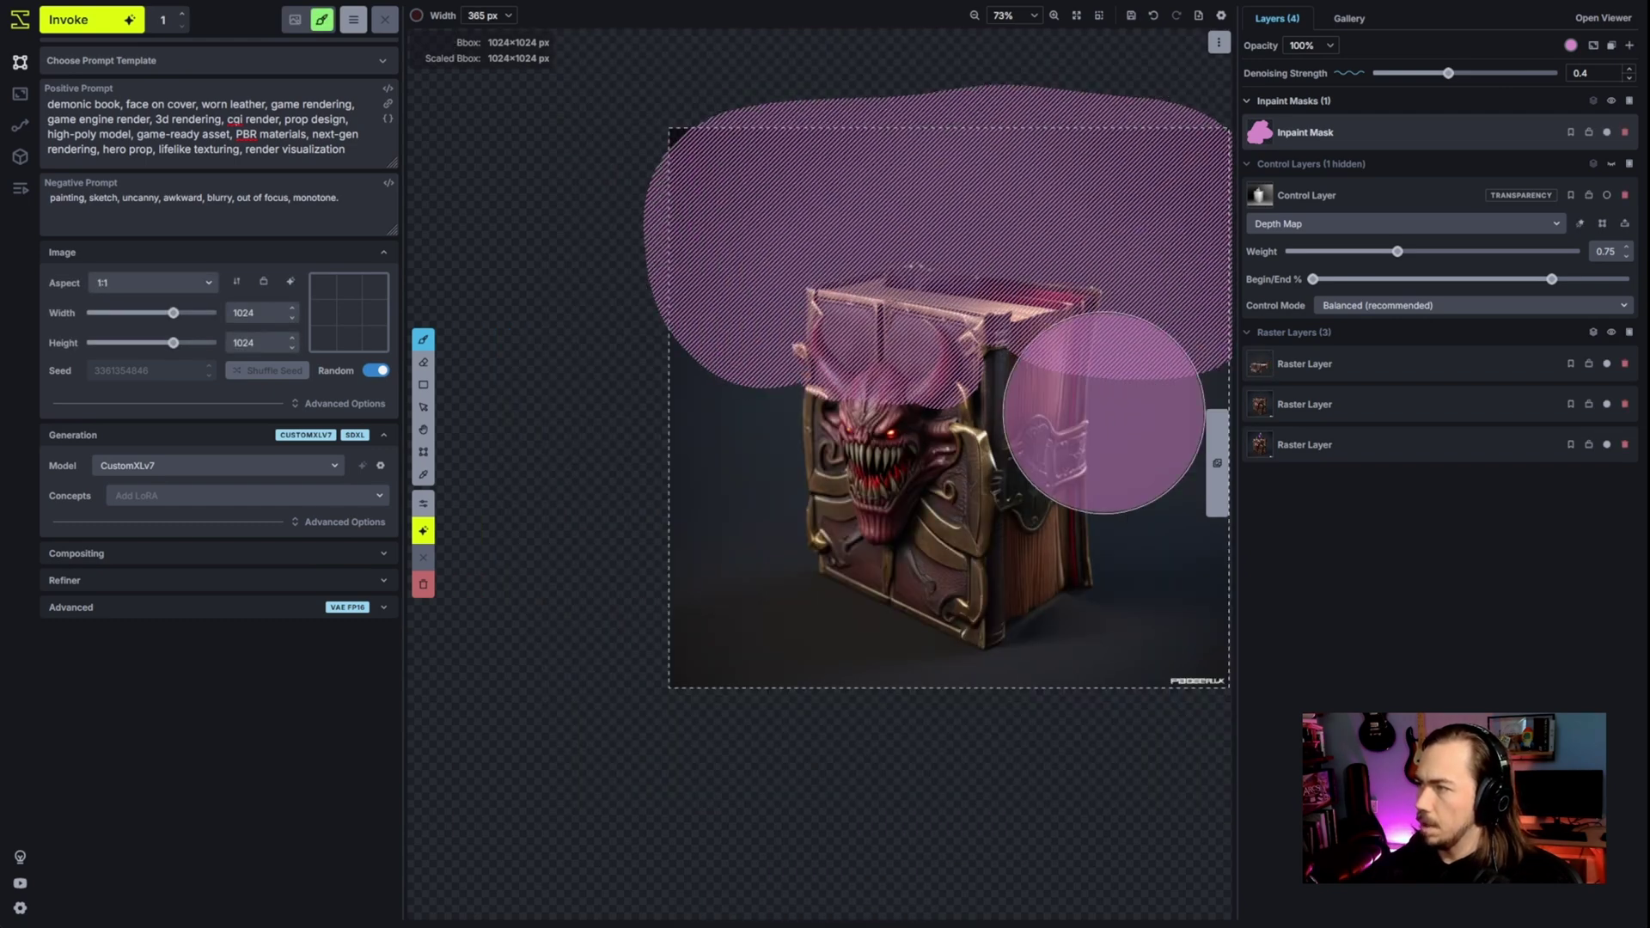
click(1468, 74)
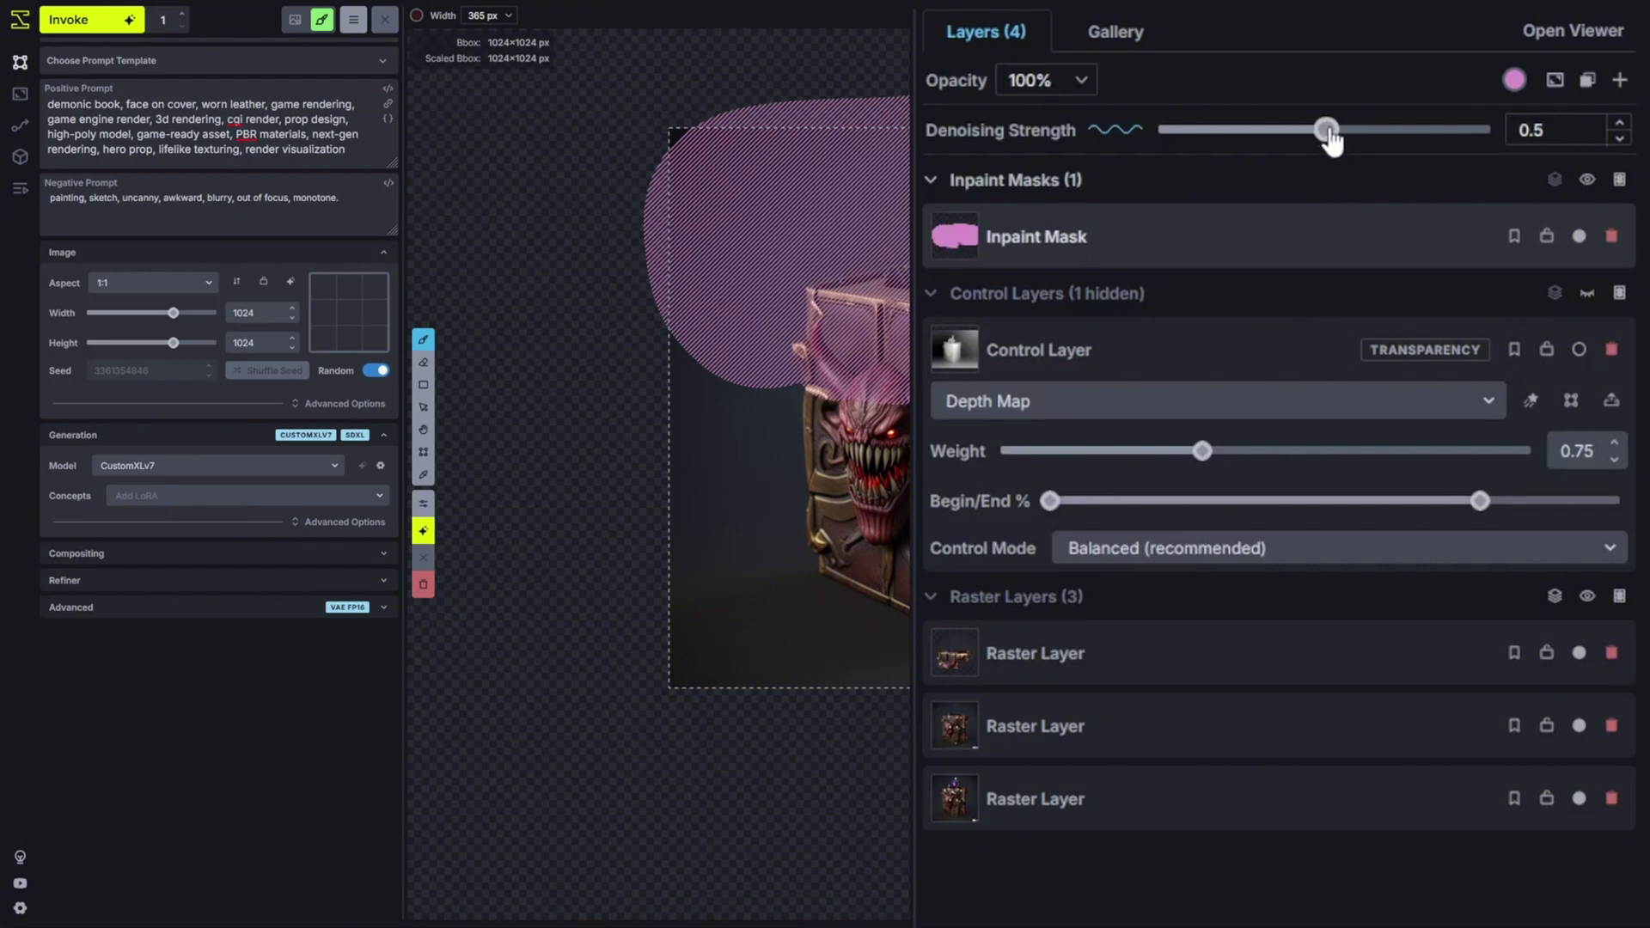
- Replace the depth control layer with a new raster layer of the current book image and convert it to a control layer
click(1556, 294)
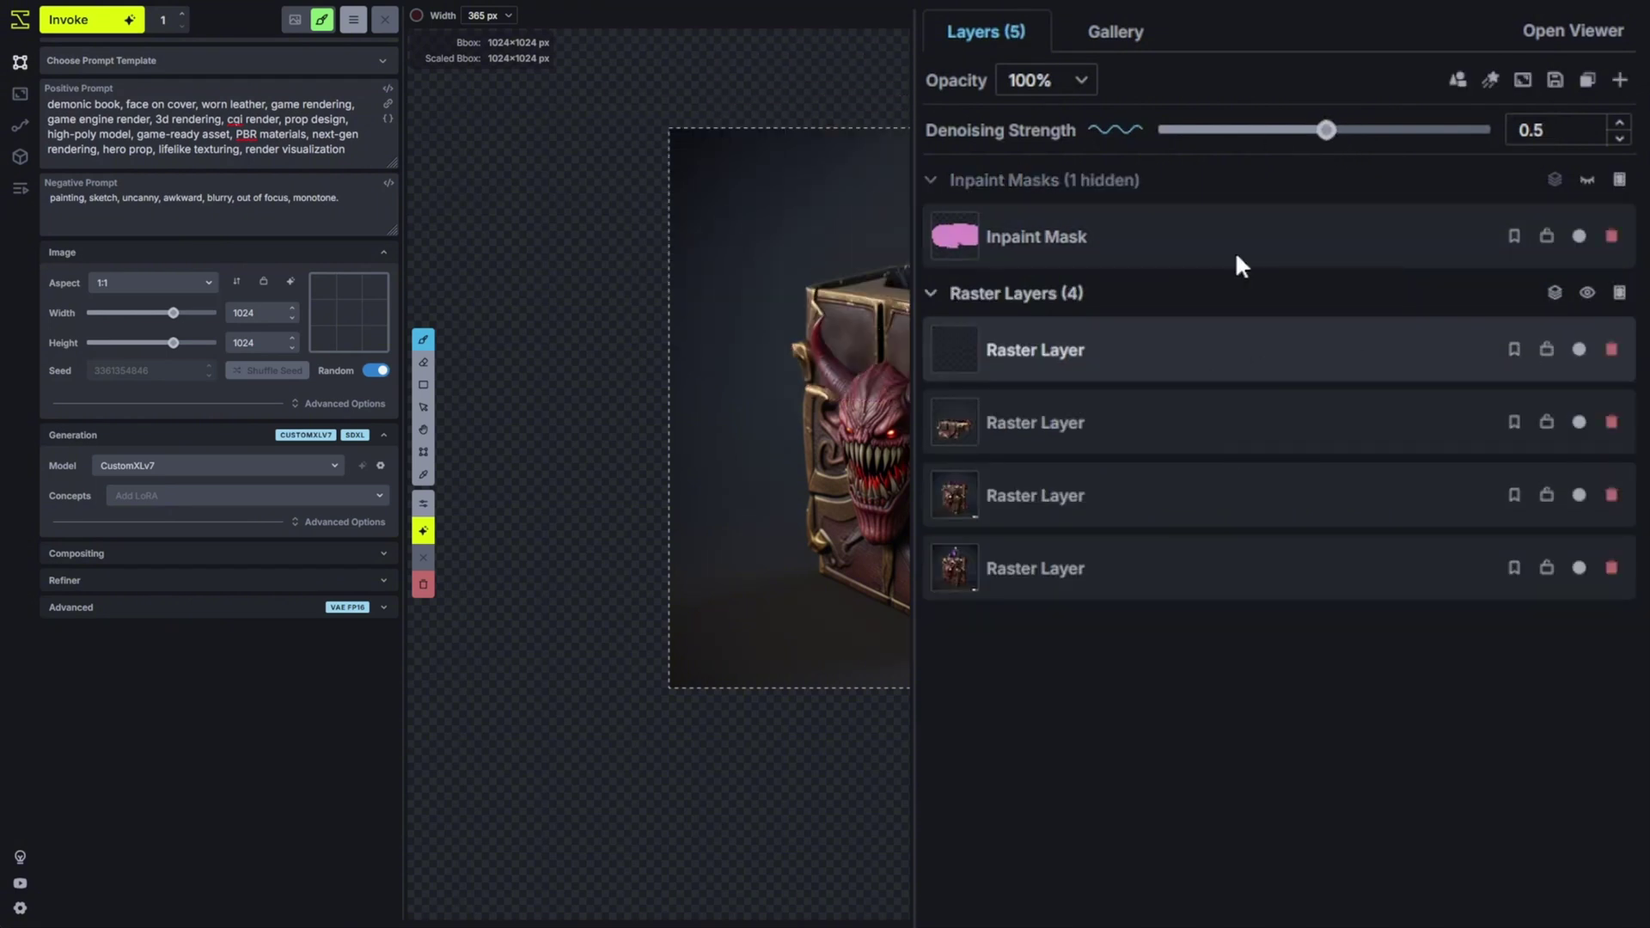
right_click(1231, 348)
mouse_move(1149, 667)
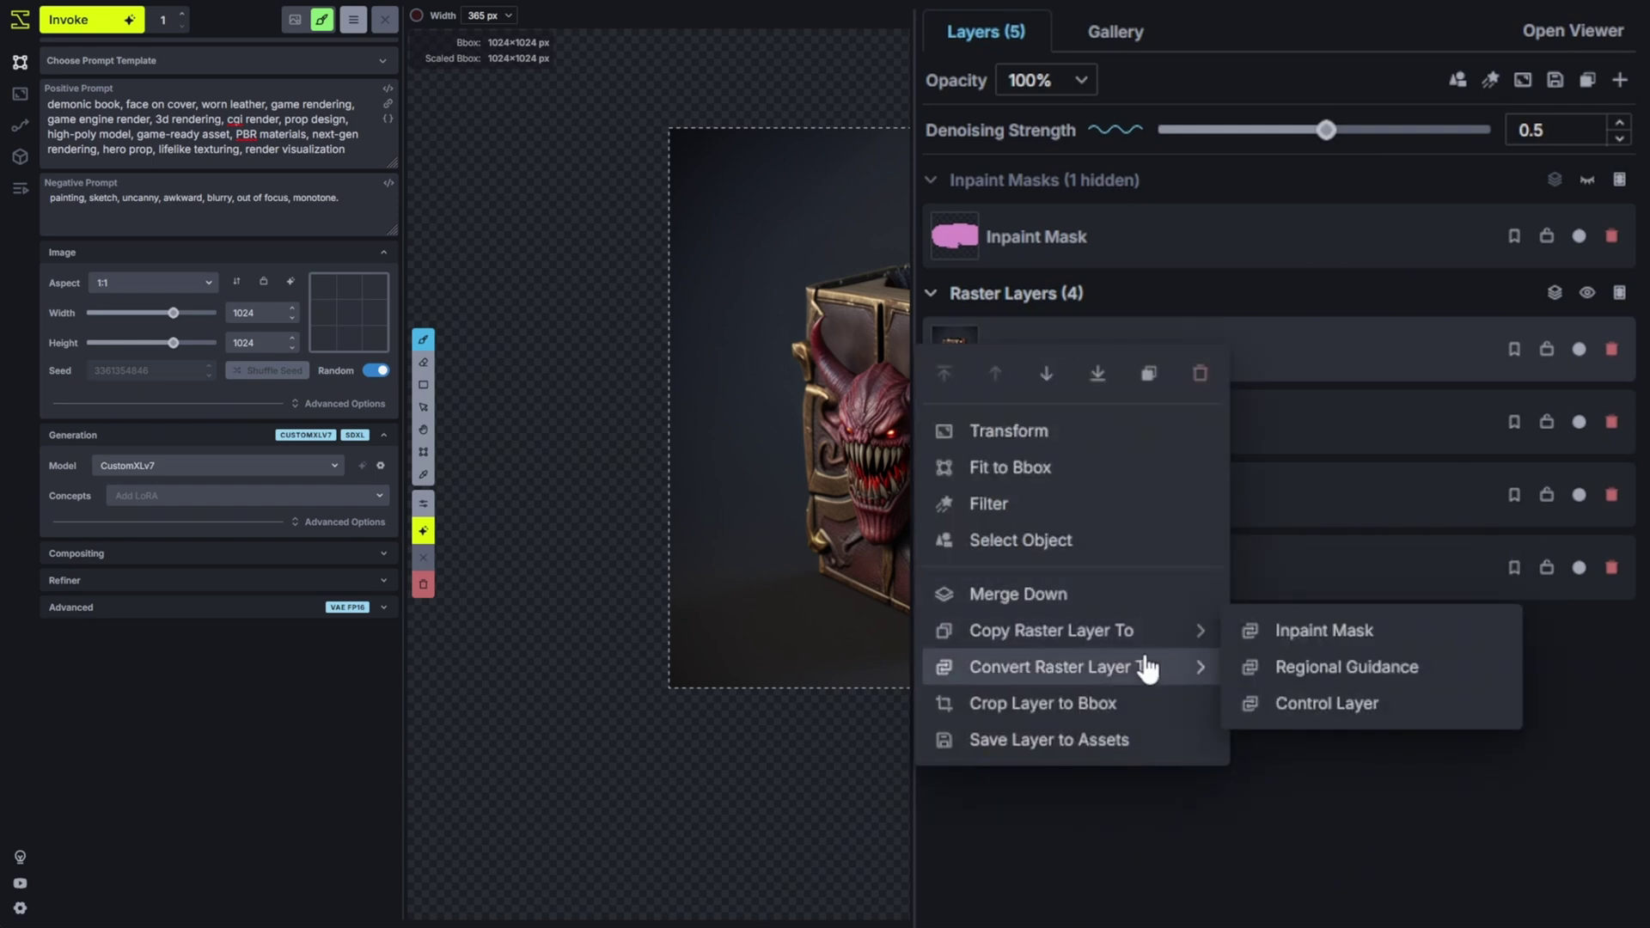
click(1350, 704)
- Set the control layer's model to Contour Detection (scribble), show the layer and apply the Lineart Edge Detection filter
click(1164, 404)
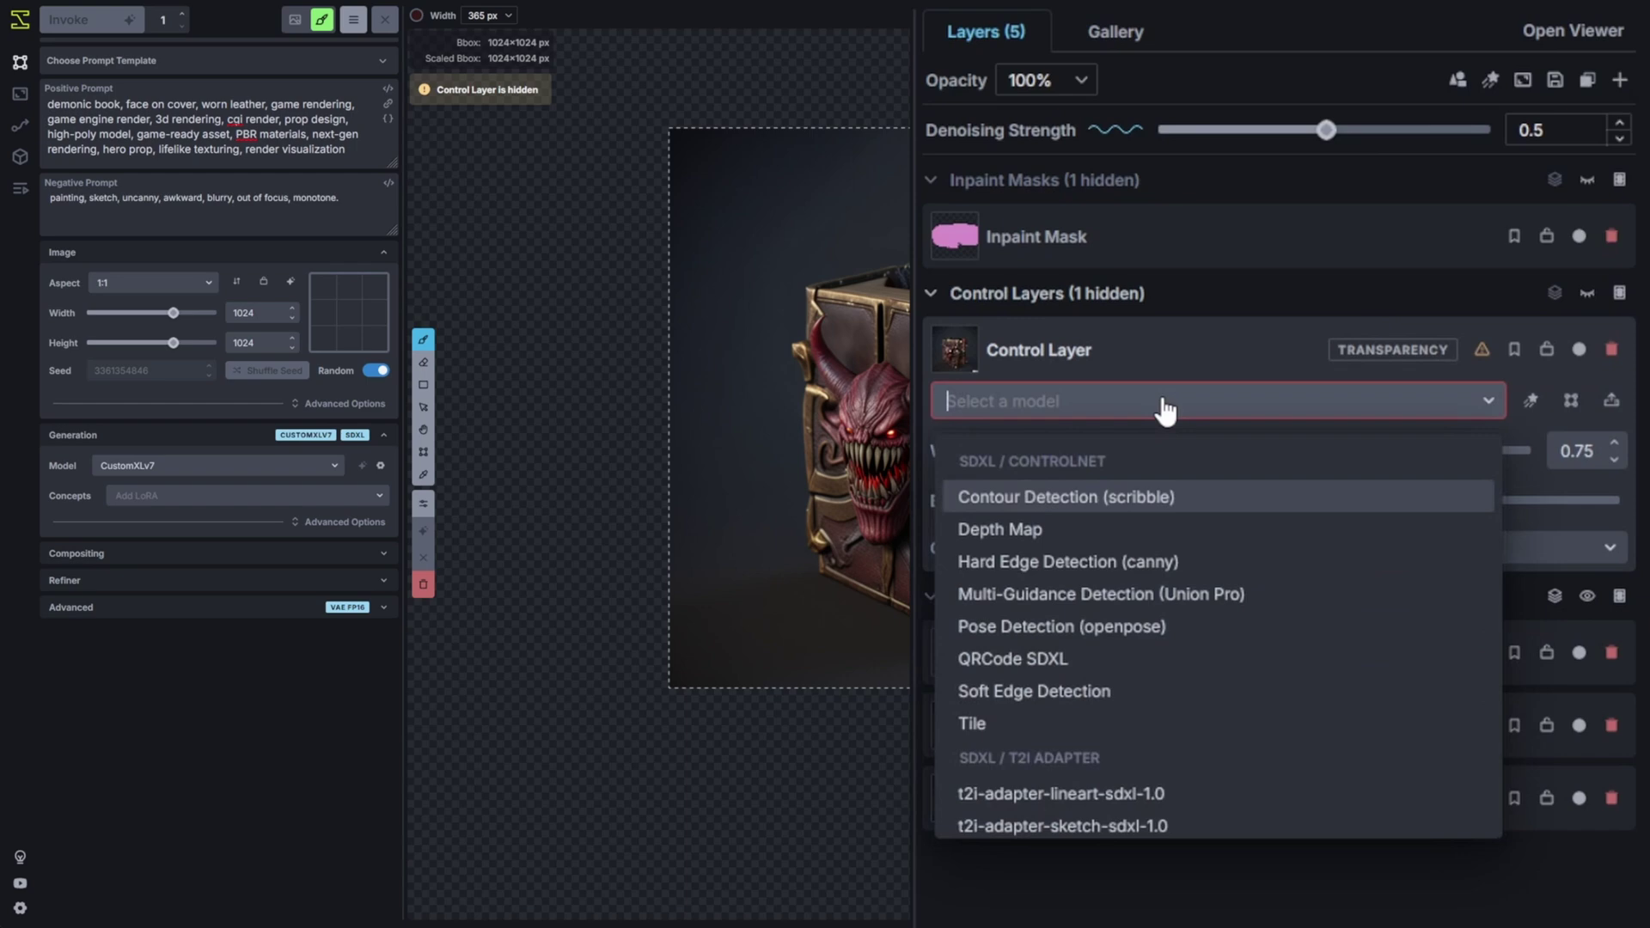
click(1103, 489)
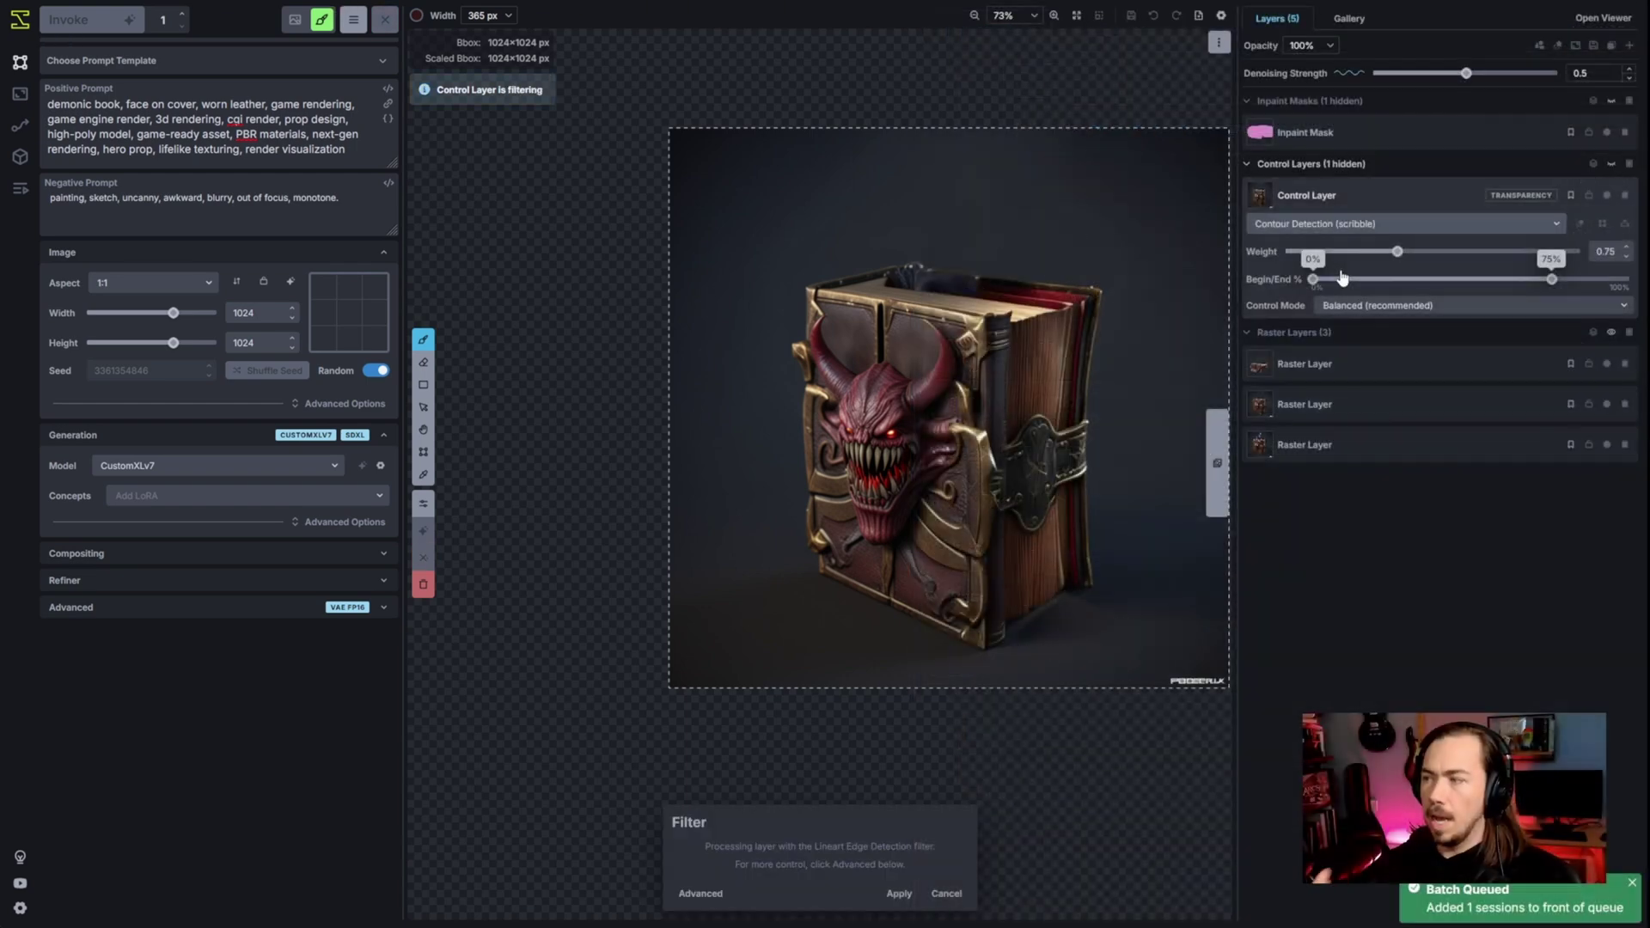
click(1612, 166)
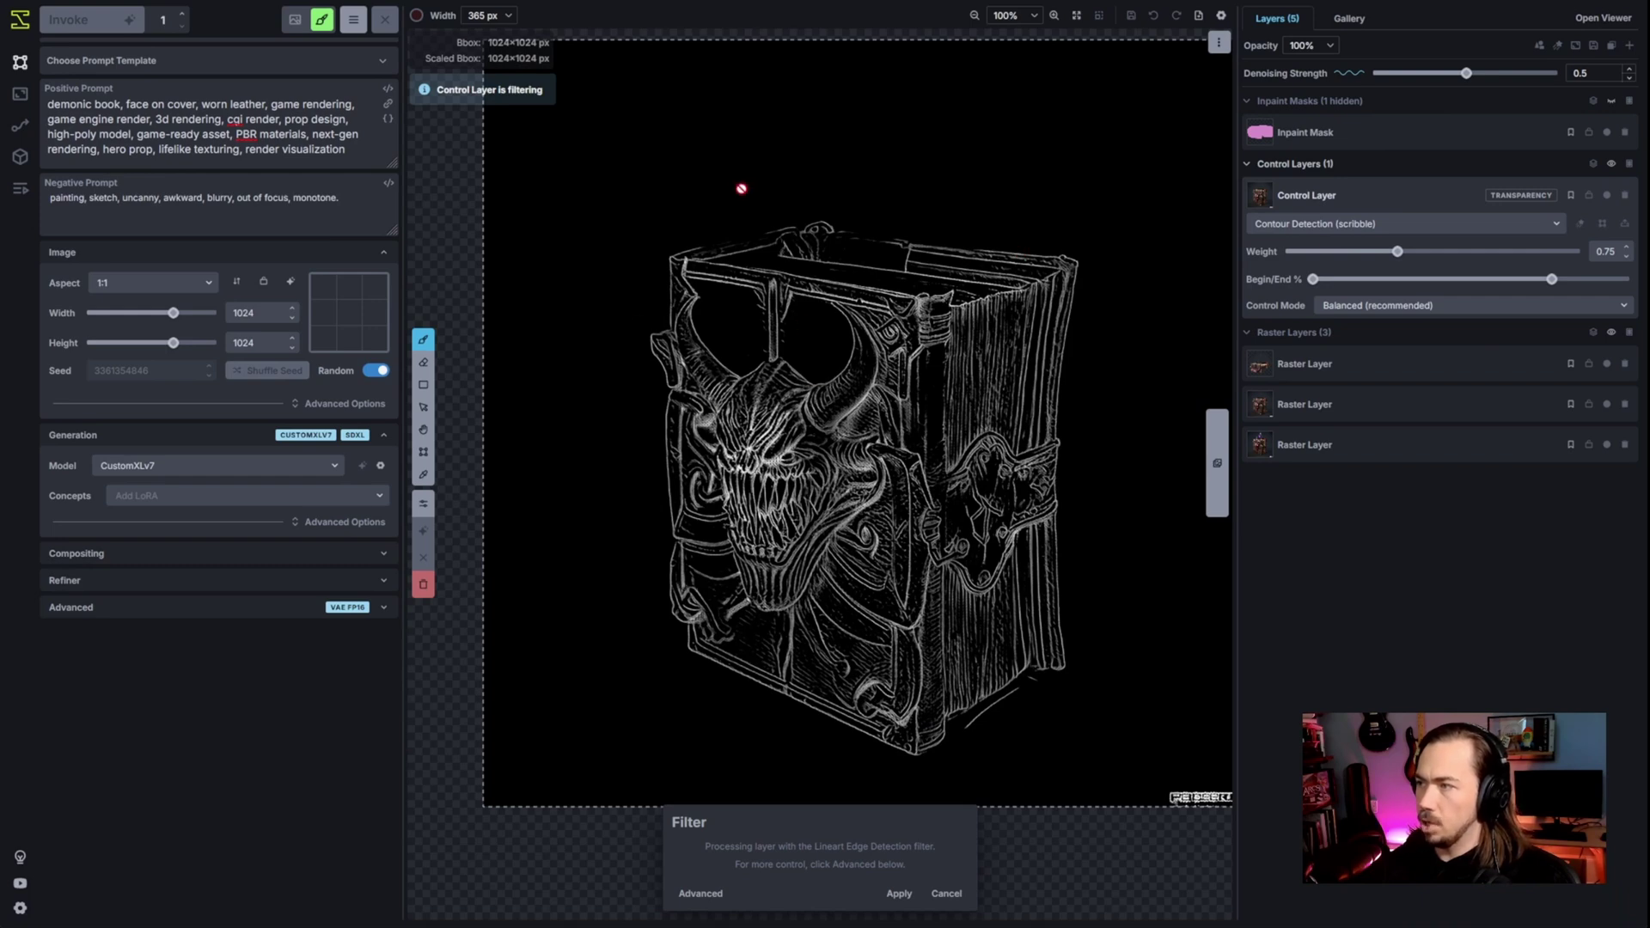
click(898, 894)
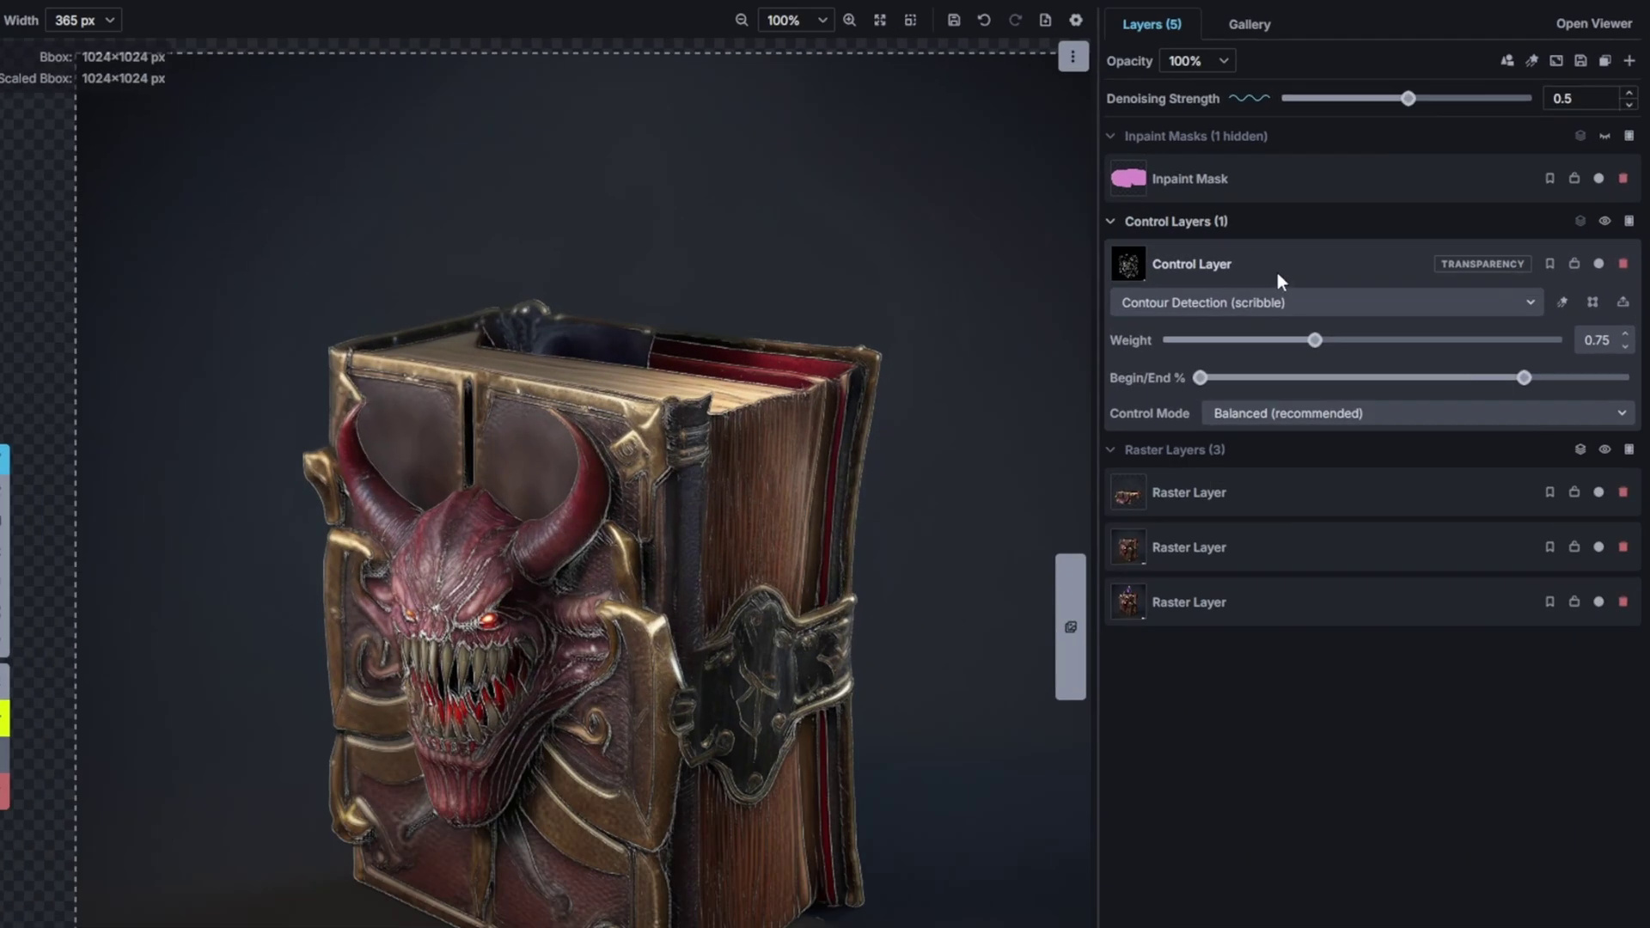
- Disable the control layer's transparency effect and erase the contour lines inside the book's open top with a small eraser
right_click(1371, 199)
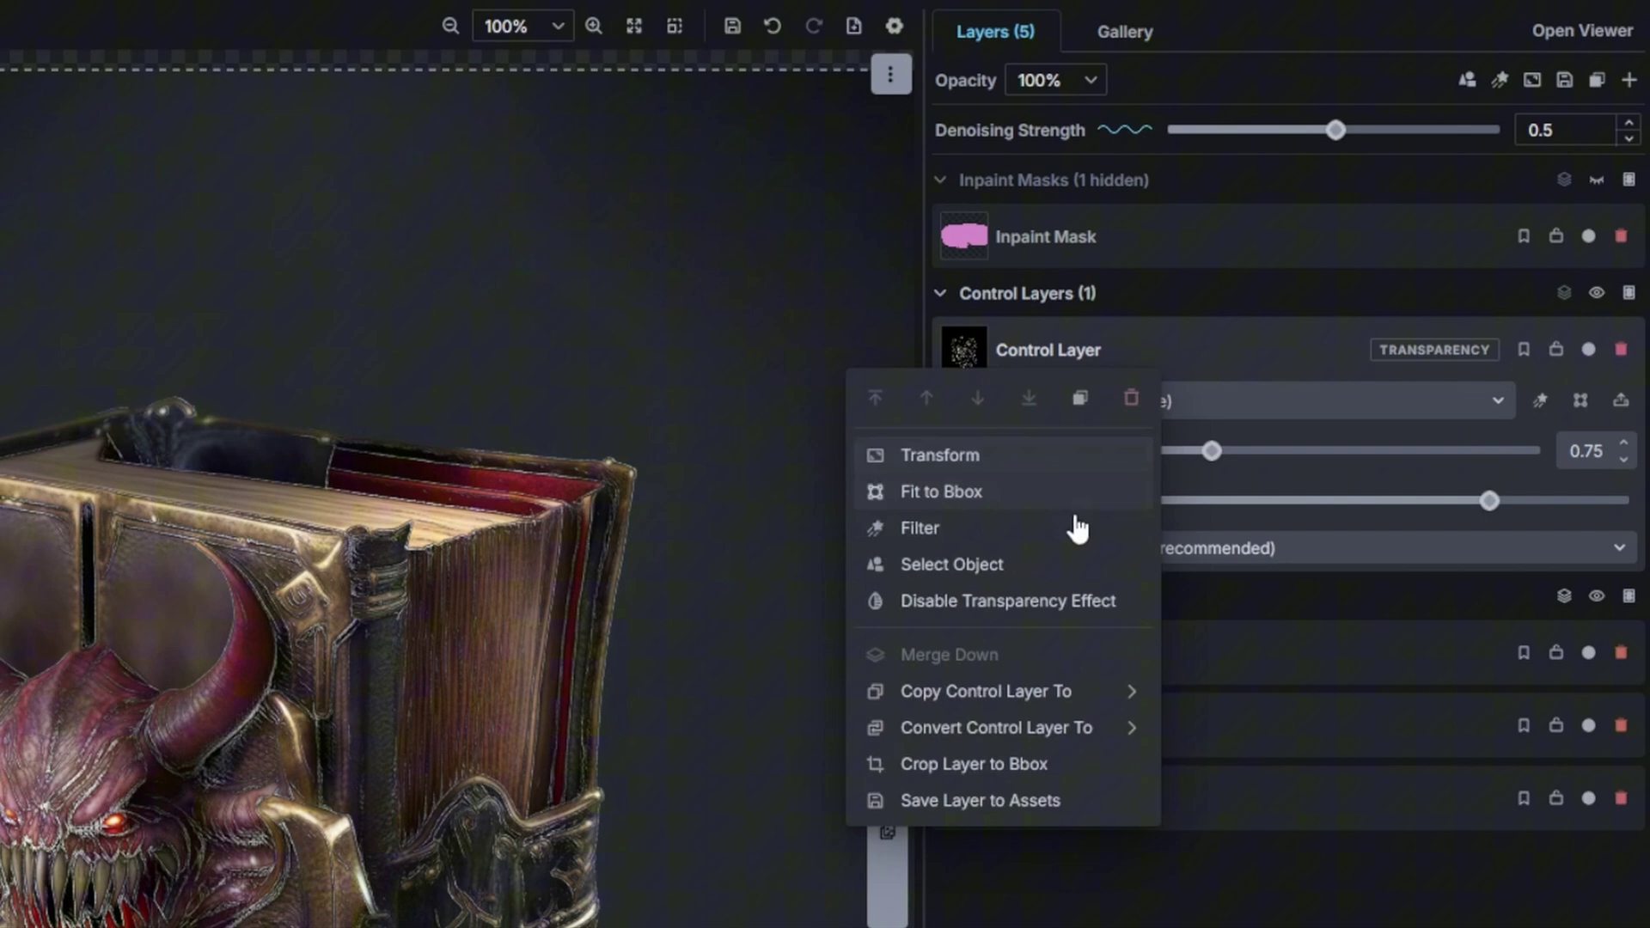
click(1008, 600)
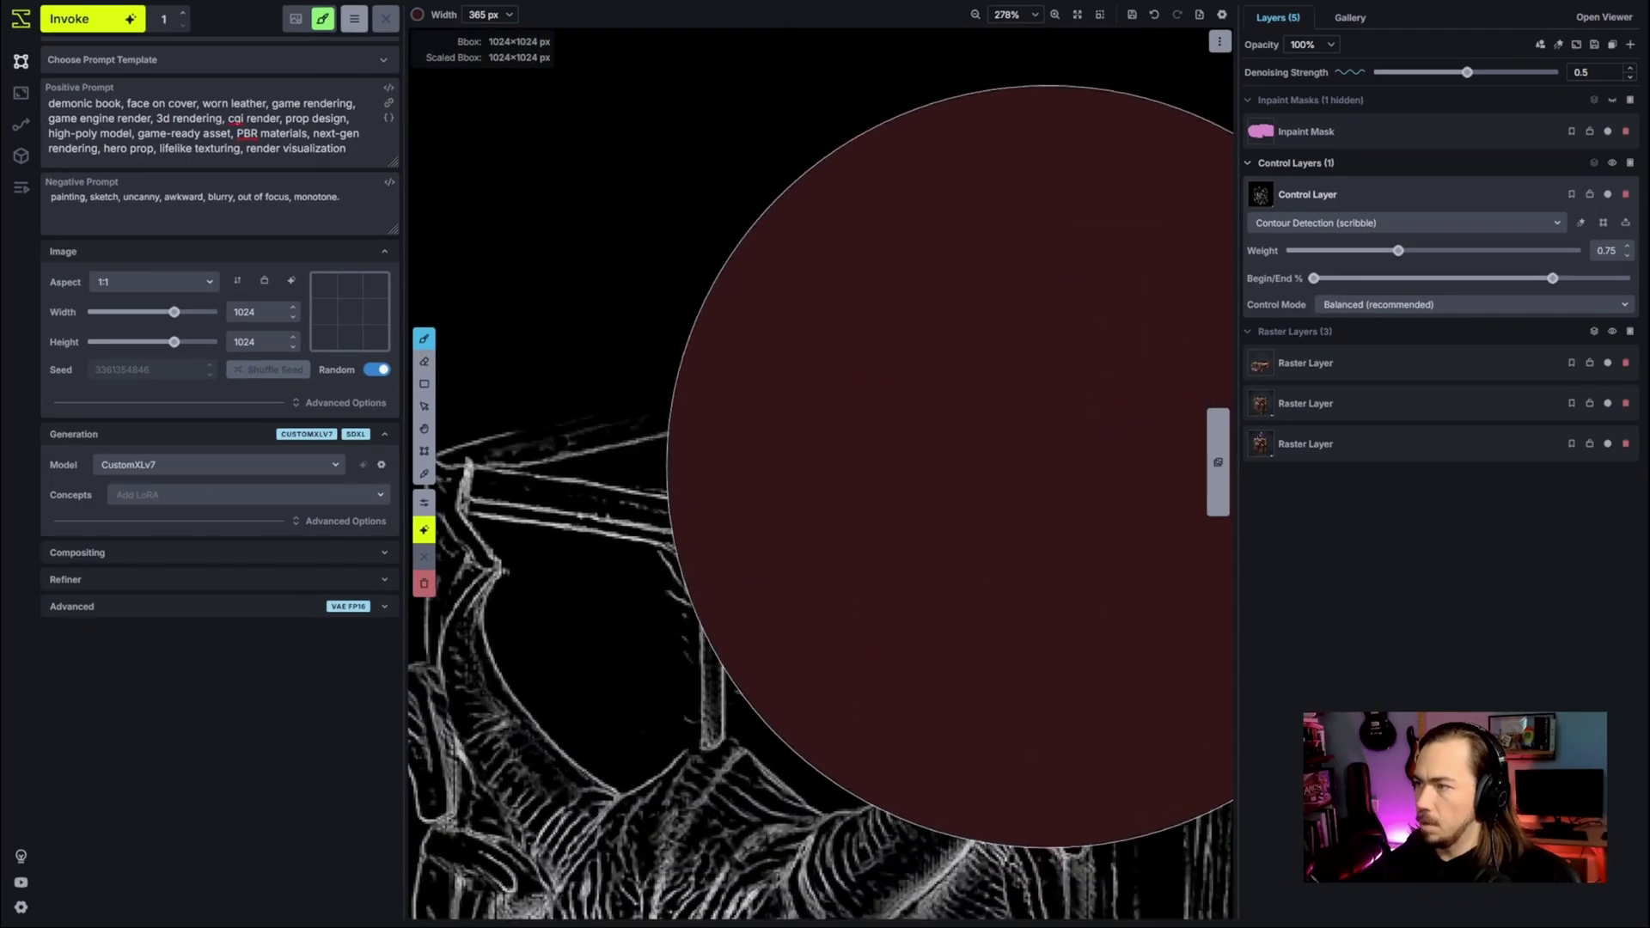
scroll(851, 361, down, 5)
key(bracketleft)
key(bracketleft)
key(bracketleft)
key(bracketleft)
key(bracketleft)
key(bracketleft)
key(bracketleft)
key(bracketleft)
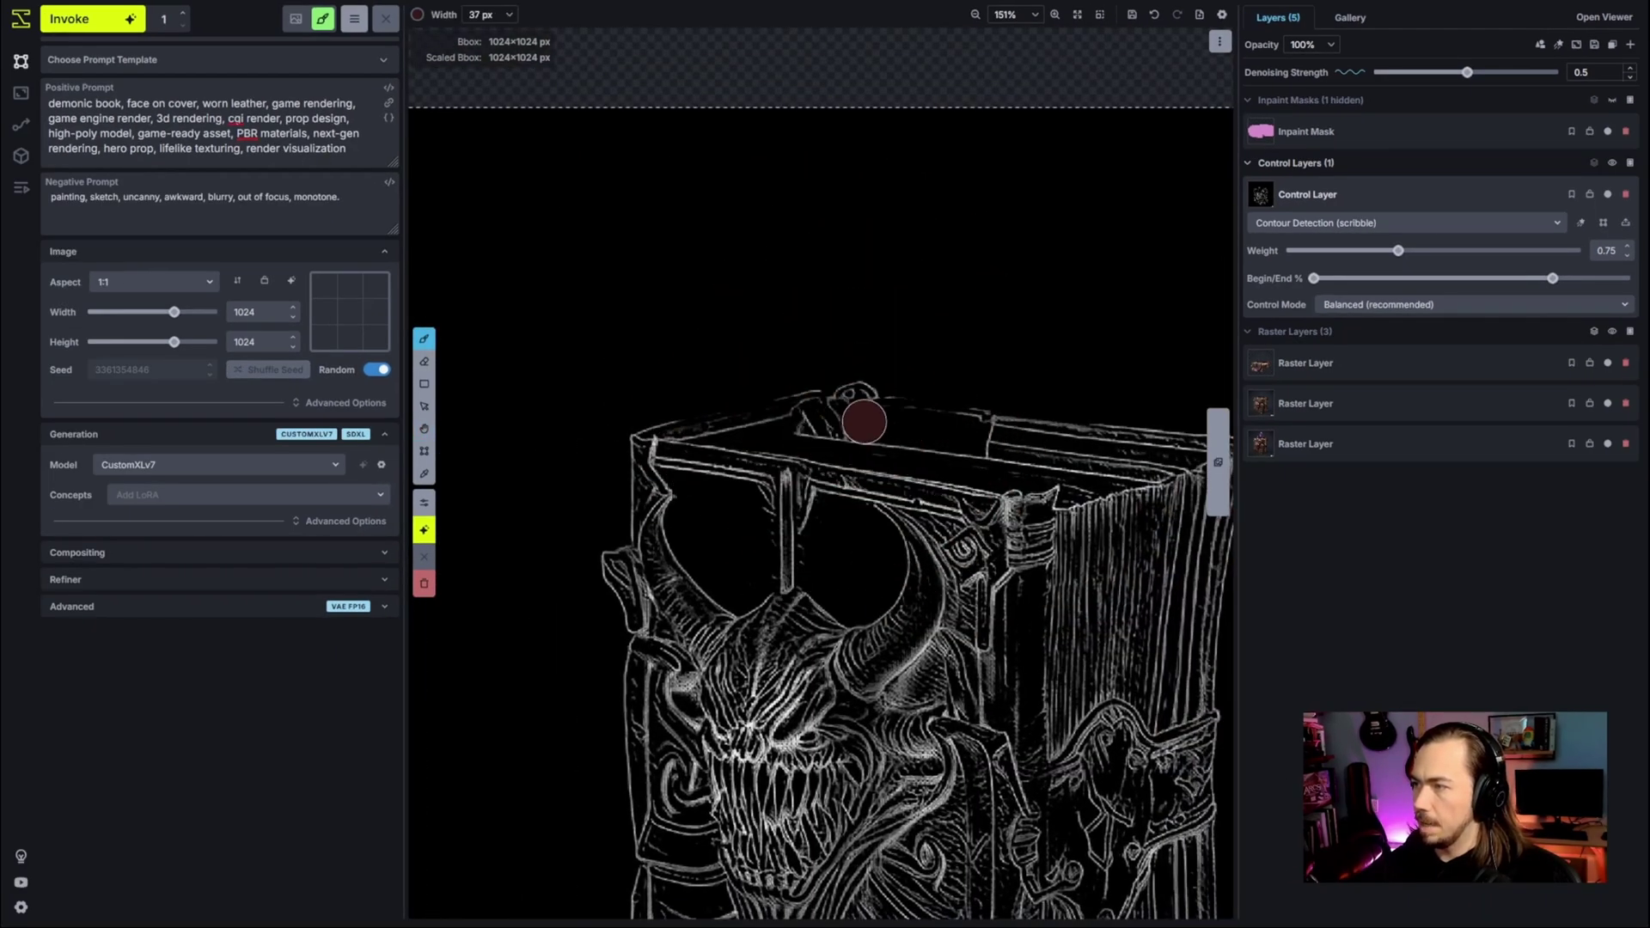
key(e)
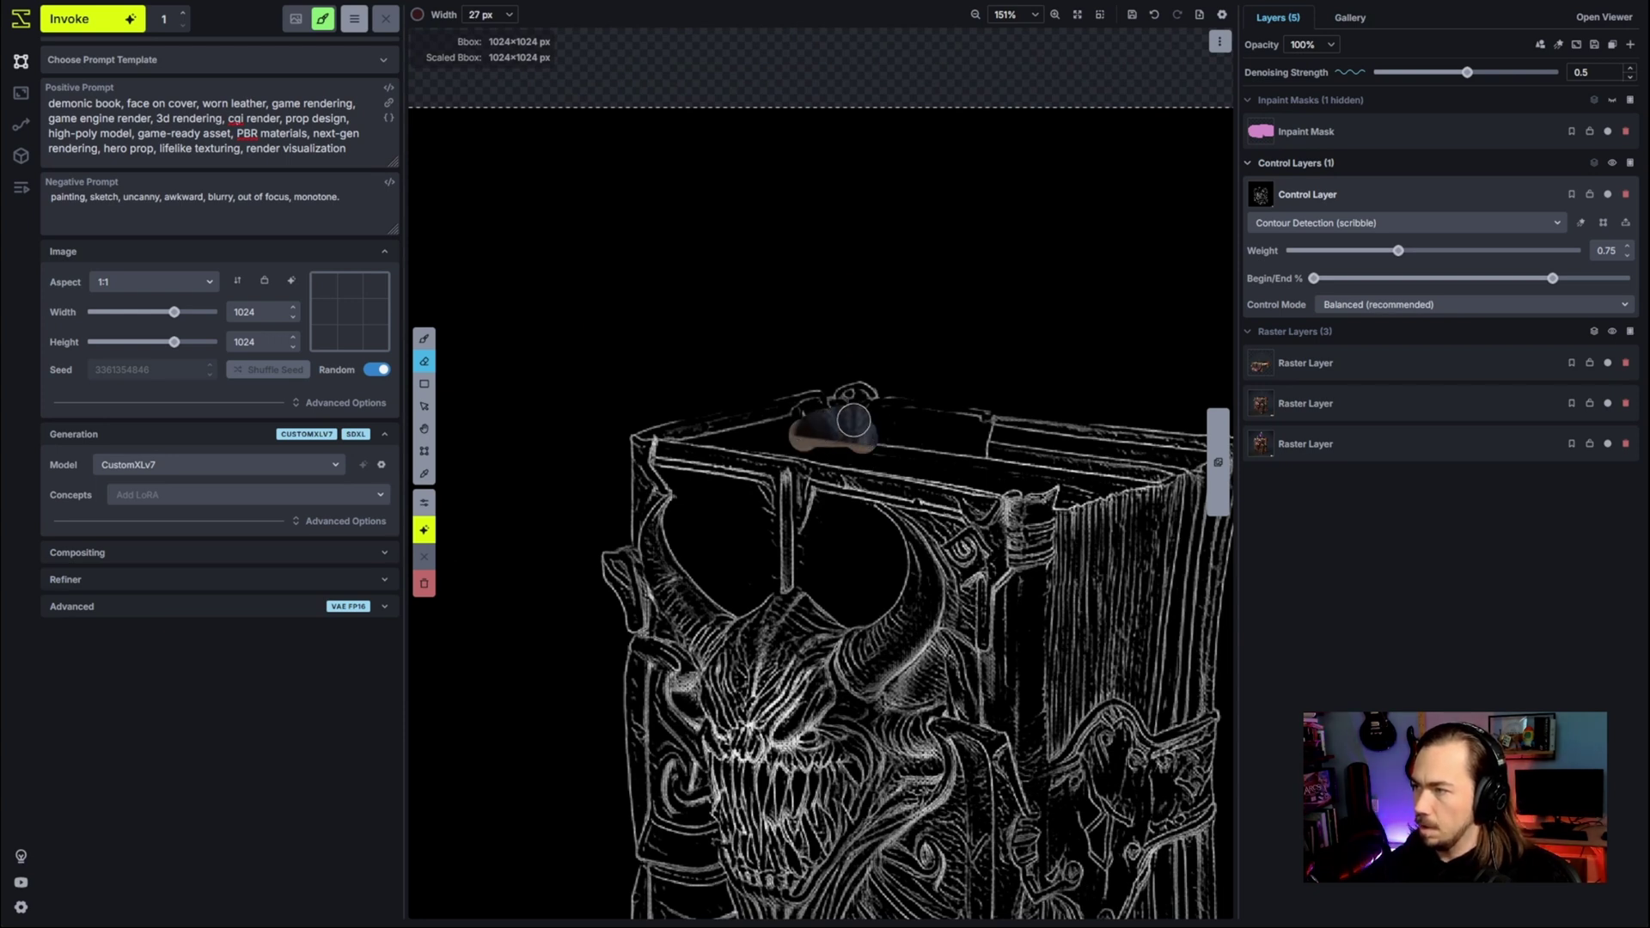
drag(839, 427, 1112, 464)
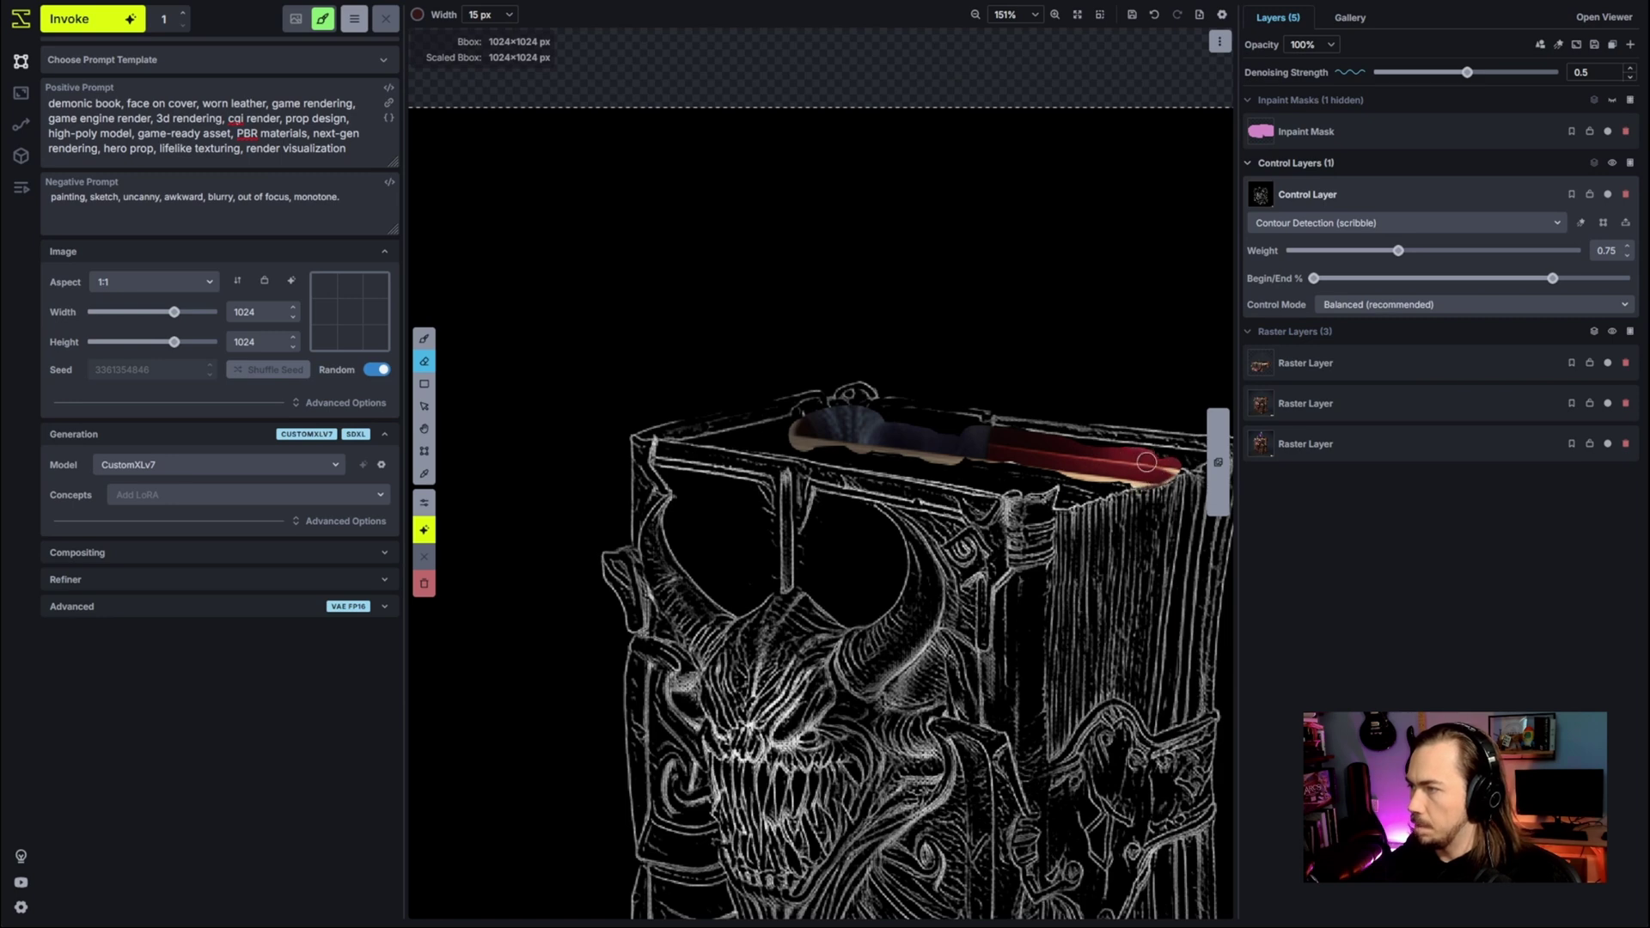
- Enable the transparency effect on the contour control layer again
scroll(1147, 463, down, 3)
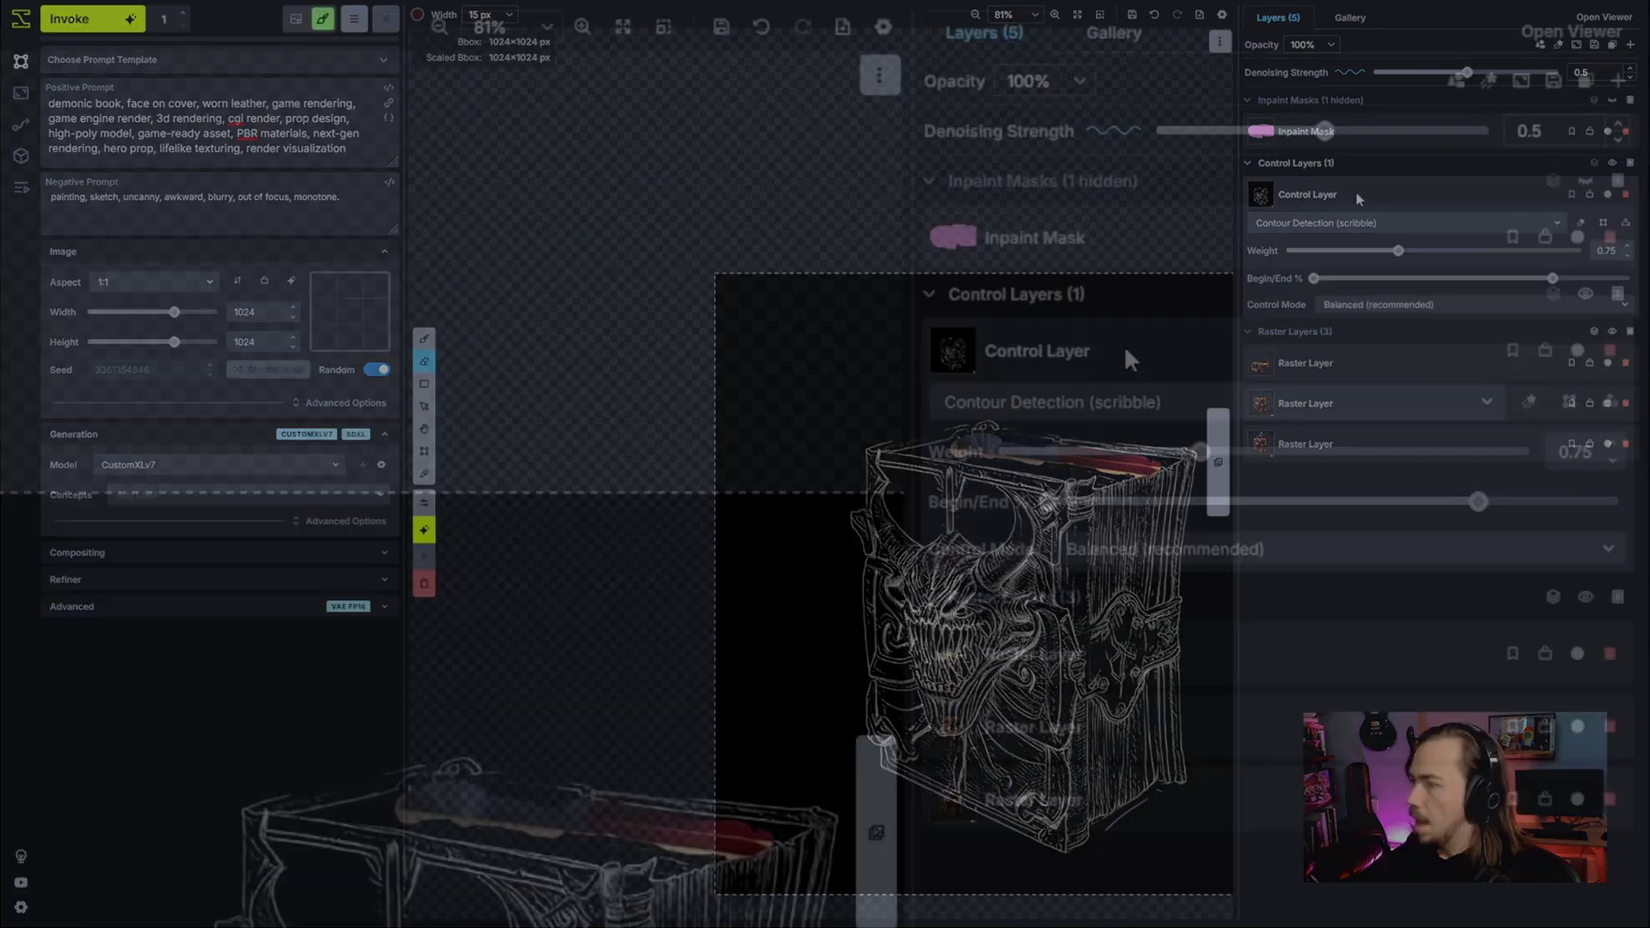
right_click(1330, 273)
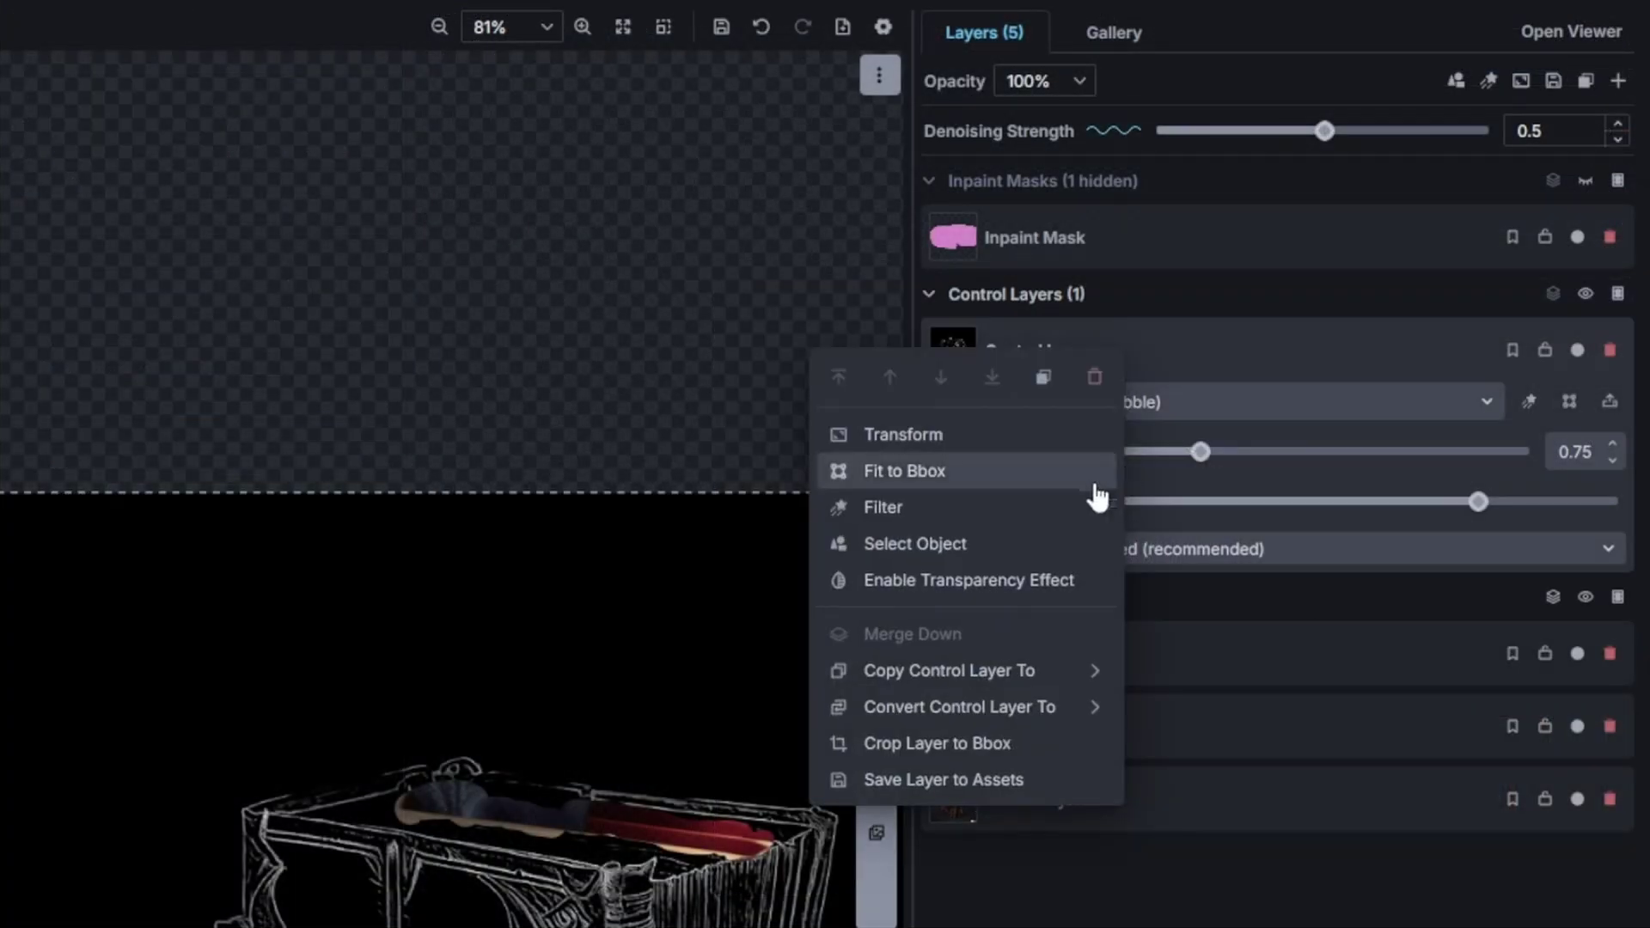
click(1324, 329)
key(h)
drag(1003, 431, 852, 424)
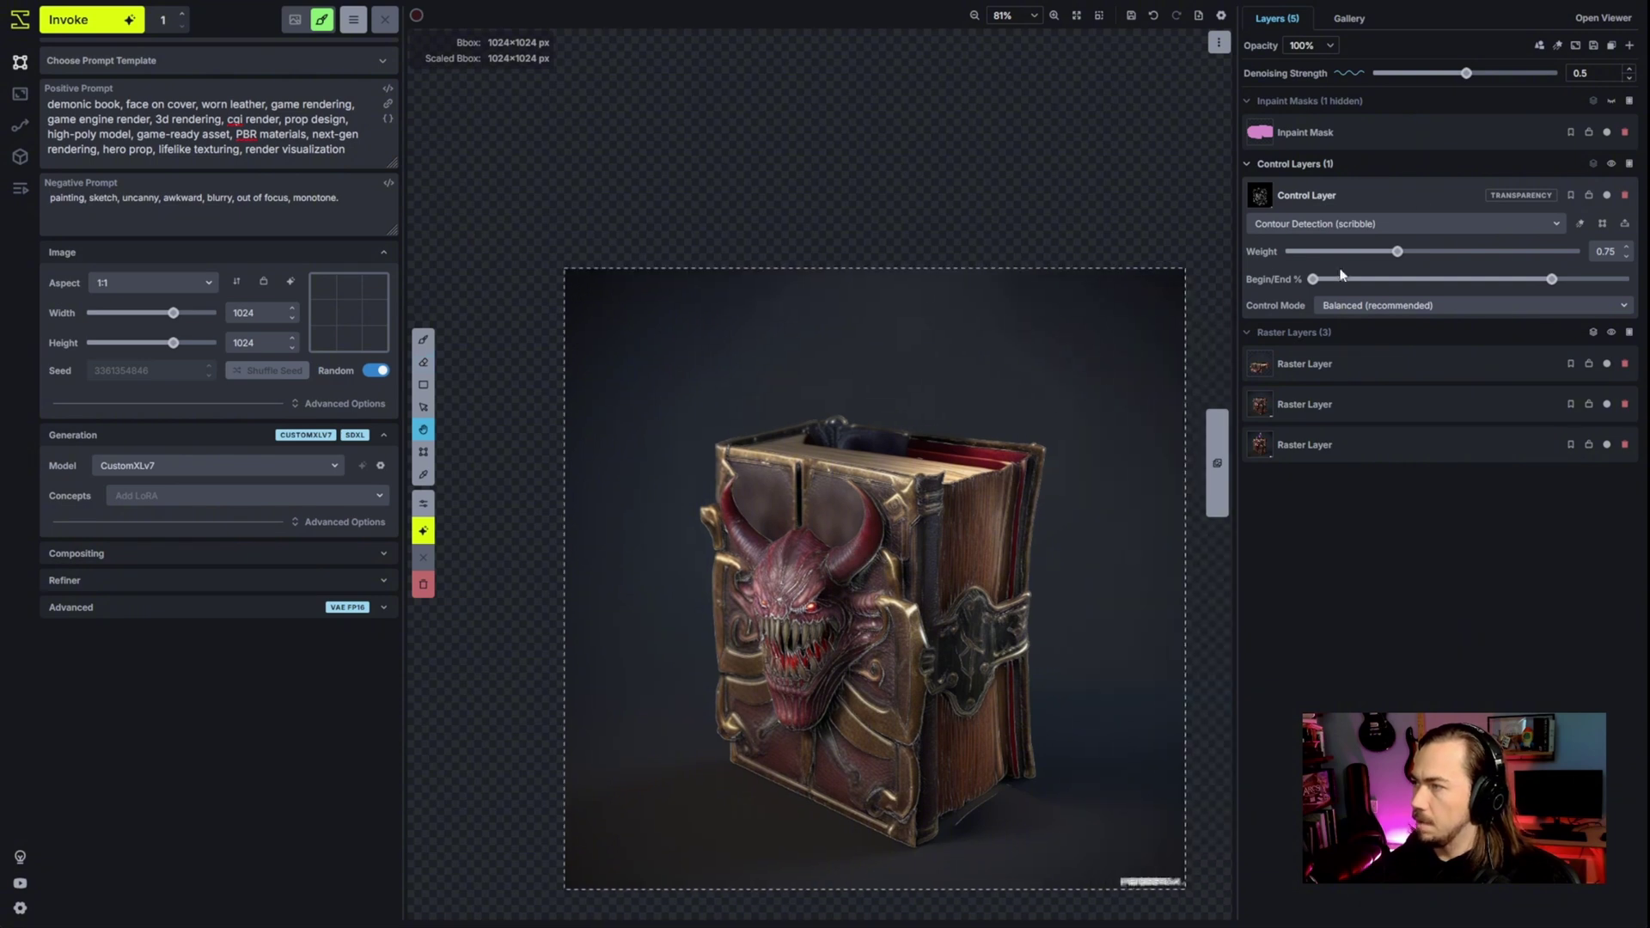
- Select and show the inpaint mask, set denoising strength to 0.6 and generate a variation of the book's upper part
click(1416, 135)
key(b)
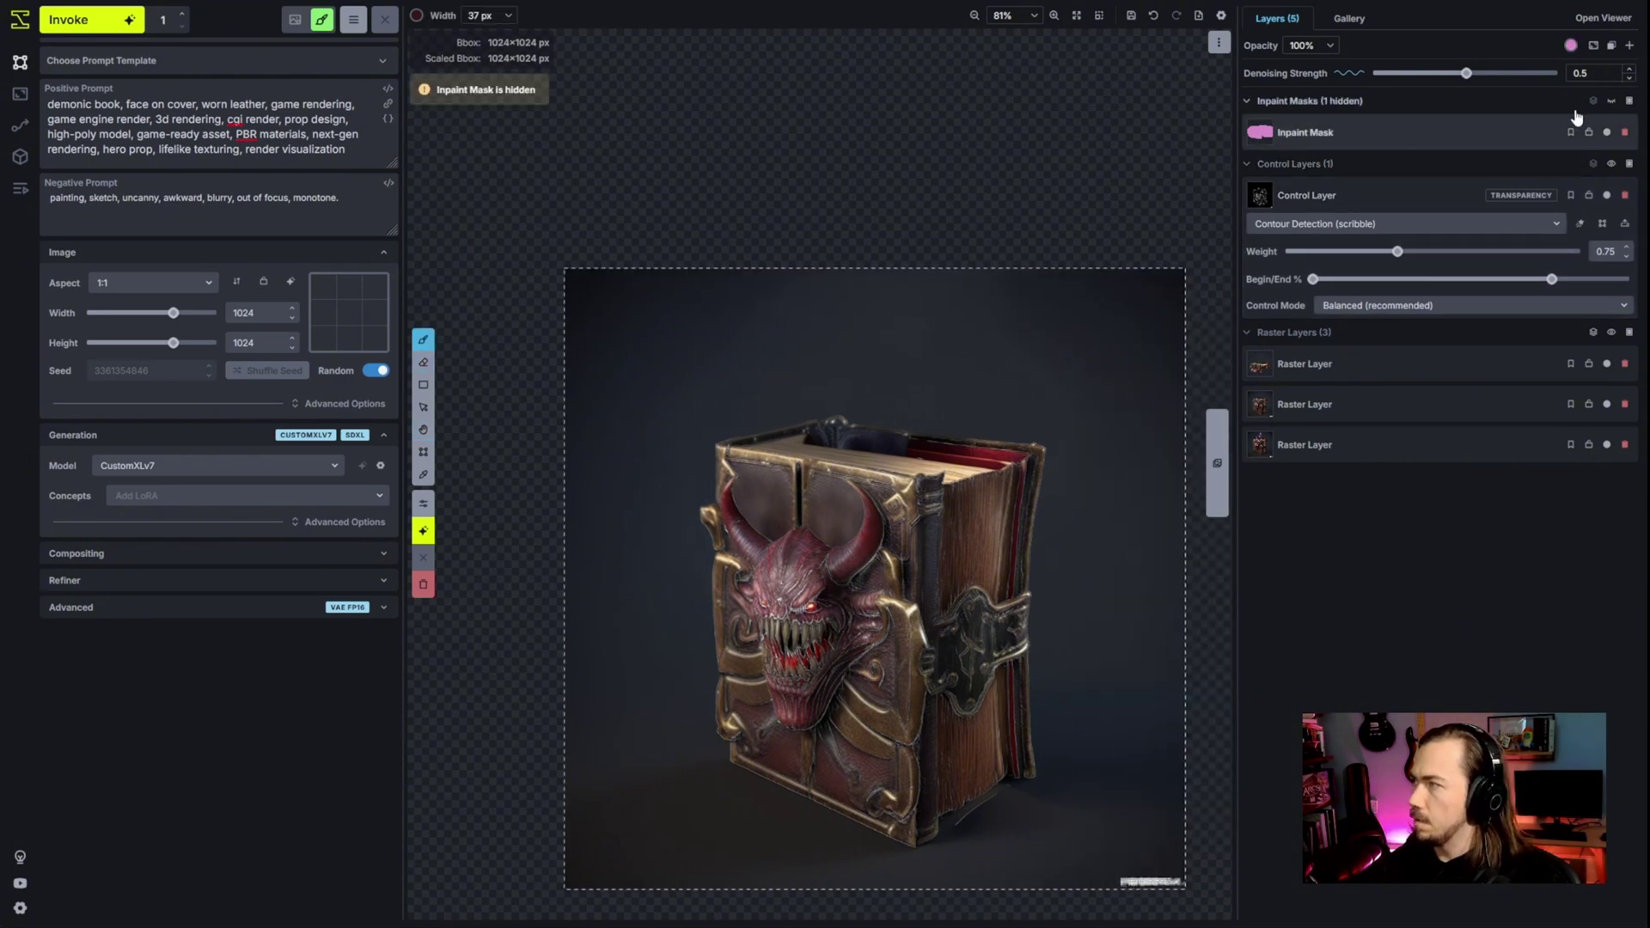
click(1612, 101)
key(e)
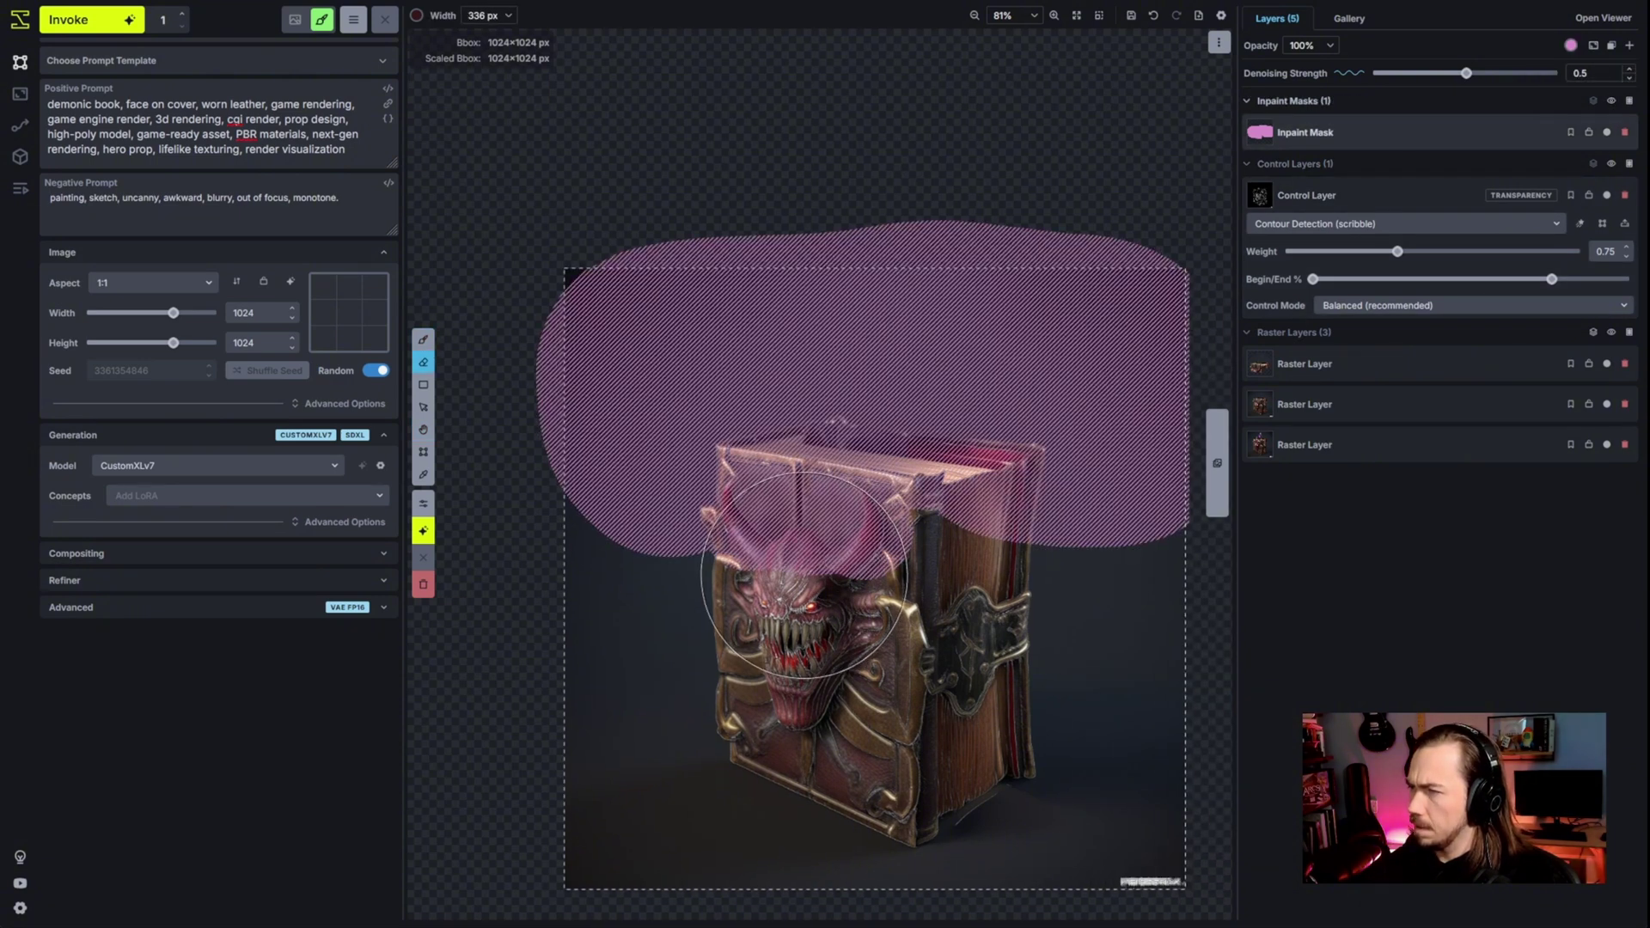
key(bracketright)
key(bracketright)
key(bracketright)
key(bracketright)
drag(1466, 73, 1484, 74)
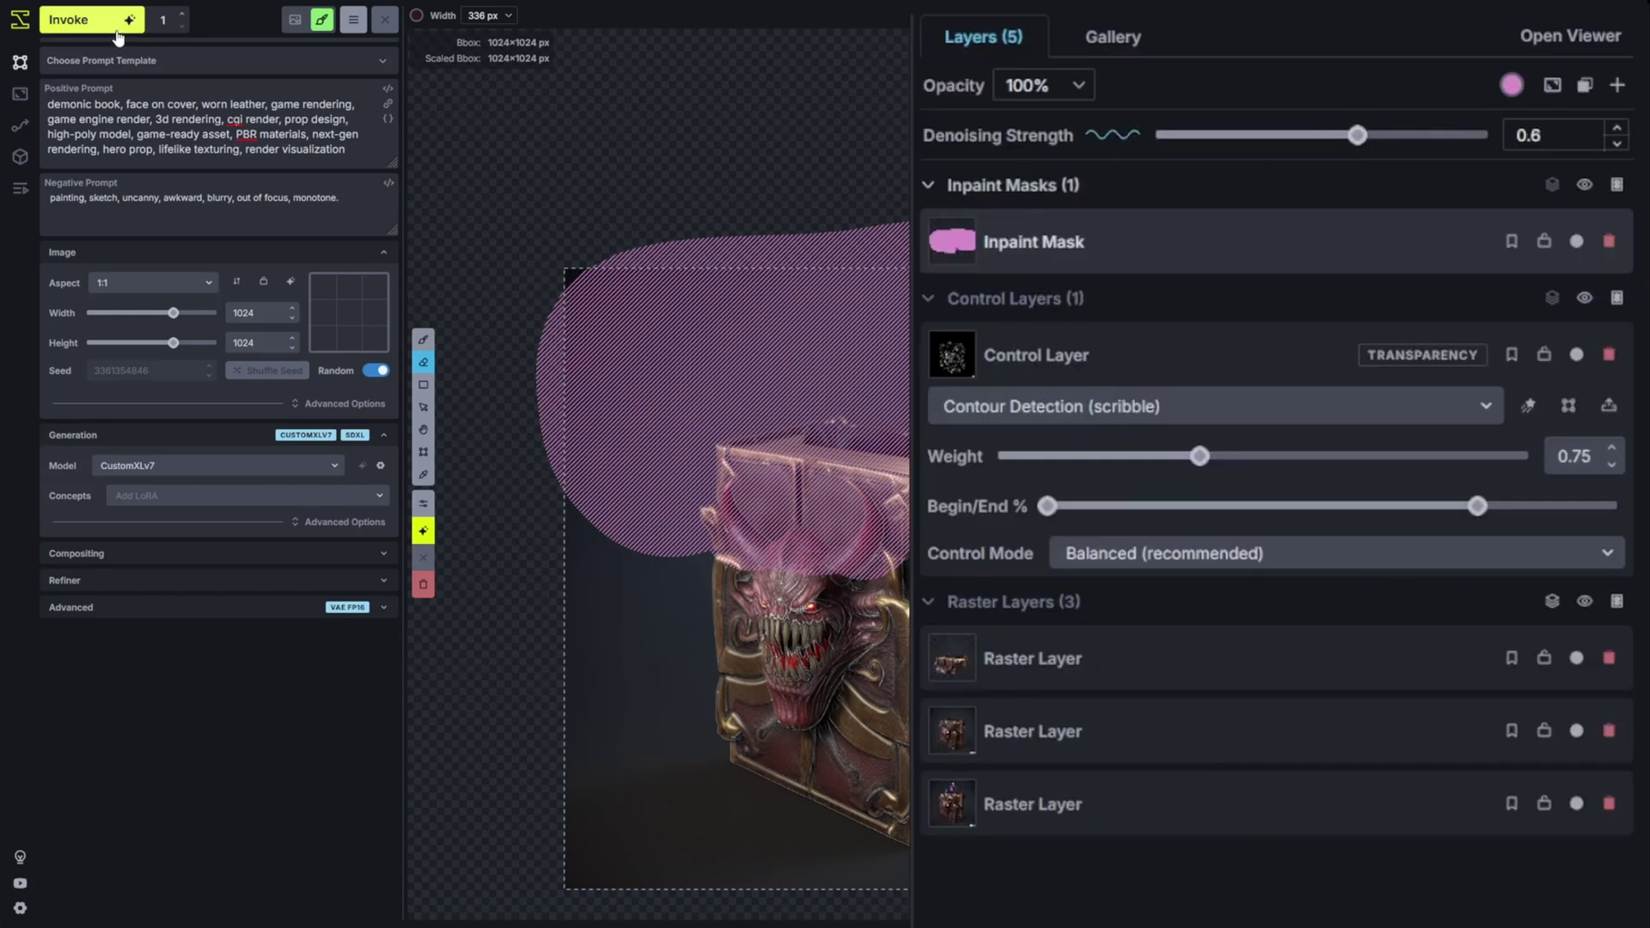
key(ctrl+Return)
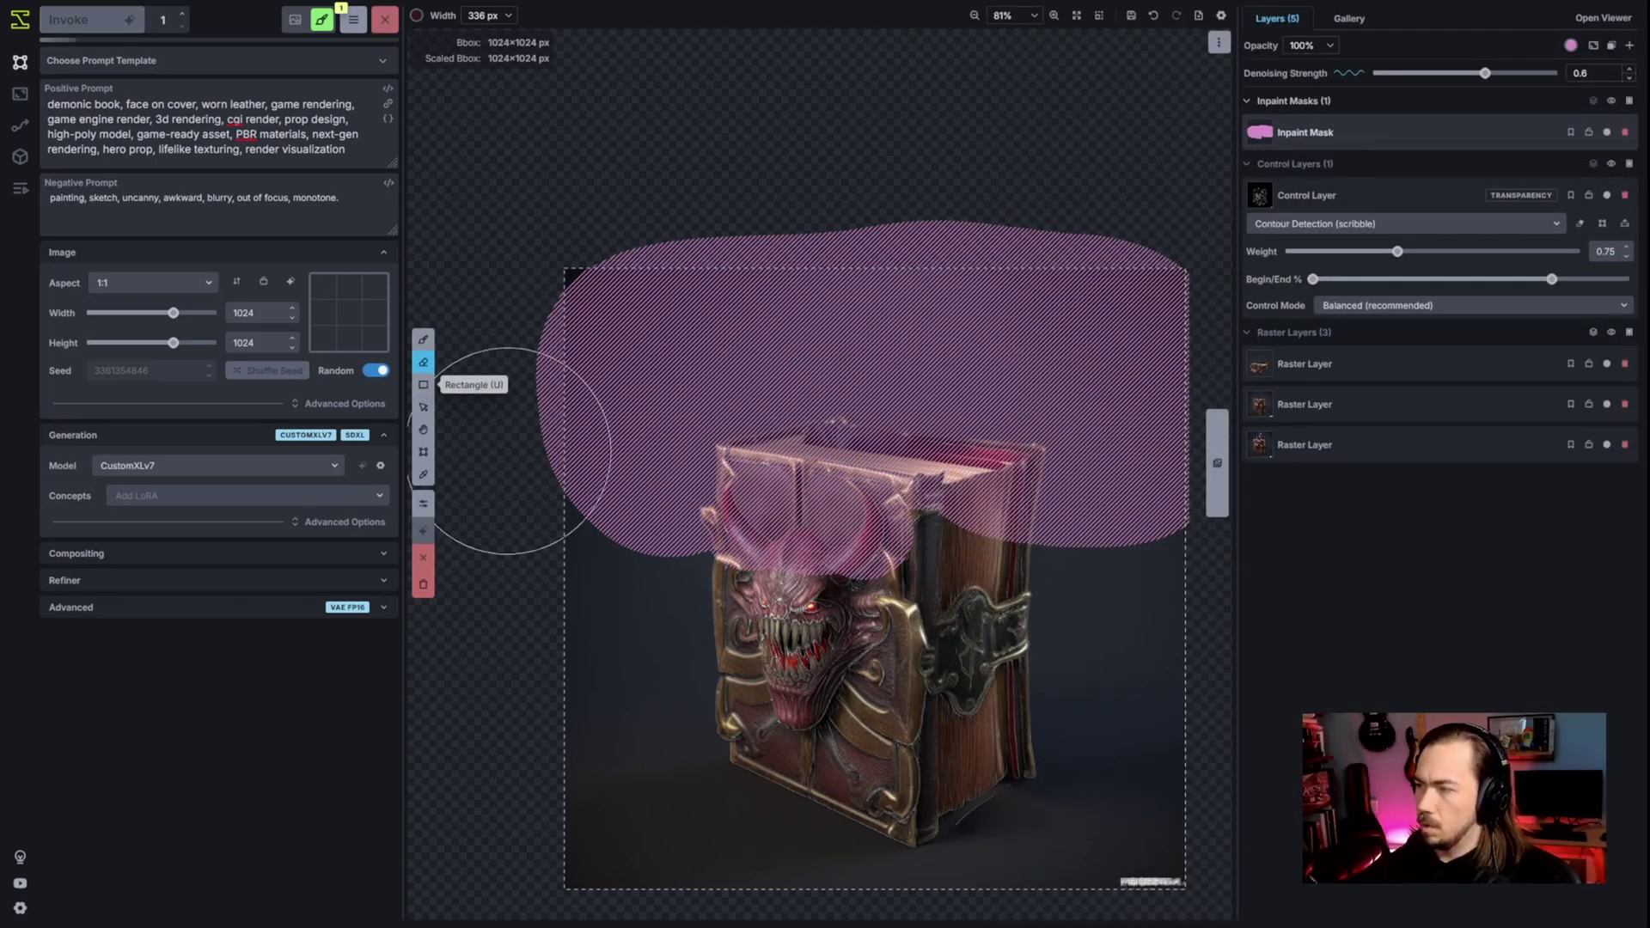
scroll(819, 598, up, 2)
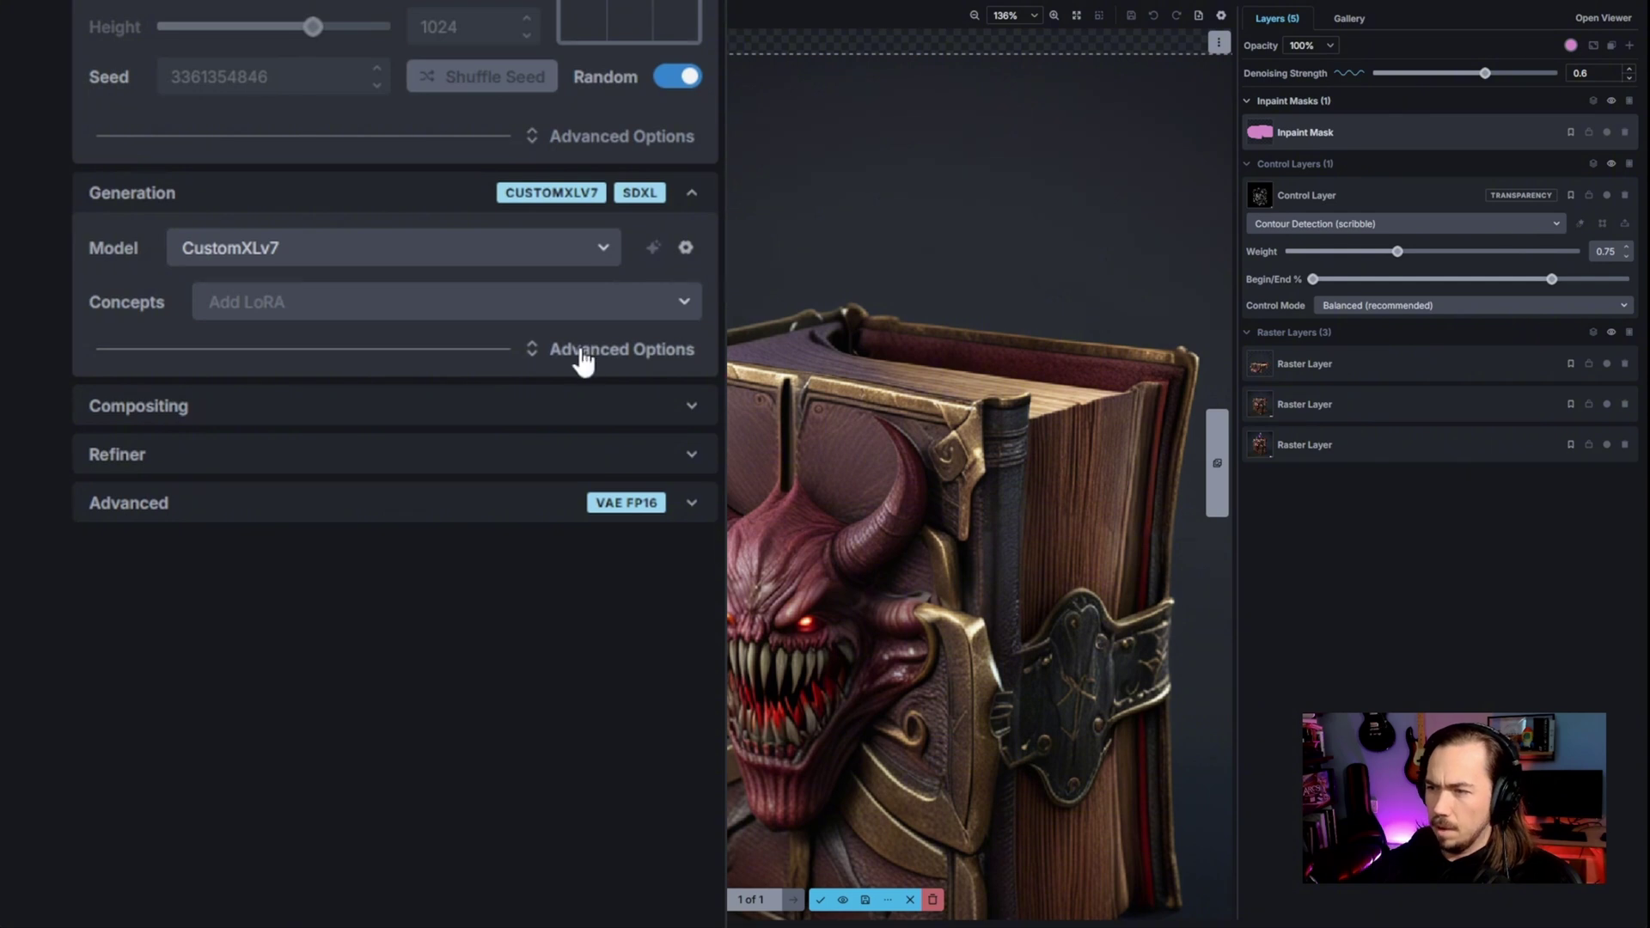
- Change the generation scheduler from the advanced options to KDPM 2
click(320, 524)
click(279, 552)
scroll(487, 494, down, 5)
scroll(467, 663, up, 3)
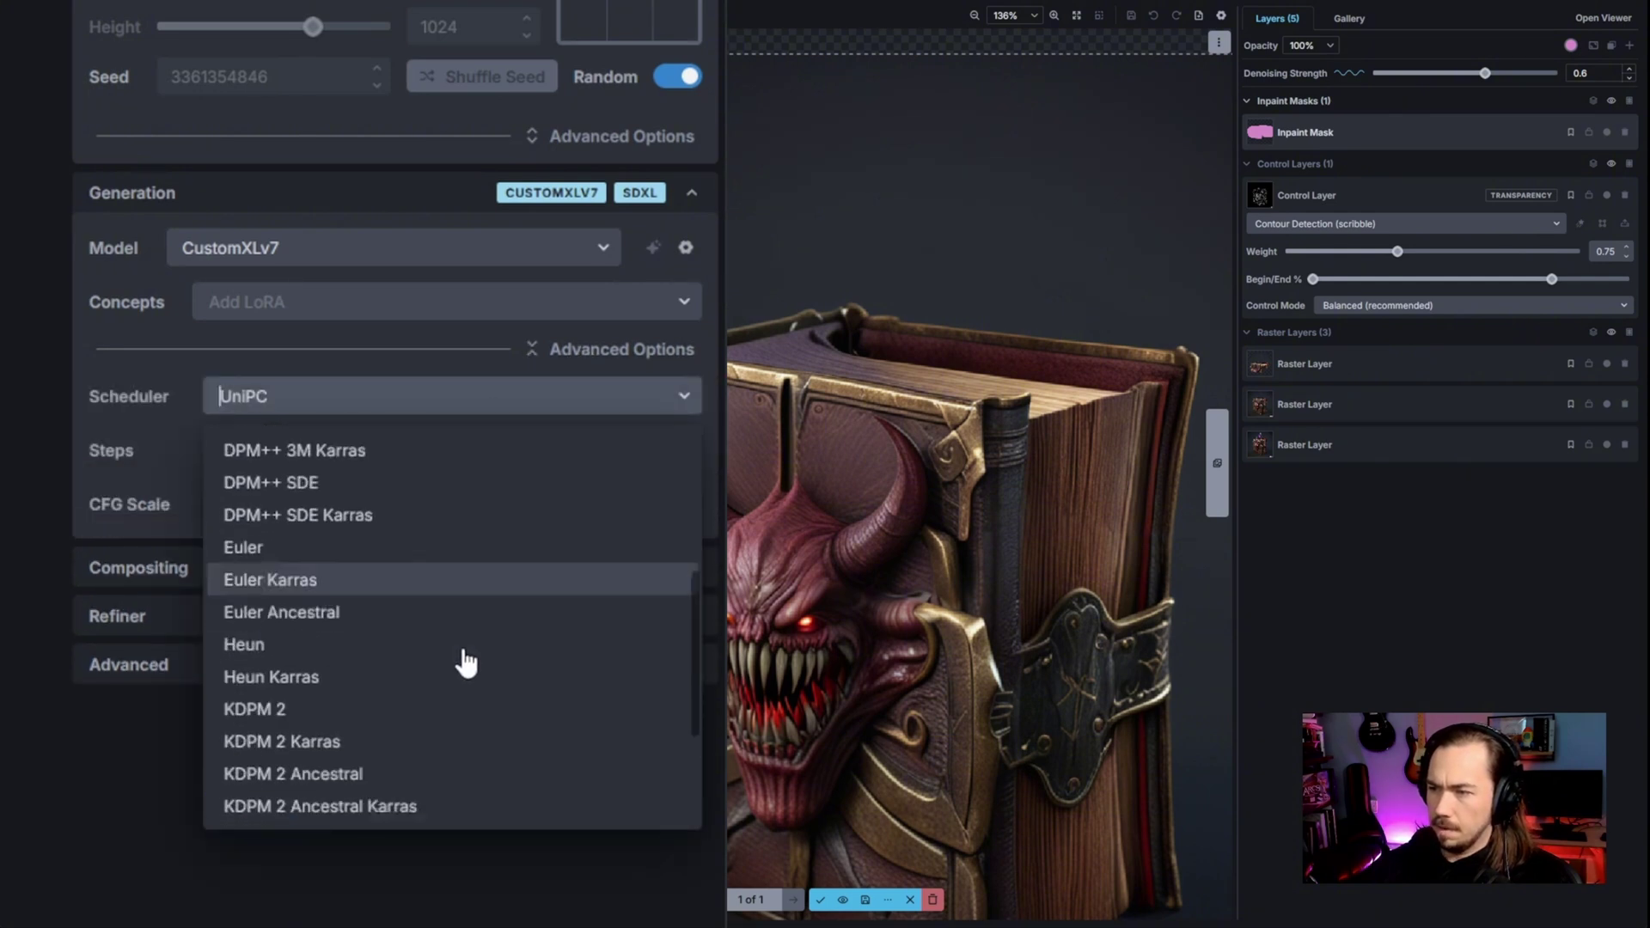
scroll(464, 663, down, 1)
click(324, 674)
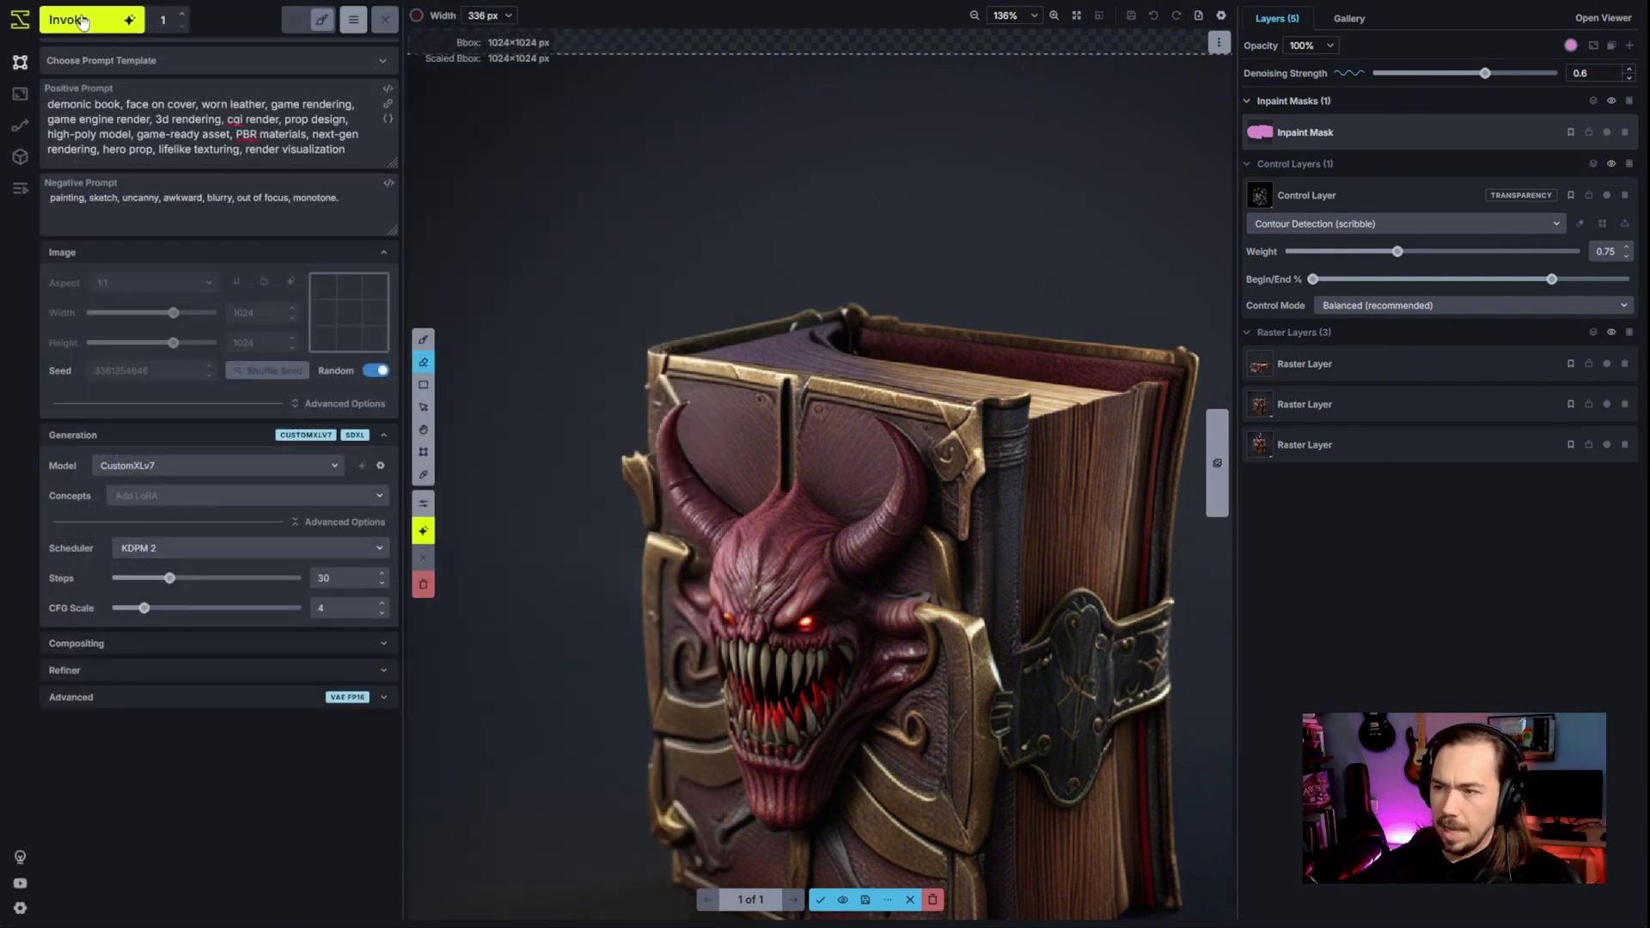
- Generate another variation of the masked area and accept it onto the canvas
click(68, 19)
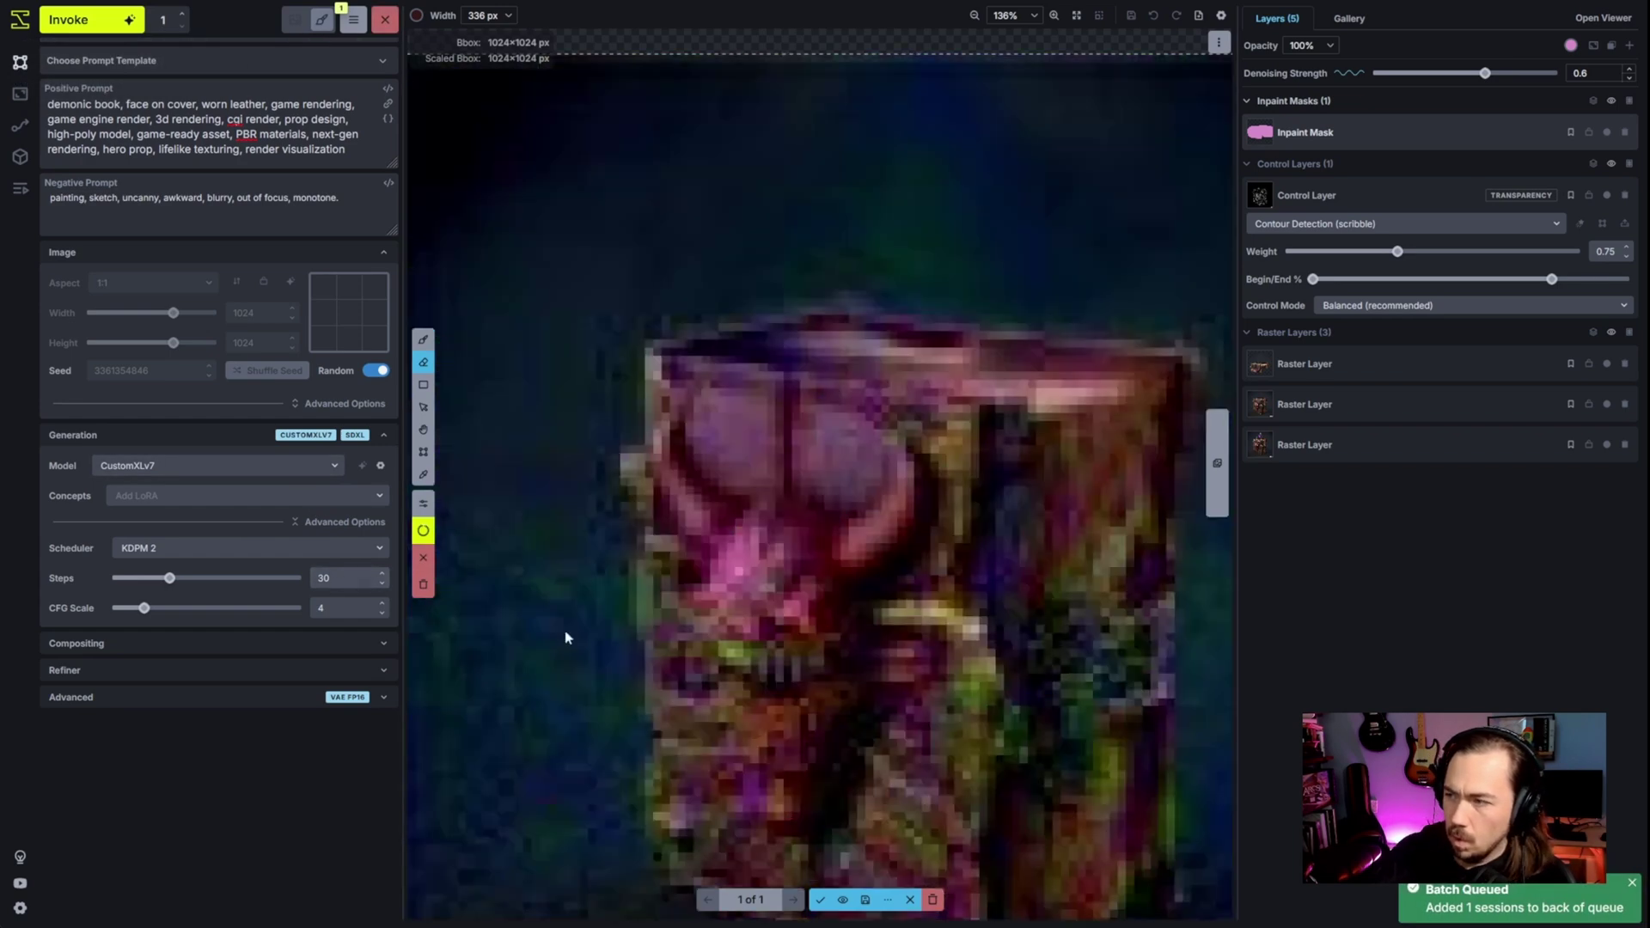
scroll(907, 558, down, 2)
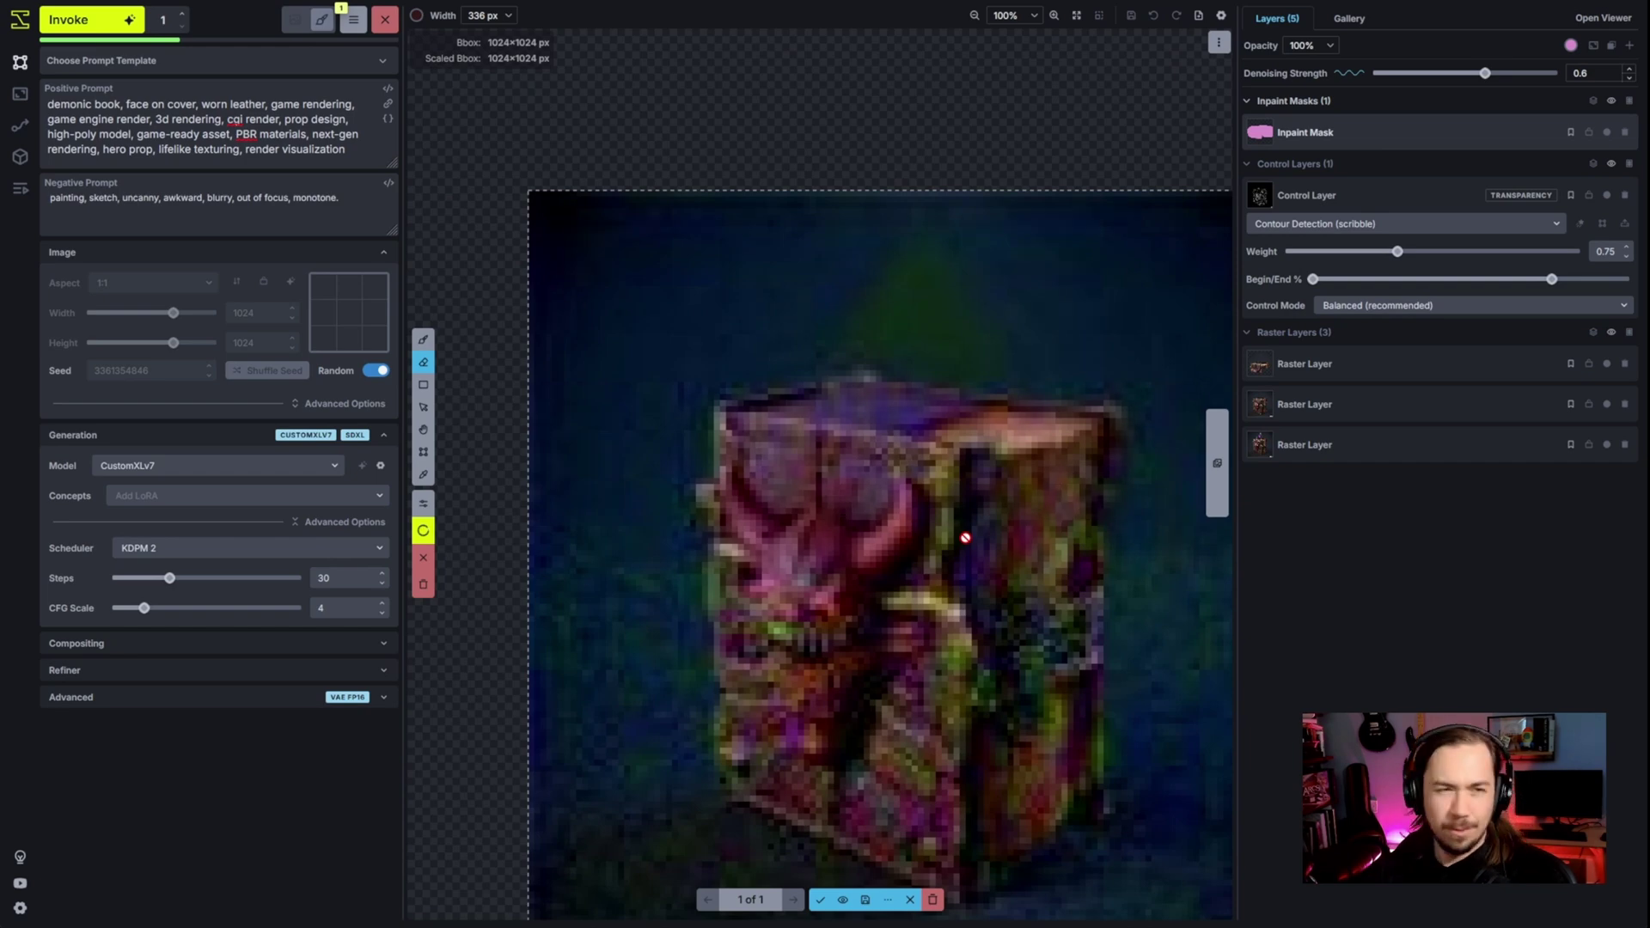
scroll(959, 530, down, 2)
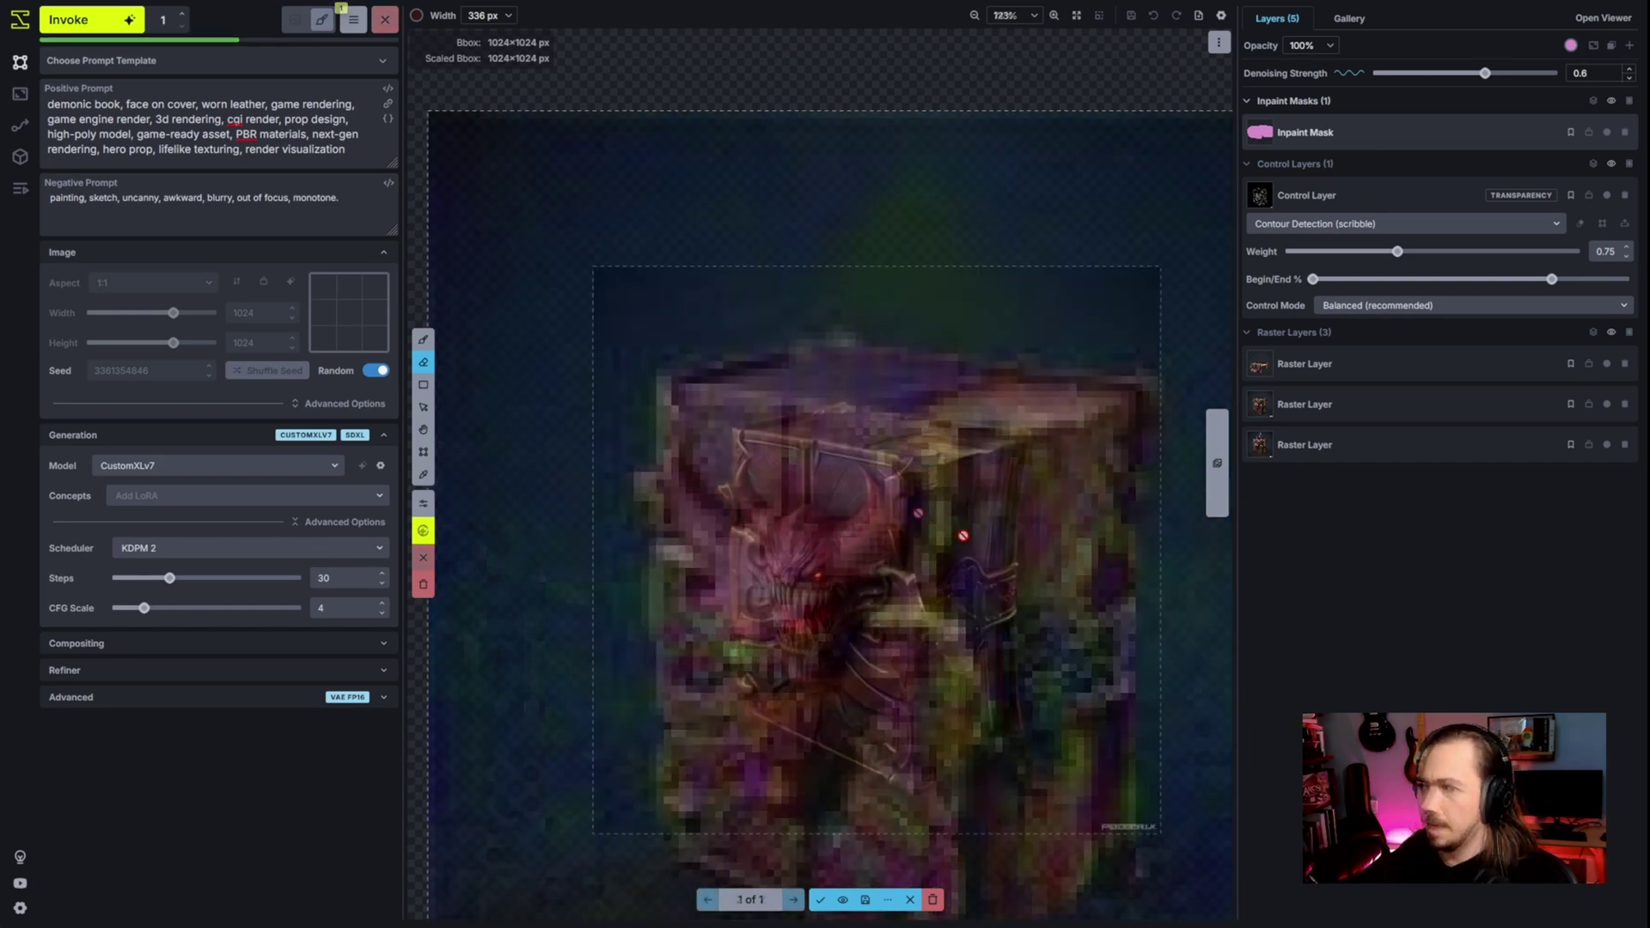
scroll(946, 478, up, 1)
key(Return)
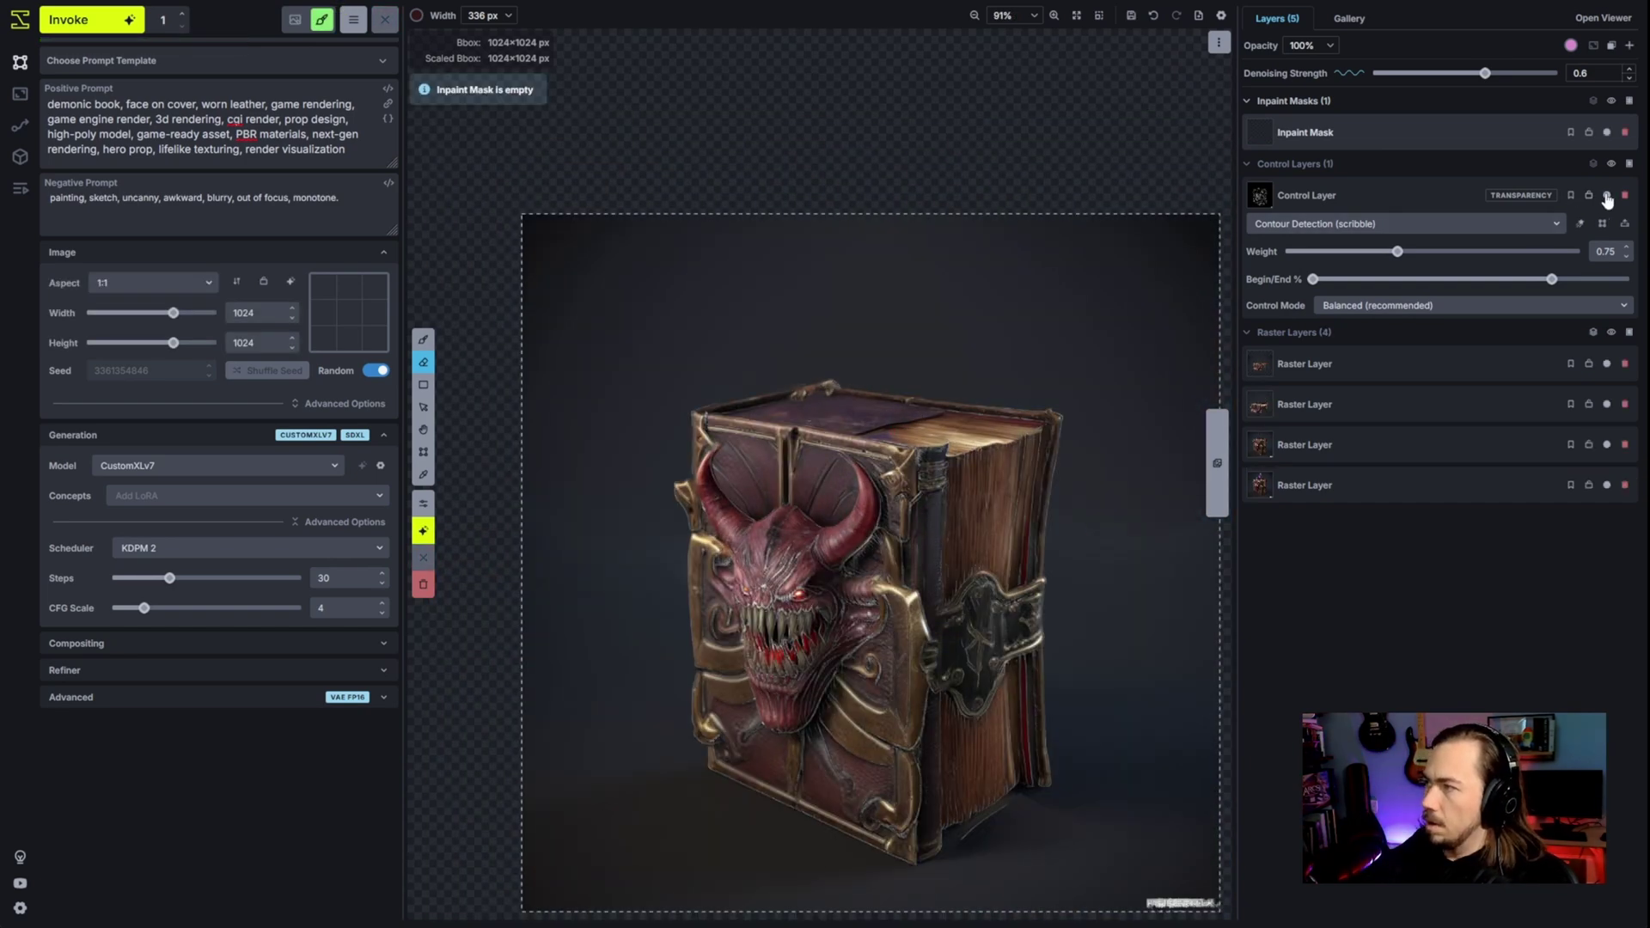
- Disable the contour control layer and sample the brown page colour from the book's top, with the top raster layer selected
click(1607, 197)
scroll(987, 250, up, 2)
click(1300, 364)
key(i)
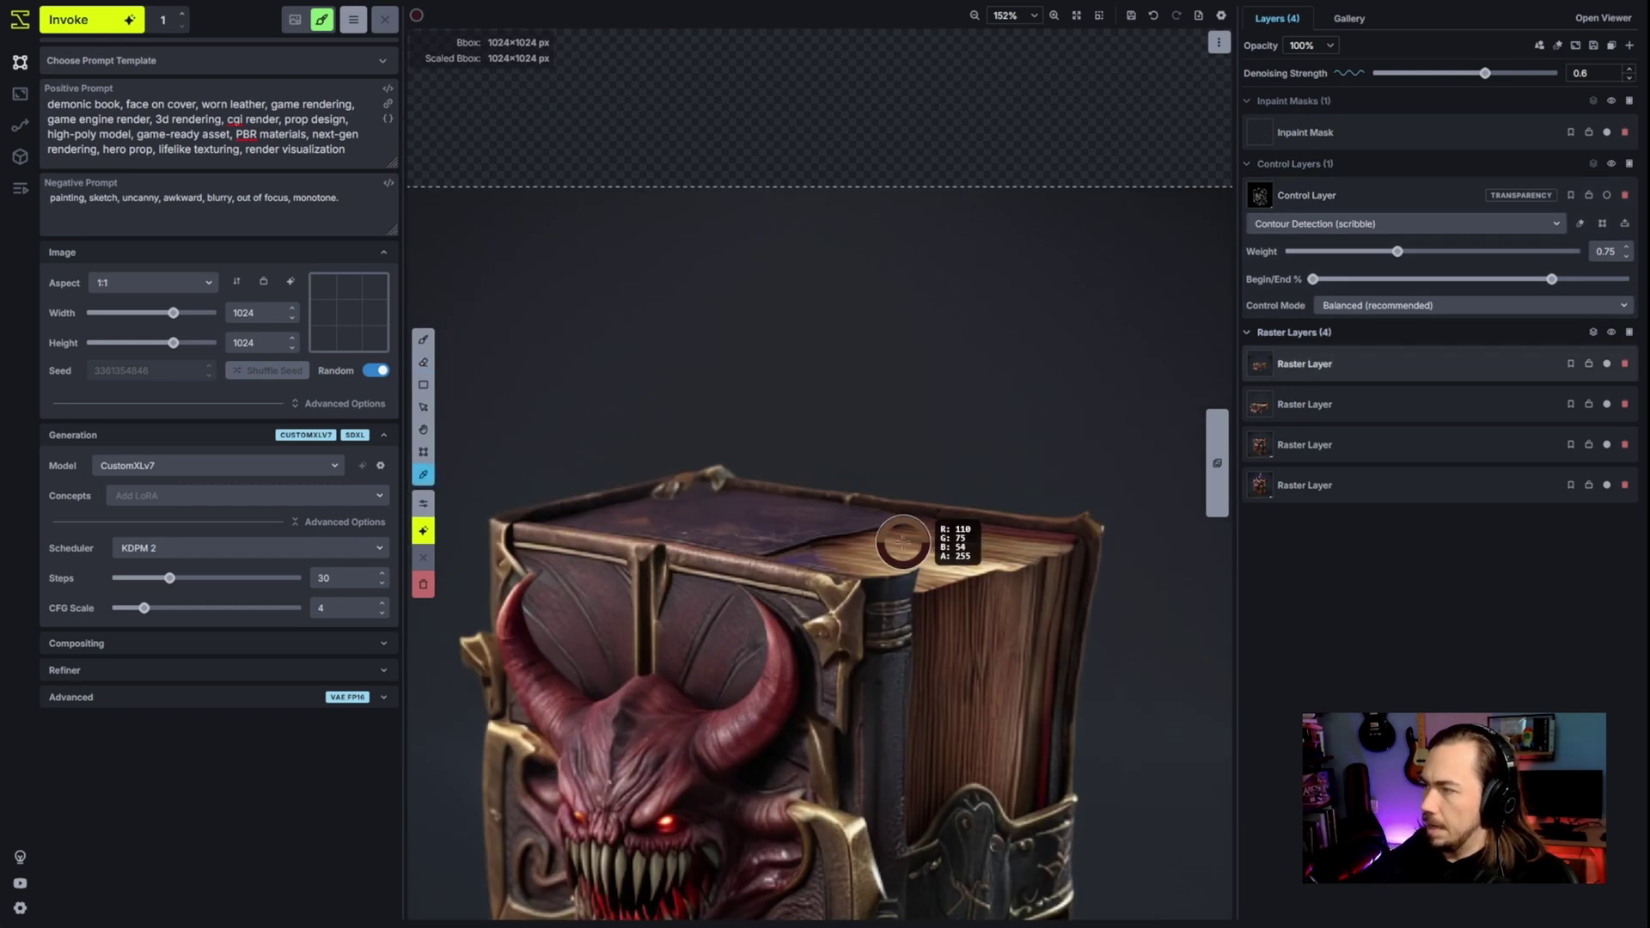
click(903, 542)
- Paint the purple area on the book's top with page-brown brush strokes and add a lighter tan streak across it
key(b)
scroll(890, 507, up, 2)
scroll(812, 549, down, 3)
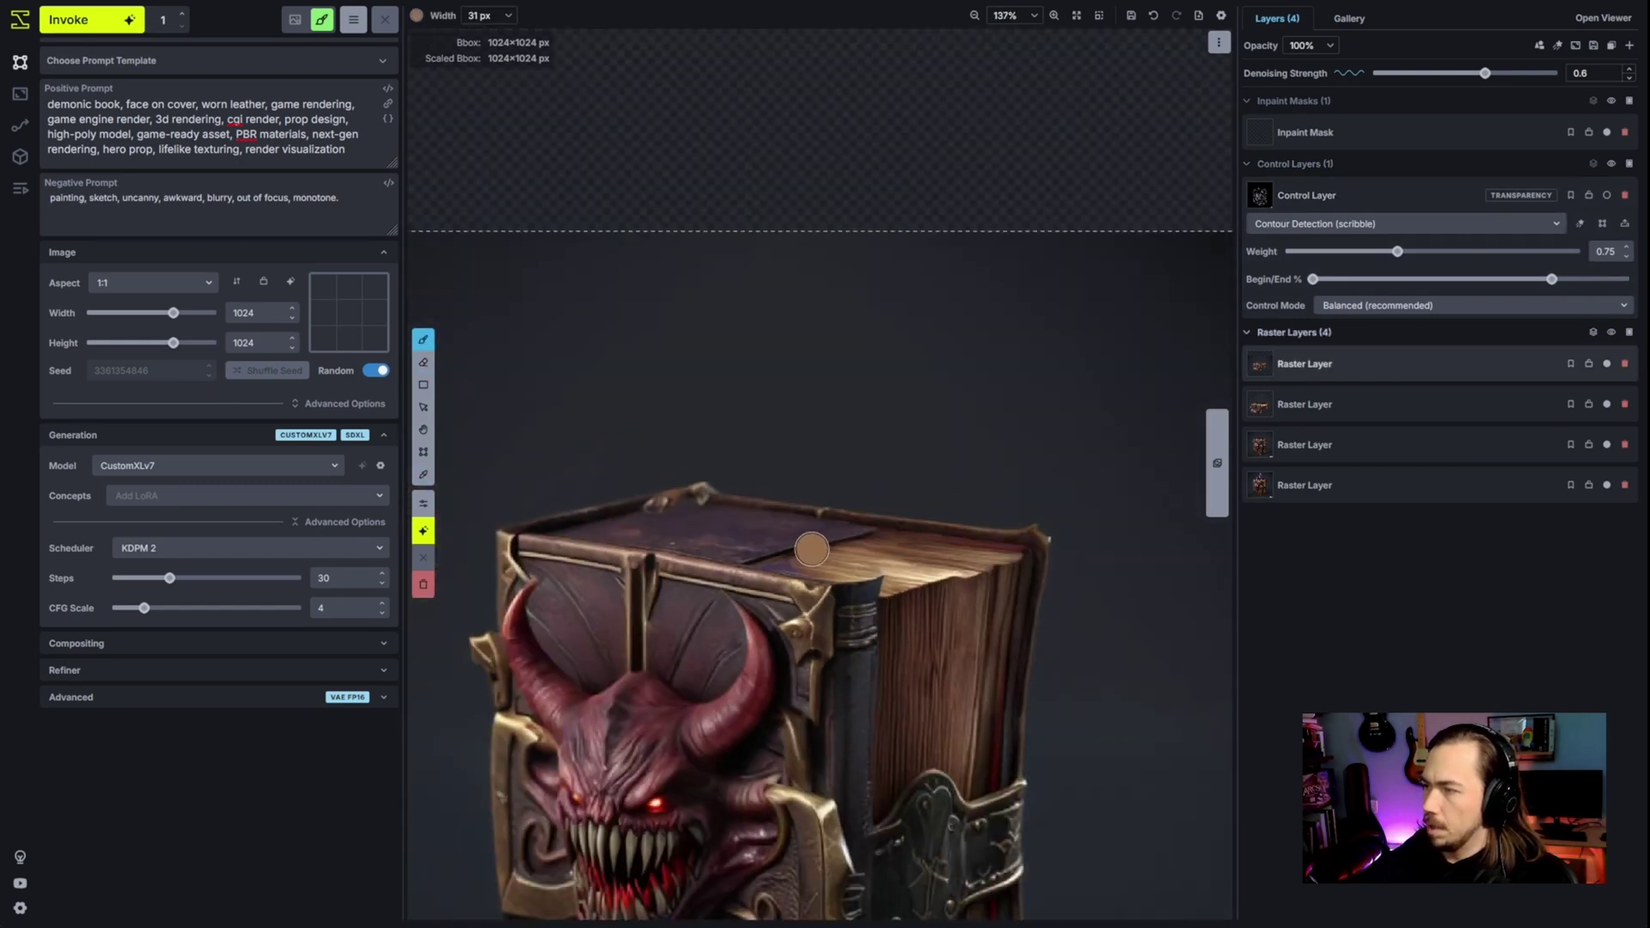
drag(784, 550, 690, 540)
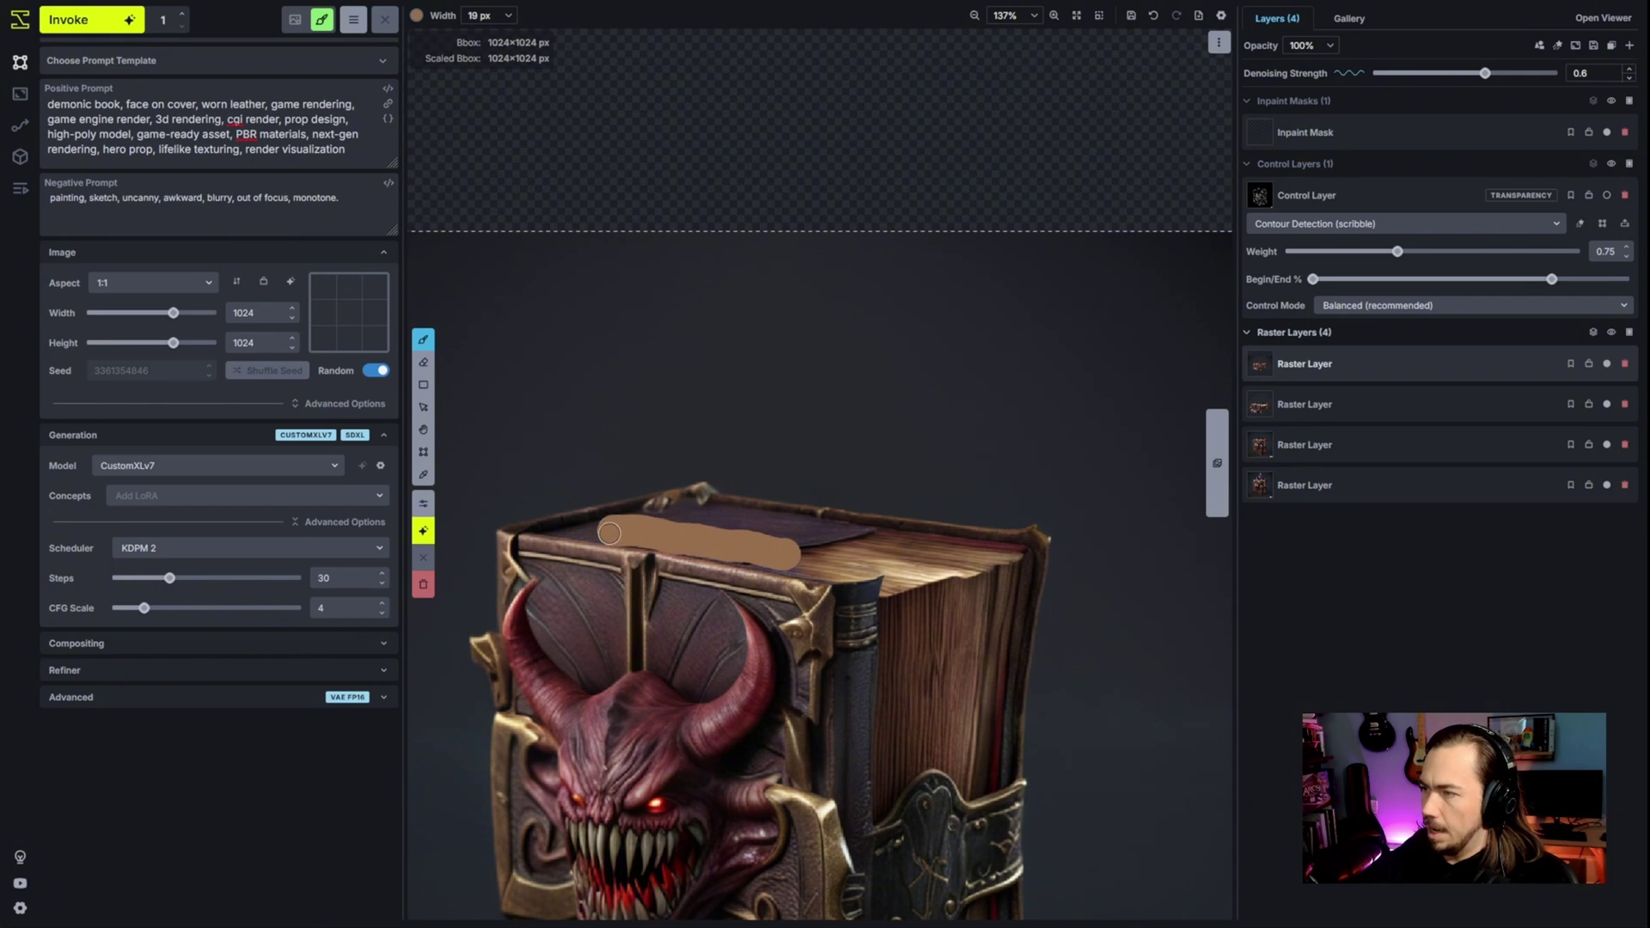
key(bracketright)
drag(680, 512, 705, 540)
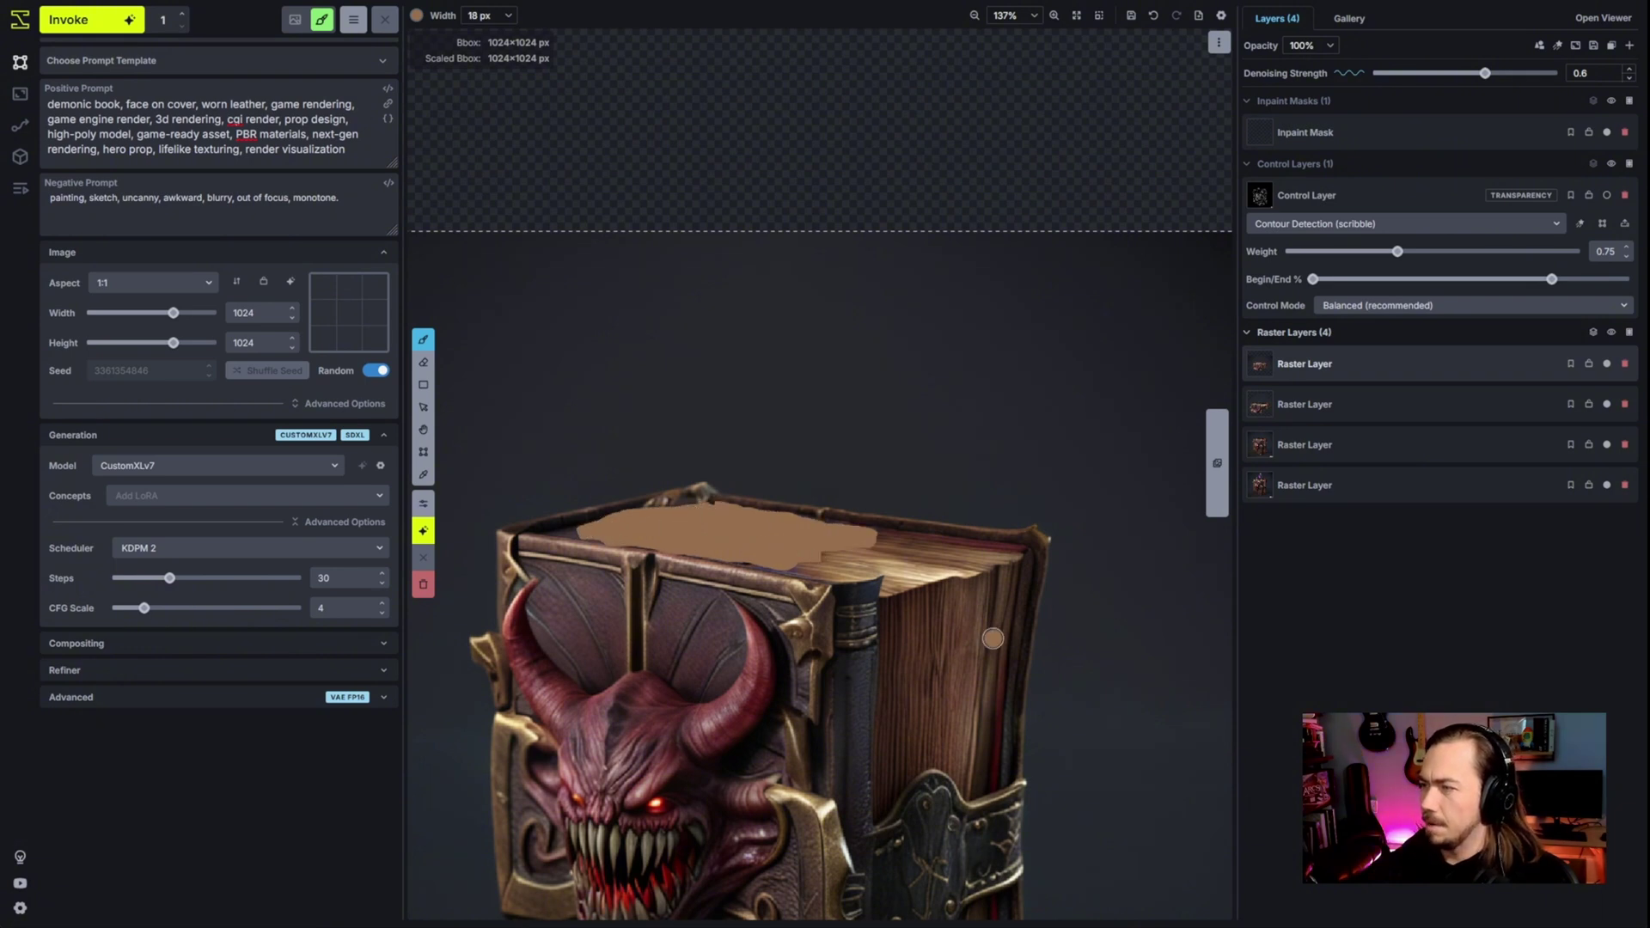
key(bracketright)
key(bracketright)
mouse_move(851, 552)
mouse_down()
mouse_move(617, 518)
mouse_move(737, 522)
mouse_move(878, 556)
mouse_move(751, 543)
mouse_up()
- Mask the repainted pages on the book's top with a 46 px inpaint brush and generate a variation
key(q)
key(bracketright)
key(bracketright)
key(bracketright)
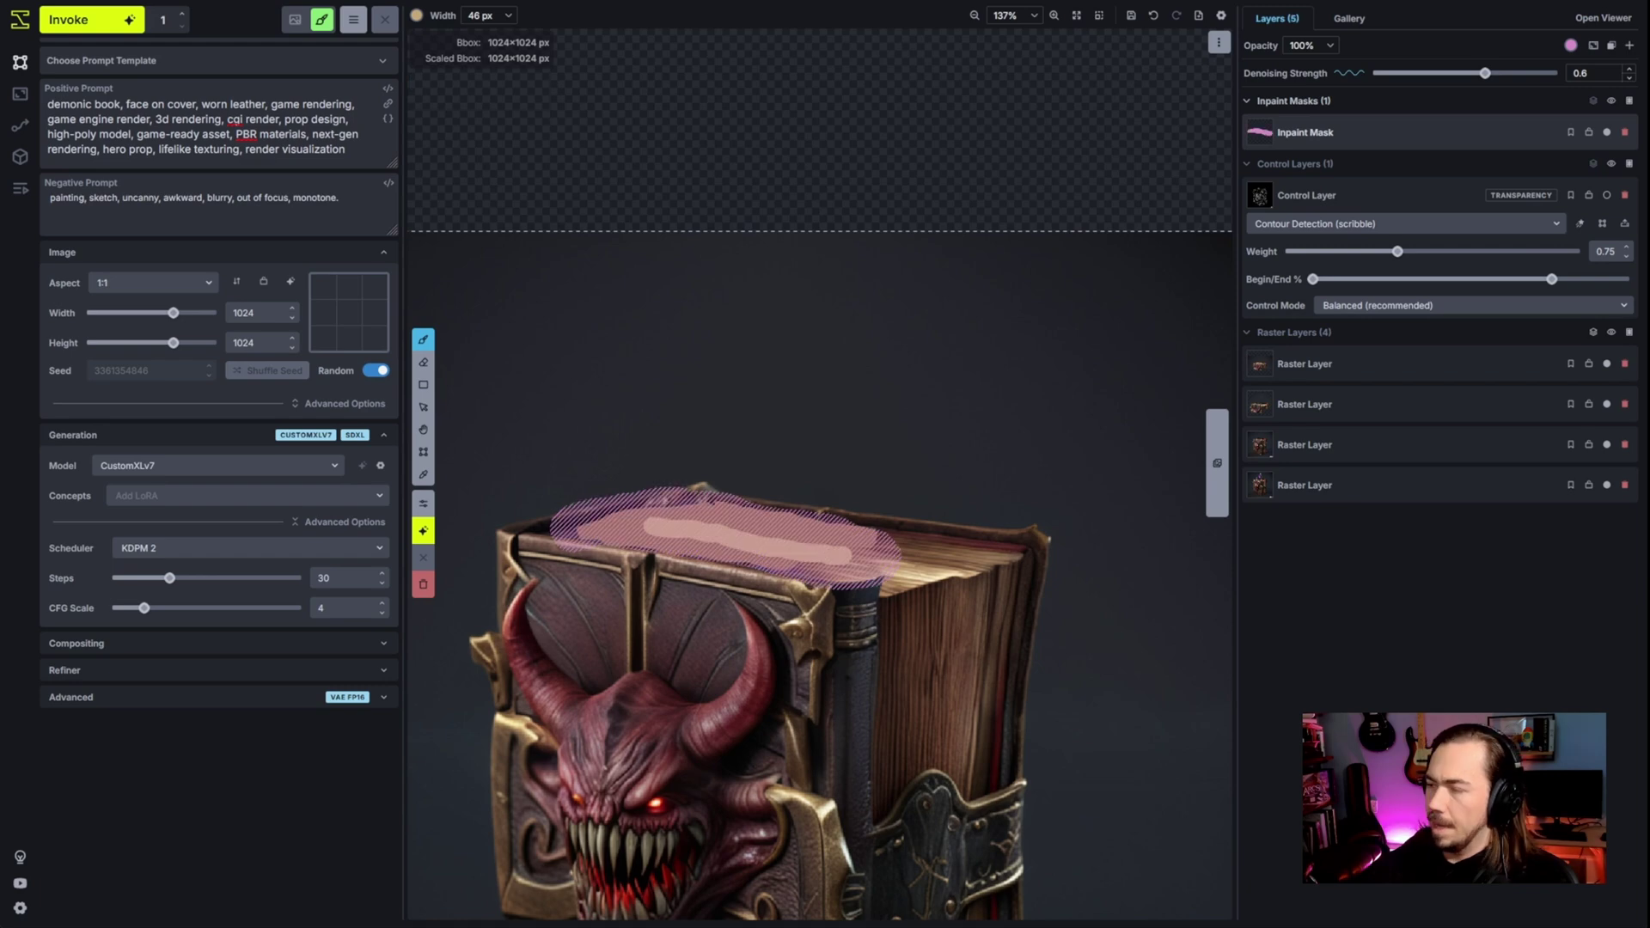
key(ctrl+Return)
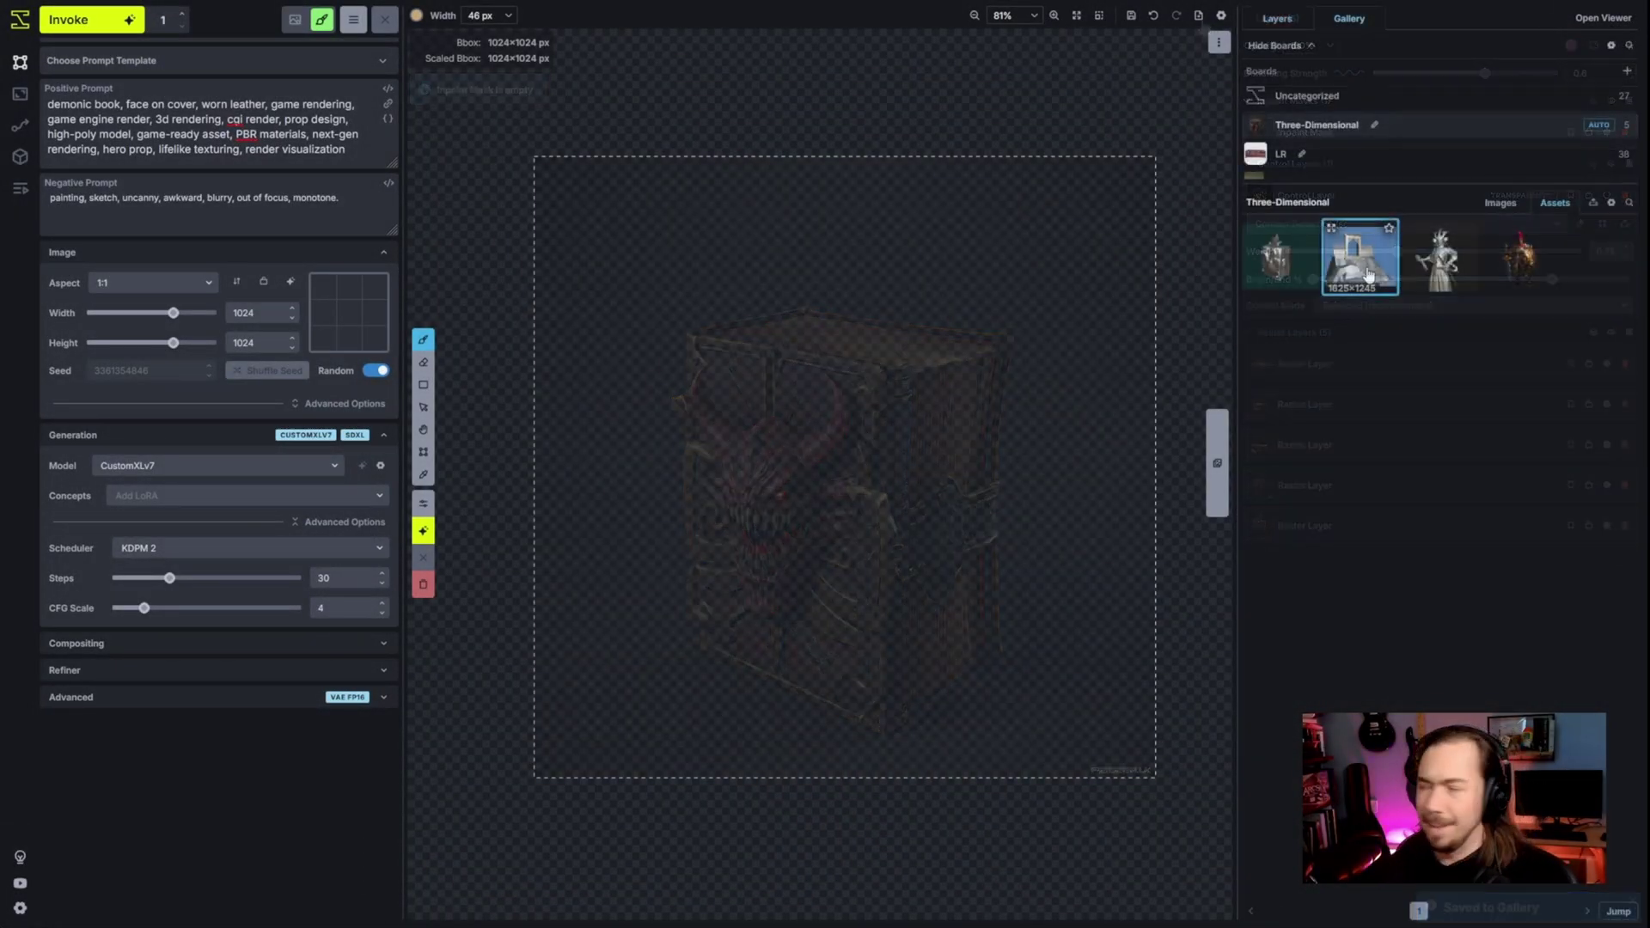
- Place the stone-gate render from the Three-Dimensional assets on the empty canvas and position it around the generation box
drag(1366, 275, 1042, 456)
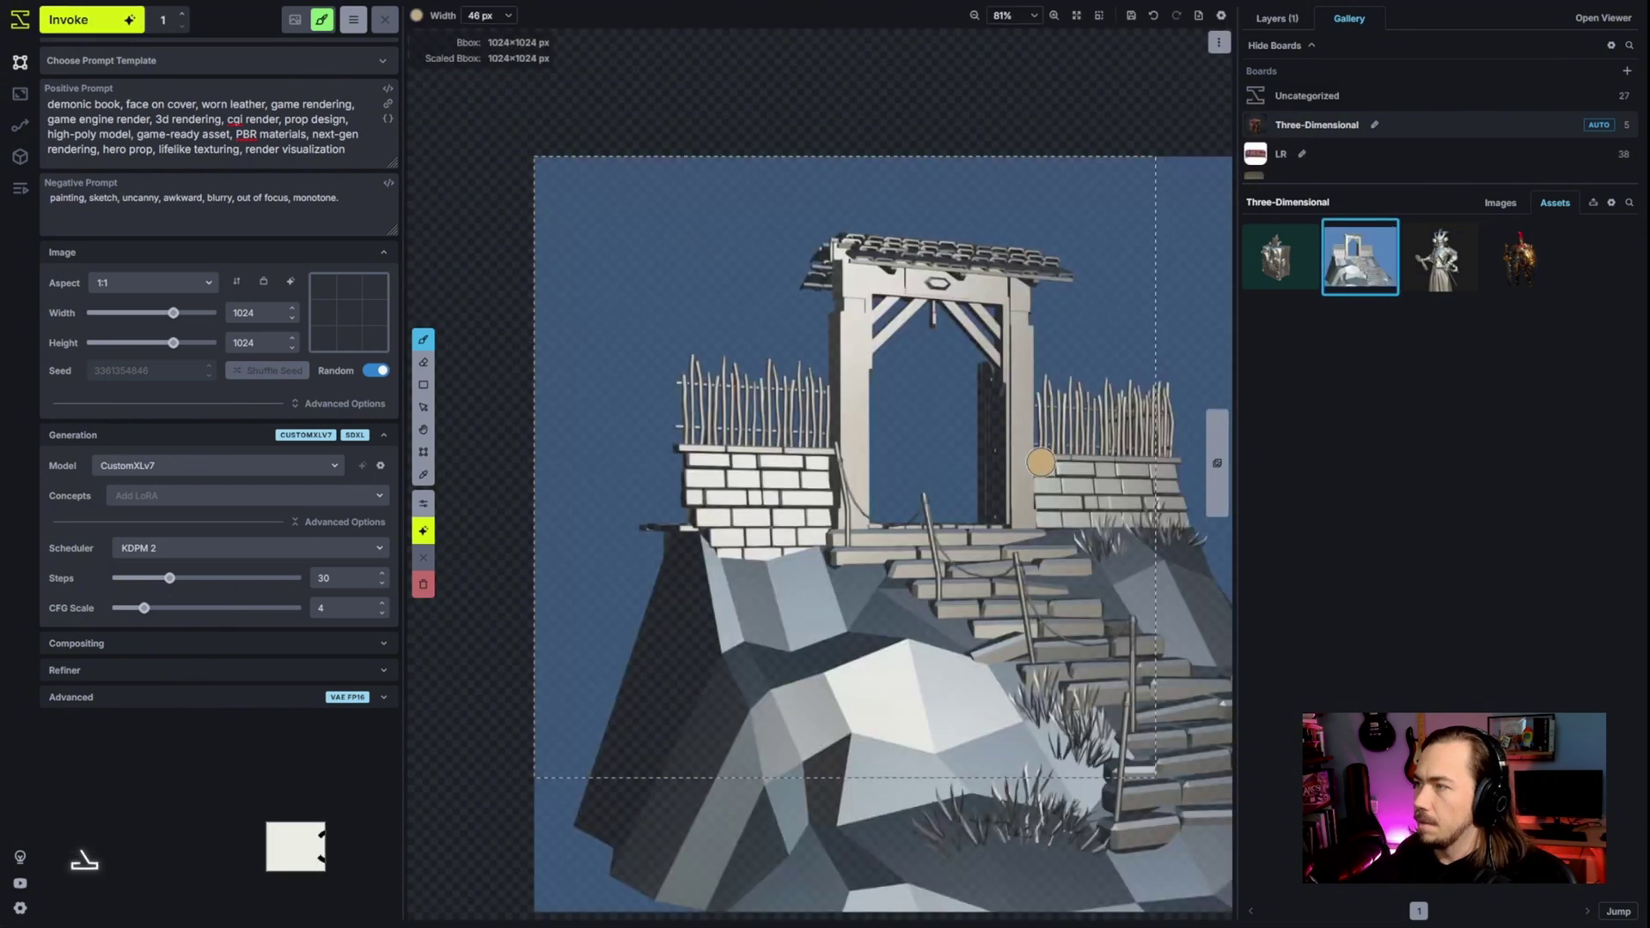
key(v)
drag(1076, 678, 1003, 642)
key(shift+t)
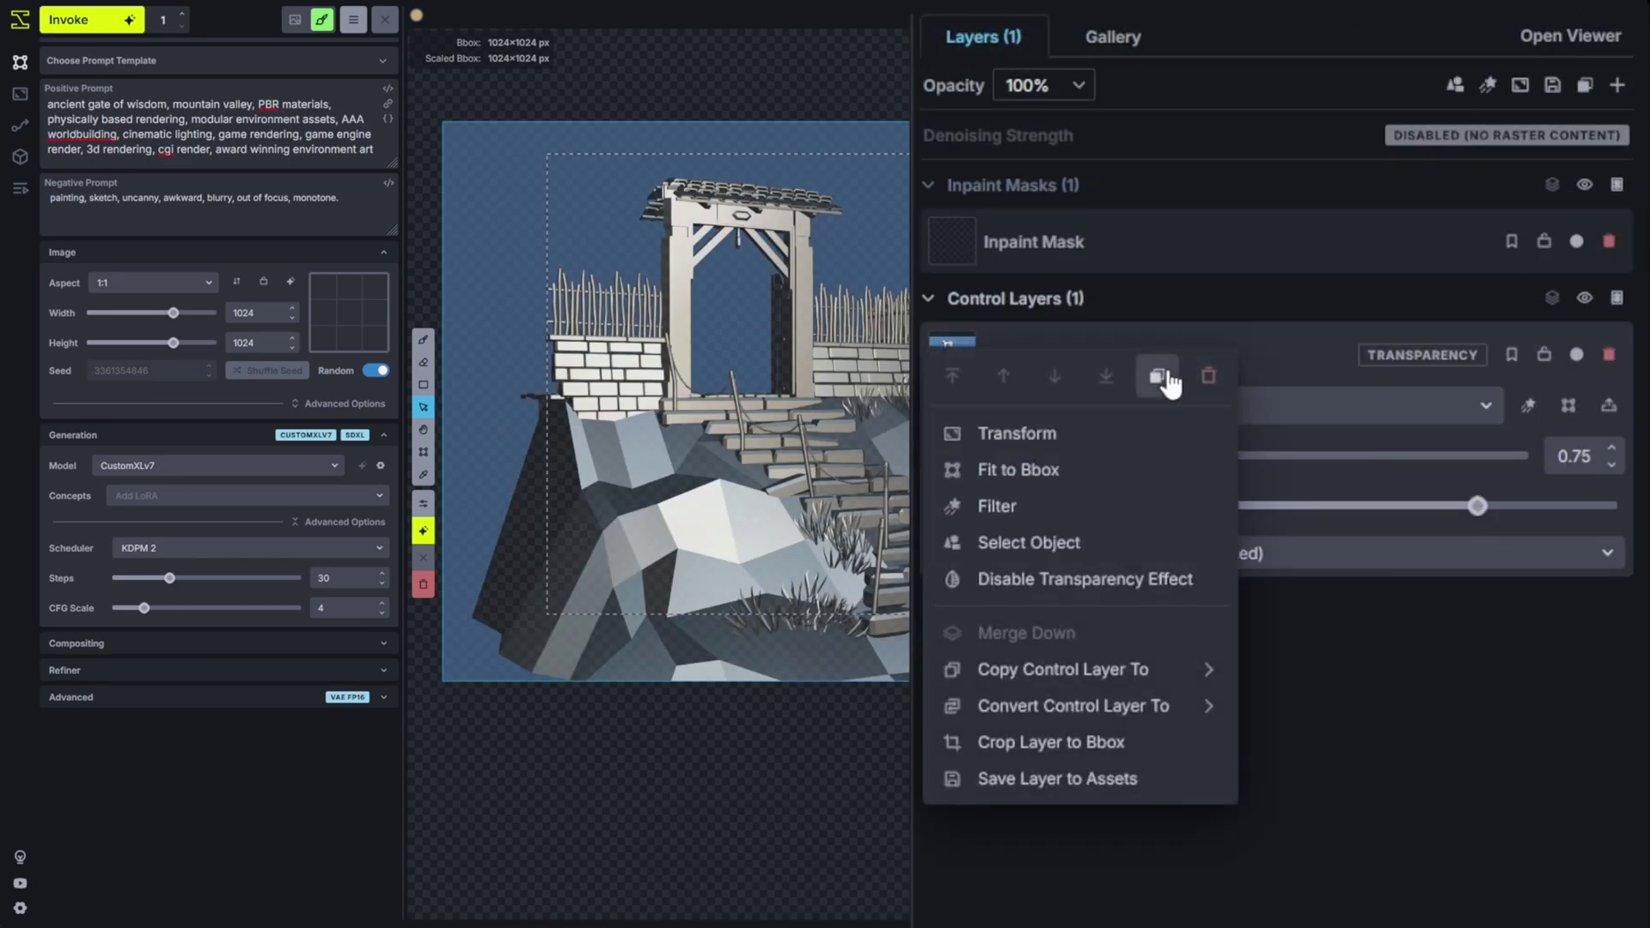
- Duplicate the gate control layer and apply the Depth Anything filter with the Small v2 model to the lower copy
click(1164, 372)
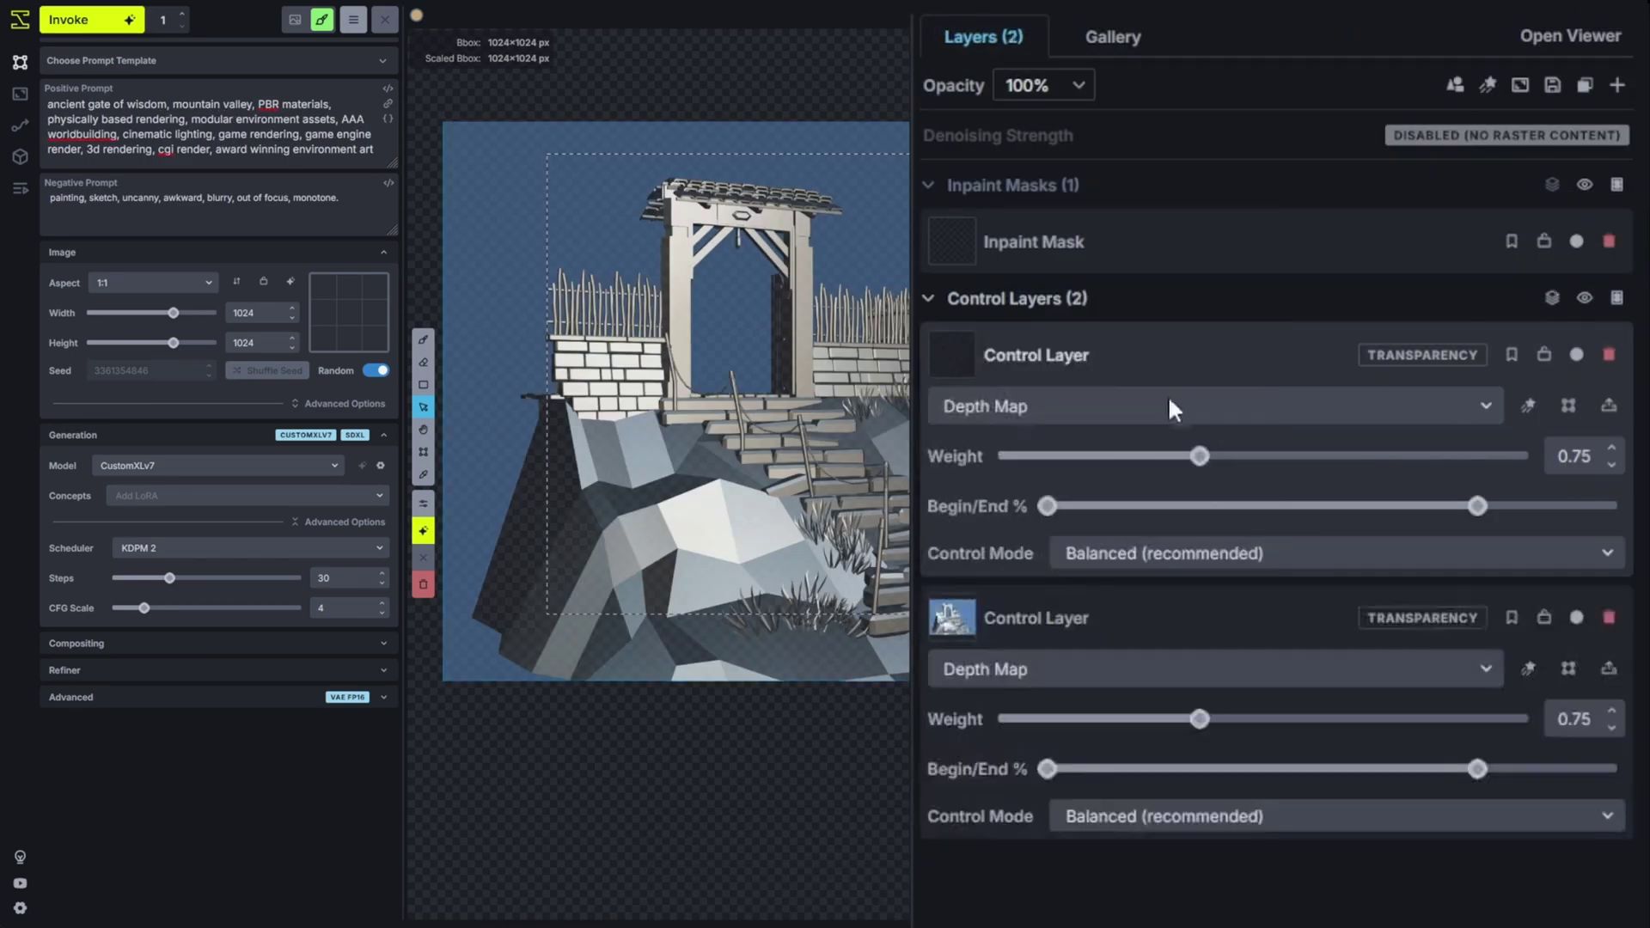
click(1528, 669)
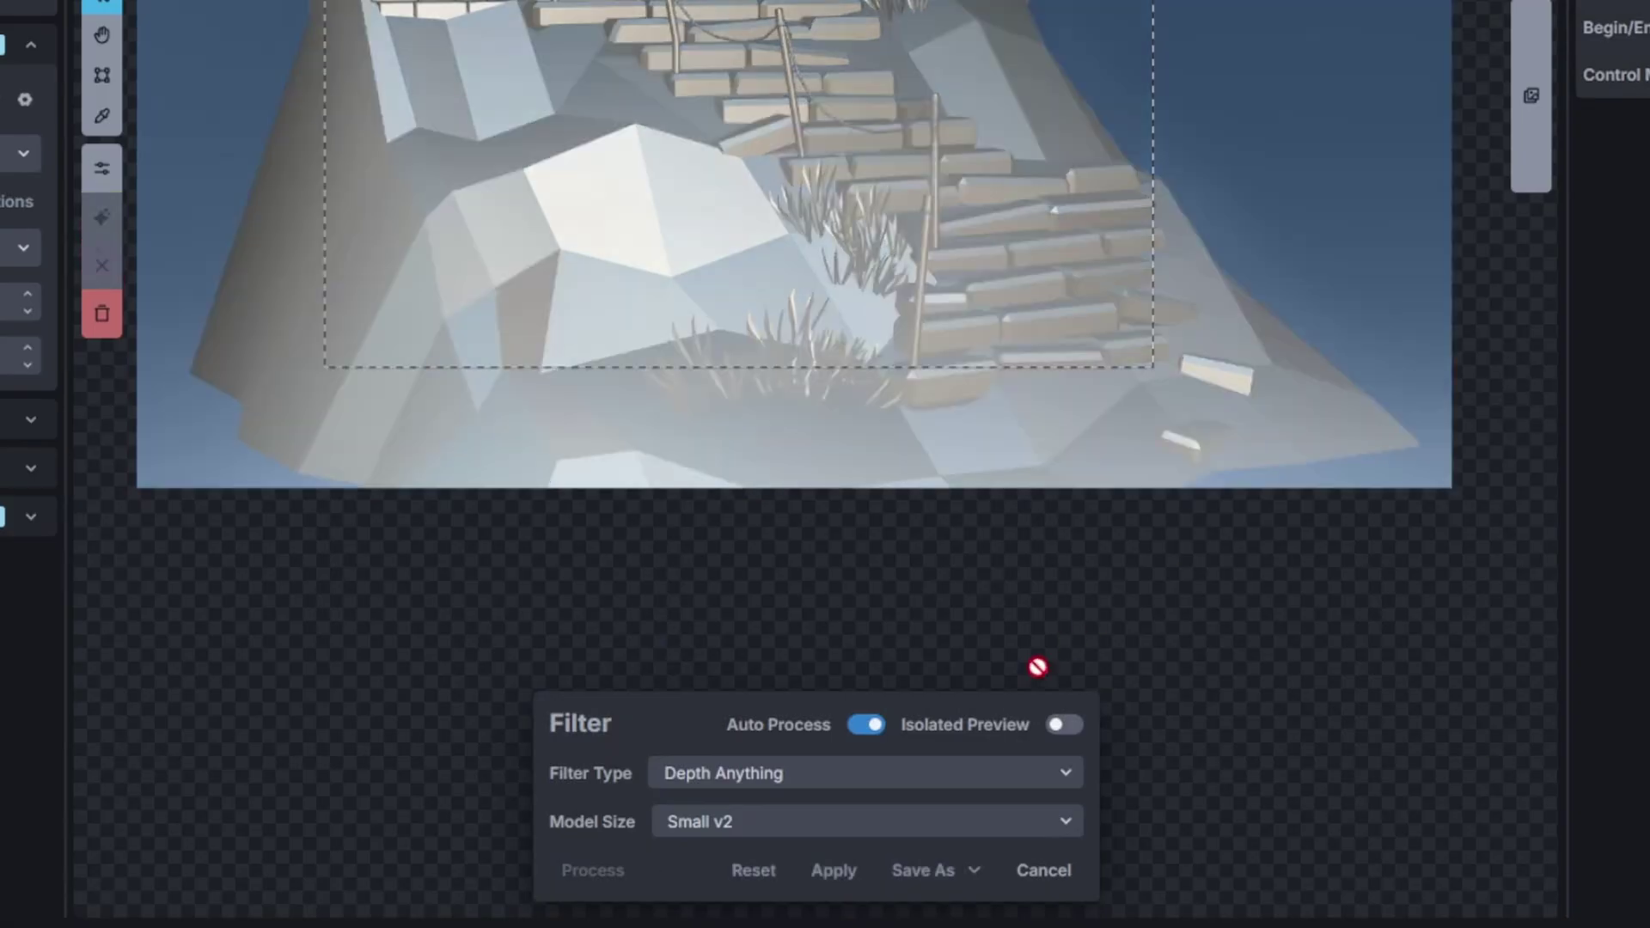
click(833, 870)
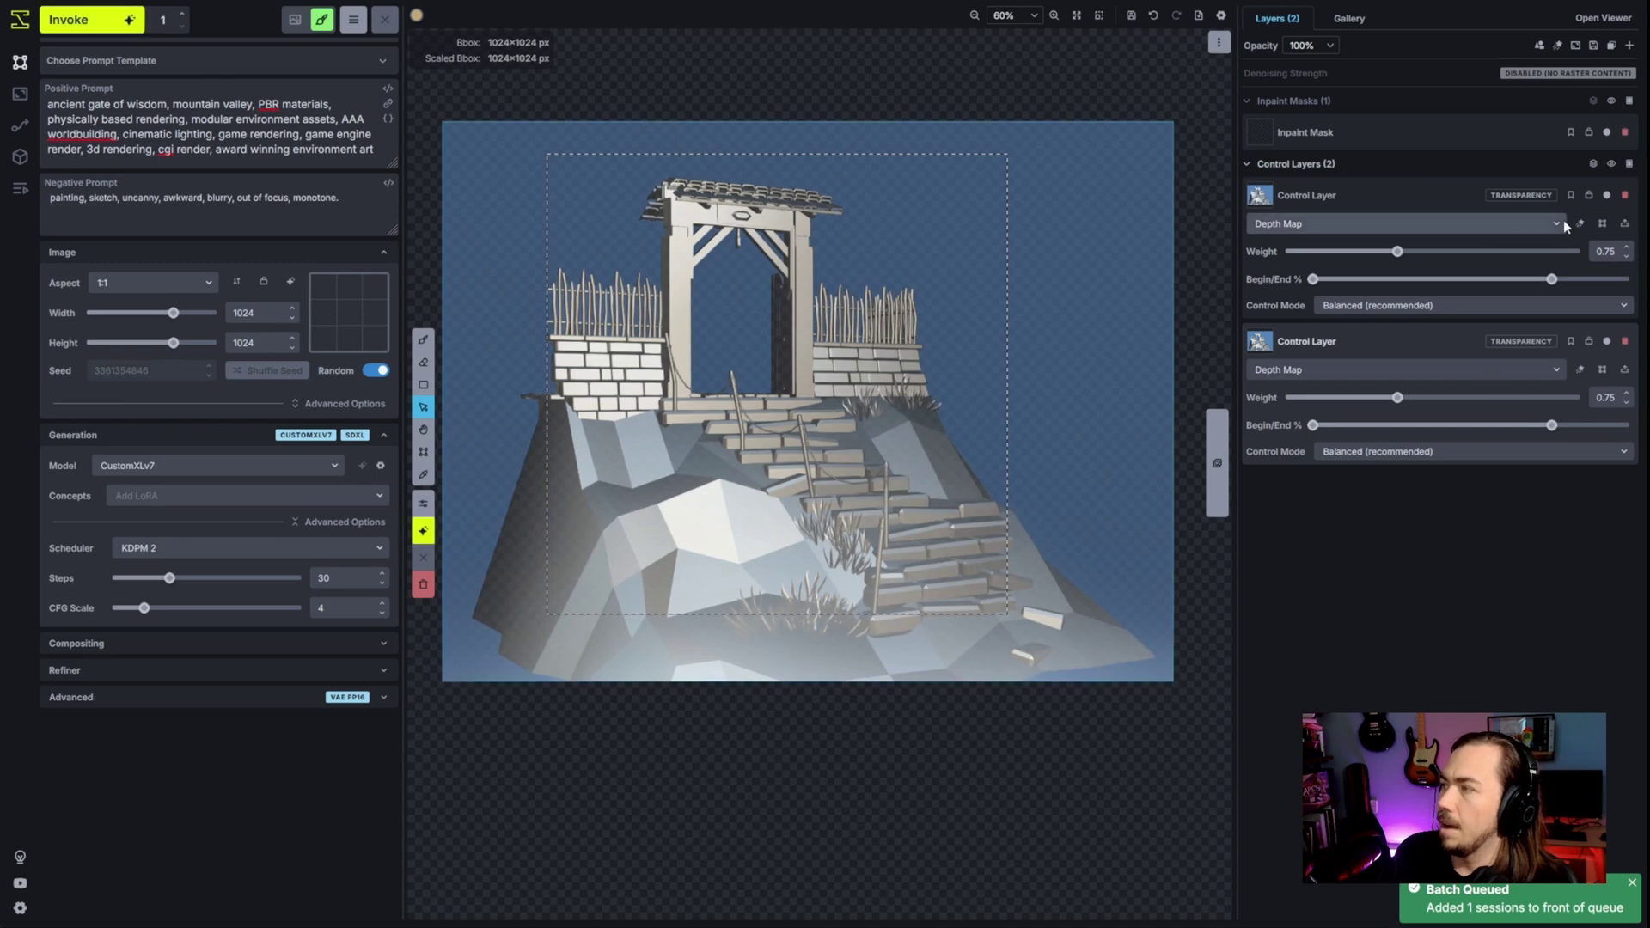
- Set the upper control layer to Contour Detection (scribble) and apply the Lineart Edge Detection filter to it
click(1580, 225)
click(825, 841)
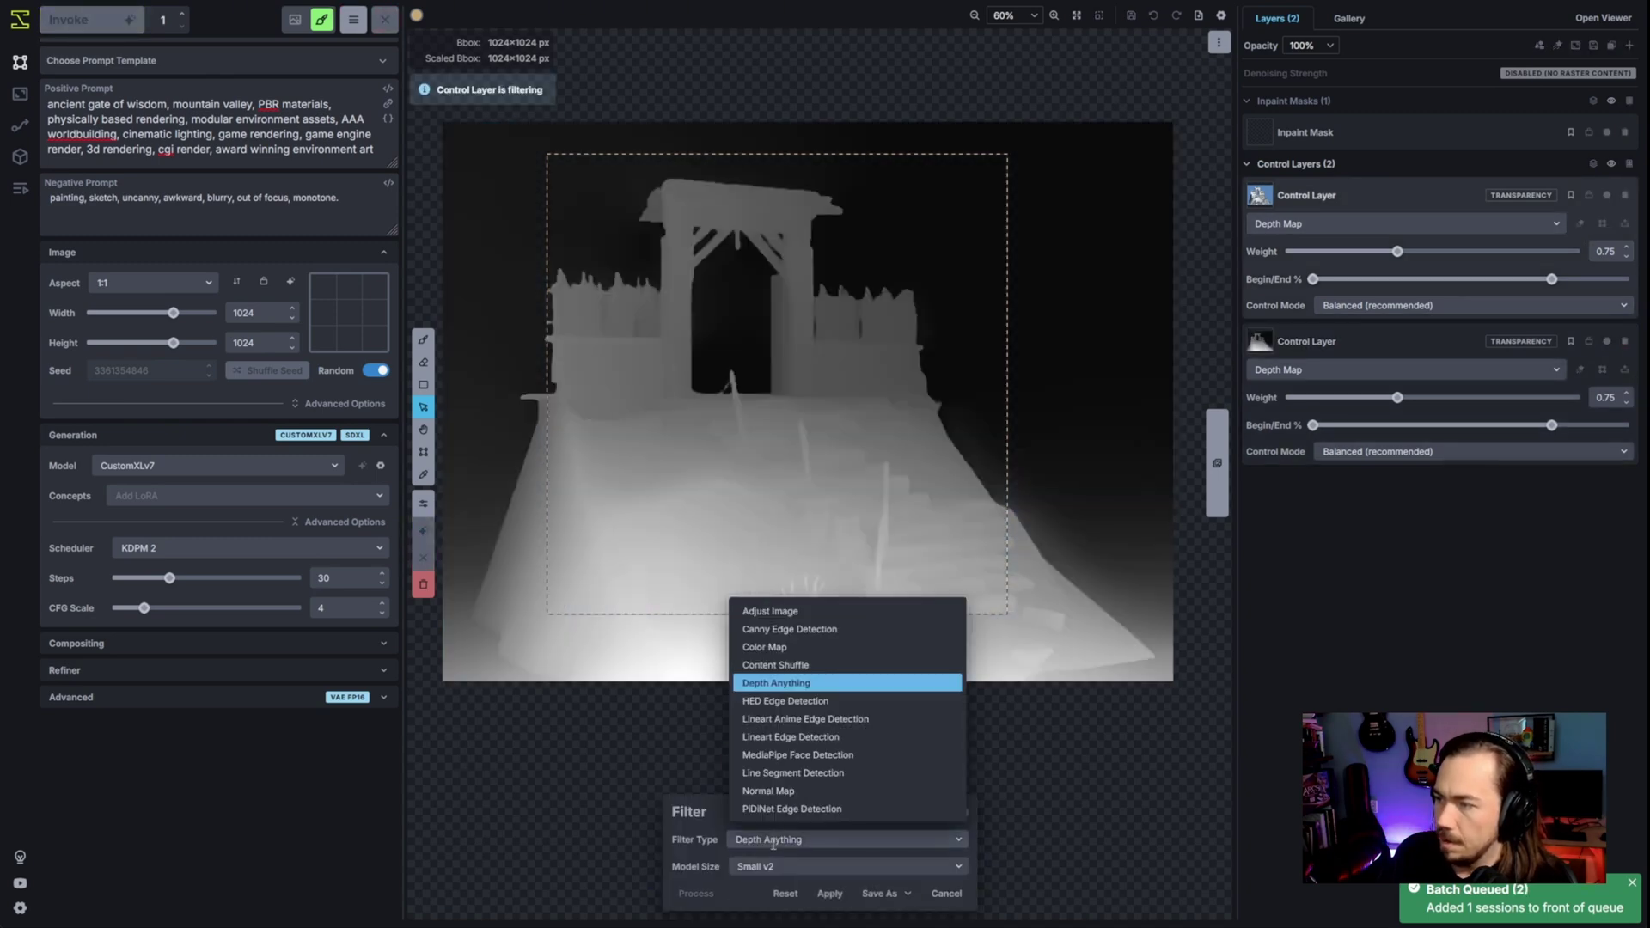
click(1148, 406)
click(1143, 481)
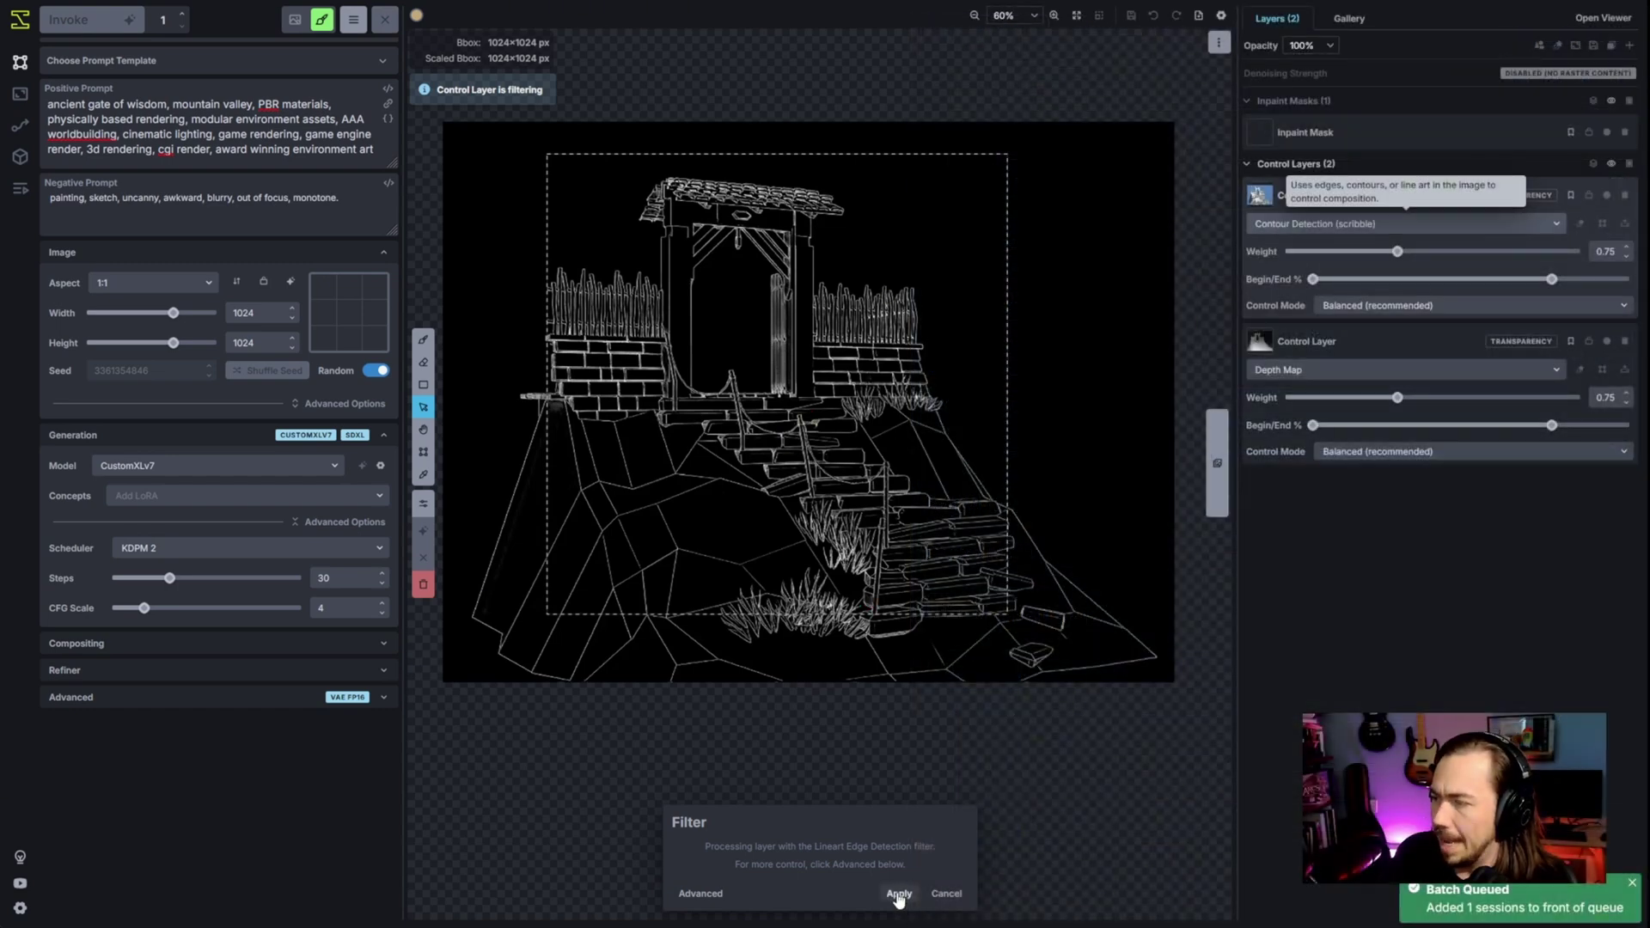
click(937, 892)
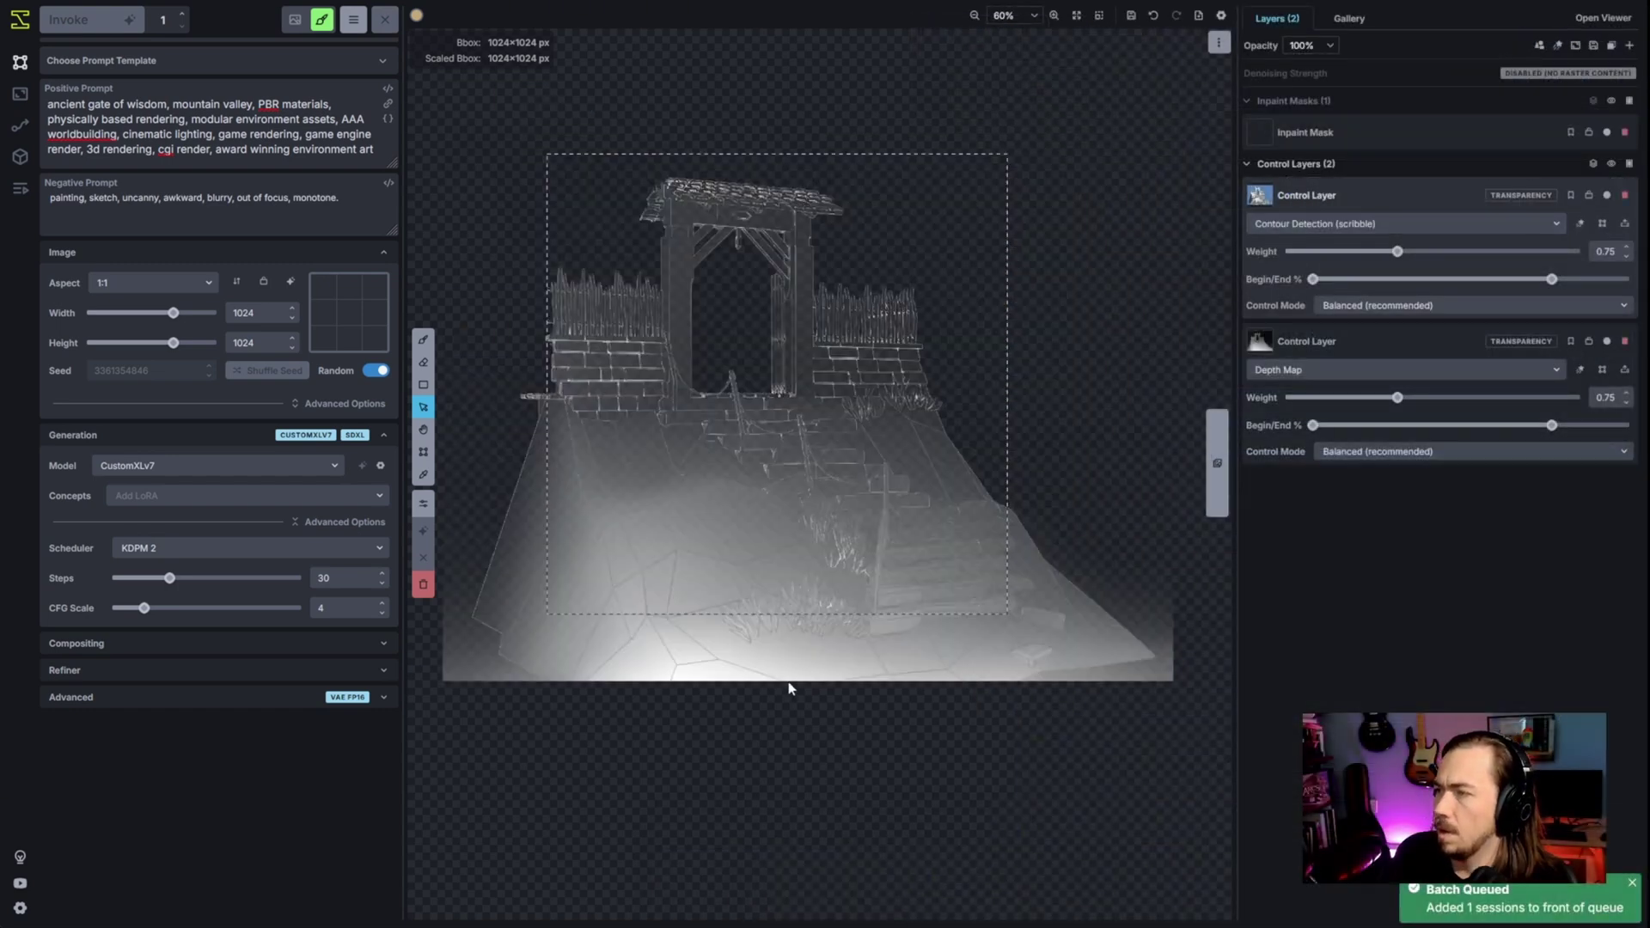
- Generate a test image of the gate using the separate contour and depth control layers, and discard the result
scroll(739, 567, up, 2)
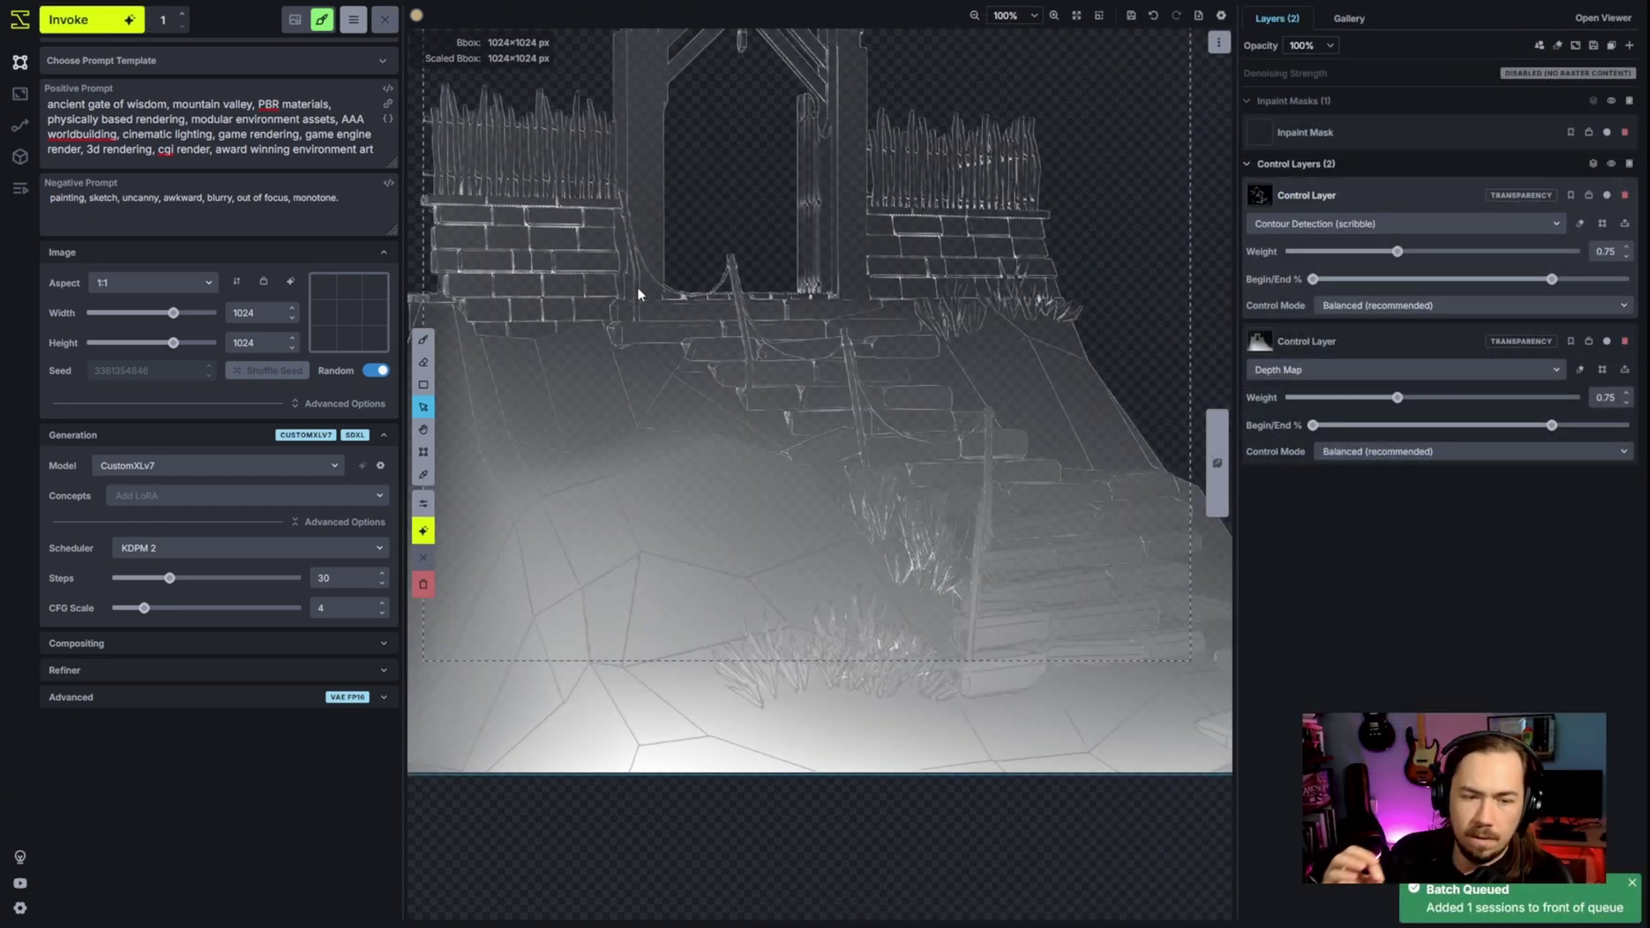
drag(643, 289, 710, 430)
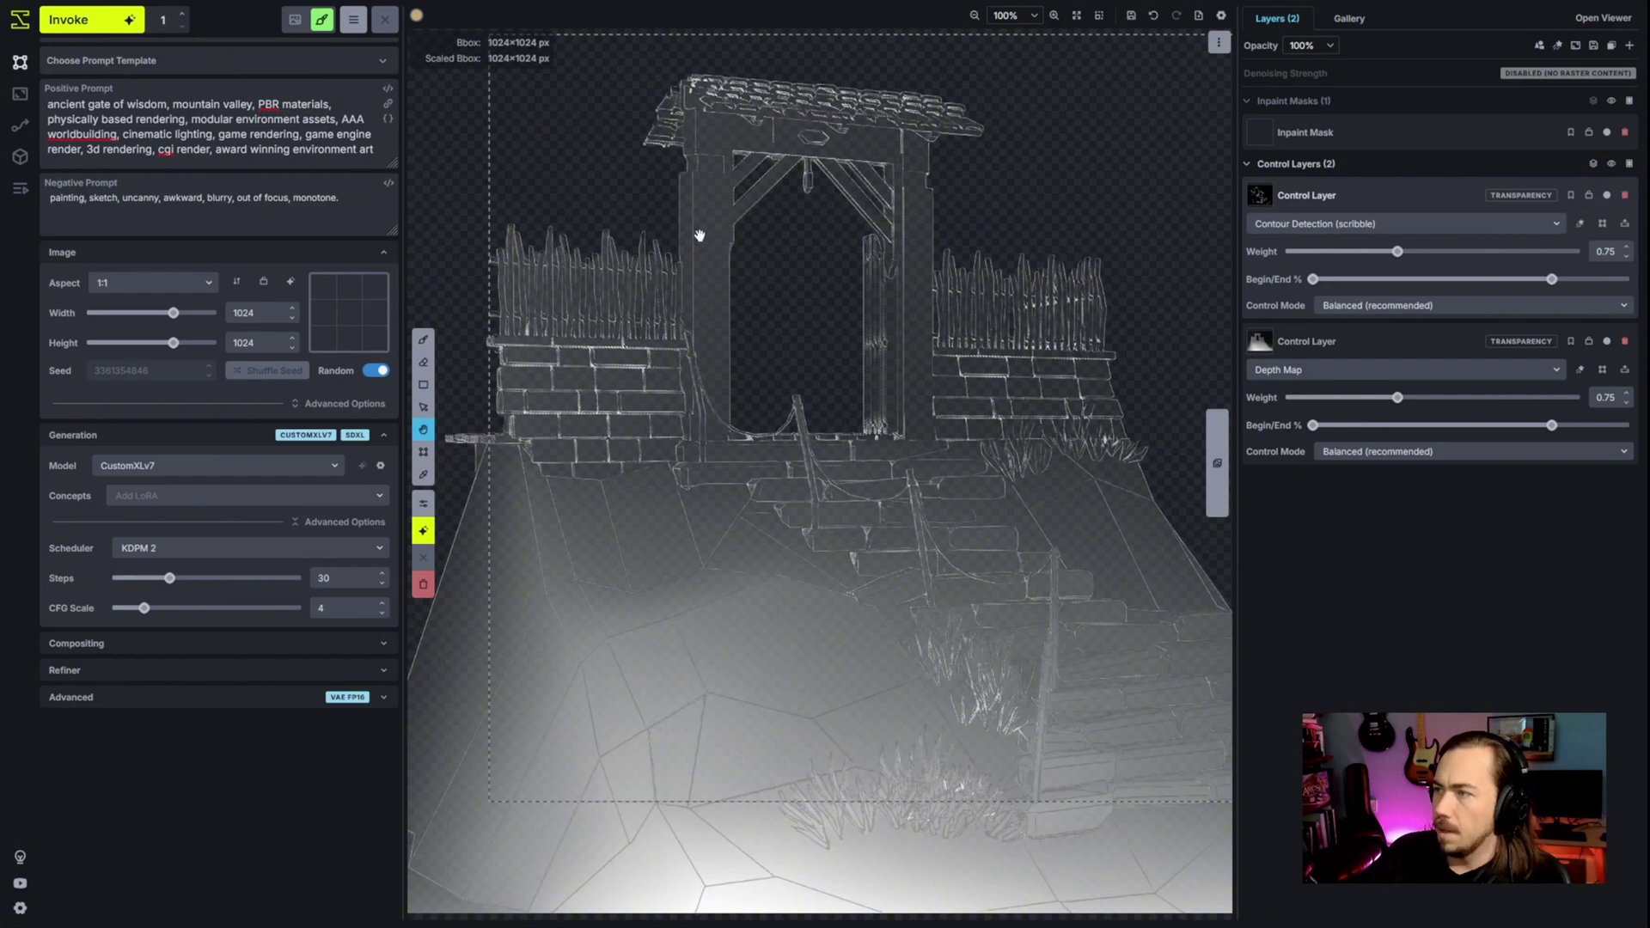
drag(659, 262, 642, 259)
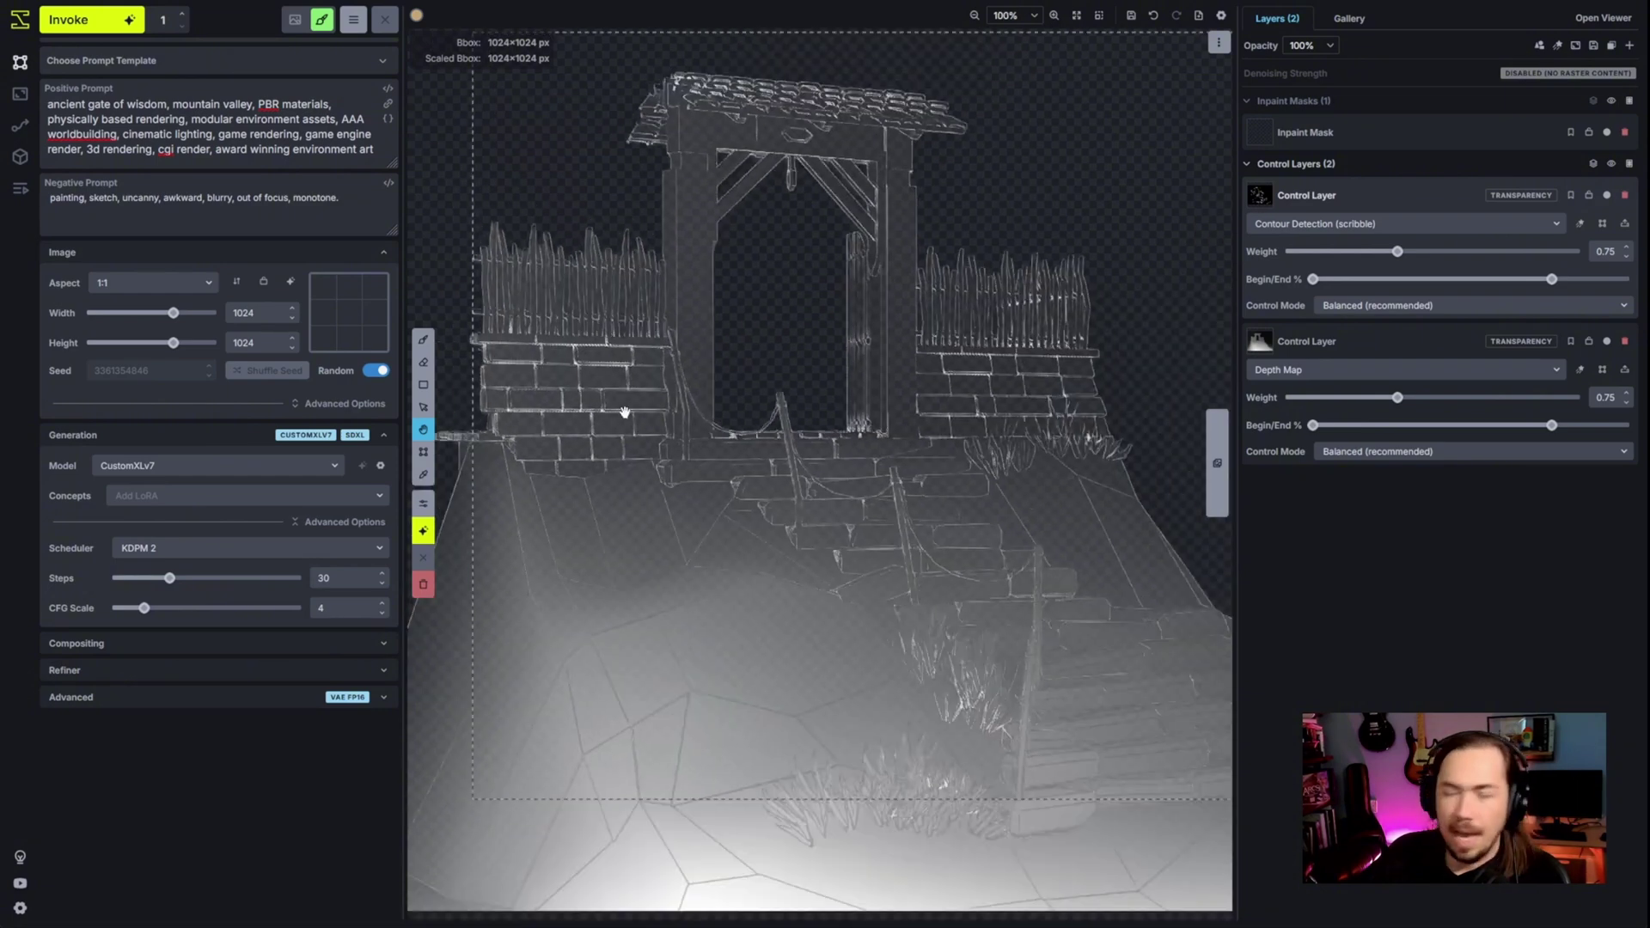
key(v)
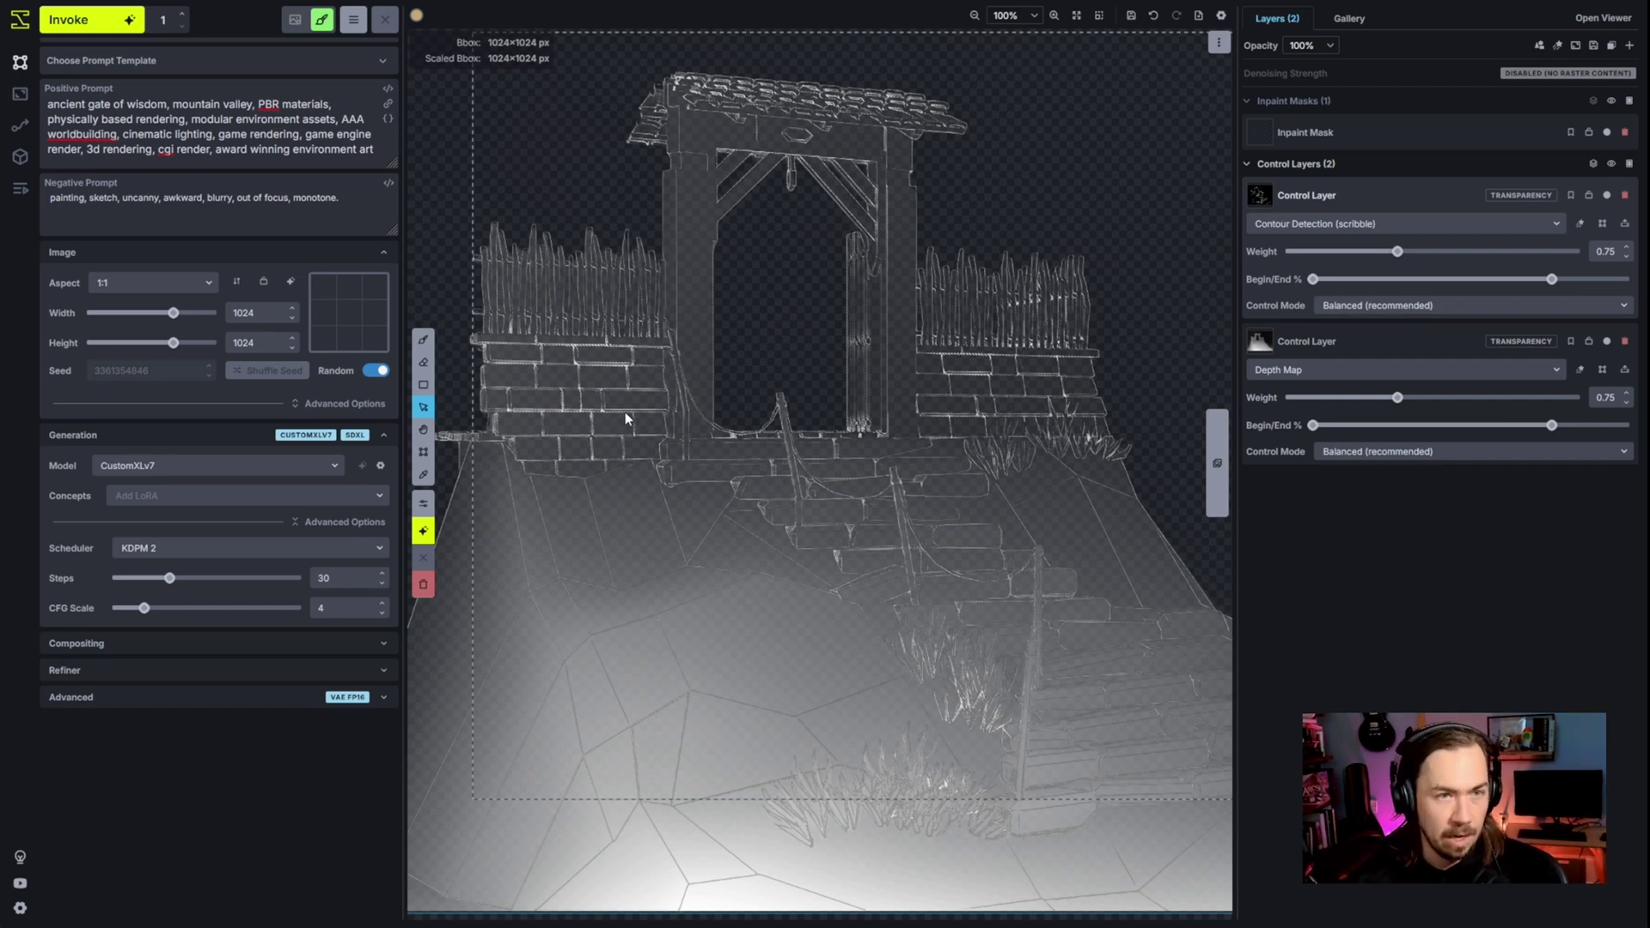
scroll(626, 411, down, 2)
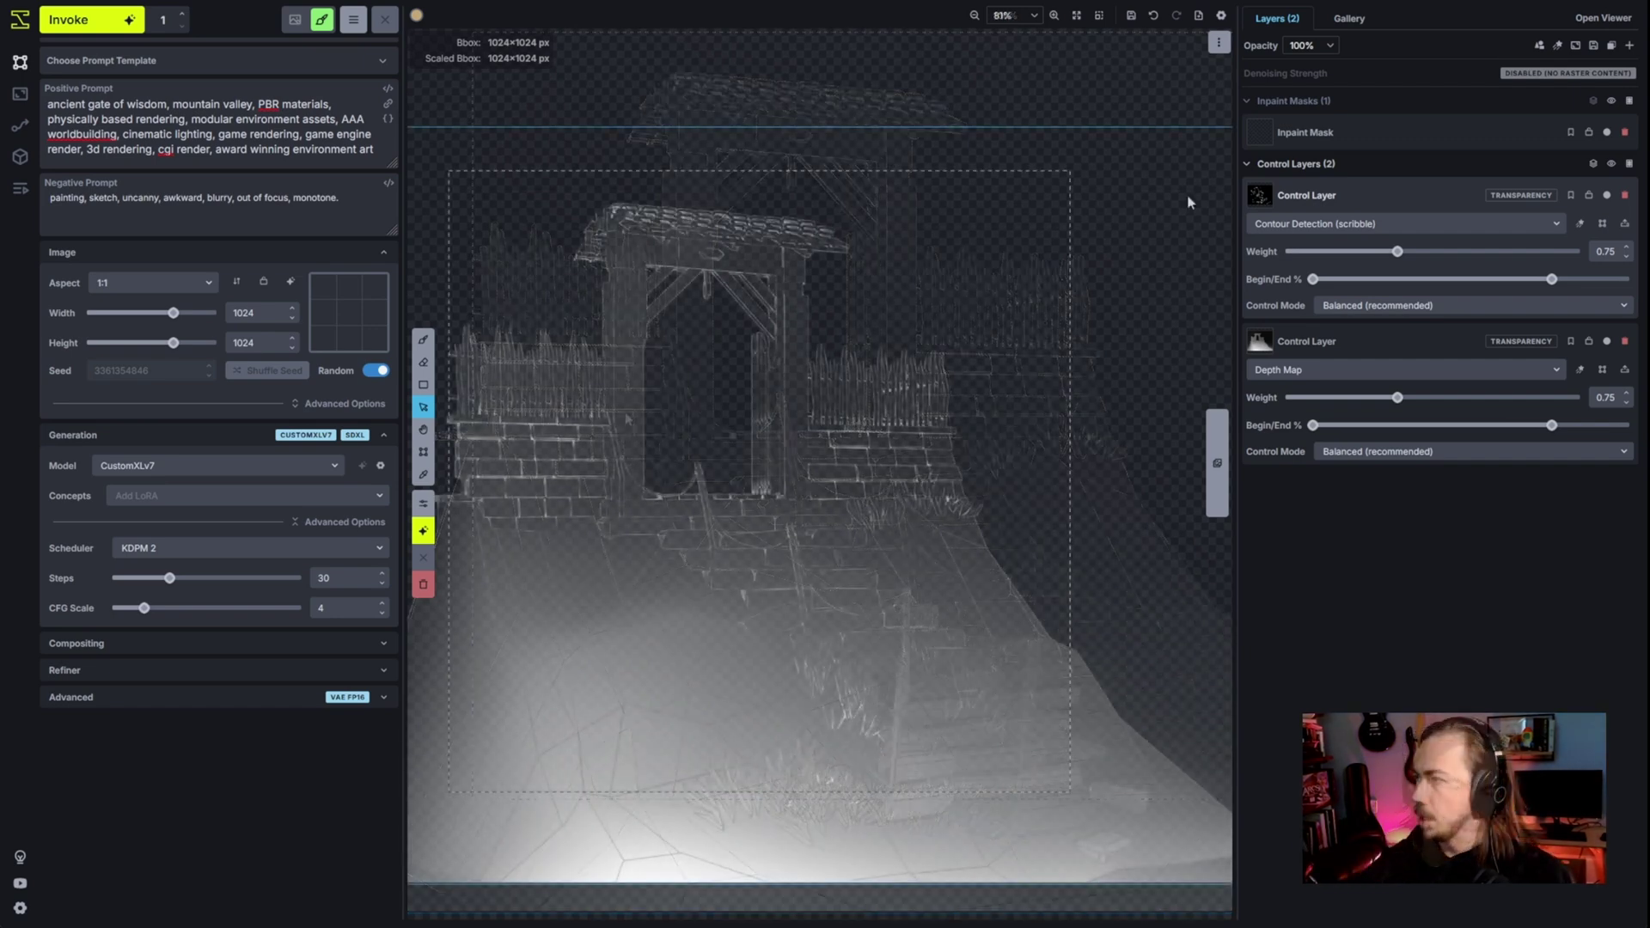
click(86, 19)
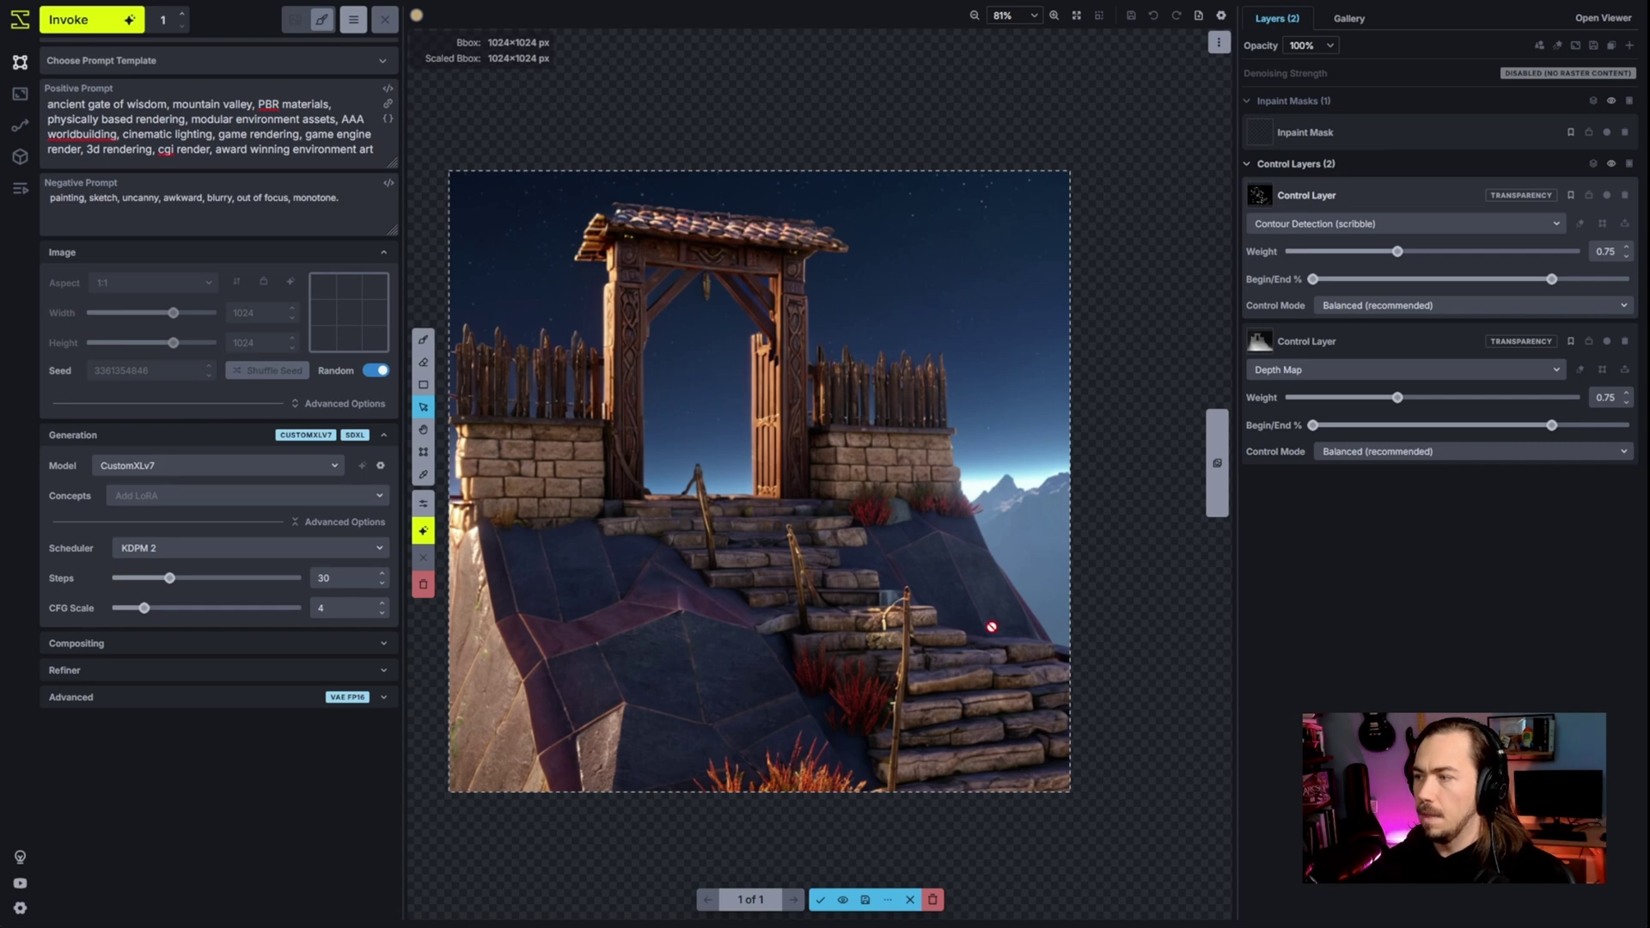
click(934, 900)
- Merge the contour layer down into the depth layer and assign the Multi-Guidance Detection (Union Pro) model to the merged layer
right_click(1089, 359)
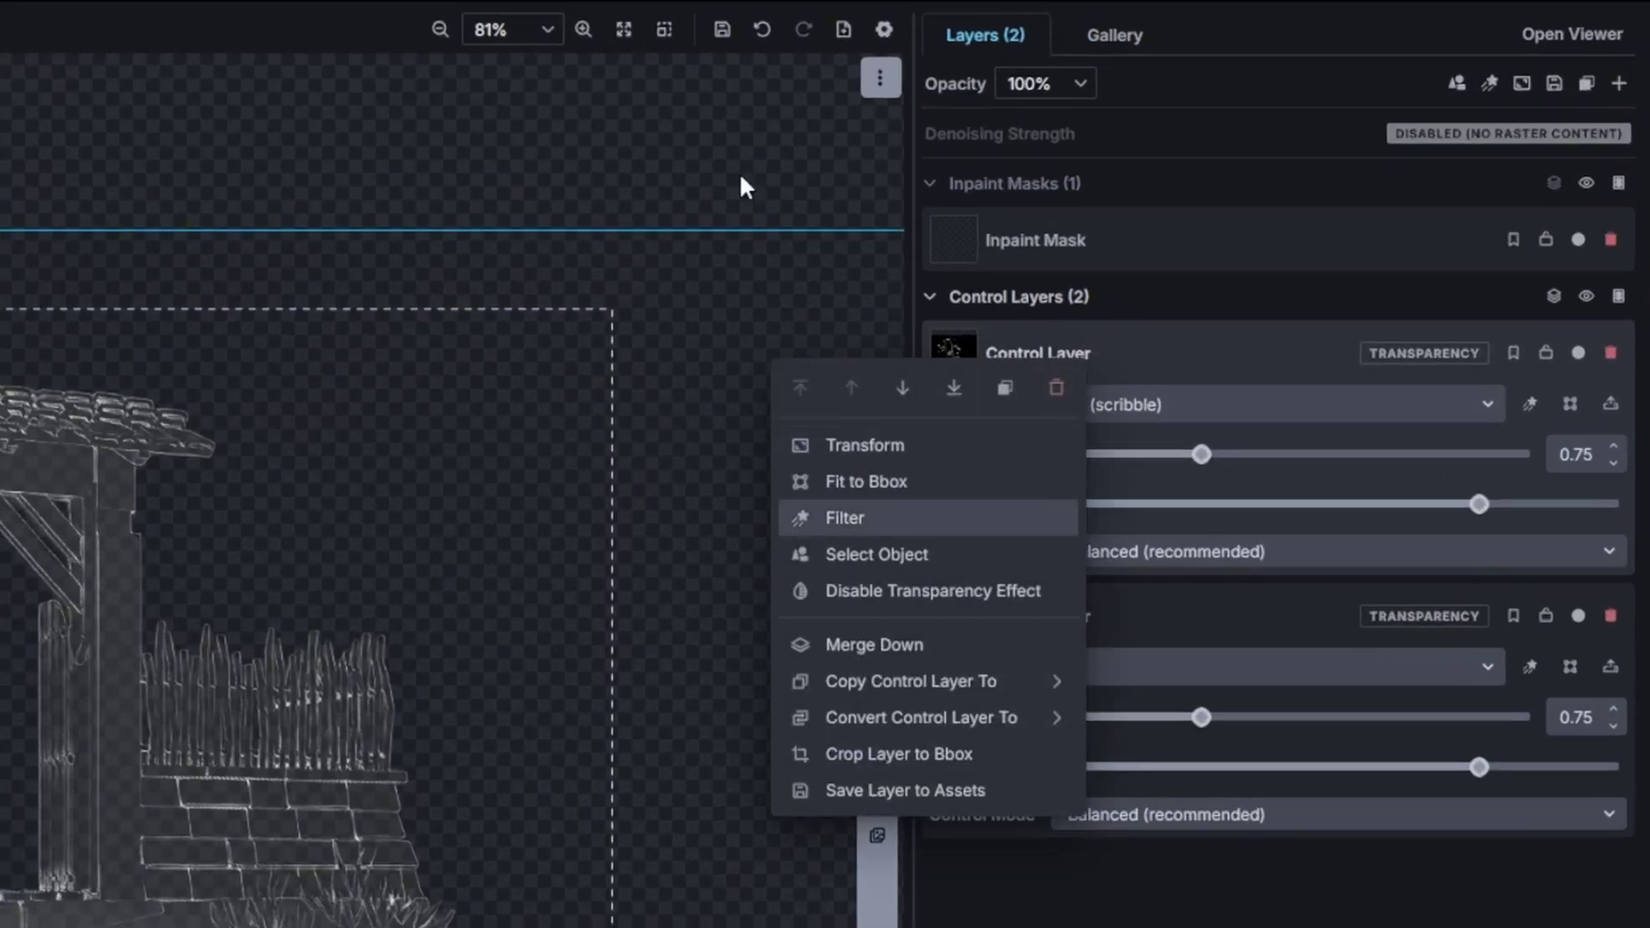
click(977, 654)
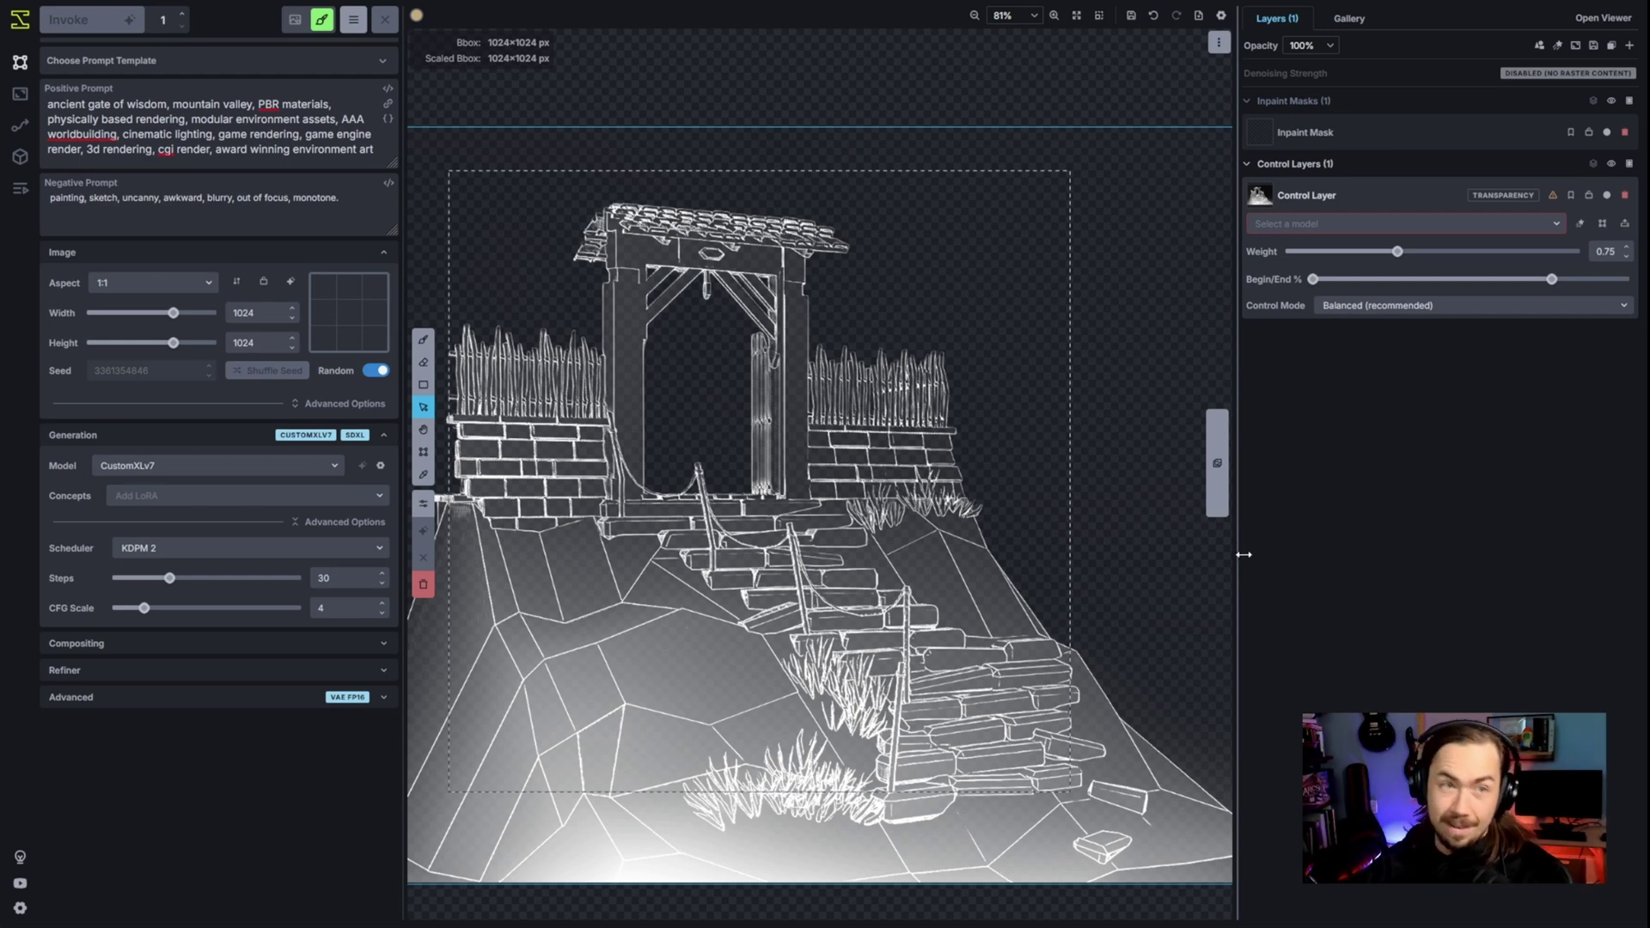
click(1416, 227)
click(1371, 335)
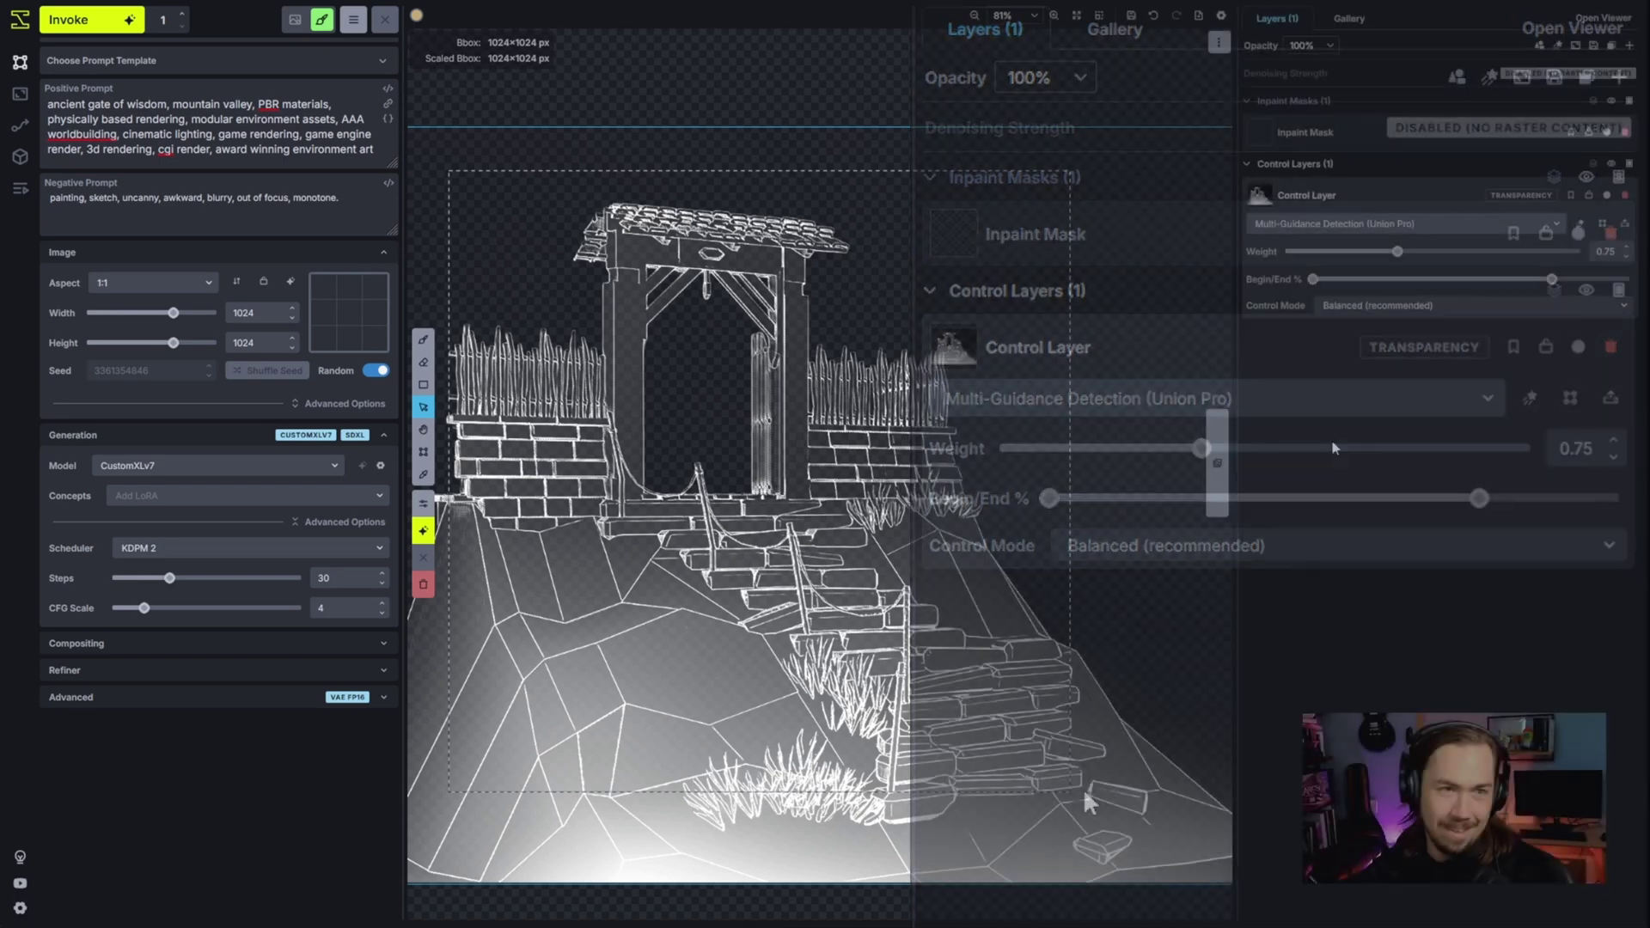
- Generate the gate scene from the merged control layer, inspect the result and accept it as a raster layer
click(131, 21)
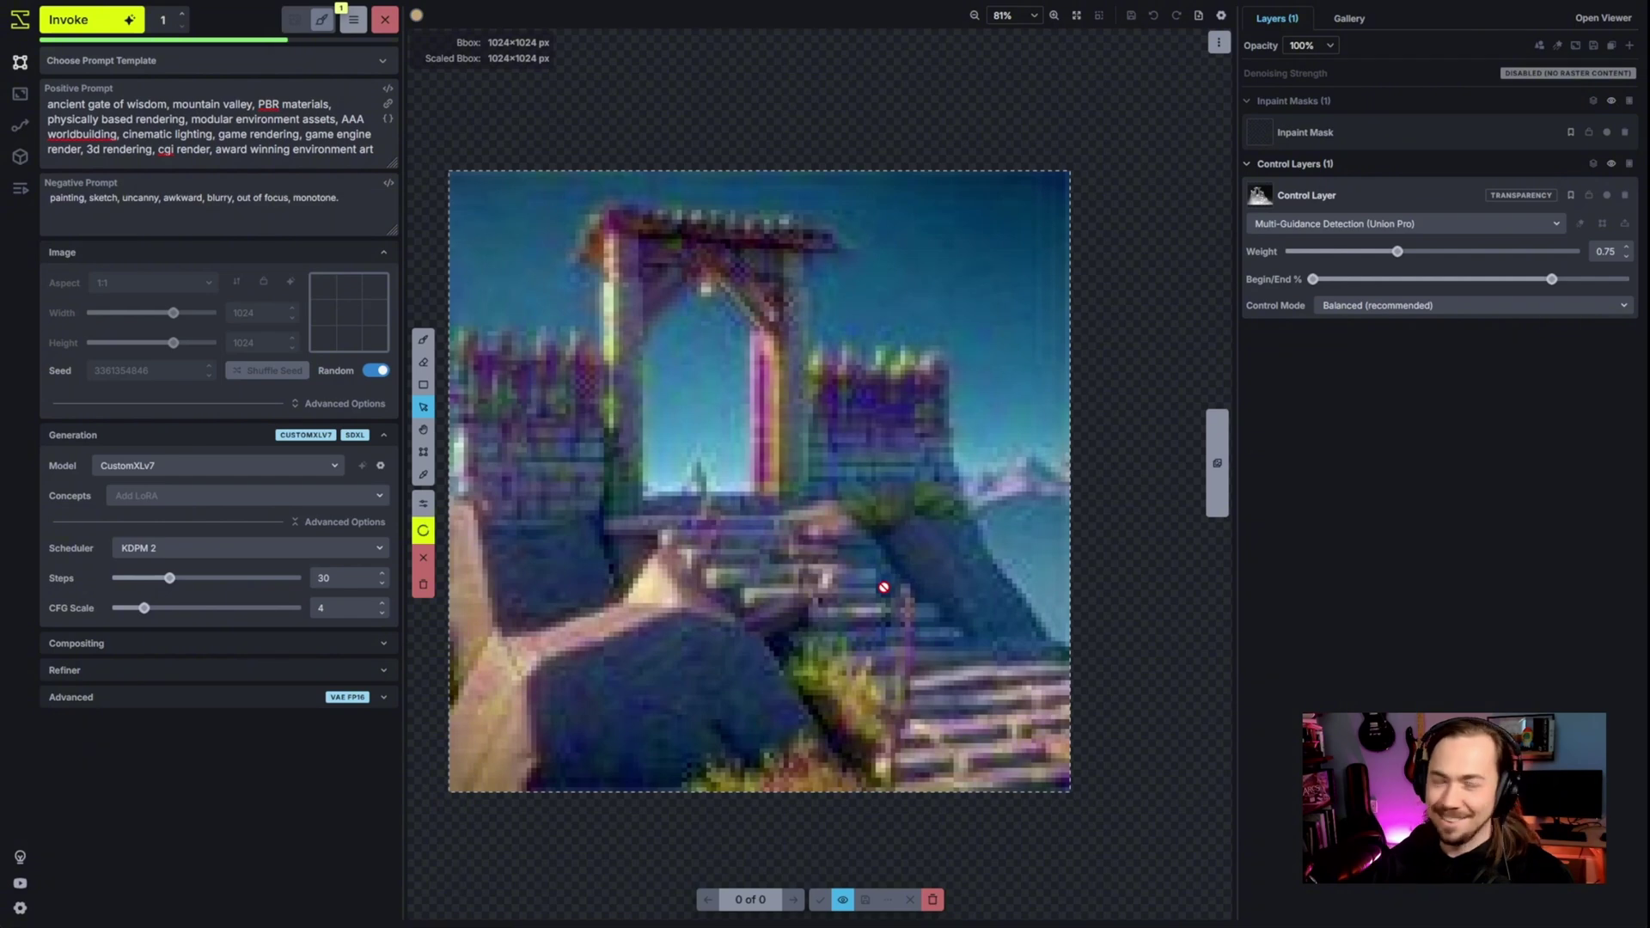
scroll(888, 607, up, 1)
key(b)
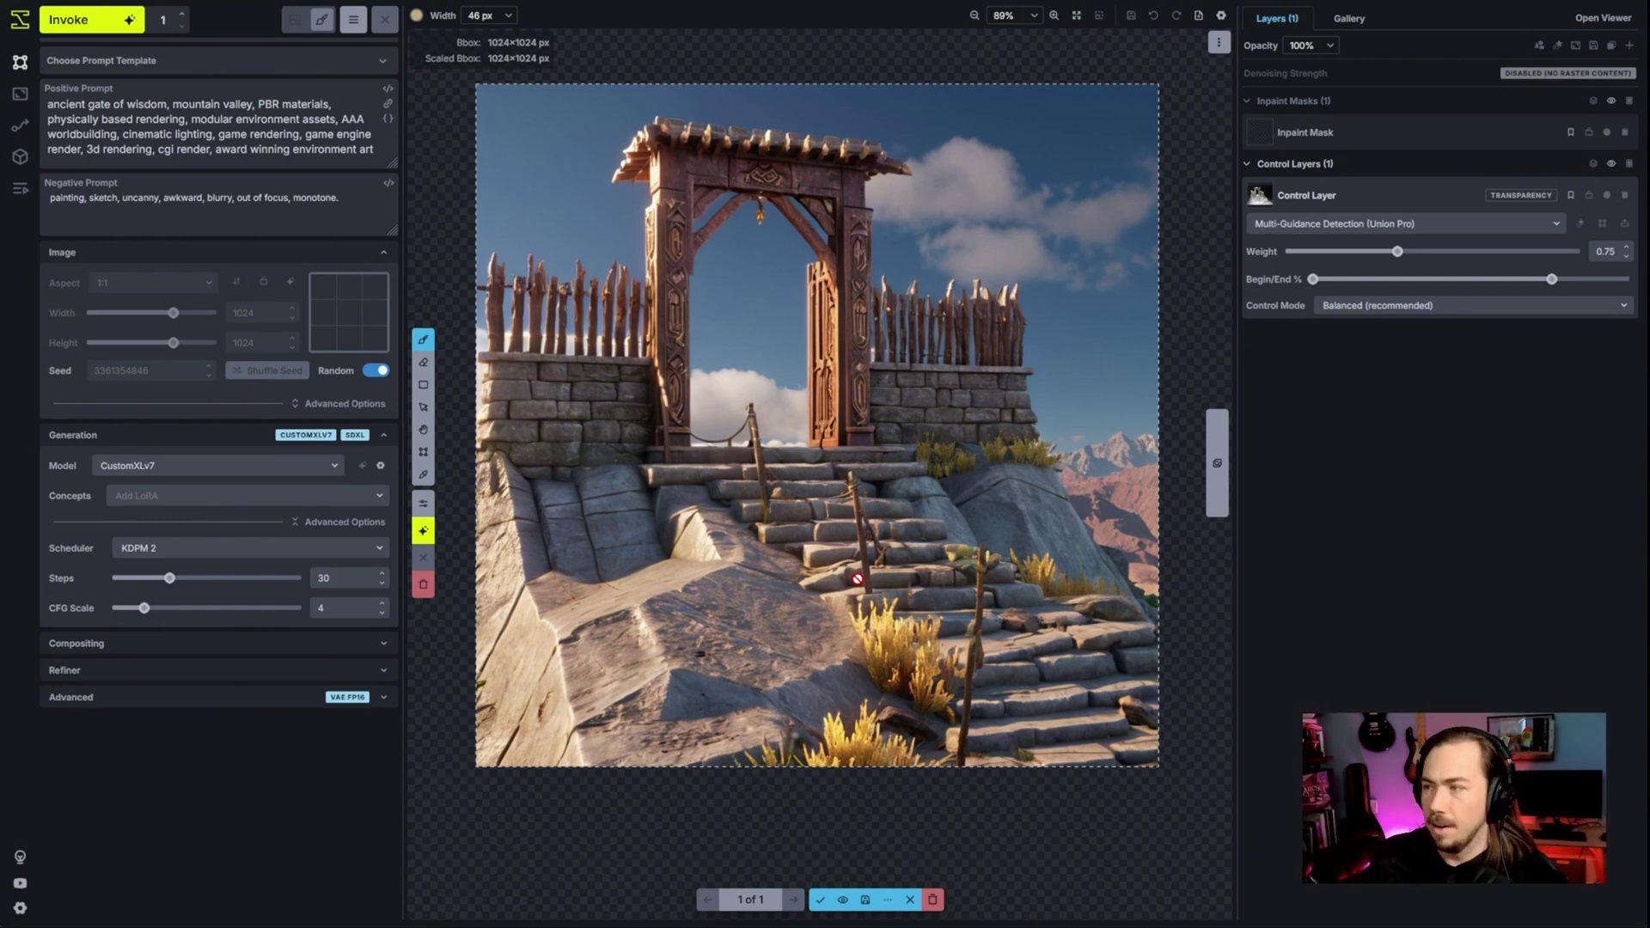
scroll(916, 538, down, 2)
scroll(946, 492, up, 4)
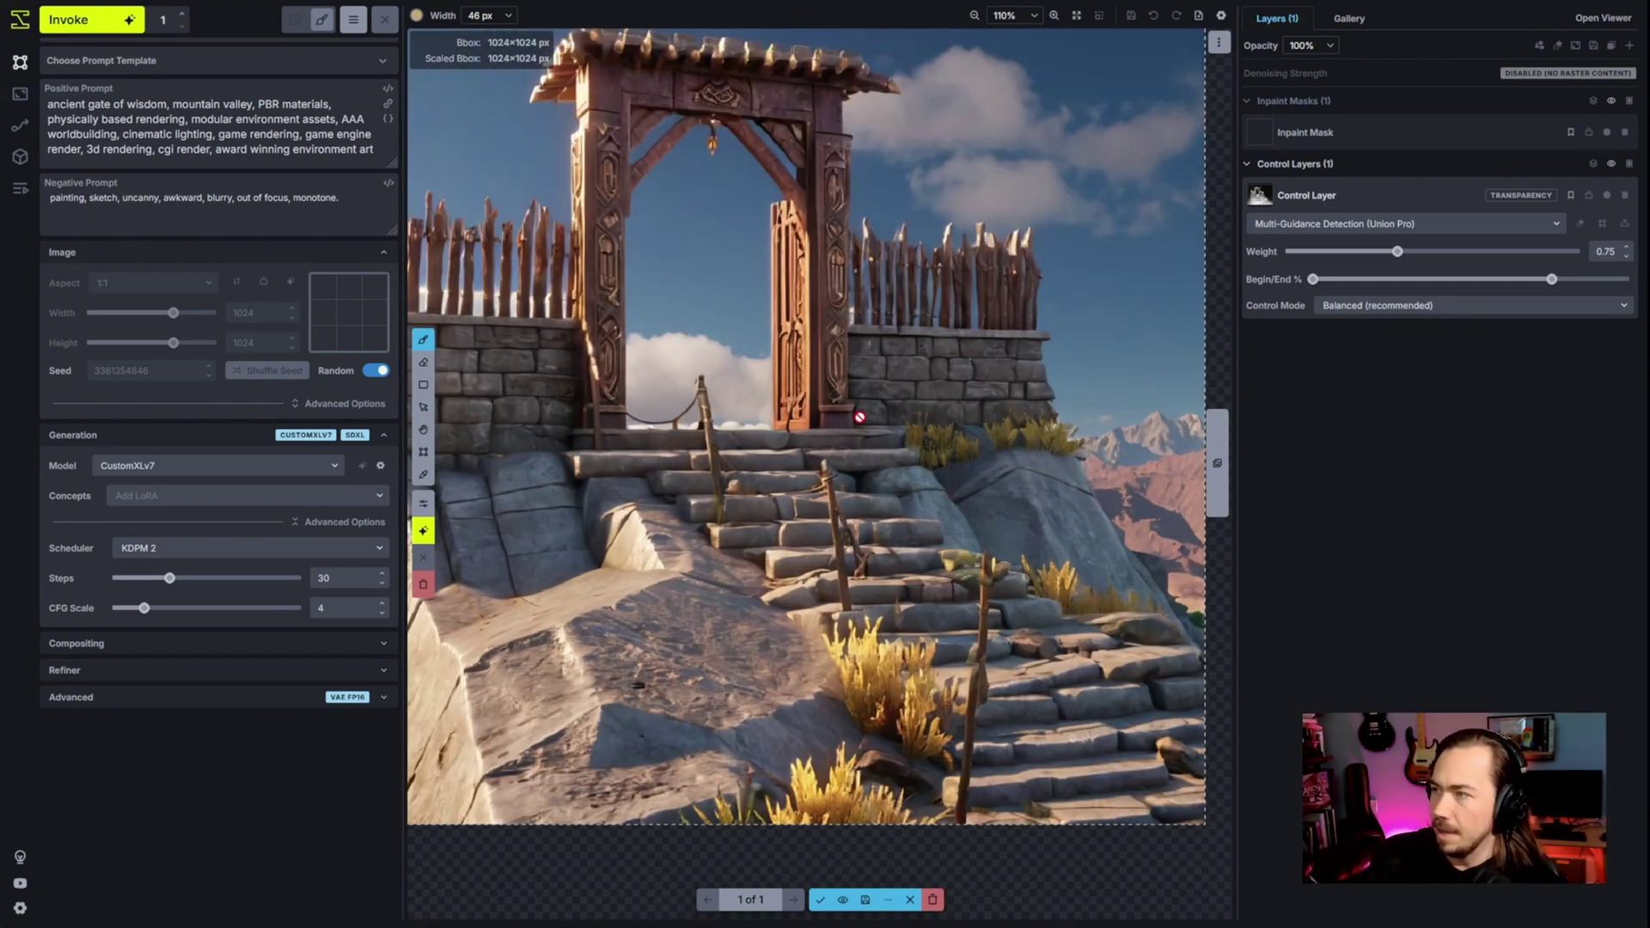
scroll(860, 418, down, 3)
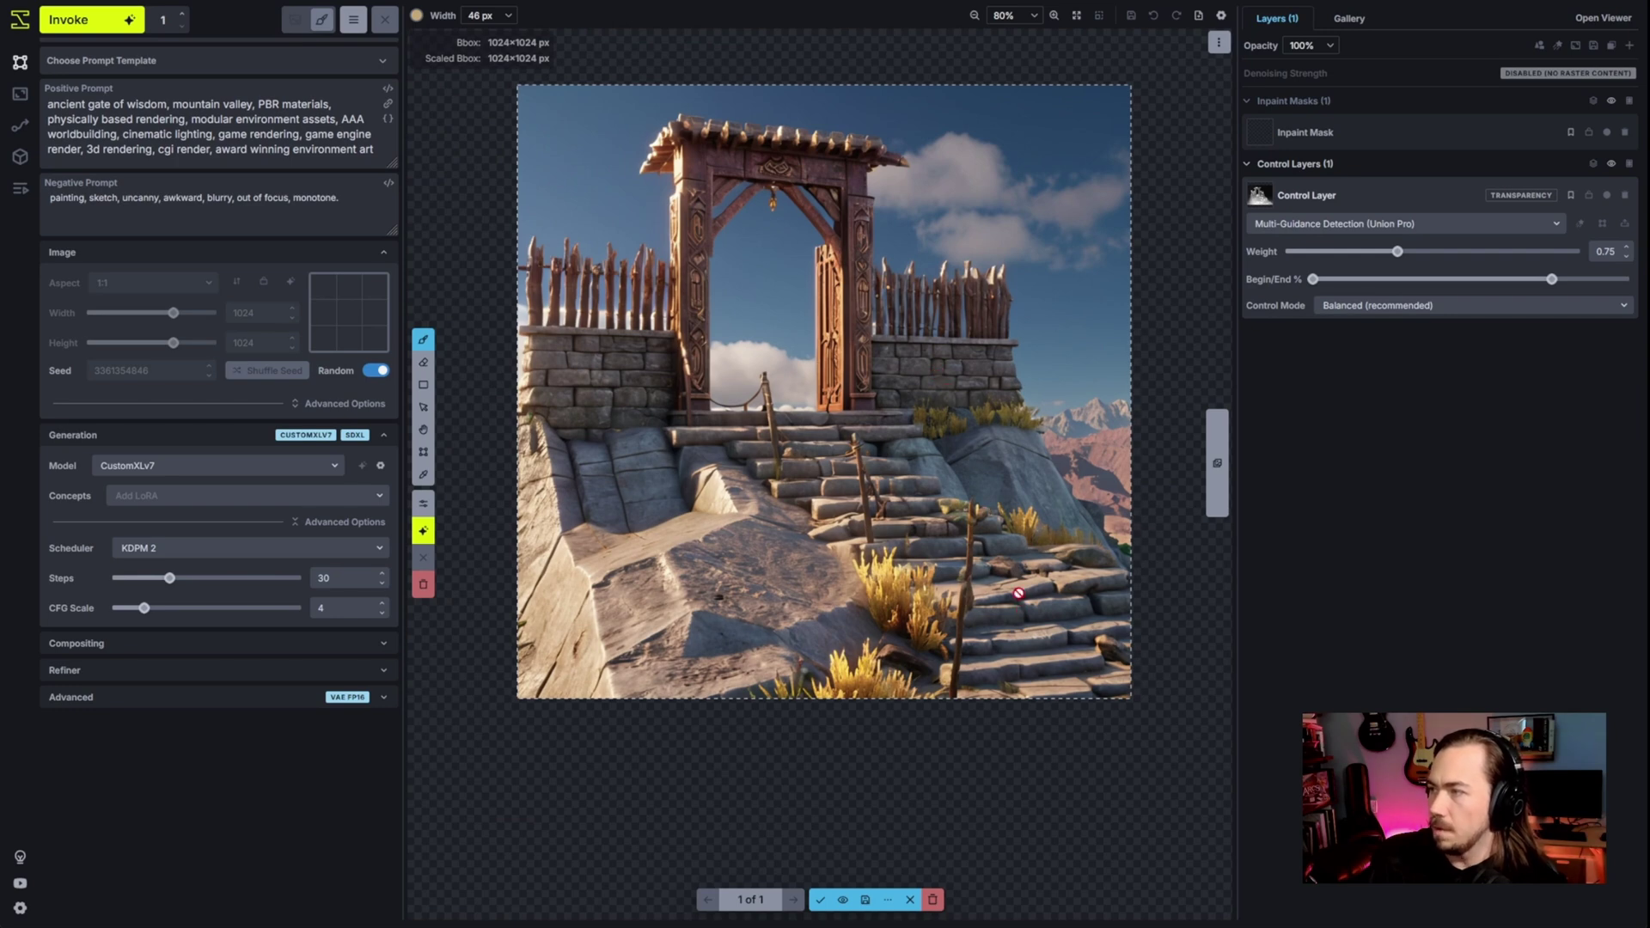
scroll(1018, 594, up, 3)
scroll(1018, 593, down, 2)
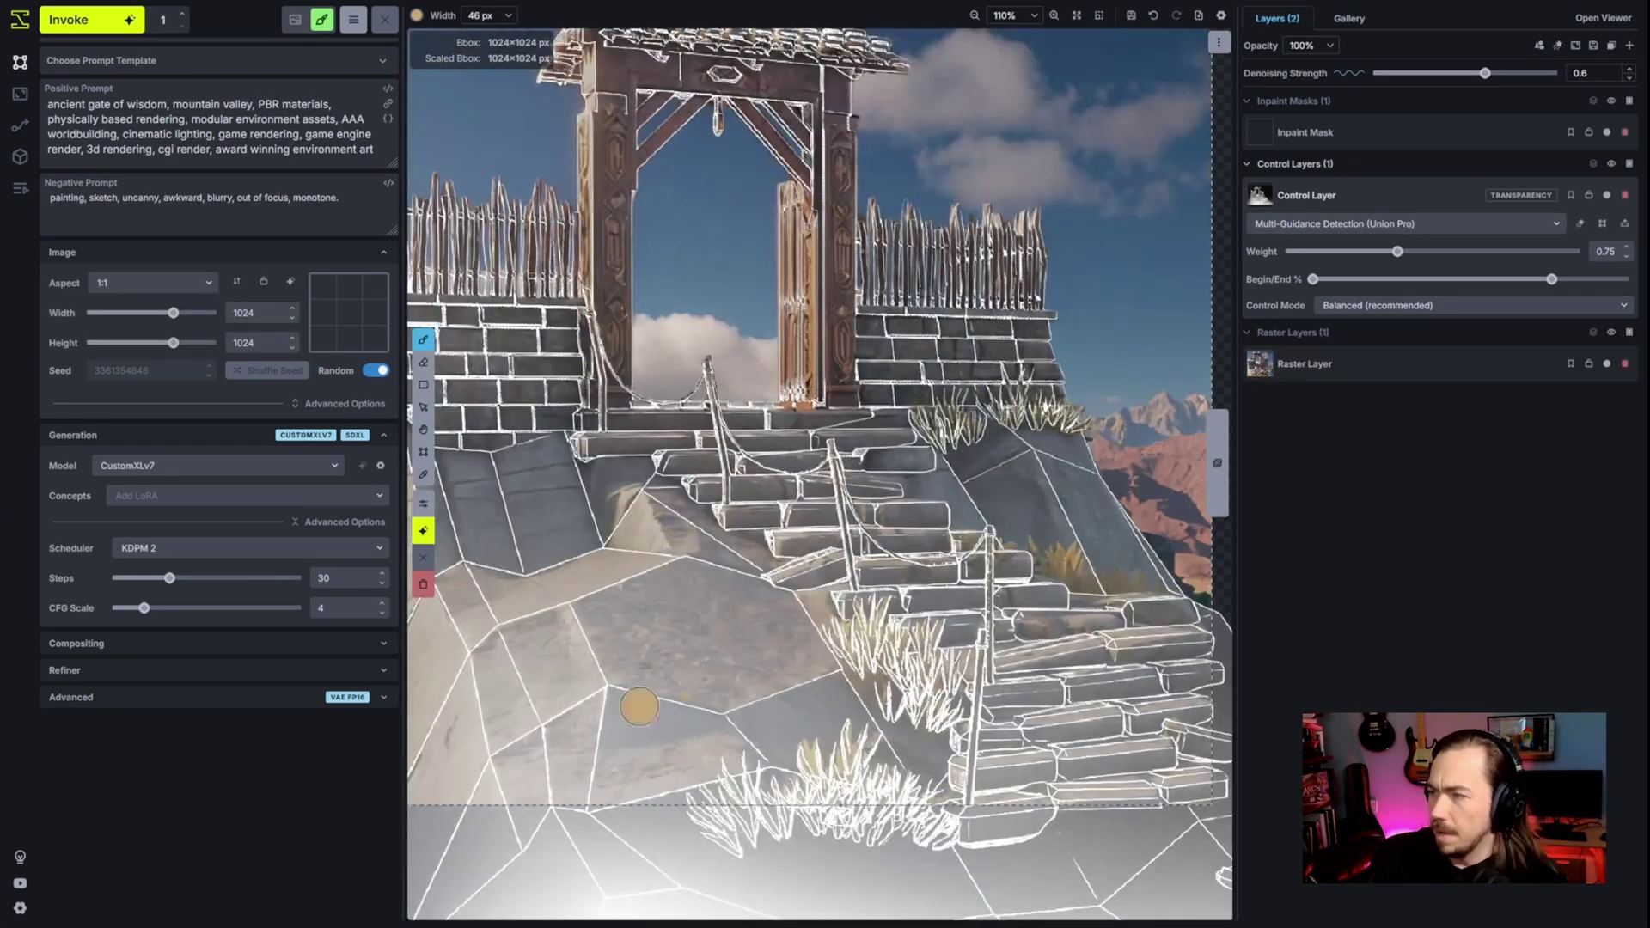
- Re-enable the merged control layer, set its weight to 0.5 and generate a variation of the gate scene
scroll(638, 707, down, 2)
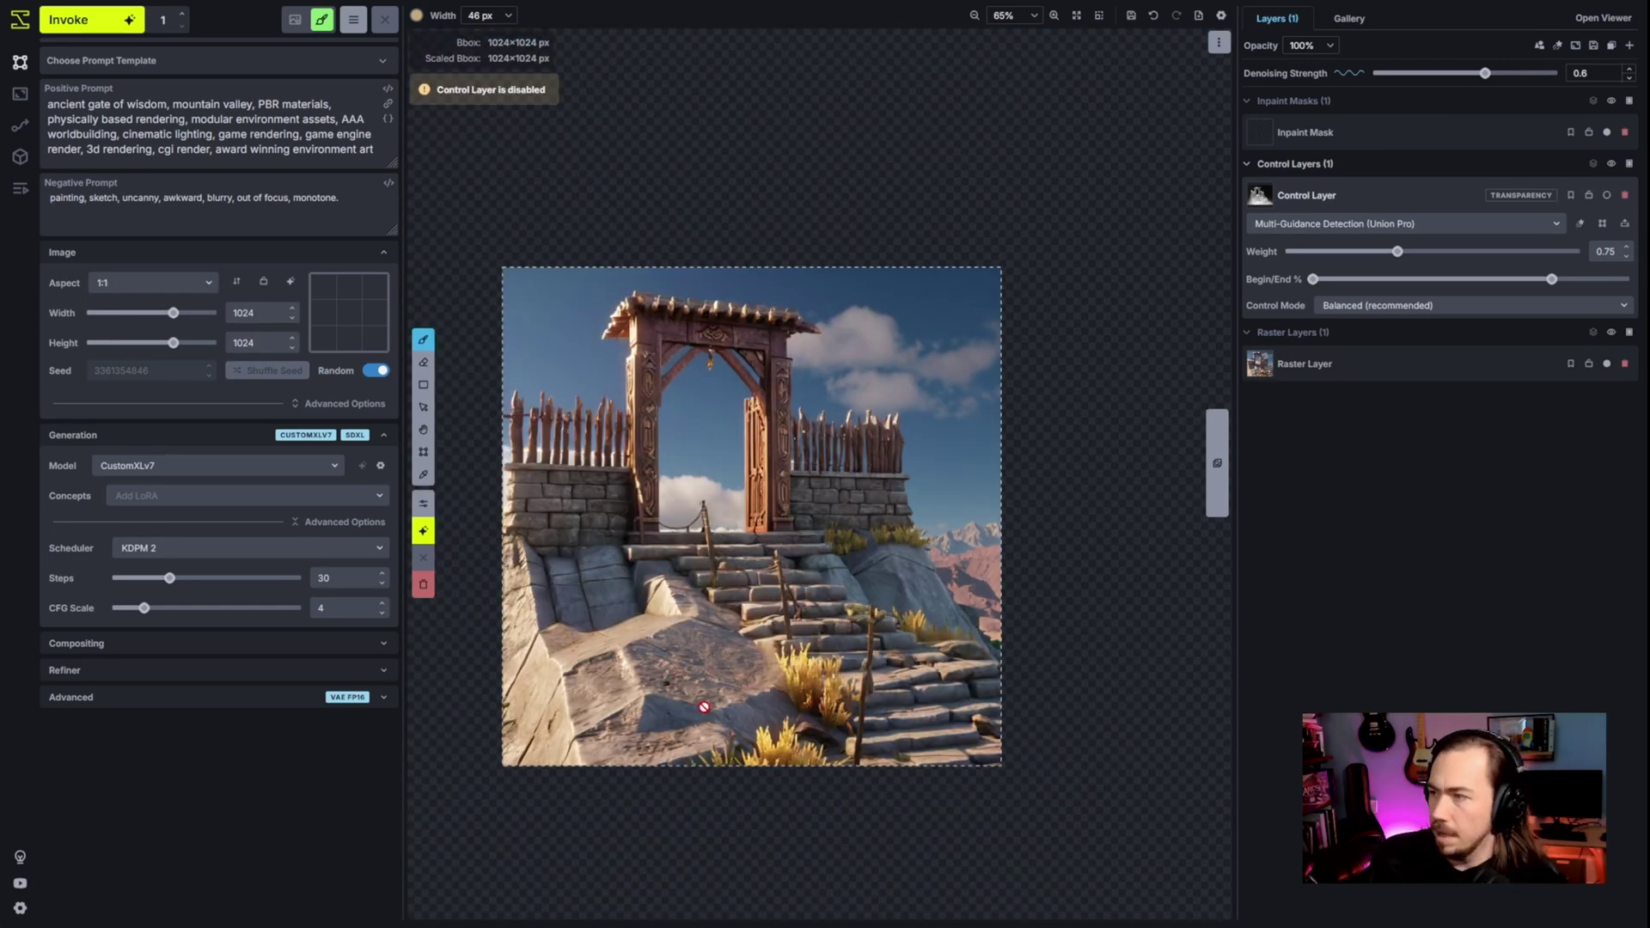
click(1607, 196)
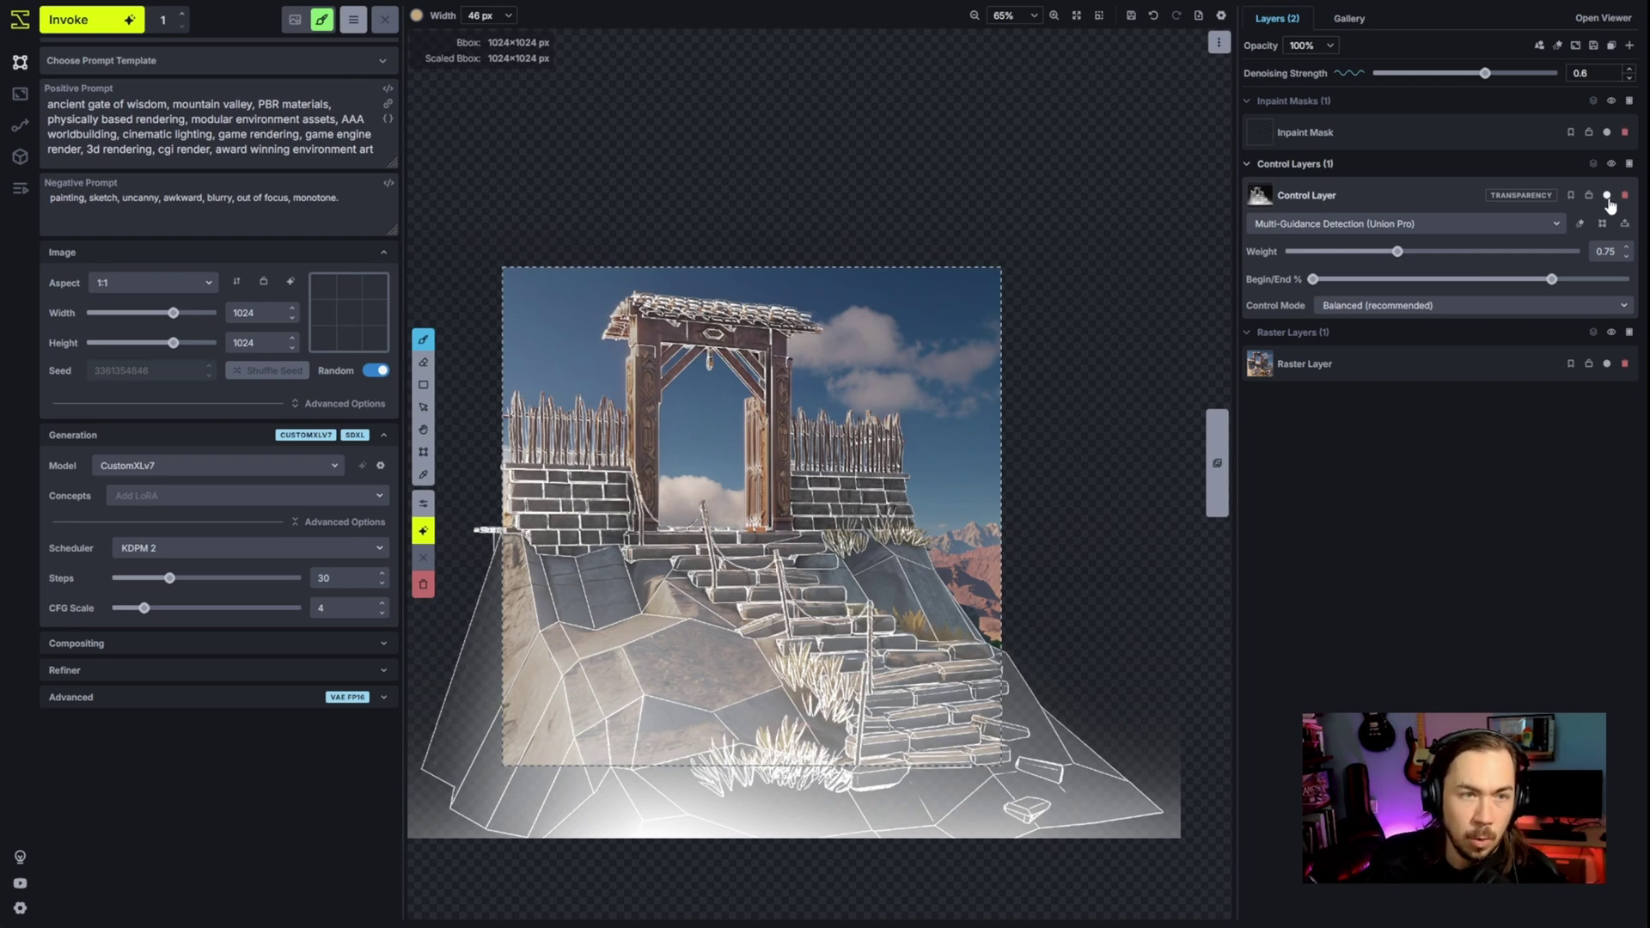
drag(1398, 251, 1360, 251)
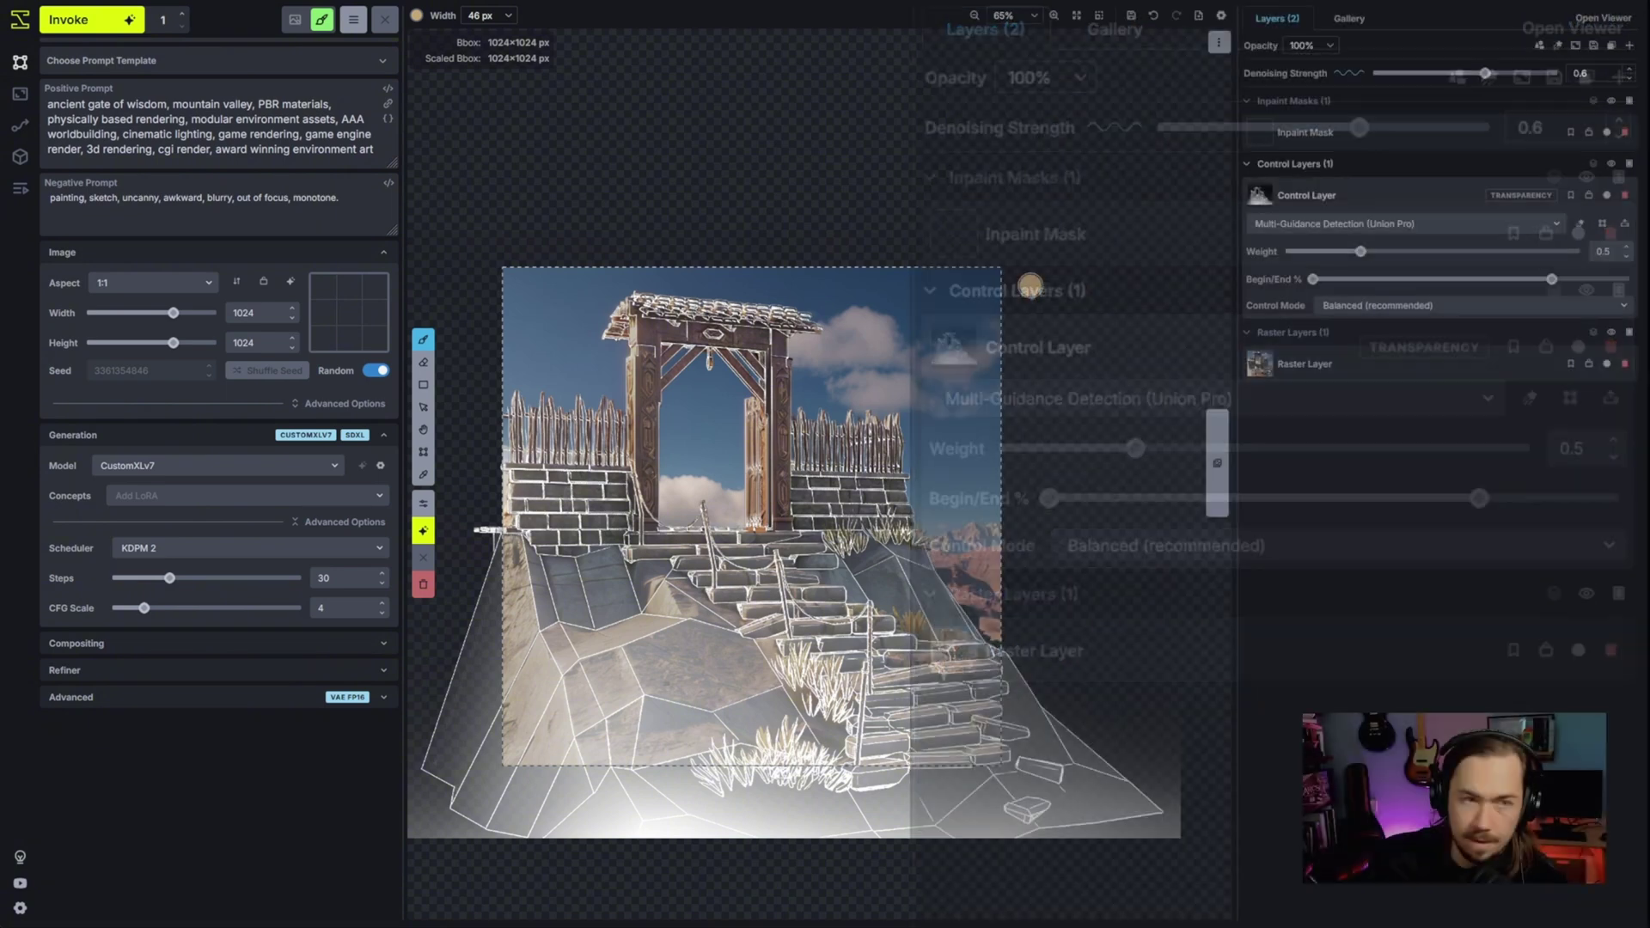
click(118, 23)
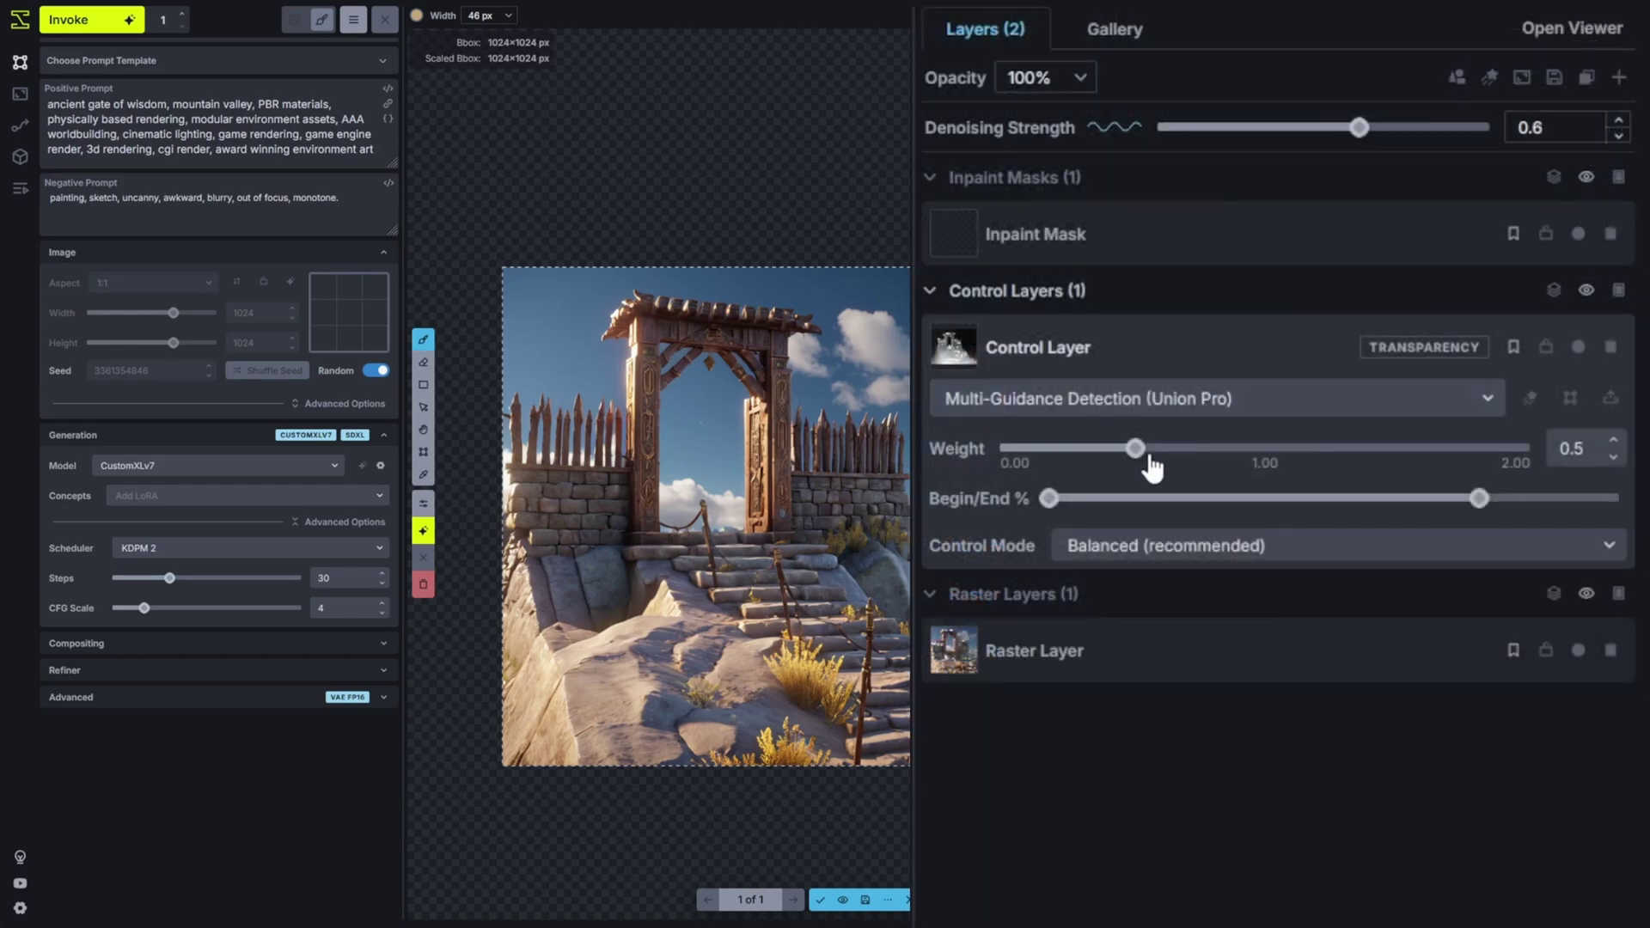
- Lower the control layer's end percentage to about 35%, set its weight to 0.85 and generate another variation
drag(1482, 501, 1253, 518)
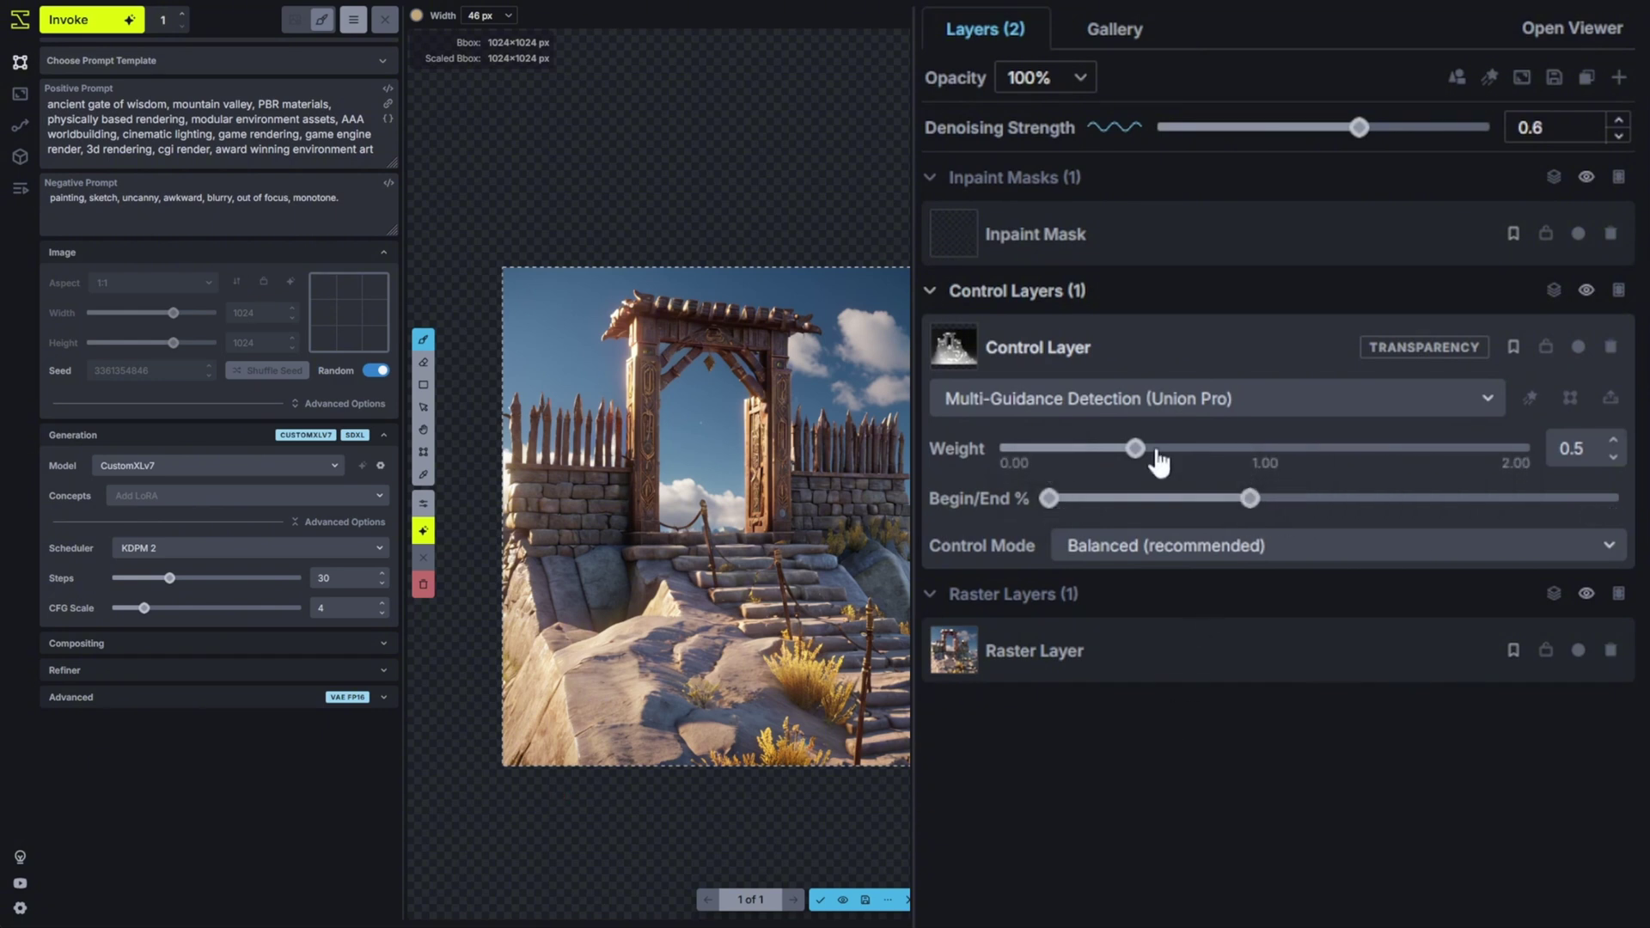
drag(1136, 448, 1228, 447)
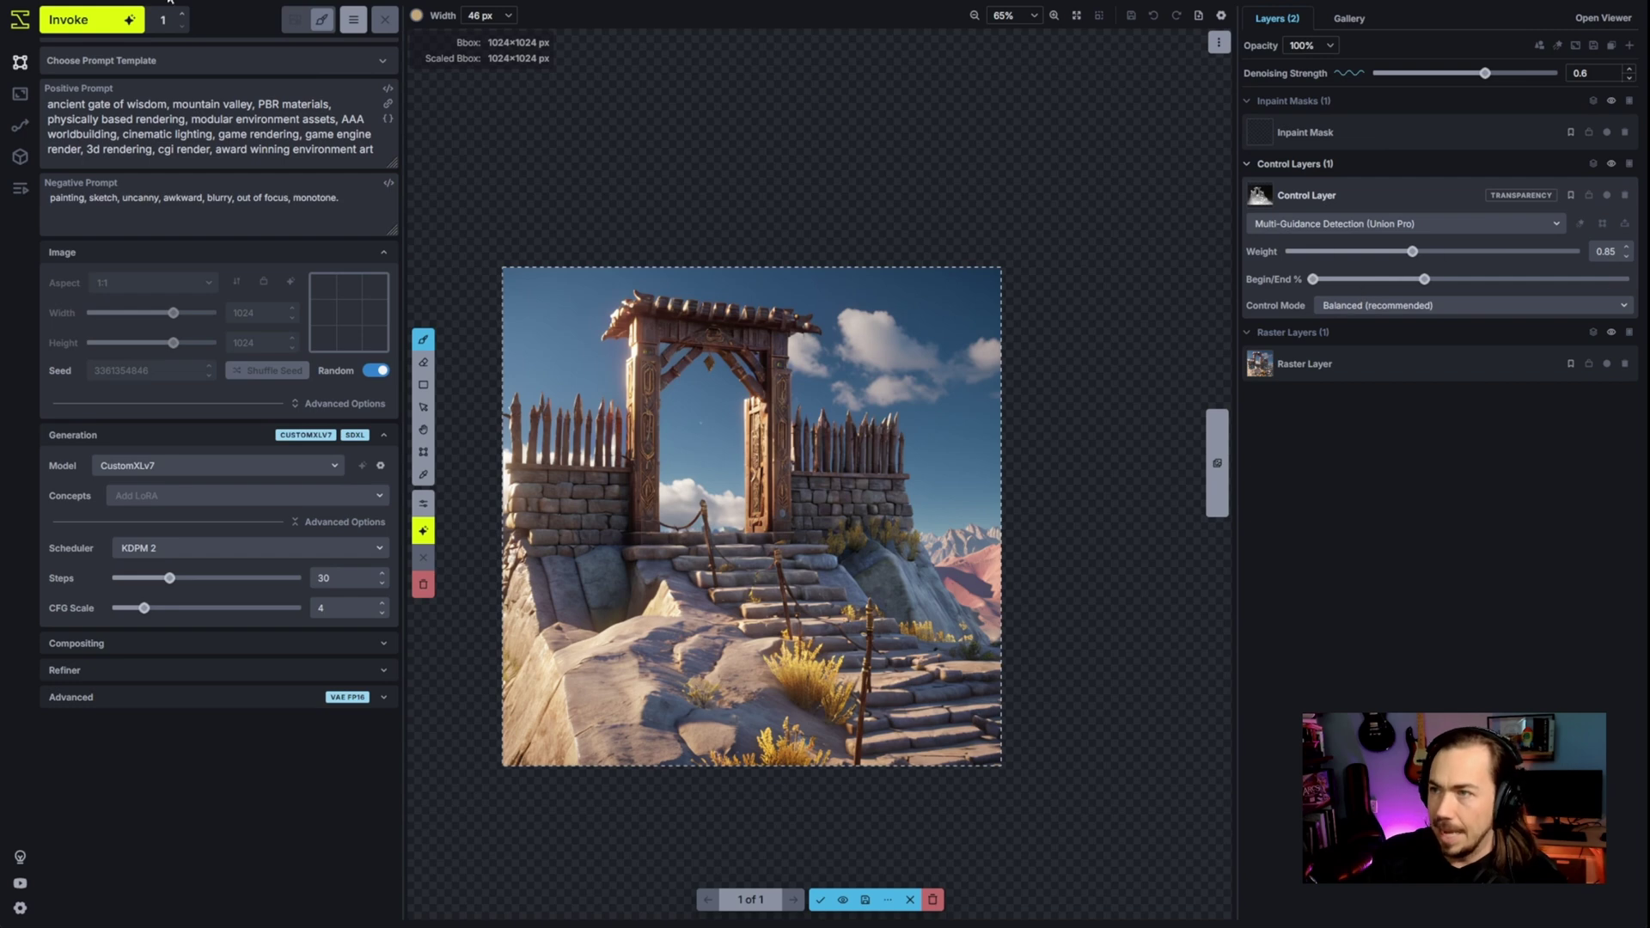
click(124, 23)
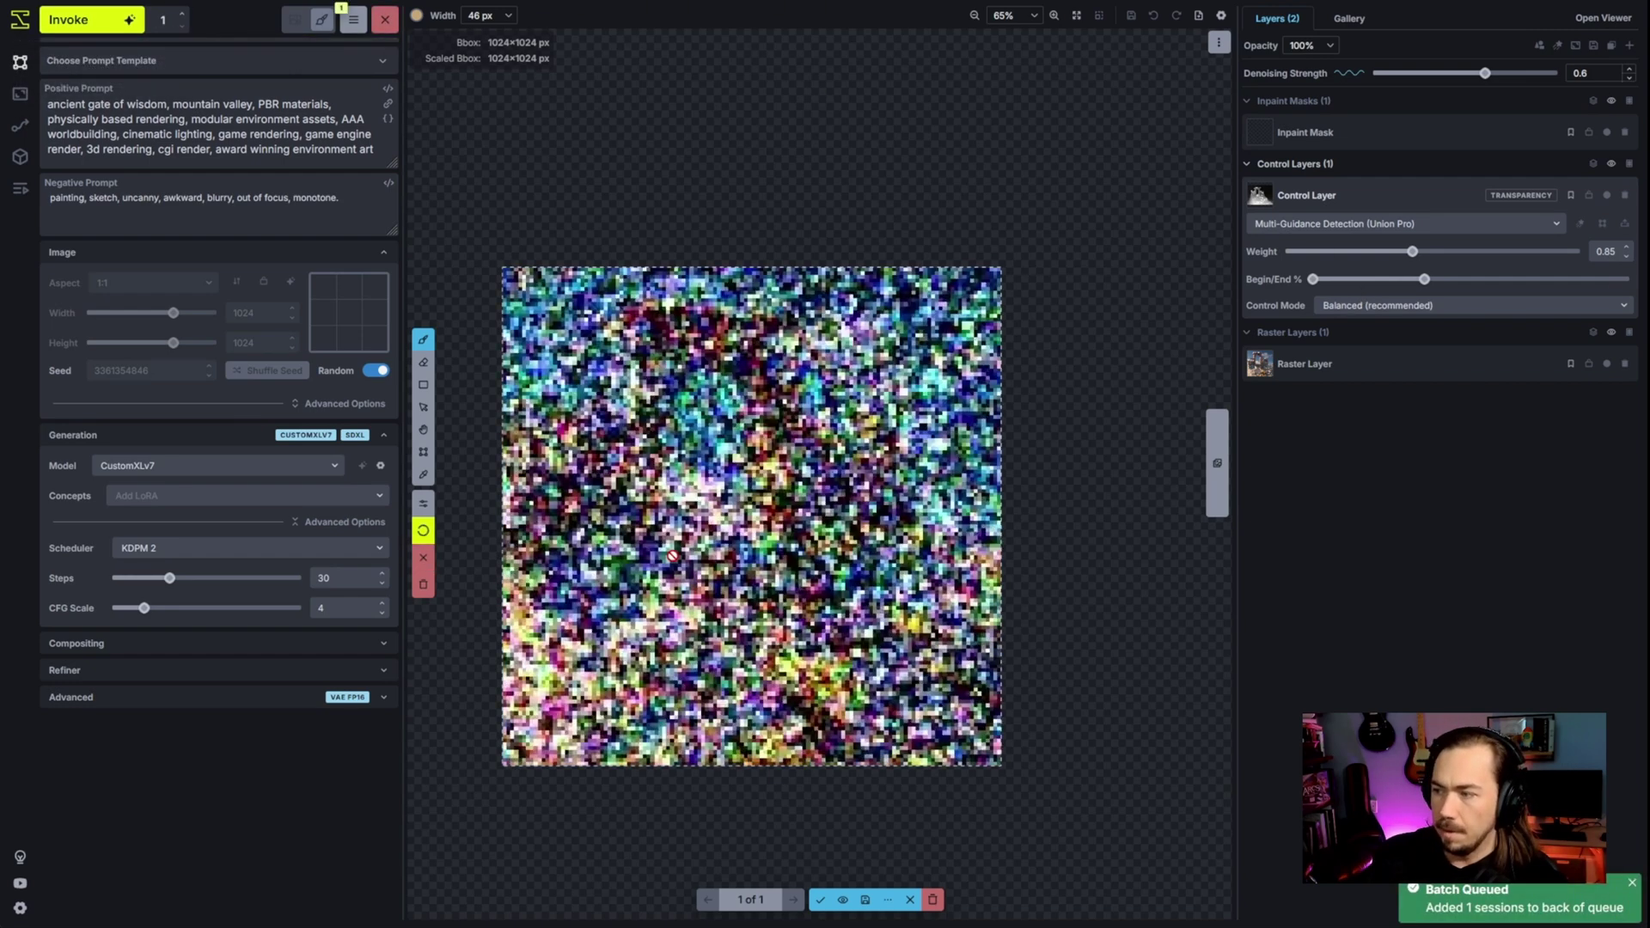
- Compare the generated gate variations and accept one as a new raster layer
scroll(854, 681, up, 1)
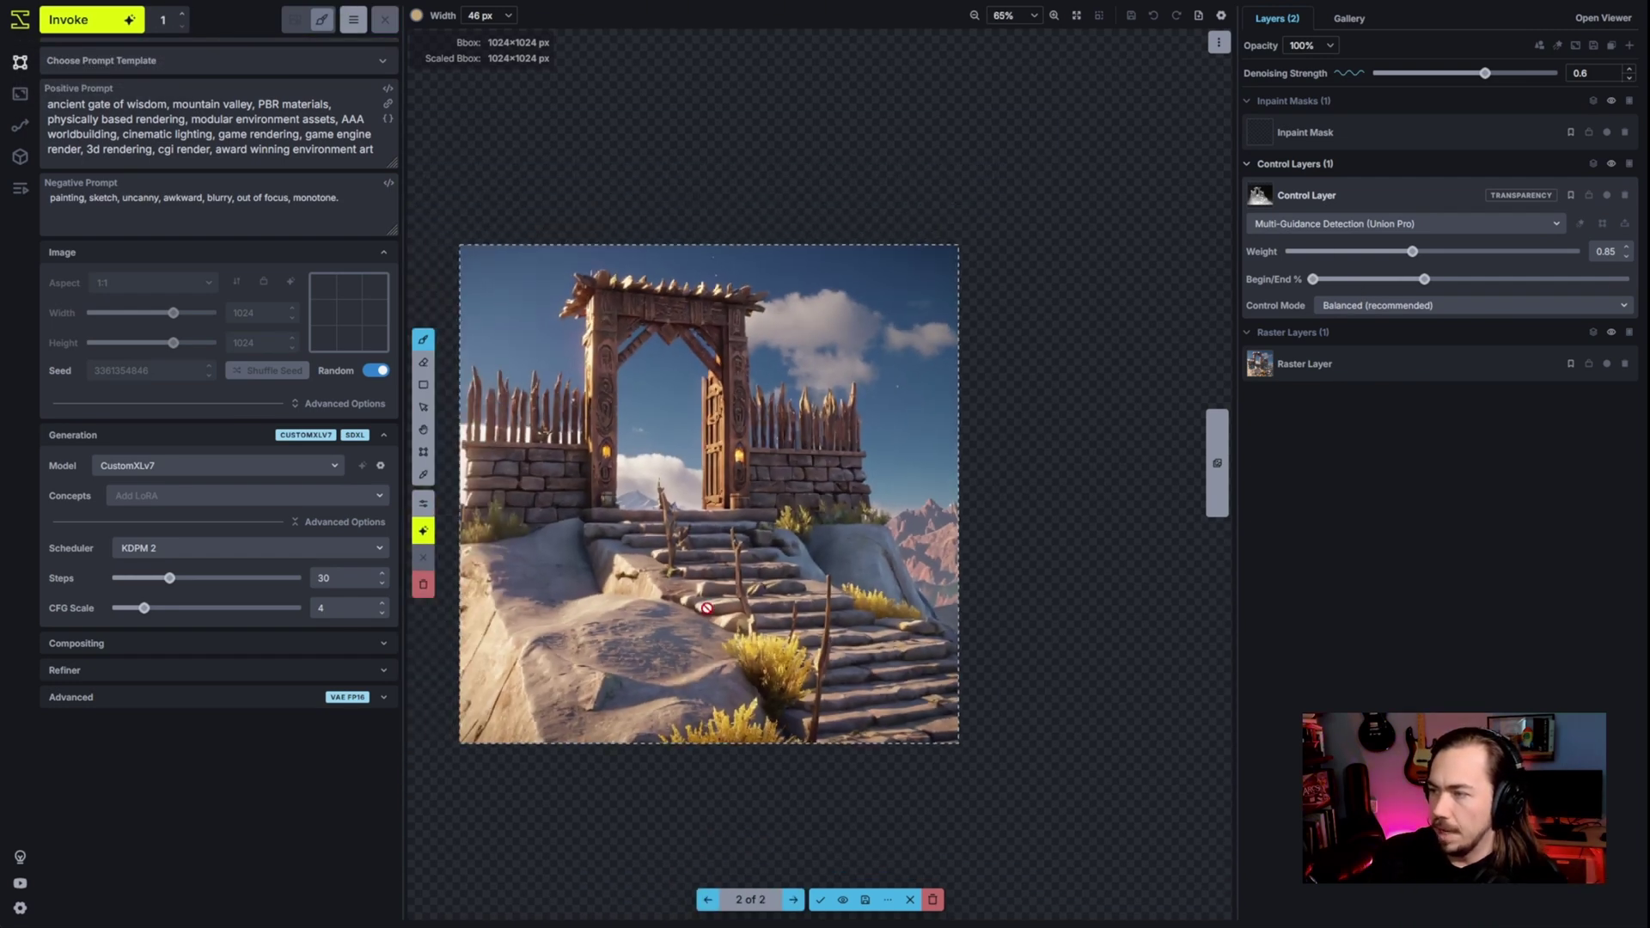
click(708, 901)
click(709, 902)
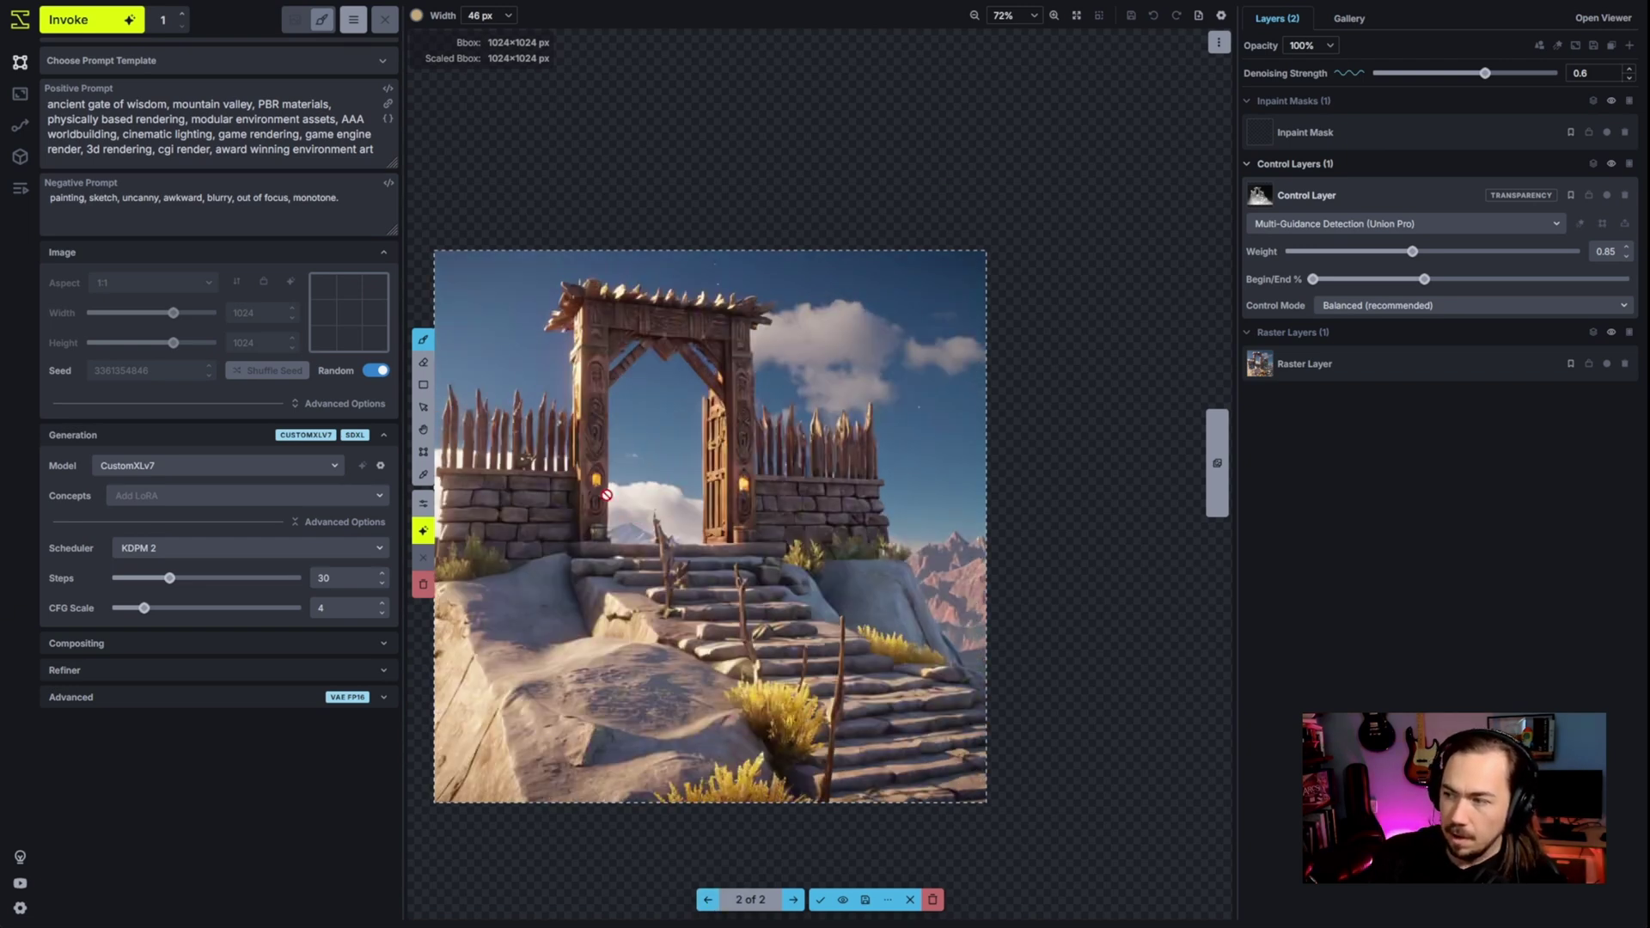
scroll(732, 760, up, 3)
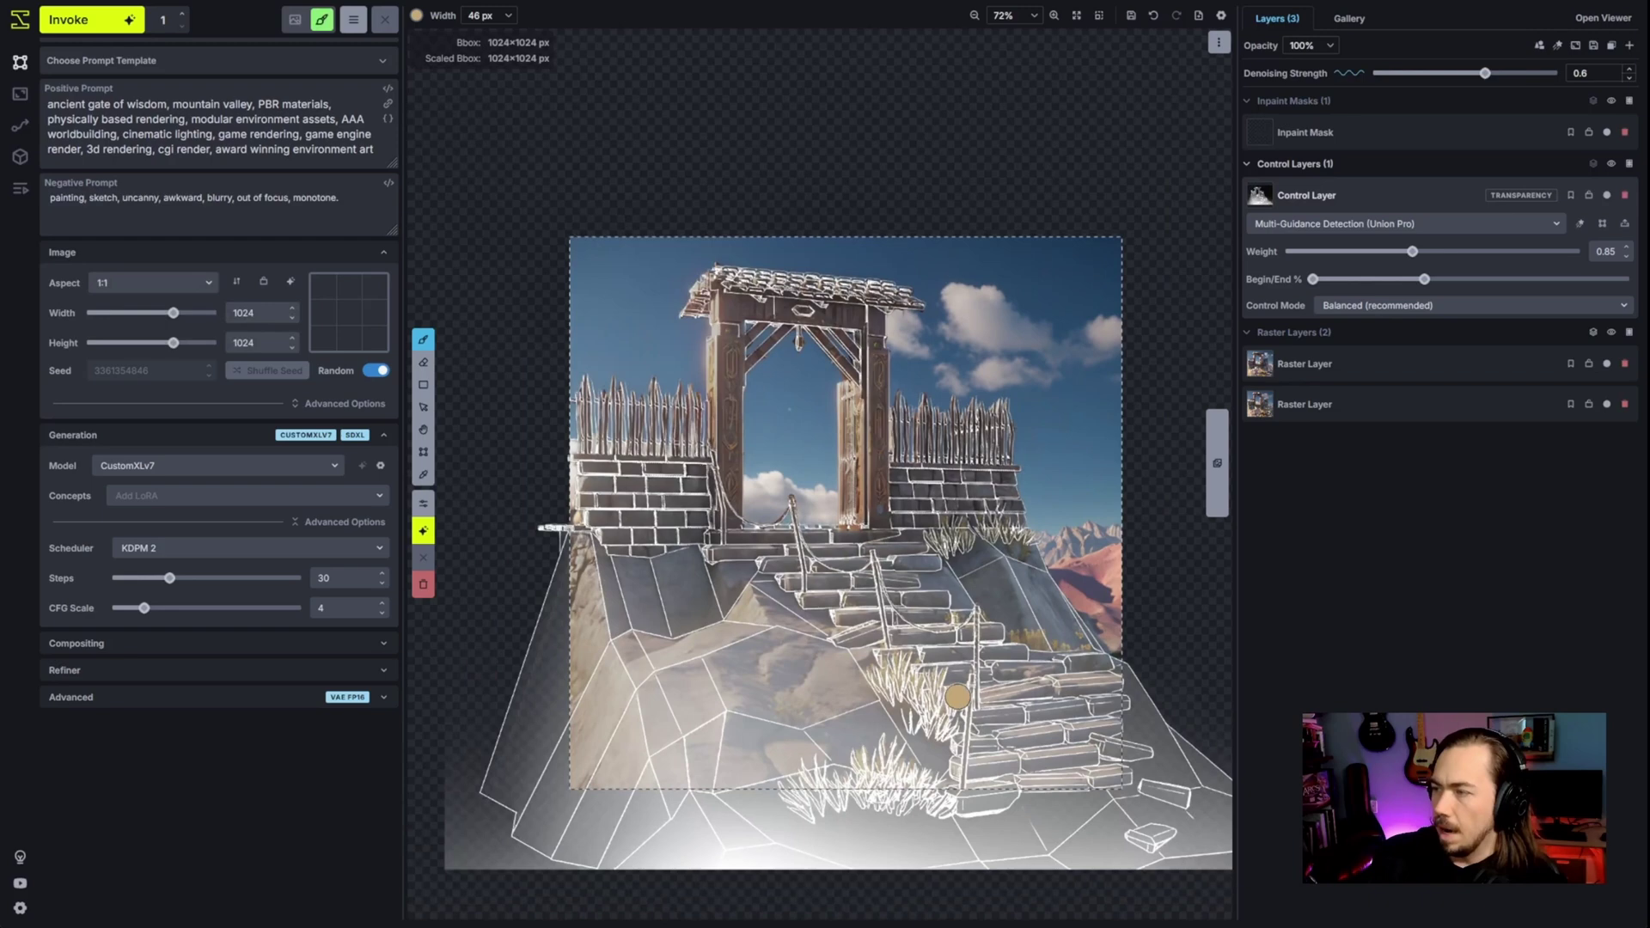
- Set the control layer's weight to 0.55 and its end percentage to about 60%
scroll(1078, 755, down, 3)
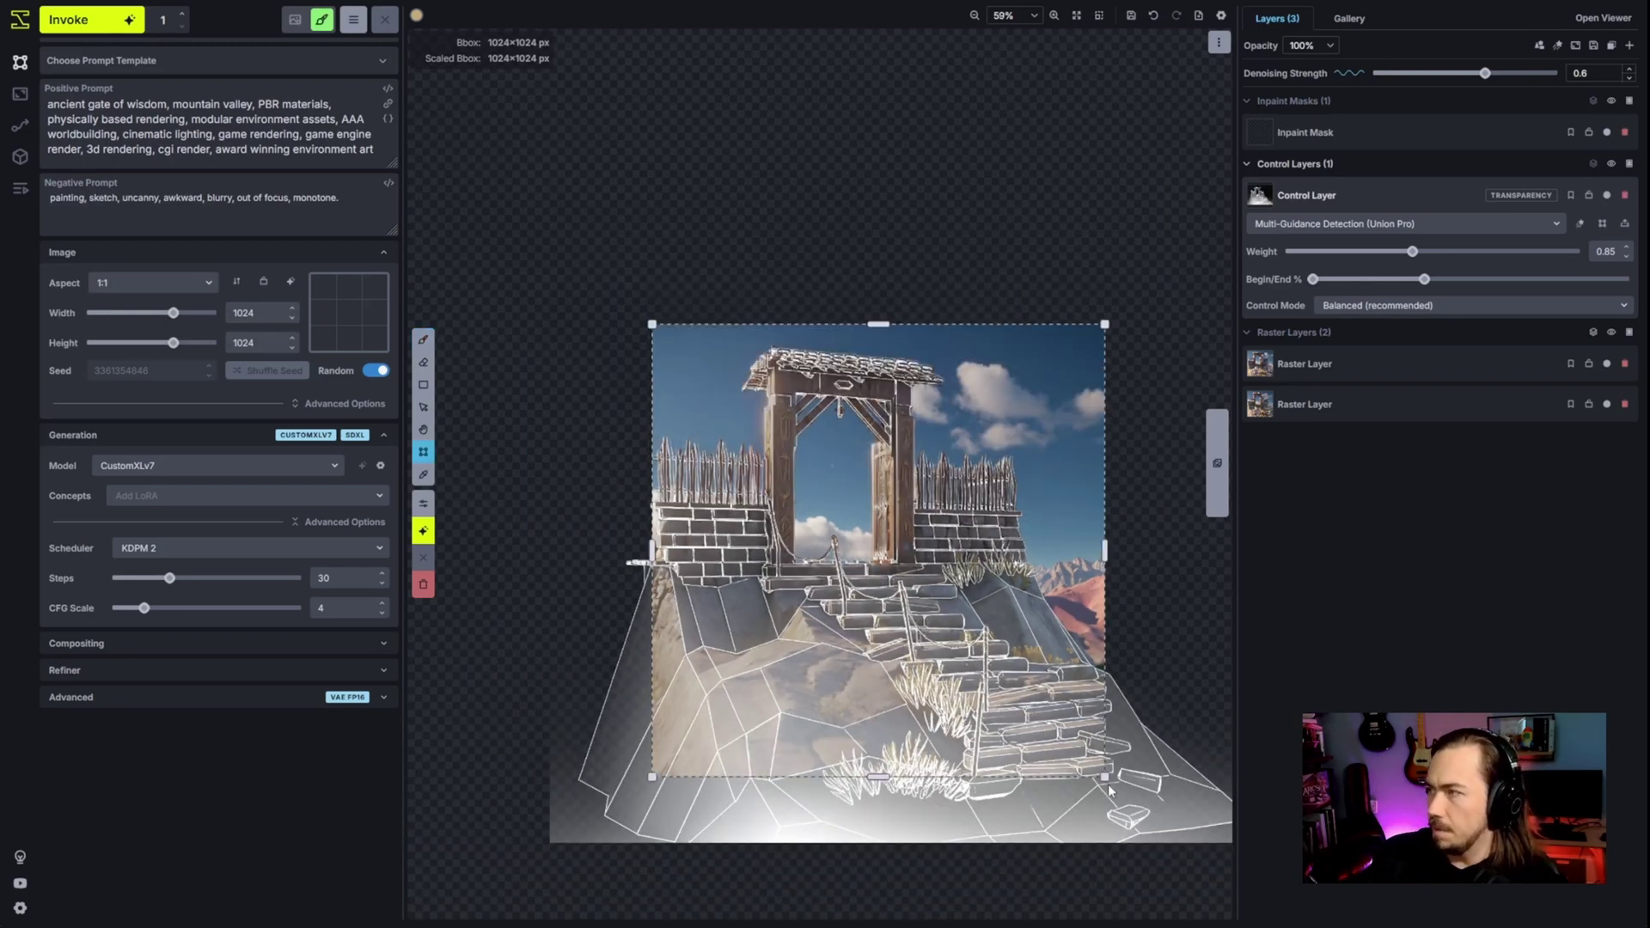
drag(1381, 251, 1355, 251)
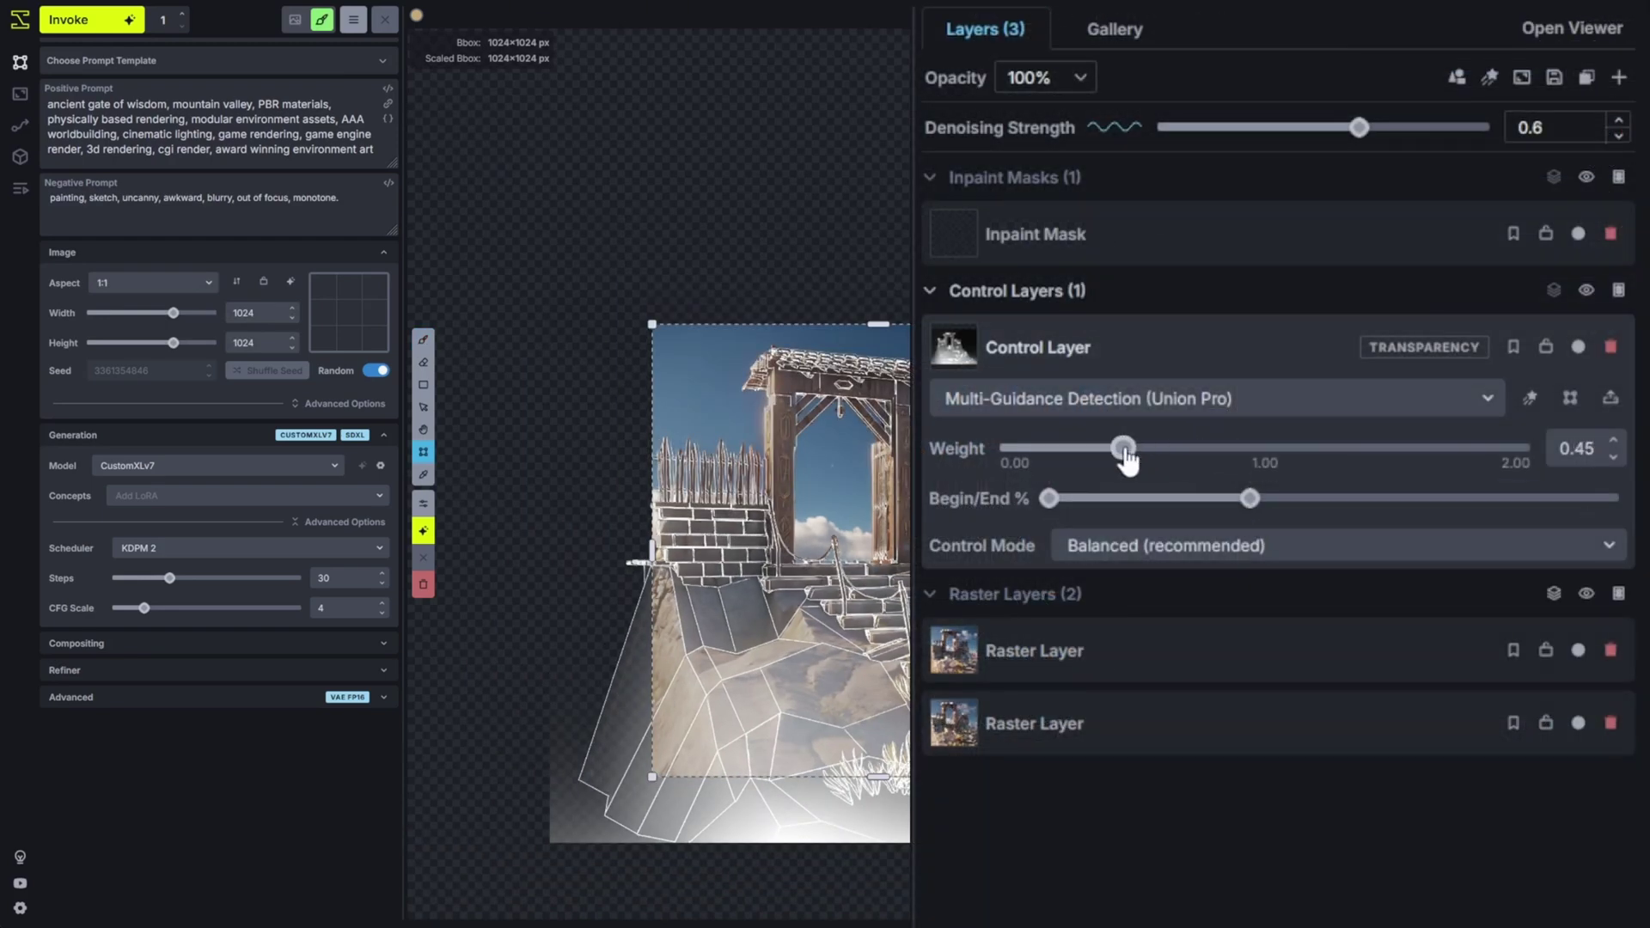
mouse_move(1126, 460)
mouse_down()
mouse_move(1166, 460)
mouse_move(1151, 460)
mouse_up()
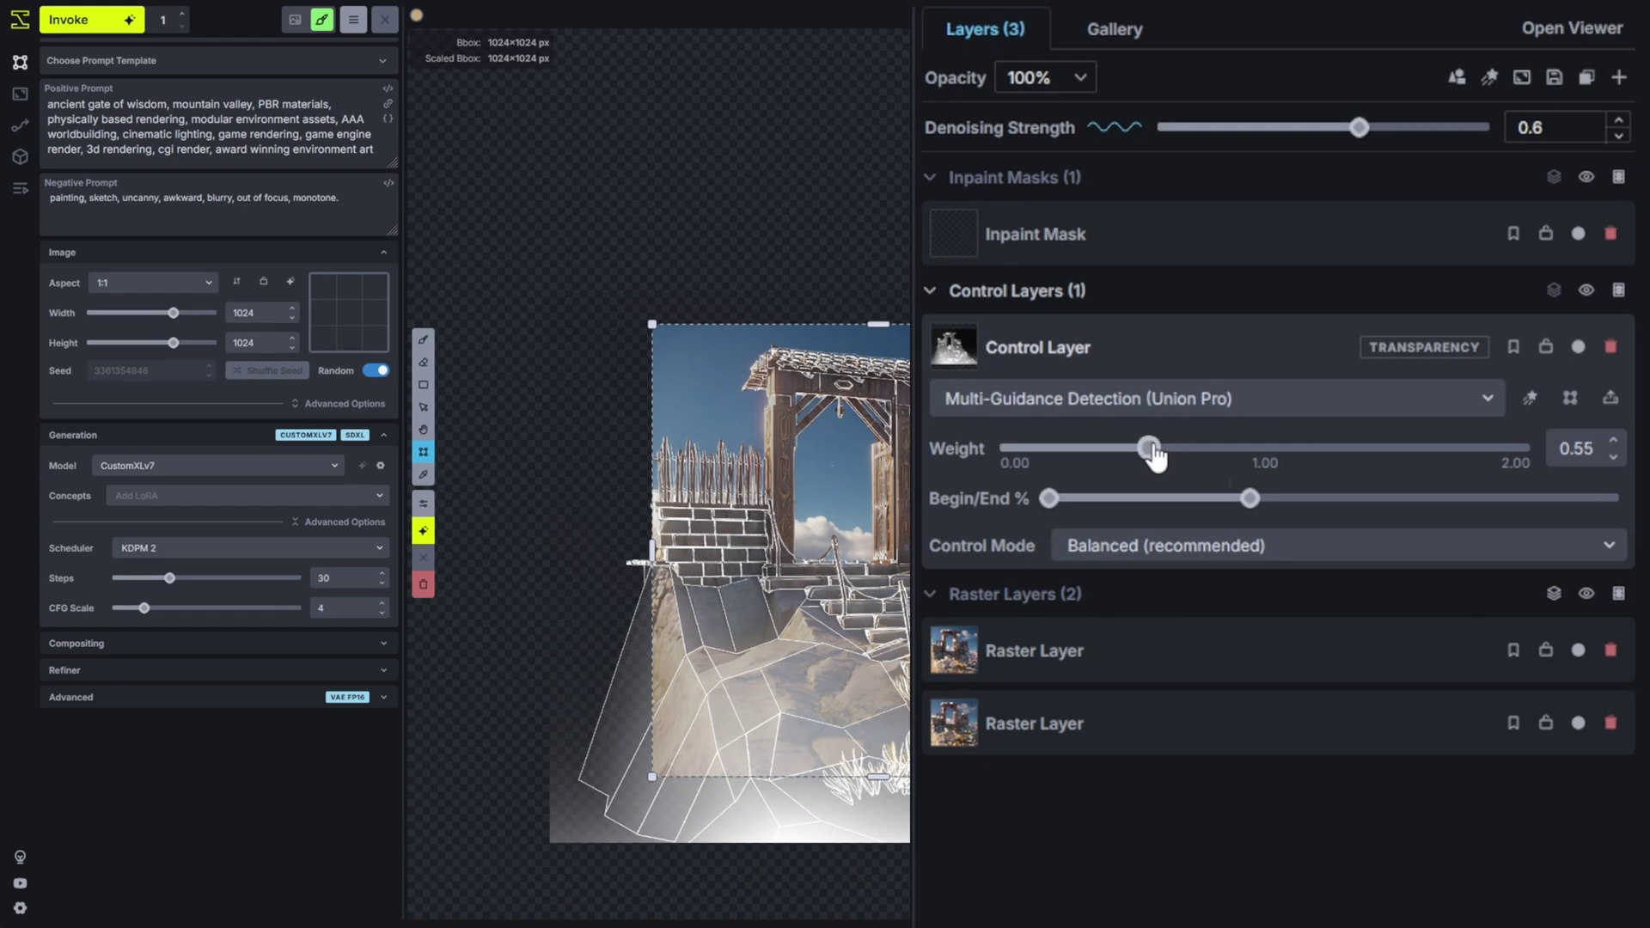
drag(1251, 499, 1397, 514)
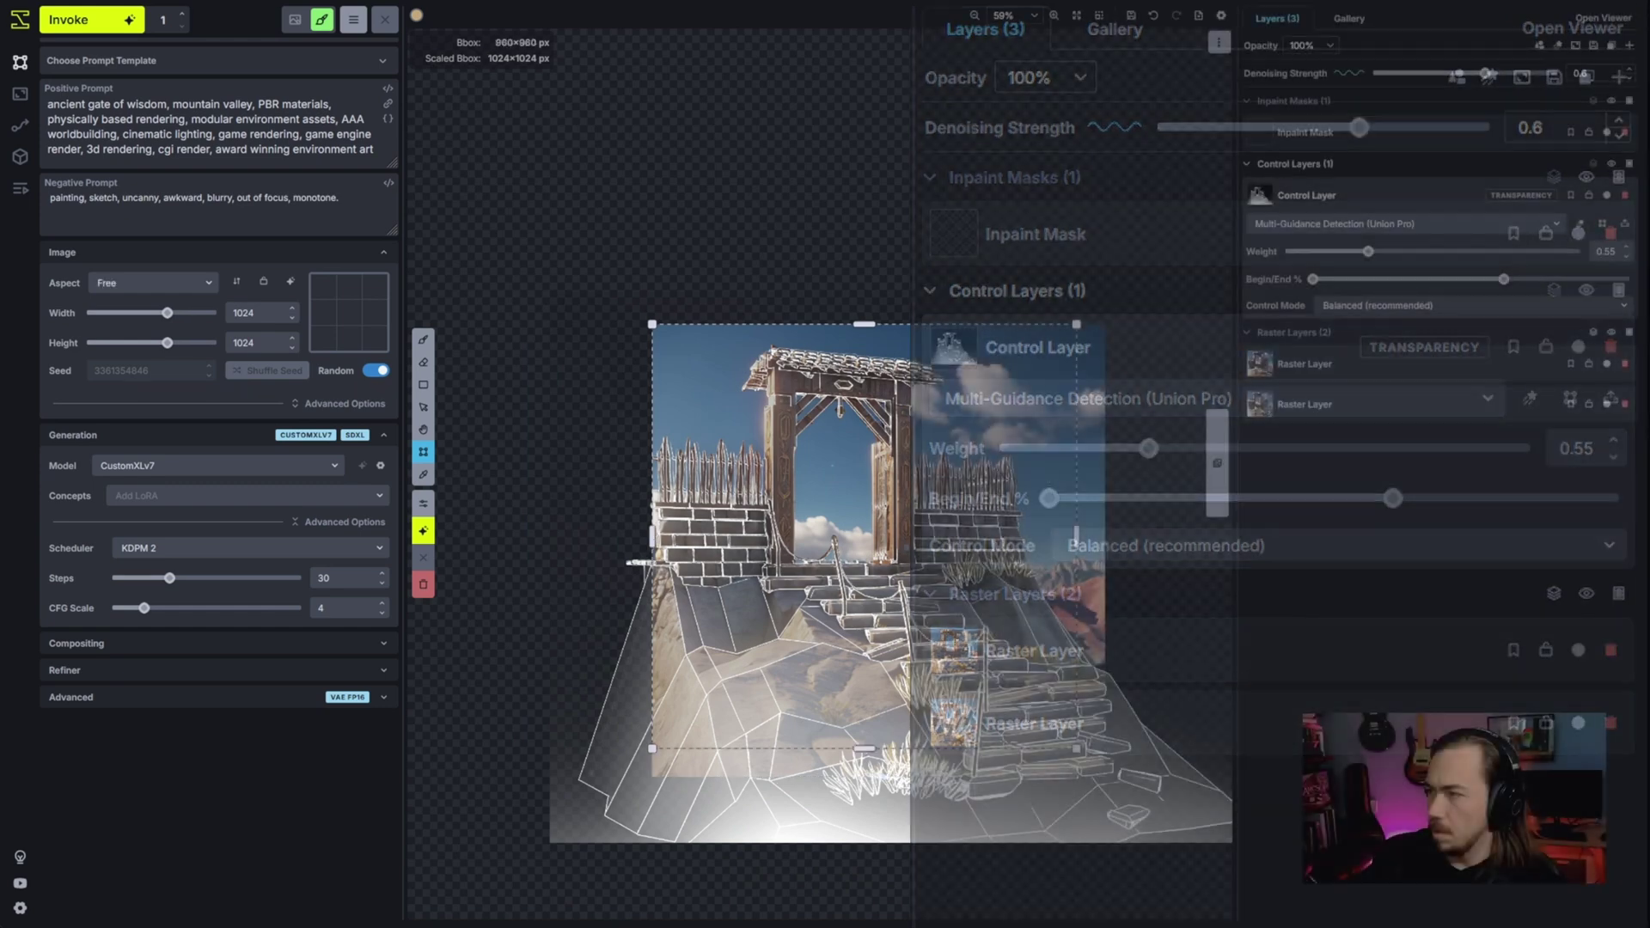
- Resize the generation bounding box to 576×640 px so that it frames the gate
drag(822, 522, 906, 550)
drag(792, 470, 860, 470)
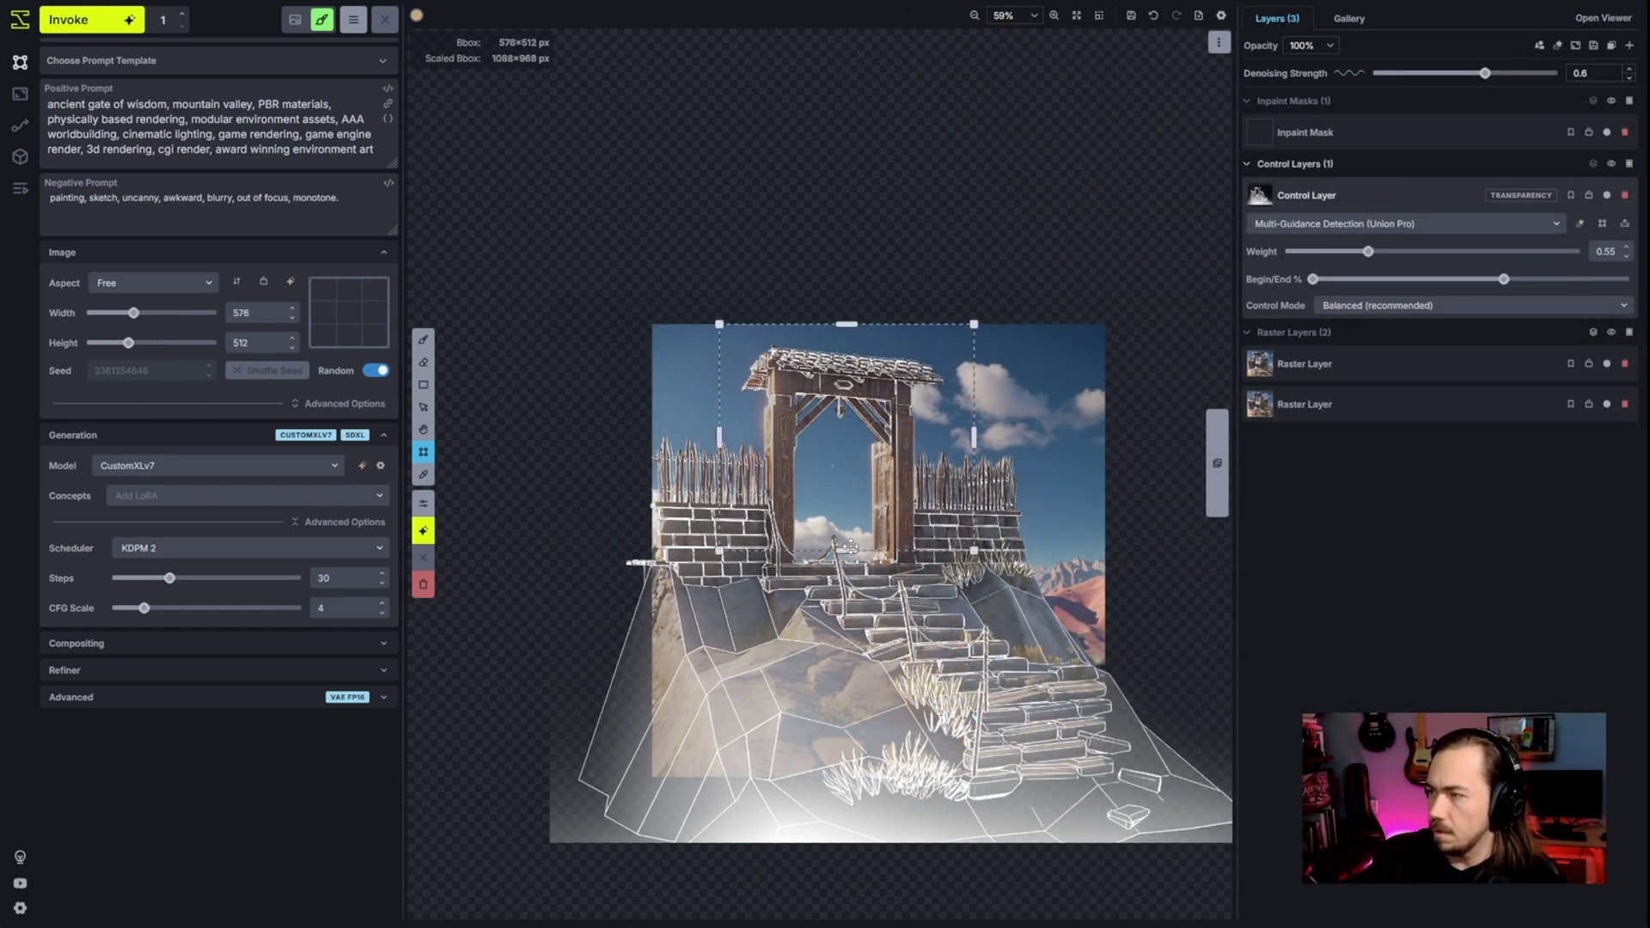
drag(847, 551, 847, 607)
scroll(825, 520, up, 5)
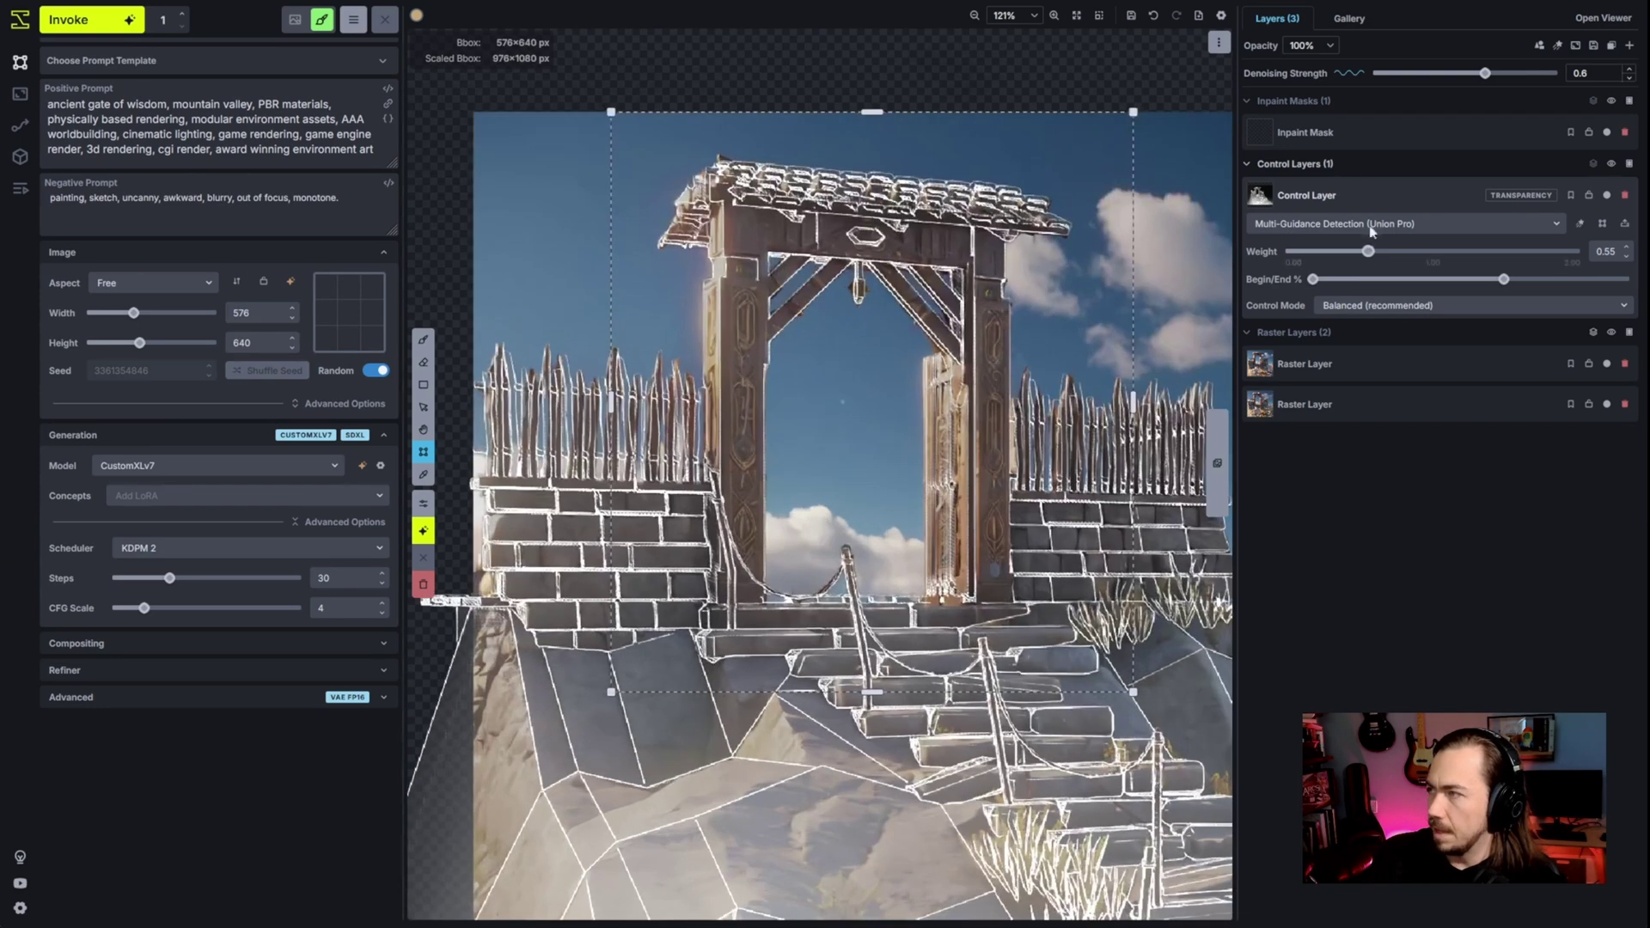
- Paint an inpaint mask over the gate's wooden frame, set the denoising strength to 0.65 and generate
key(b)
mouse_move(749, 593)
mouse_down()
mouse_move(730, 211)
mouse_move(954, 602)
mouse_move(988, 430)
mouse_up()
drag(1497, 75, 1494, 76)
key(ctrl+Return)
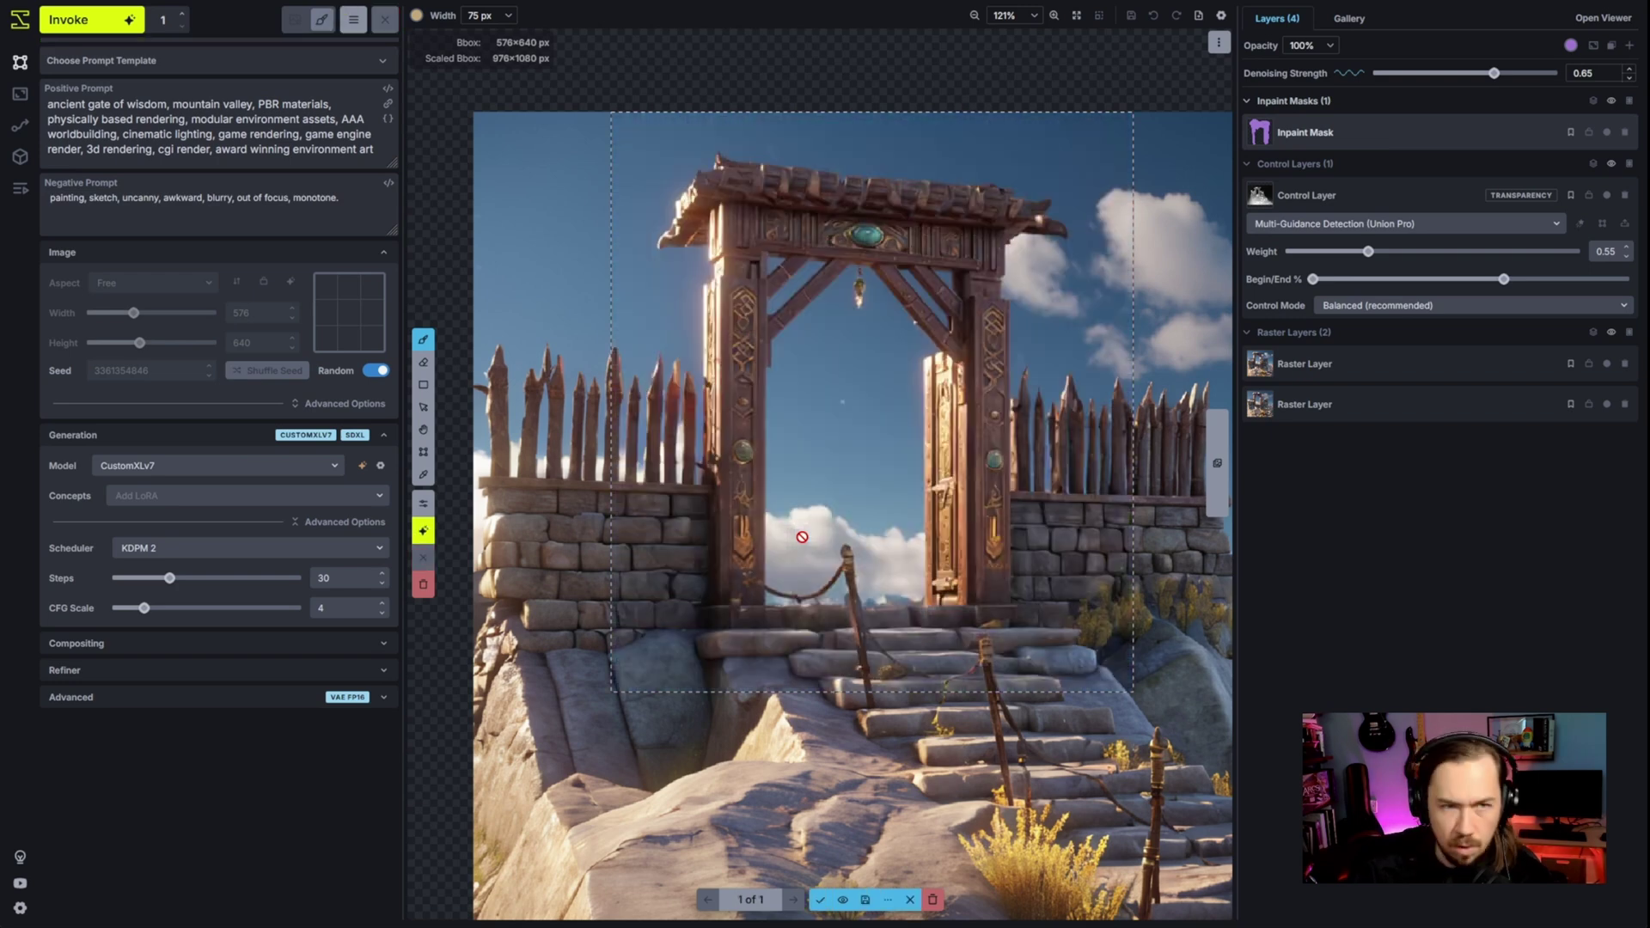
- Discard the inpainted result and delete both gate raster layers
scroll(908, 361, down, 1)
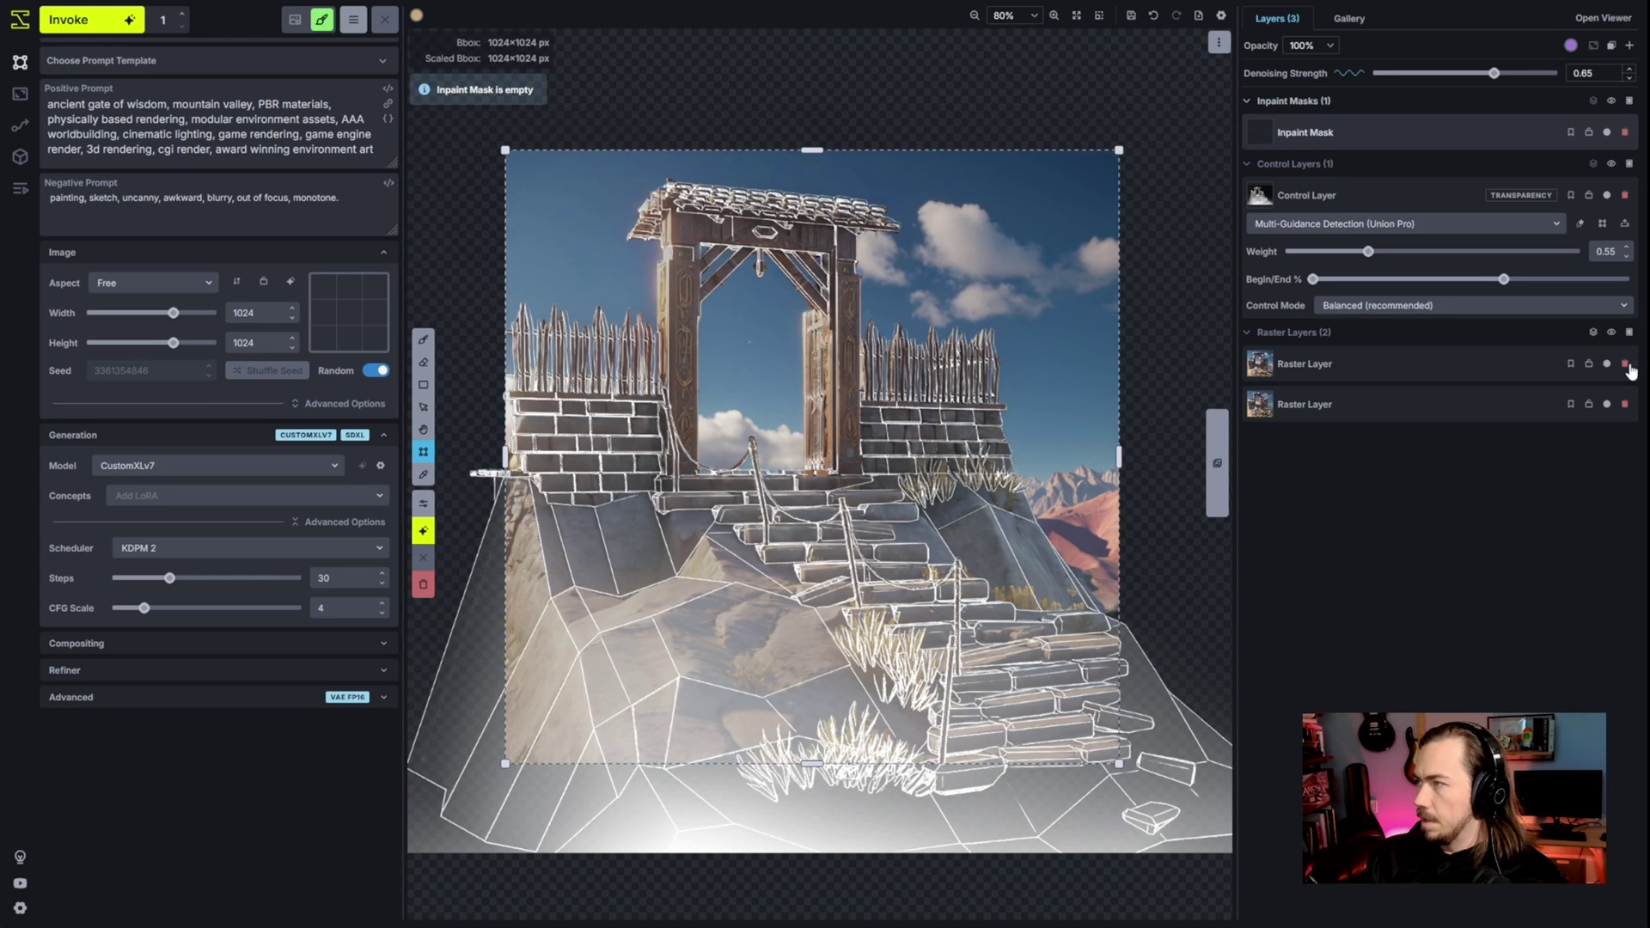
click(1627, 365)
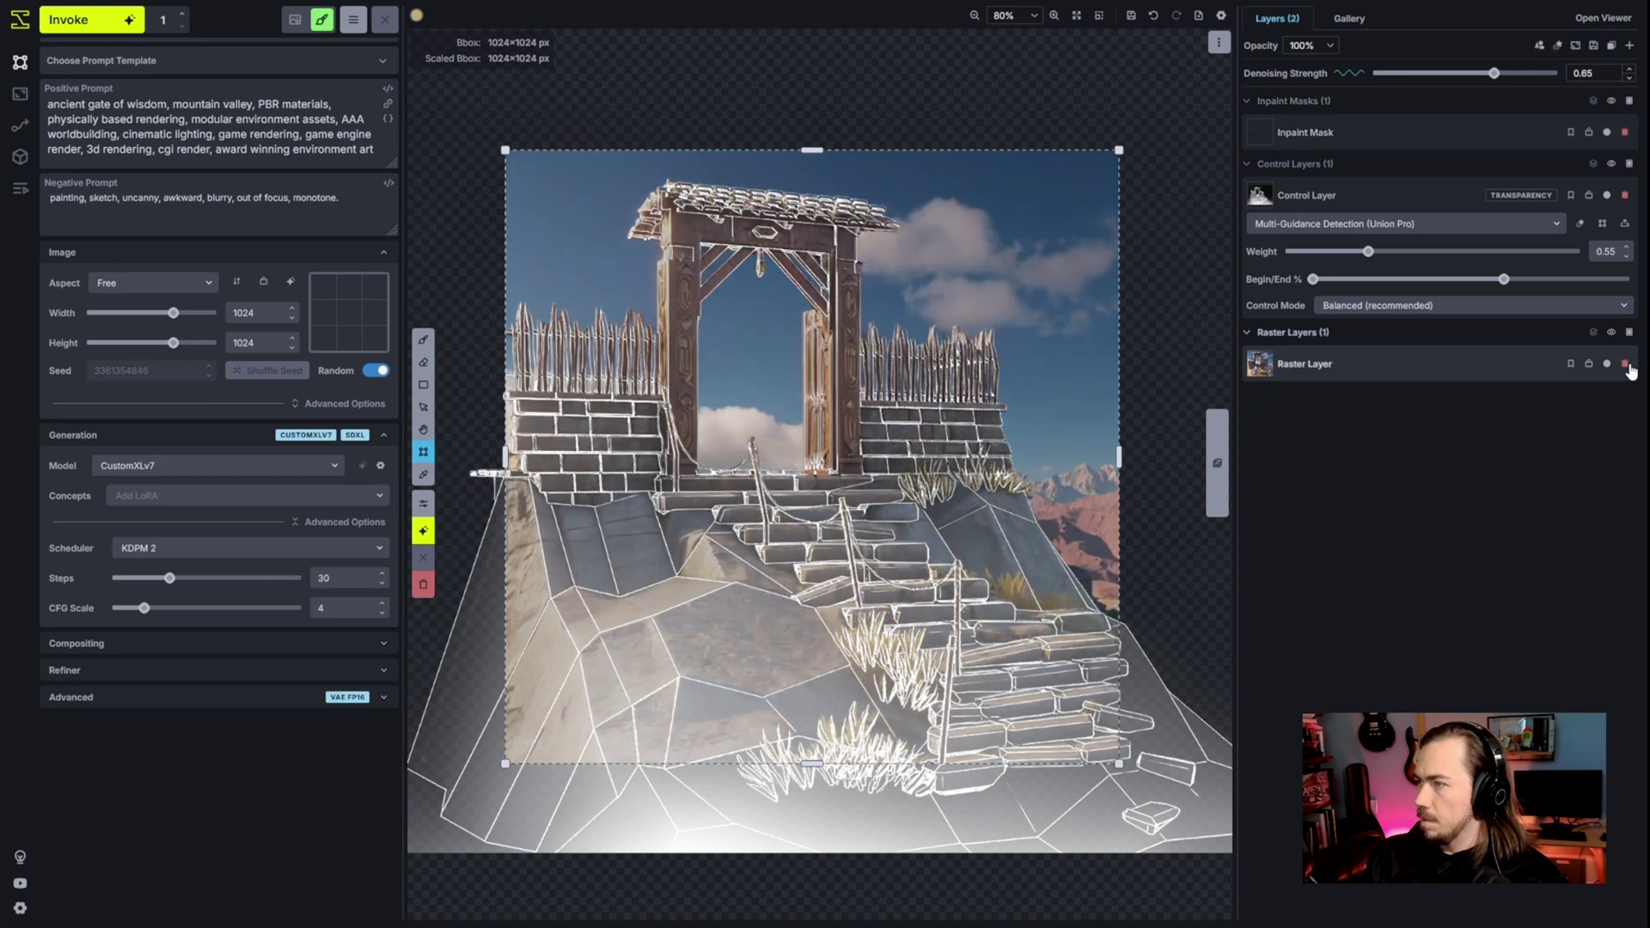
click(1626, 365)
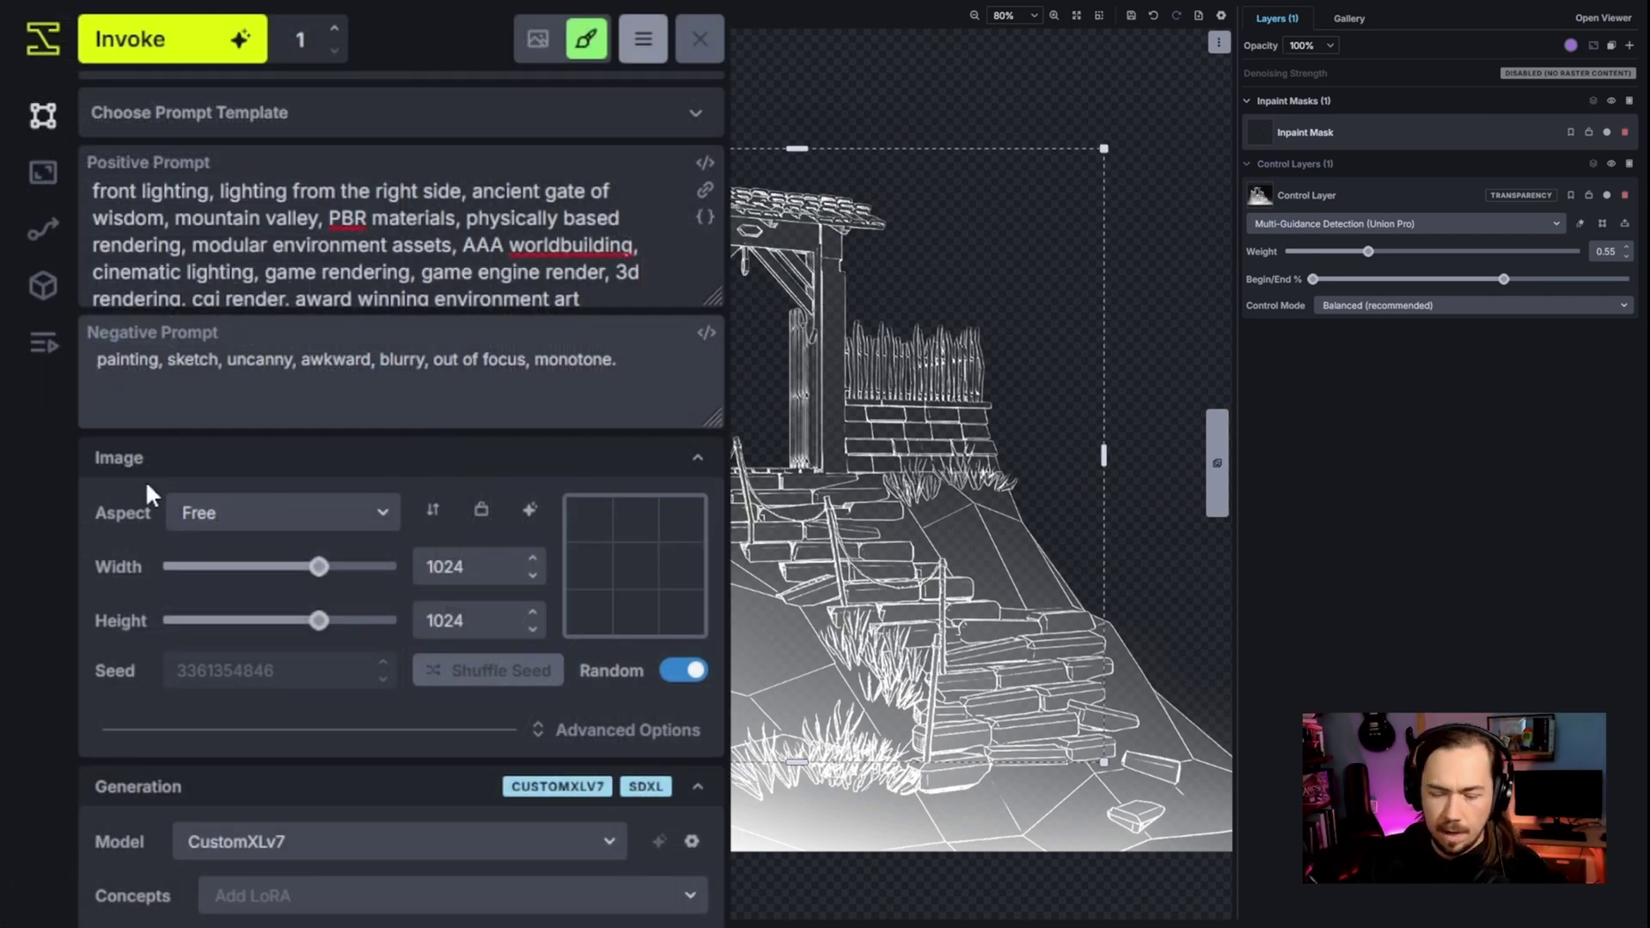
- Generate the gate scene with "mid-day" leading the positive prompt and "backlit++" leading the negative prompt
text(bad kg)
text(it++,)
drag(93, 190, 411, 191)
key(BackSpace)
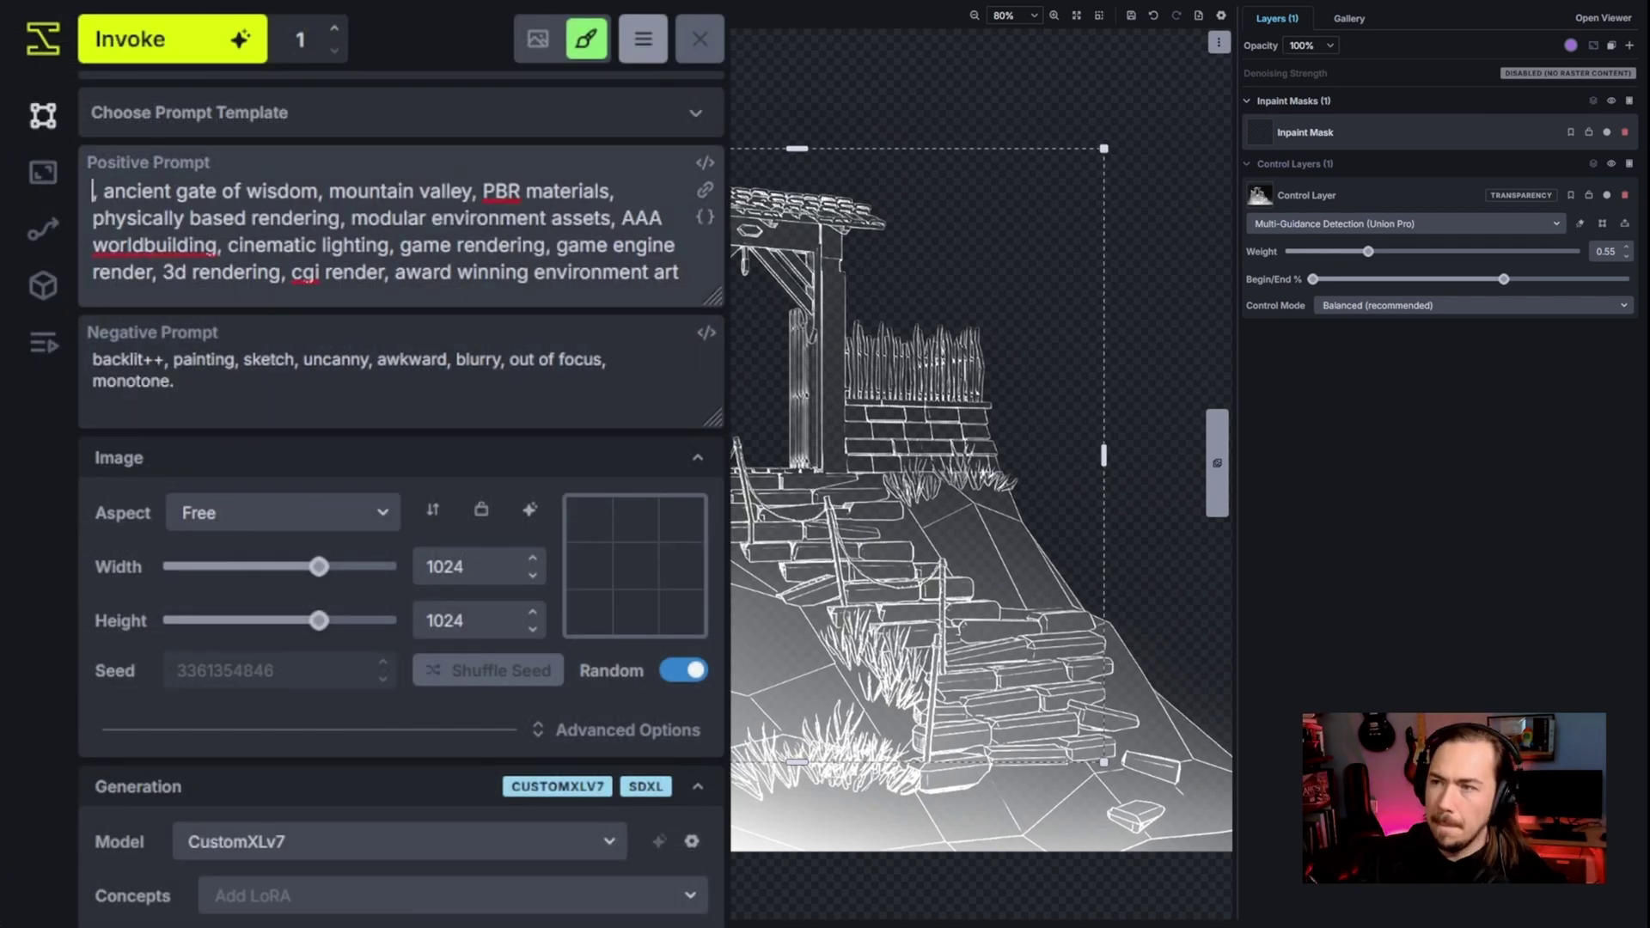
text(mid-day)
click(240, 39)
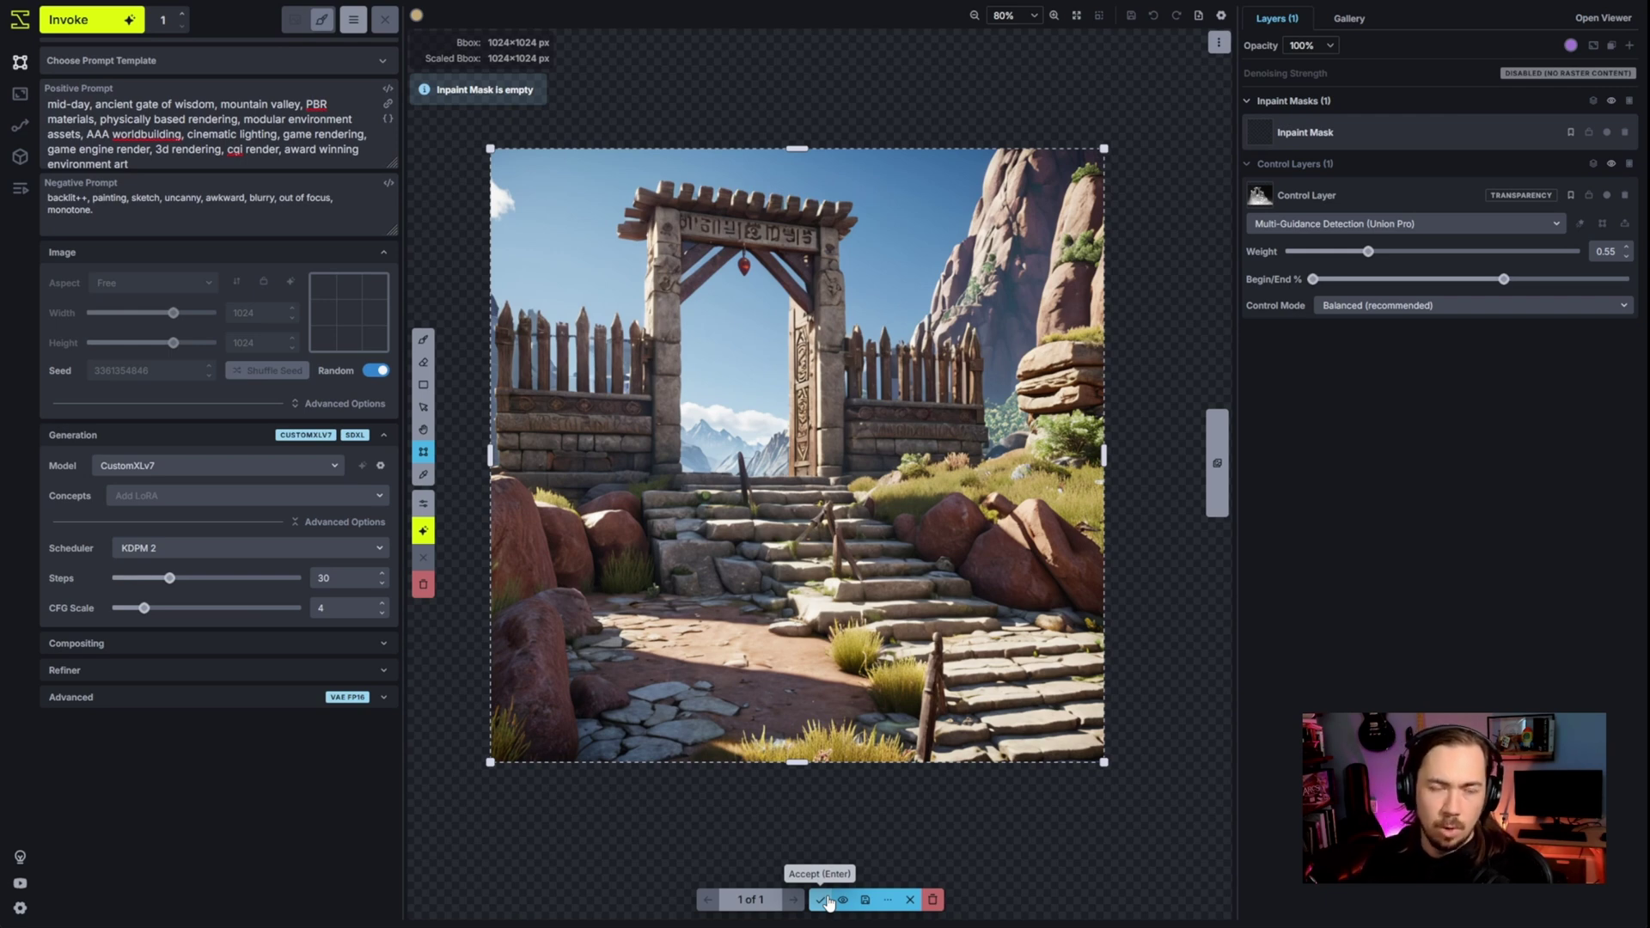
- Accept the mid-day gate image as a raster layer and check it with the control layers temporarily hidden
scroll(941, 787, down, 3)
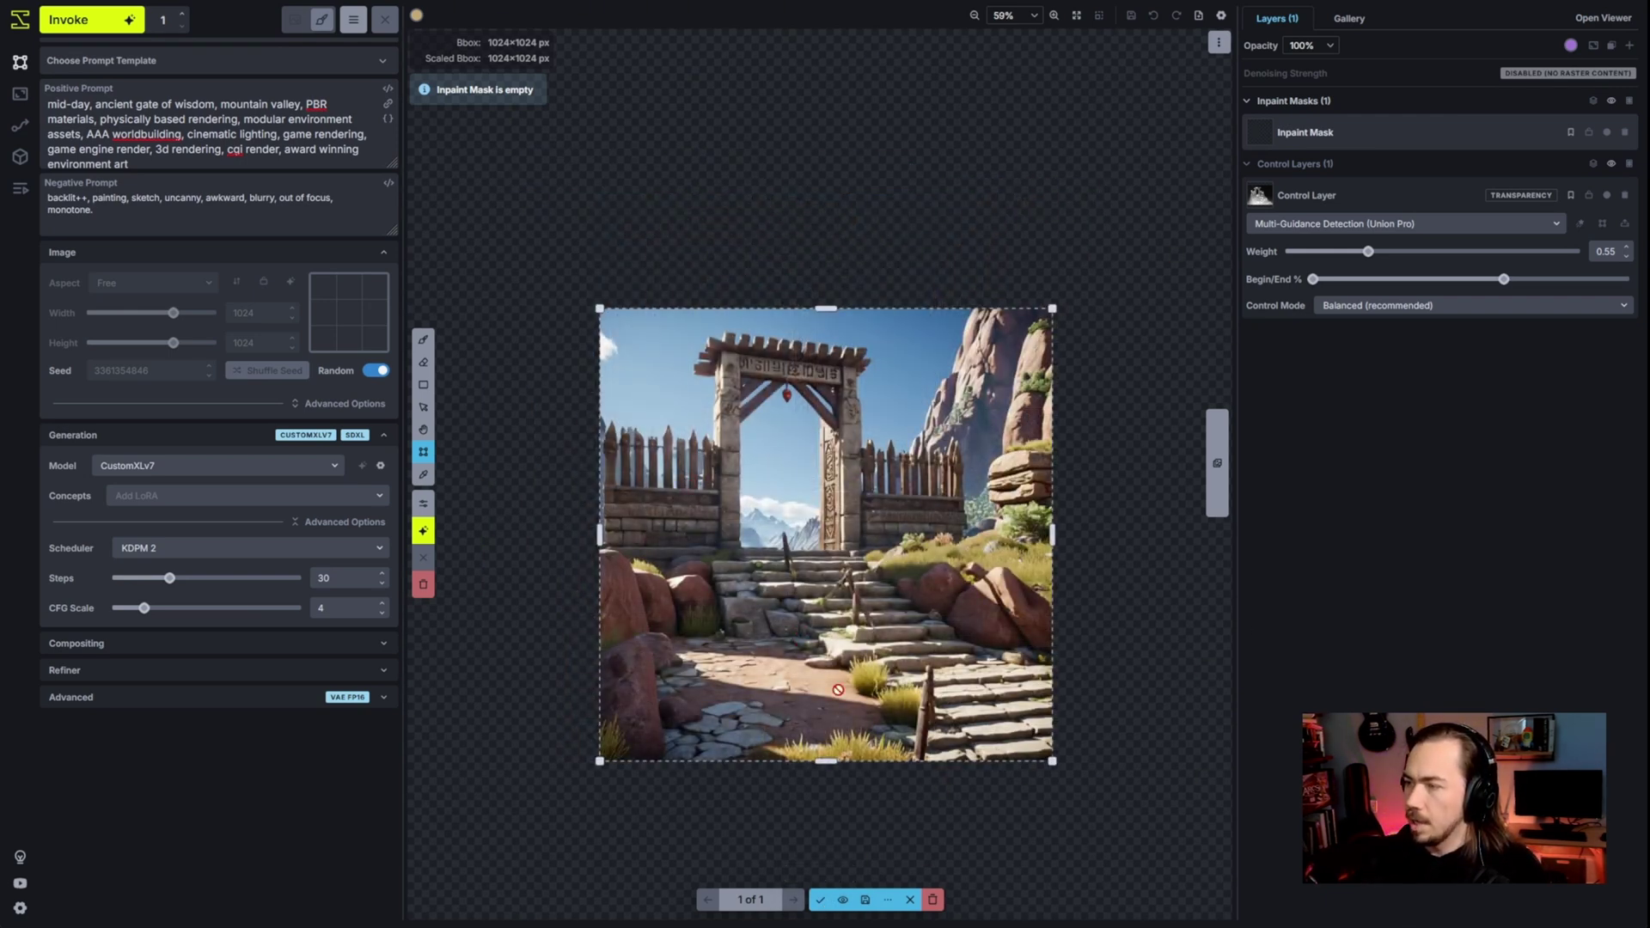
scroll(855, 703, up, 2)
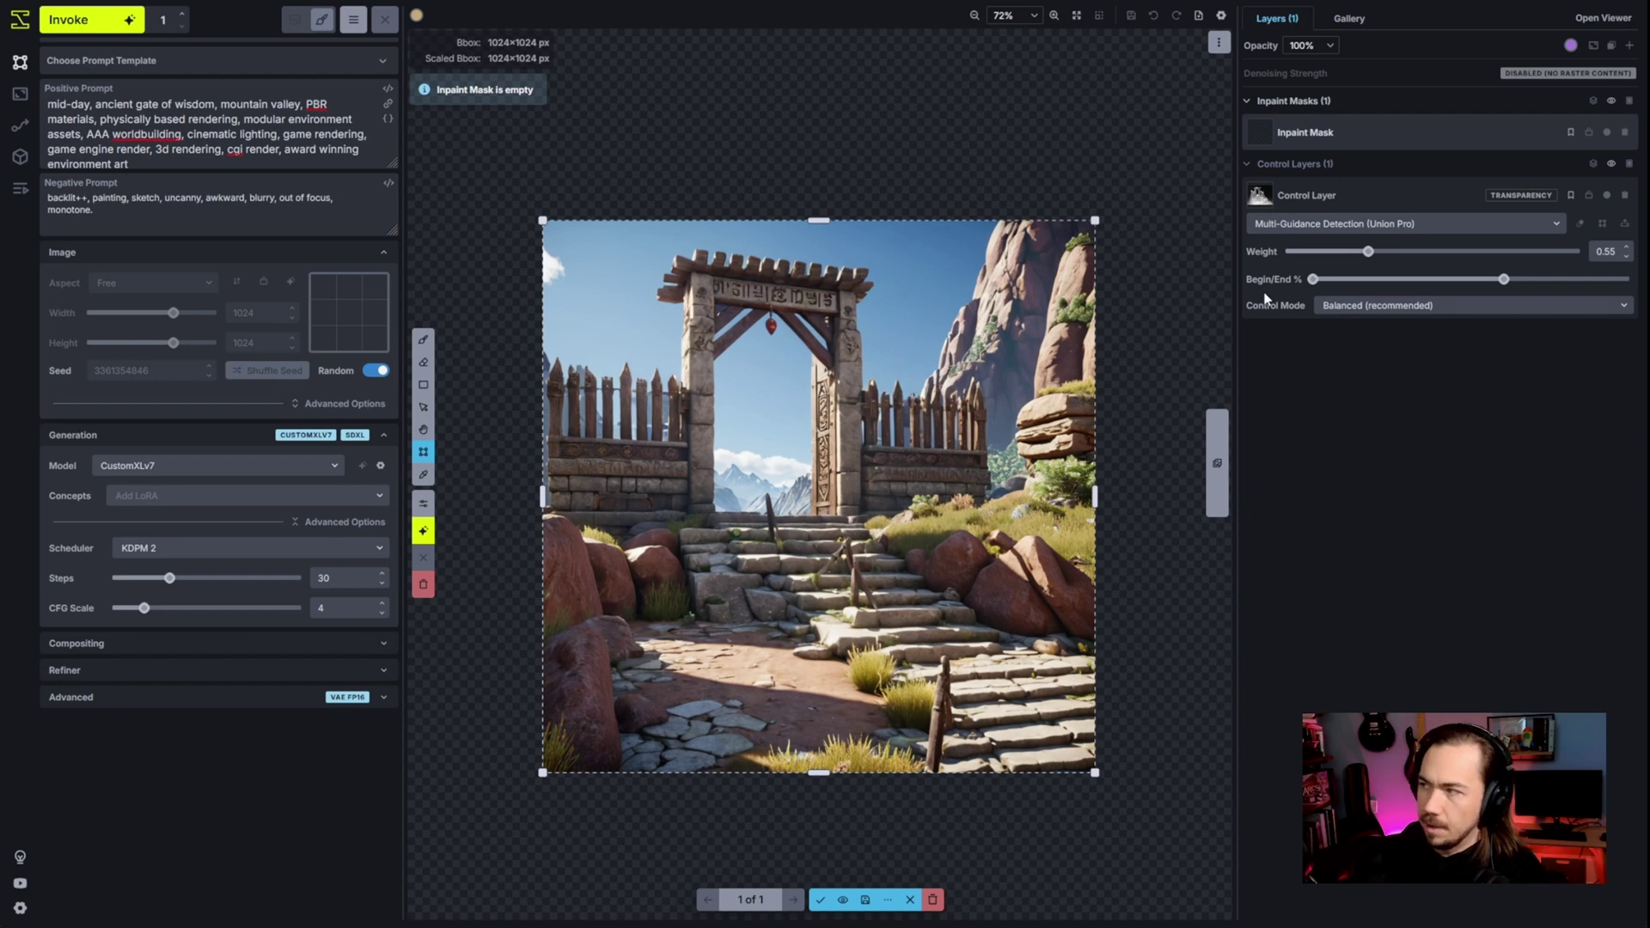
scroll(733, 482, up, 1)
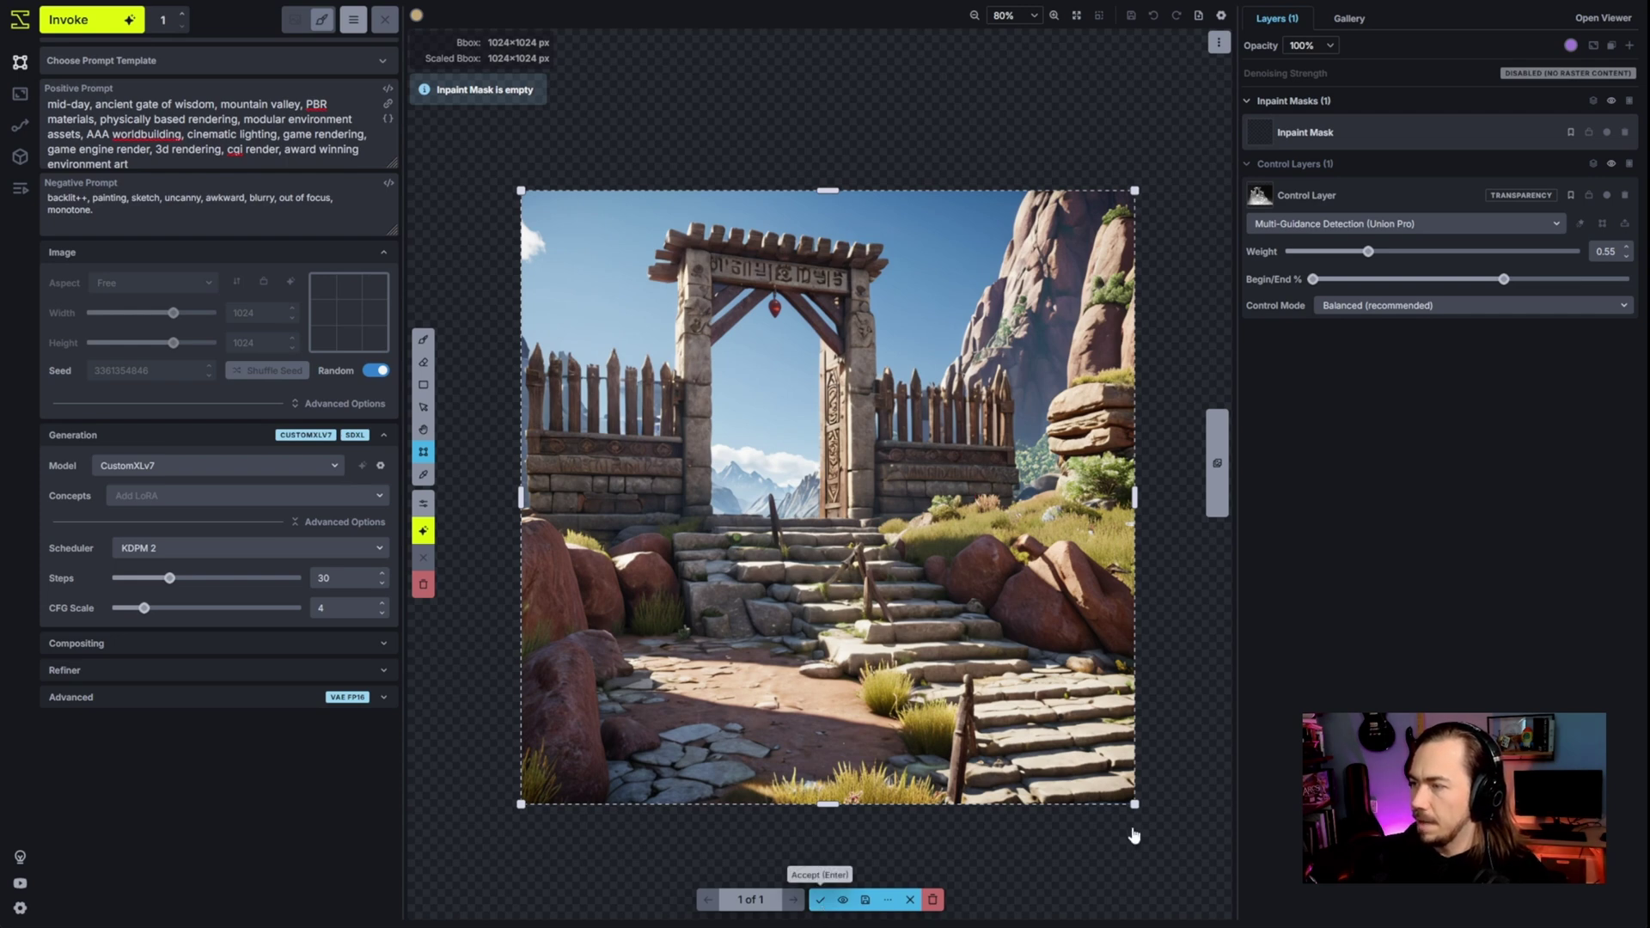
click(823, 900)
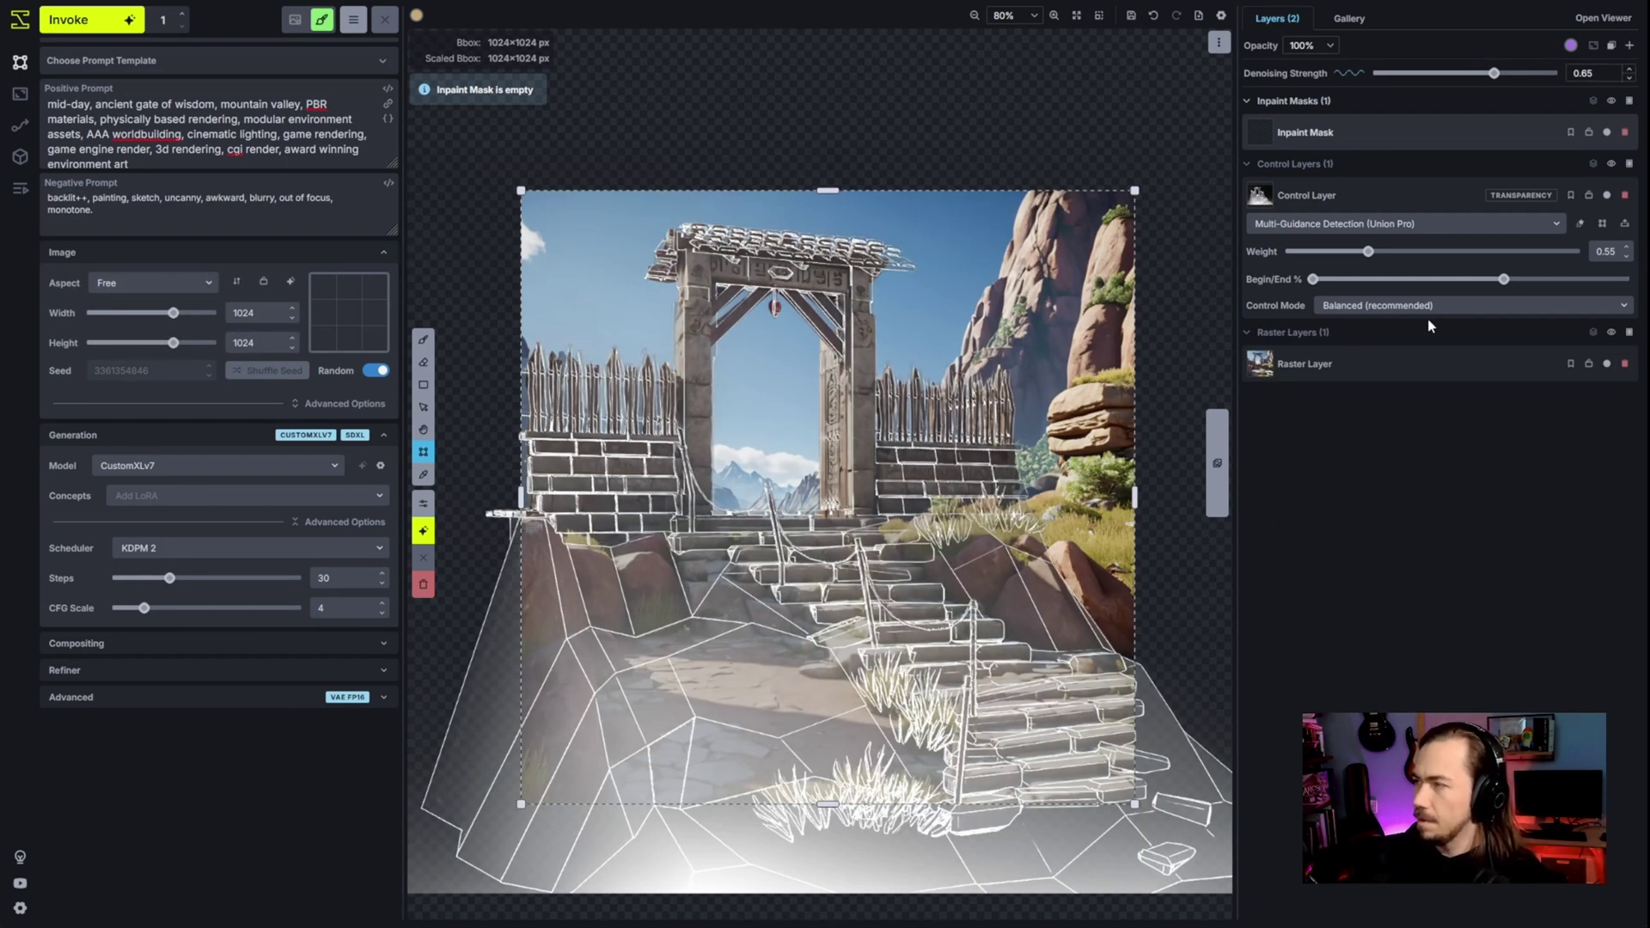
click(1612, 164)
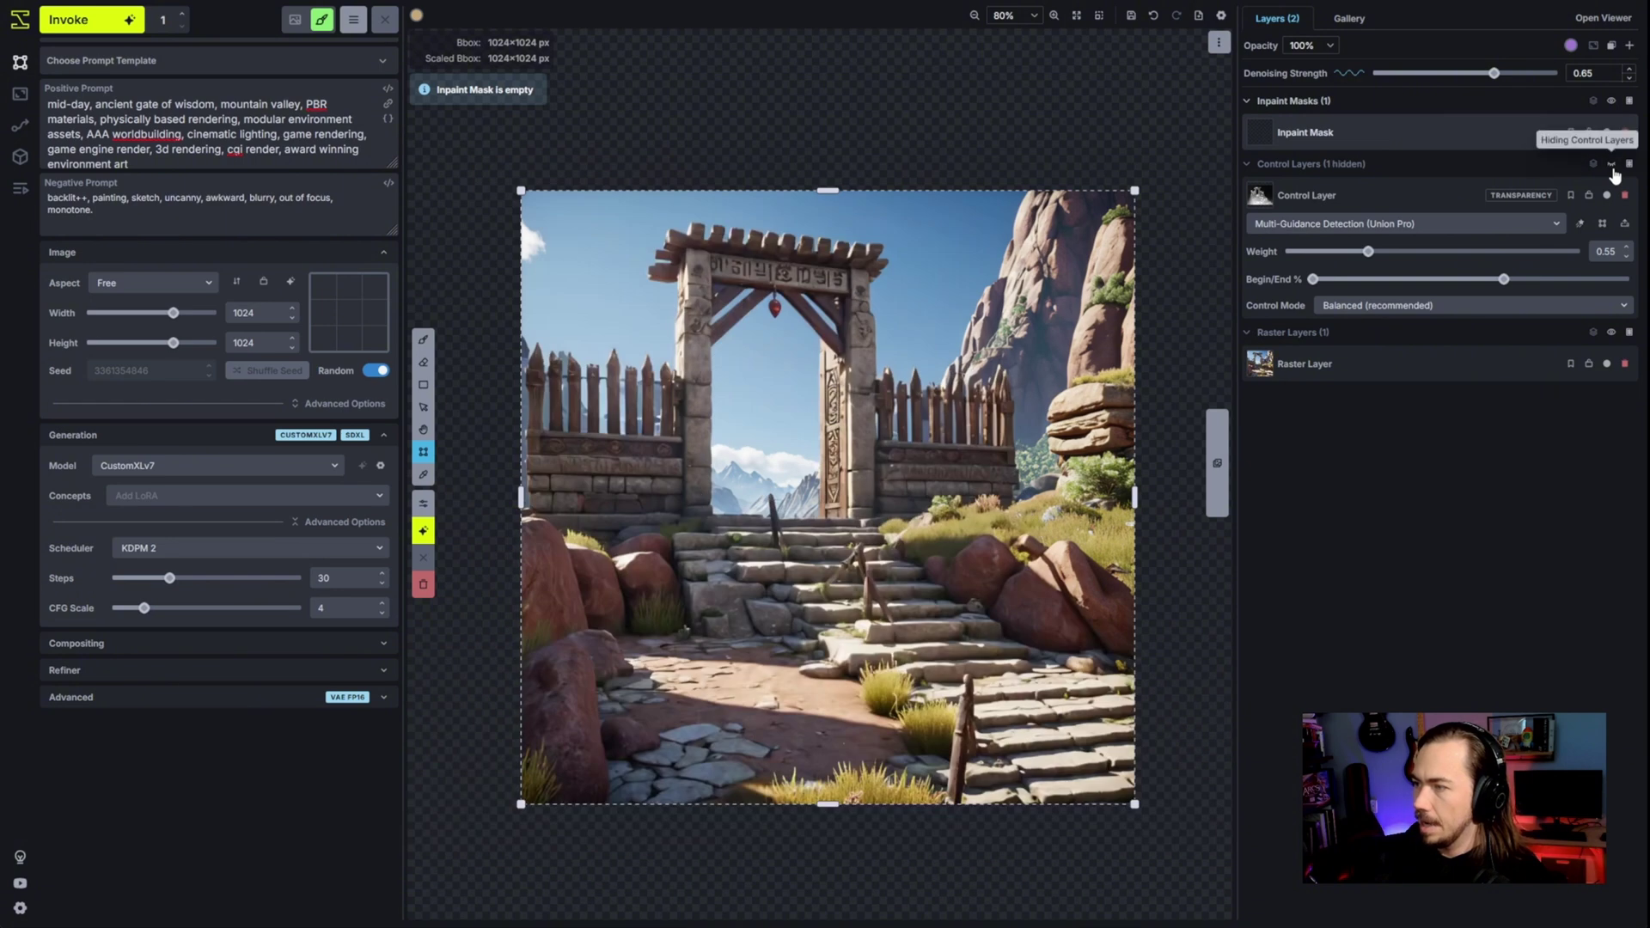
click(1612, 163)
- Add a new raster layer and paint the rope railing and its posts along the stairs in brown
click(1422, 196)
scroll(864, 454, up, 5)
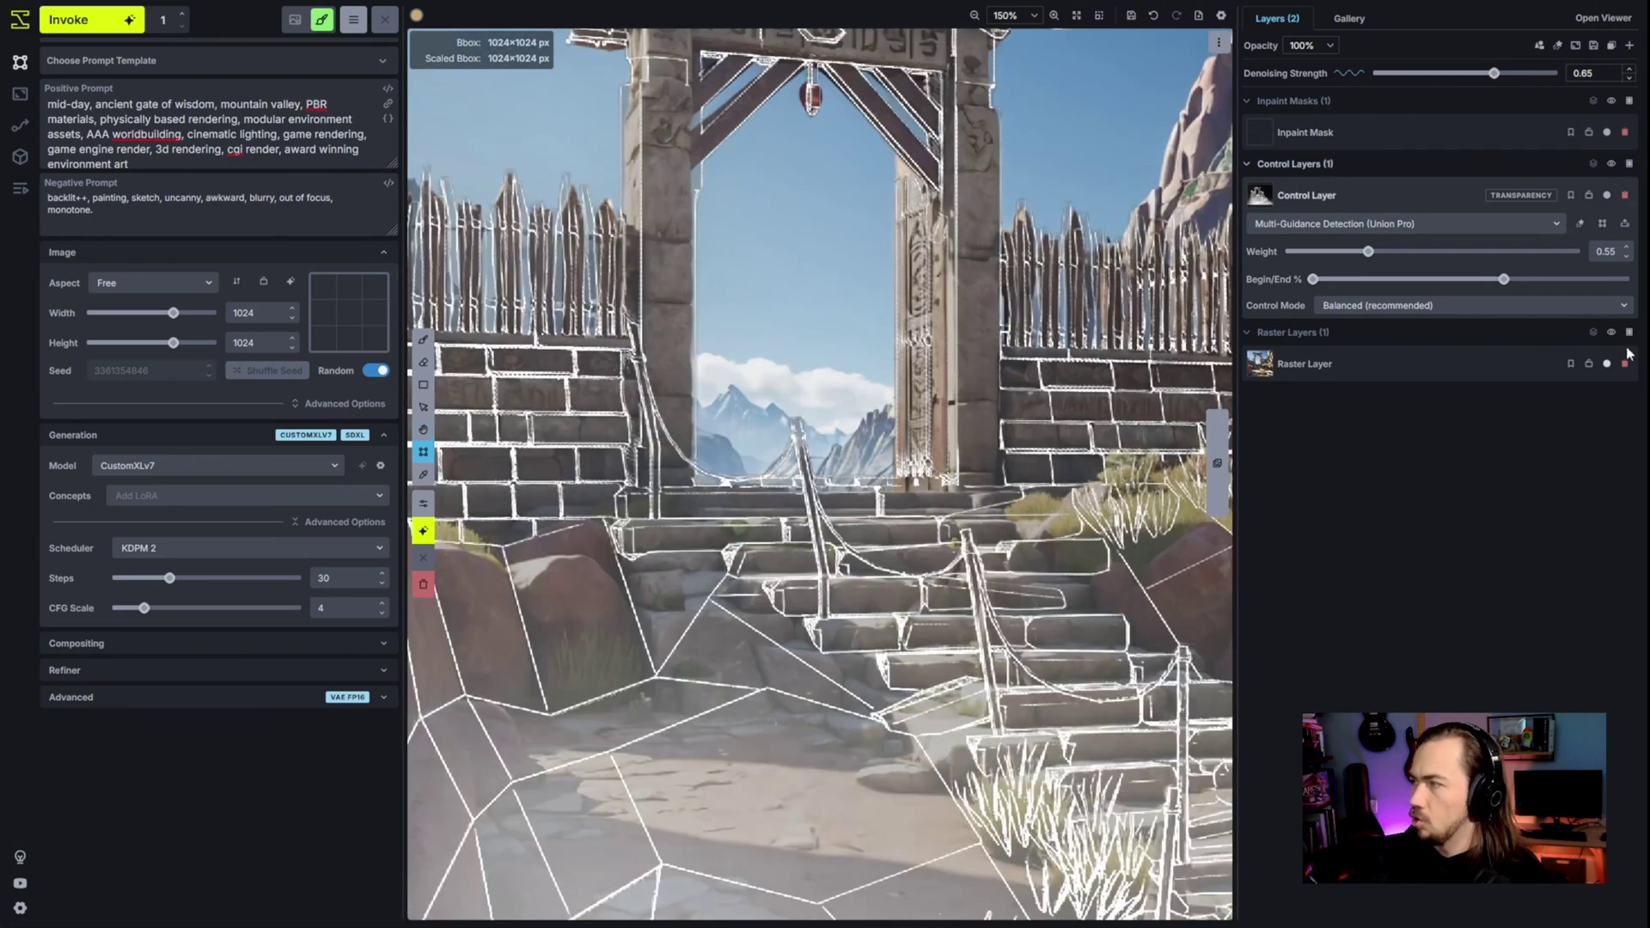
click(1630, 332)
click(416, 14)
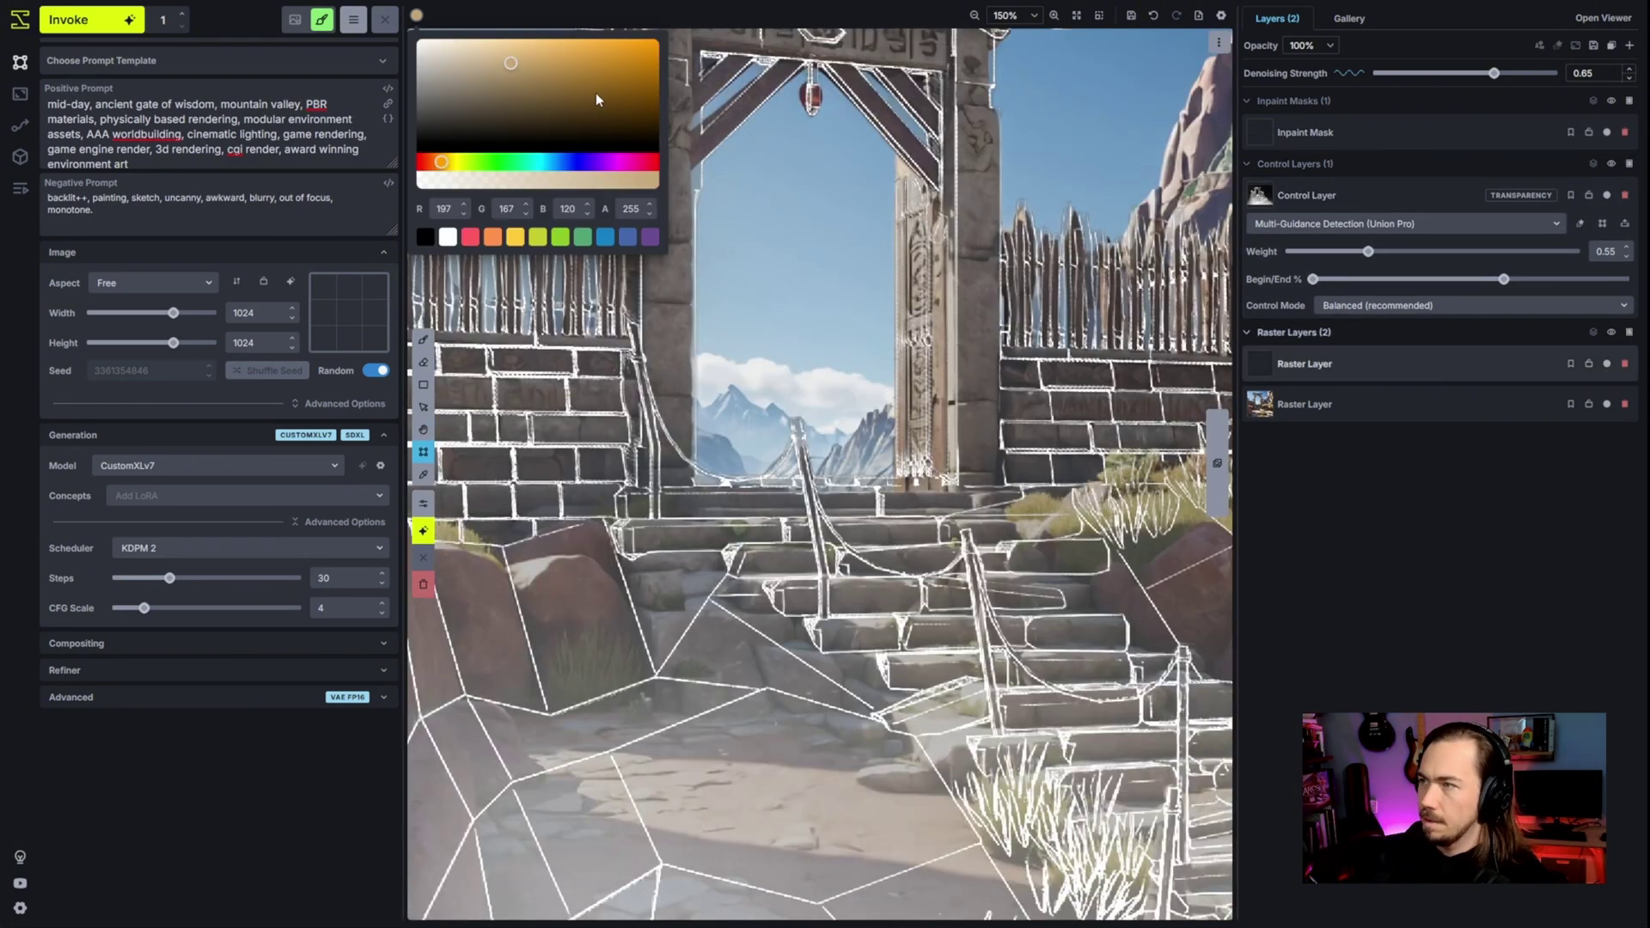
key(b)
mouse_move(640, 349)
mouse_down()
mouse_move(800, 428)
mouse_move(918, 570)
mouse_move(823, 433)
mouse_up()
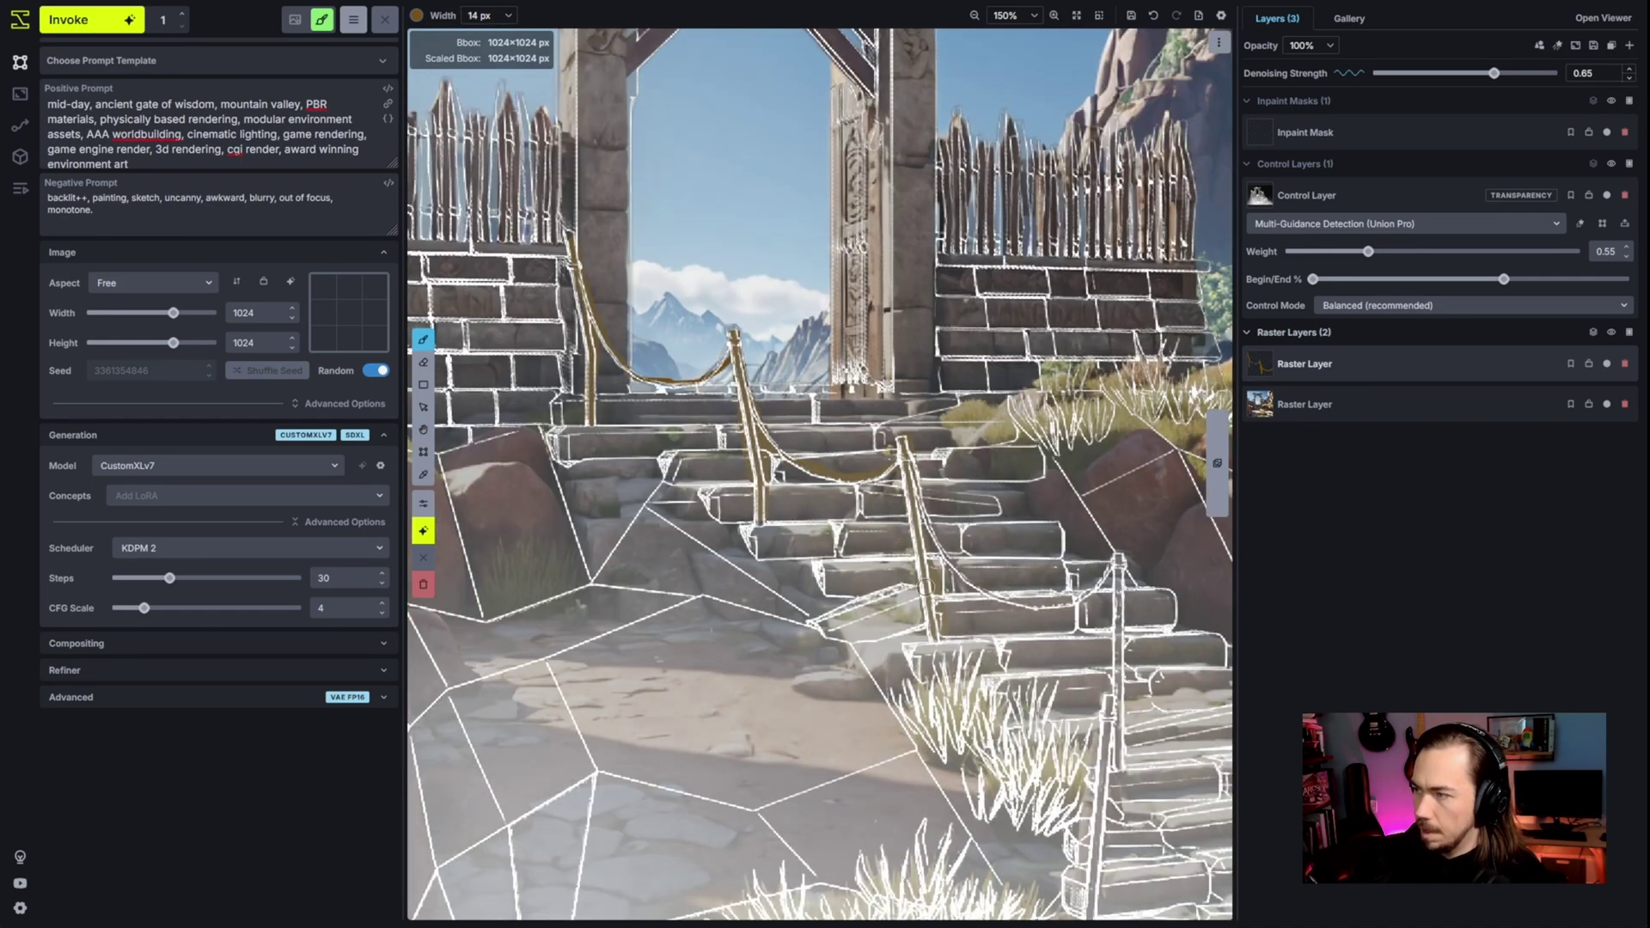
key(])
key(])
key(])
scroll(1031, 387, down, 4)
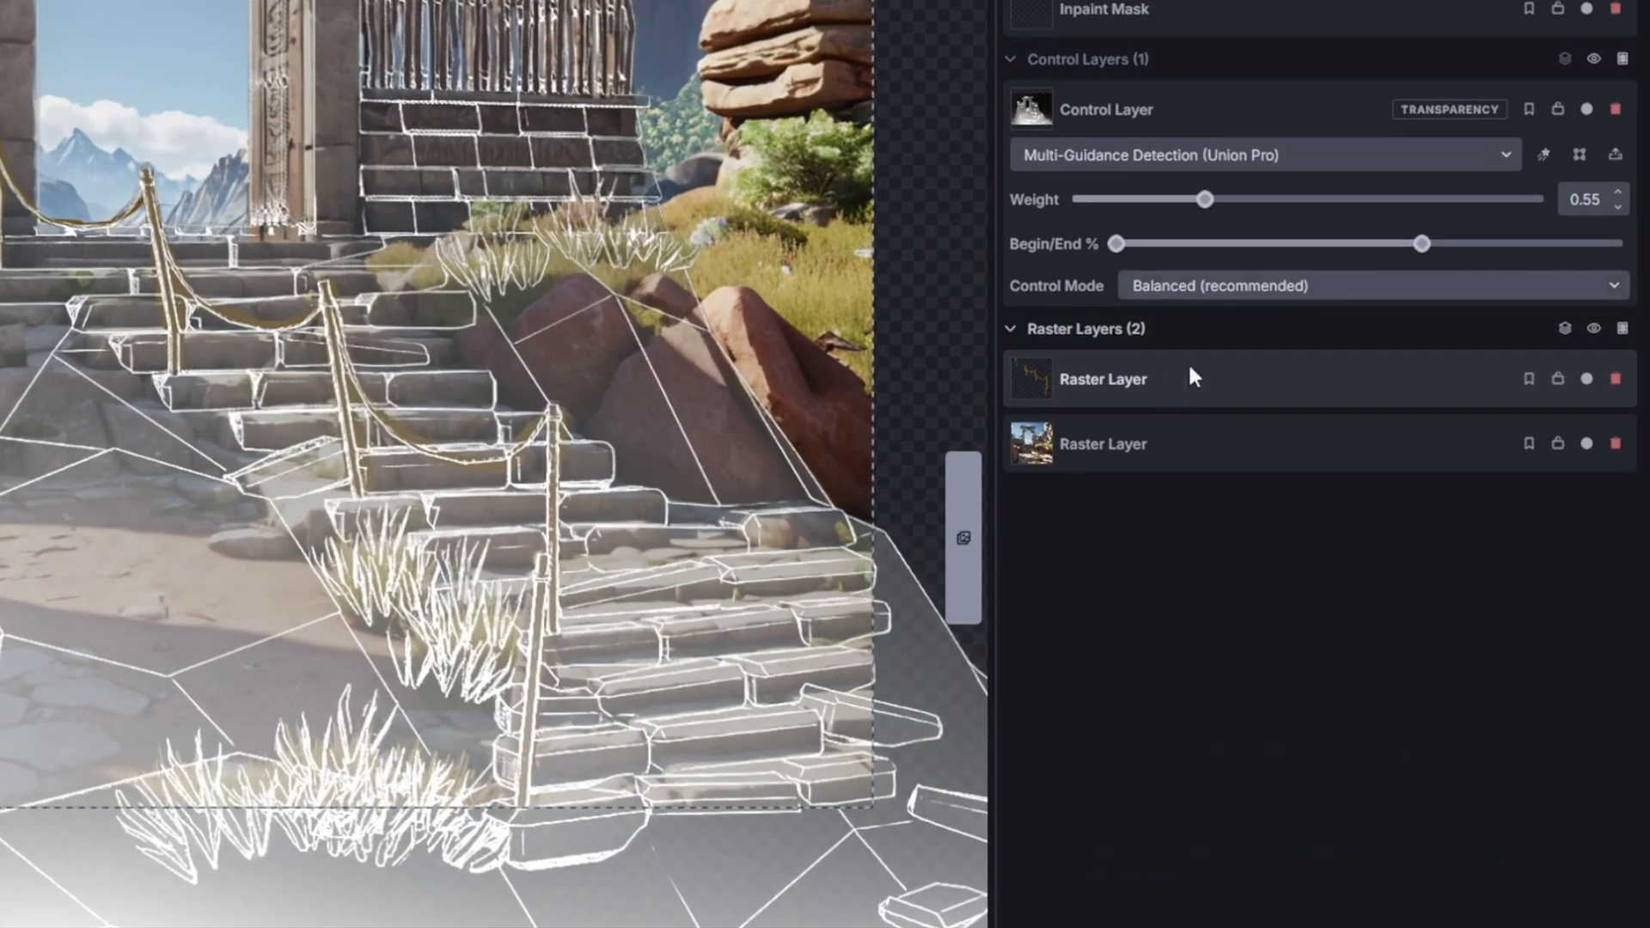
- Copy the painted railing layer to a new inpaint mask
right_click(1343, 366)
mouse_move(1015, 679)
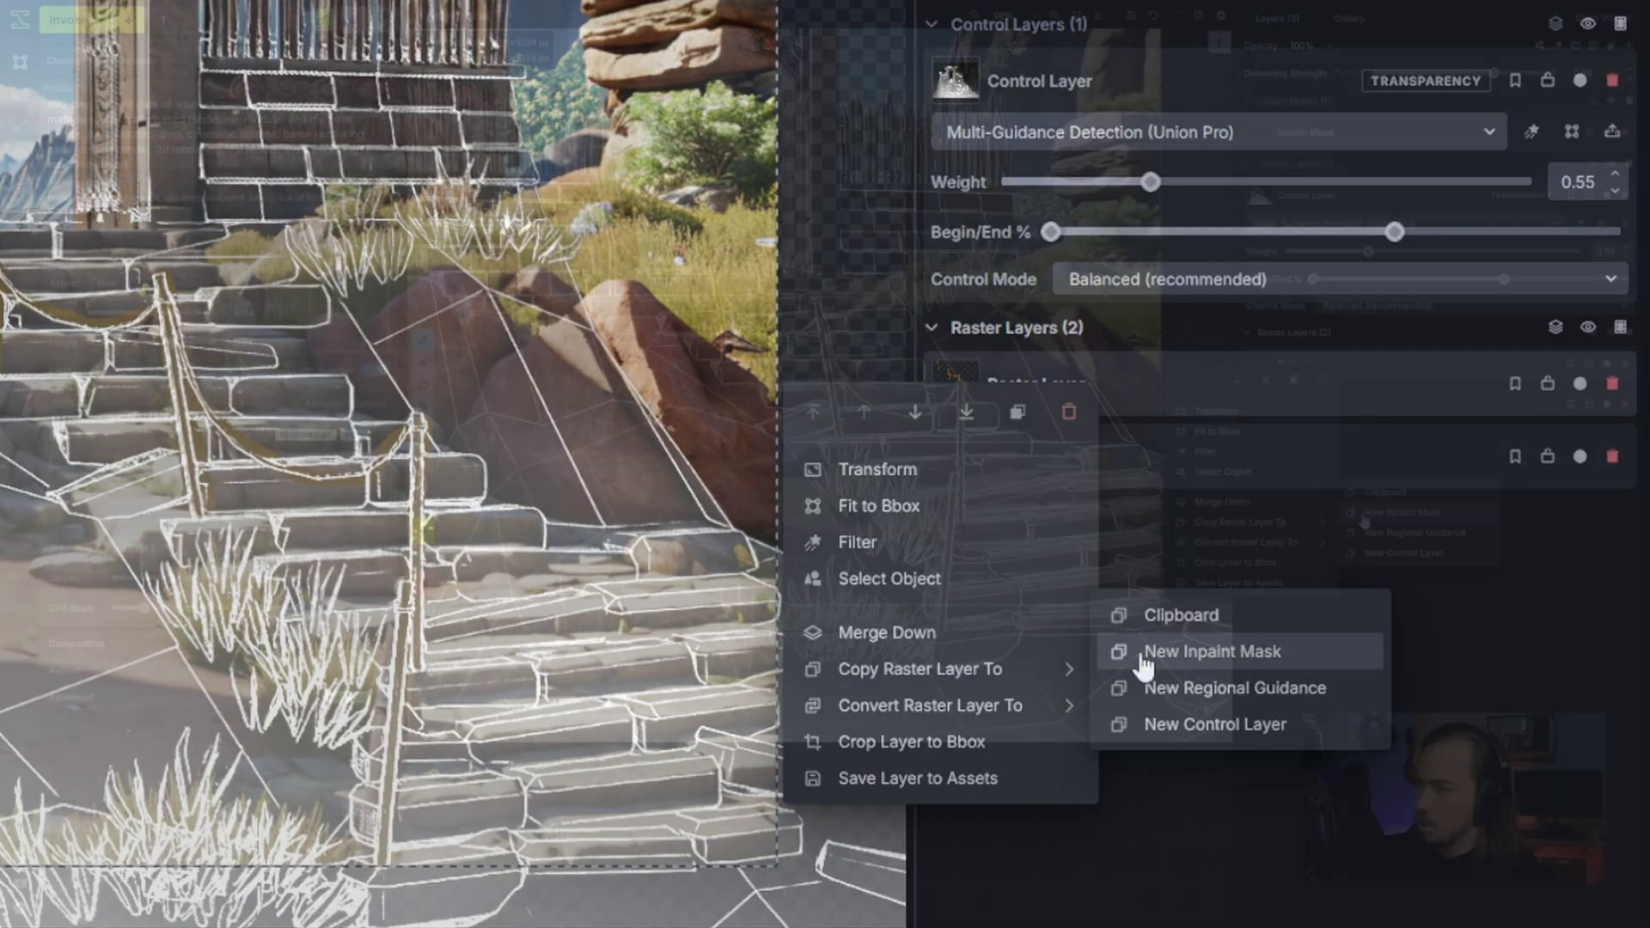
click(1109, 652)
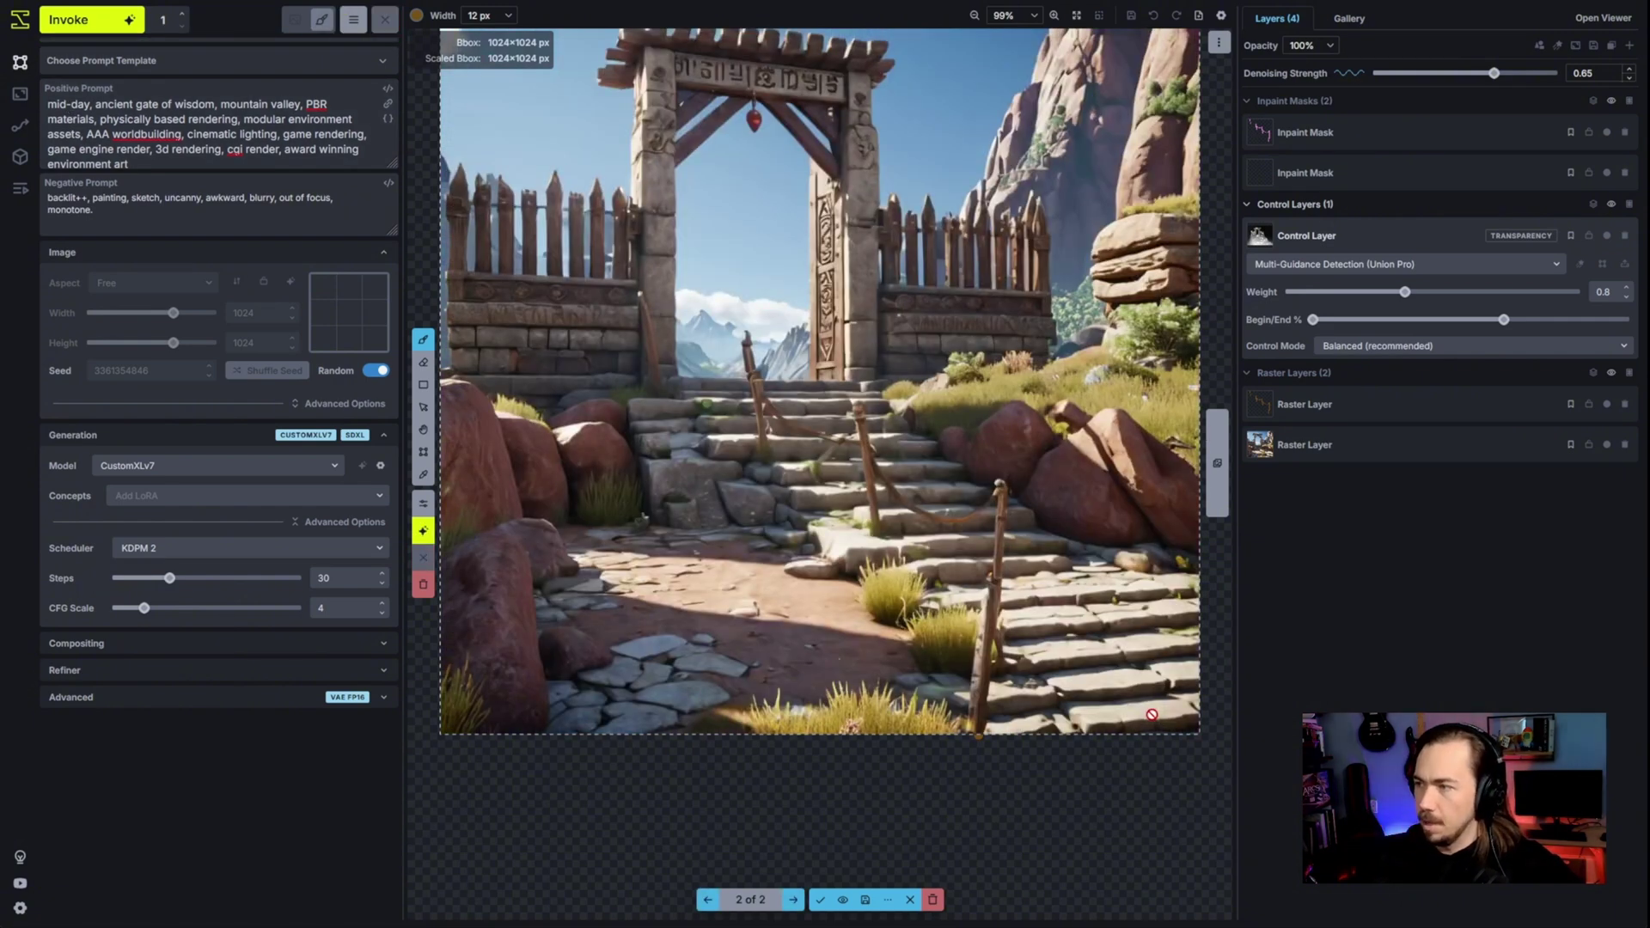
- Set the control layer's weight to 0.95 and its end percentage to about 80%, and generate another railing variation
scroll(1151, 714, down, 3)
scroll(1063, 550, up, 3)
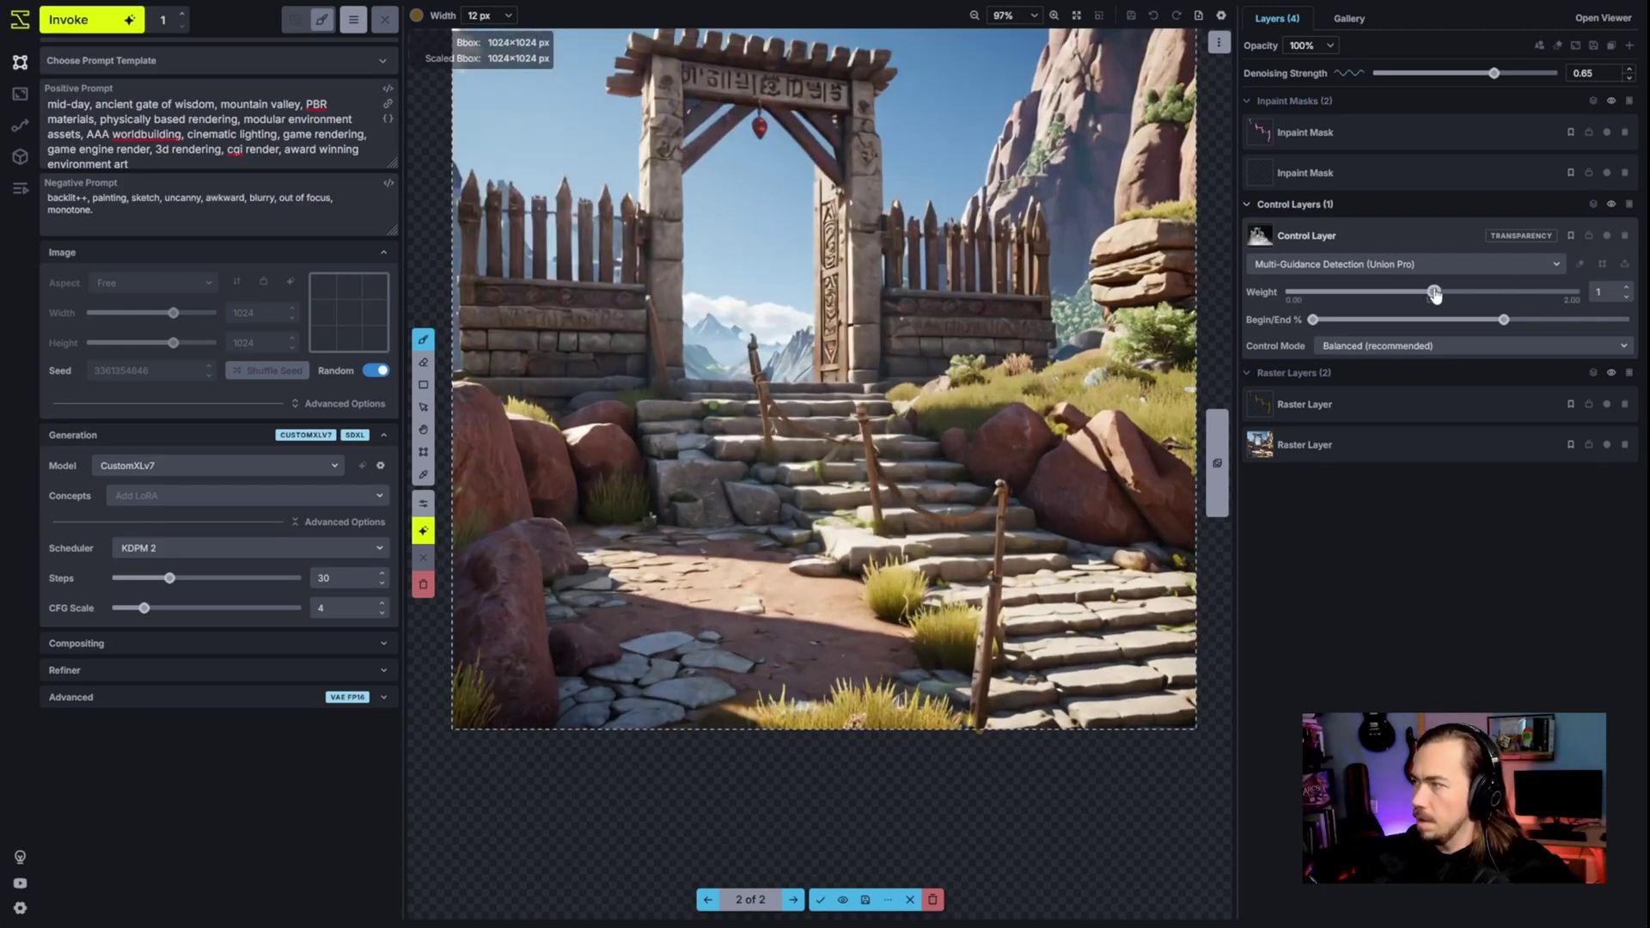
drag(1521, 319, 1569, 320)
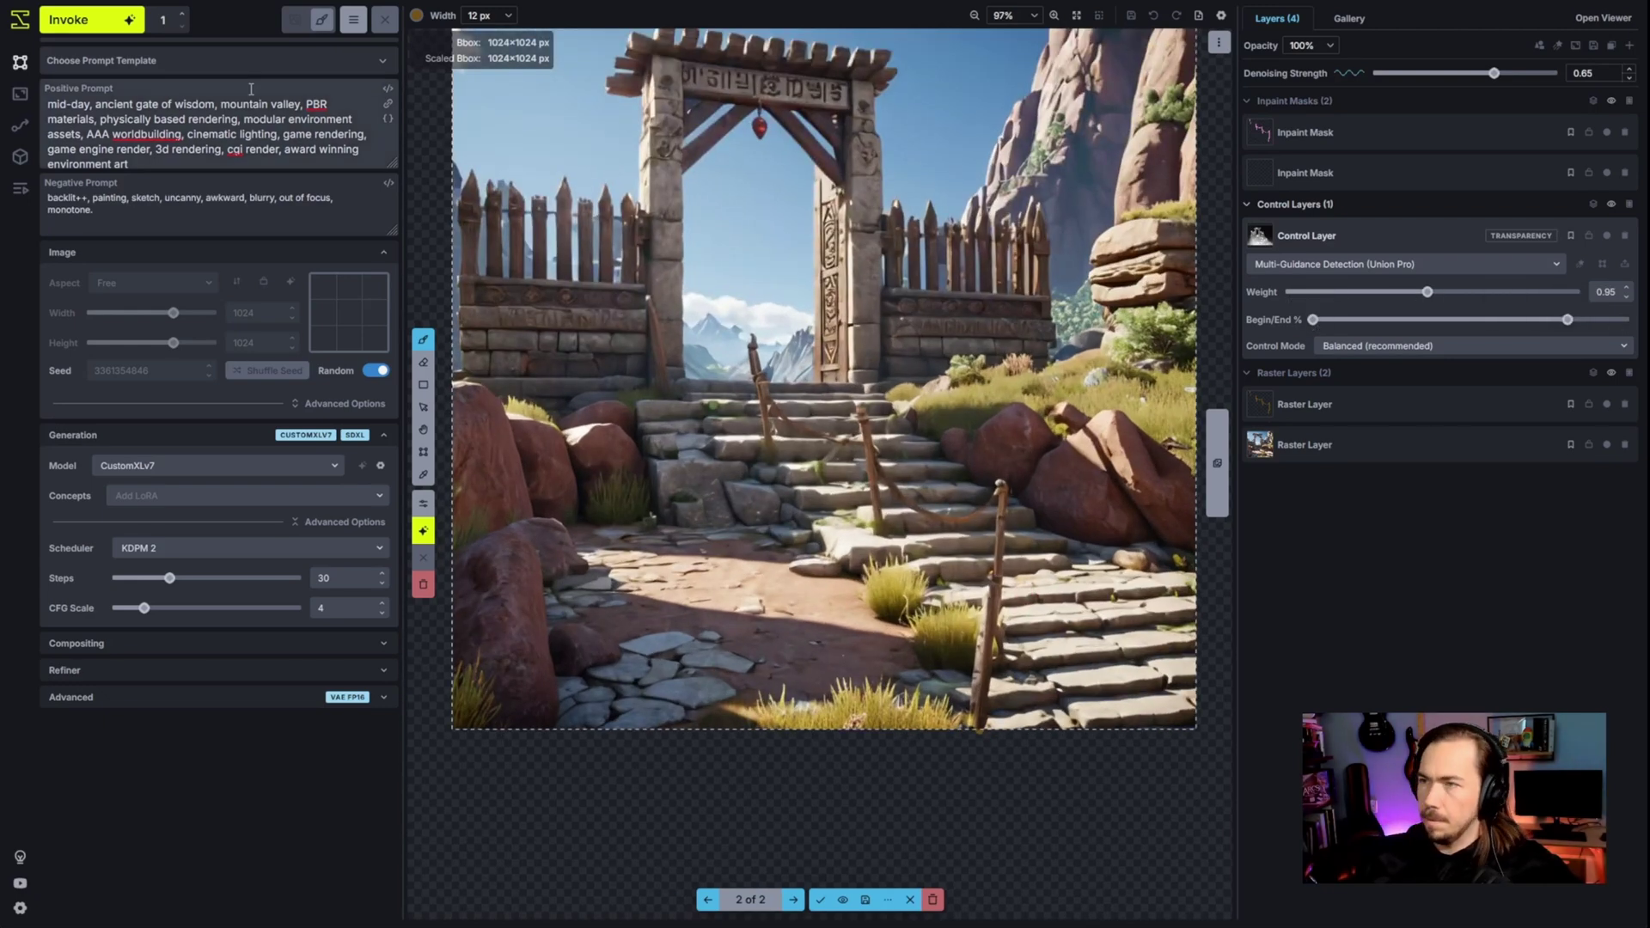
key(ctrl+Return)
- Replace "mid-day" with "three-point lighting" in the positive prompt and delete the railing inpaint mask
drag(48, 104, 85, 109)
text(three-p)
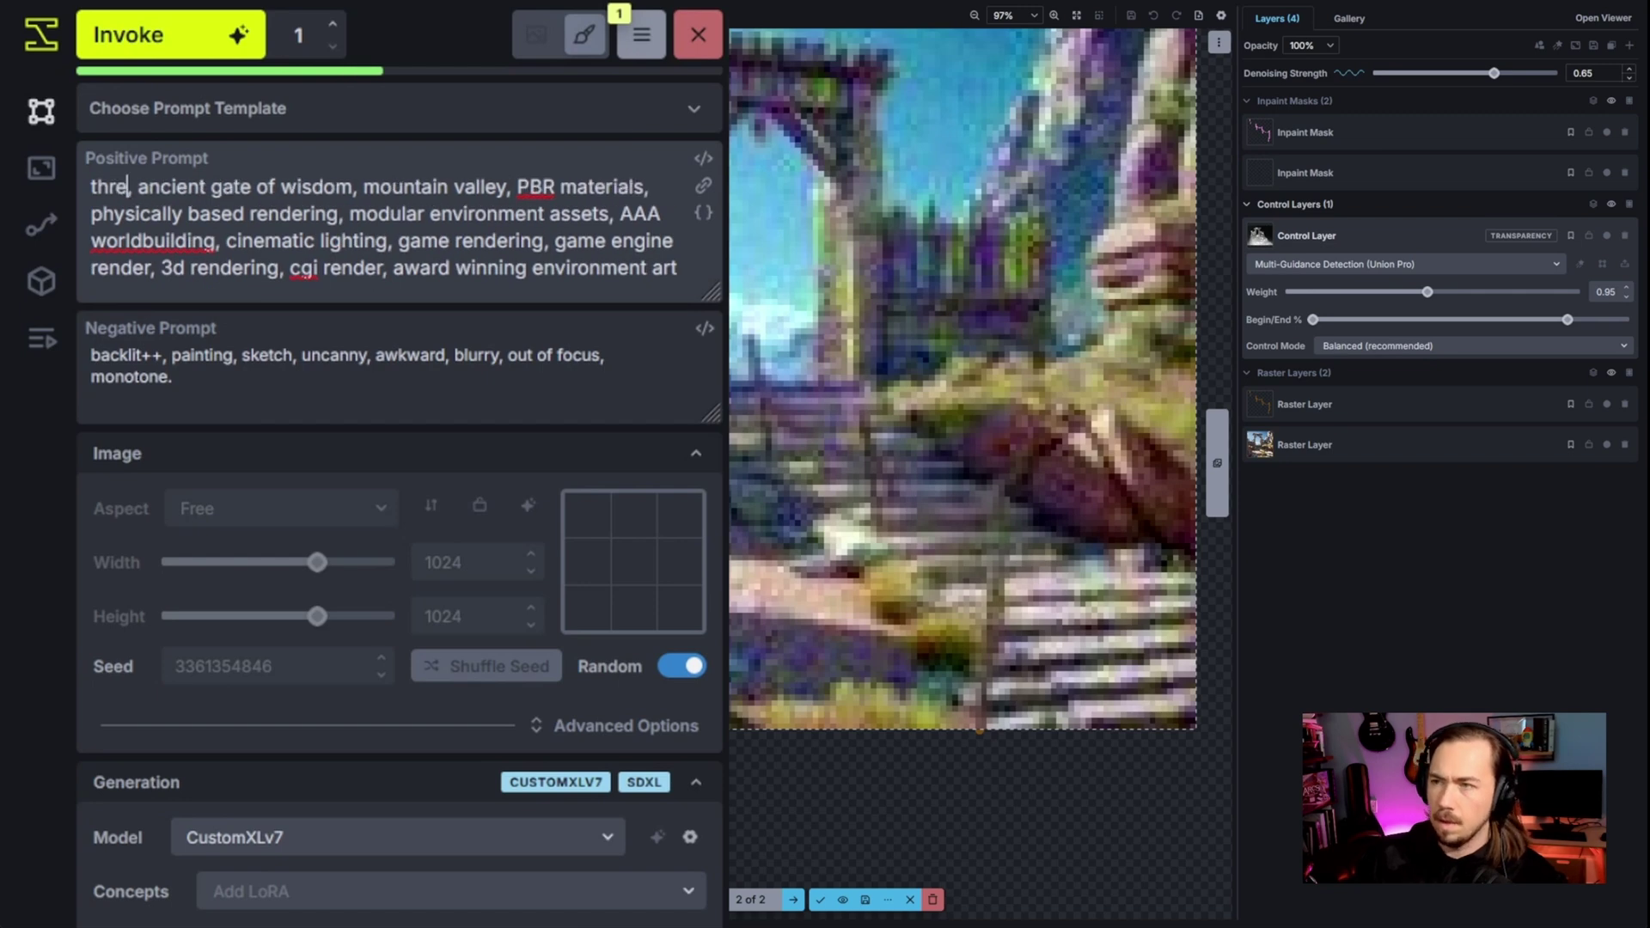
text(oint lighting)
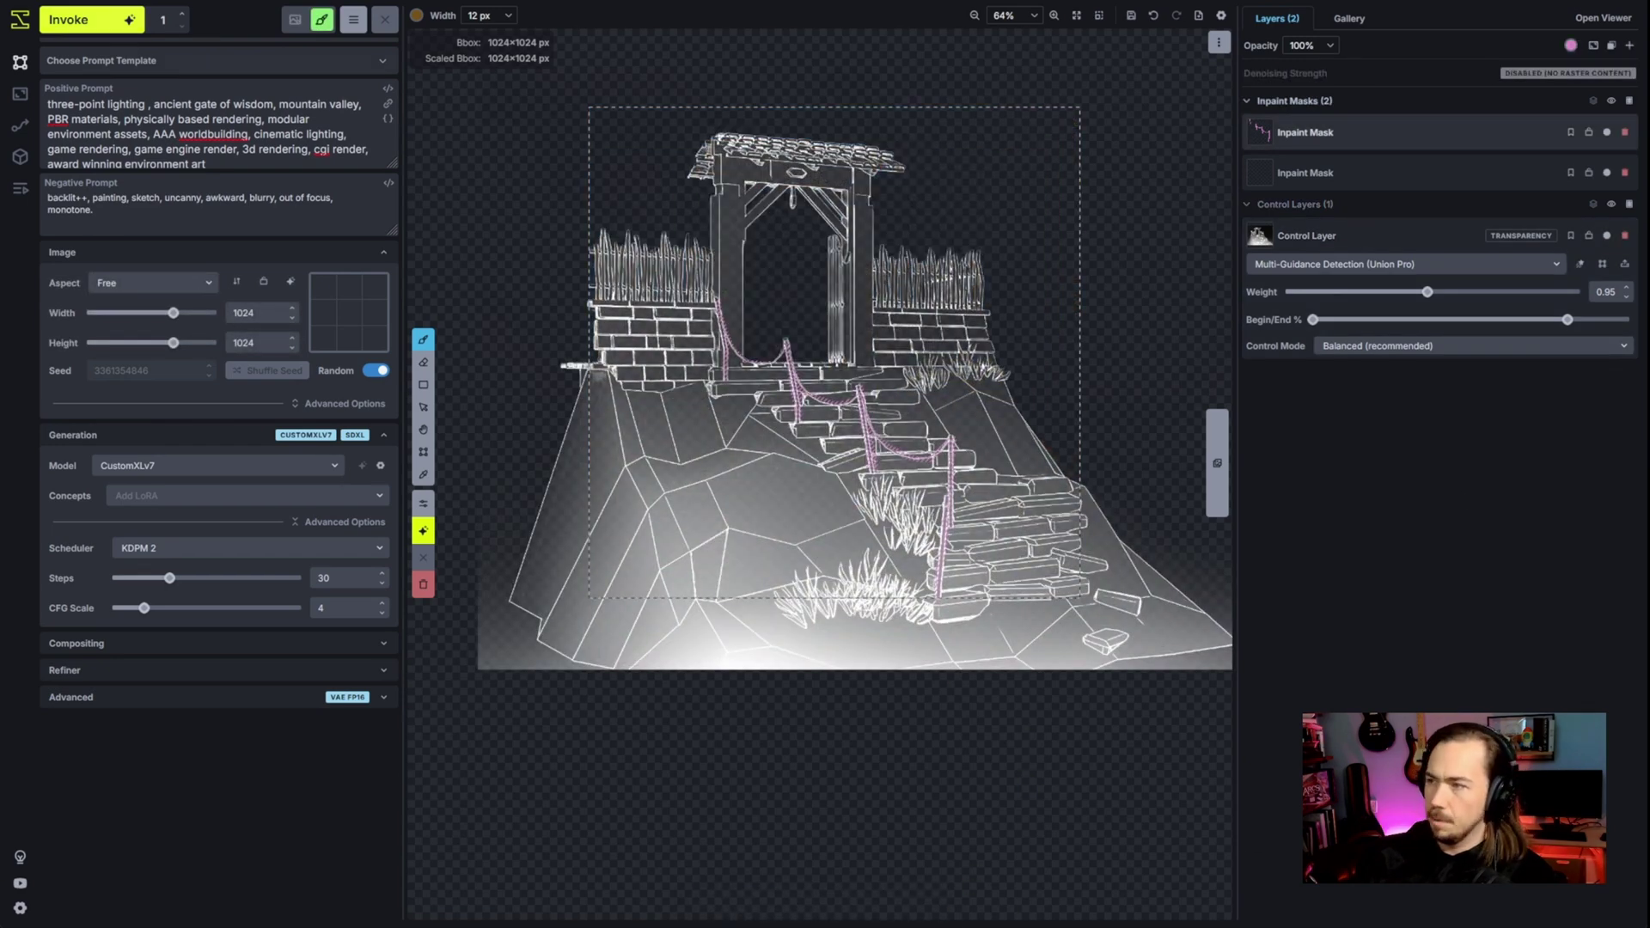
click(1625, 133)
- Lower the control layer's weight to 0.65, cancel the running generation and generate the gate scene again
click(85, 19)
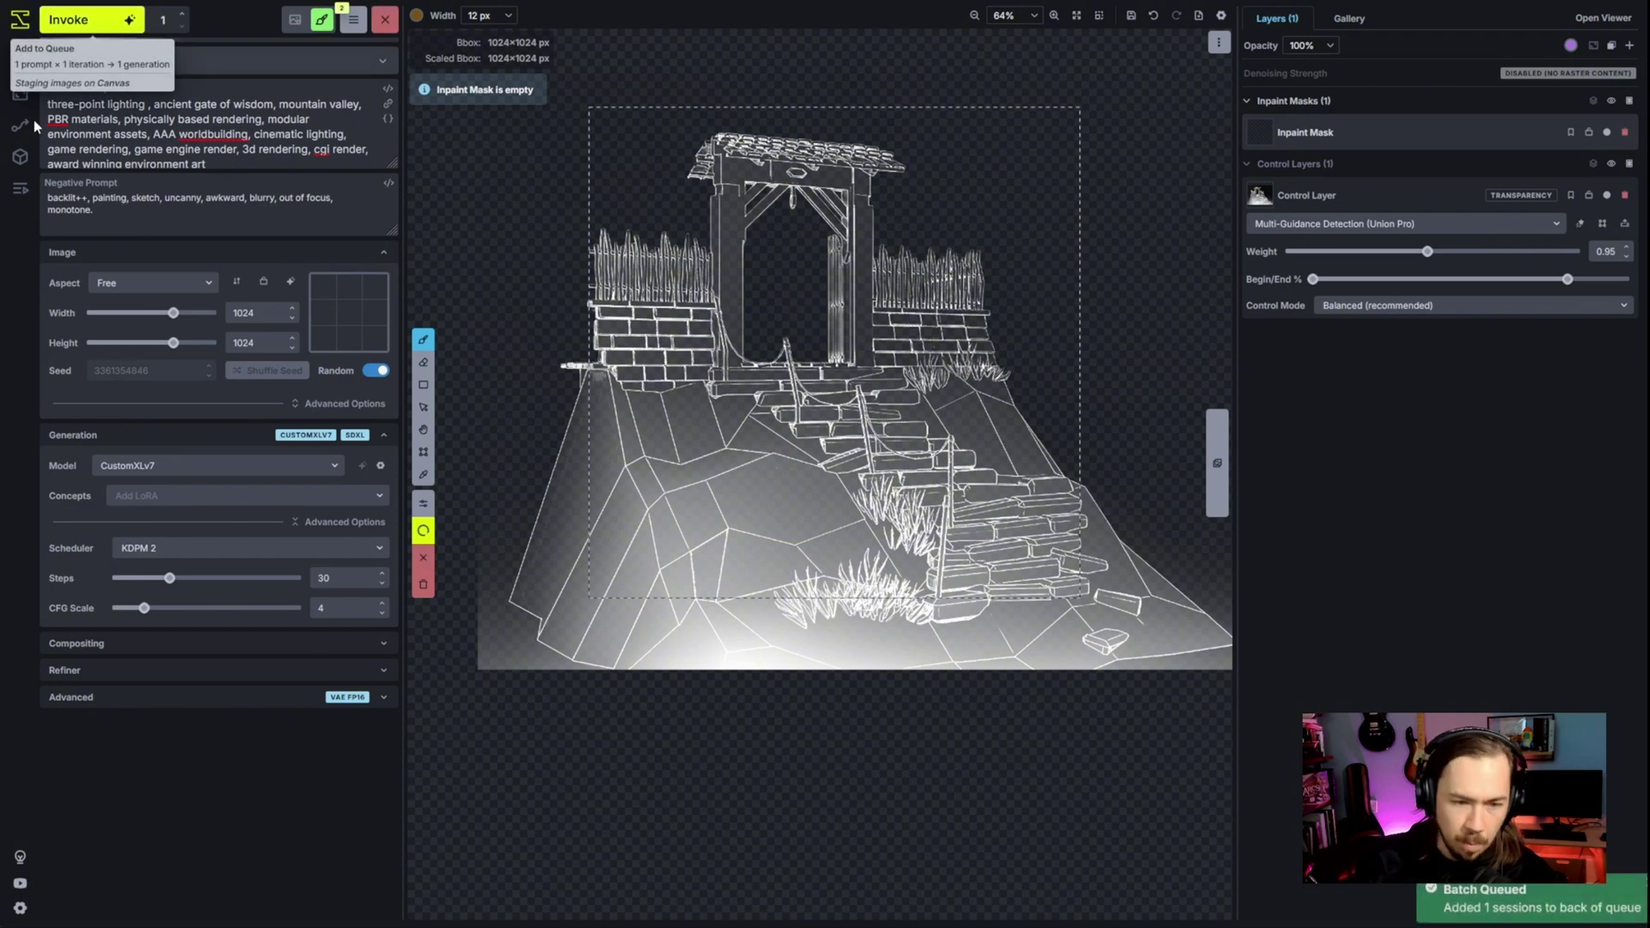
drag(1428, 251, 1405, 256)
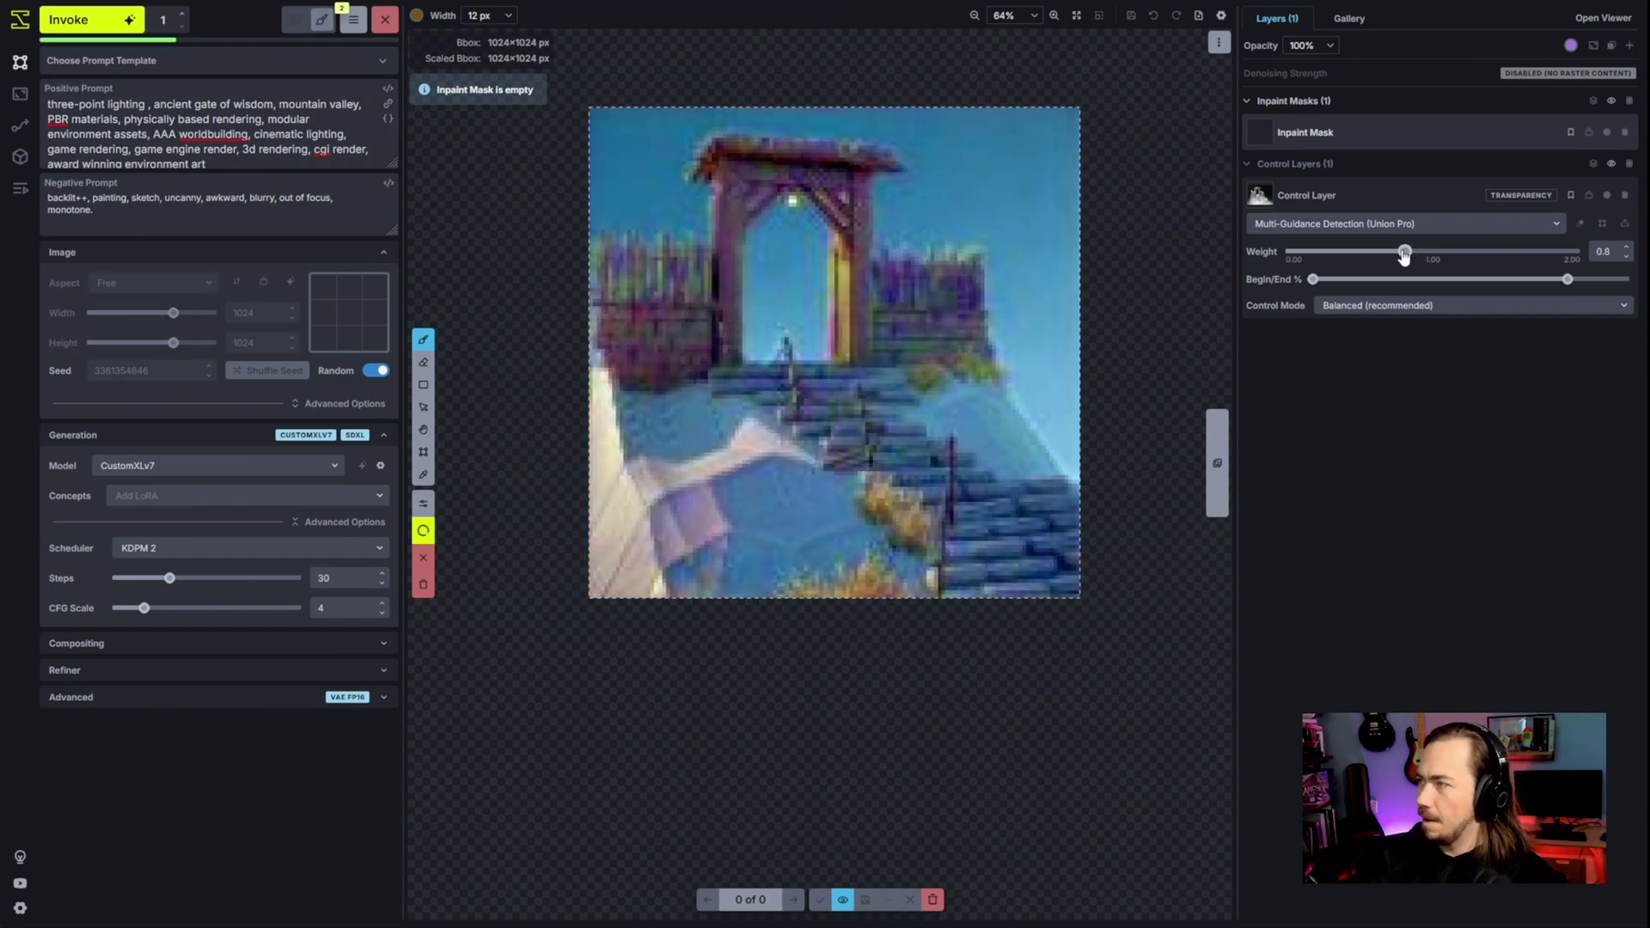
click(1386, 257)
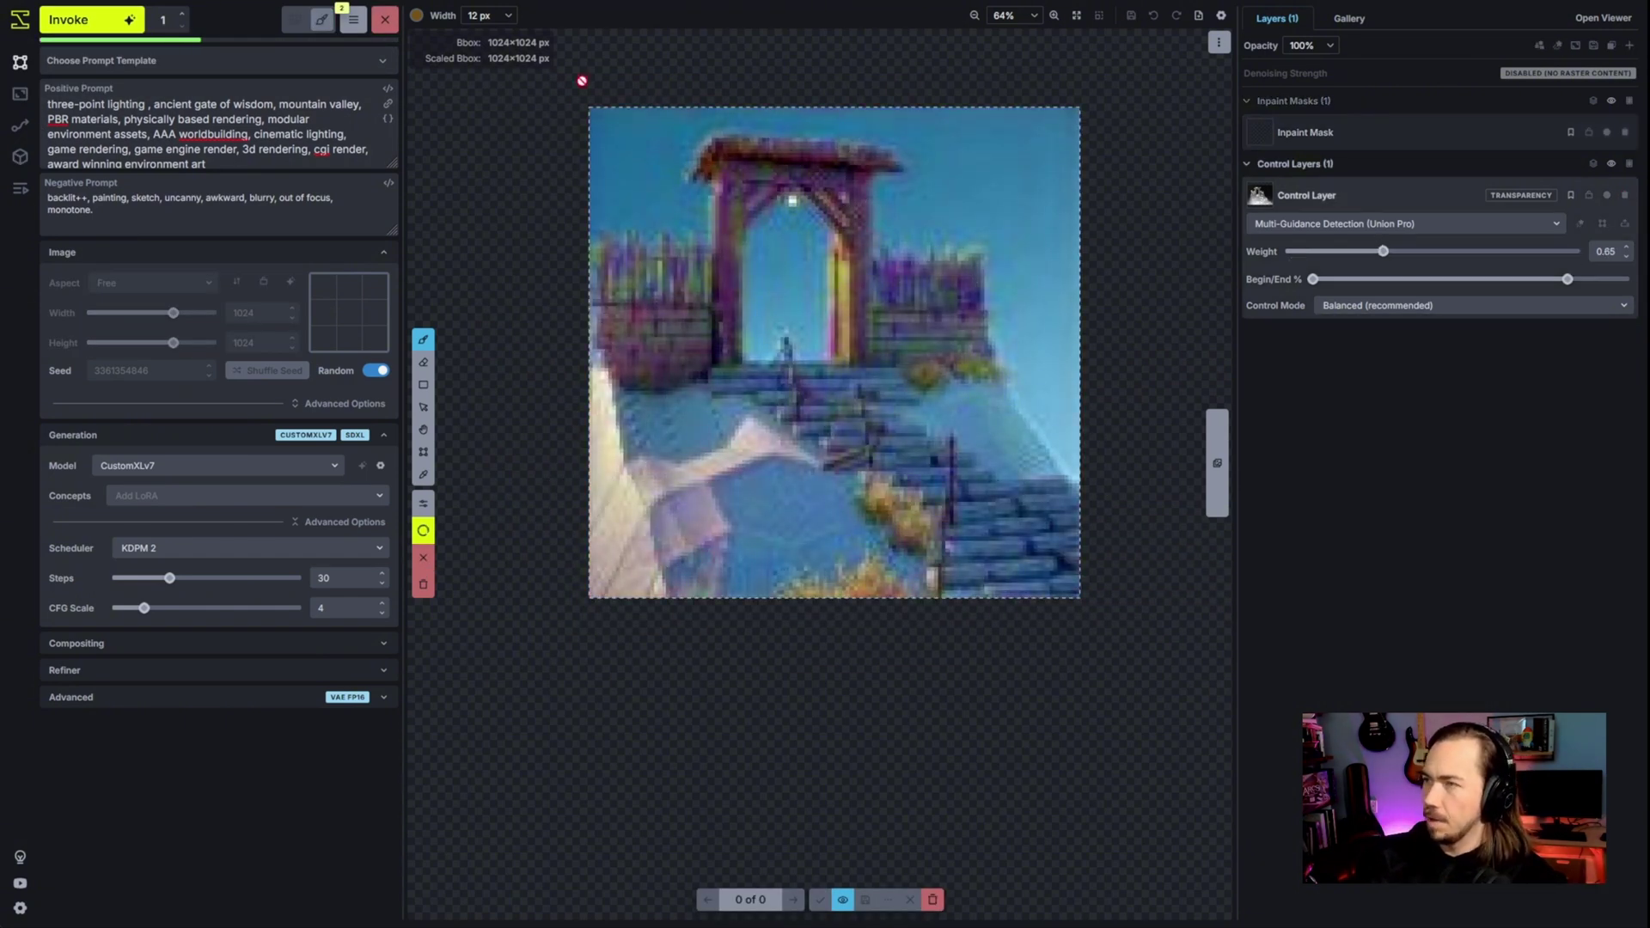
click(384, 19)
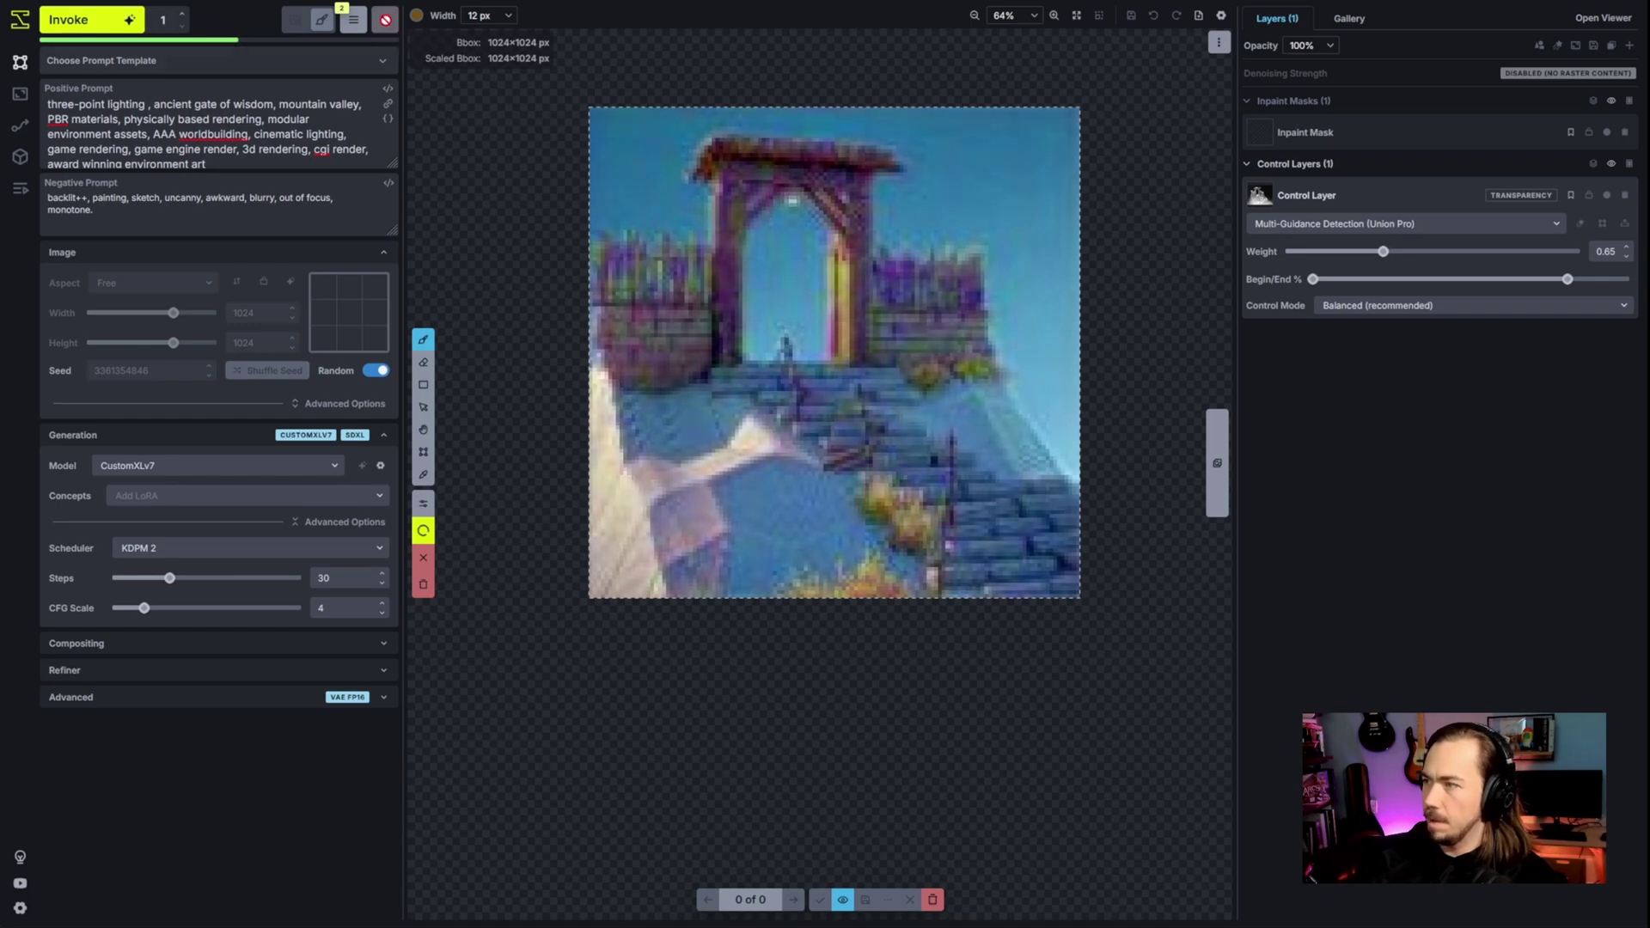
click(122, 26)
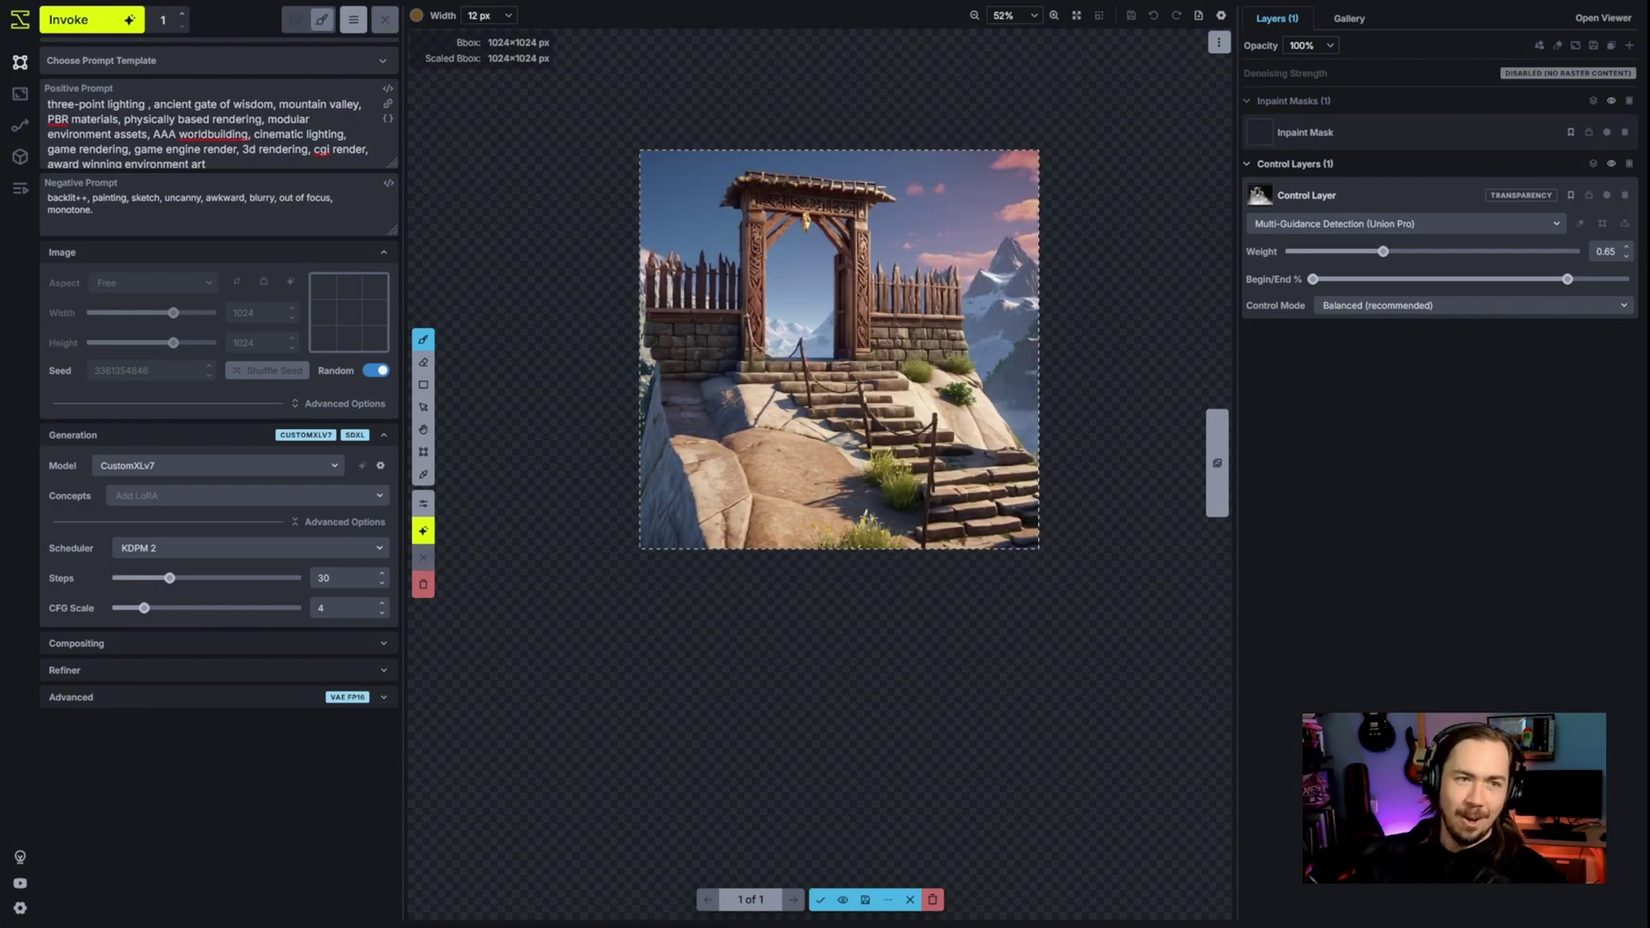
scroll(918, 403, up, 5)
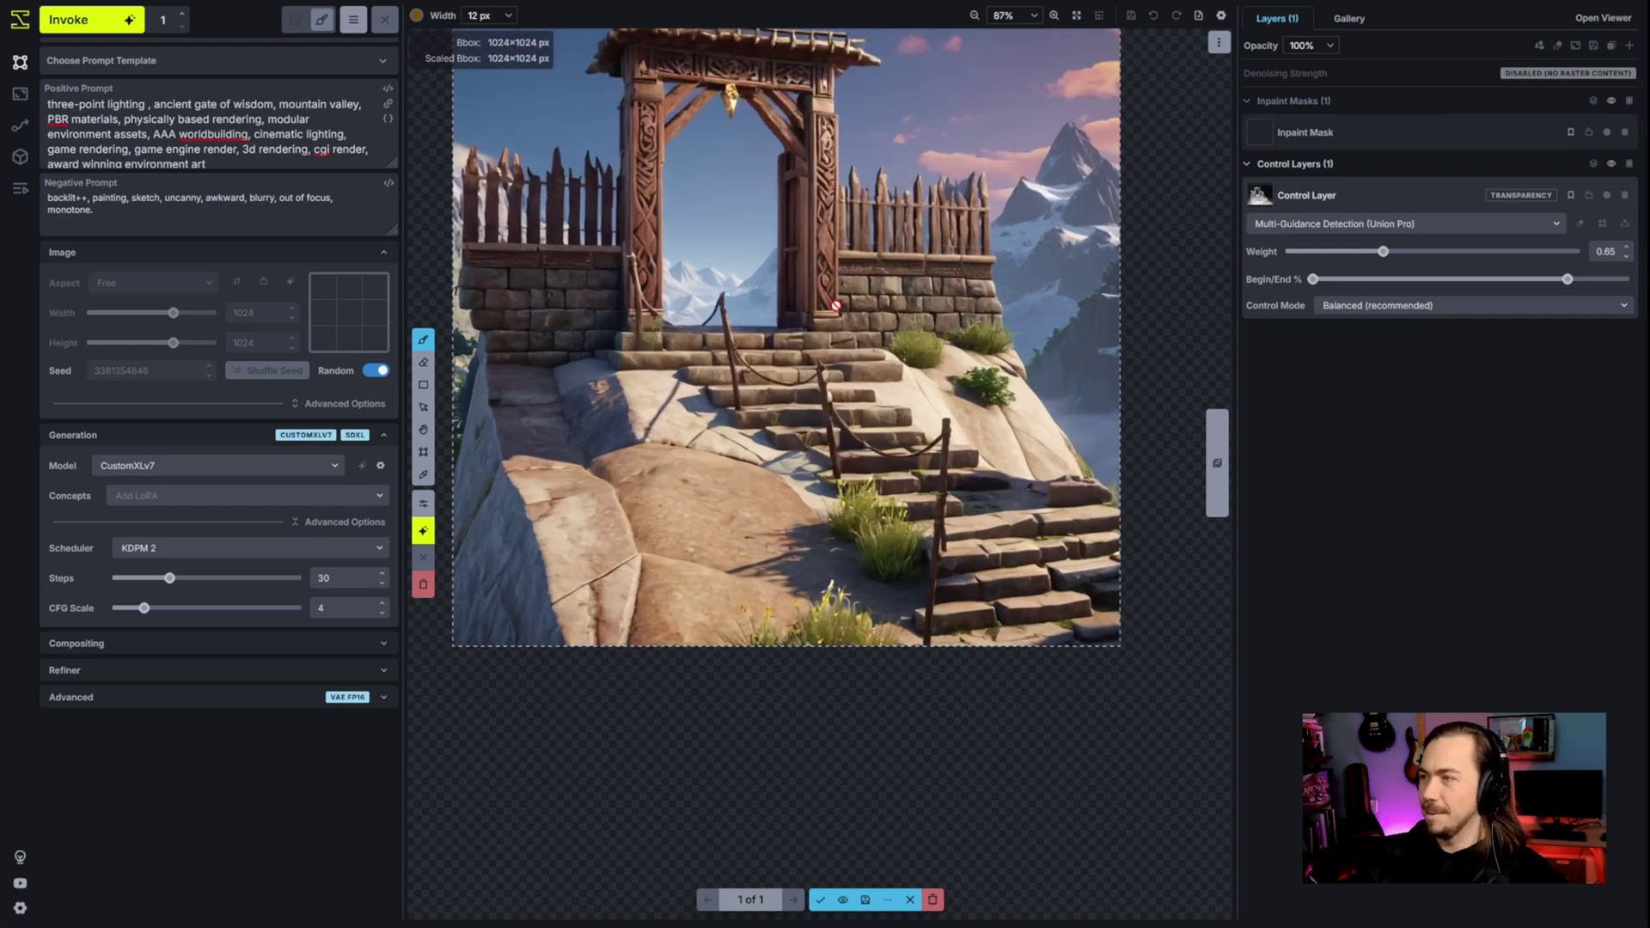
drag(836, 305, 868, 404)
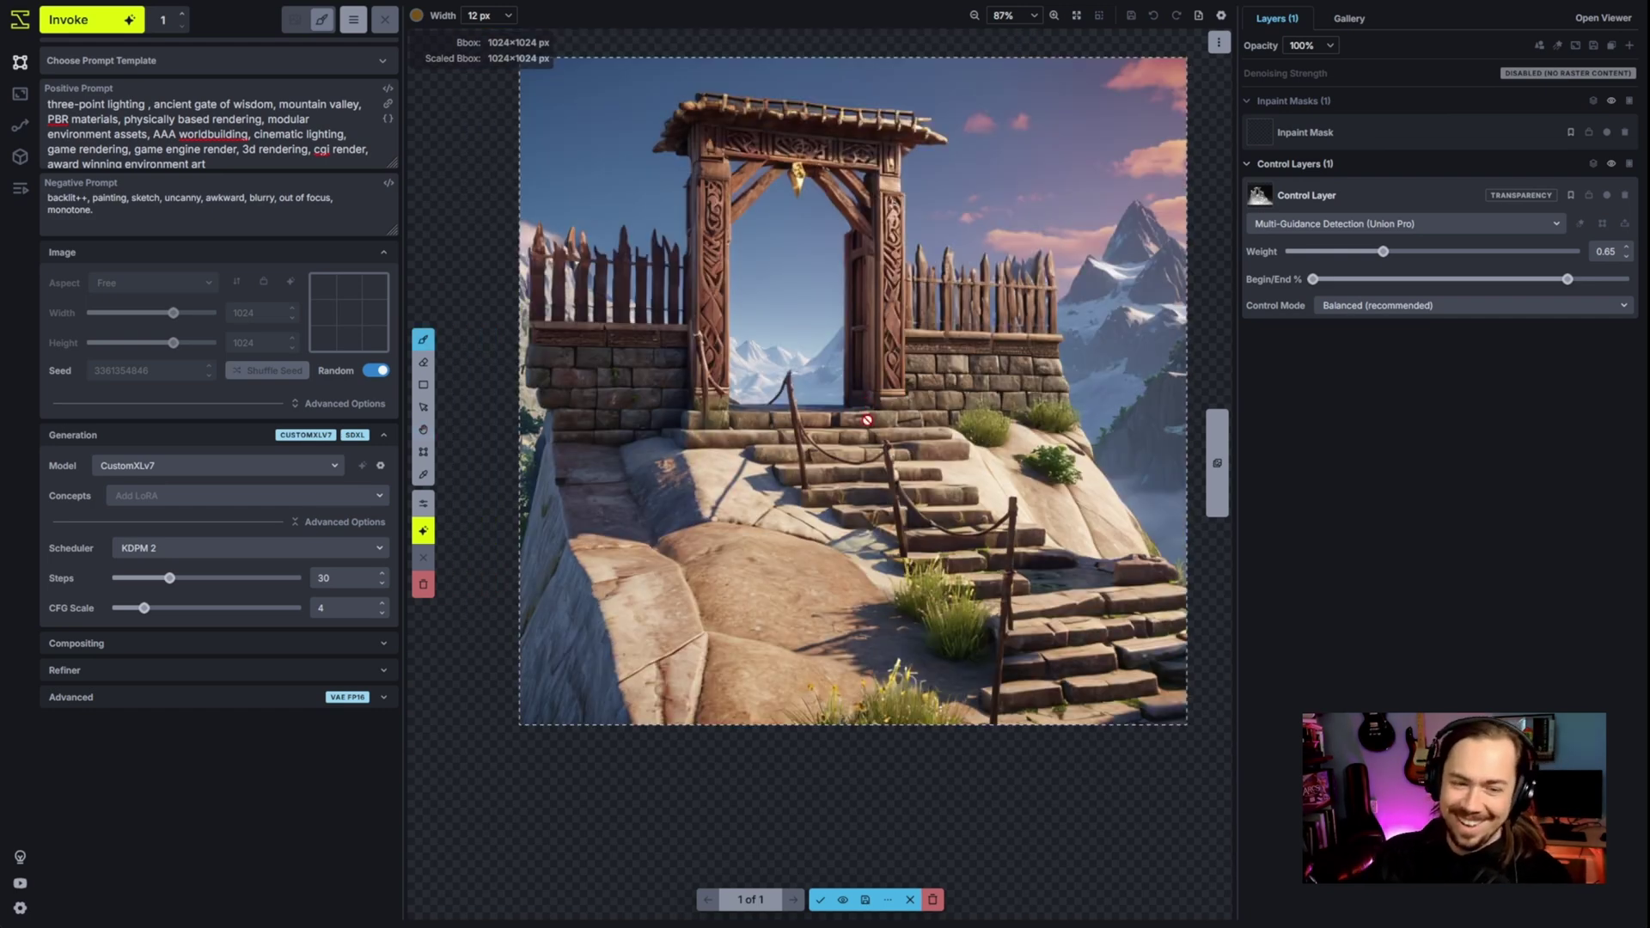
key(Escape)
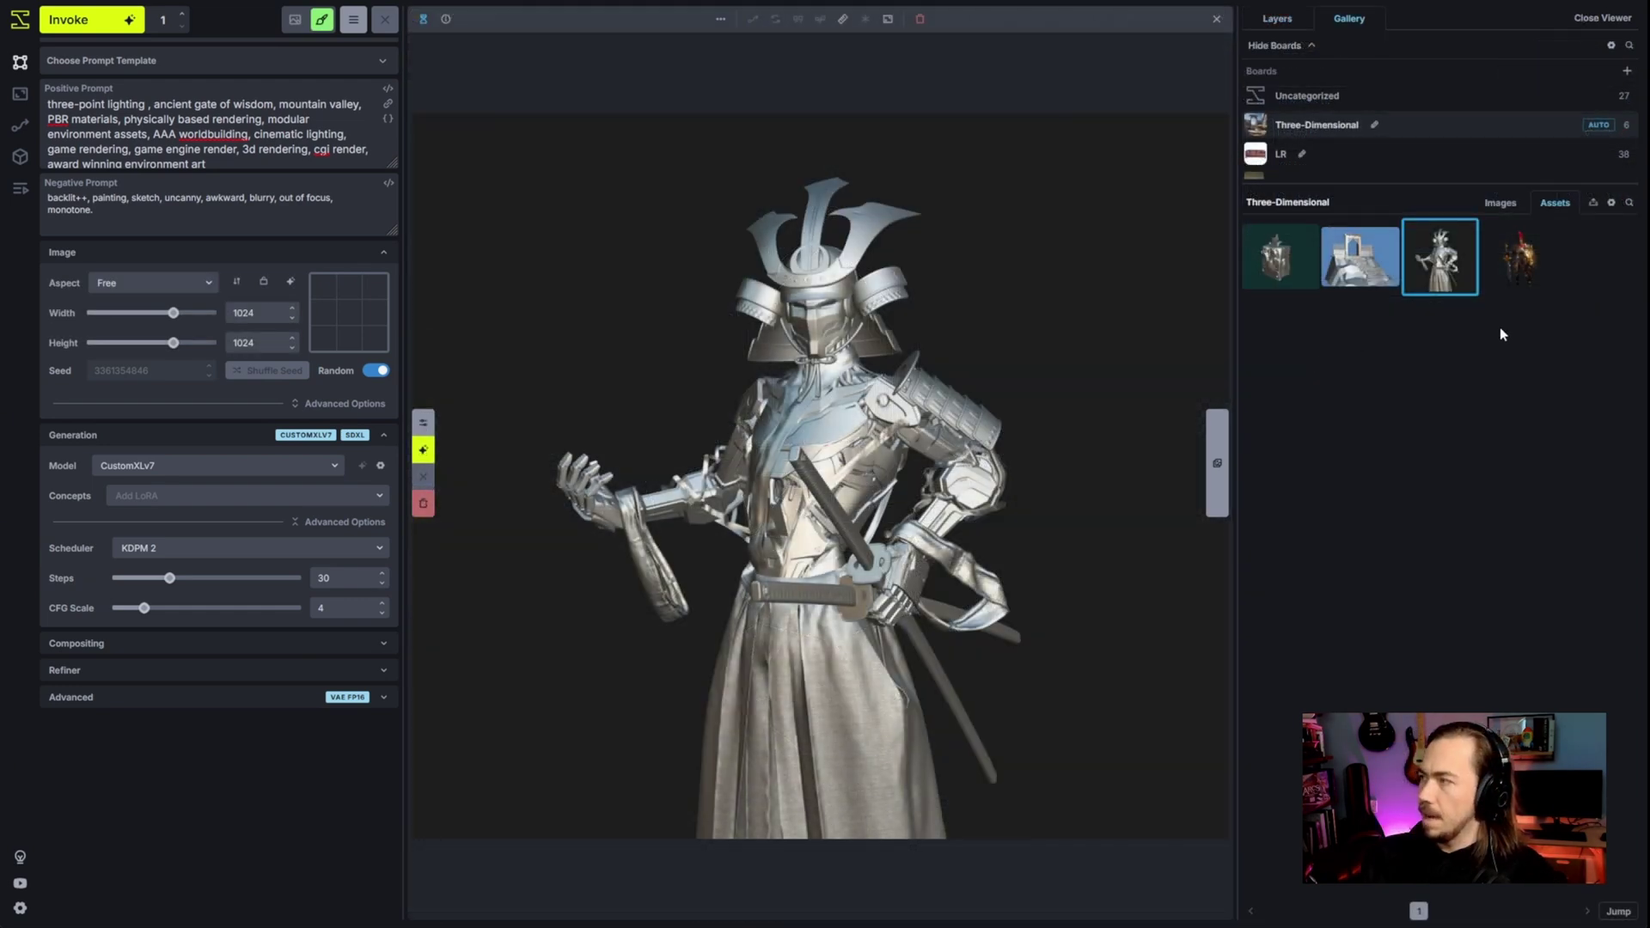
- Place the gold-armoured knight from the Three-Dimensional board's assets onto the canvas as a new control layer
click(1507, 271)
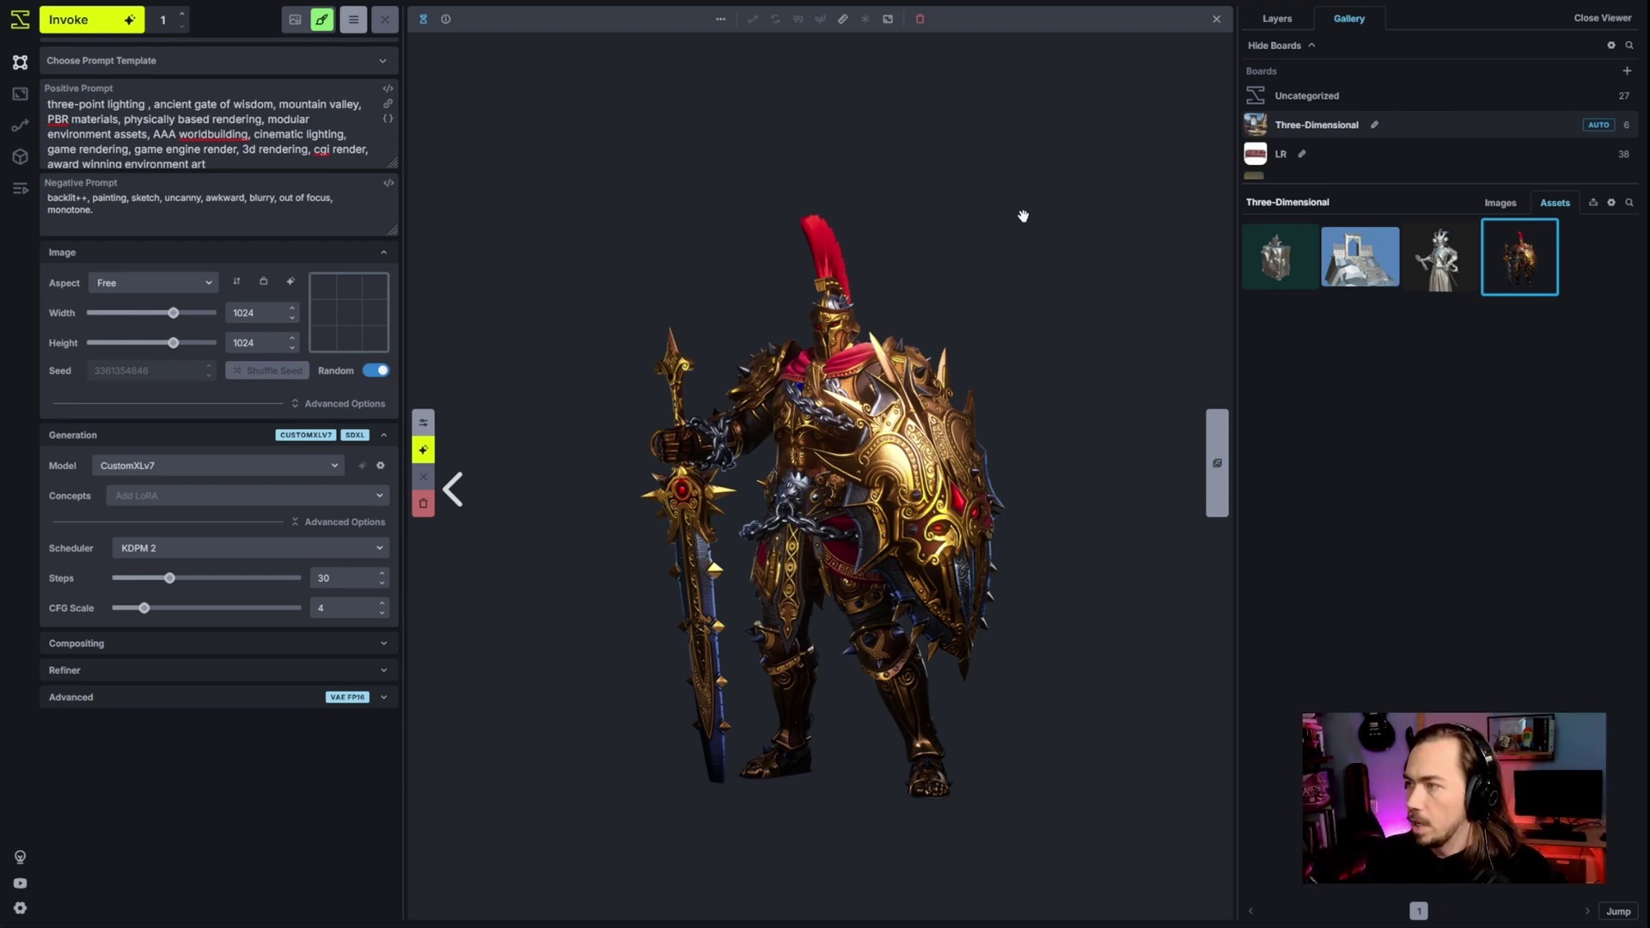
click(1217, 19)
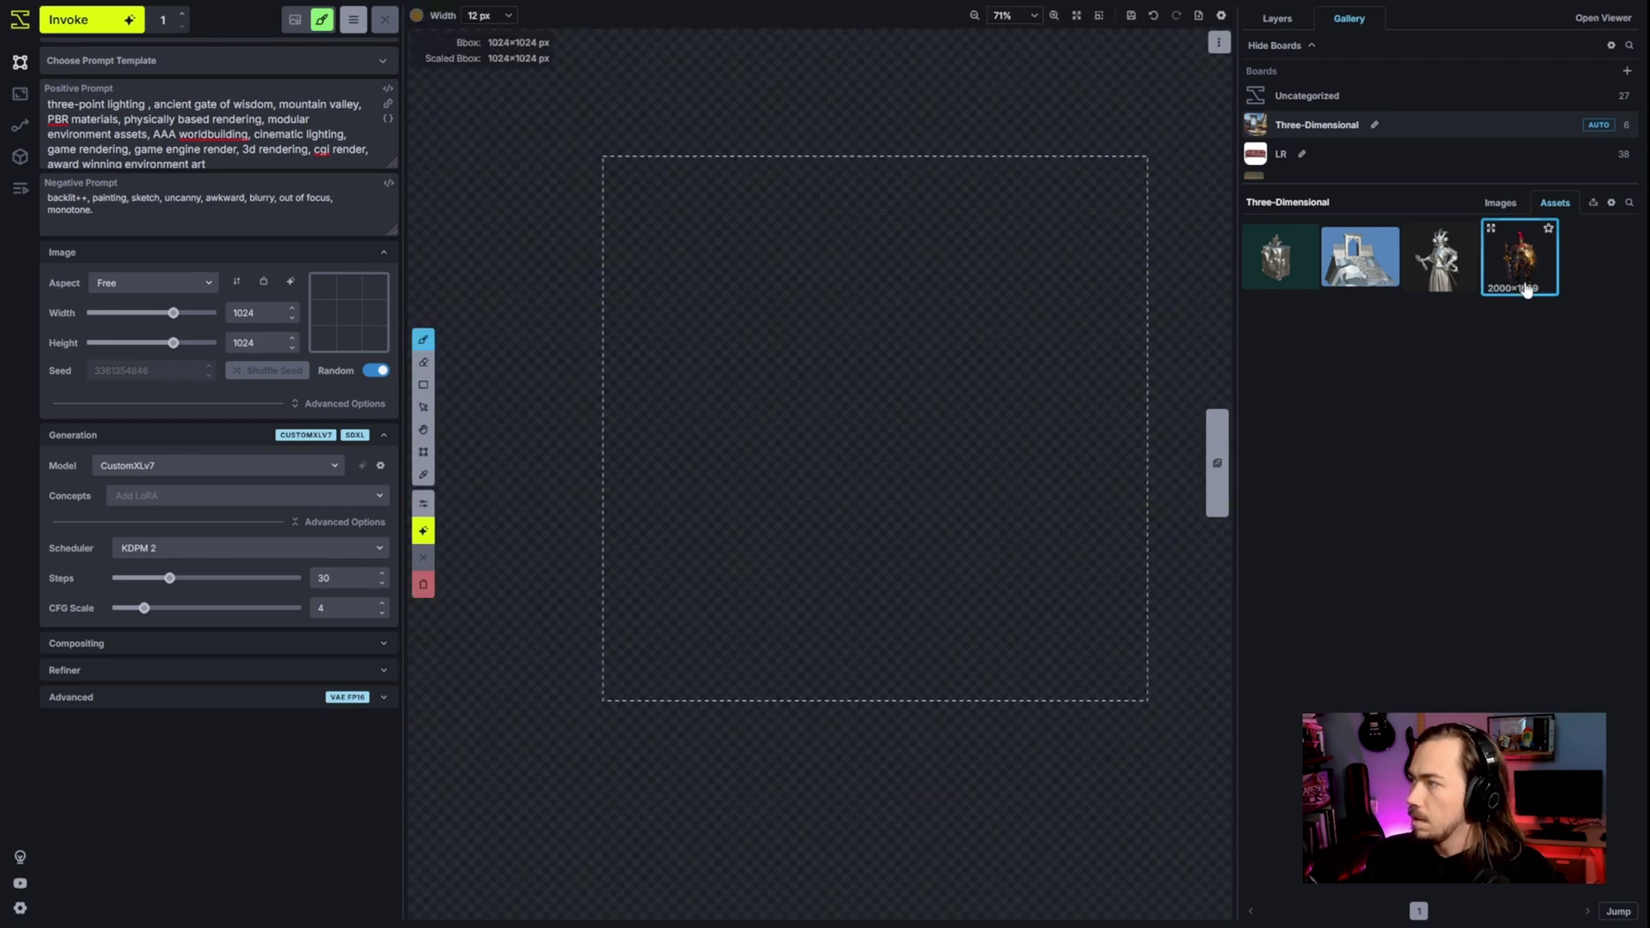
drag(1521, 282, 707, 318)
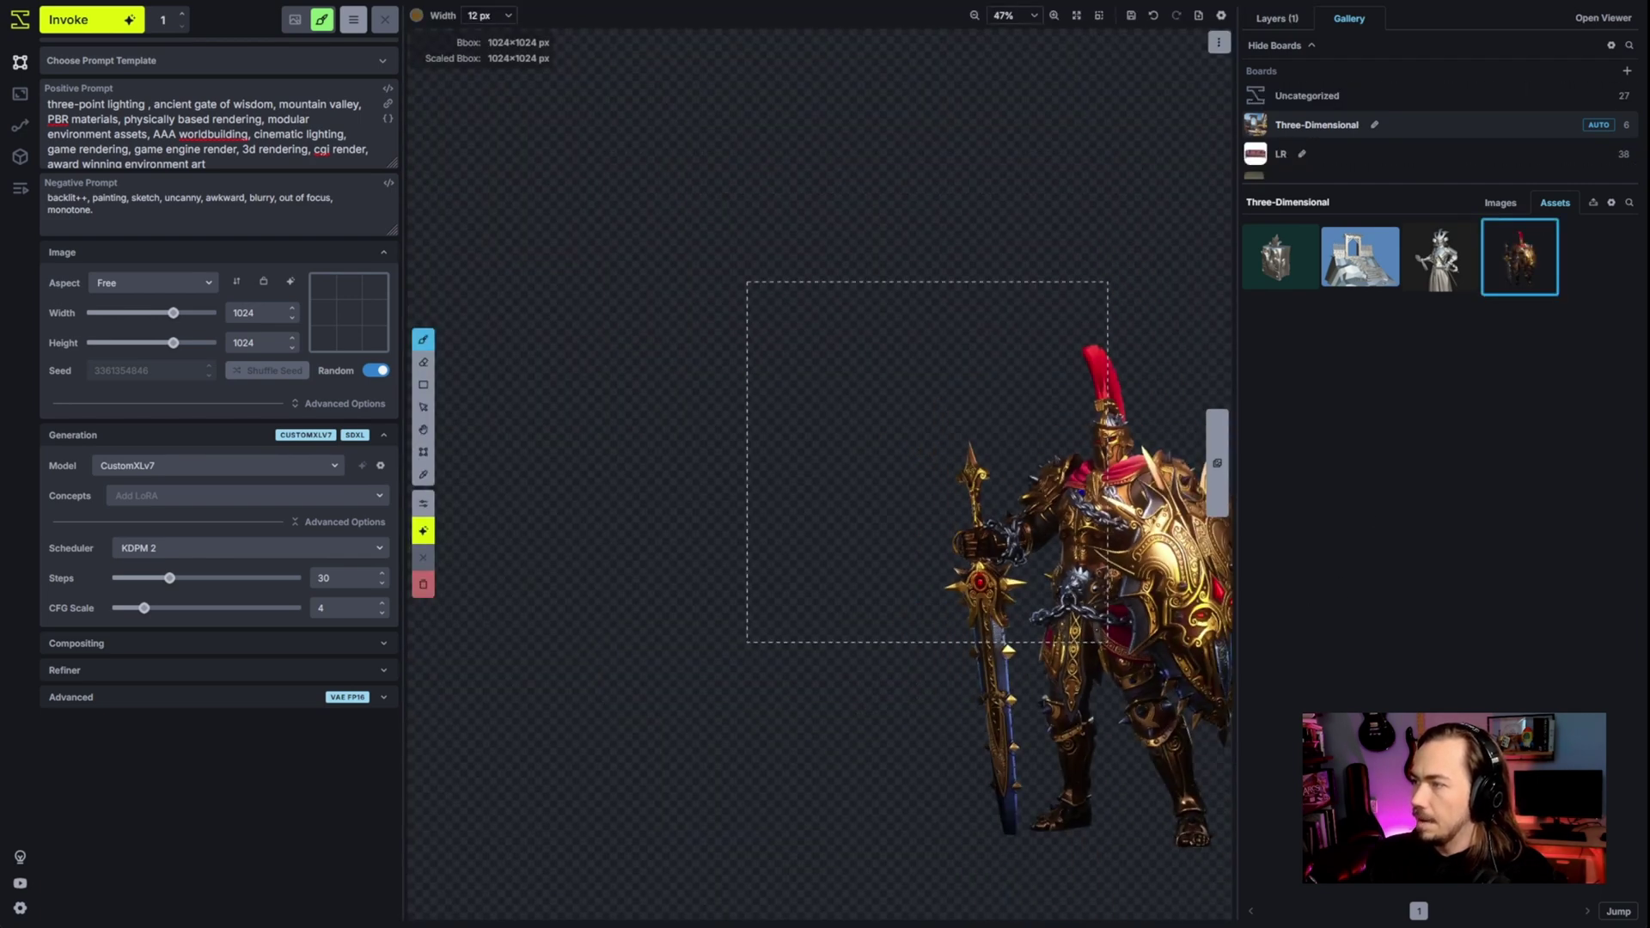
scroll(1074, 567, up, 5)
- Copy the knight control layer to a new raster layer
click(1278, 18)
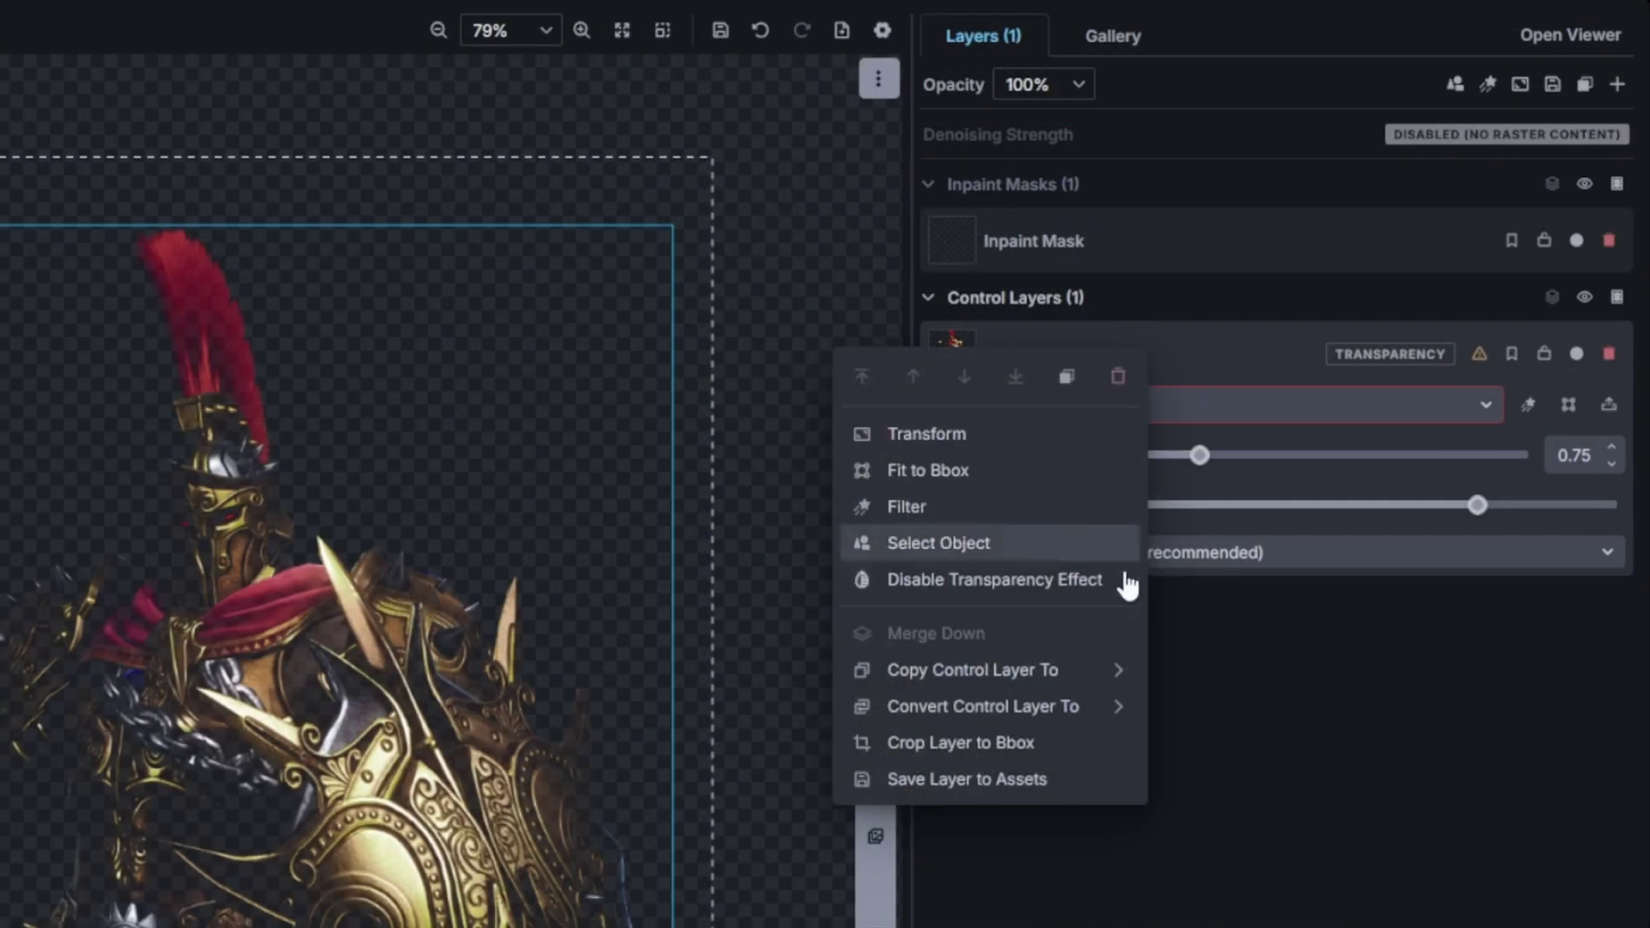
mouse_move(1055, 675)
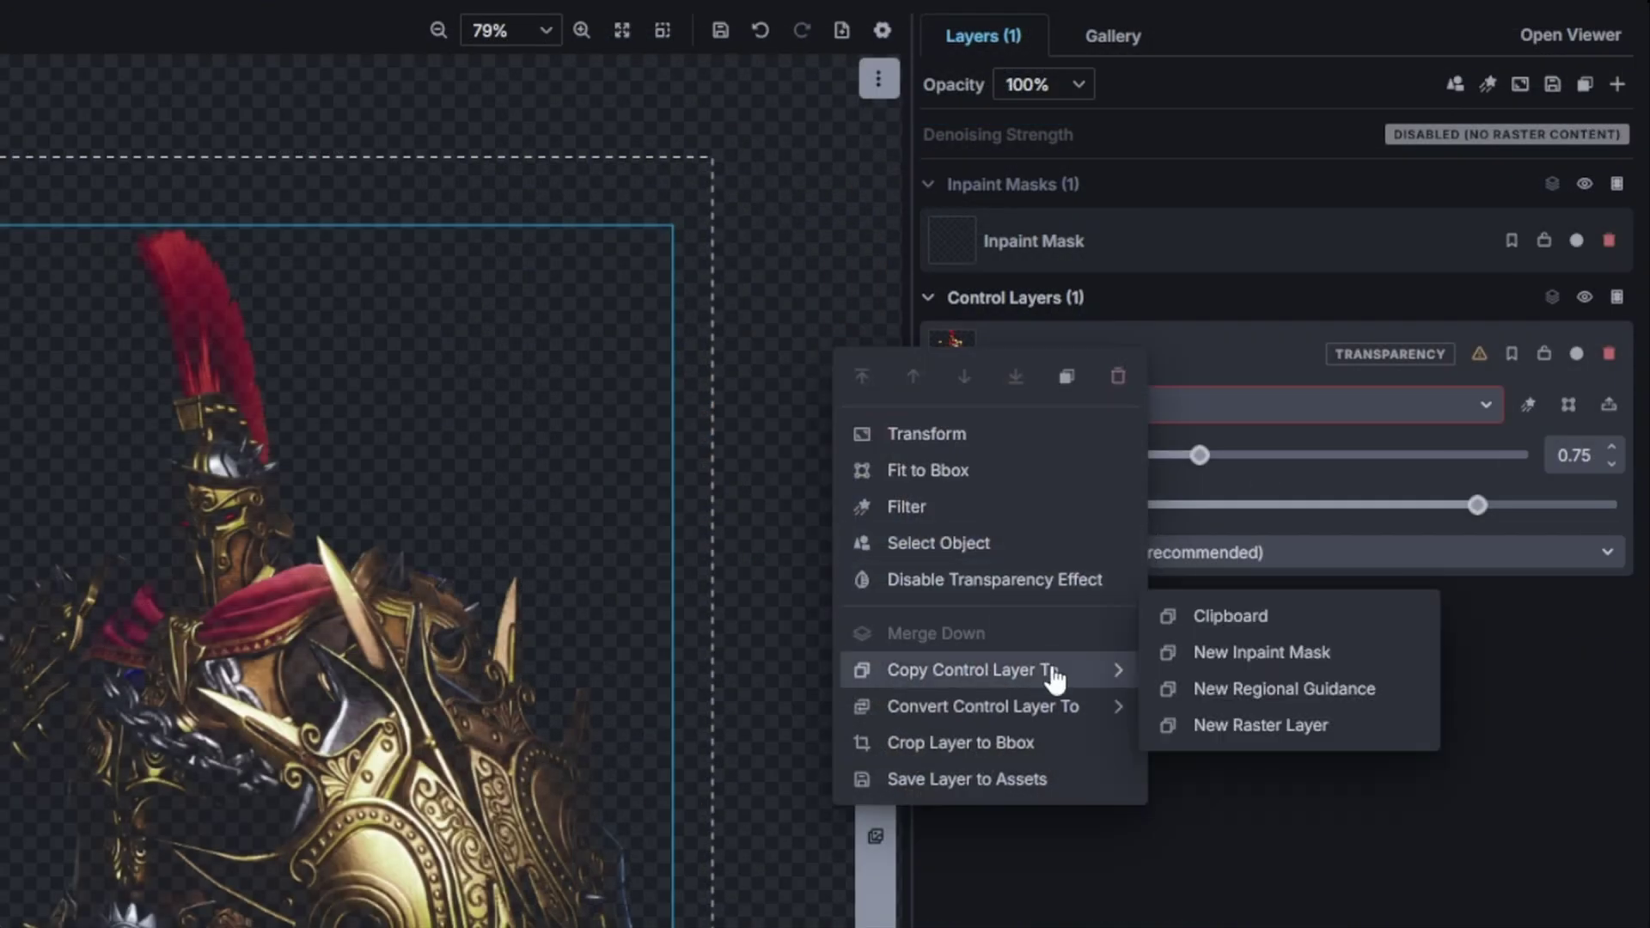
click(1239, 727)
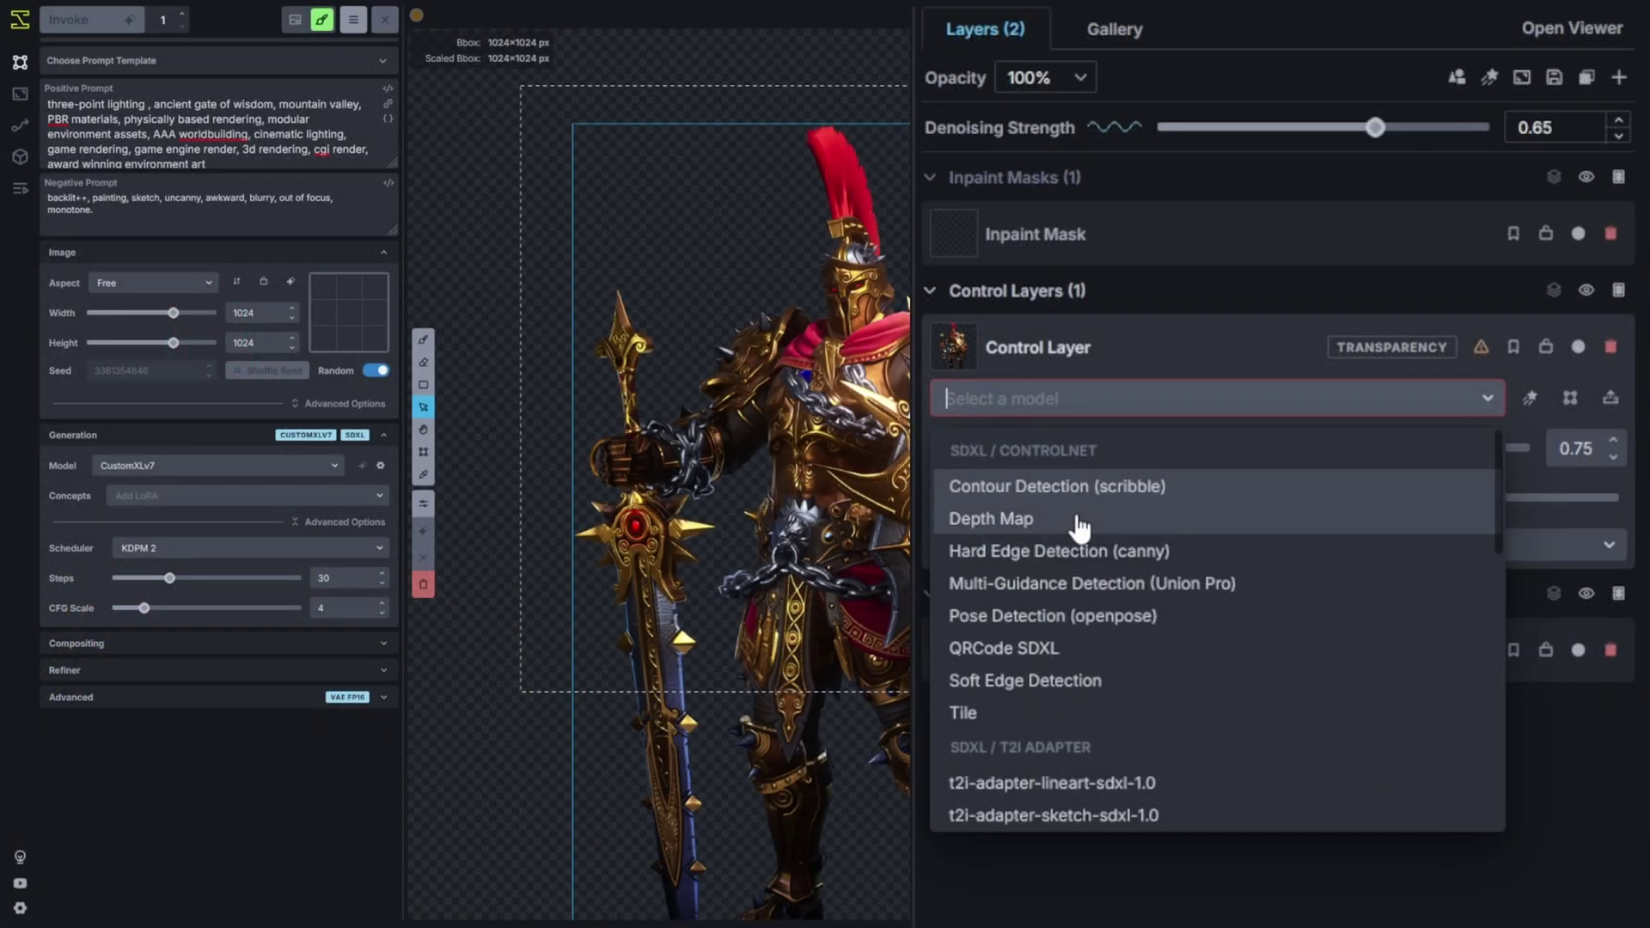
- Set the knight control layer's model to Hard Edge Detection (canny) and apply its edge detection filter
click(1084, 489)
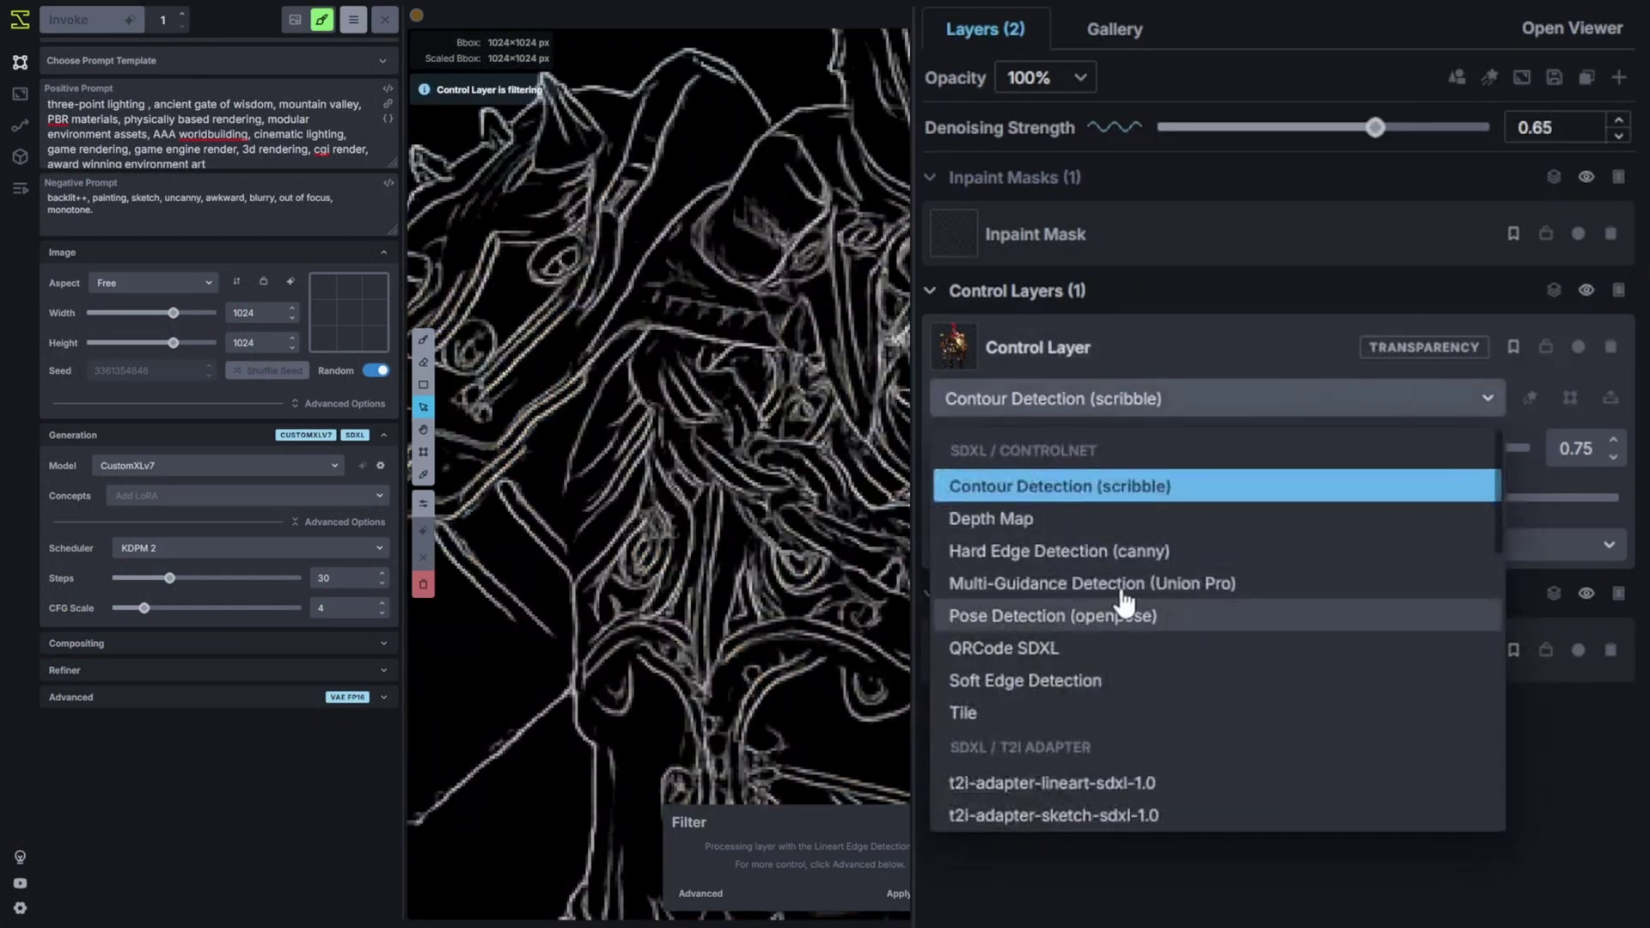
click(1134, 553)
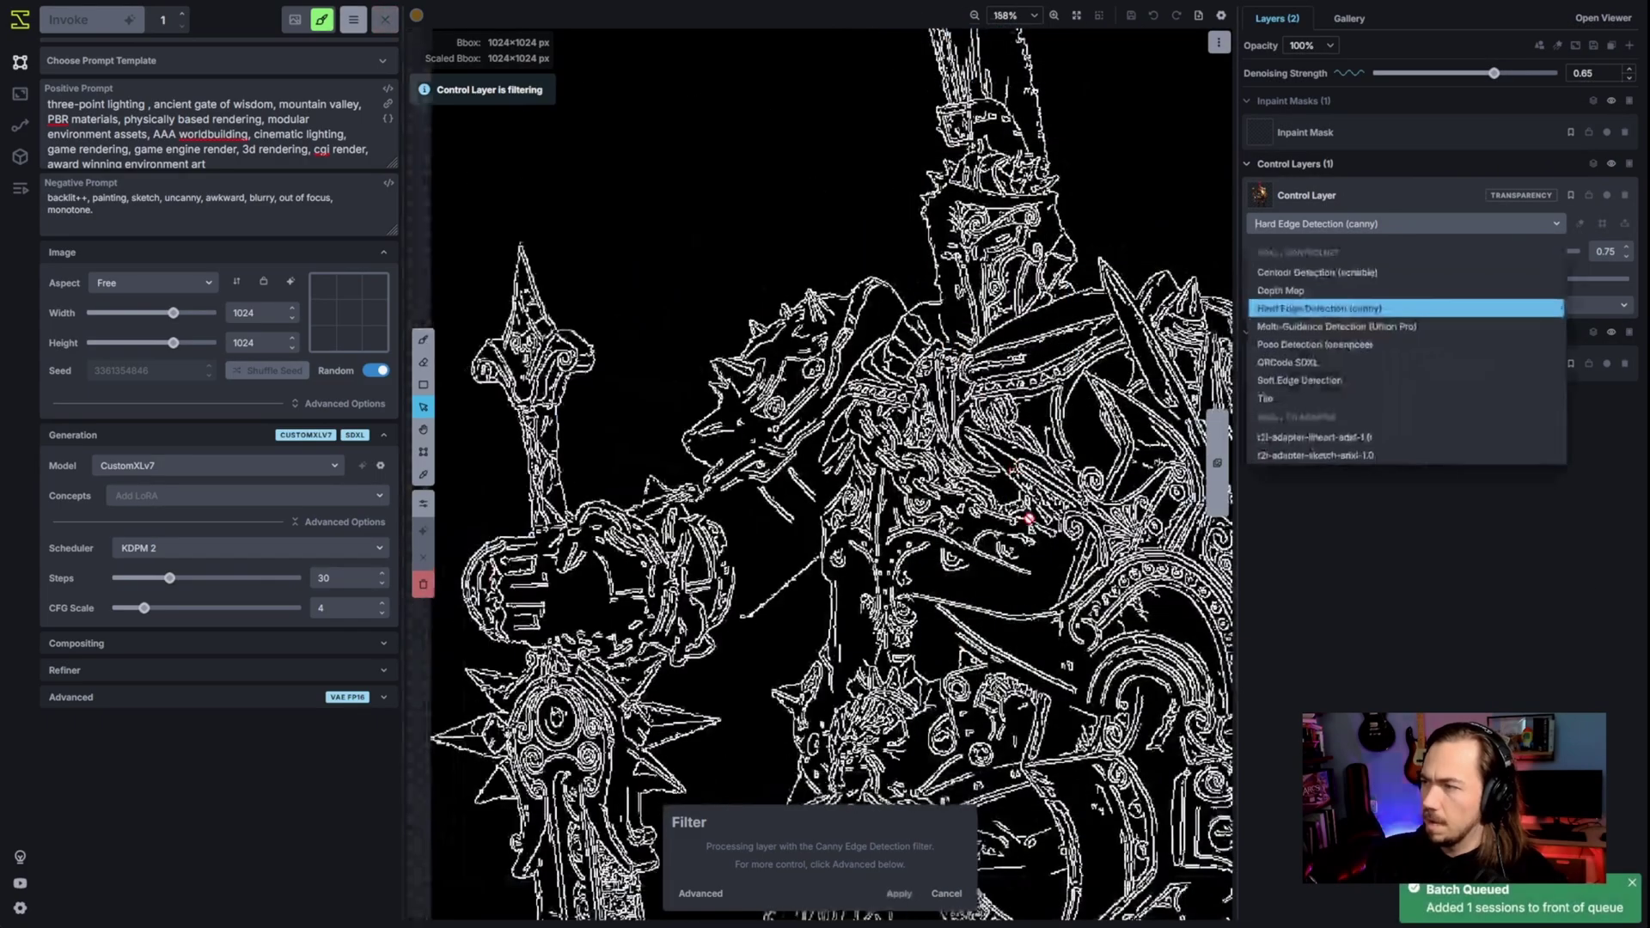
click(900, 481)
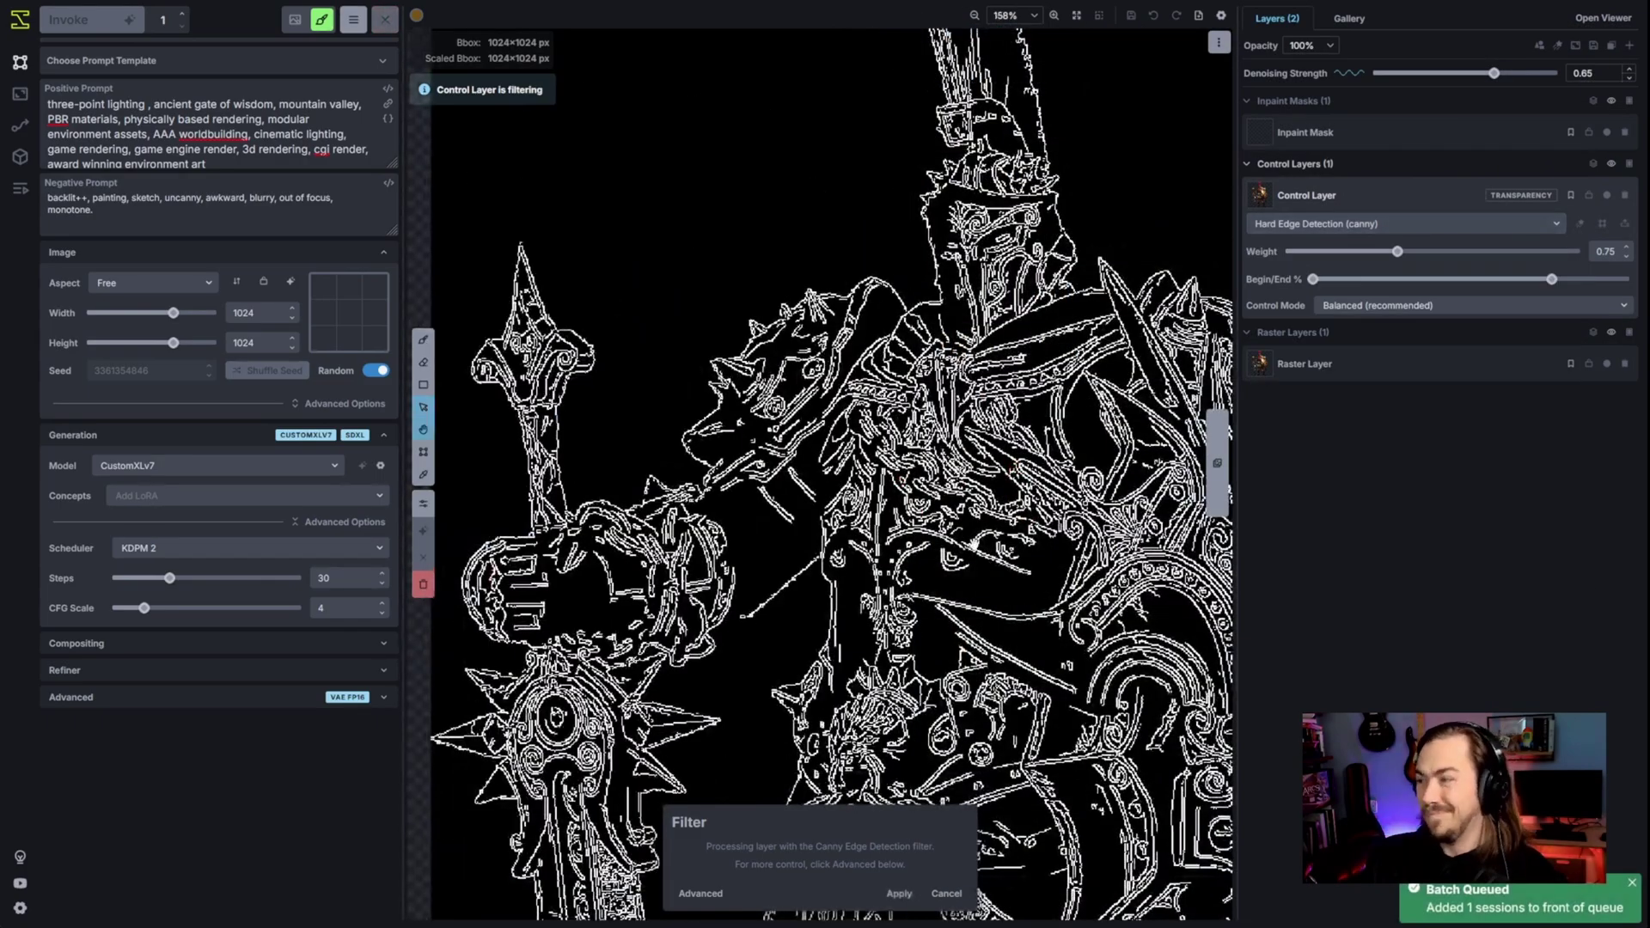
scroll(825, 473, up, 10)
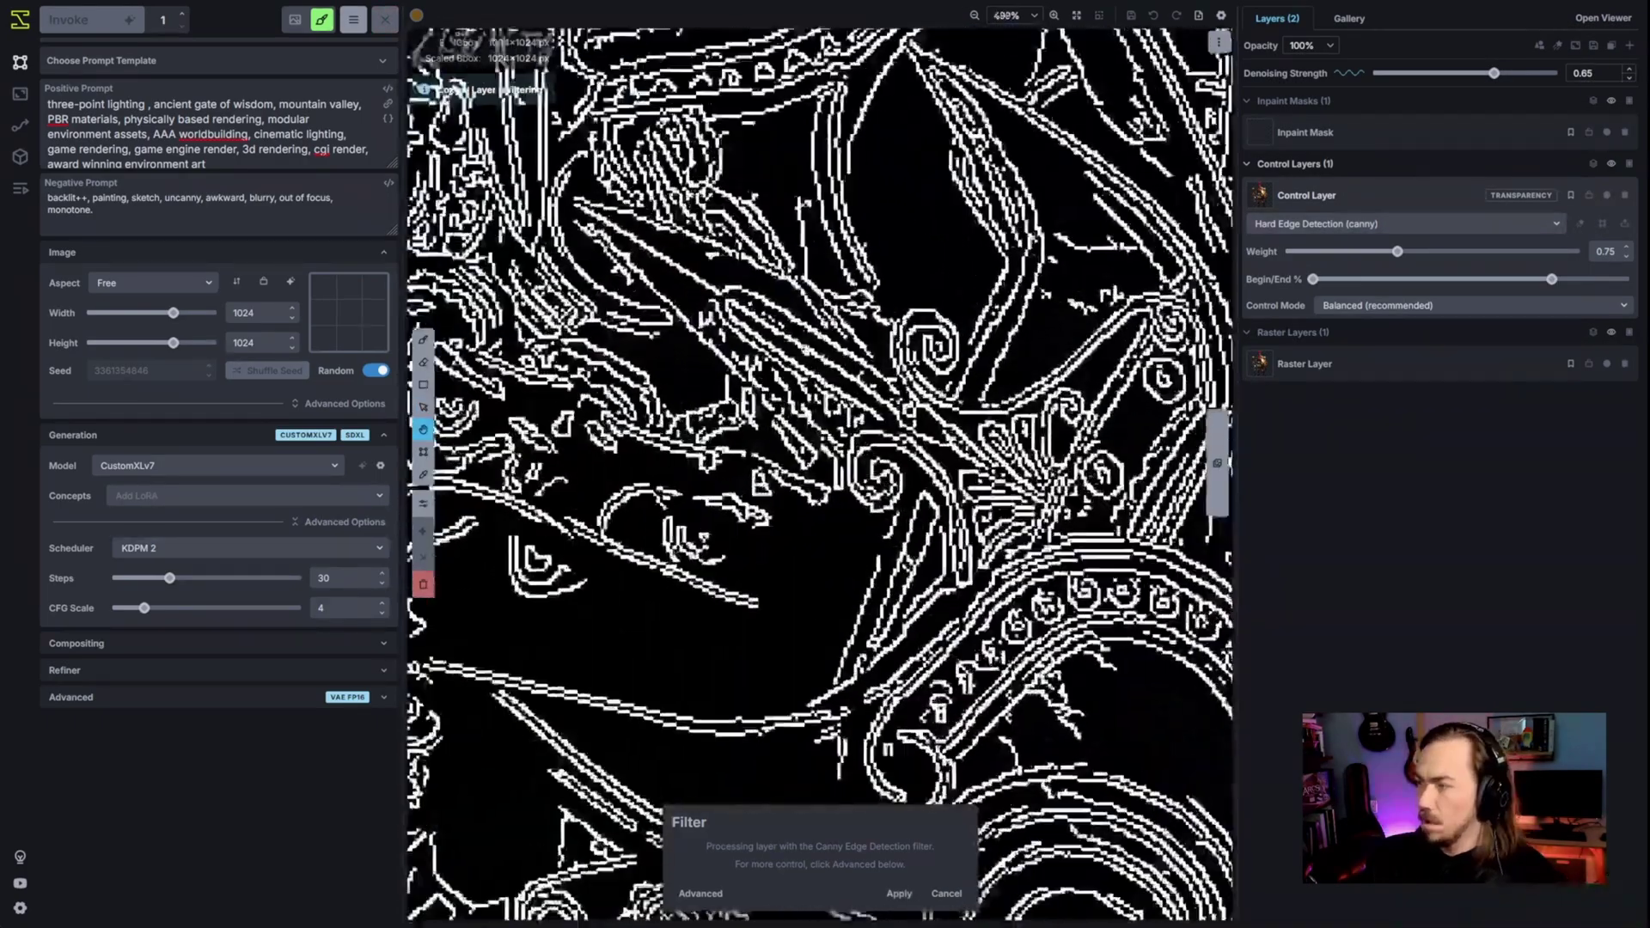
key(ctrl+0)
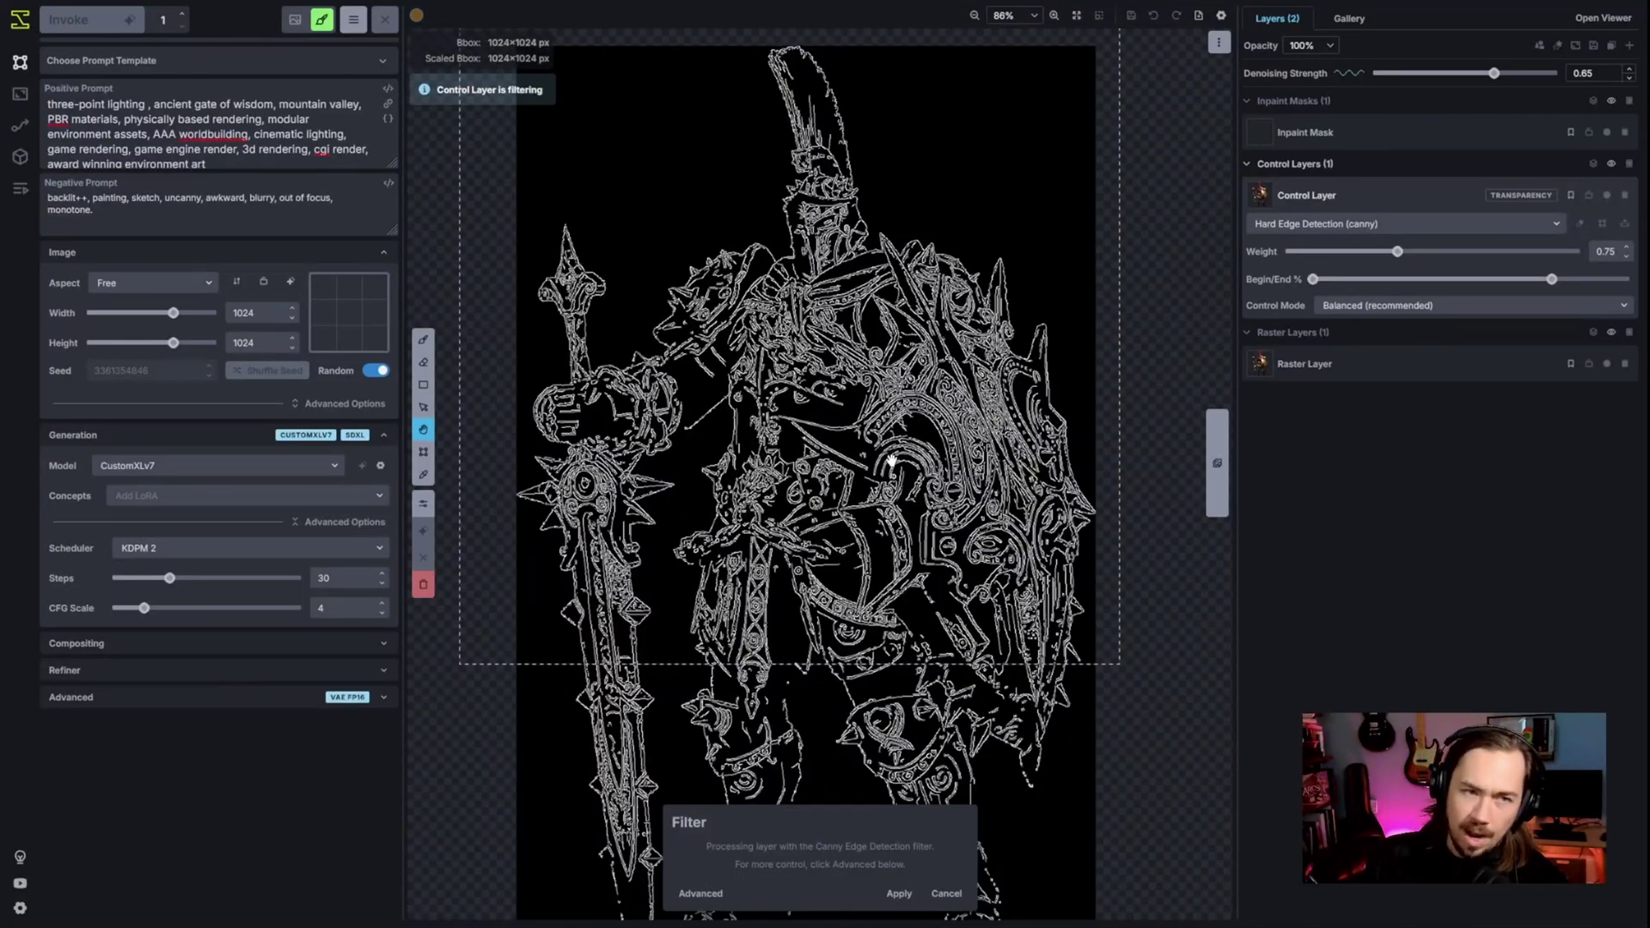
click(899, 893)
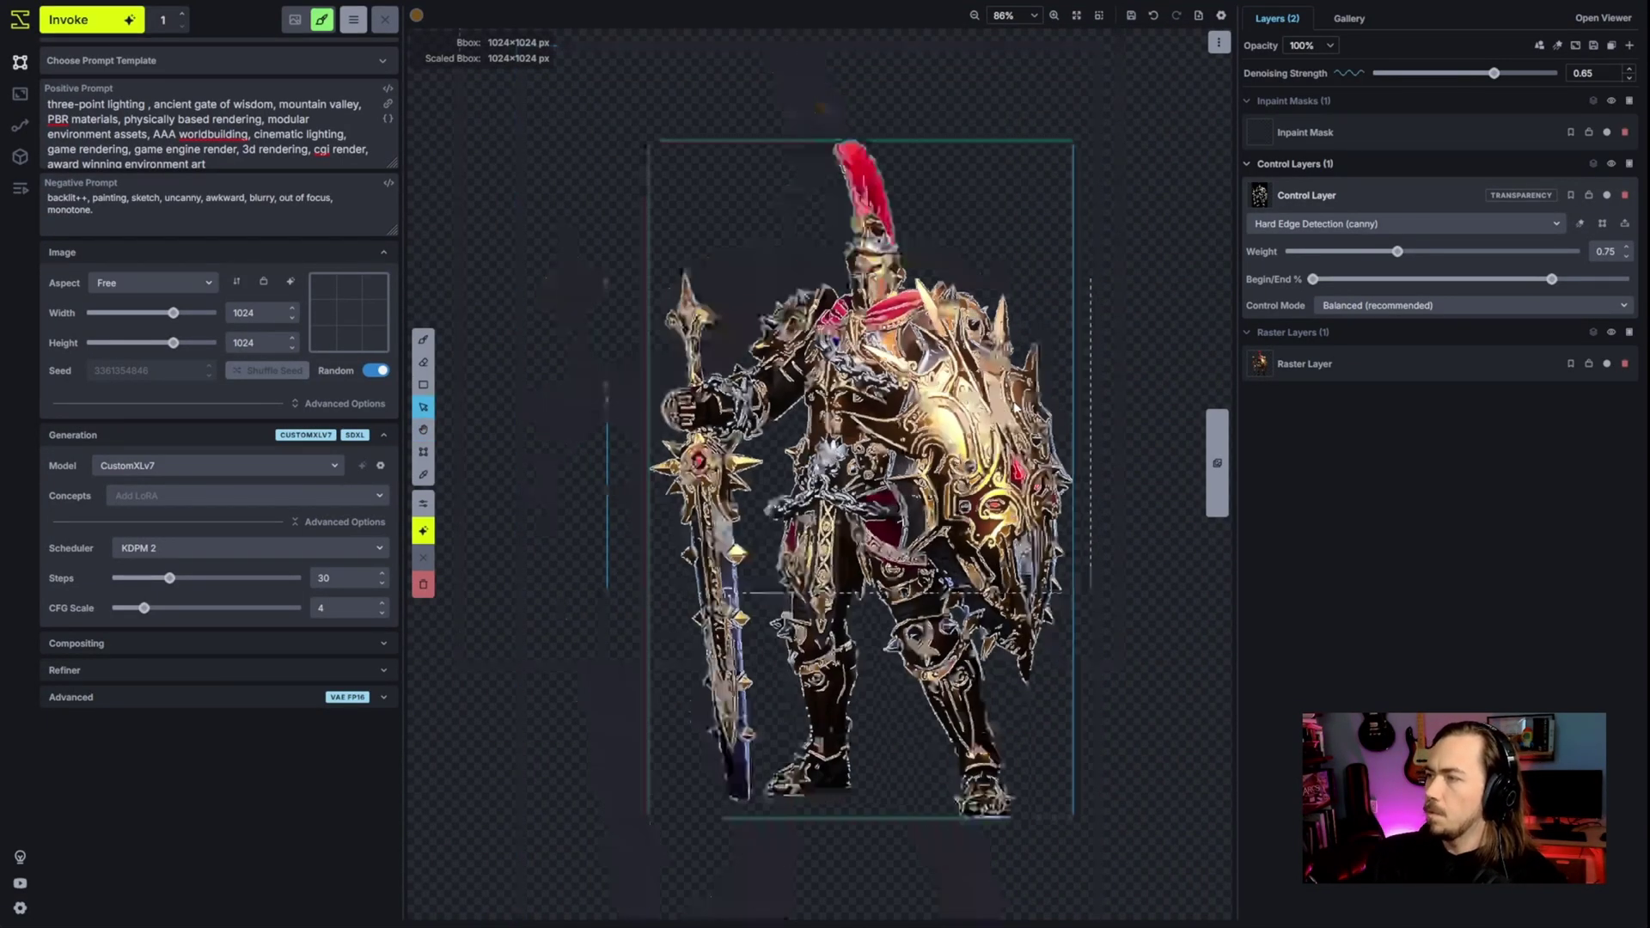
- Draw a dark red rectangle (RGB 60, 17, 8) behind the knight's upper body, covering the bounding box, on a separate raster layer
scroll(825, 650, up, 1)
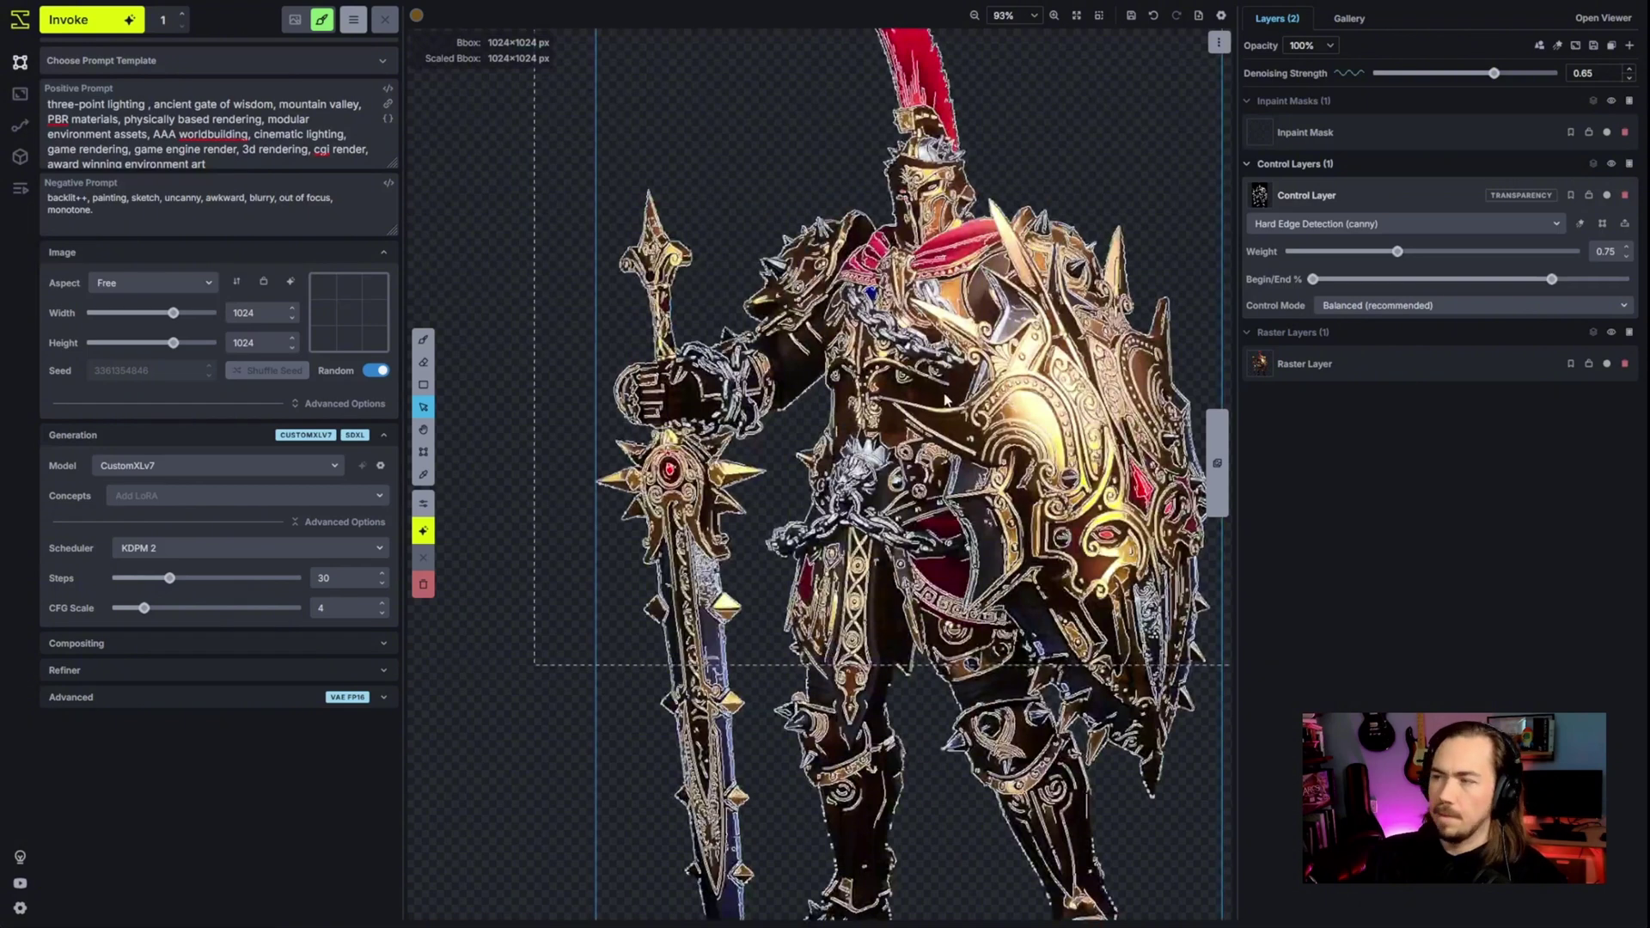
click(433, 387)
click(416, 16)
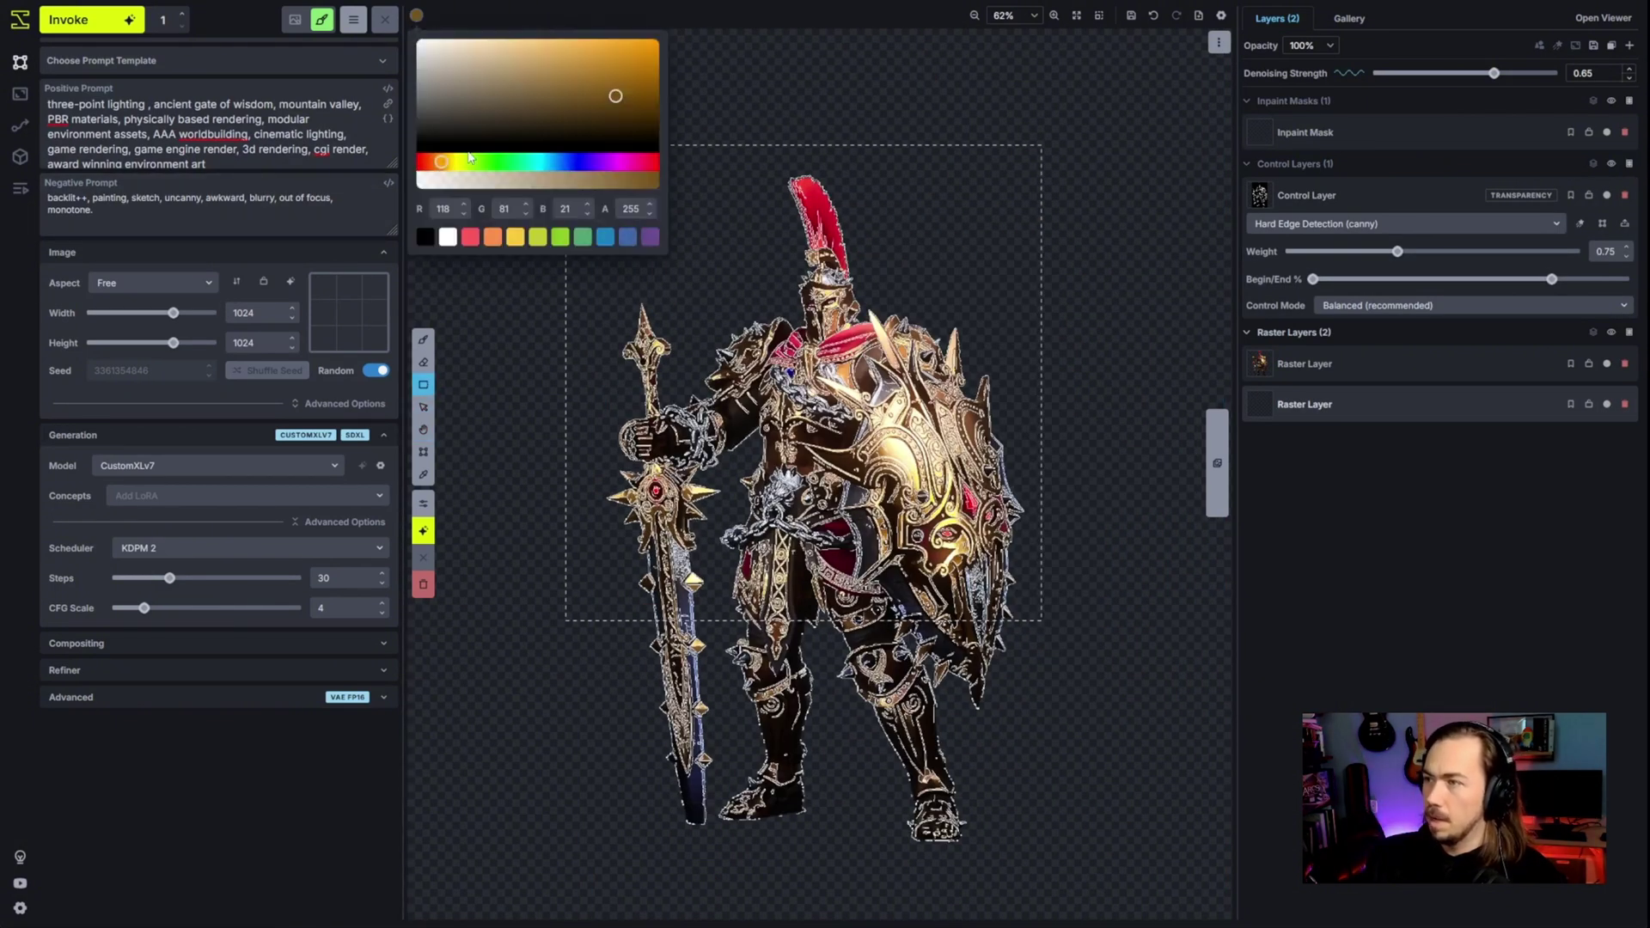
drag(436, 165, 423, 161)
click(628, 120)
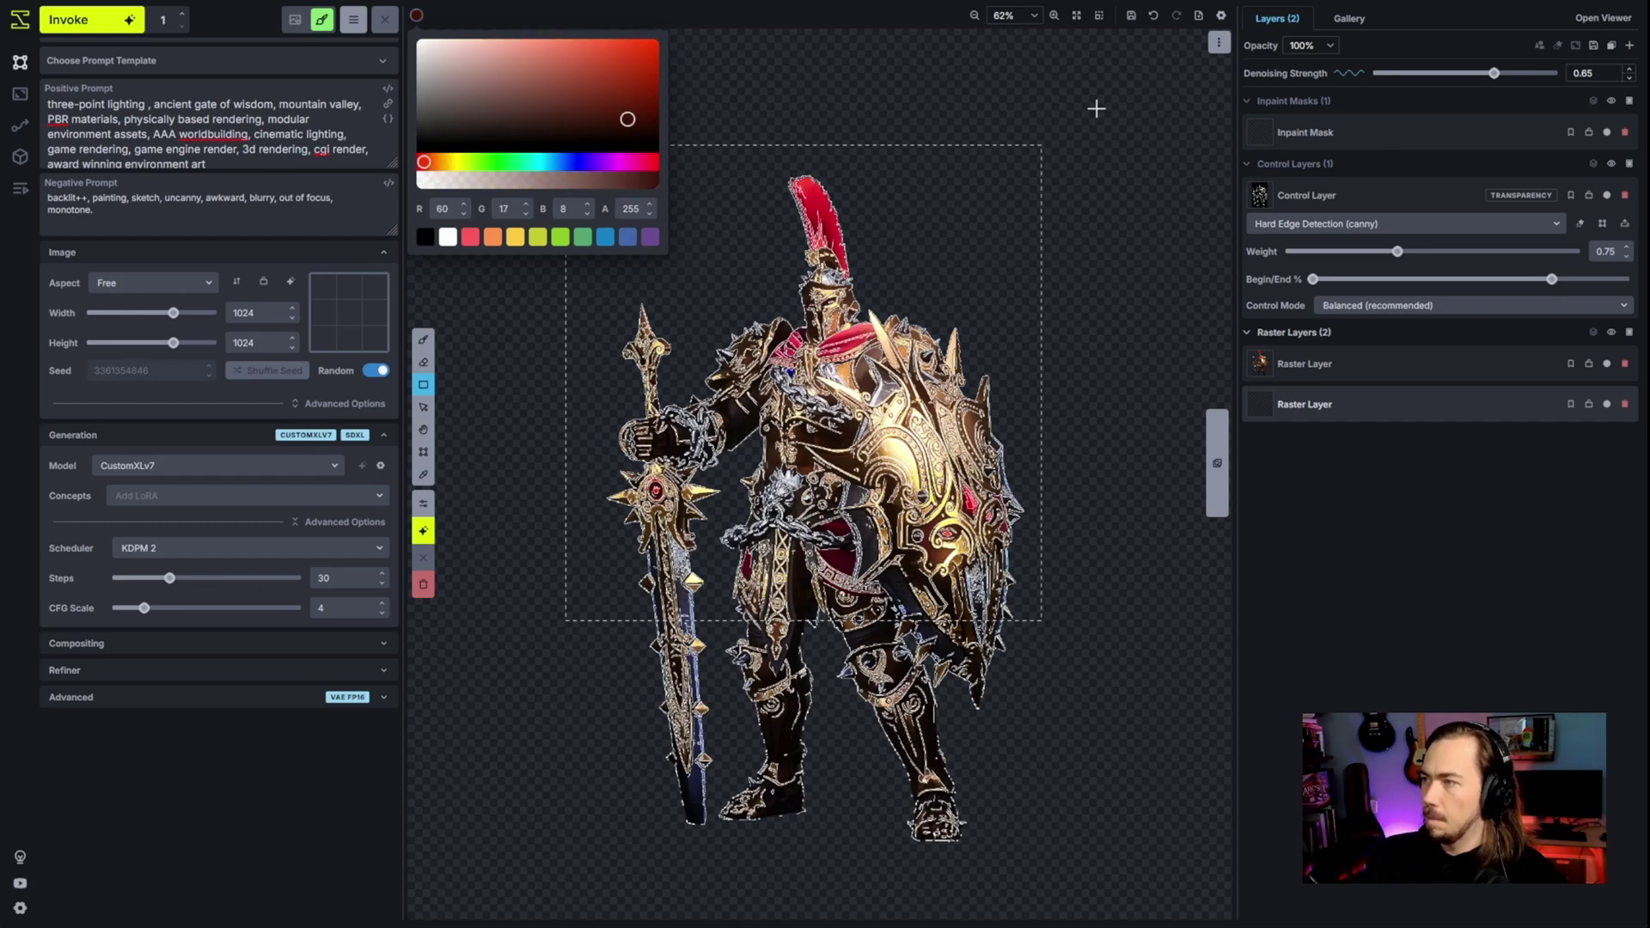
drag(1096, 108, 533, 657)
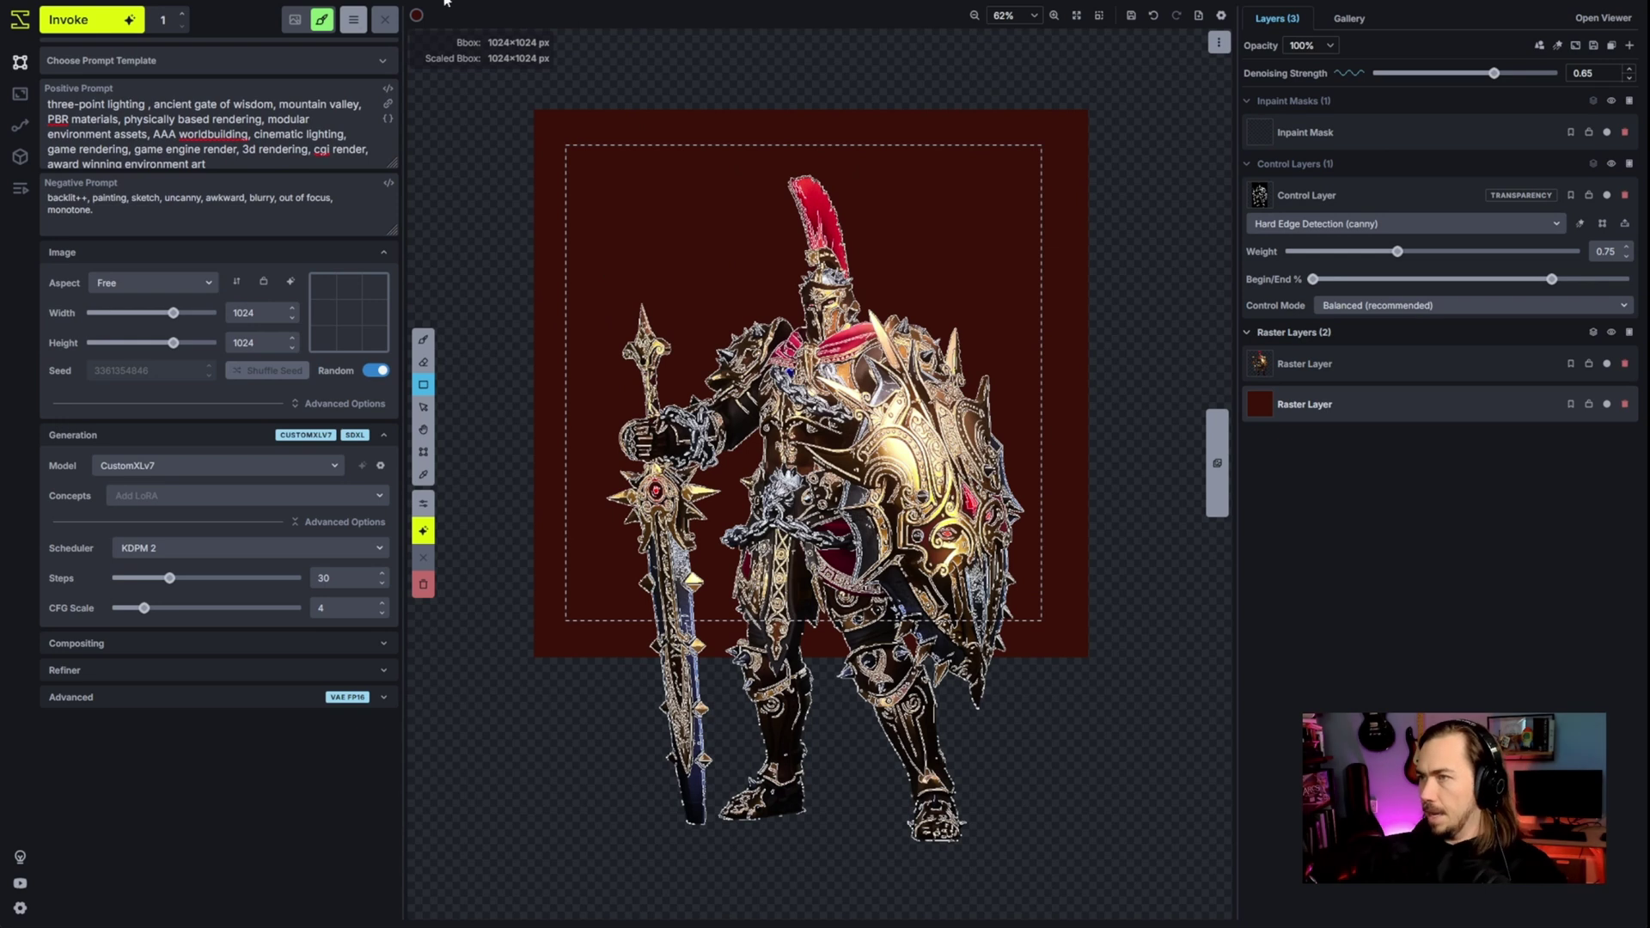
- Paint a rough mountain shape over the dark red background in a lighter red (RGB 162, 60, 40)
click(416, 14)
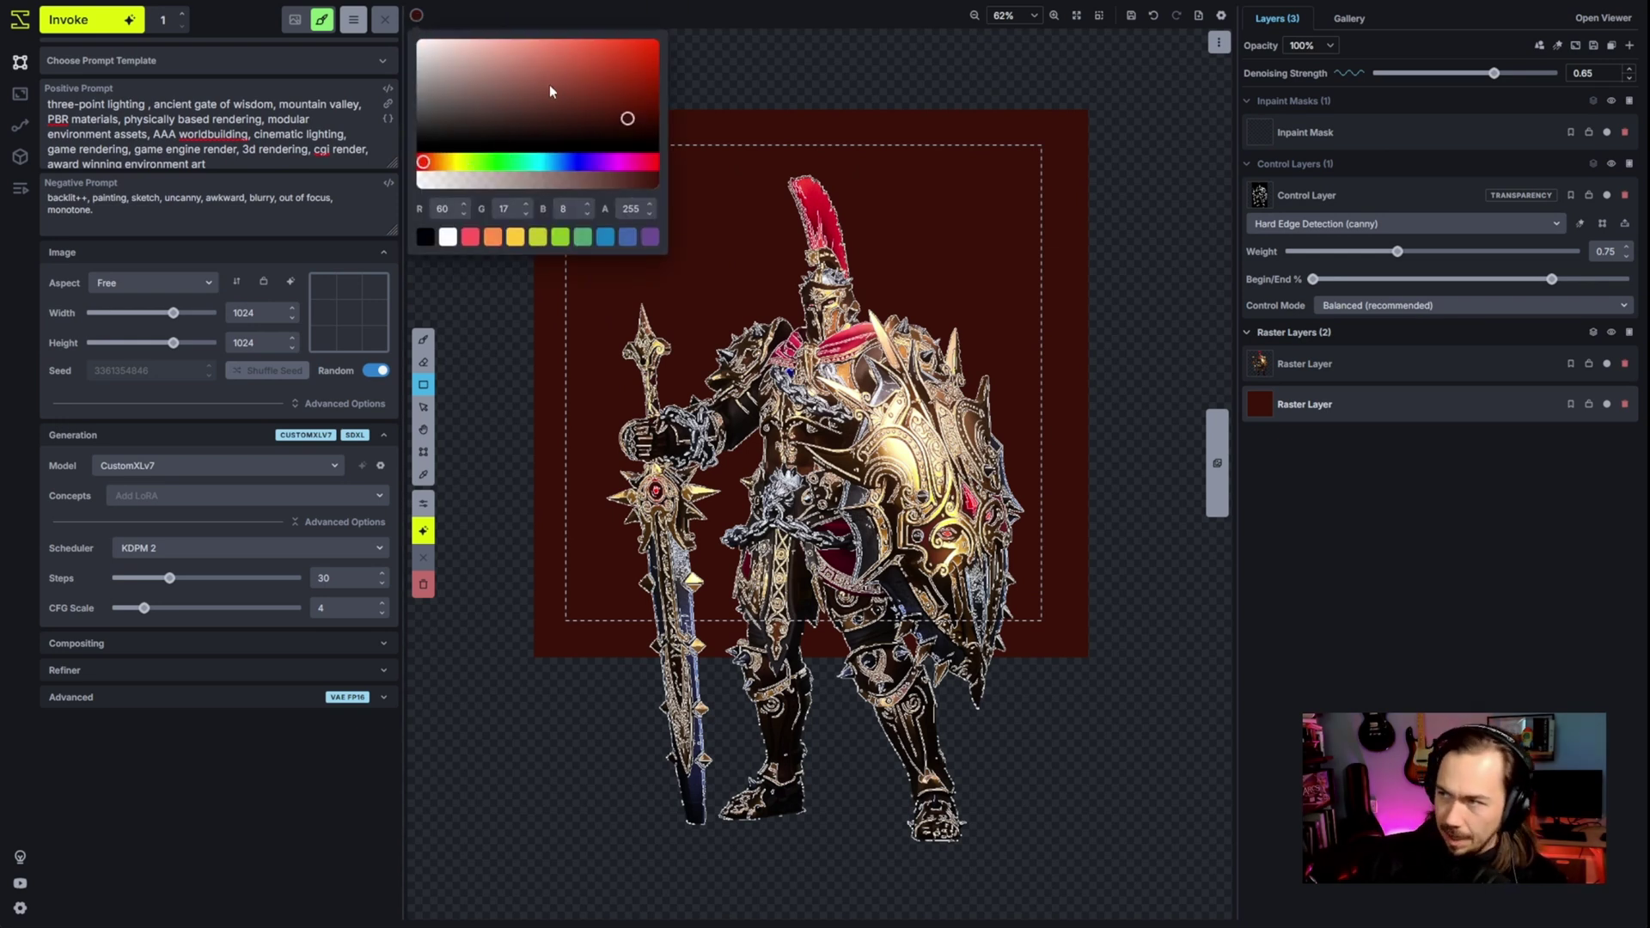
drag(550, 86, 586, 75)
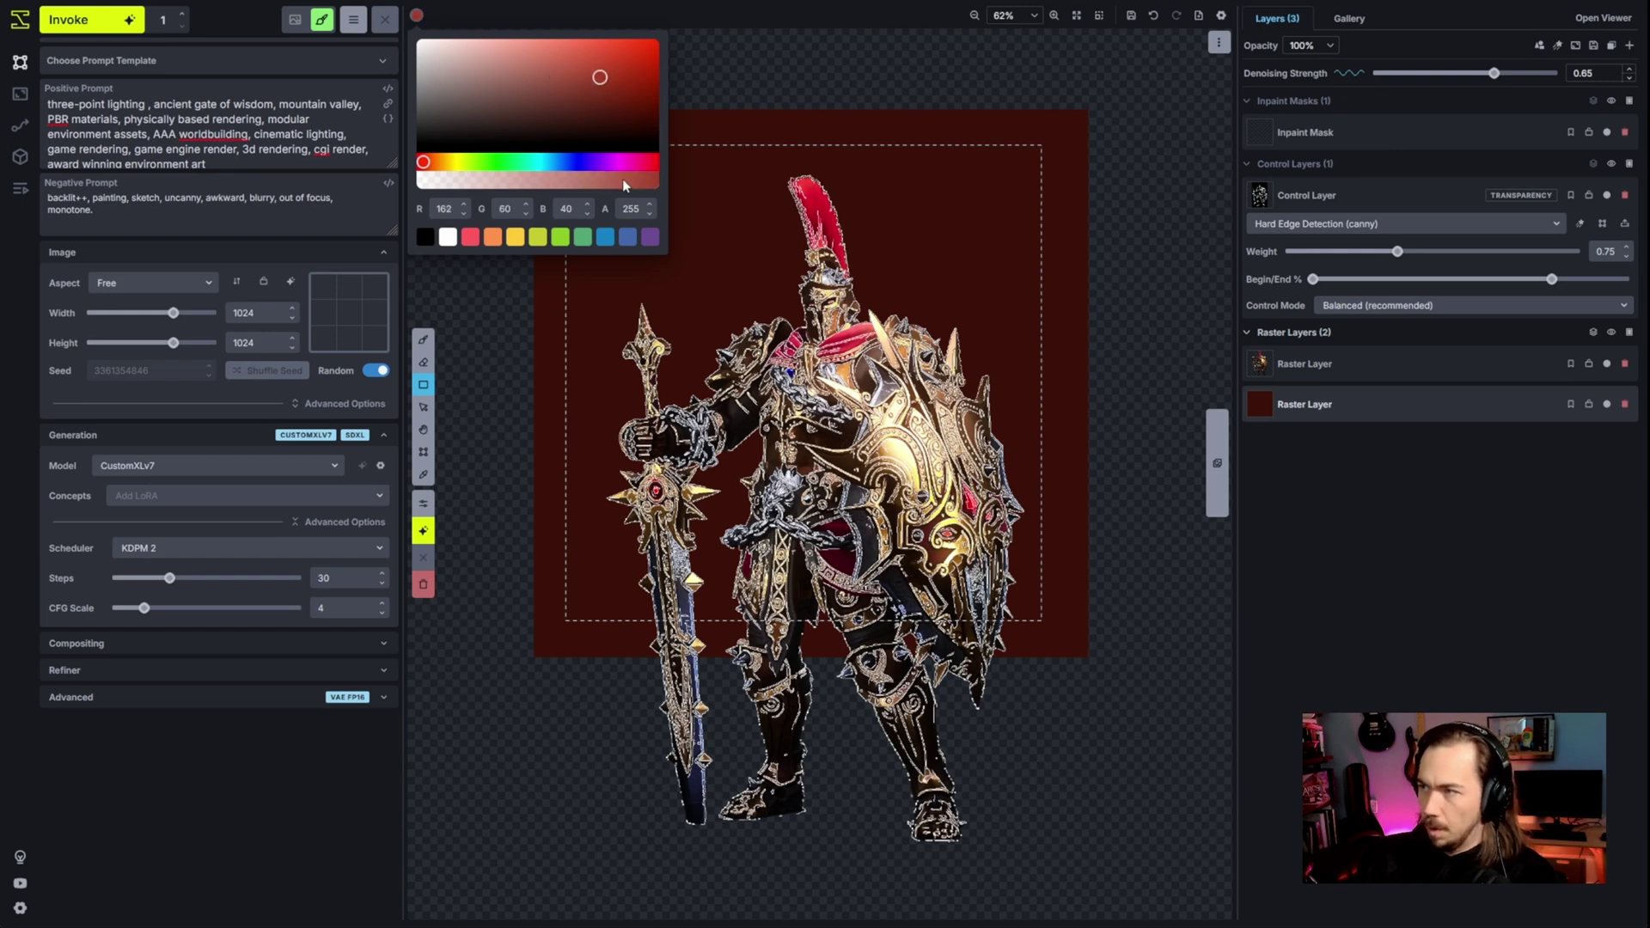
key(b)
mouse_move(644, 523)
mouse_down()
mouse_move(626, 577)
mouse_move(813, 501)
mouse_up()
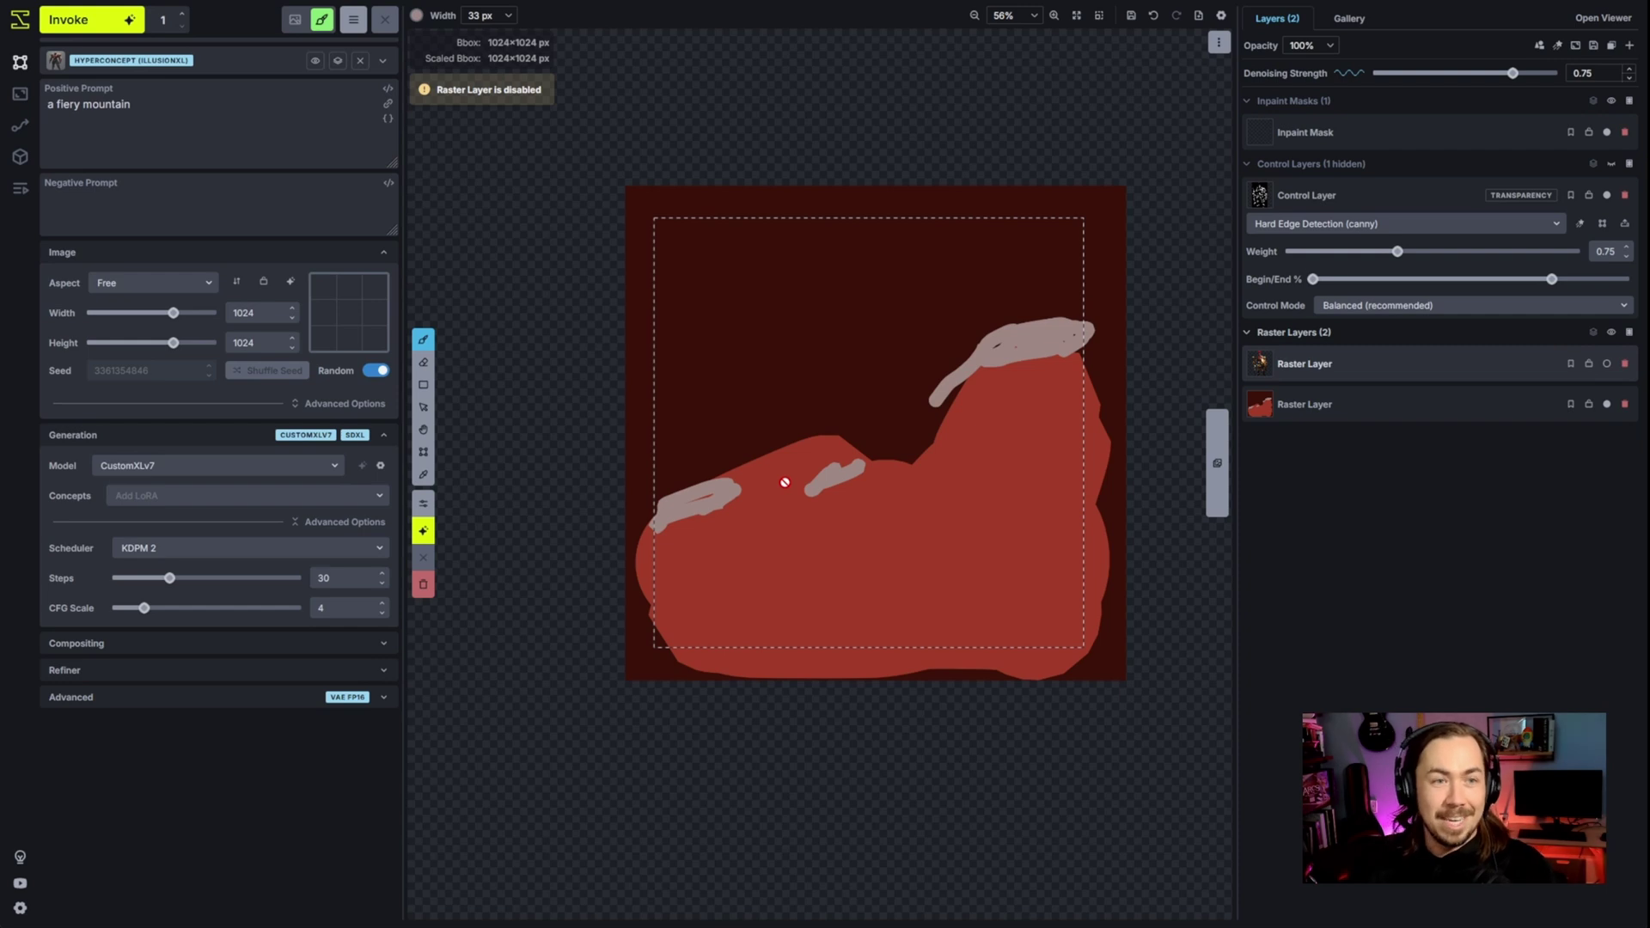
- Generate "a fiery mountain" background at 0.85 denoising strength with the knight control layer disabled, and accept the result
click(1607, 196)
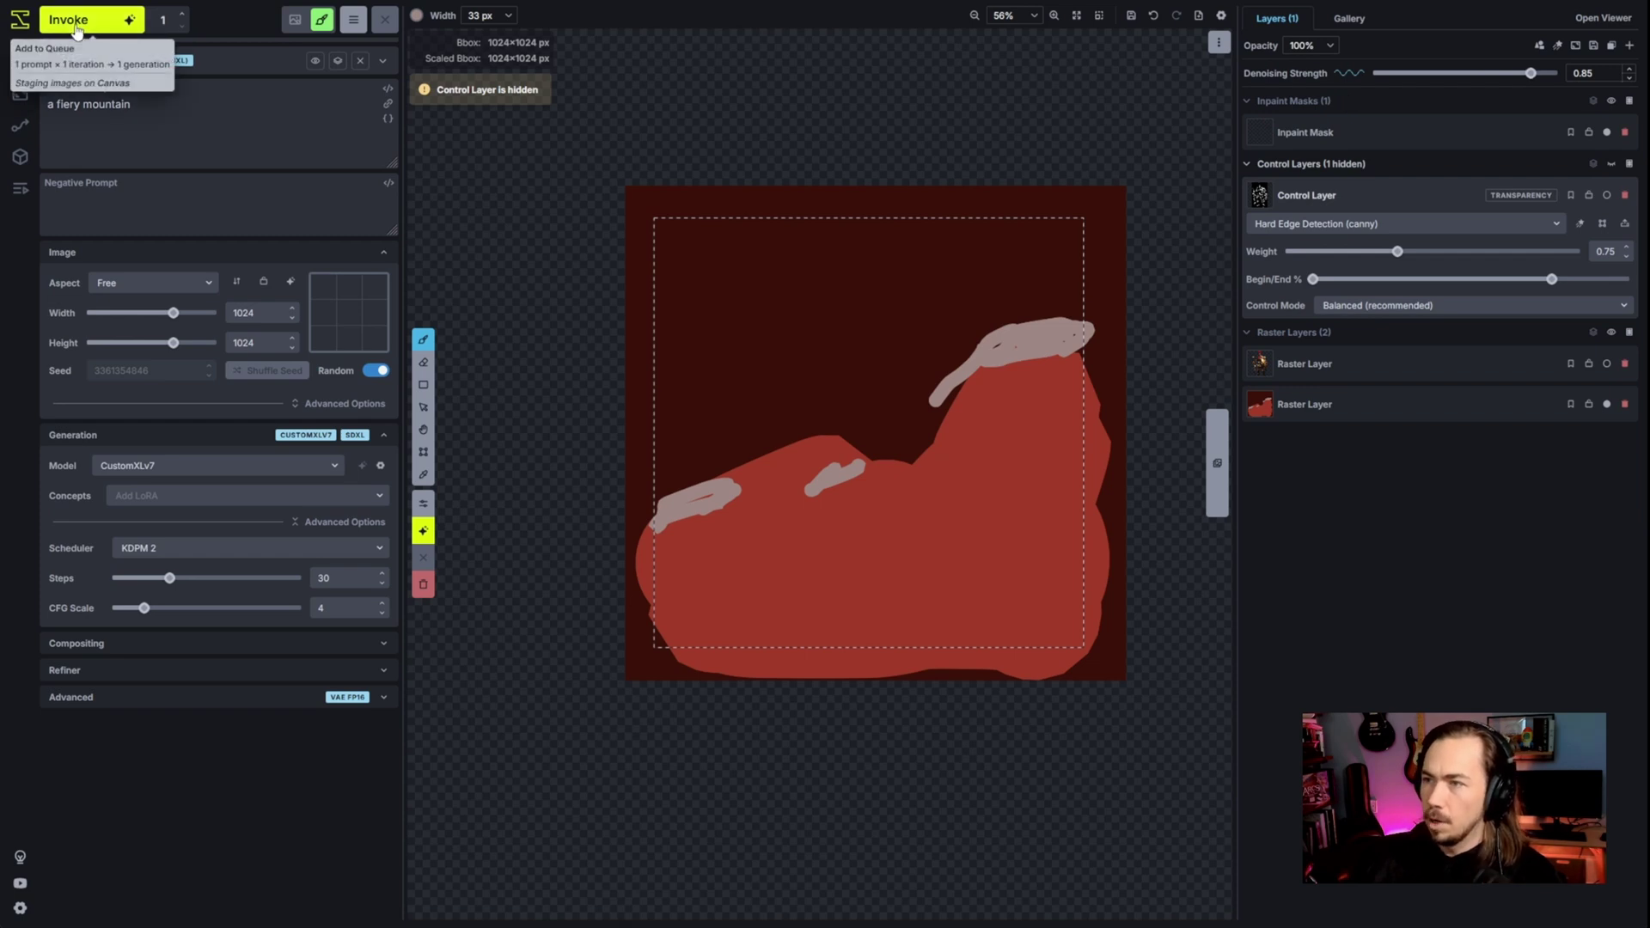
key(ctrl+Return)
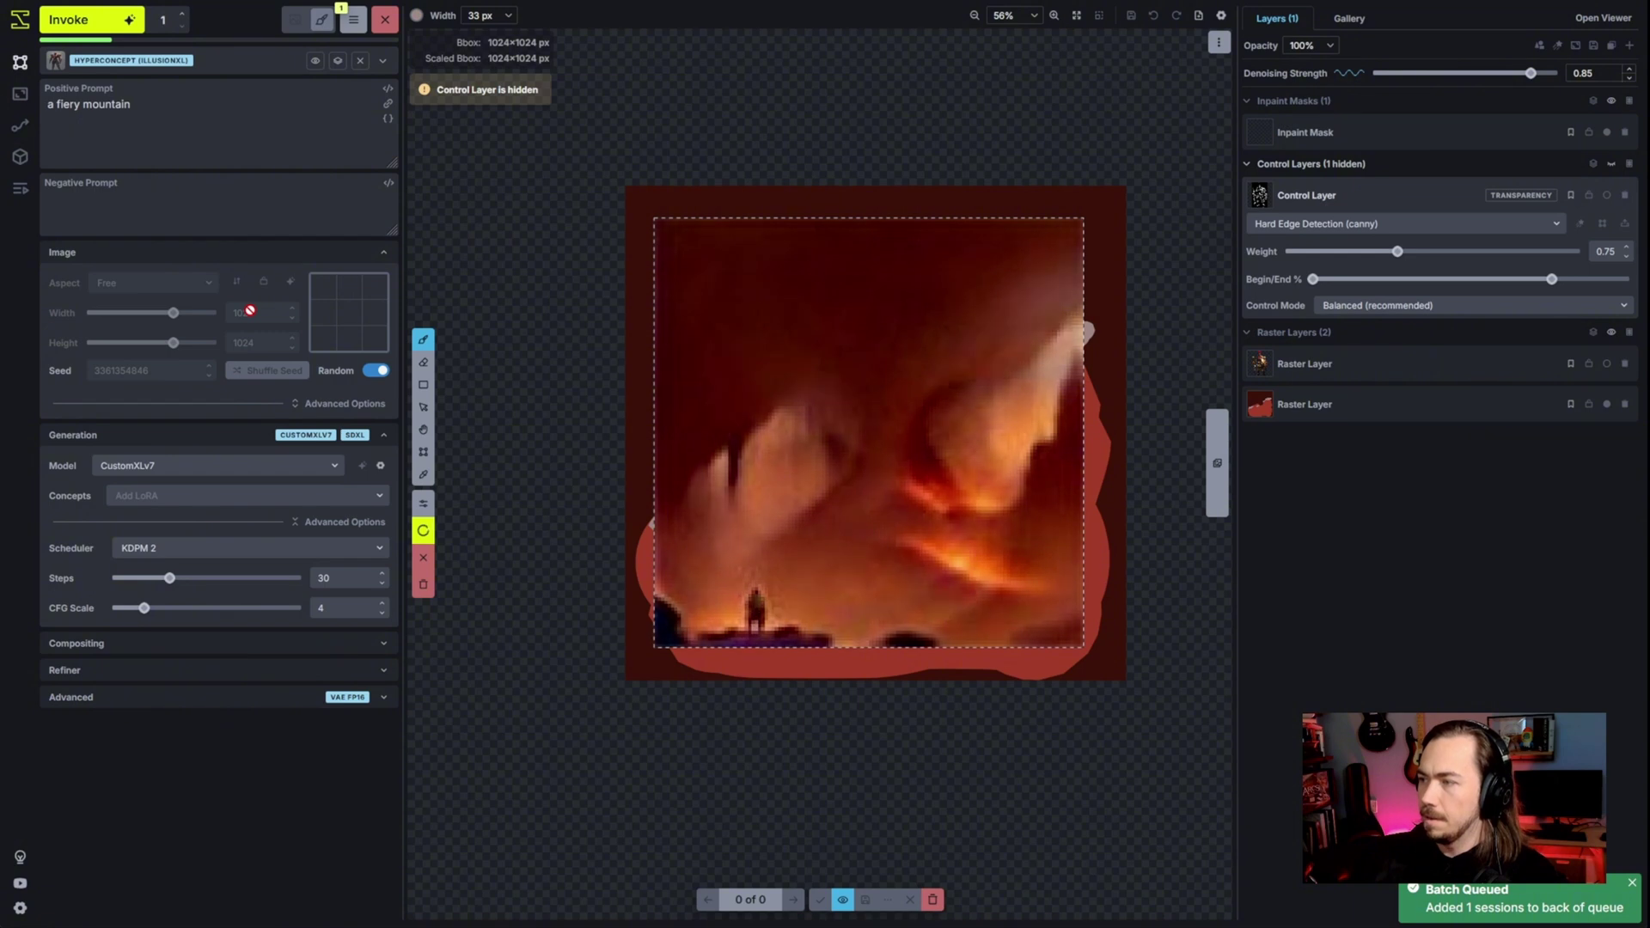
scroll(855, 593, up, 6)
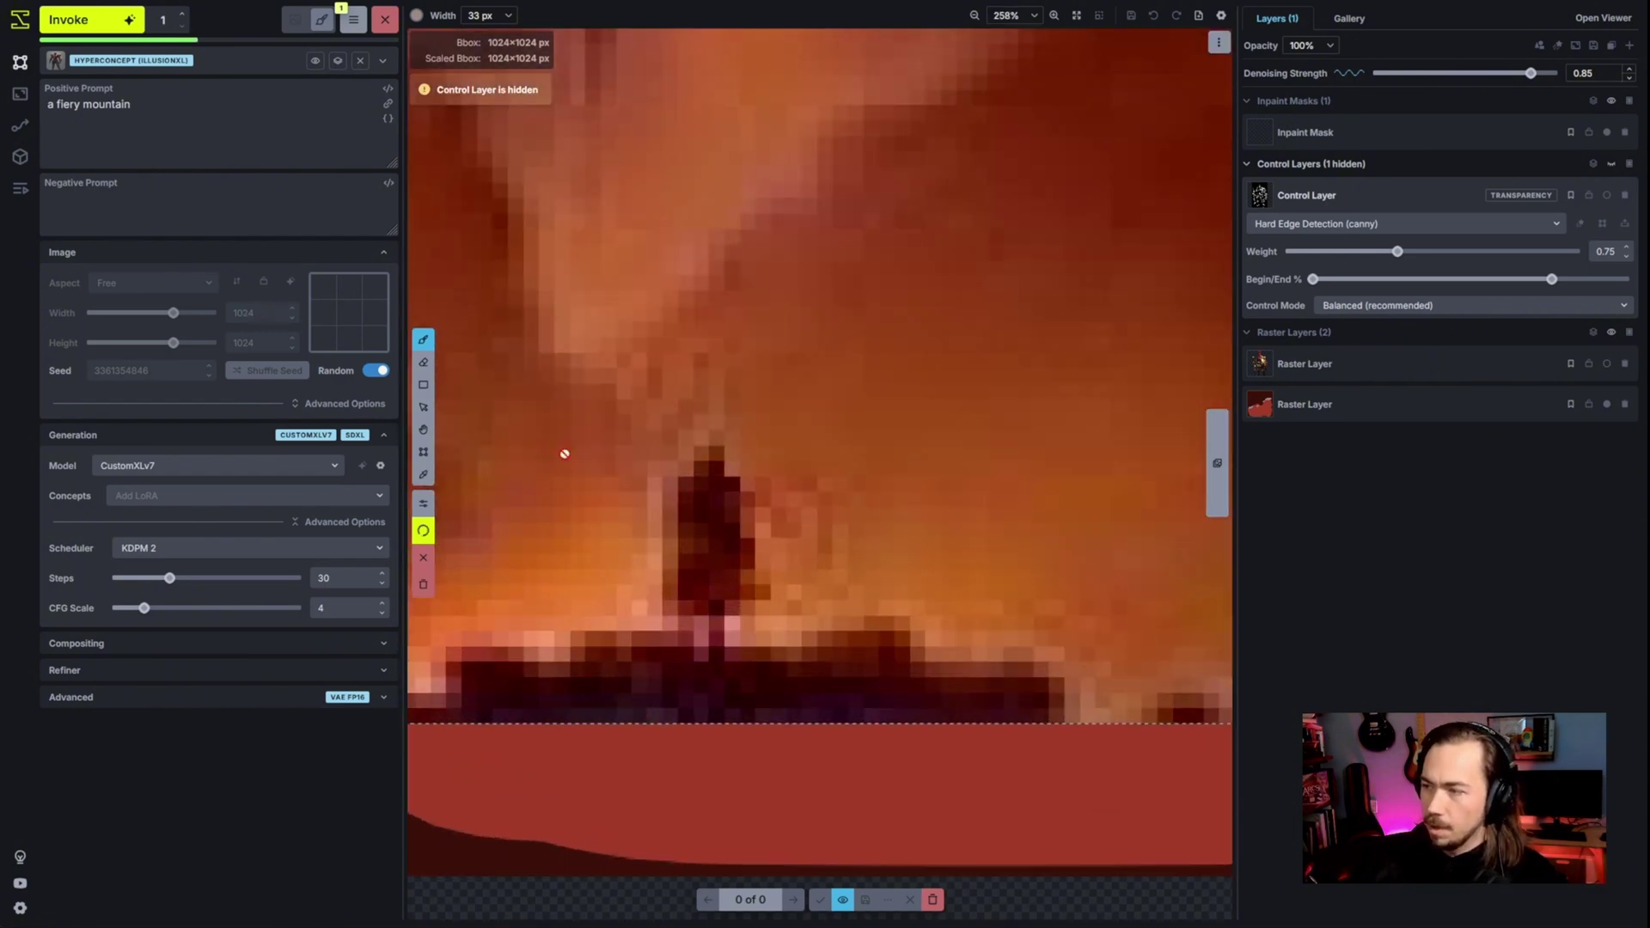
scroll(807, 582, down, 3)
scroll(804, 572, down, 1)
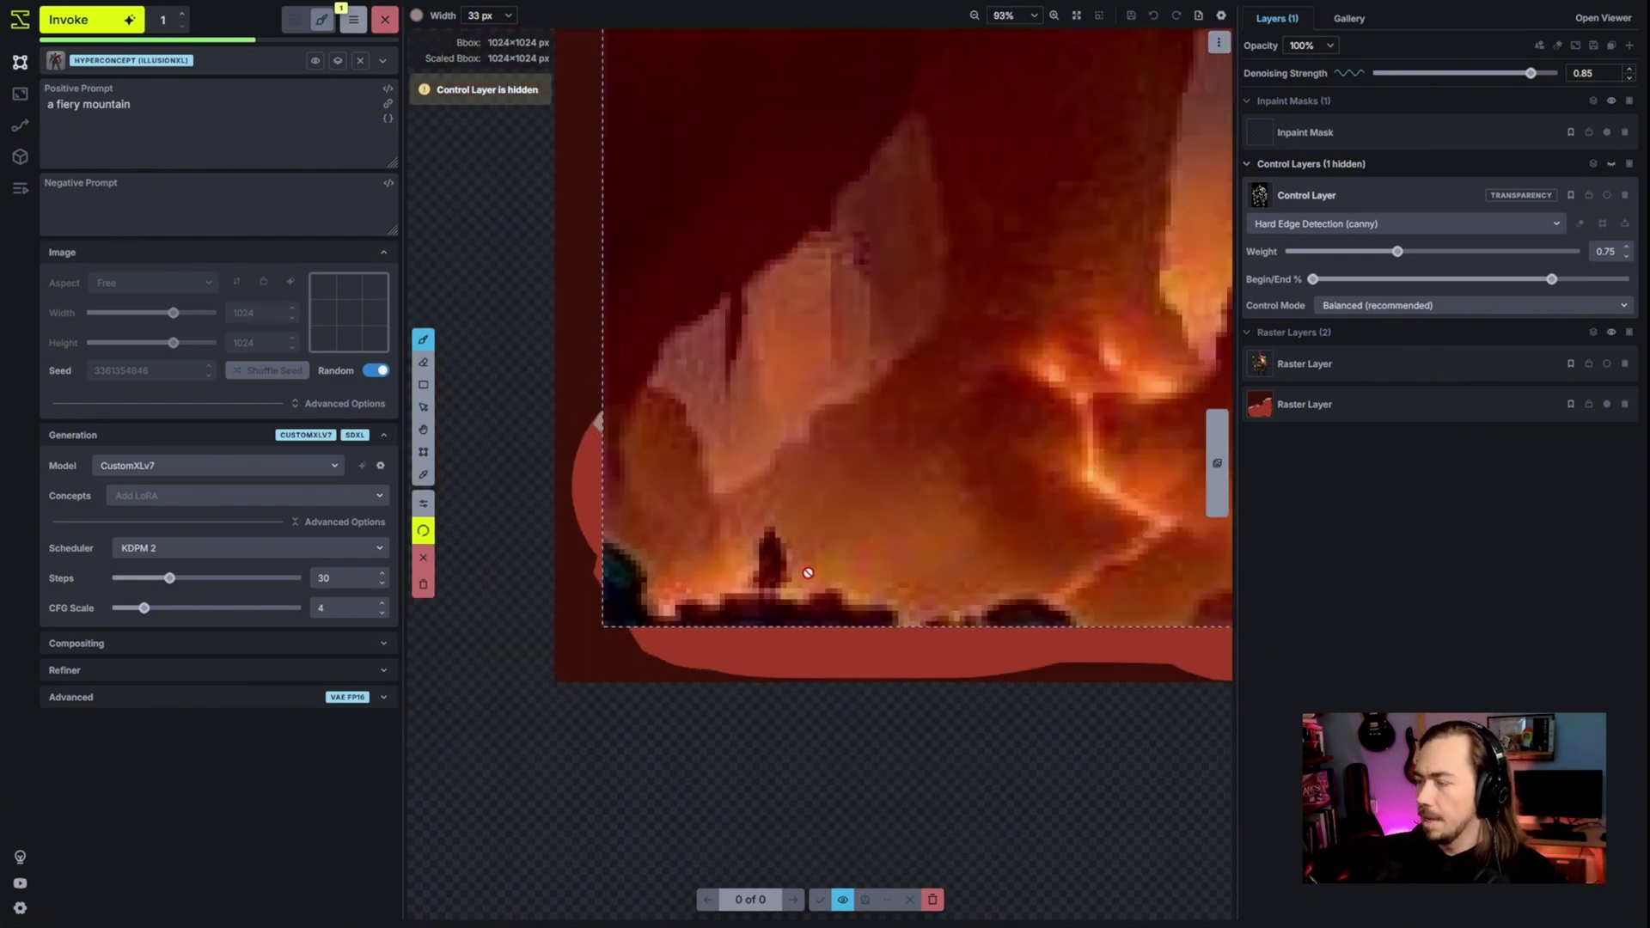
scroll(886, 554, down, 1)
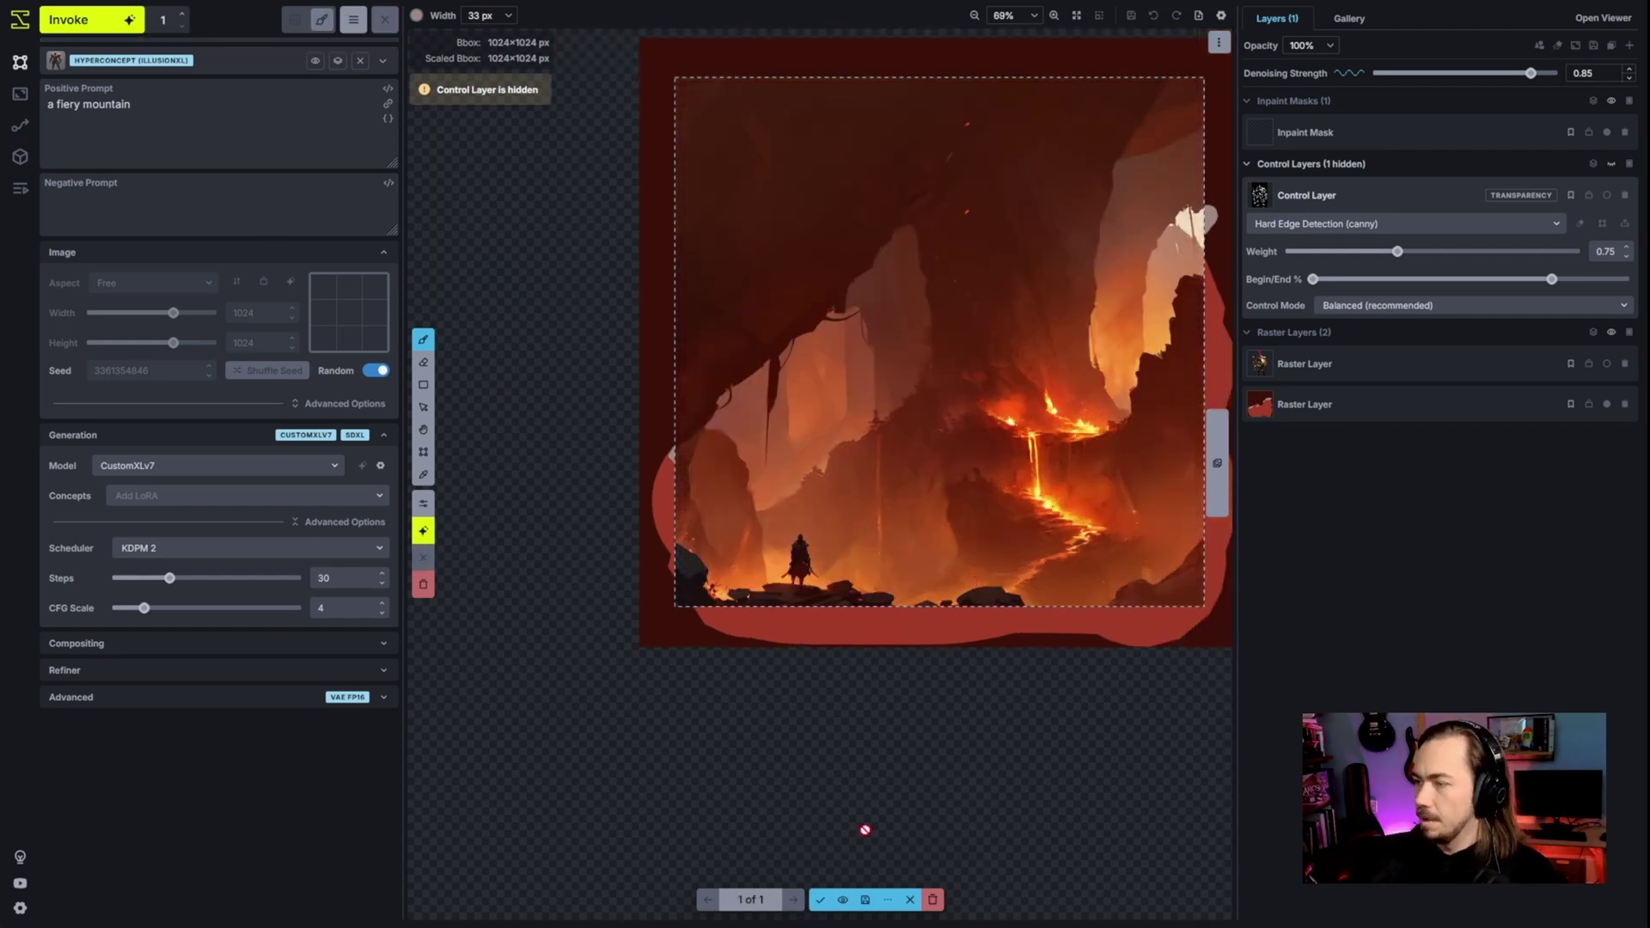
click(823, 900)
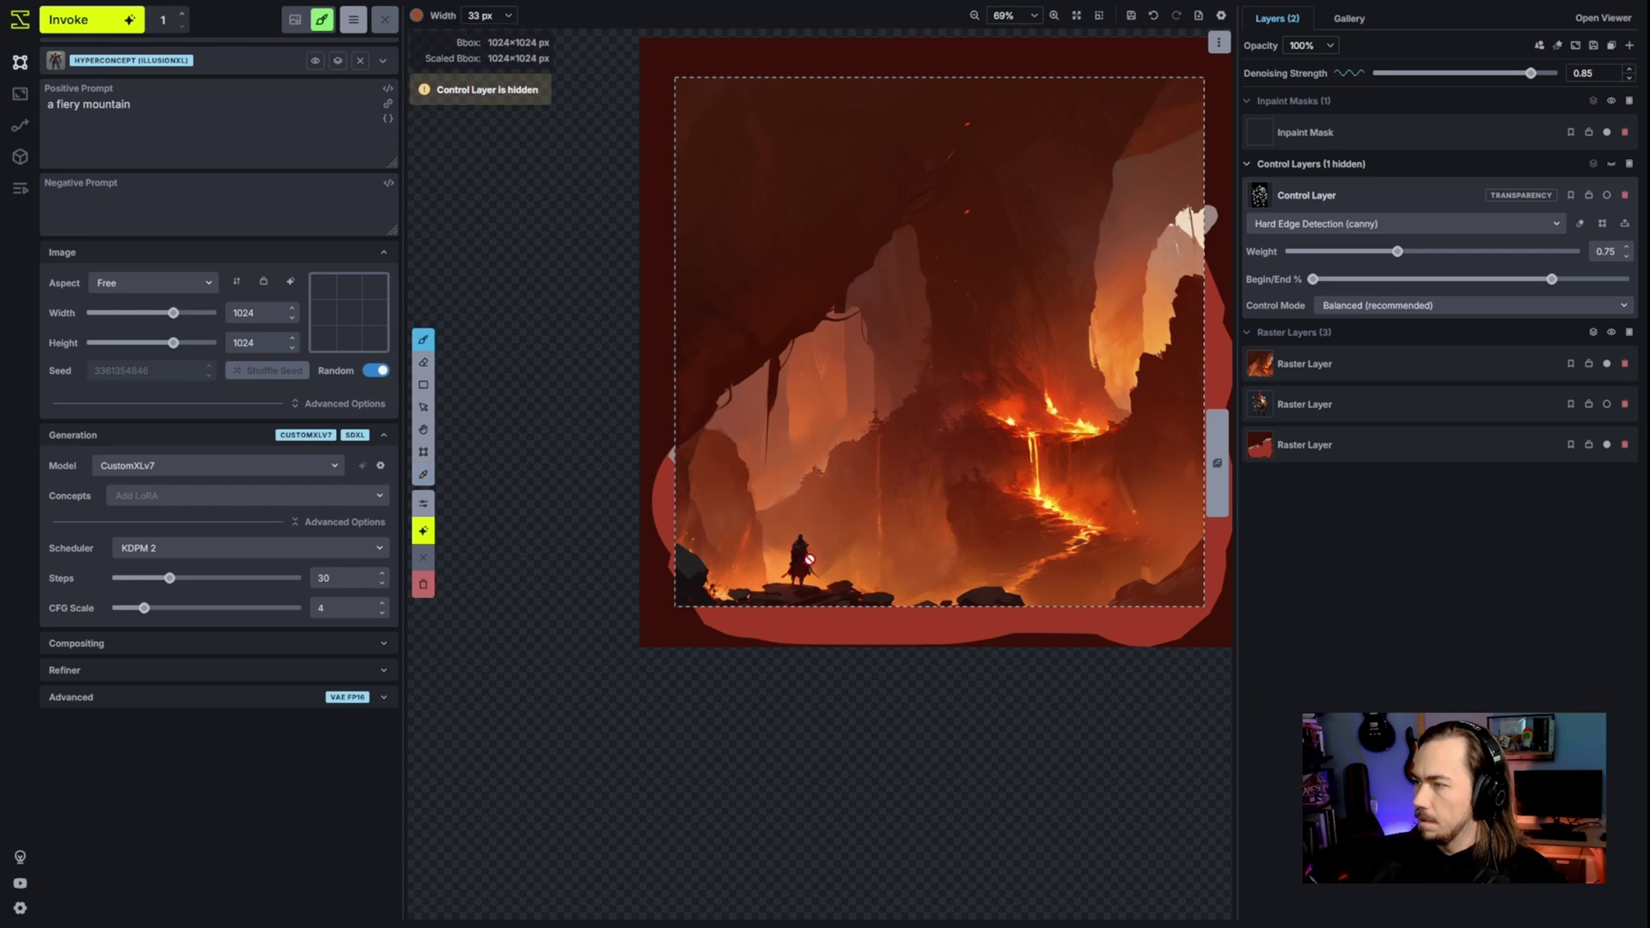
- Paint over the small figure in the generated lava scene with orange sampled from the glow beside it
click(1357, 371)
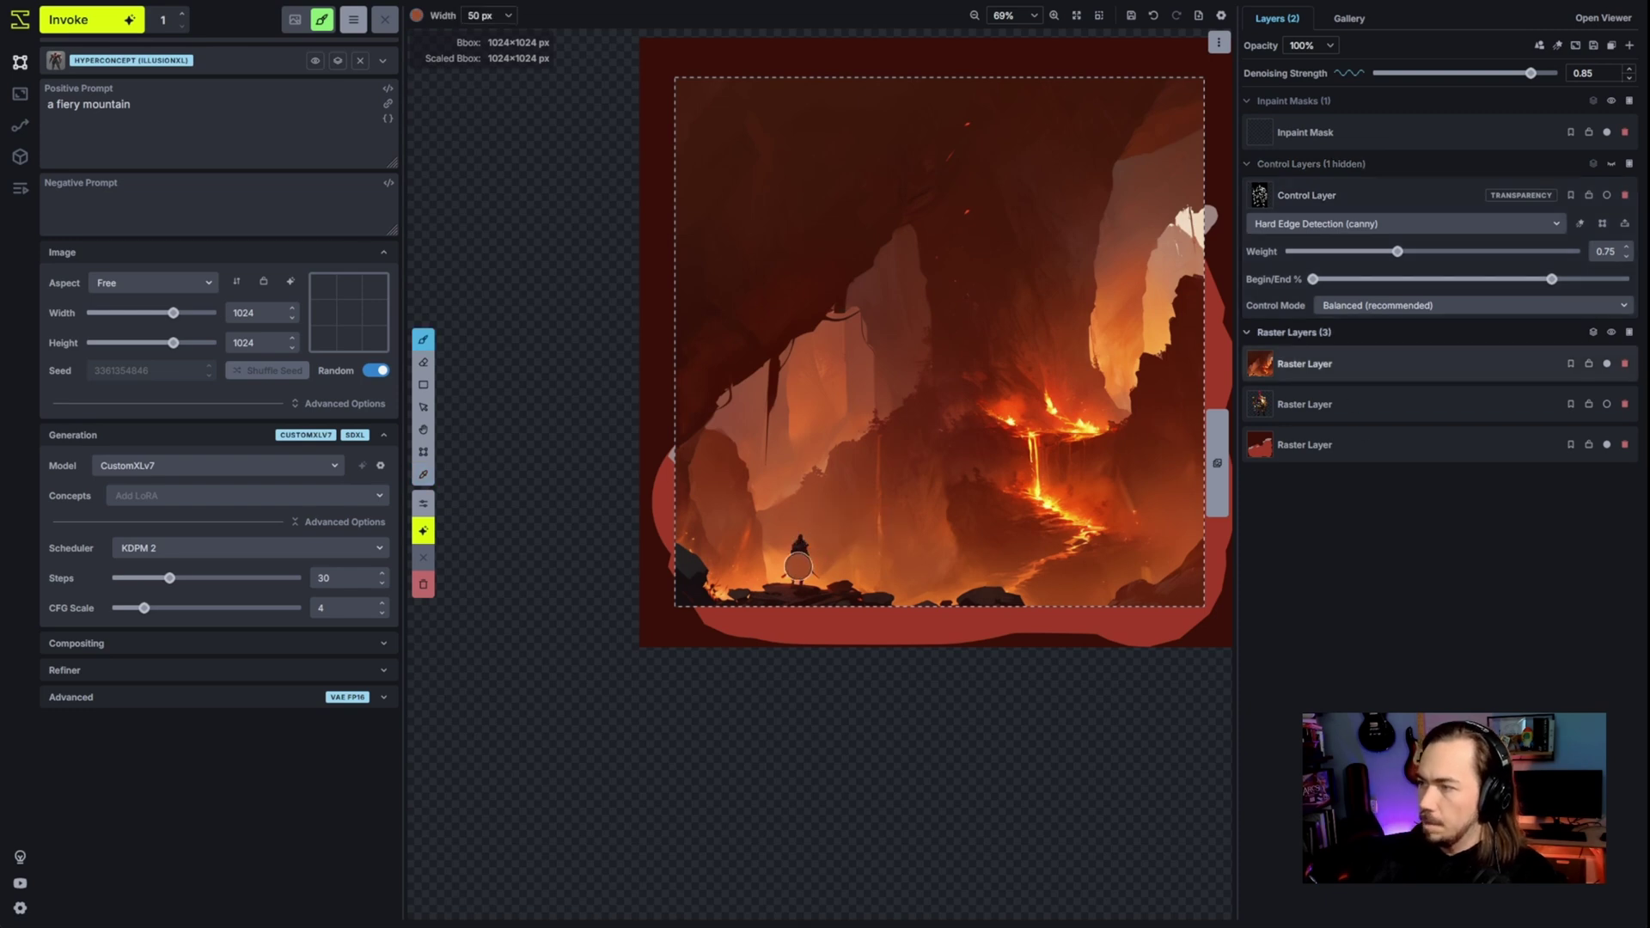
key(i)
click(779, 571)
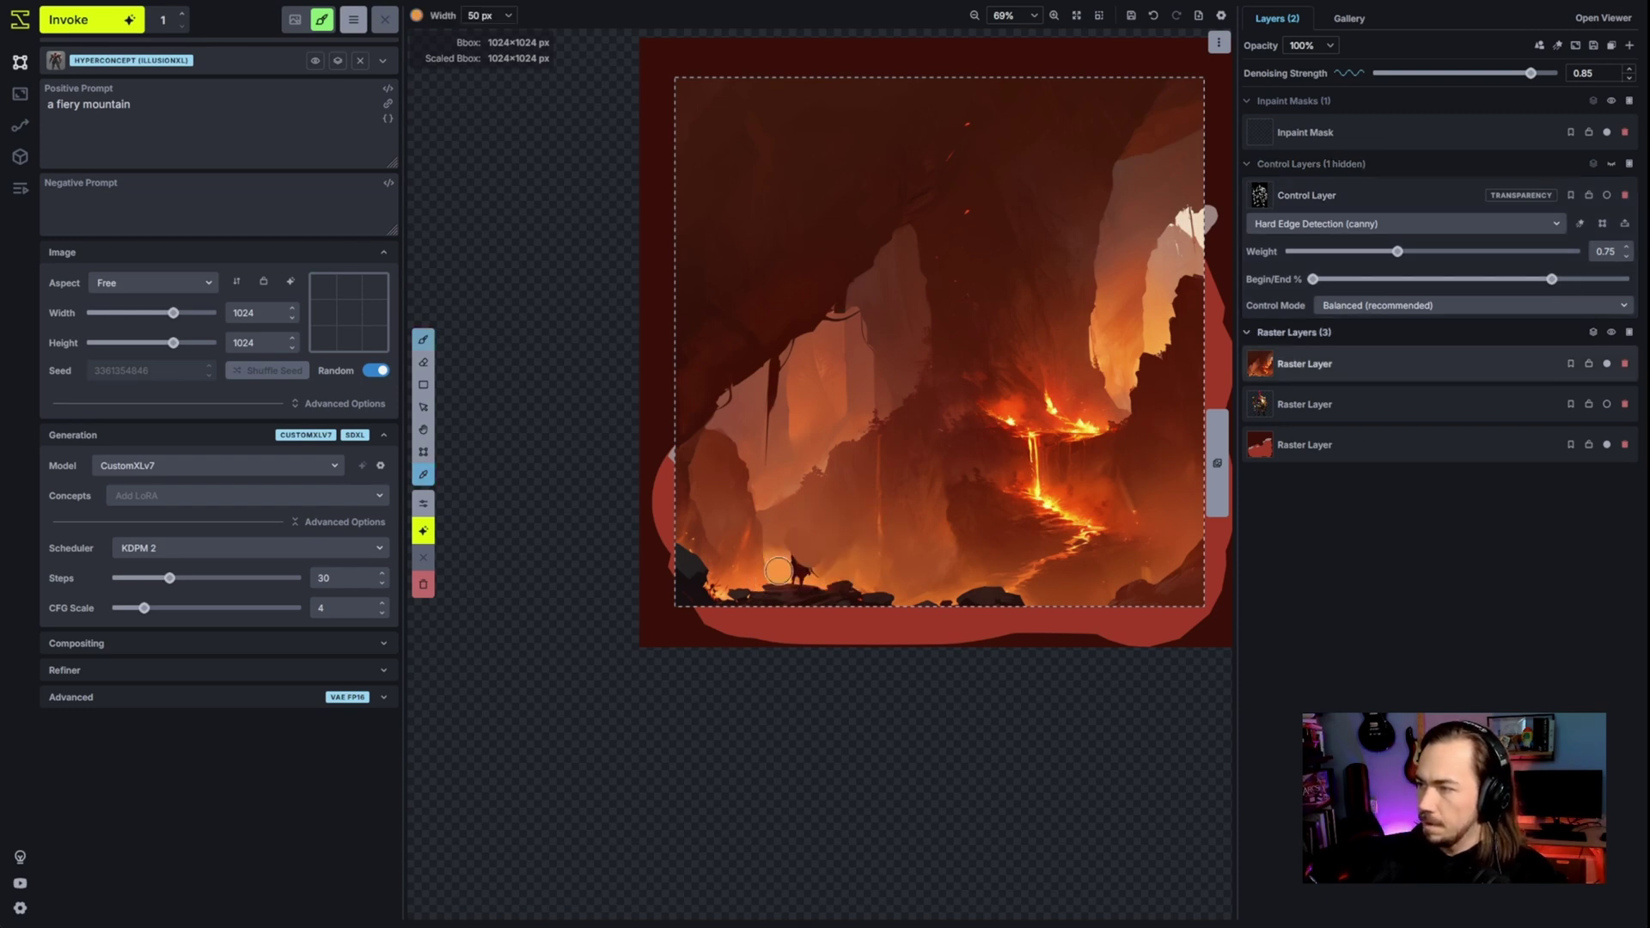
- Paint an inpaint mask over the retouched figure with a 96 px brush and regenerate the area at 0.3 denoising strength
click(1461, 137)
key(bracketright)
key(bracketright)
key(bracketright)
drag(778, 569, 795, 558)
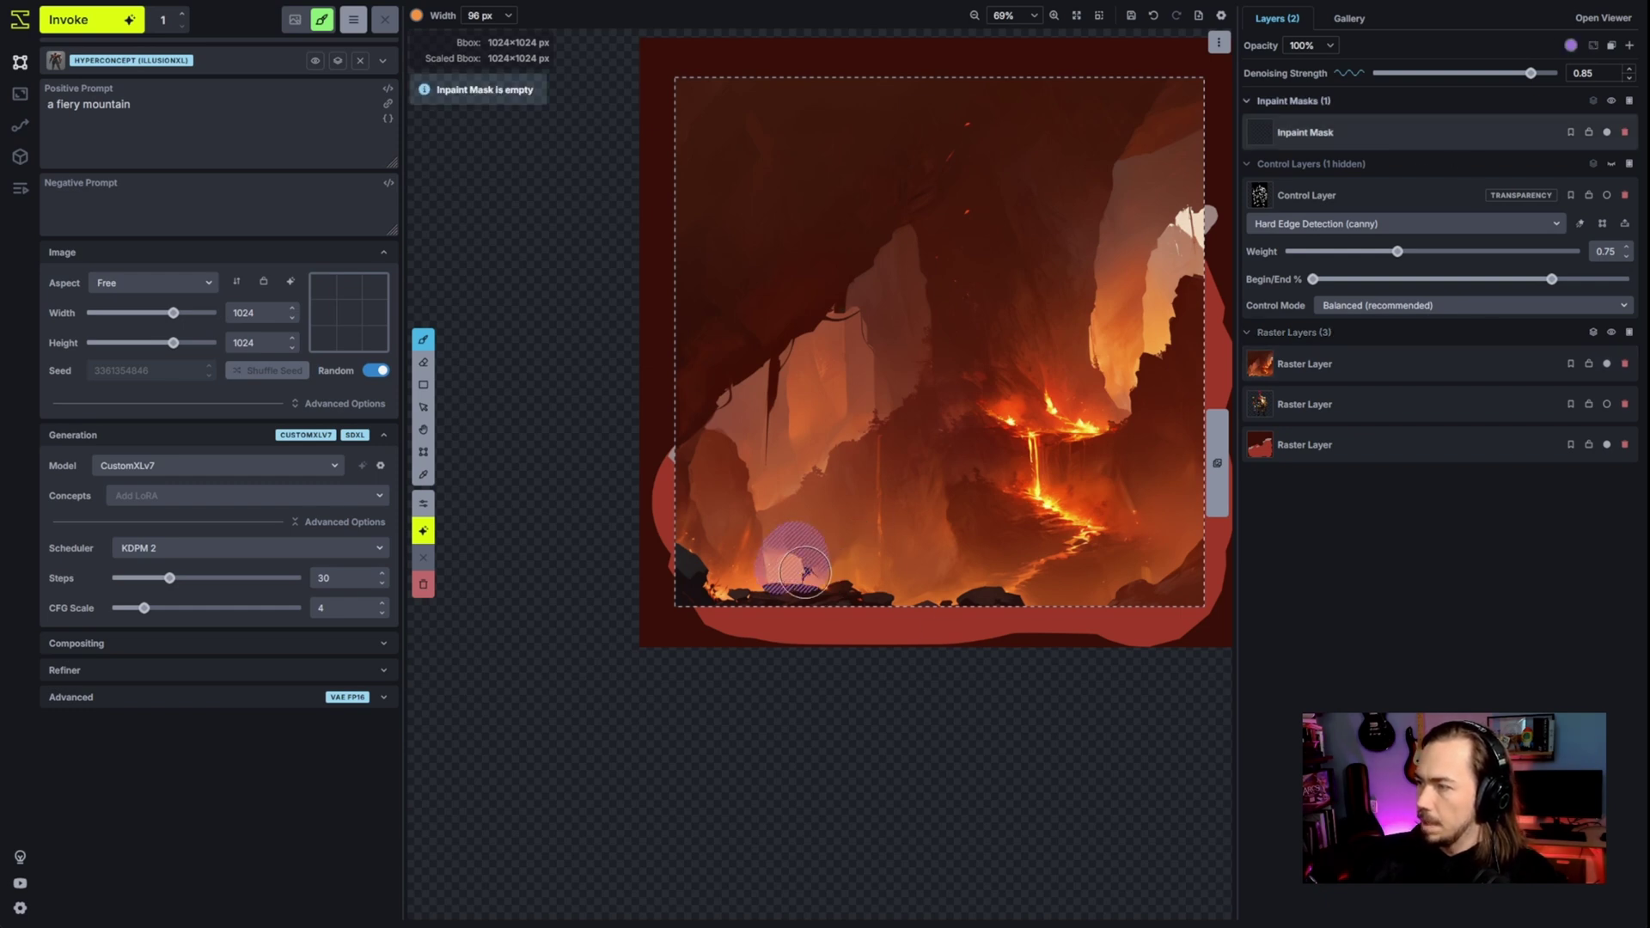
mouse_move(1531, 73)
mouse_down()
mouse_move(1400, 73)
mouse_move(1430, 73)
mouse_up()
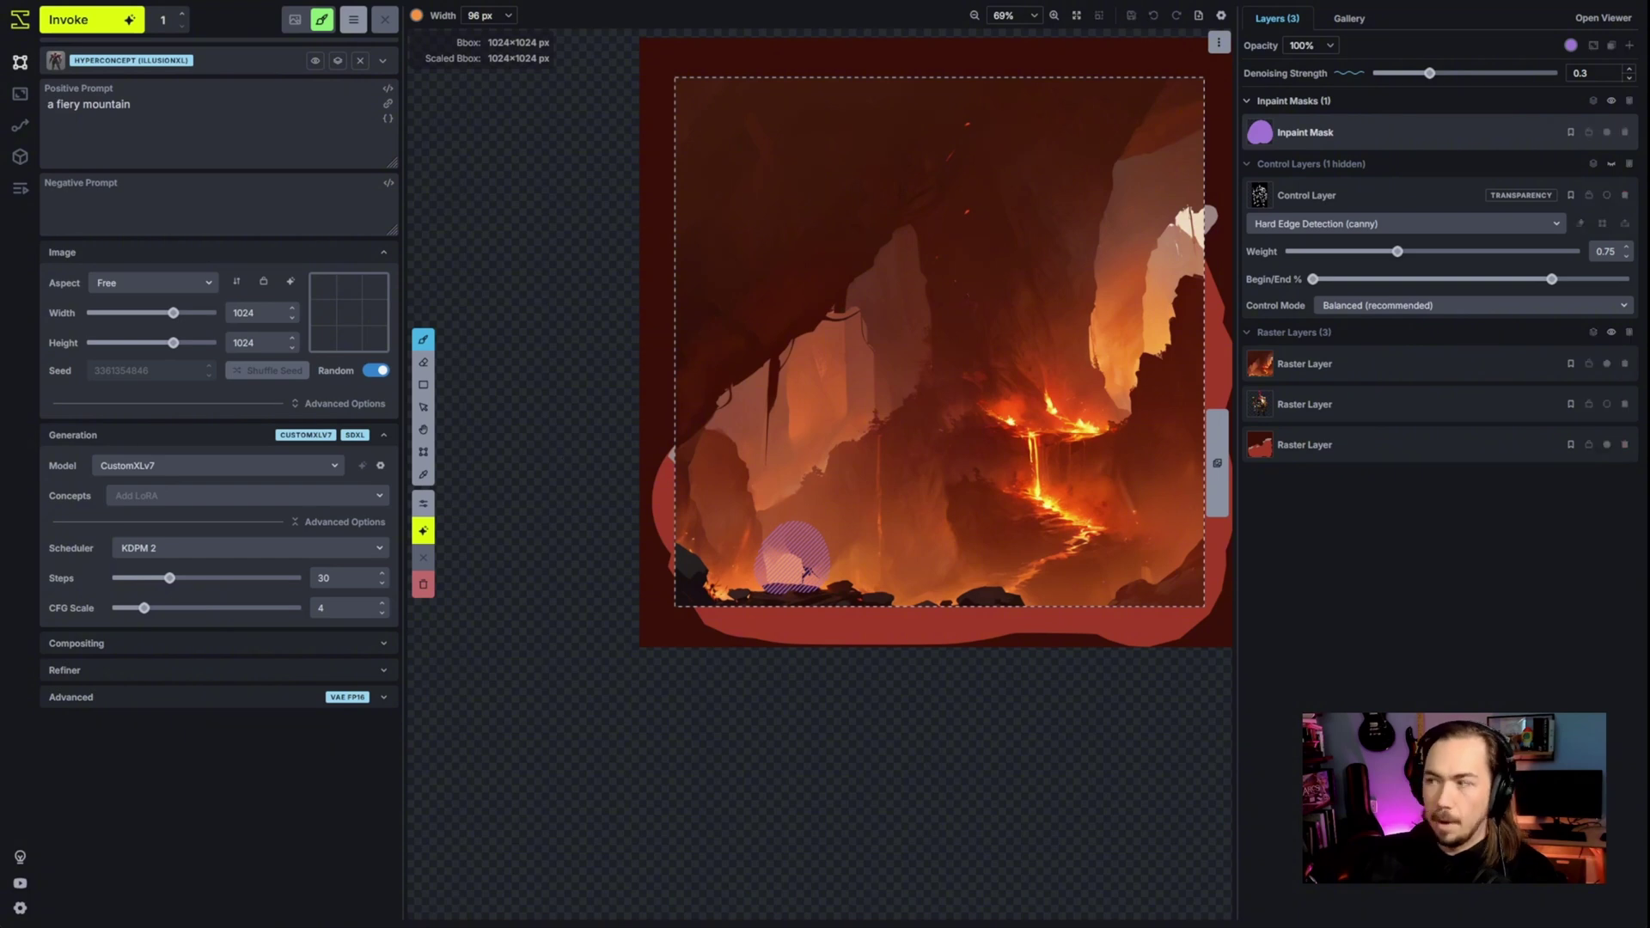
key(ctrl+Return)
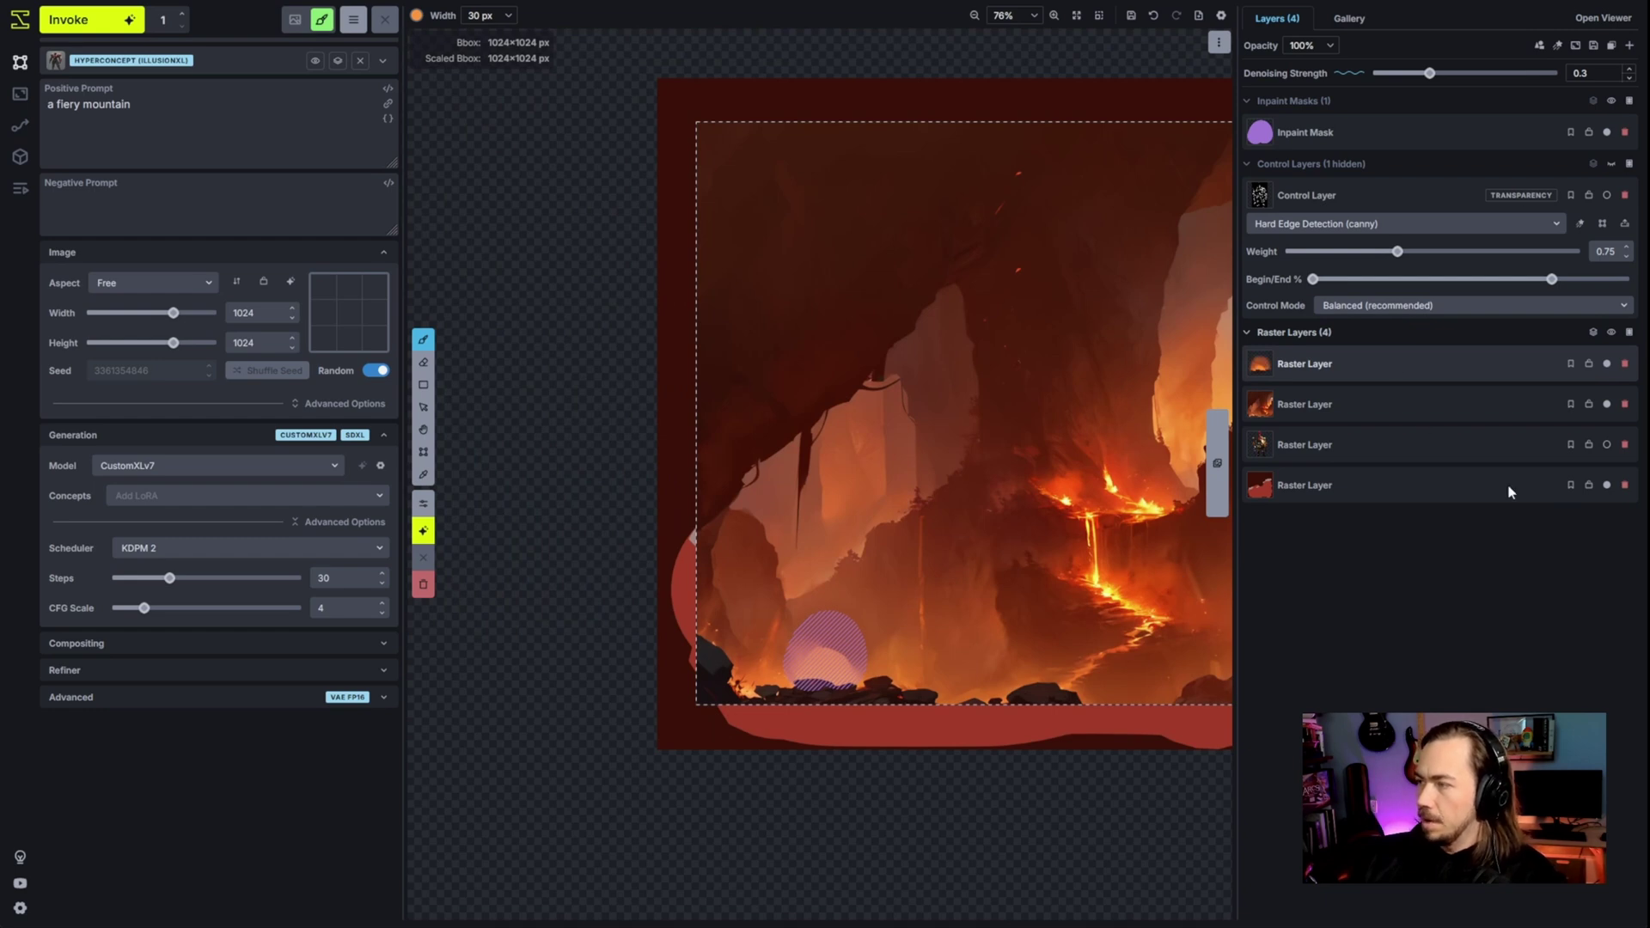
- Delete the raster layer holding the rough red mountain painting
click(1554, 484)
key(v)
scroll(946, 643, down, 5)
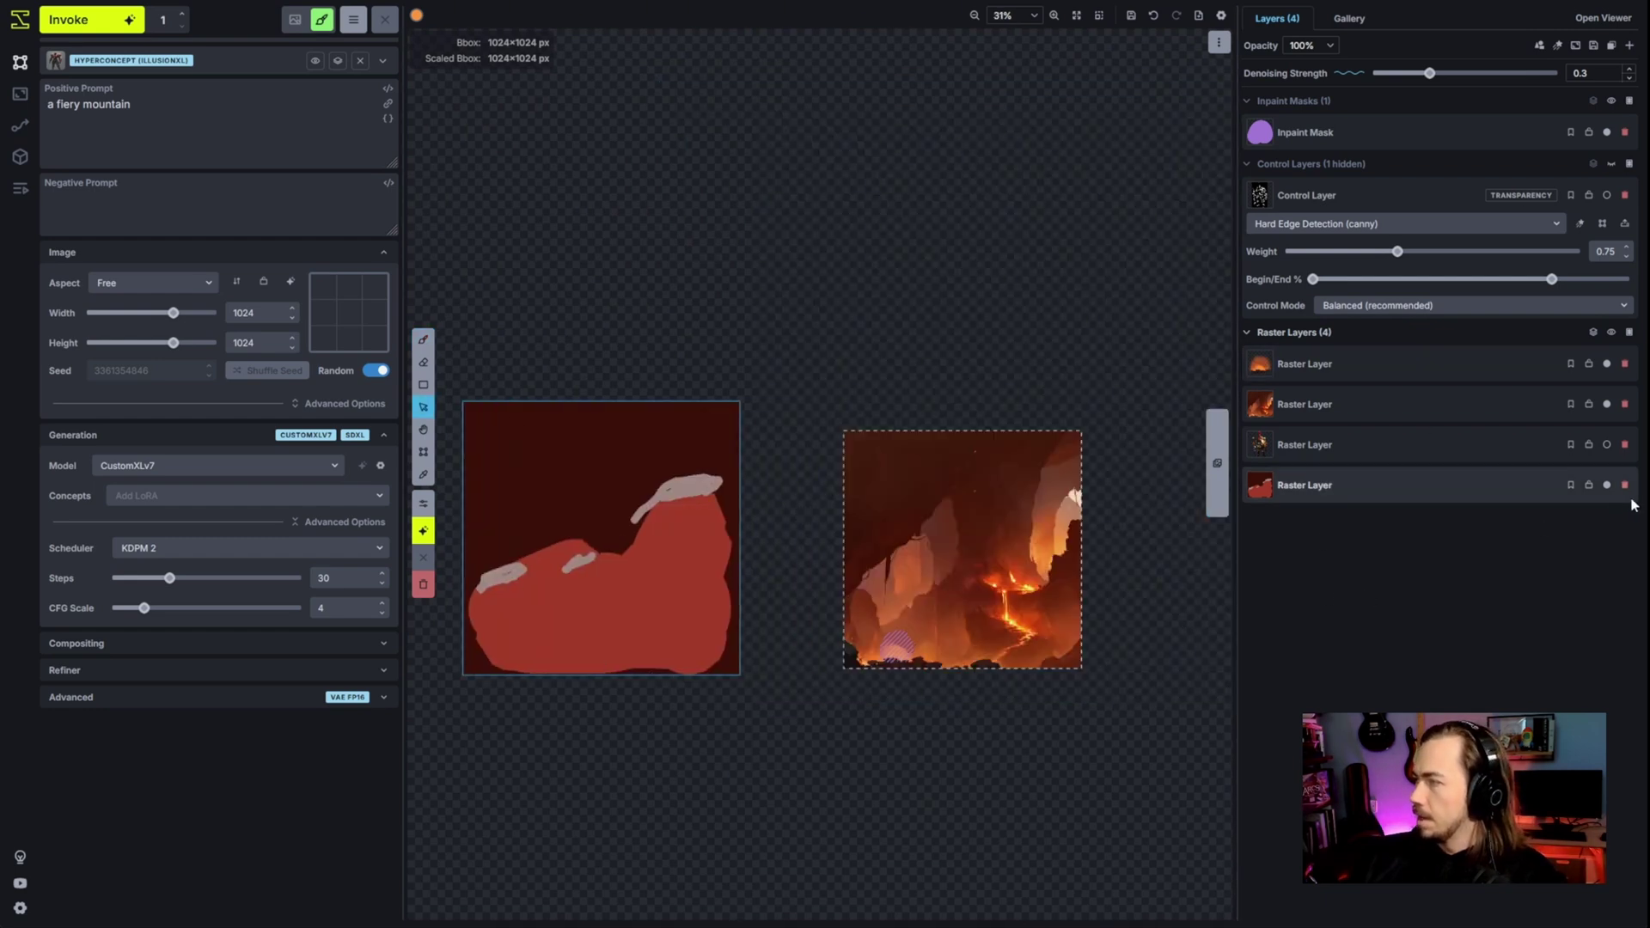
key(Delete)
scroll(1168, 655, up, 3)
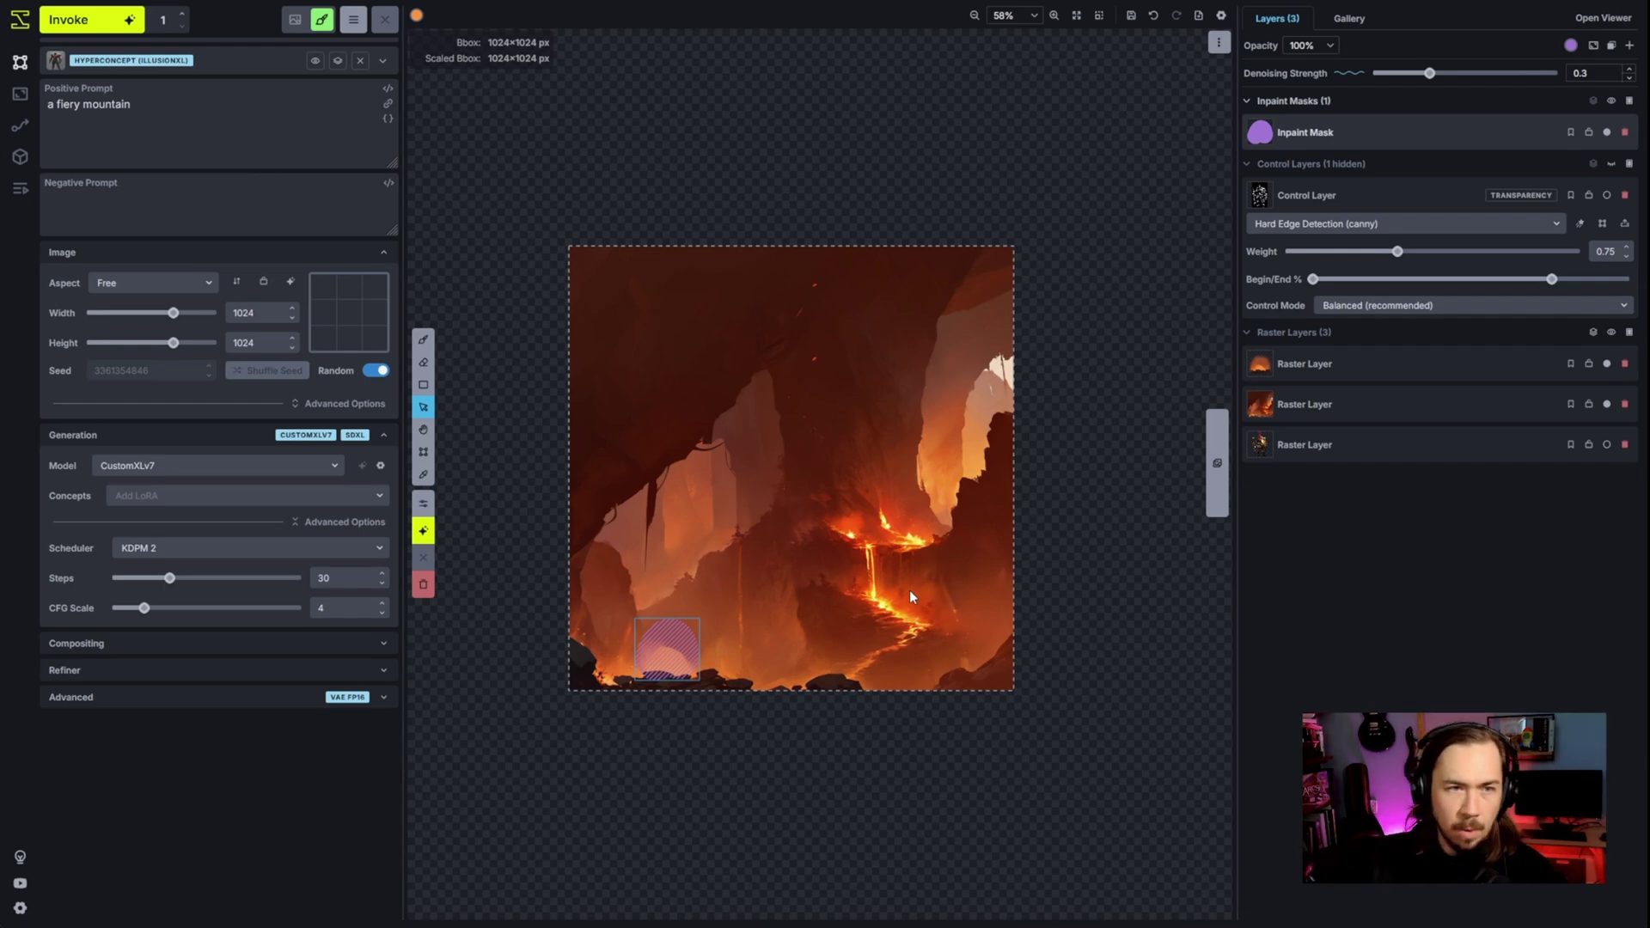
- Move the knight's raster layer above the background layers and enable it, and delete the inpaint mask
scroll(878, 534, up, 2)
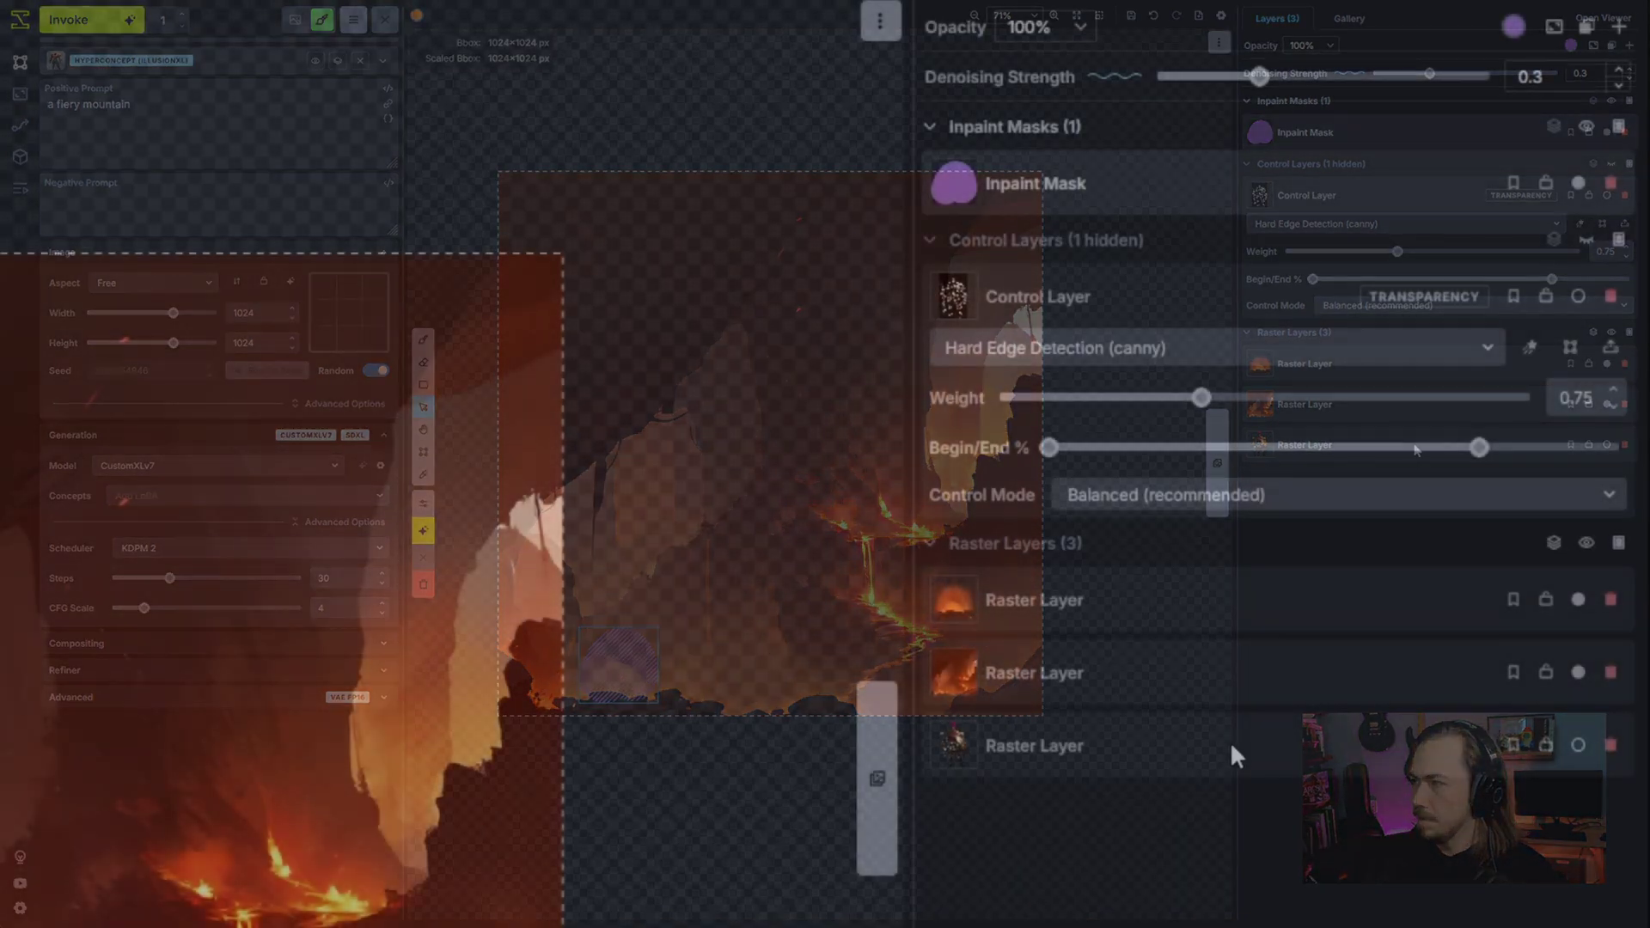
drag(1233, 746, 1238, 598)
click(1578, 599)
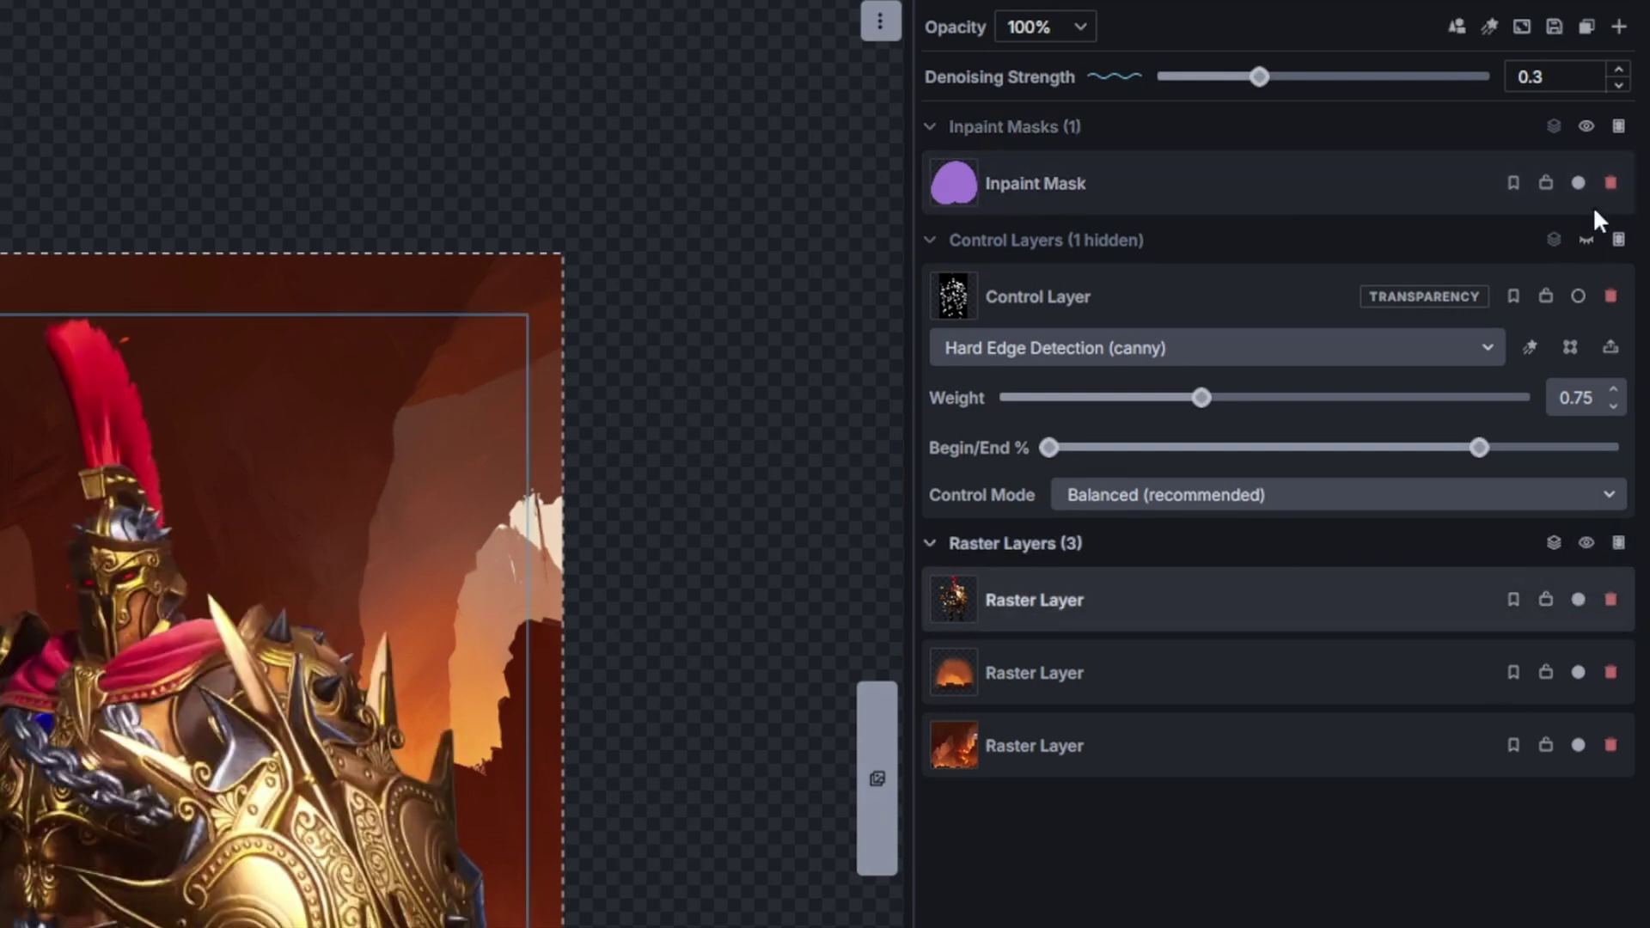
click(1611, 184)
- Create a raster layer combining the knight with the background, and copy it to a new control layer
right_click(1547, 434)
key(Escape)
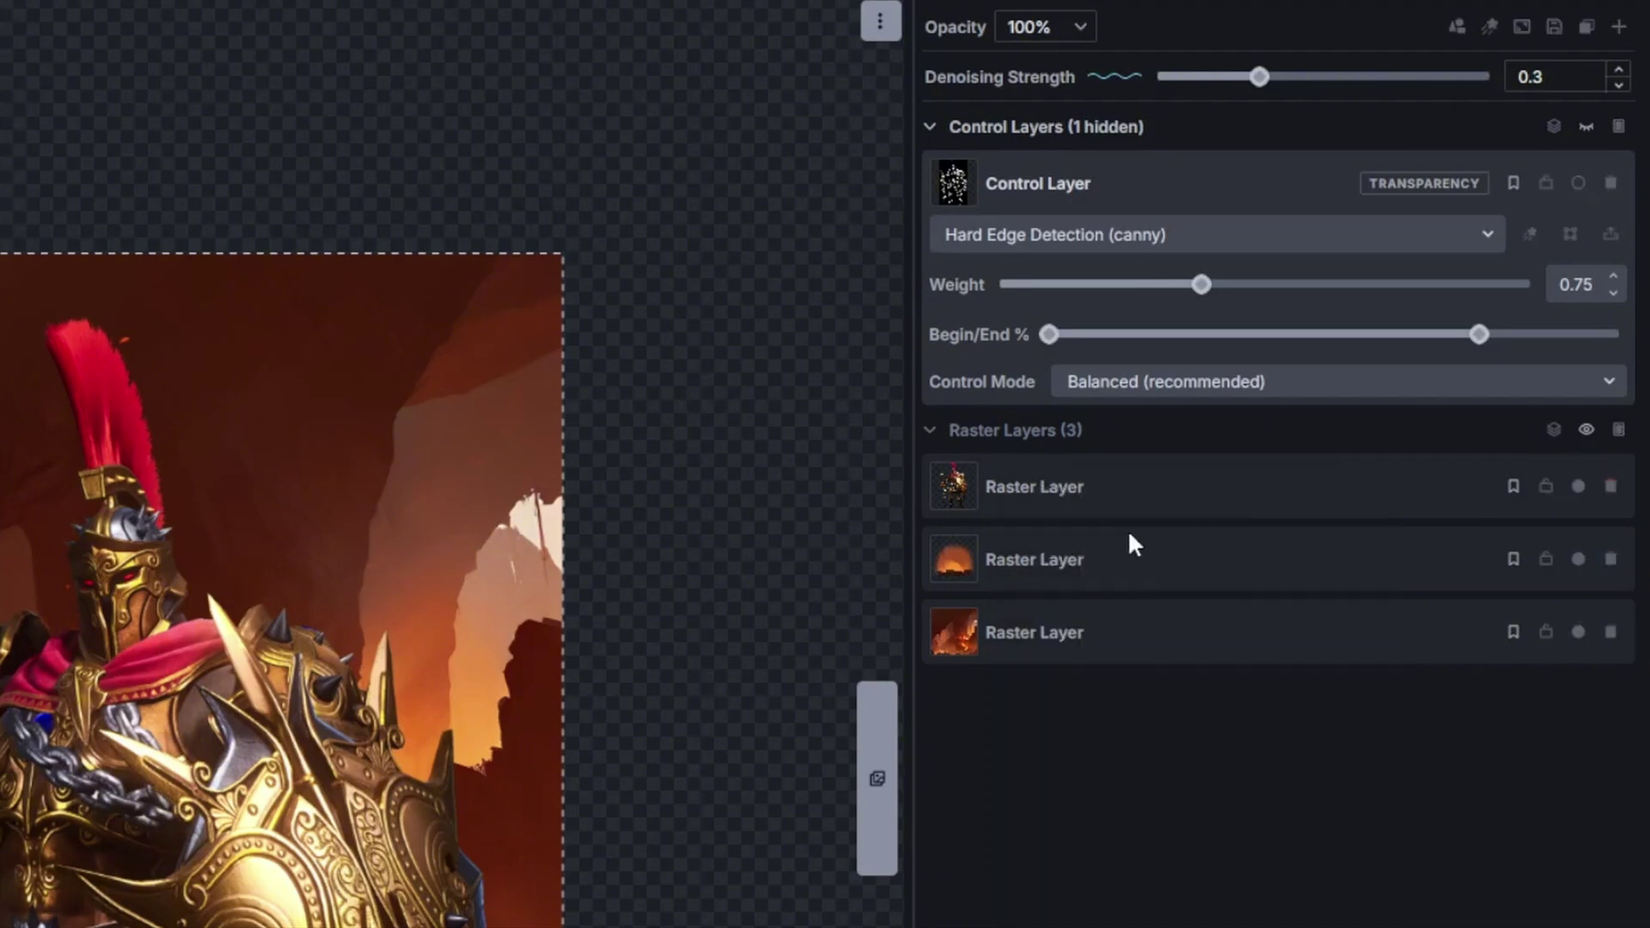
key(ctrl+v)
right_click(1121, 679)
mouse_move(1057, 778)
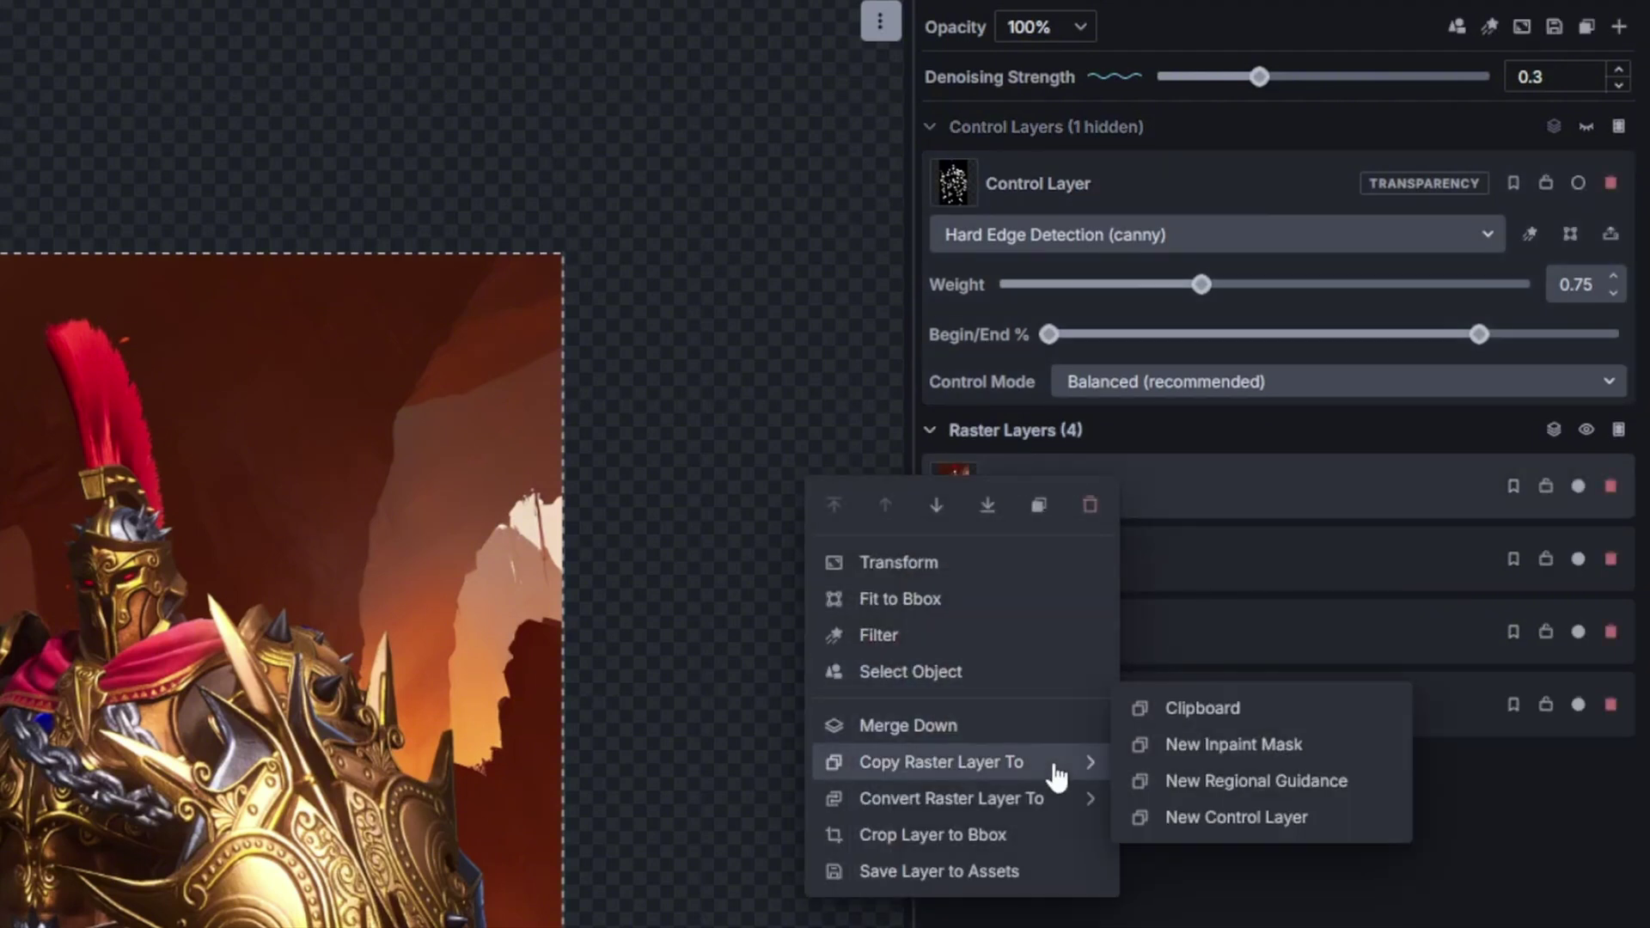
click(1212, 824)
- Set the new control layer to Multi-Guidance Detection (Union Pro) with weight 0.45 and the end at about 40%
click(1194, 247)
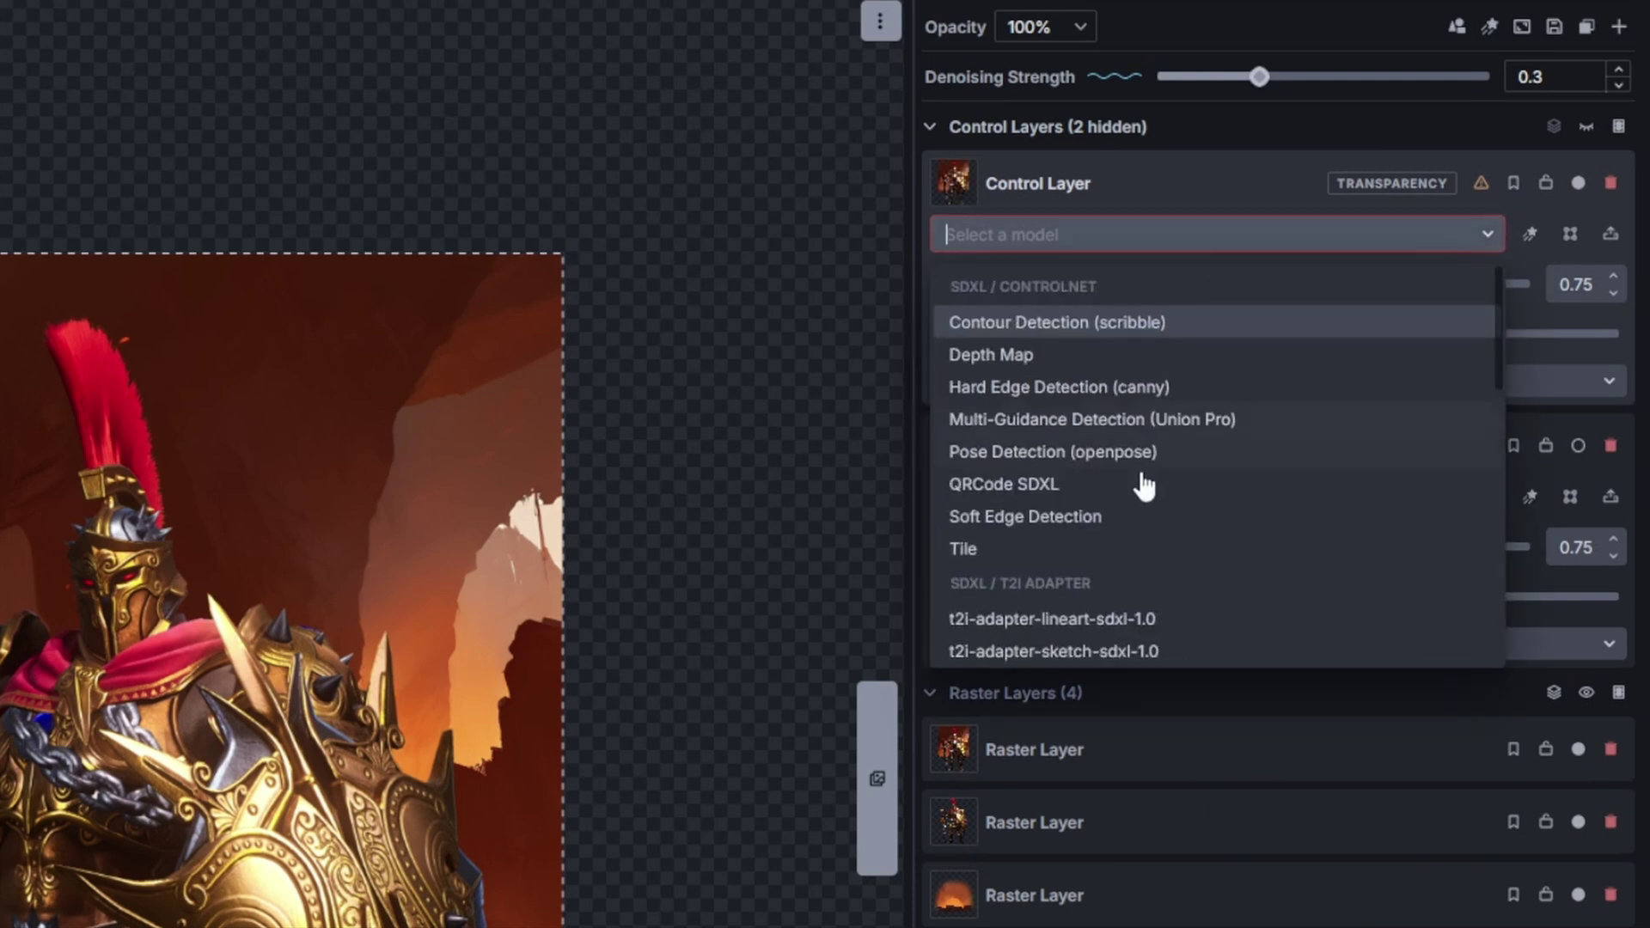
click(1152, 422)
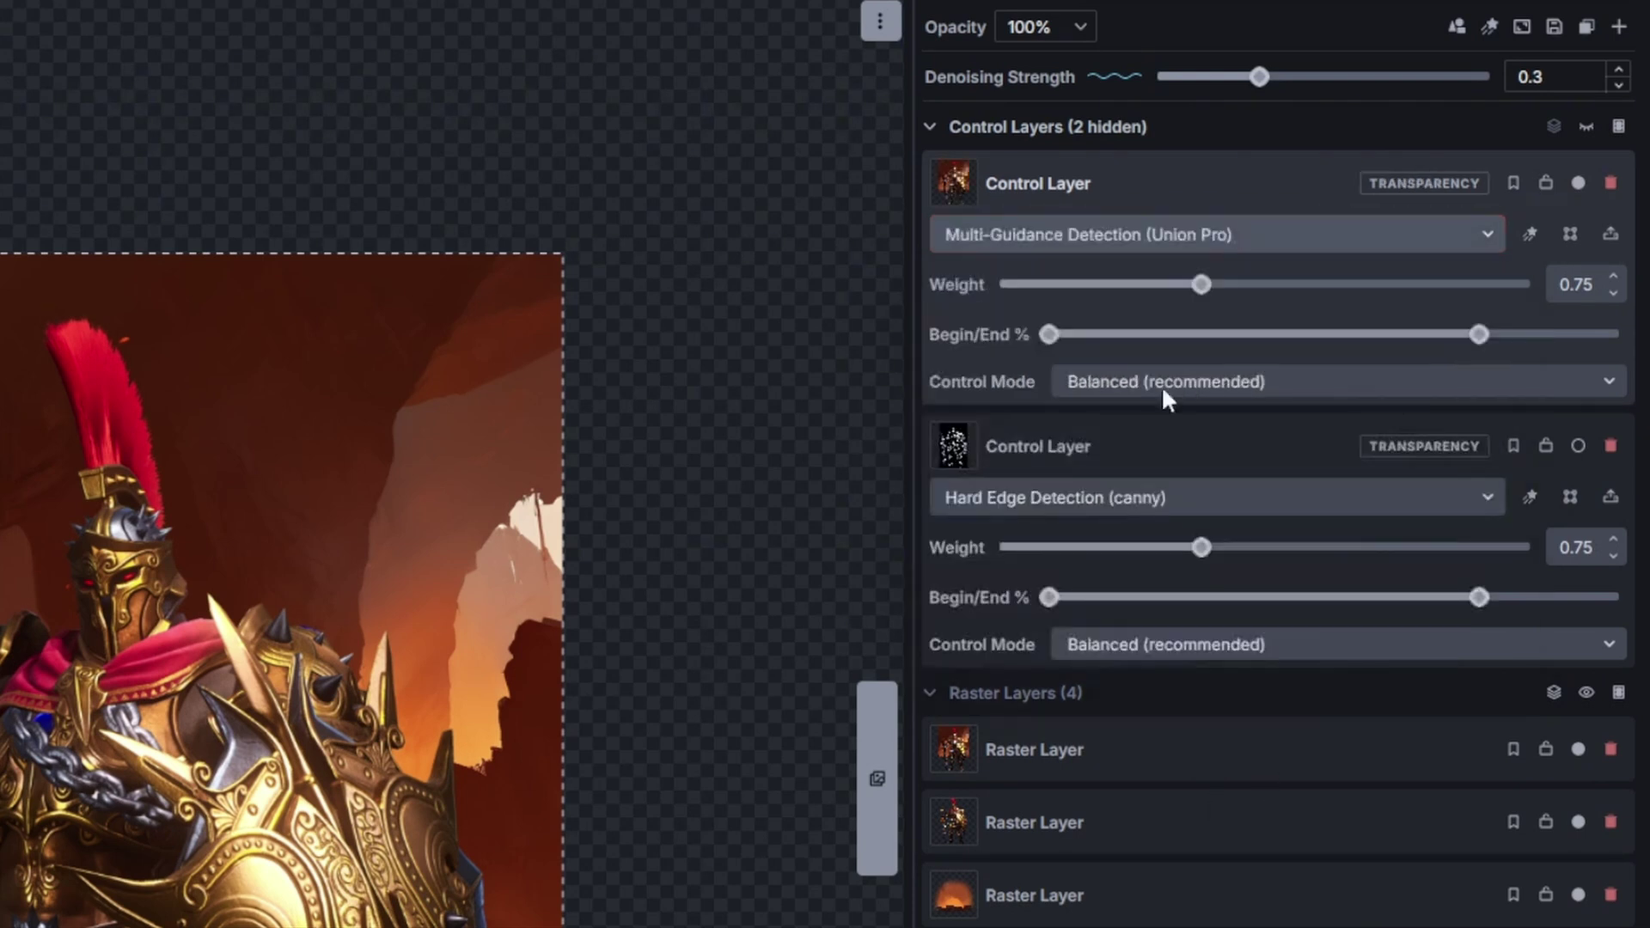
drag(1152, 287, 1121, 286)
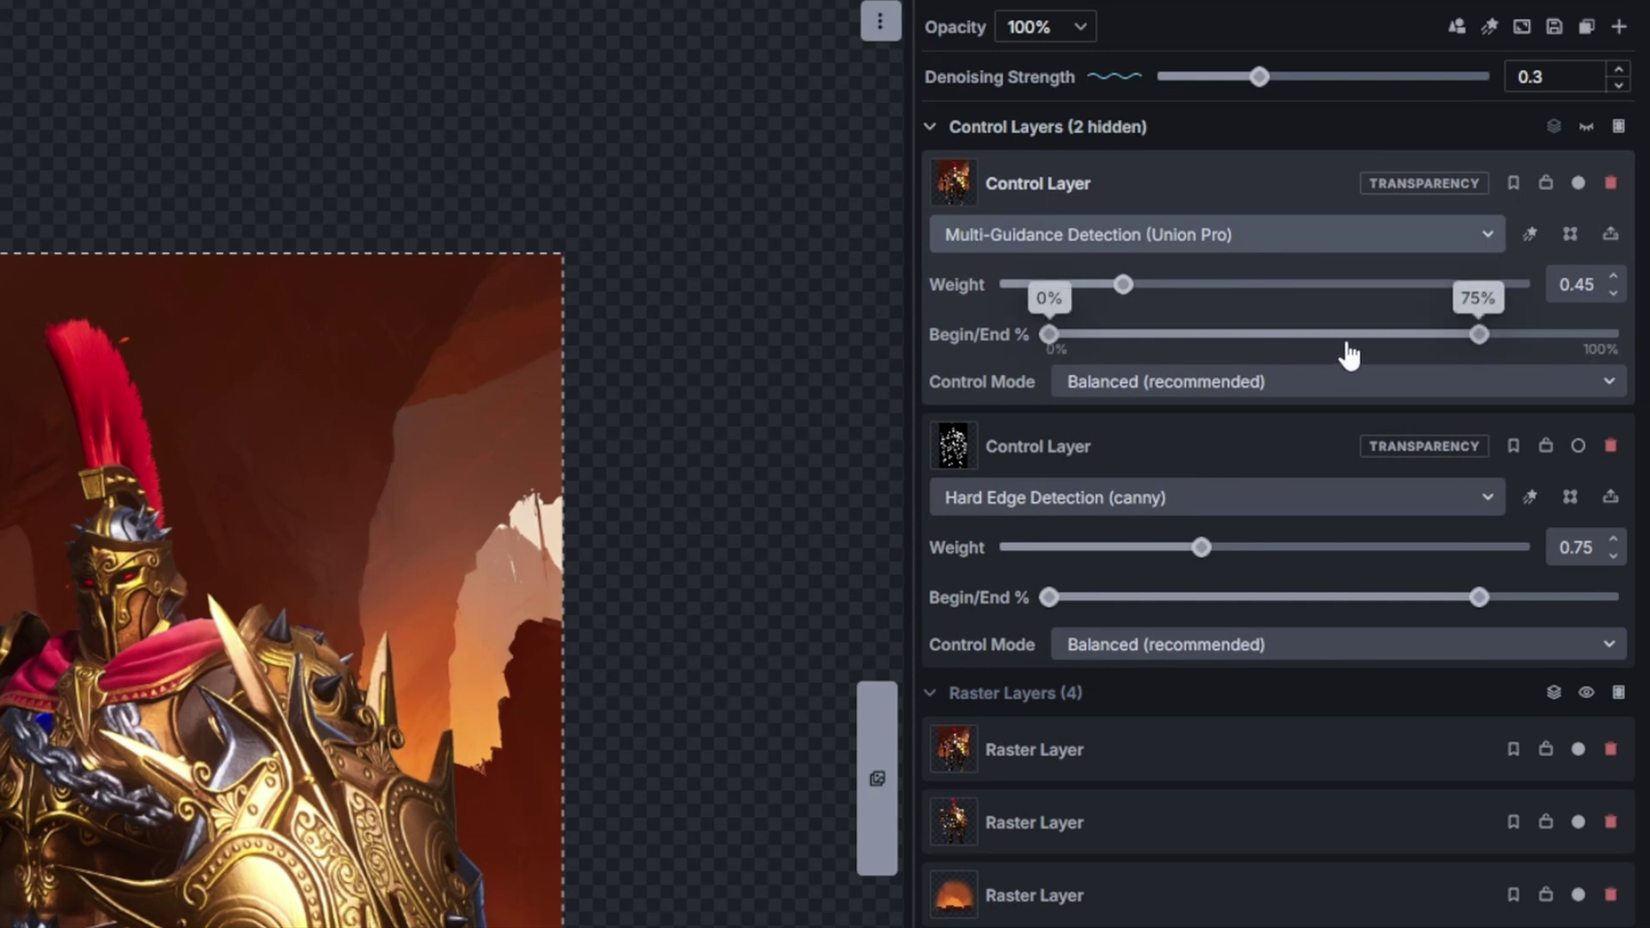
drag(1344, 353, 1266, 350)
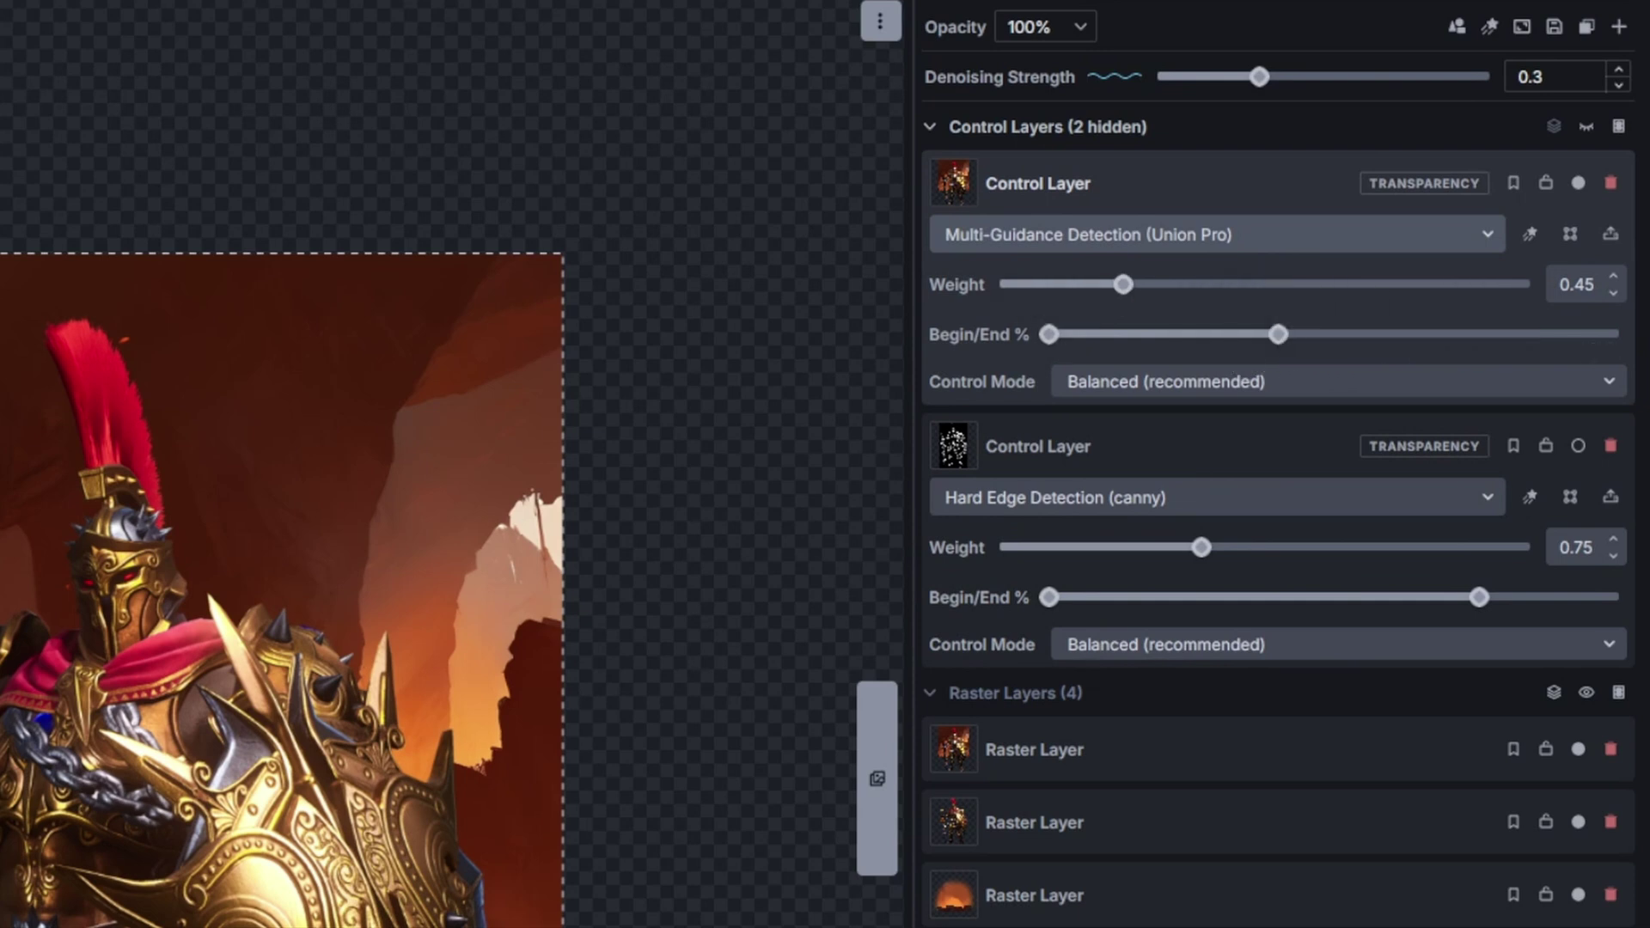
- Generate "evil roman general, golden armor, wrapped in chains, on a fiery mountain" at 0.7 denoising strength with Union Pro weight 0.65, and accept the result
click(1392, 77)
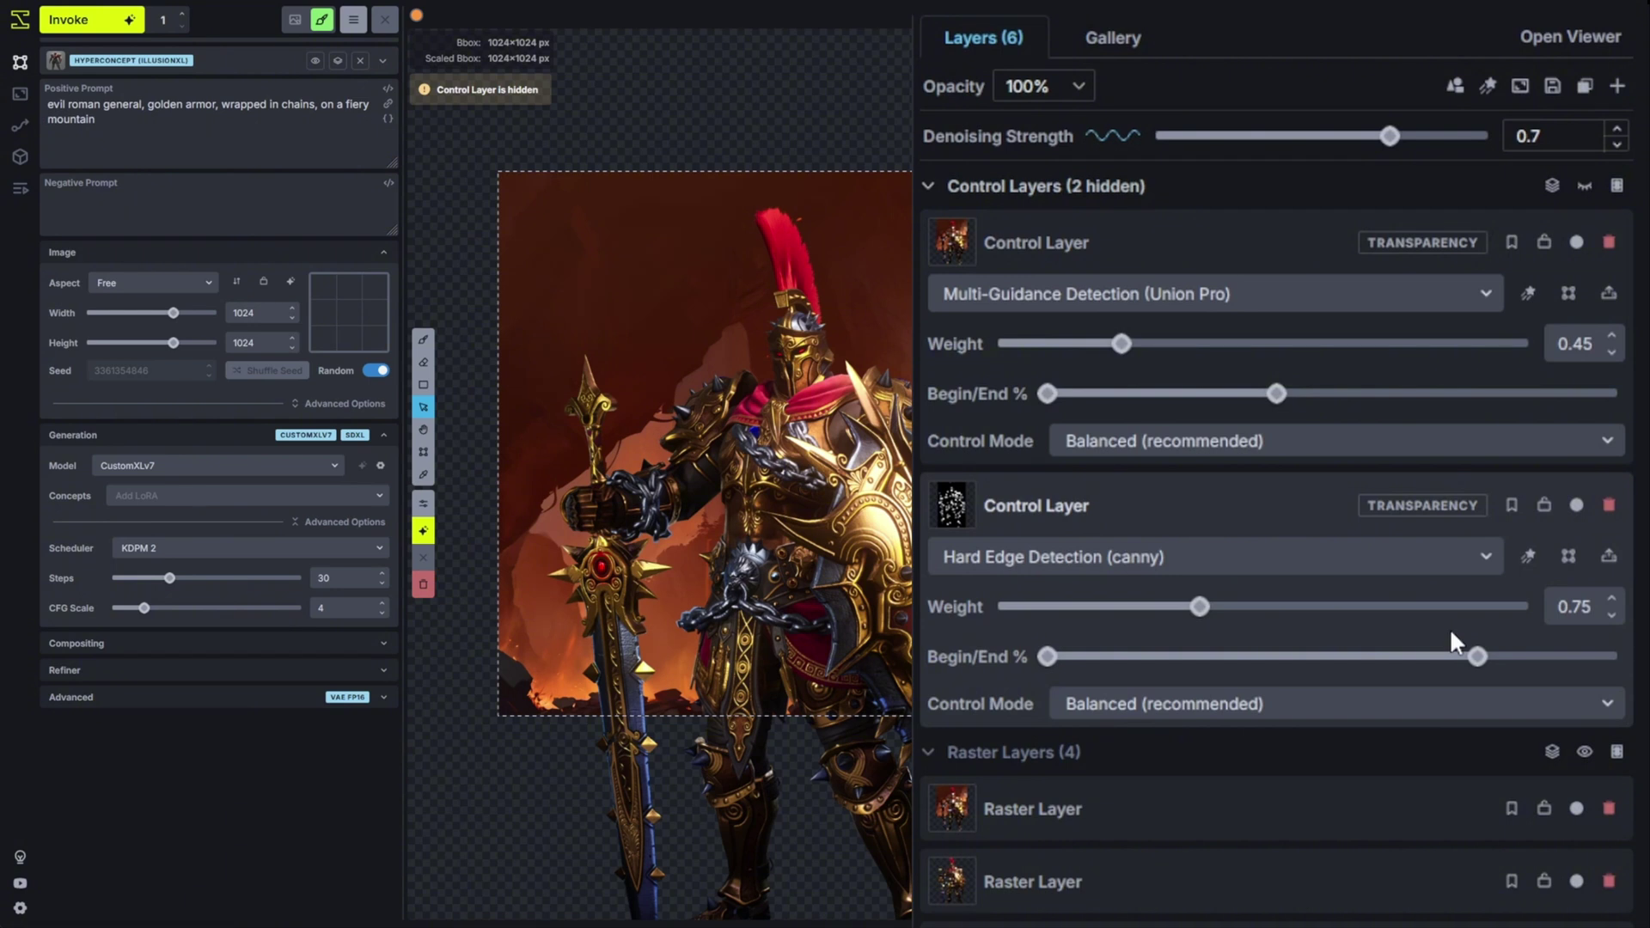
click(1172, 343)
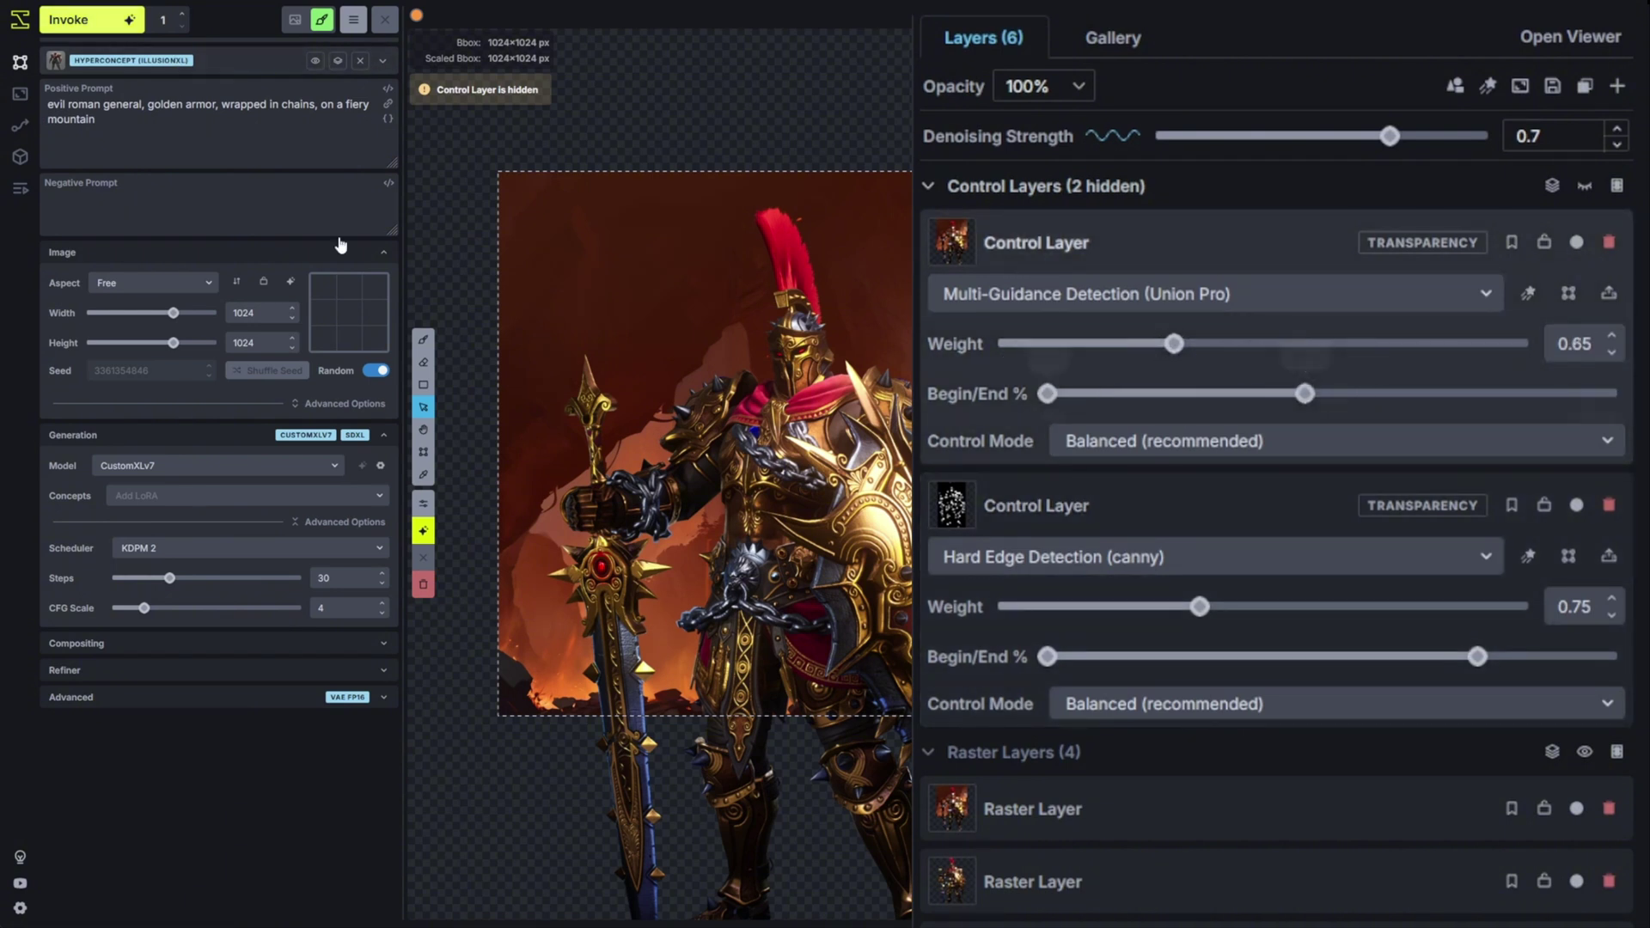
click(114, 31)
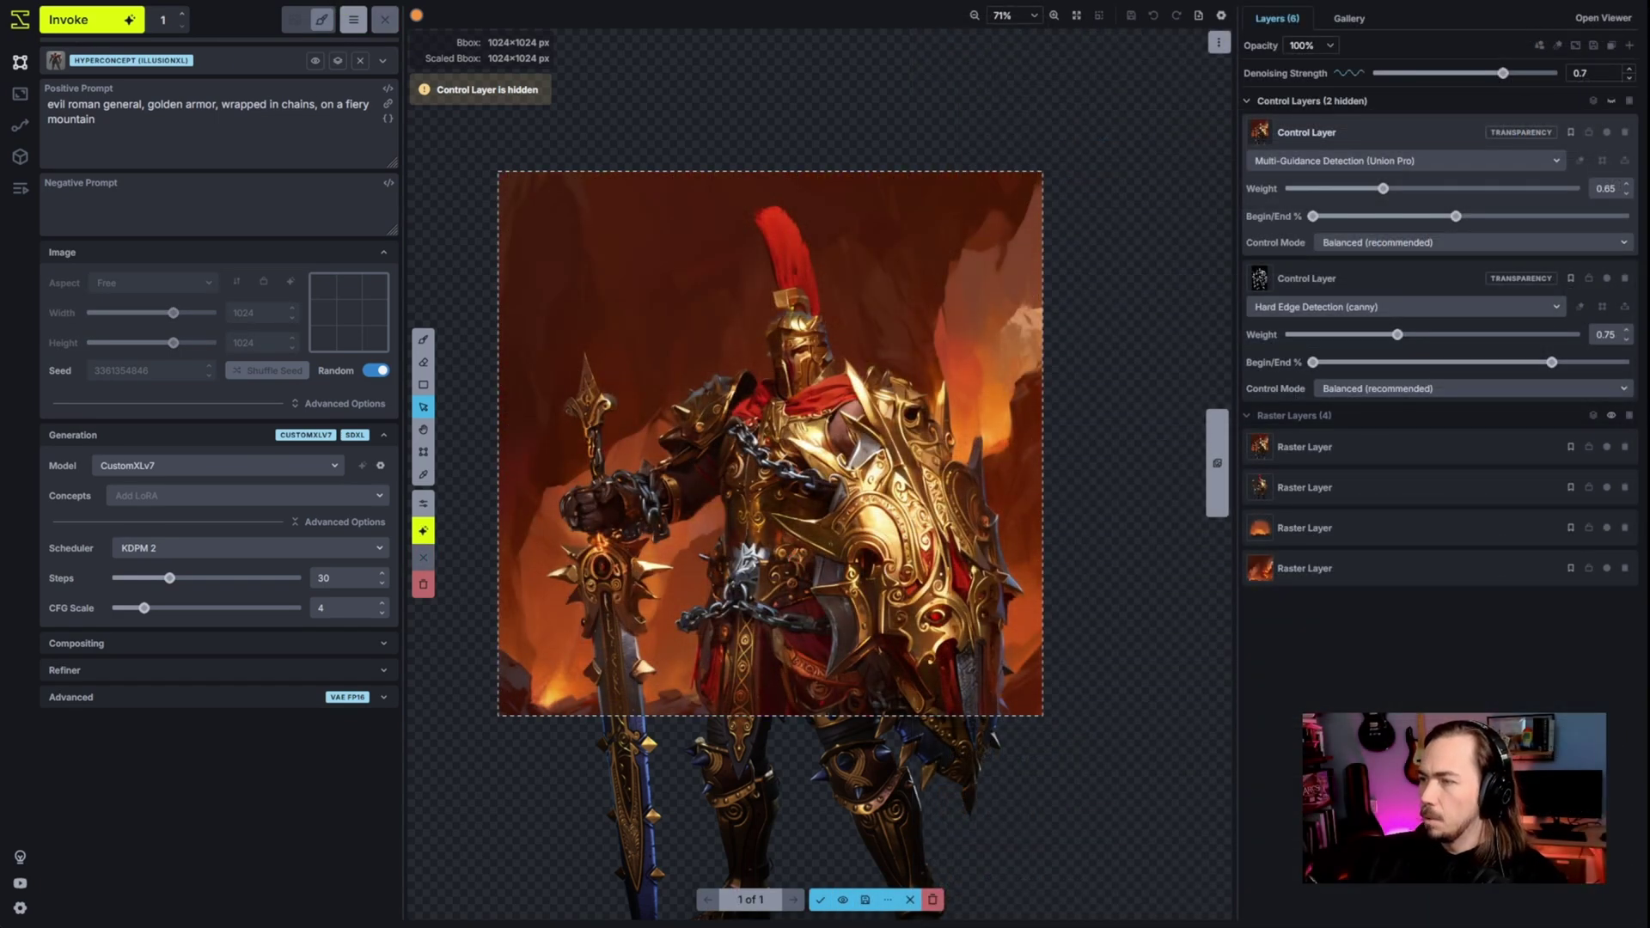
scroll(684, 578, up, 5)
scroll(842, 468, down, 6)
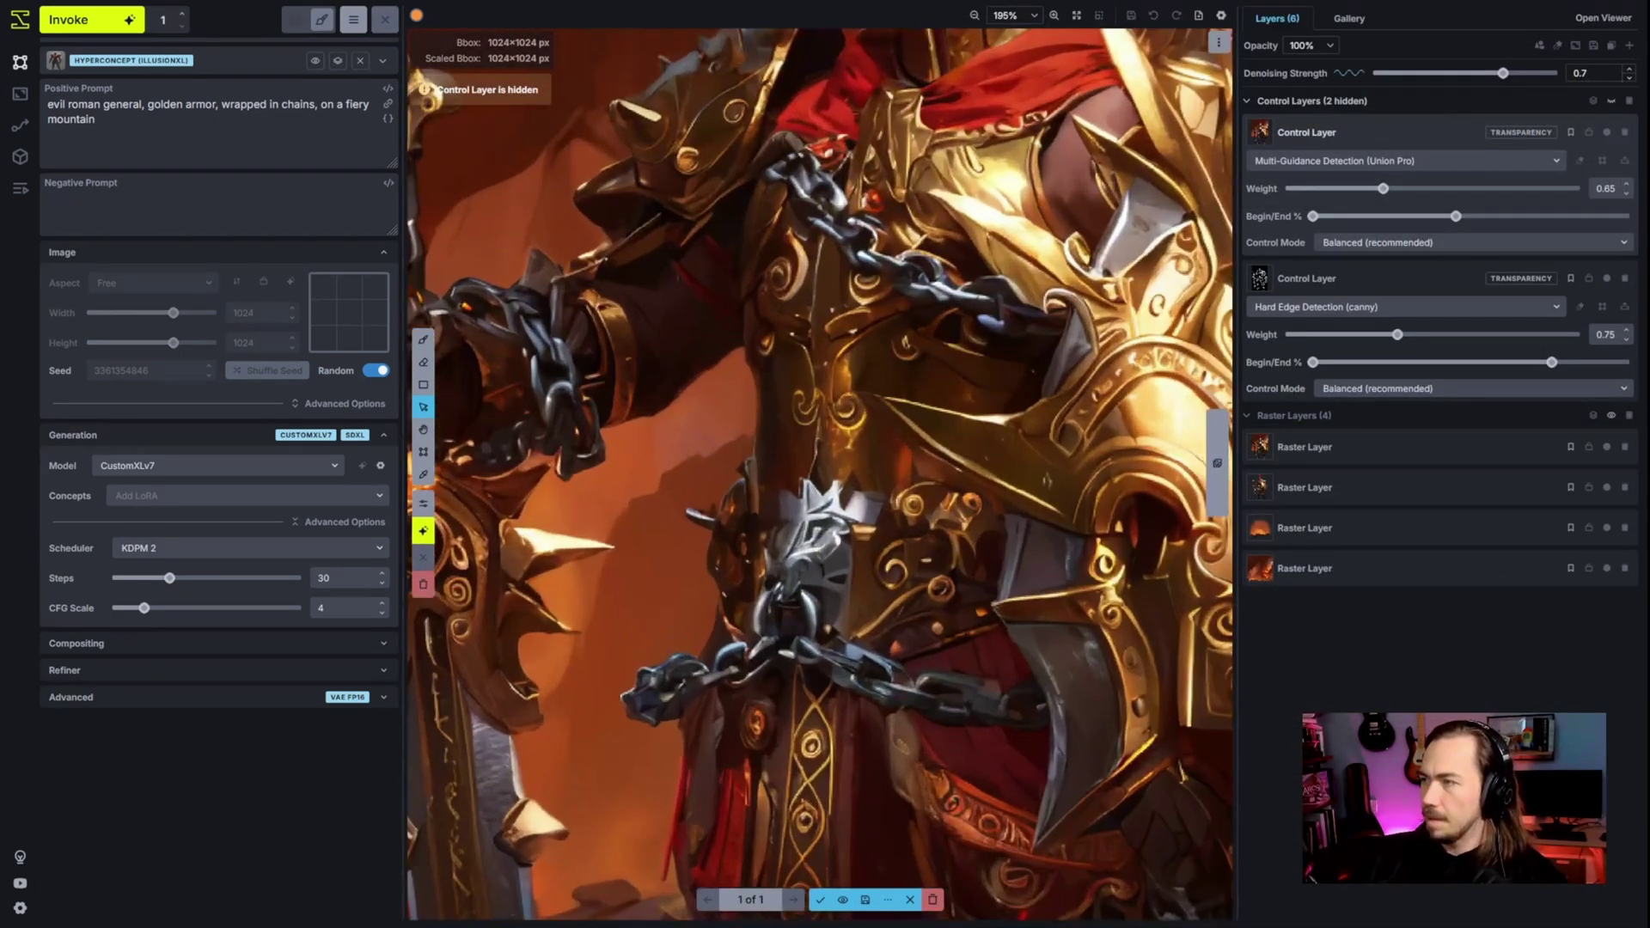
key(Return)
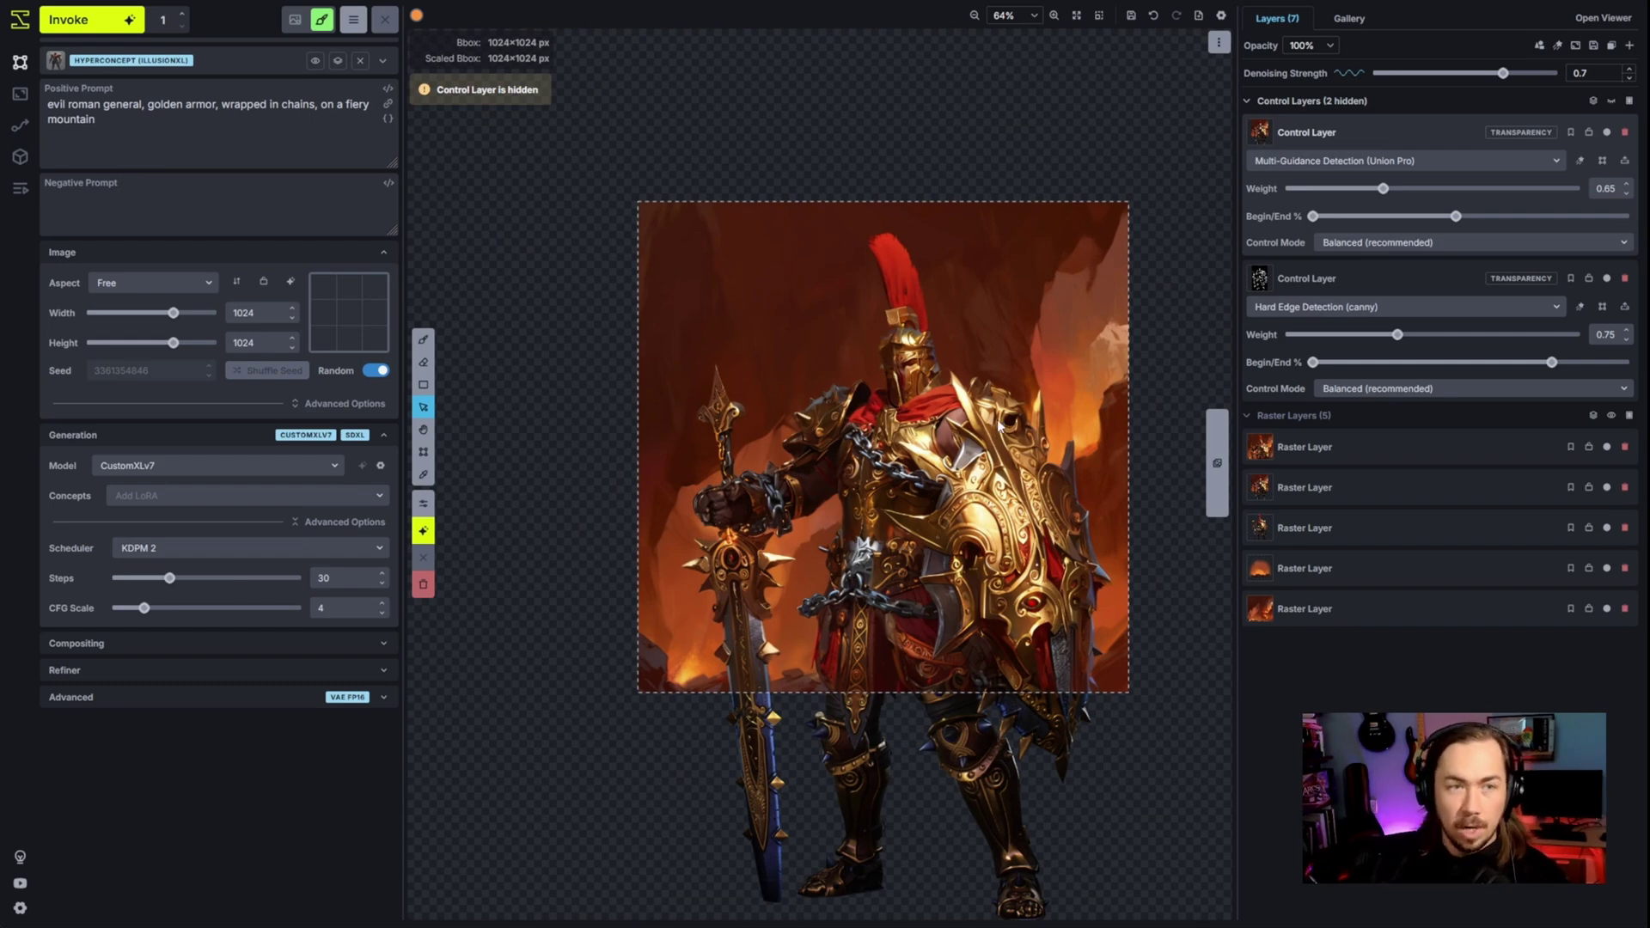
- Fit the bounding box to a 320×384 px area around the knight's head and erase the top raster layer over the helmet's eyes
click(1341, 447)
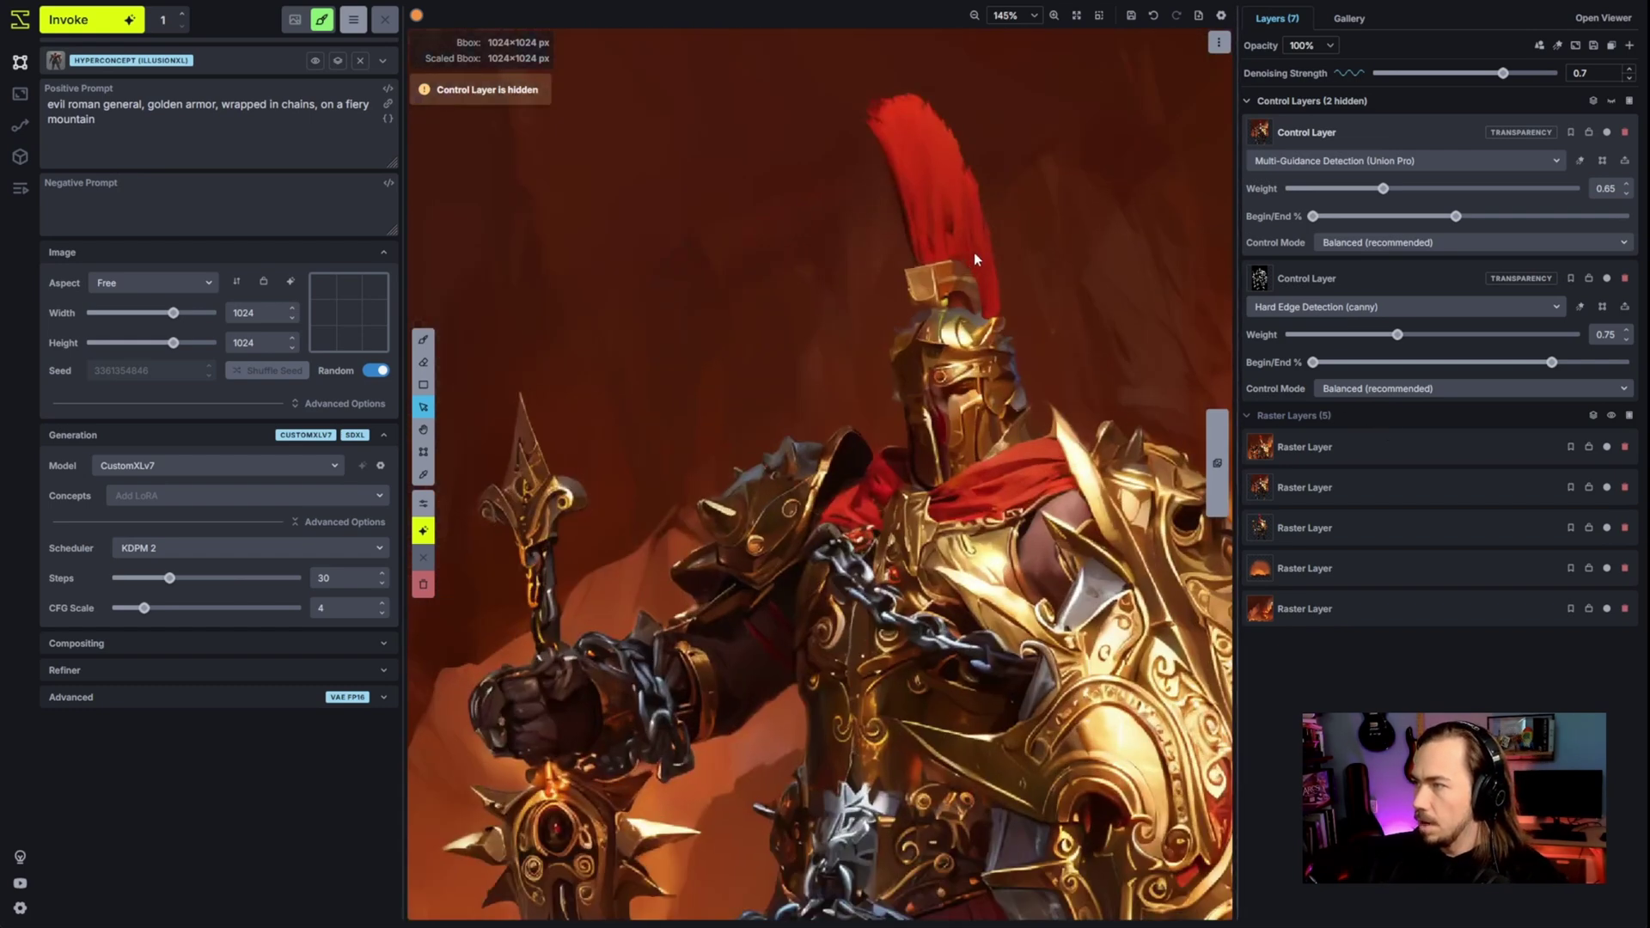
key(shift+t)
mouse_move(851, 384)
mouse_down()
mouse_move(998, 278)
mouse_move(1020, 220)
mouse_move(1075, 210)
mouse_move(1073, 299)
mouse_move(916, 310)
mouse_move(897, 280)
mouse_move(827, 244)
mouse_move(902, 228)
mouse_move(805, 209)
mouse_move(805, 181)
mouse_move(939, 188)
mouse_move(964, 261)
mouse_move(977, 240)
mouse_move(975, 265)
mouse_move(856, 376)
mouse_move(832, 292)
mouse_up()
key(e)
scroll(945, 283, up, 10)
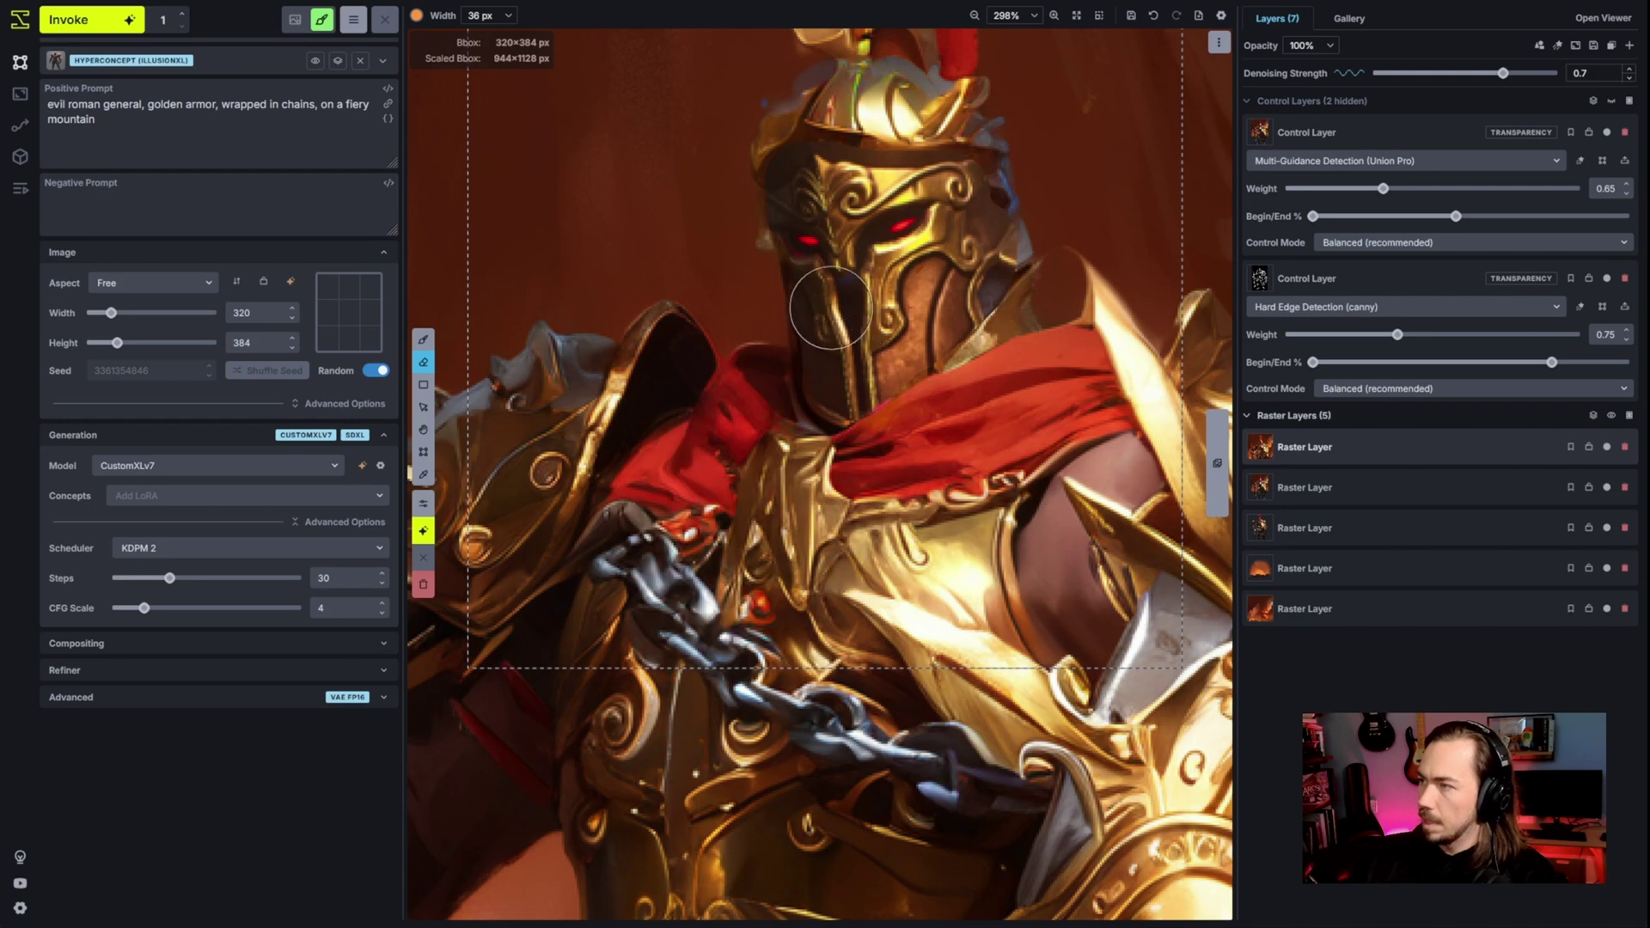
scroll(904, 361, down, 3)
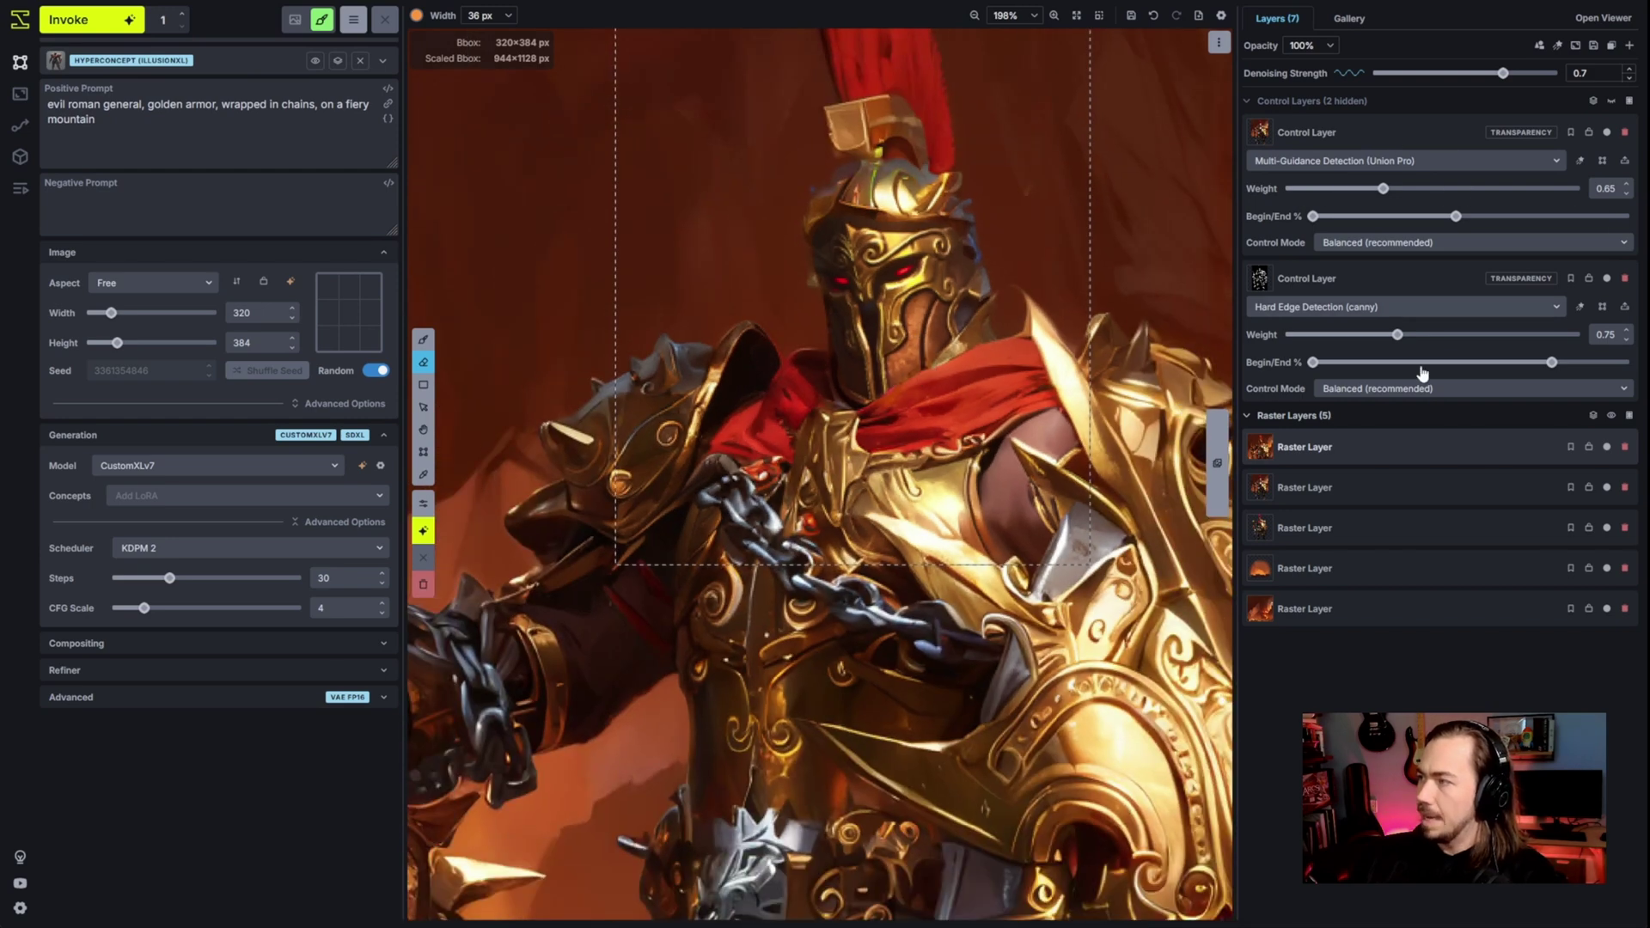
scroll(917, 354, down, 2)
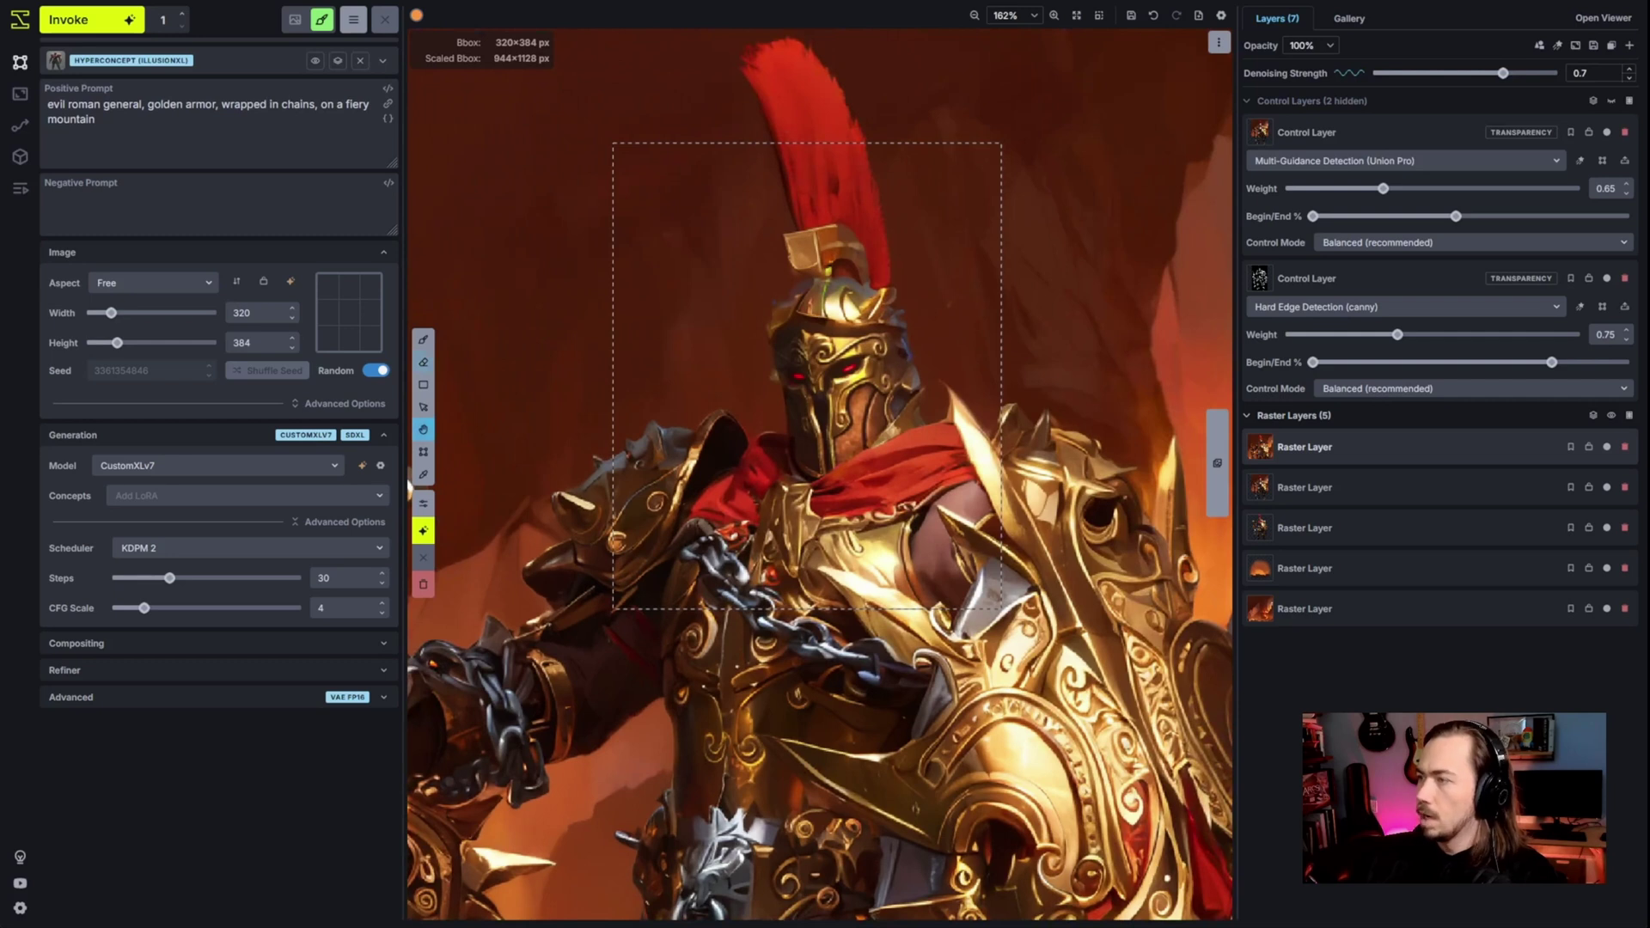
key(e)
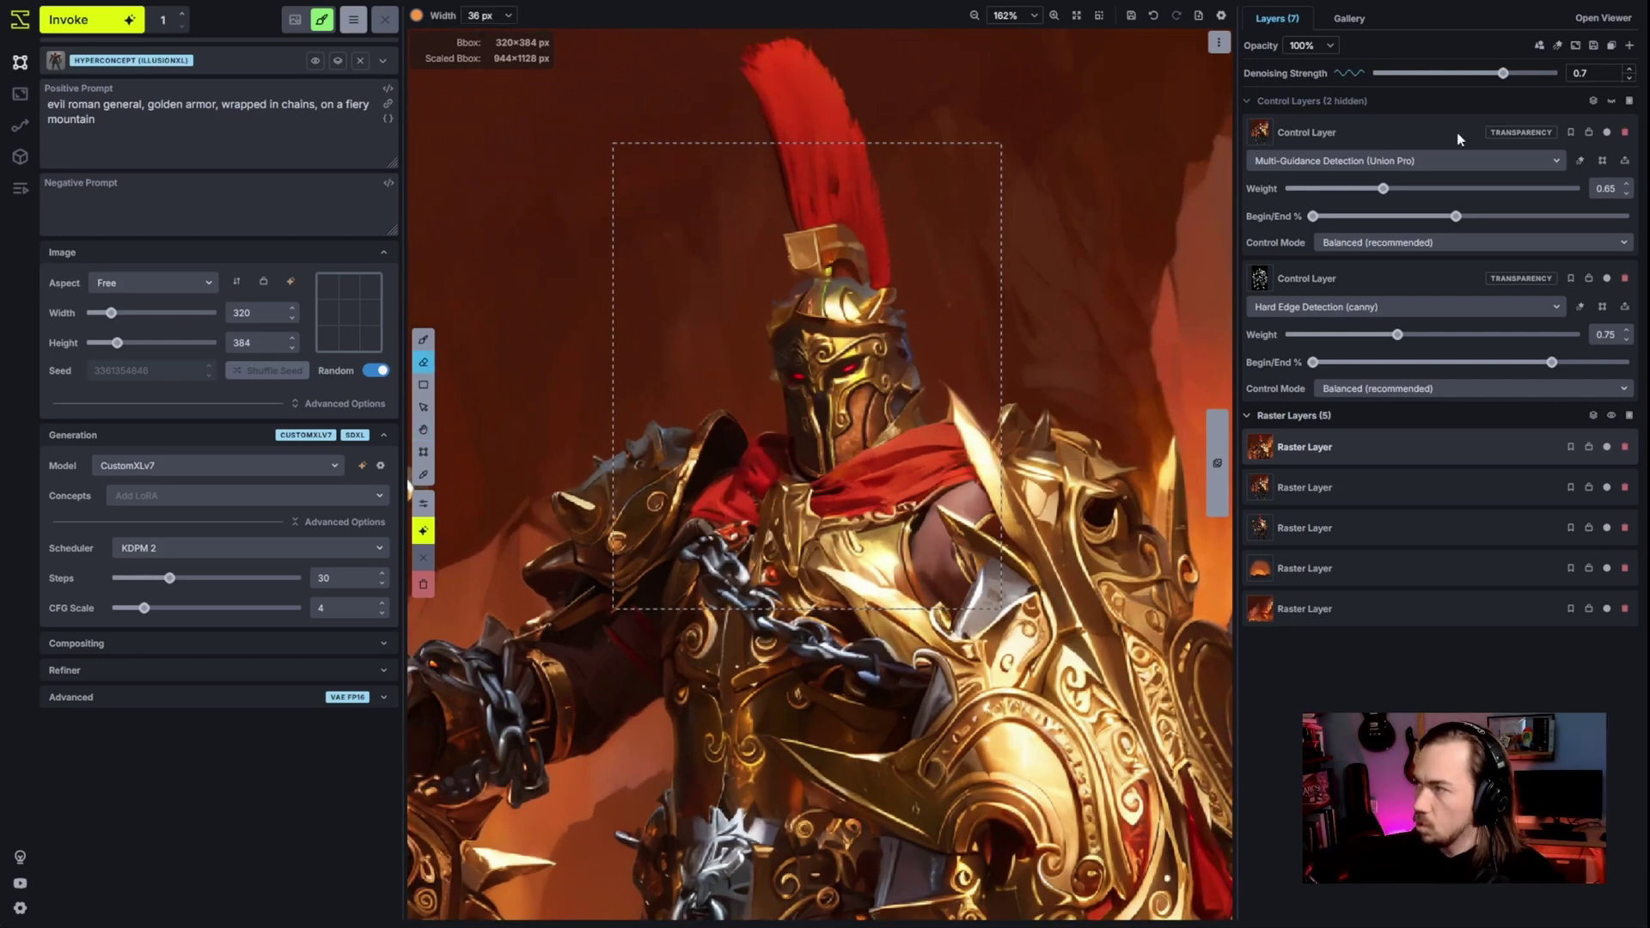
- Paint a new inpaint mask over the whole helmet with a 49 px brush and regenerate the area at 0.6 denoising strength
click(1629, 46)
click(1548, 140)
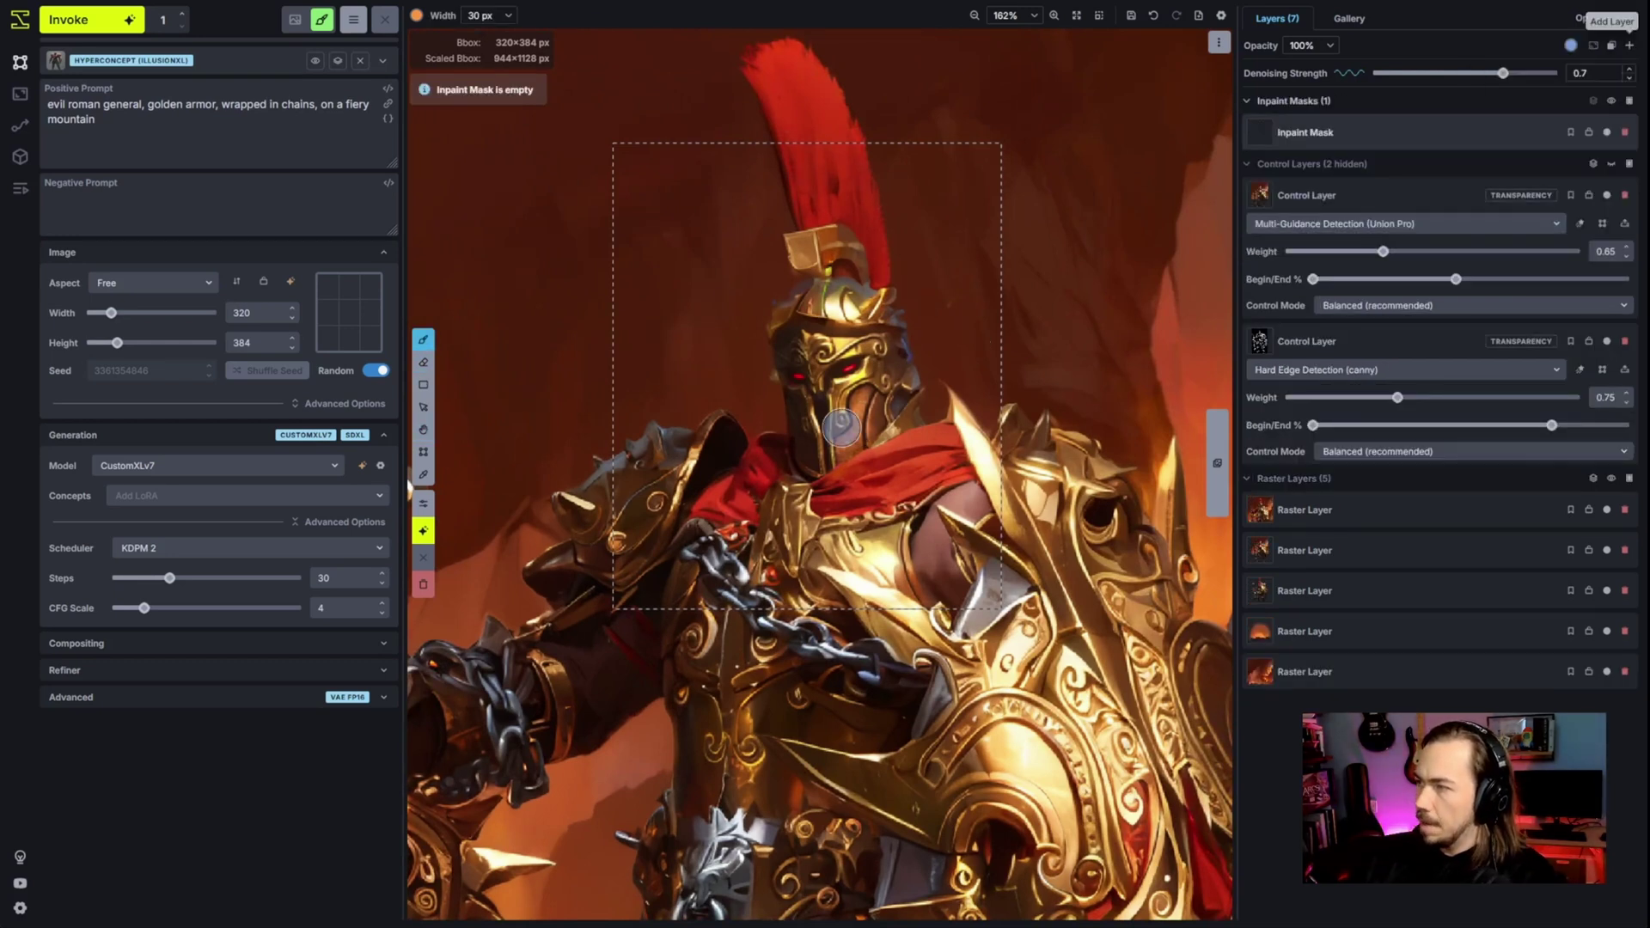
key(bracketright)
mouse_move(842, 428)
mouse_down()
mouse_move(812, 442)
mouse_move(787, 404)
mouse_move(825, 309)
mouse_move(847, 412)
mouse_move(825, 370)
mouse_move(868, 430)
mouse_up()
drag(1503, 74, 1484, 75)
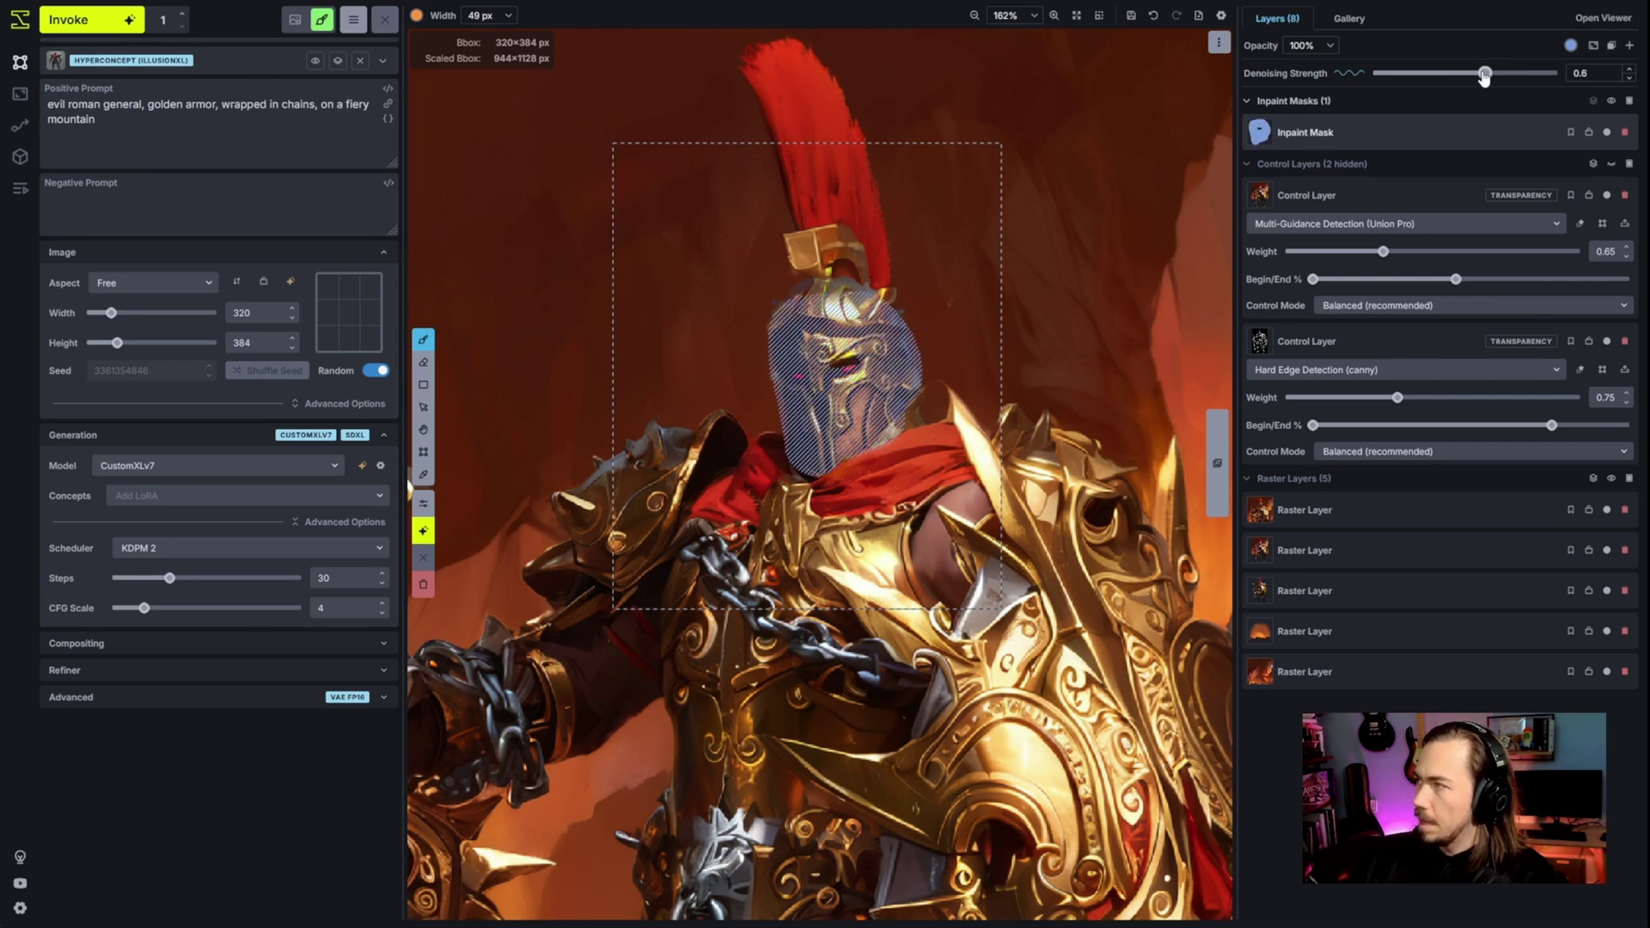
click(133, 28)
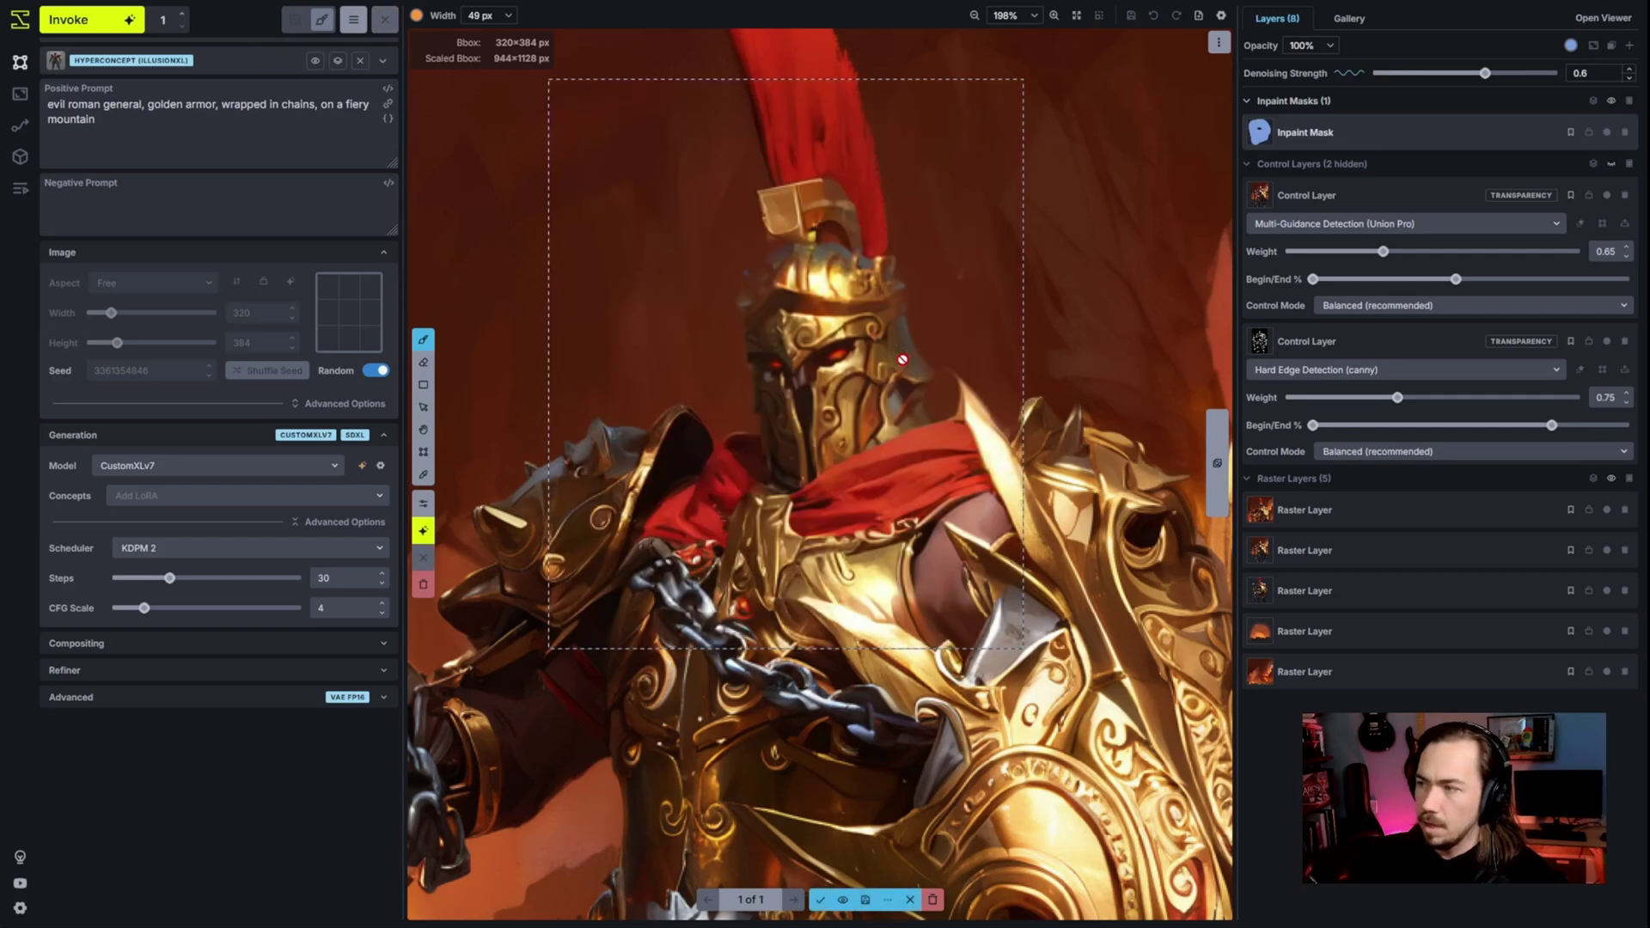
scroll(903, 360, up, 2)
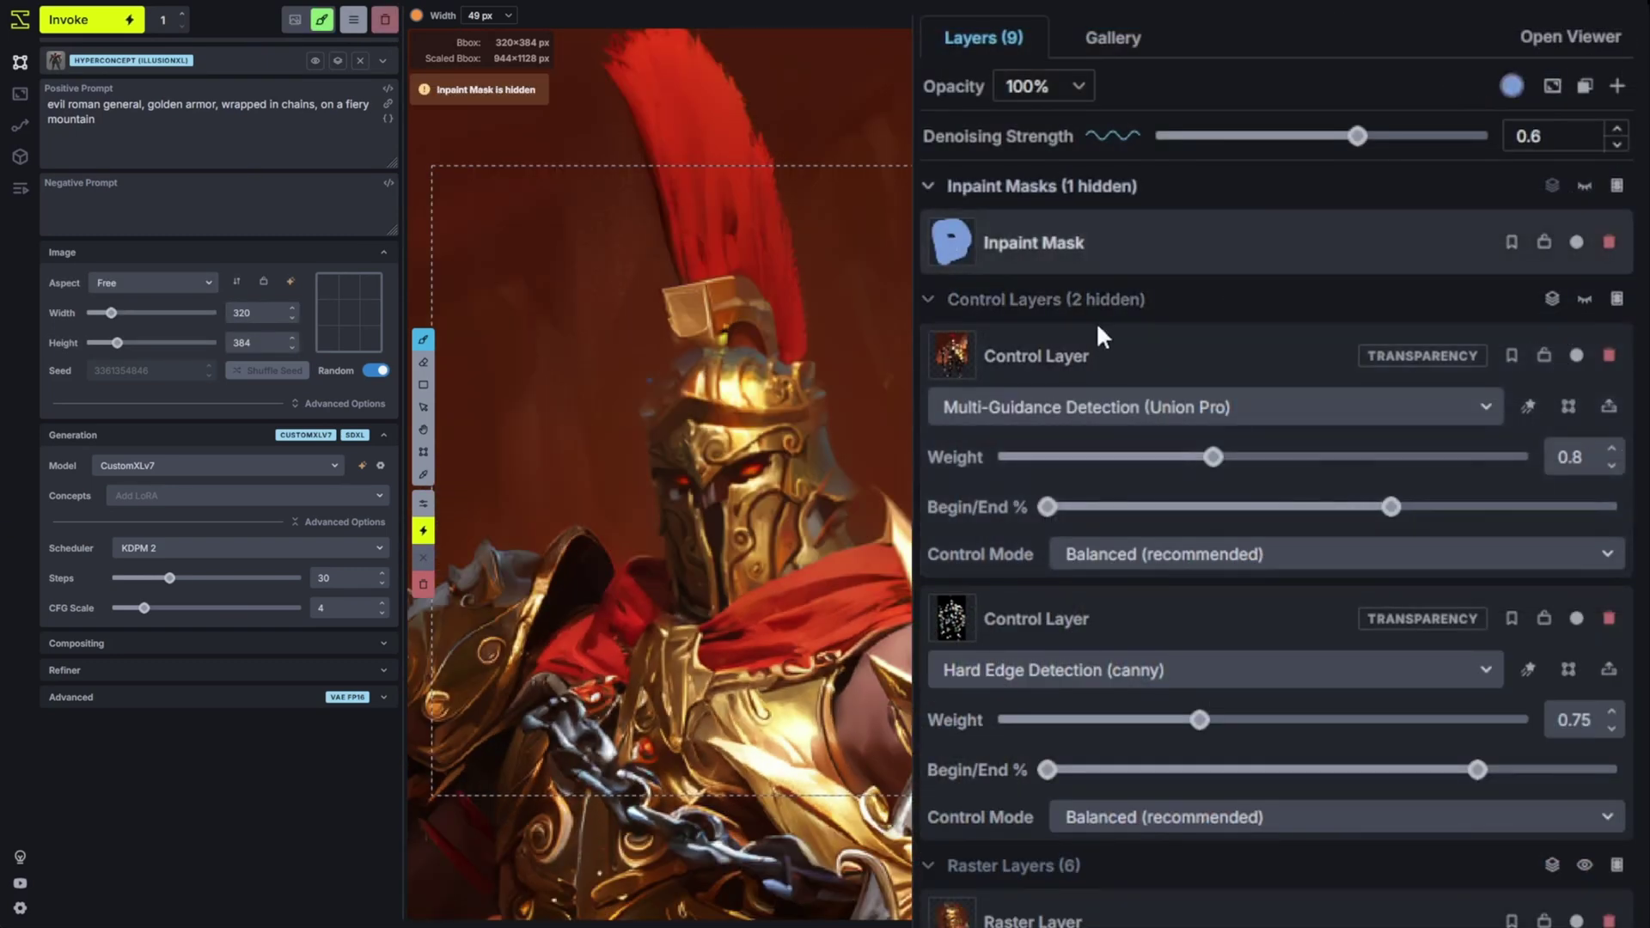
- Show the inpaint mask and repaint it across the helmet's crown and rear side with a 34 px brush
click(1586, 188)
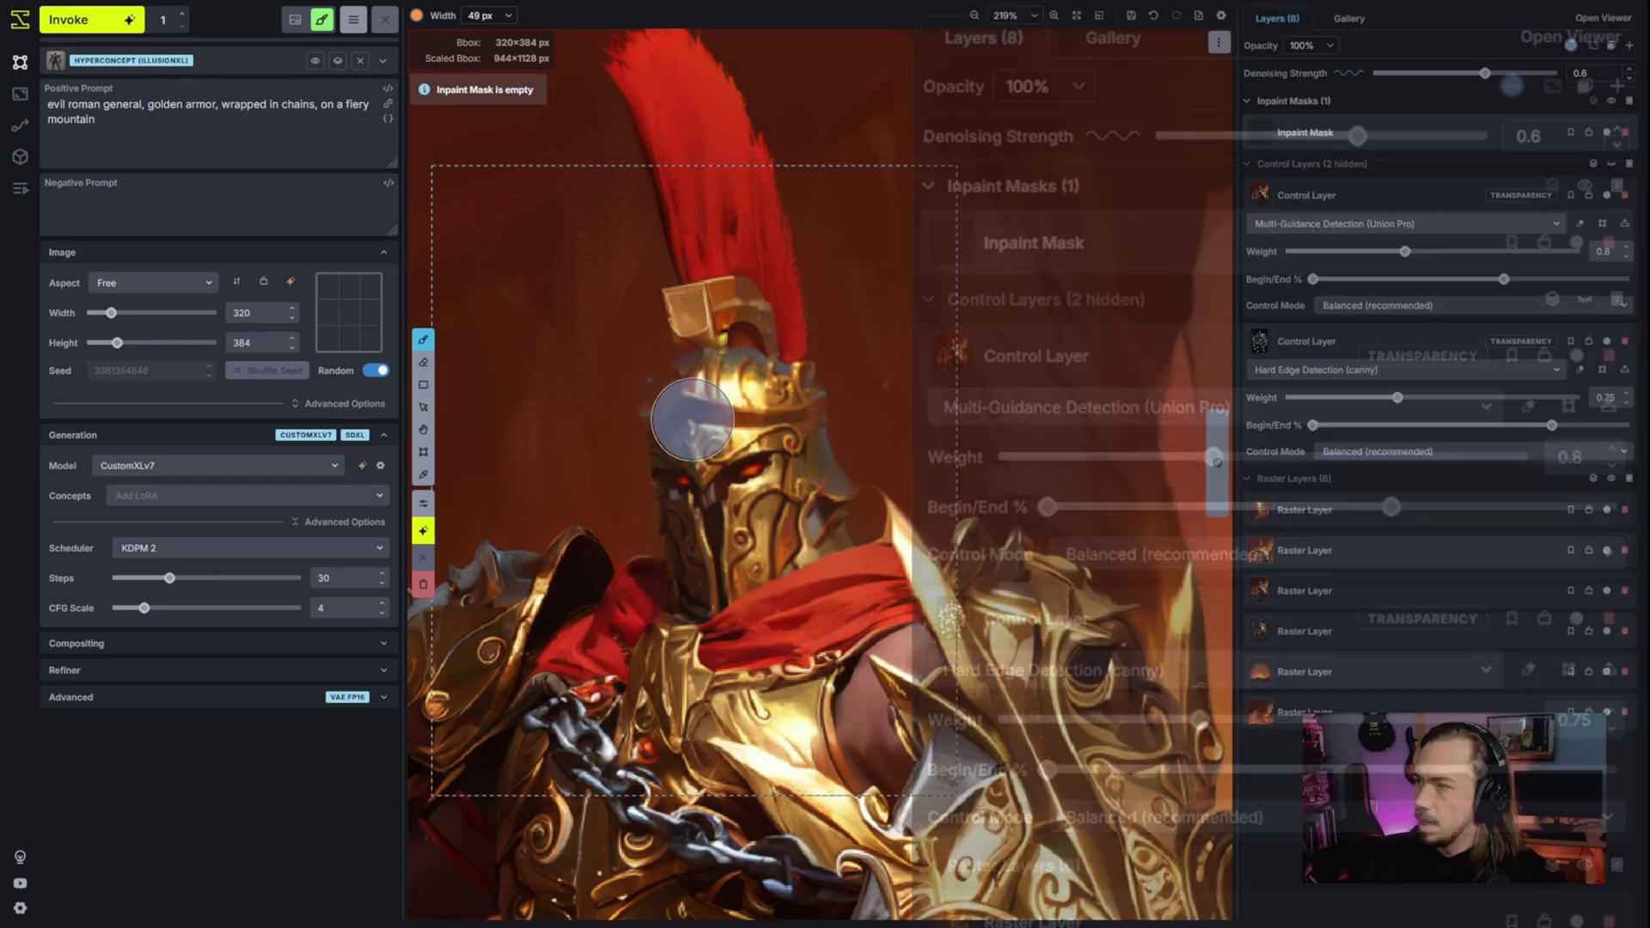
key([)
mouse_move(683, 415)
mouse_down()
mouse_move(679, 379)
mouse_move(727, 365)
mouse_move(787, 387)
mouse_move(825, 514)
mouse_move(730, 380)
mouse_move(658, 410)
mouse_move(653, 387)
mouse_move(684, 370)
mouse_move(815, 378)
mouse_up()
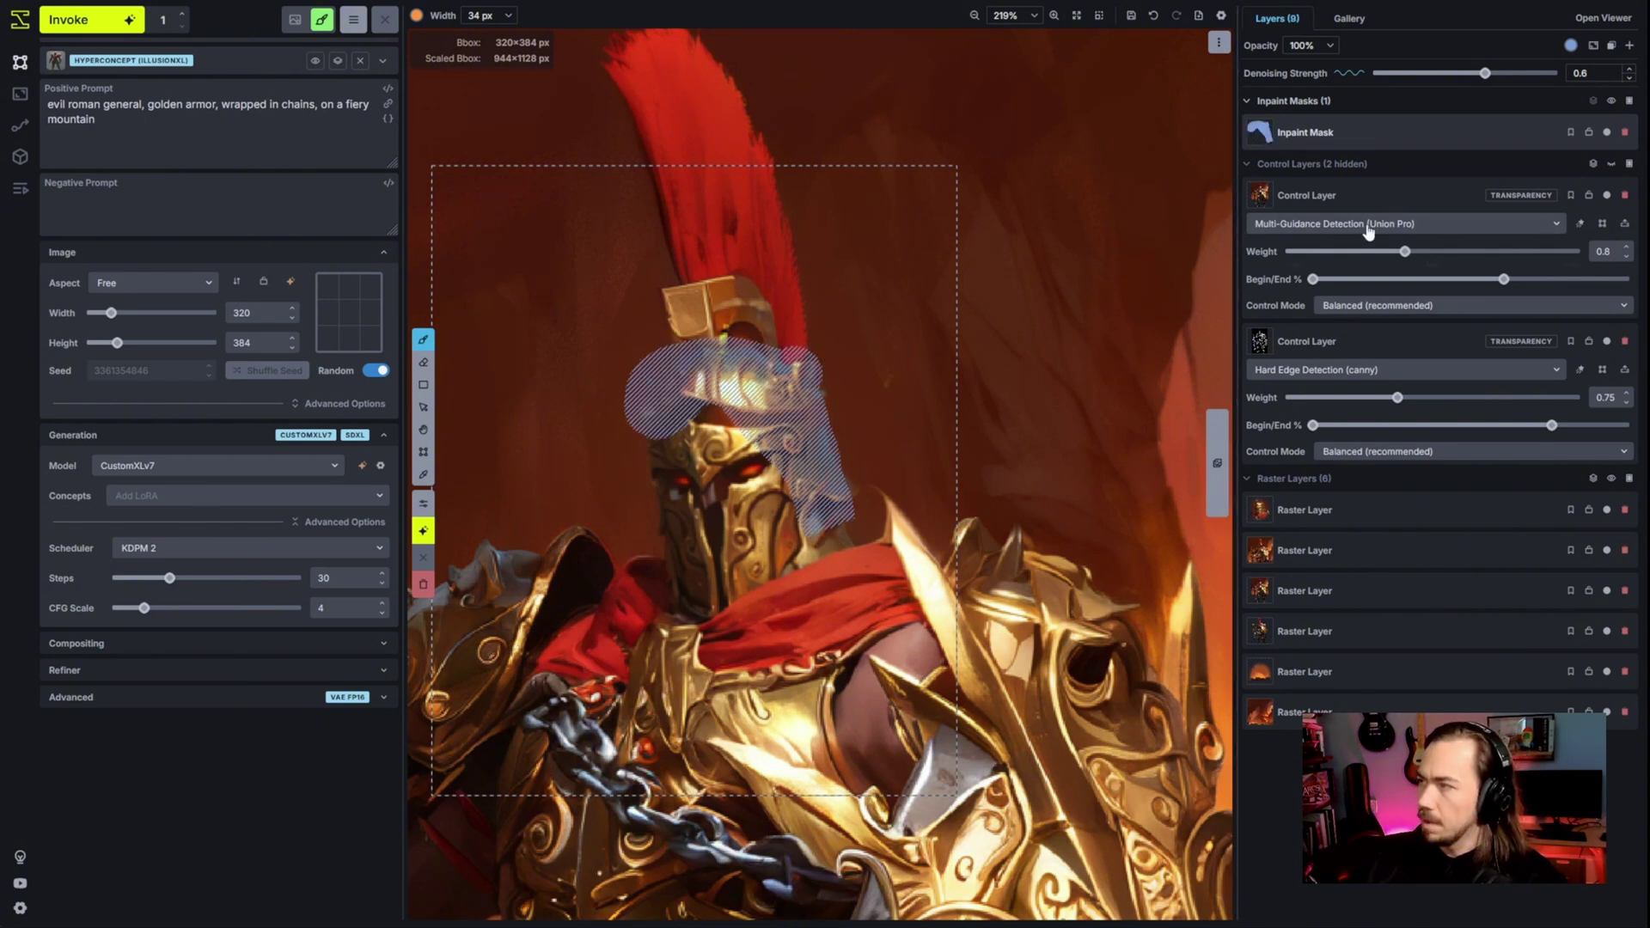
- Disable the Union Pro control layer's transparency effect and show the control layers to examine the original helmet, hiding them again at the end
right_click(1412, 247)
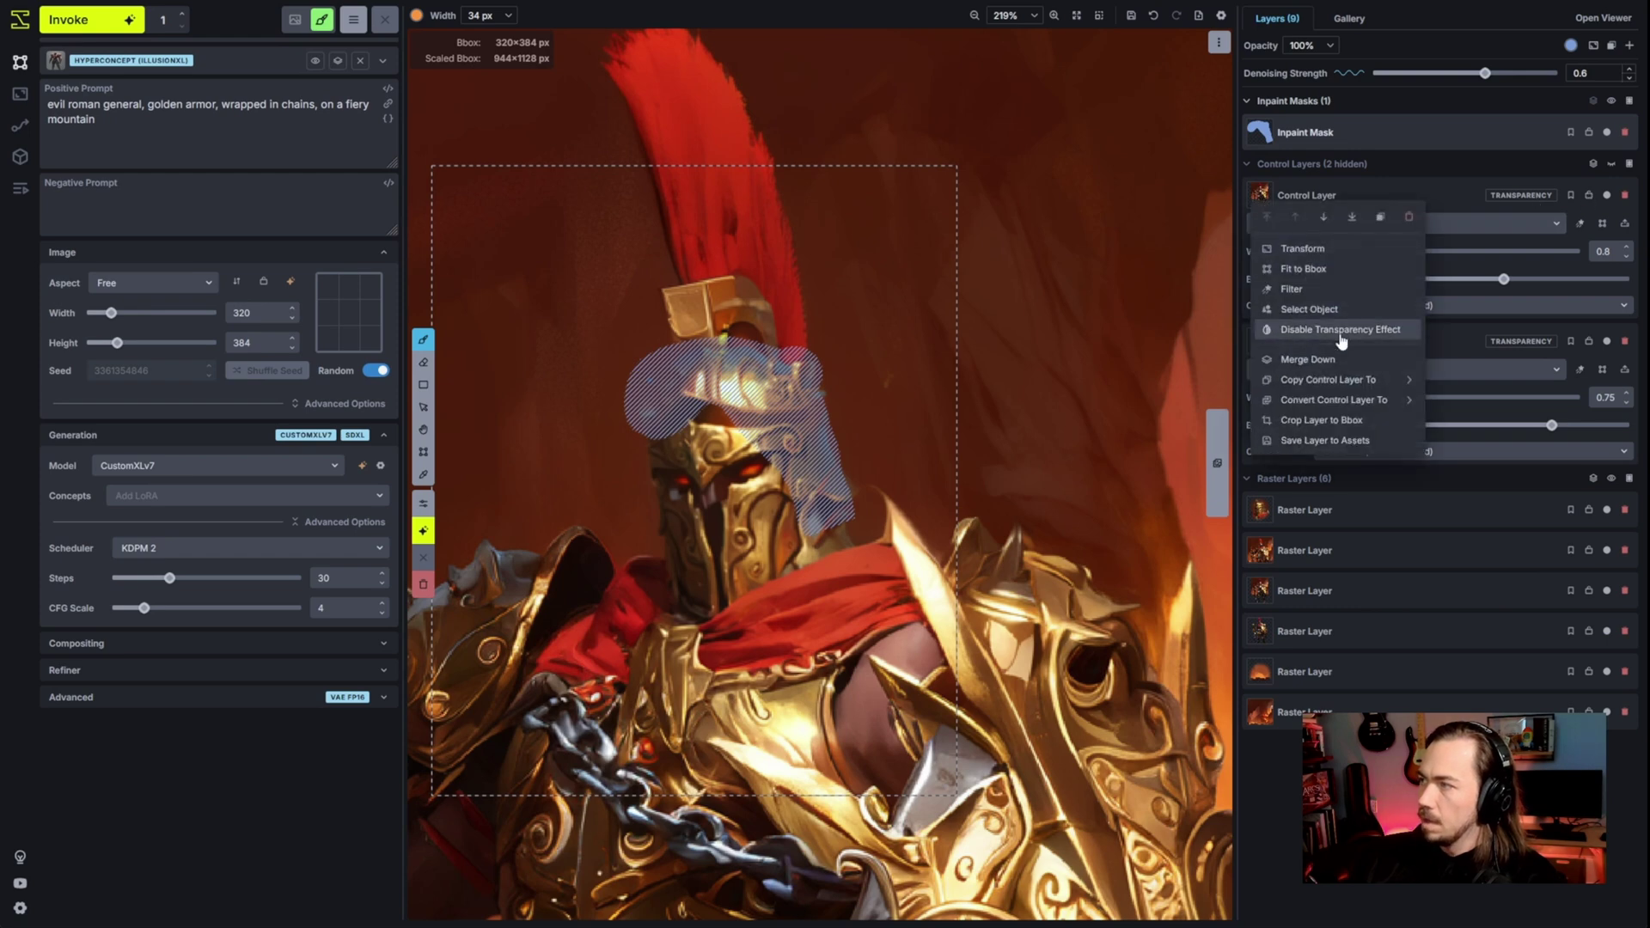
click(1337, 325)
scroll(1173, 352, down, 2)
click(1612, 164)
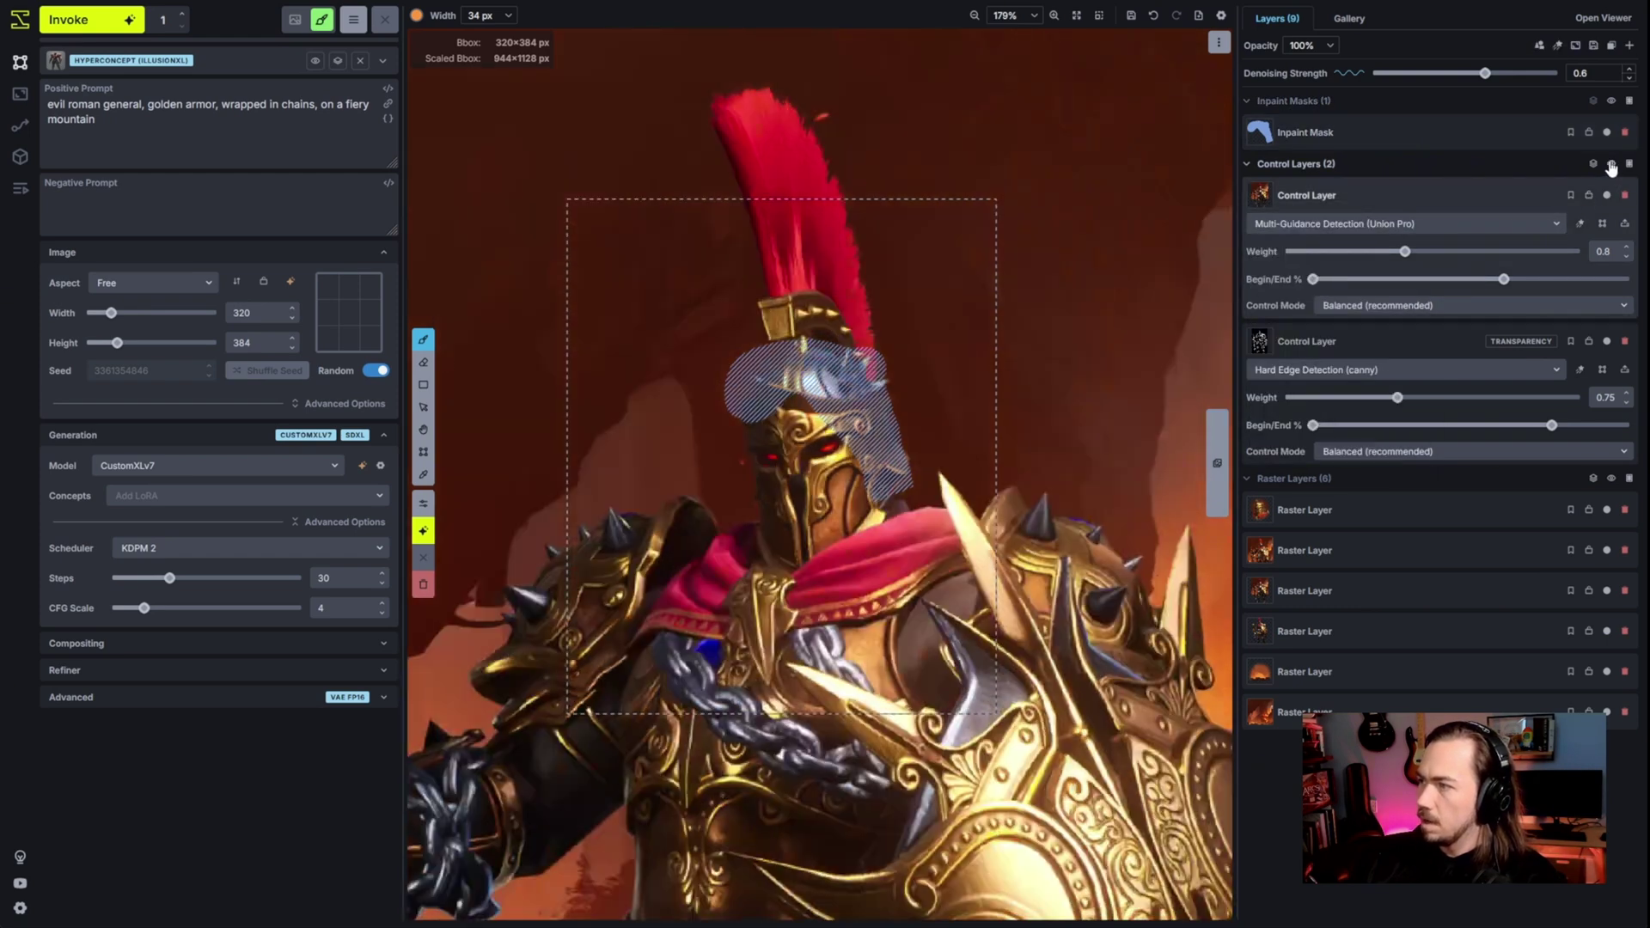
scroll(860, 421, up, 2)
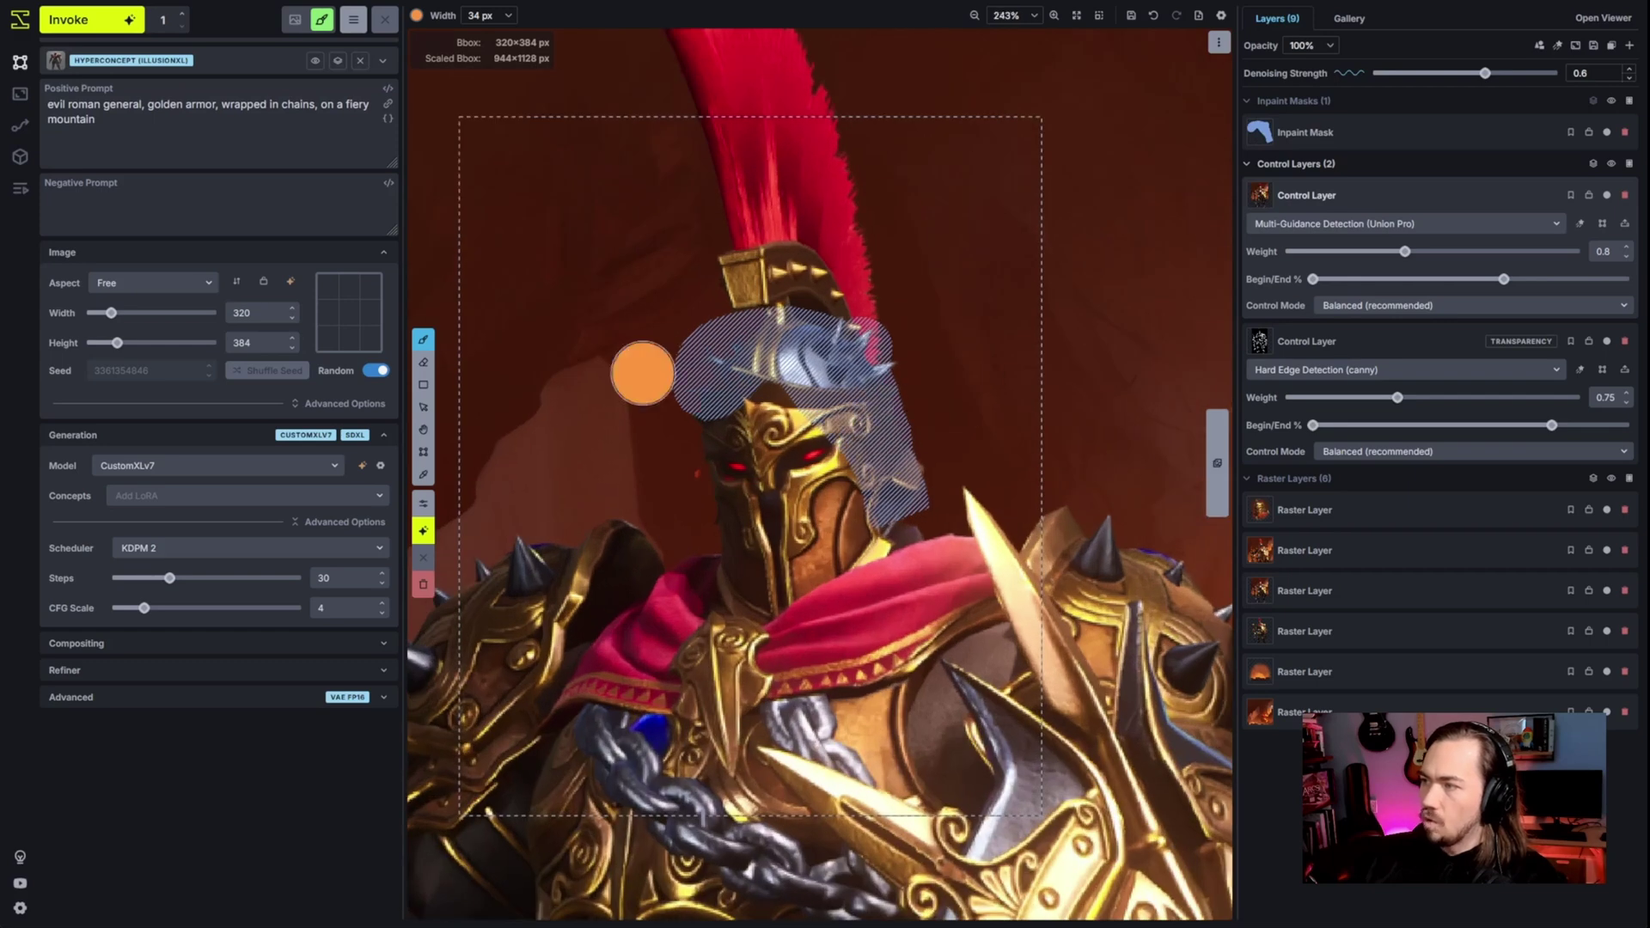
scroll(797, 400, up, 5)
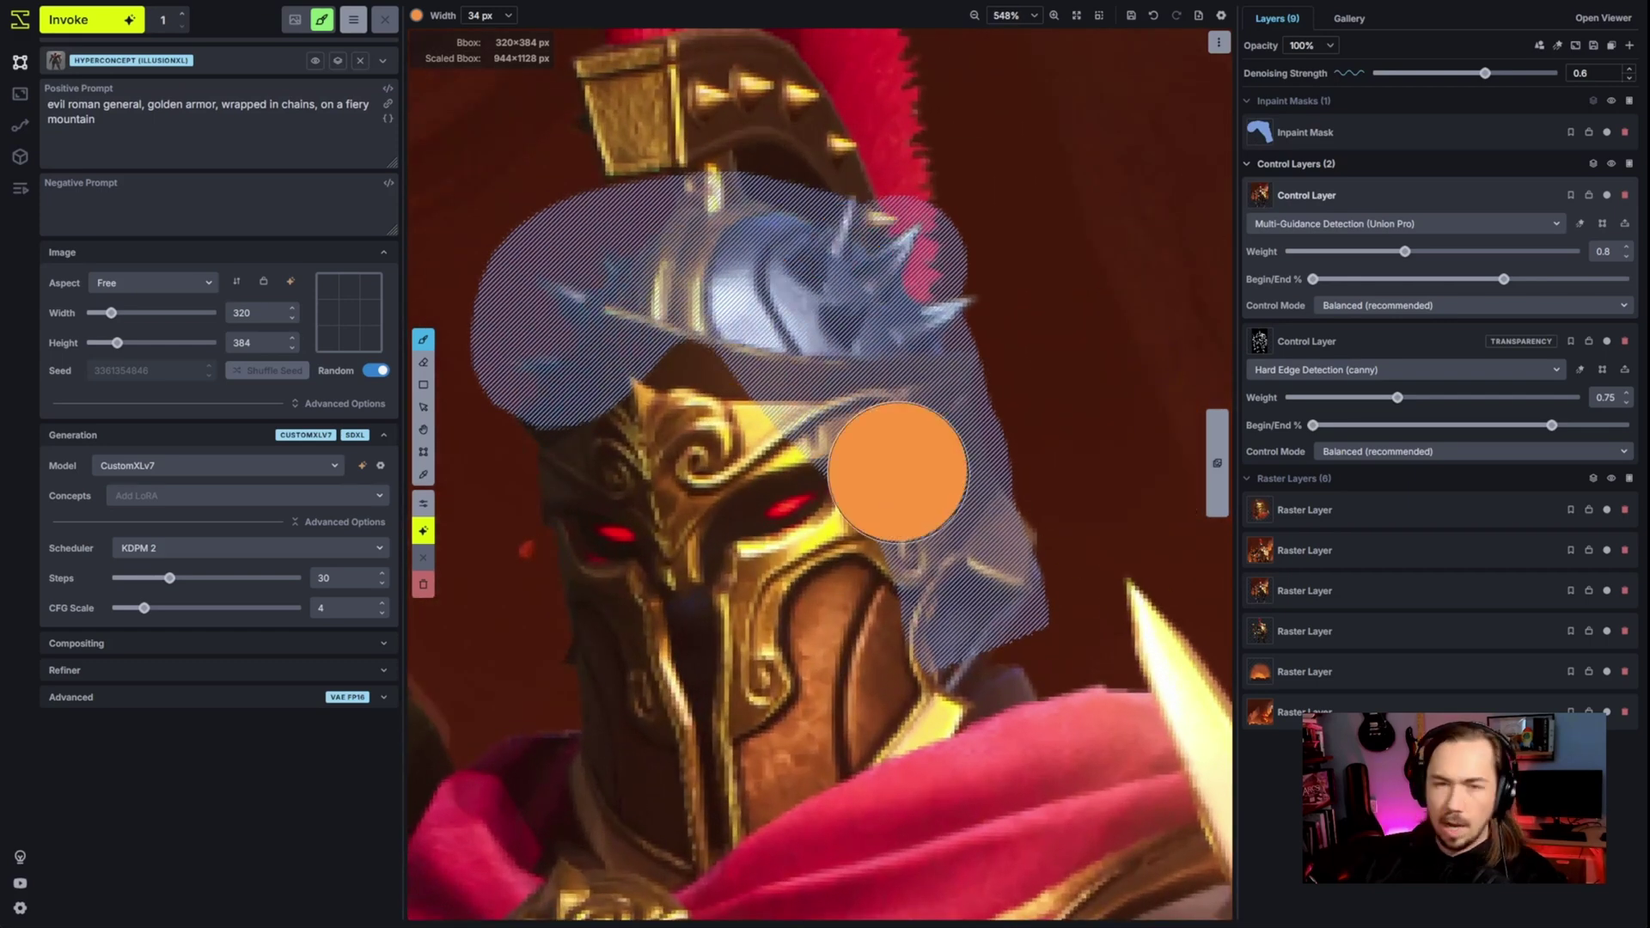
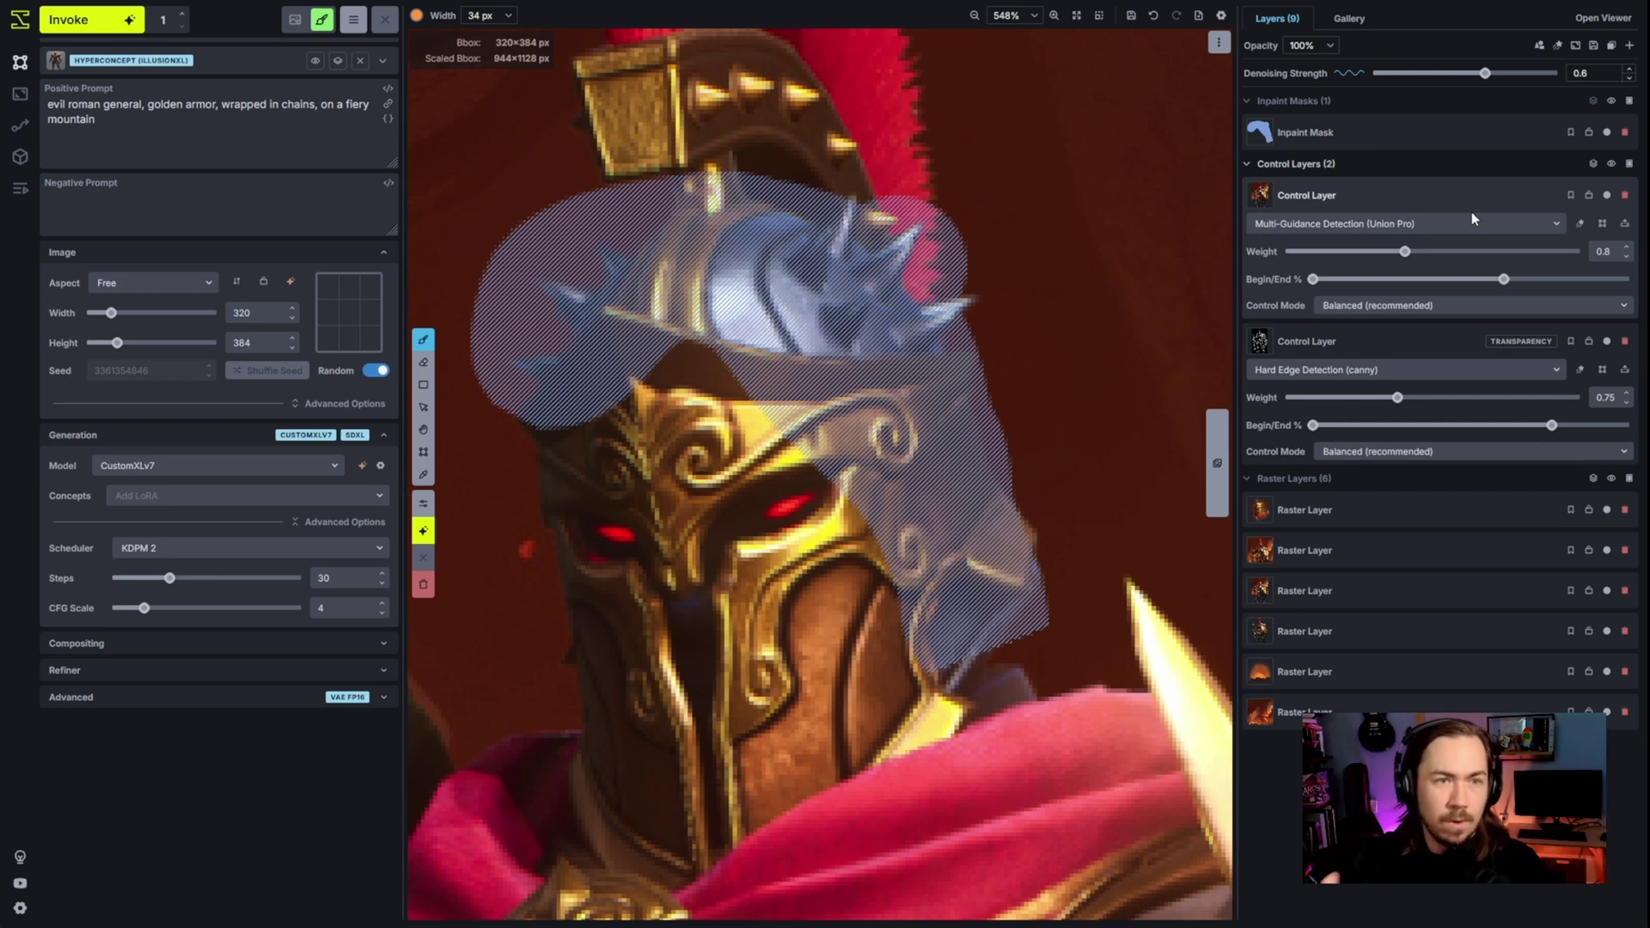
click(1612, 164)
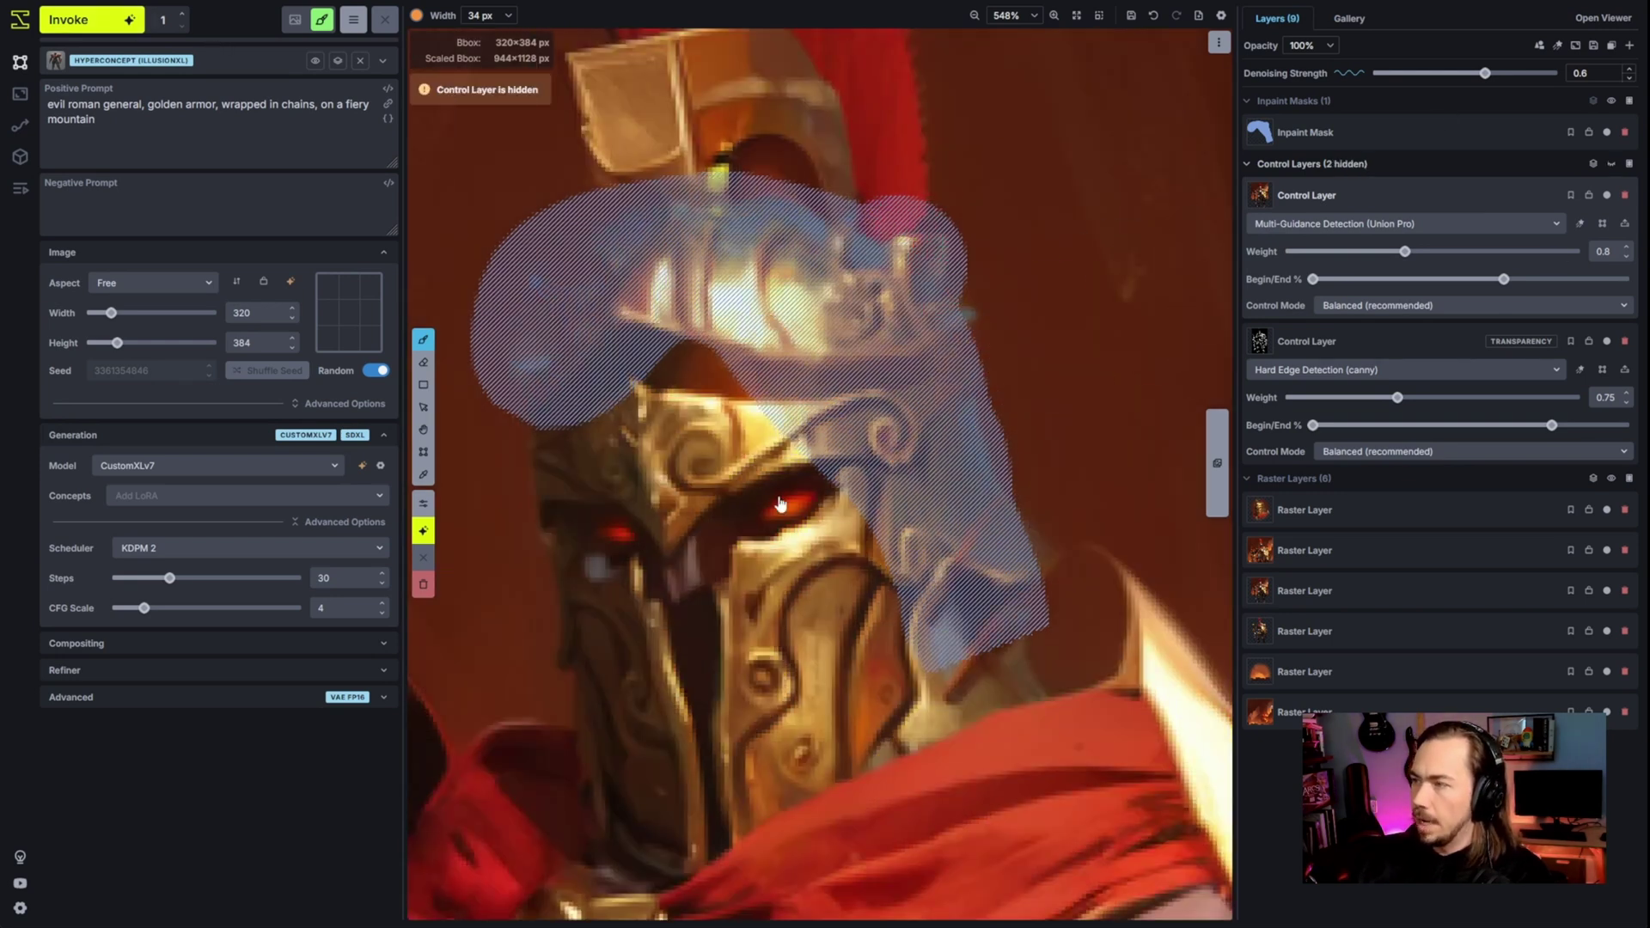
- Regenerate the masked crown and side of the helmet at 0.6 denoising strength and accept the result
key(ctrl+Return)
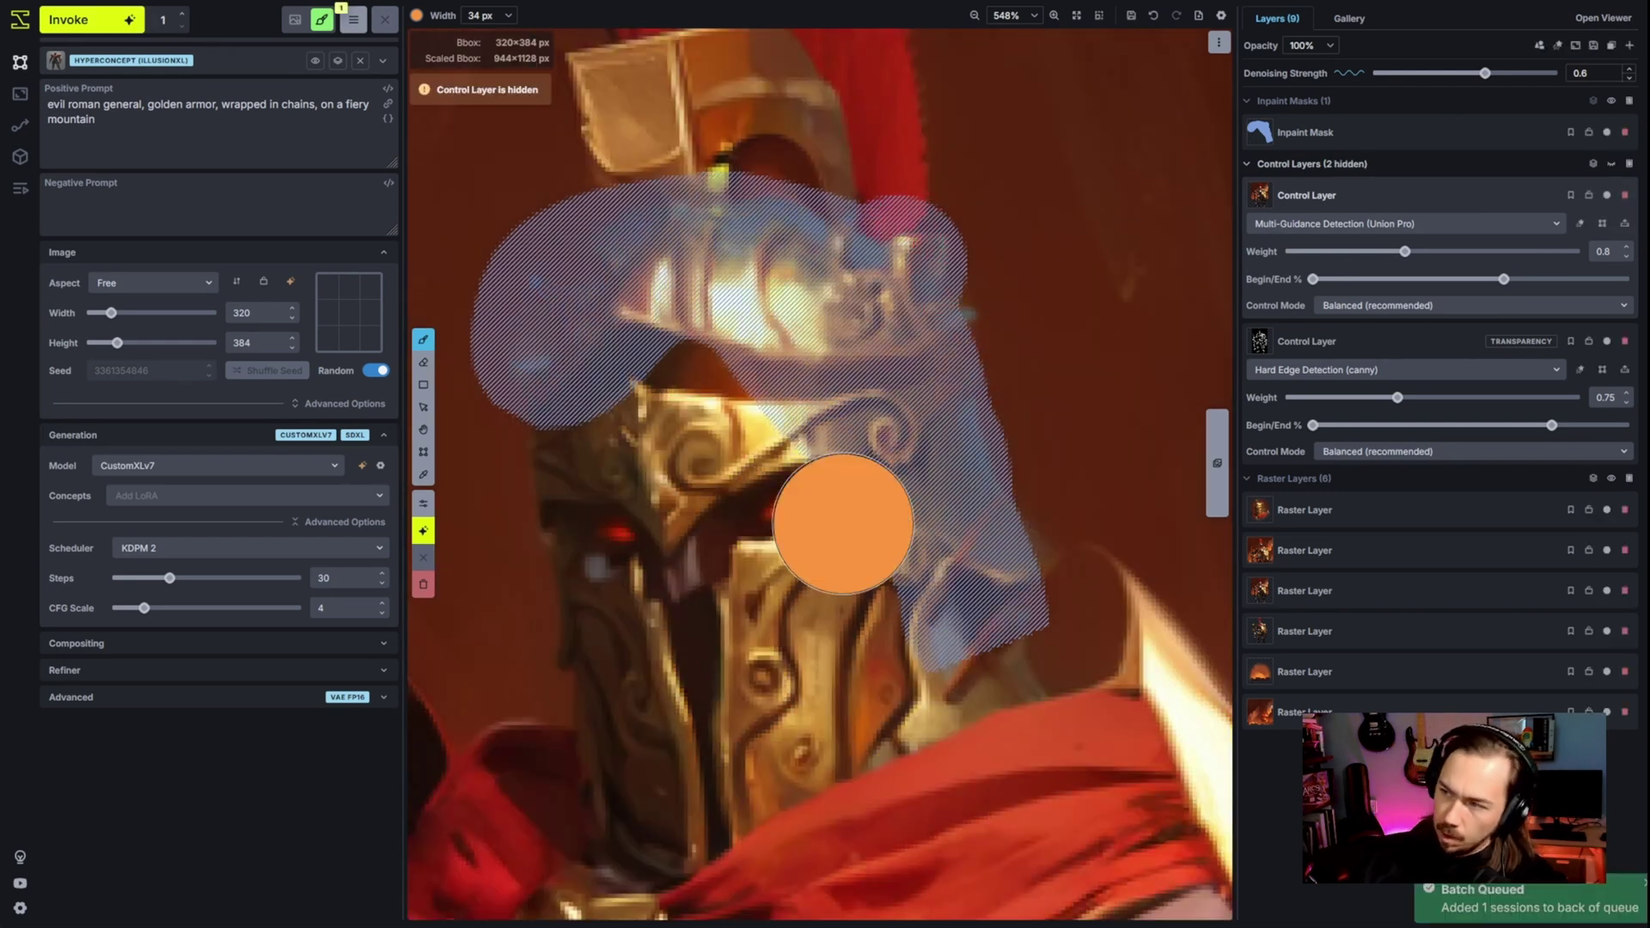
scroll(851, 507, down, 4)
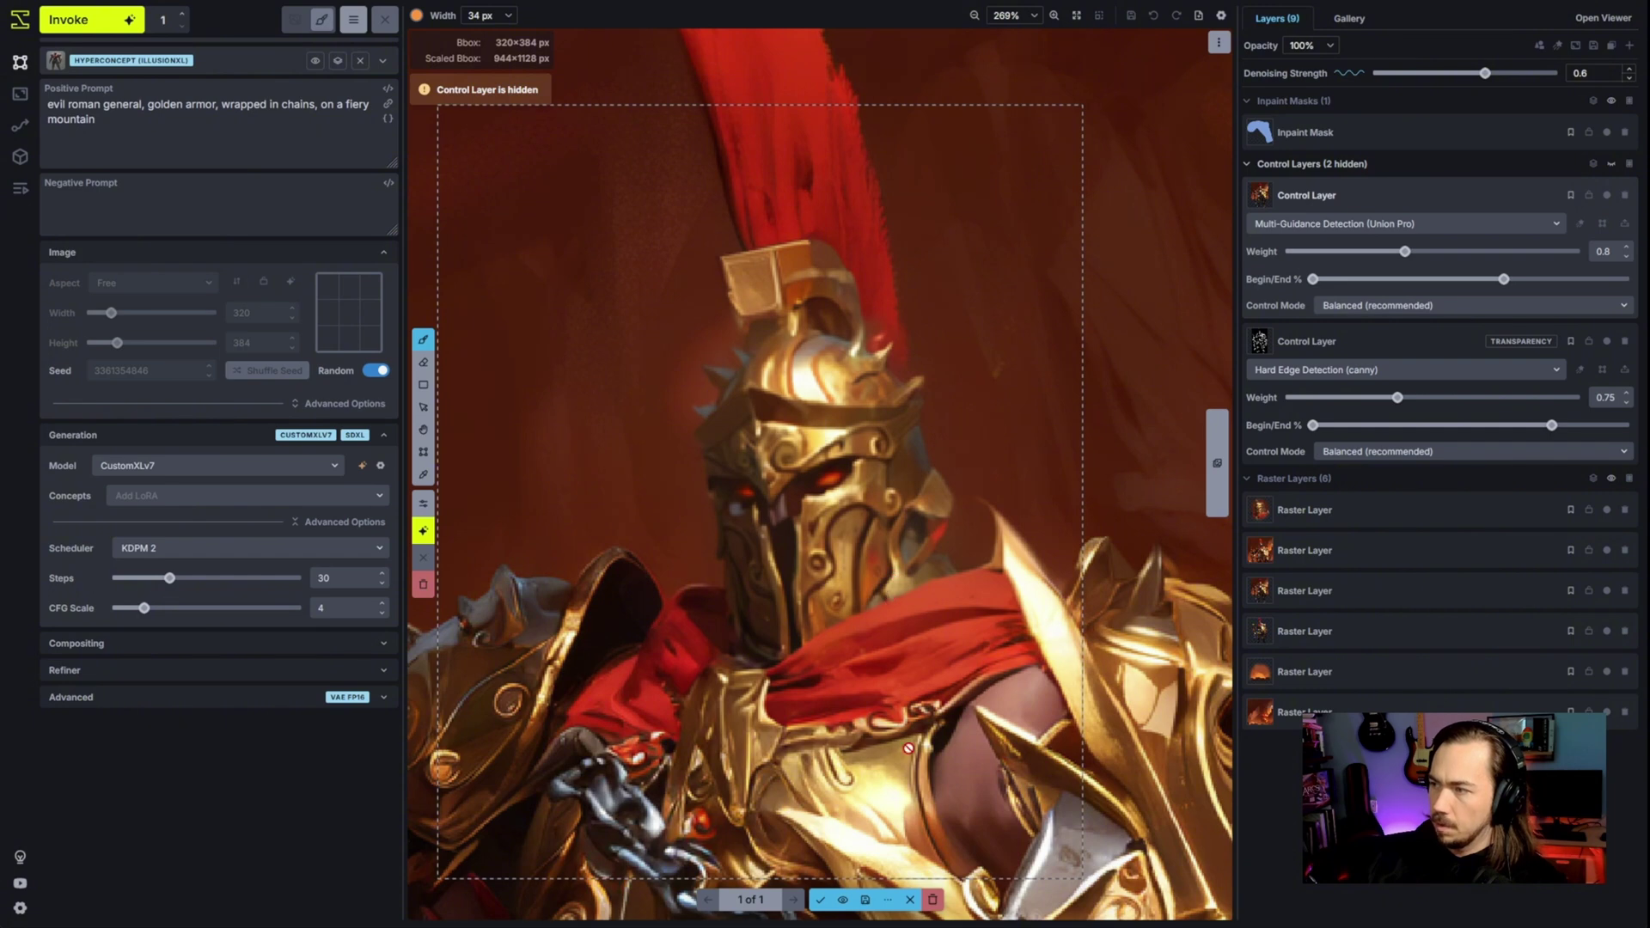
scroll(928, 694, down, 5)
key(Return)
- Clear the inpaint mask and fit the bounding box to a 552×768 px area around the knight's shield
key(c)
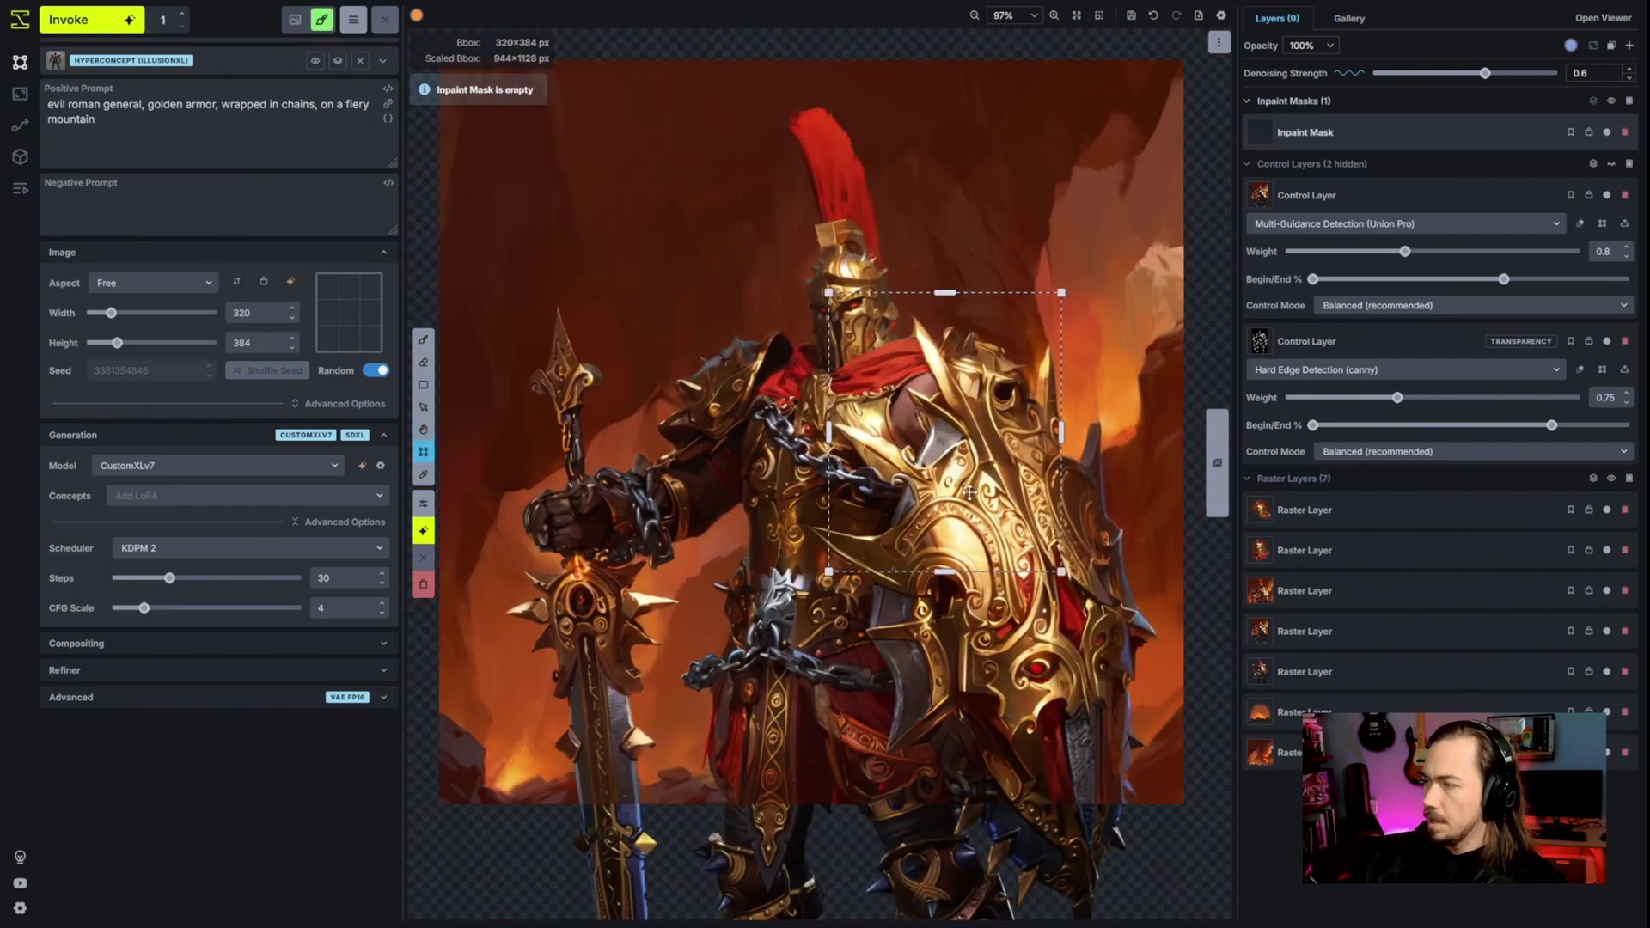
drag(1014, 522, 1187, 805)
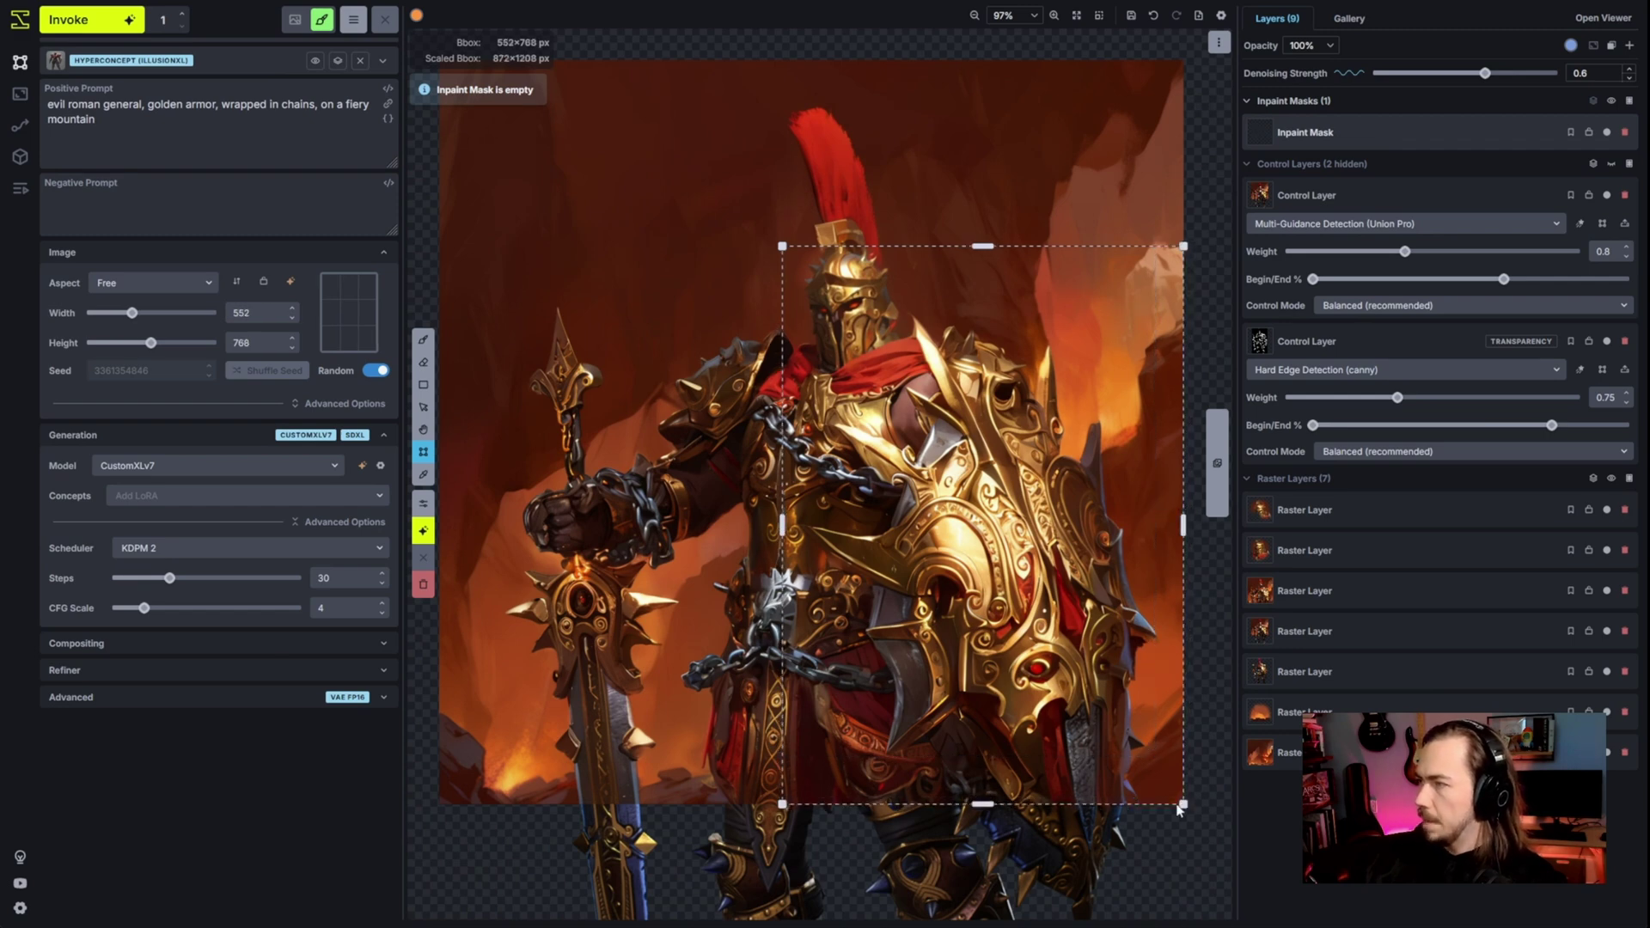
scroll(982, 611, up, 2)
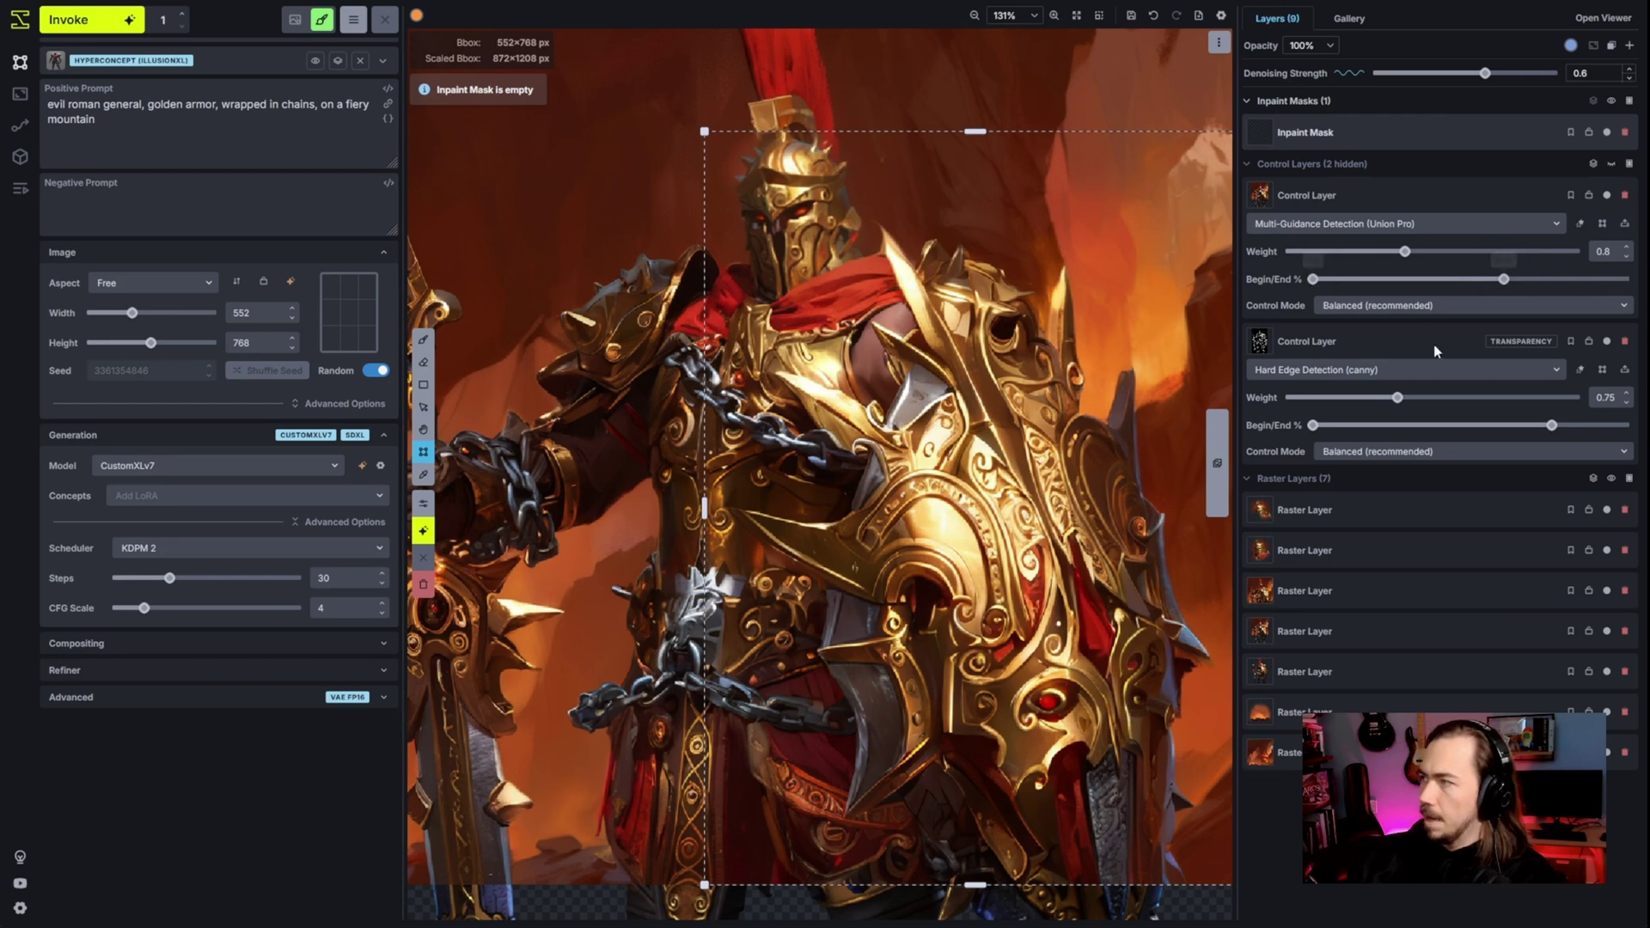
- Toggle the control layers' visibility to compare the generated shield with the original render
click(1611, 164)
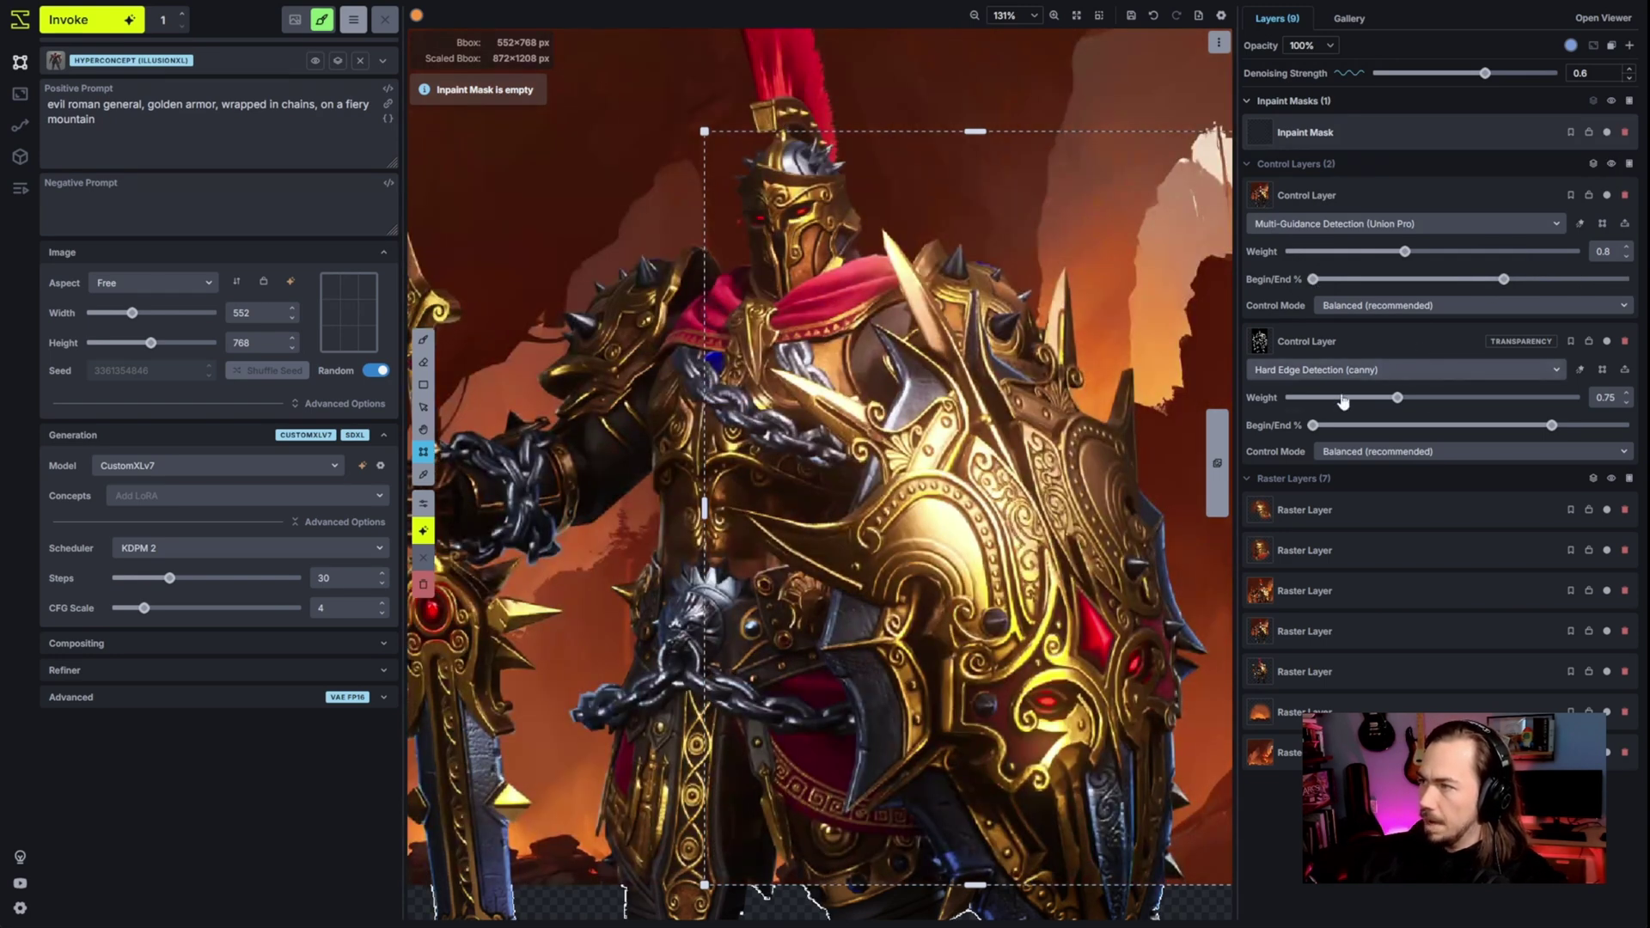
click(1612, 164)
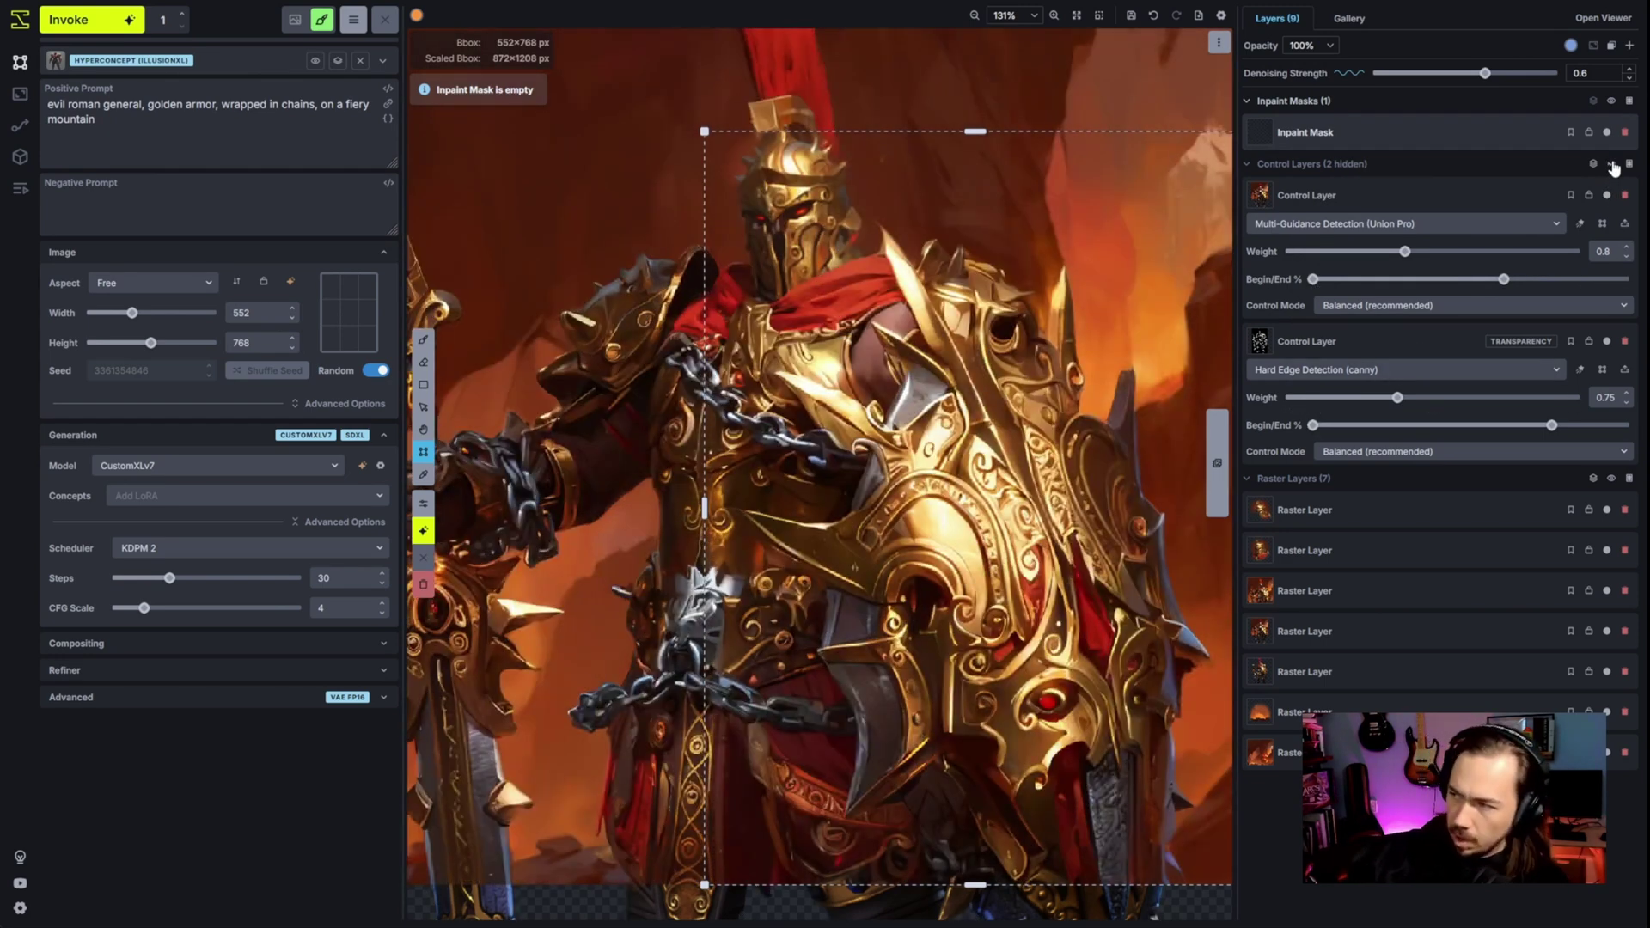
click(1612, 164)
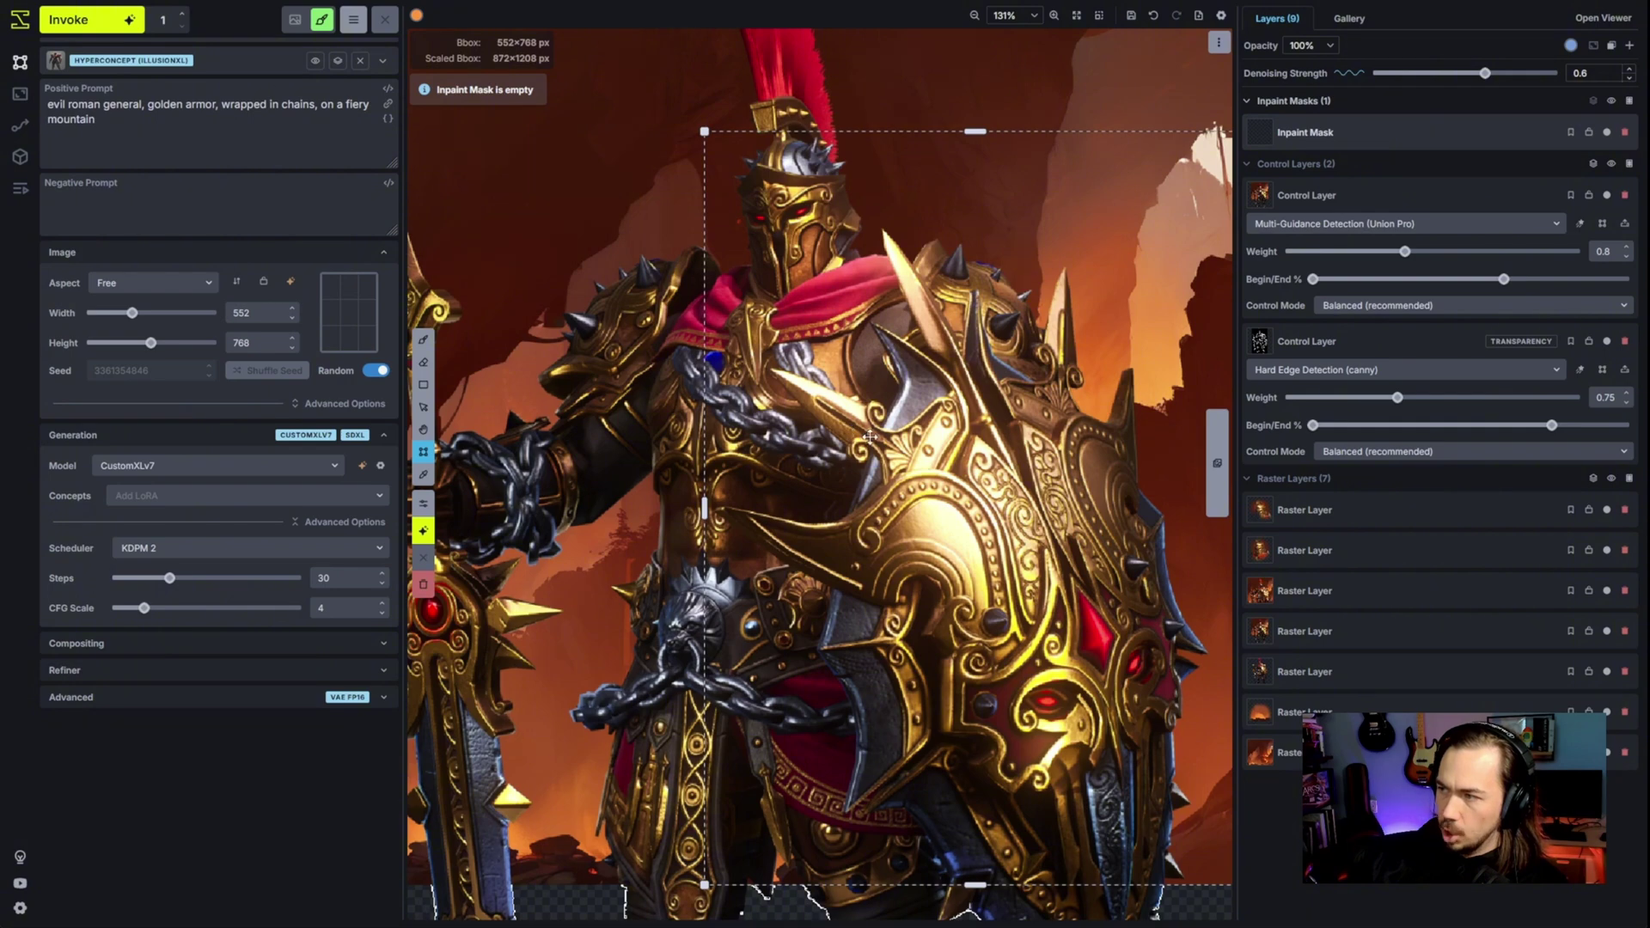
click(1611, 164)
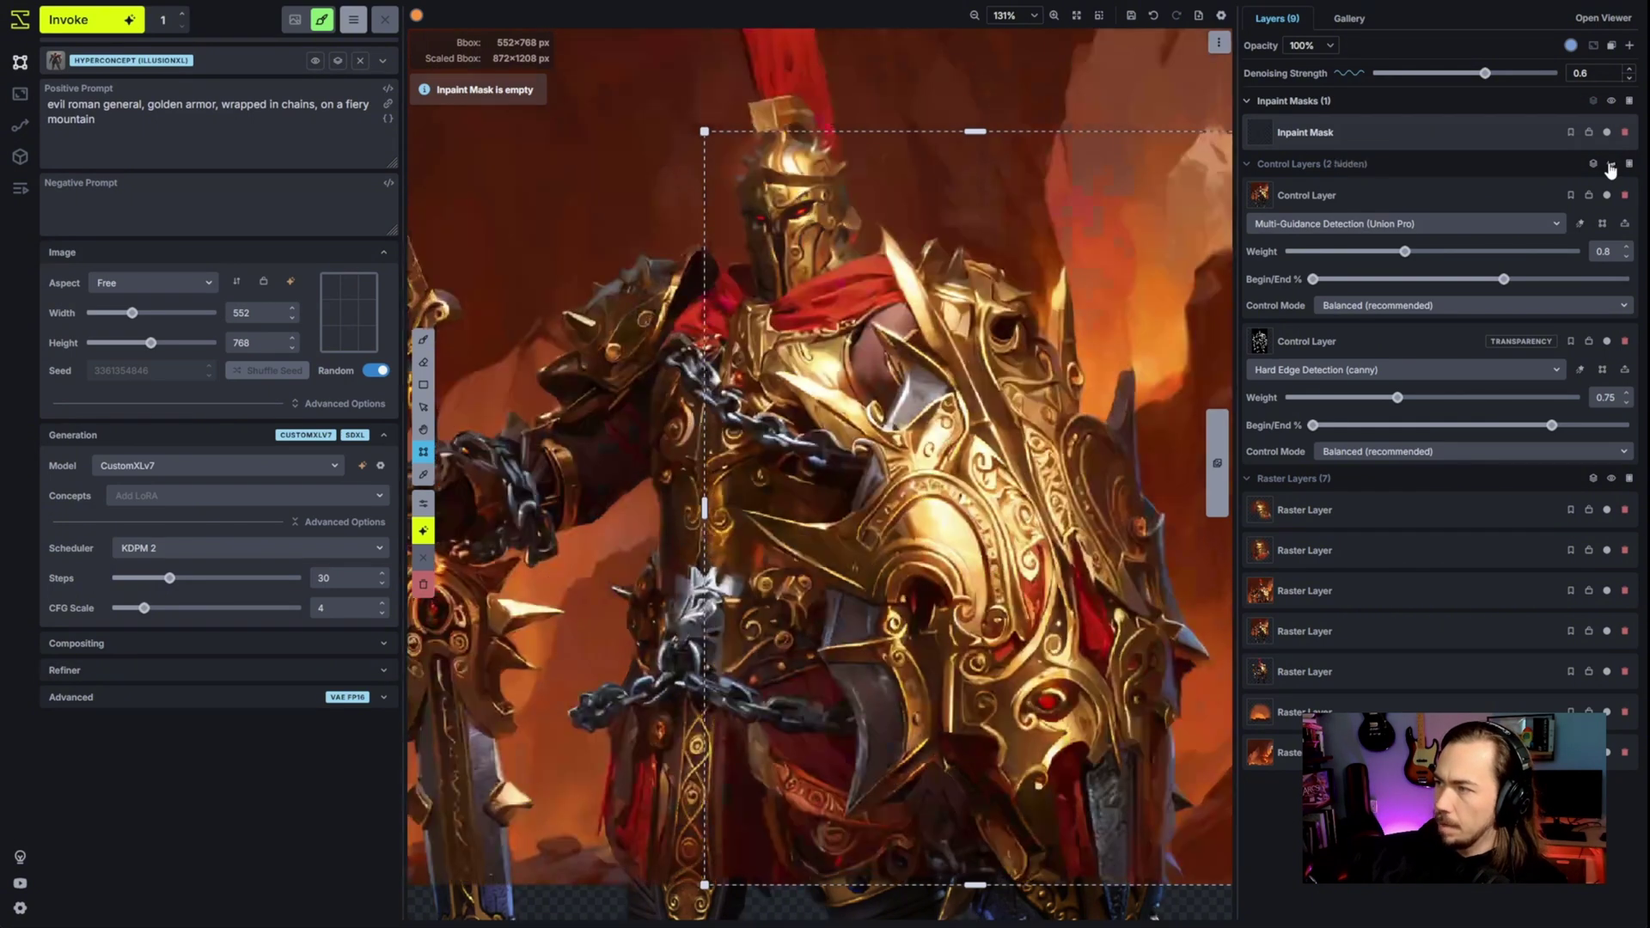
- Show the control layers and set the Hard Edge Detection (canny) layer's weight to 0.95
click(1612, 165)
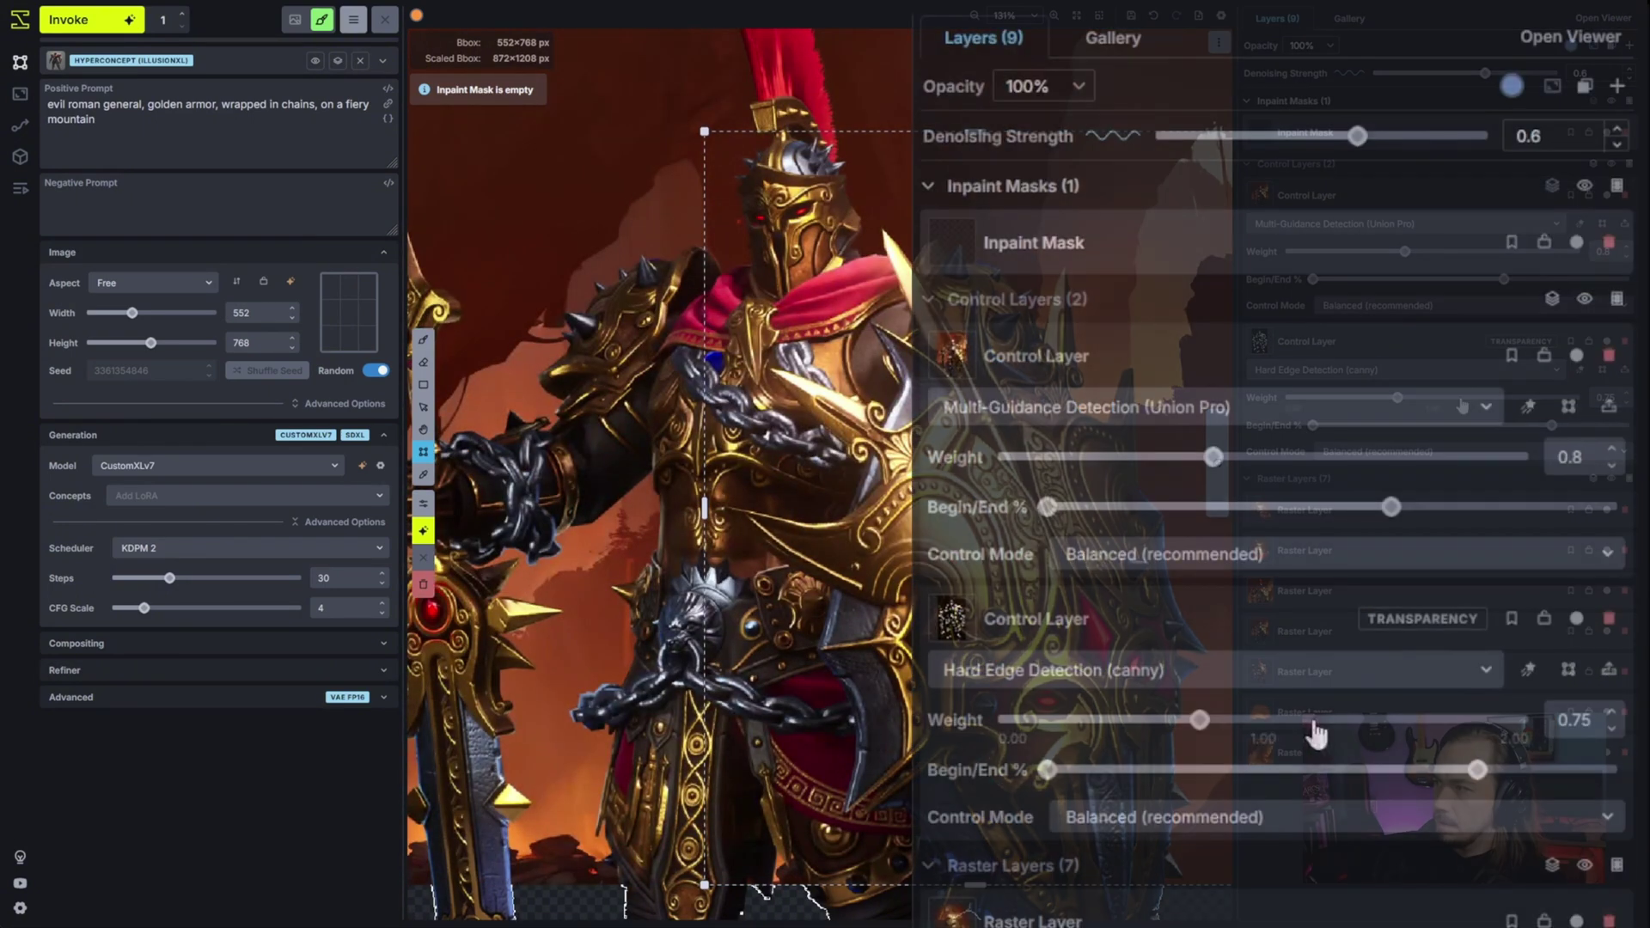
drag(1399, 398, 1420, 398)
drag(1250, 726, 1262, 726)
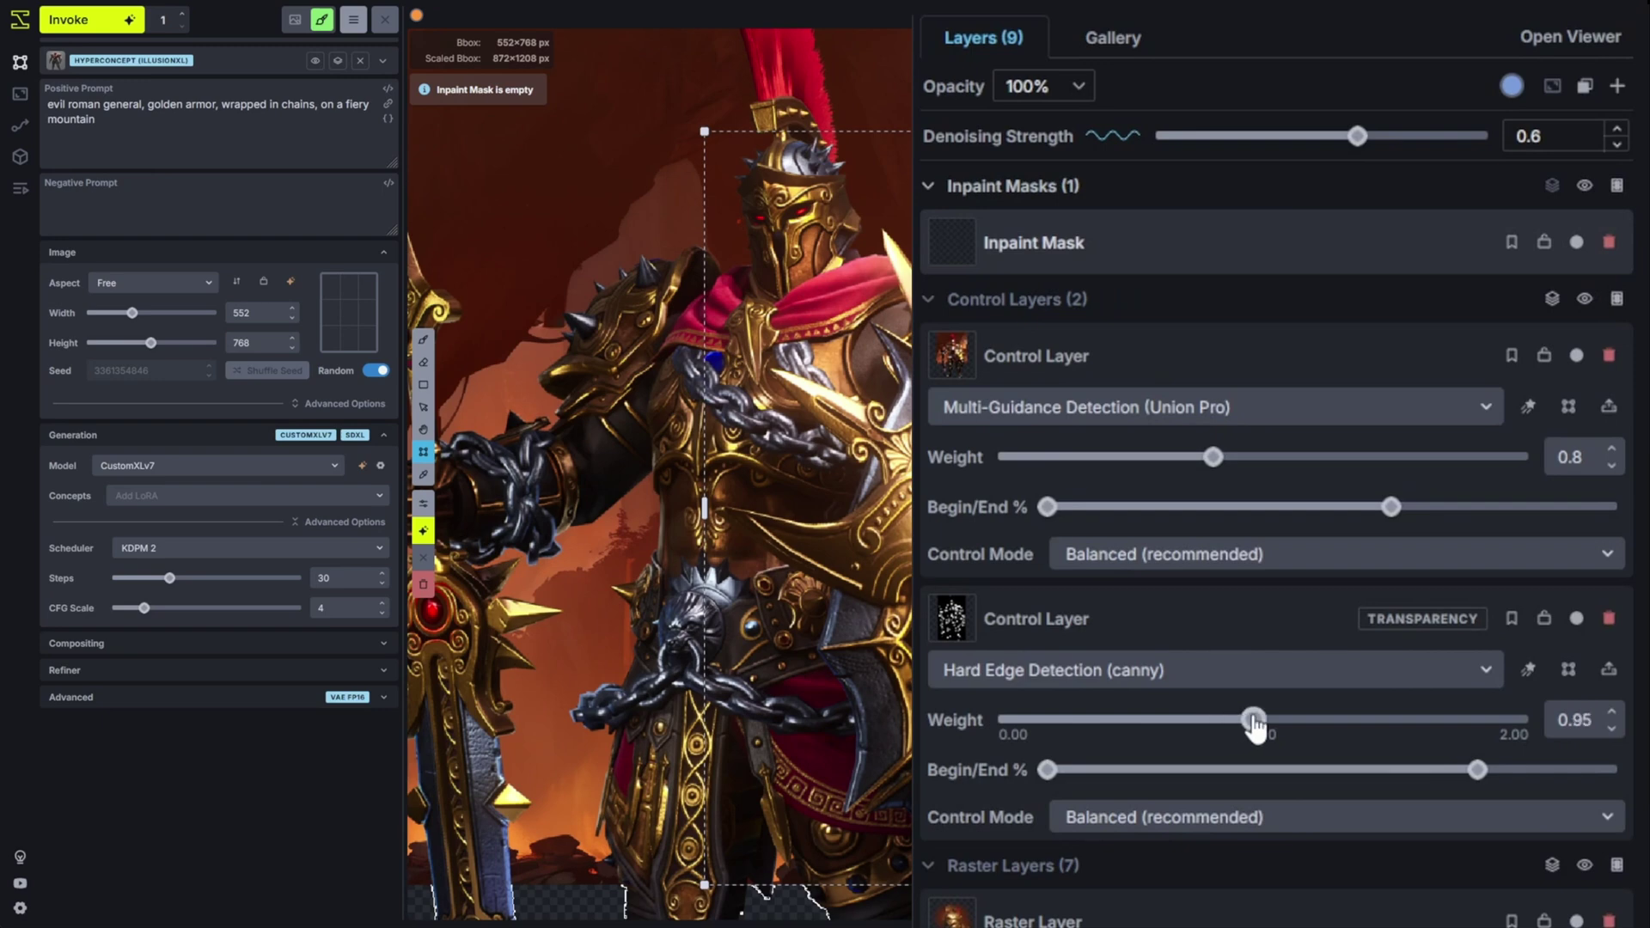
- Paint the inpaint mask over the whole shield and its spikes, and add "shield" to the positive prompt
key(b)
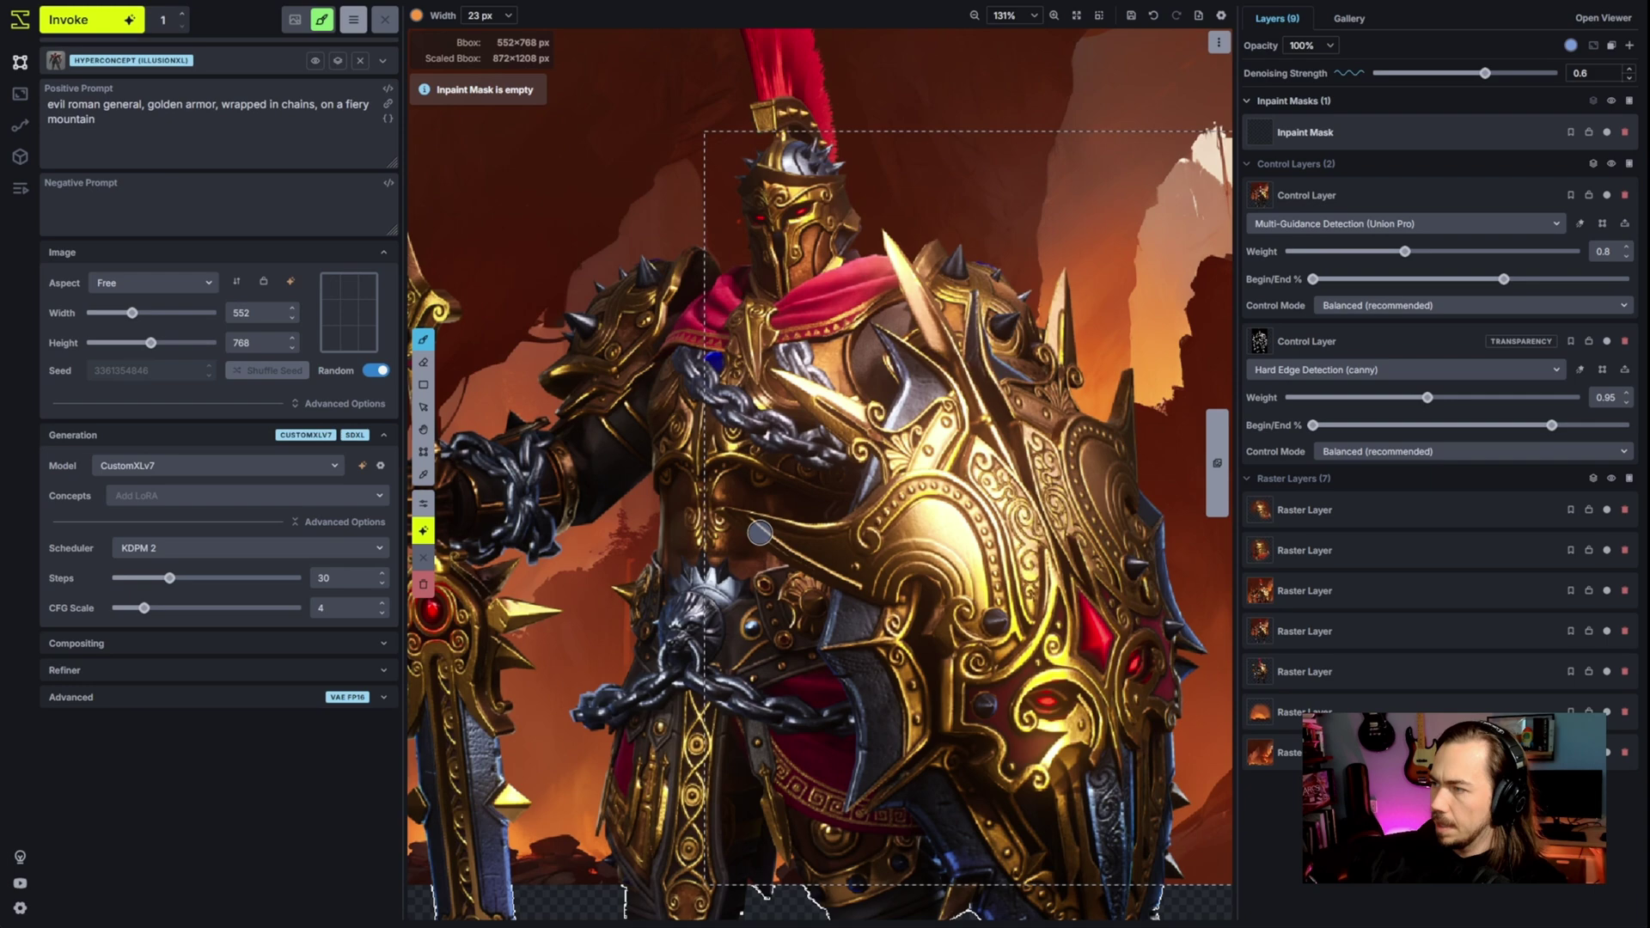
key(bracketright)
key(bracketright)
key(bracketright)
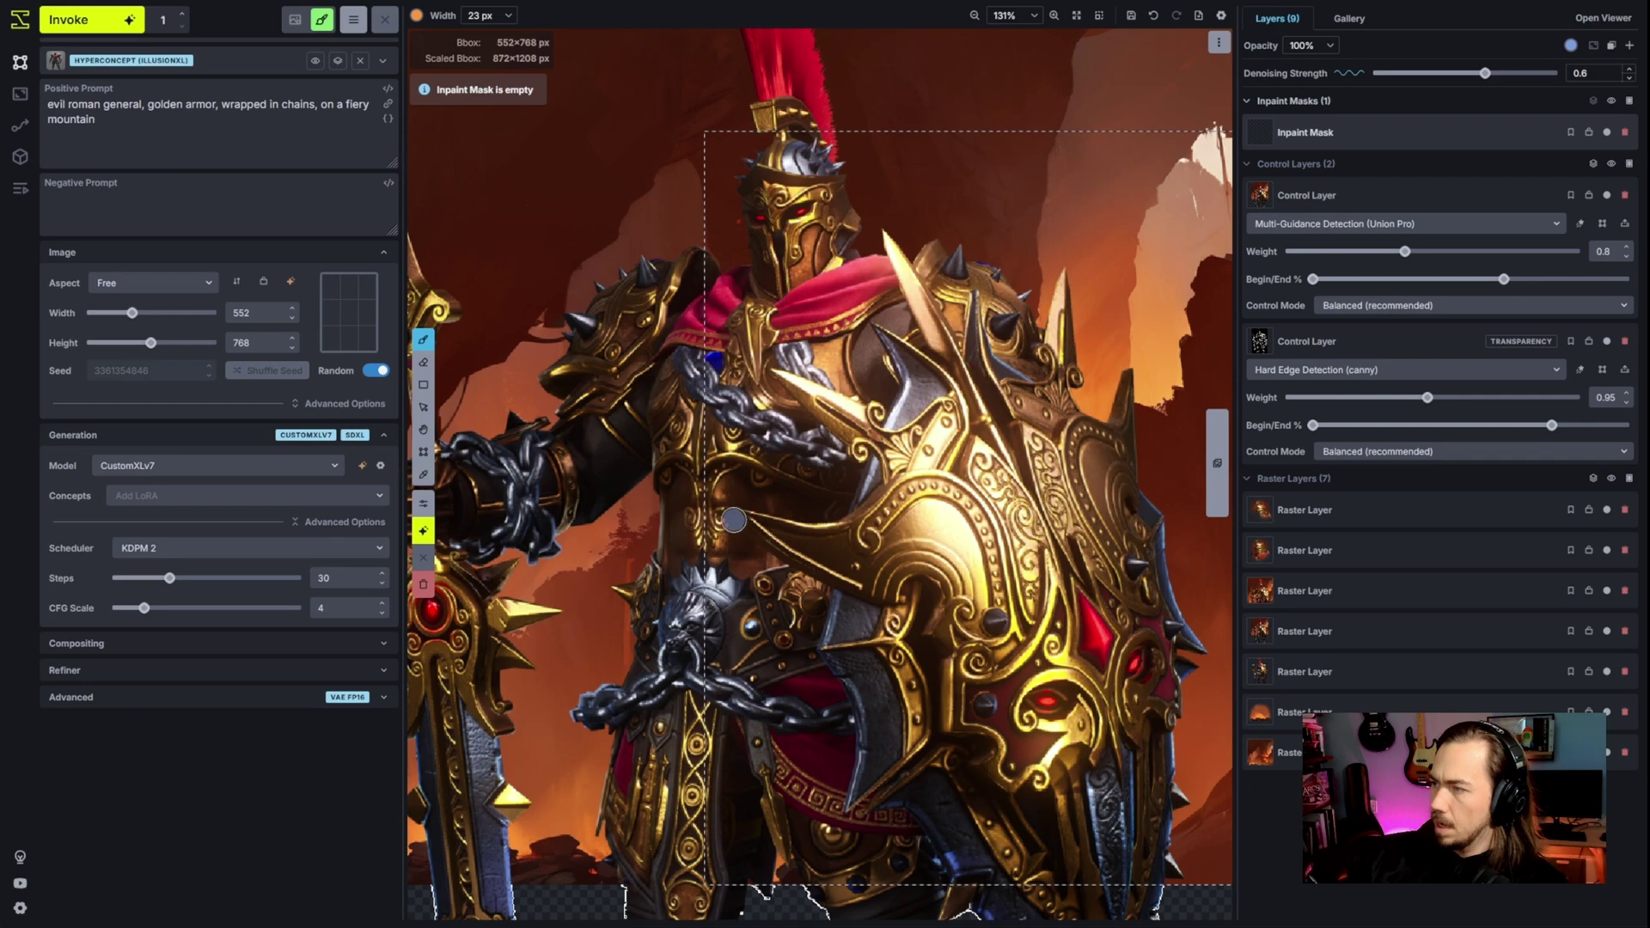
mouse_move(738, 520)
mouse_down()
mouse_move(820, 552)
mouse_move(864, 662)
mouse_move(896, 458)
mouse_move(859, 404)
mouse_move(920, 361)
mouse_move(1014, 344)
mouse_up()
key(bracketright)
key(bracketright)
key(bracketright)
key(bracketright)
key(bracketright)
scroll(1014, 343, down, 5)
scroll(1065, 602, up, 3)
key(bracketleft)
key(bracketleft)
key(bracketleft)
key(bracketleft)
key(bracketleft)
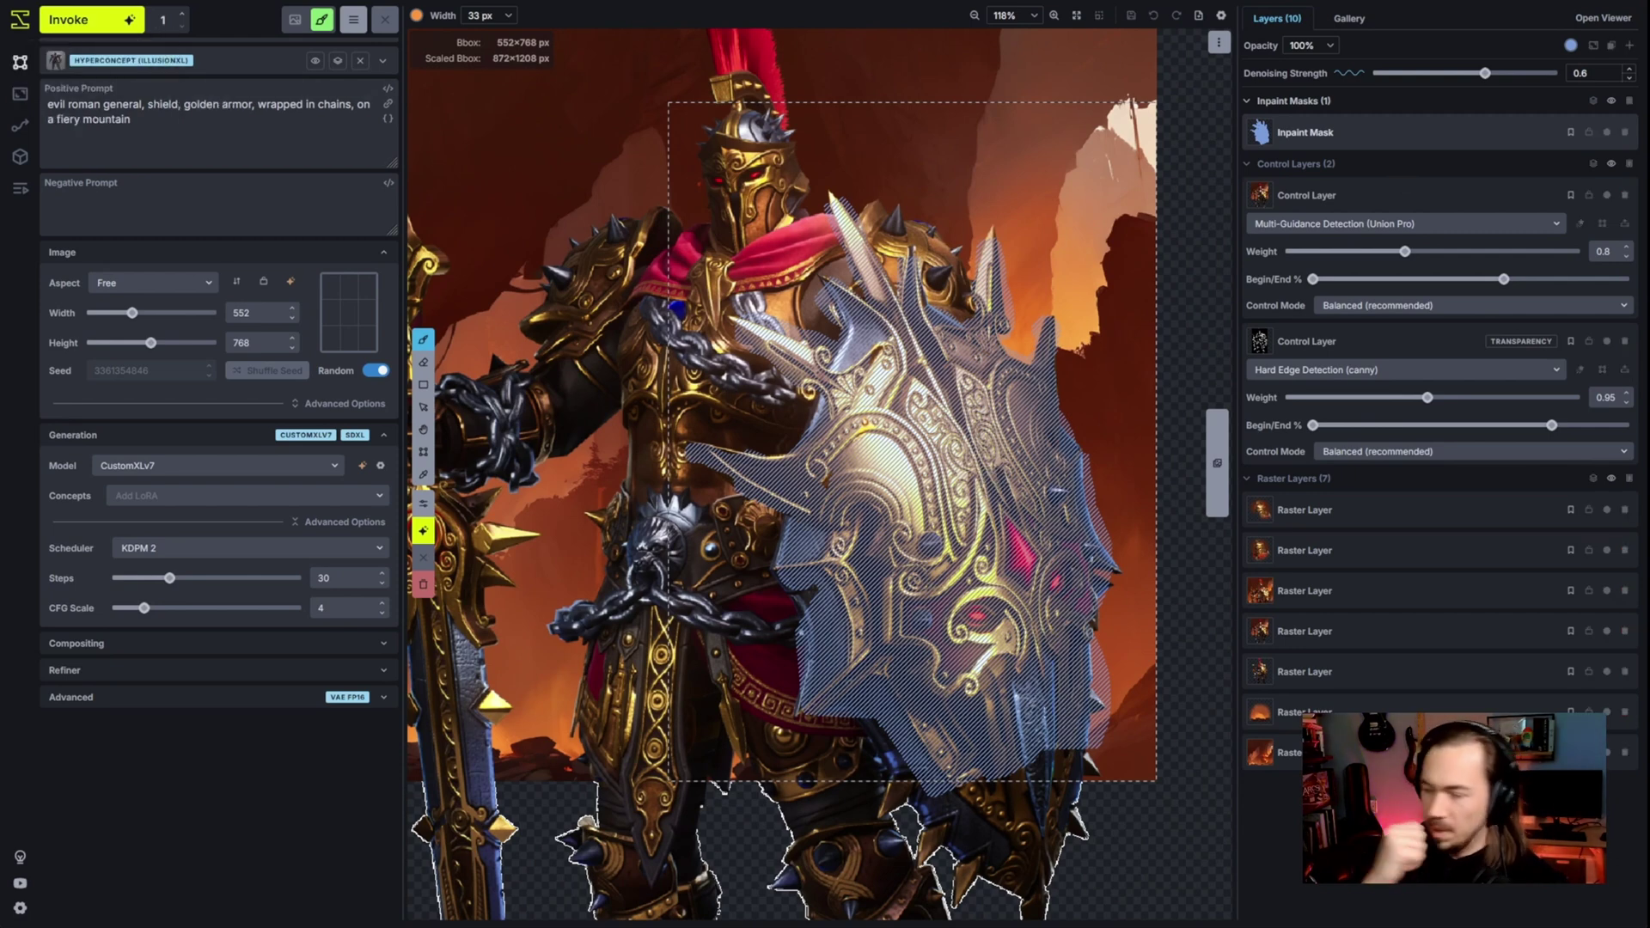
- Regenerate the masked shield at 0.6 denoising strength and accept the result
key(ctrl+Return)
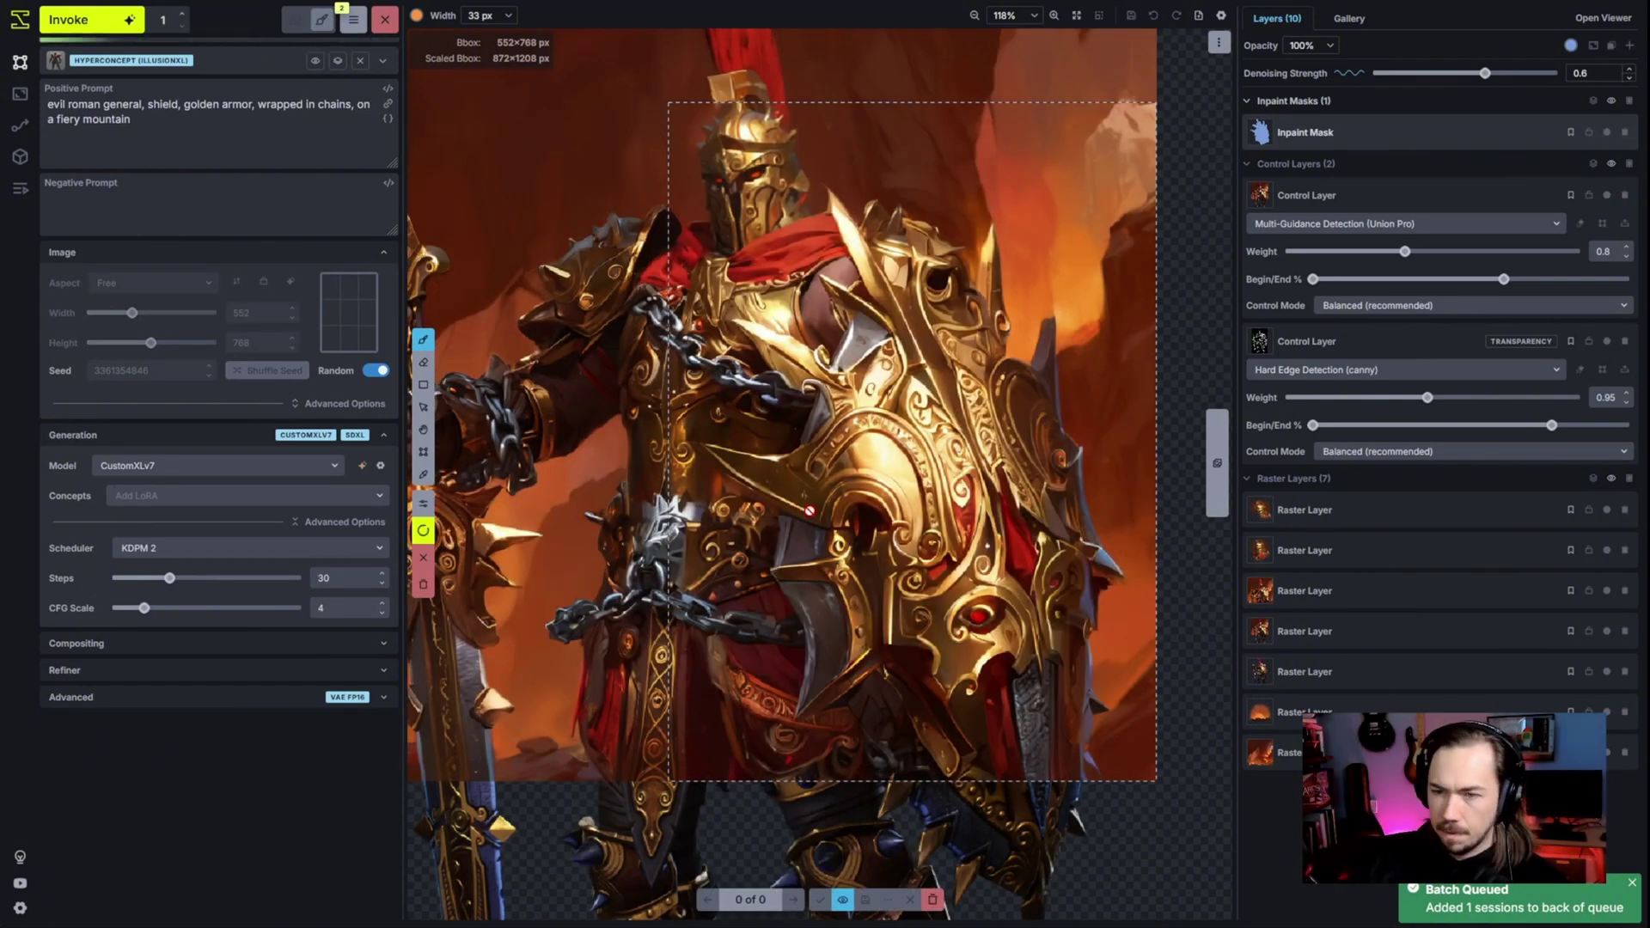
click(842, 902)
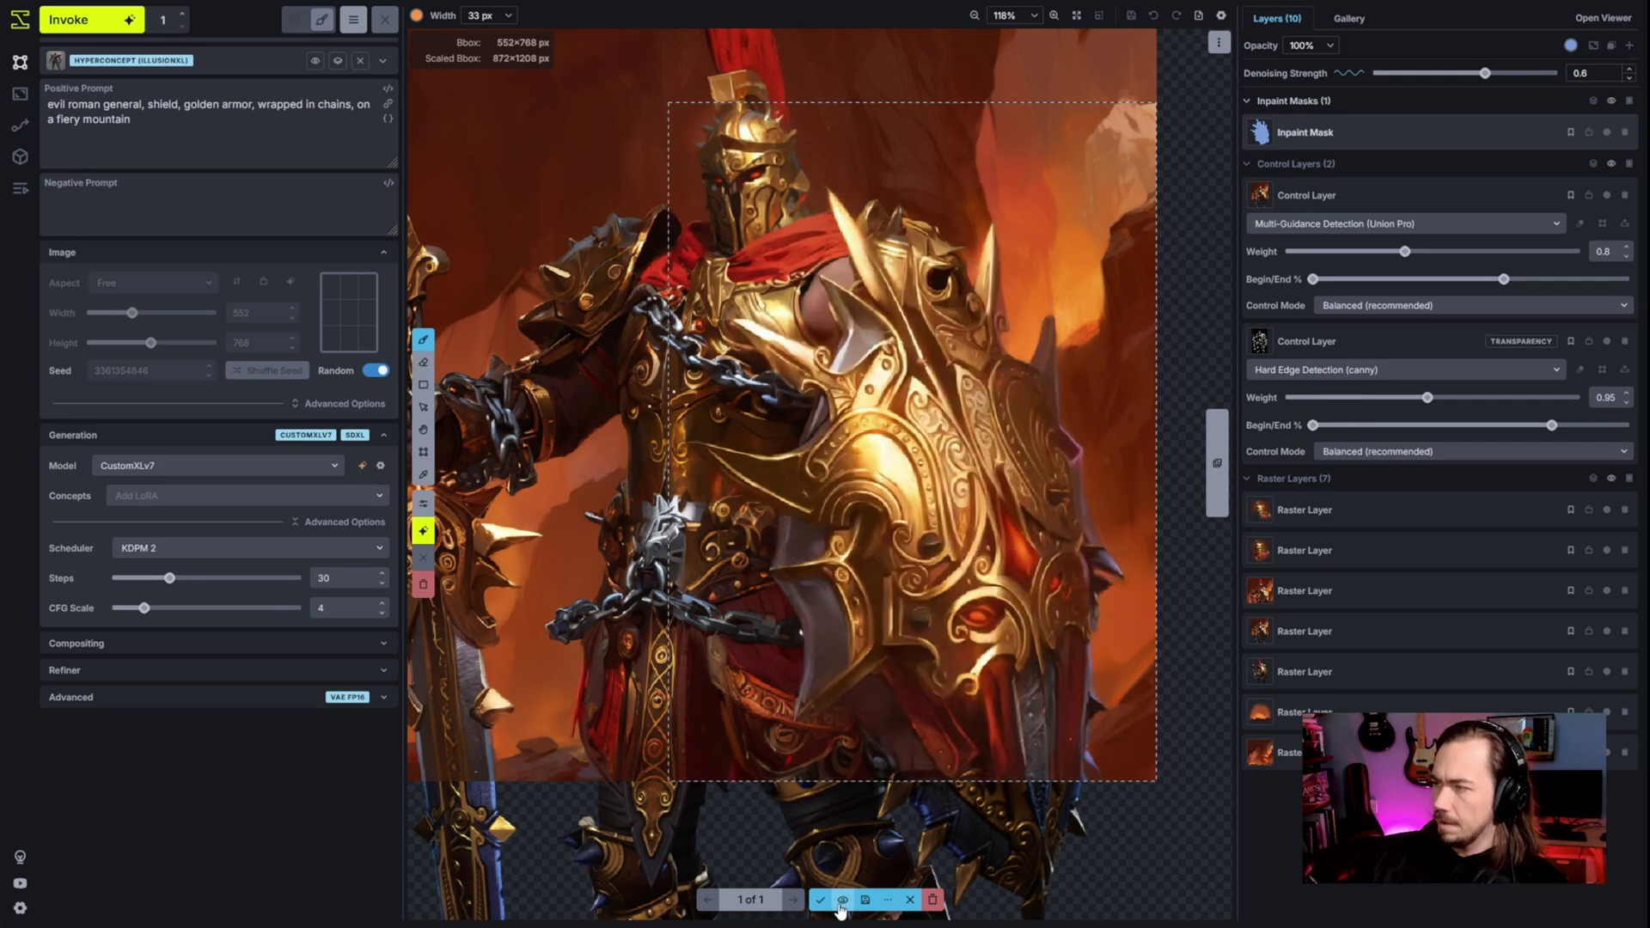
click(820, 900)
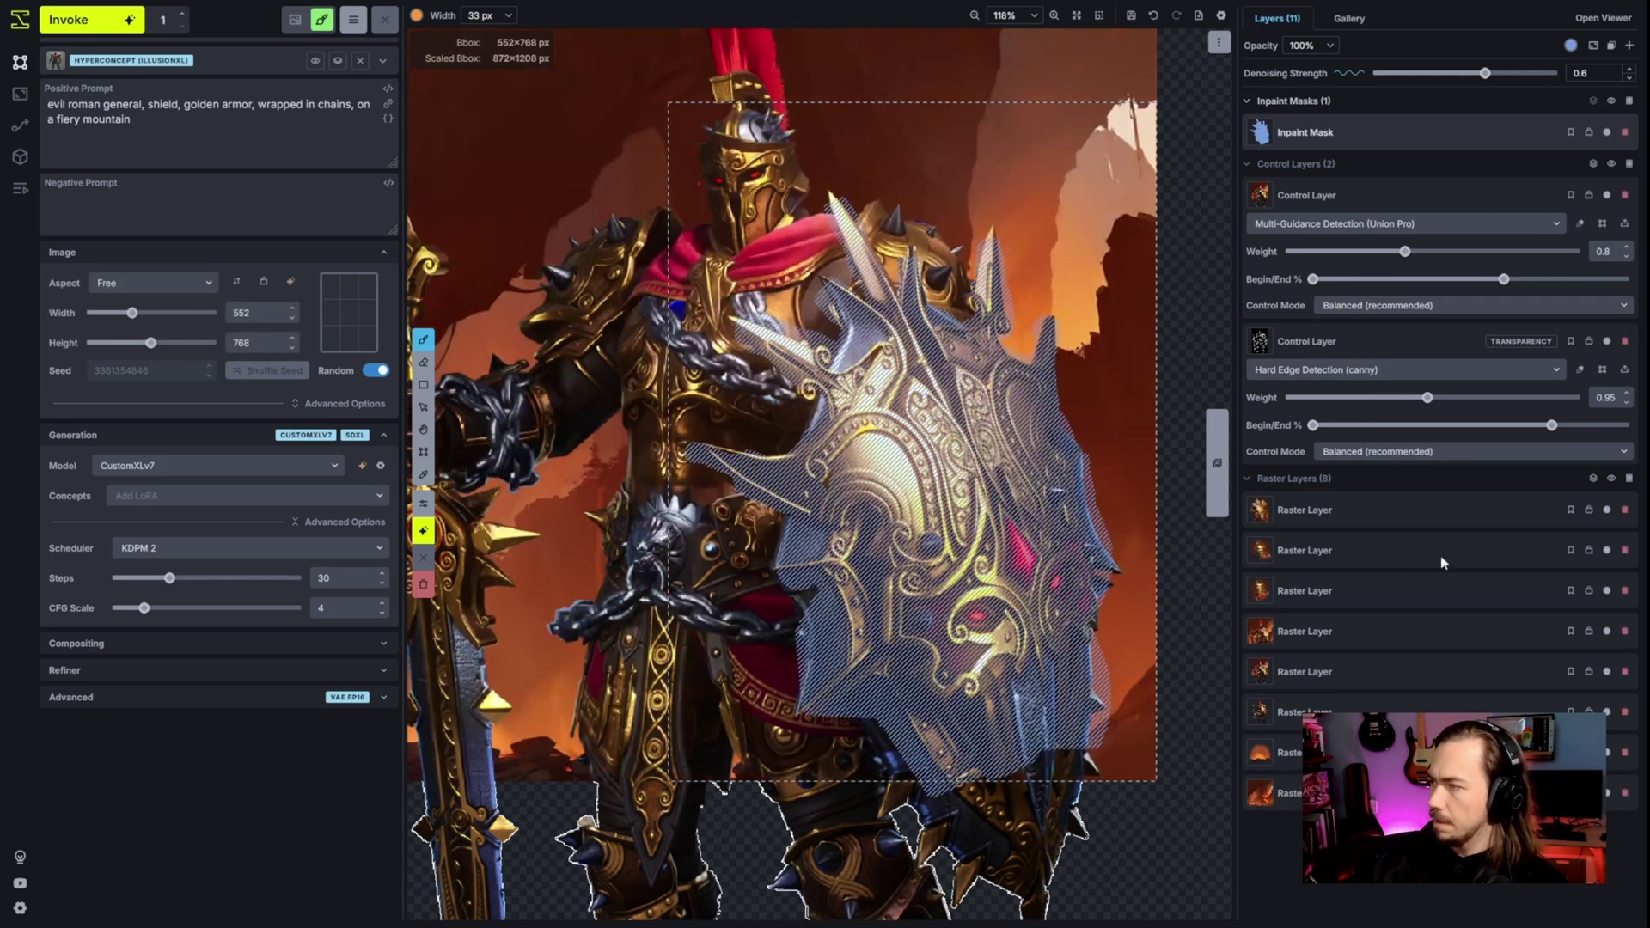
- Hide the control layers and inpaint mask, and erase the lower part of the newest raster layer with an 80 px eraser
click(1611, 164)
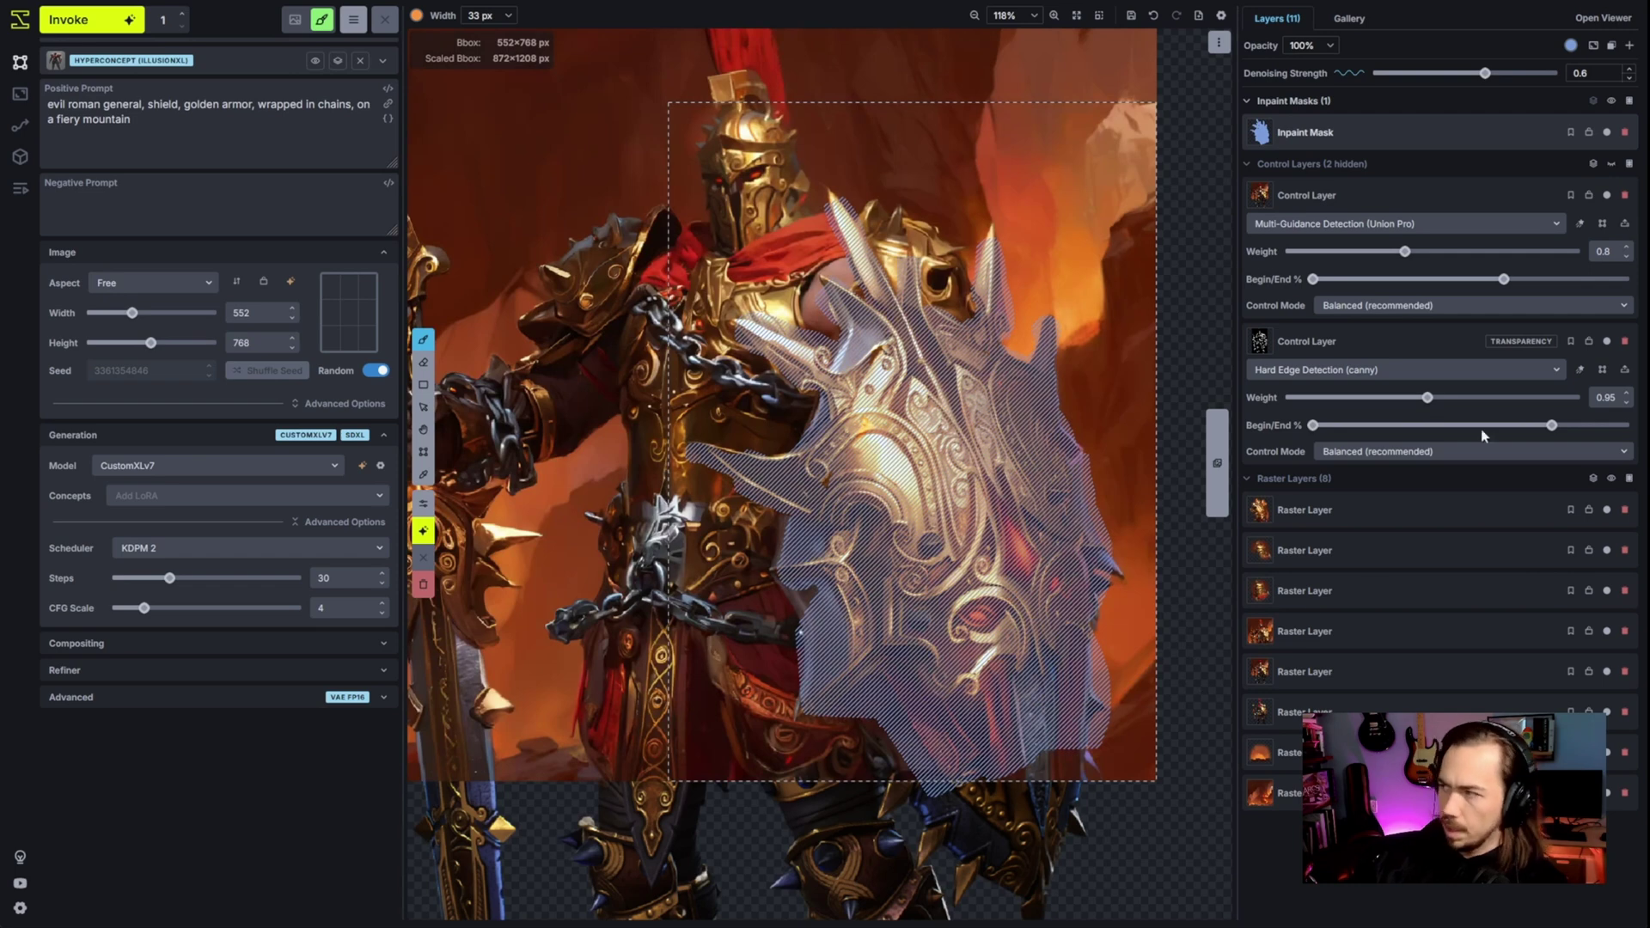
click(1612, 101)
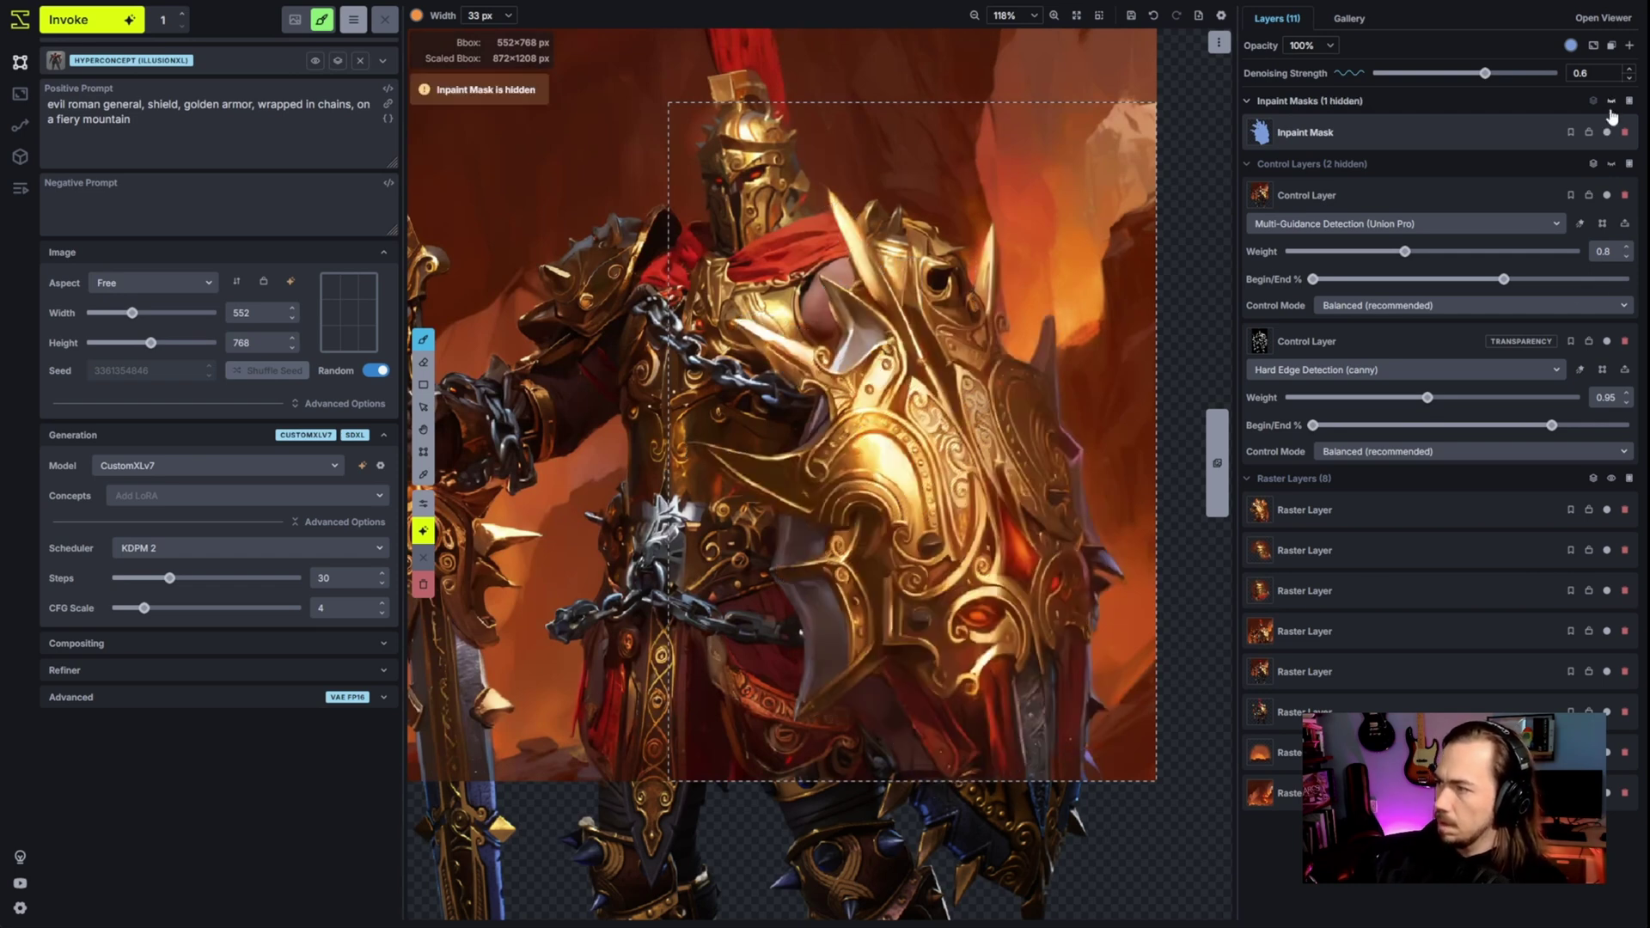
click(1352, 505)
key(e)
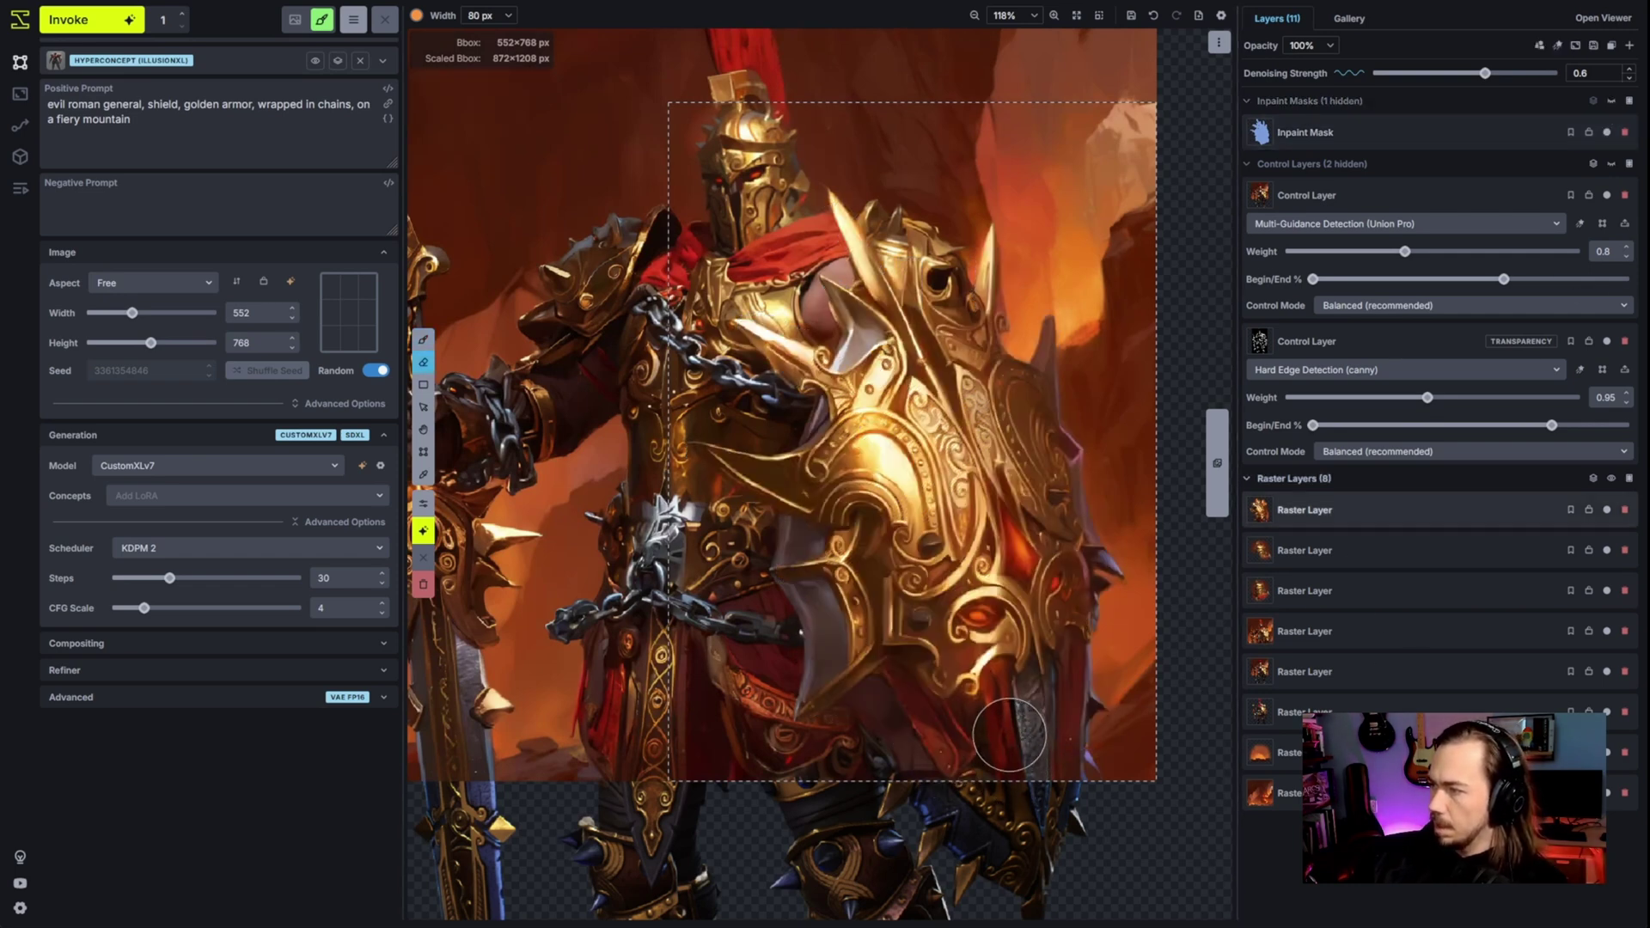
mouse_move(1009, 734)
mouse_down()
mouse_move(1008, 685)
mouse_move(1070, 683)
mouse_move(1078, 662)
mouse_move(1067, 792)
mouse_move(979, 766)
mouse_move(975, 716)
mouse_move(967, 765)
mouse_move(884, 689)
mouse_move(852, 702)
mouse_move(881, 672)
mouse_move(920, 684)
mouse_move(802, 569)
mouse_move(877, 651)
mouse_up()
- Erase unwanted areas around the shield's lower tip and rear edge on the newest raster layer, using a 21 to 27 px eraser
key([)
key([)
key([)
key([)
key([)
key([)
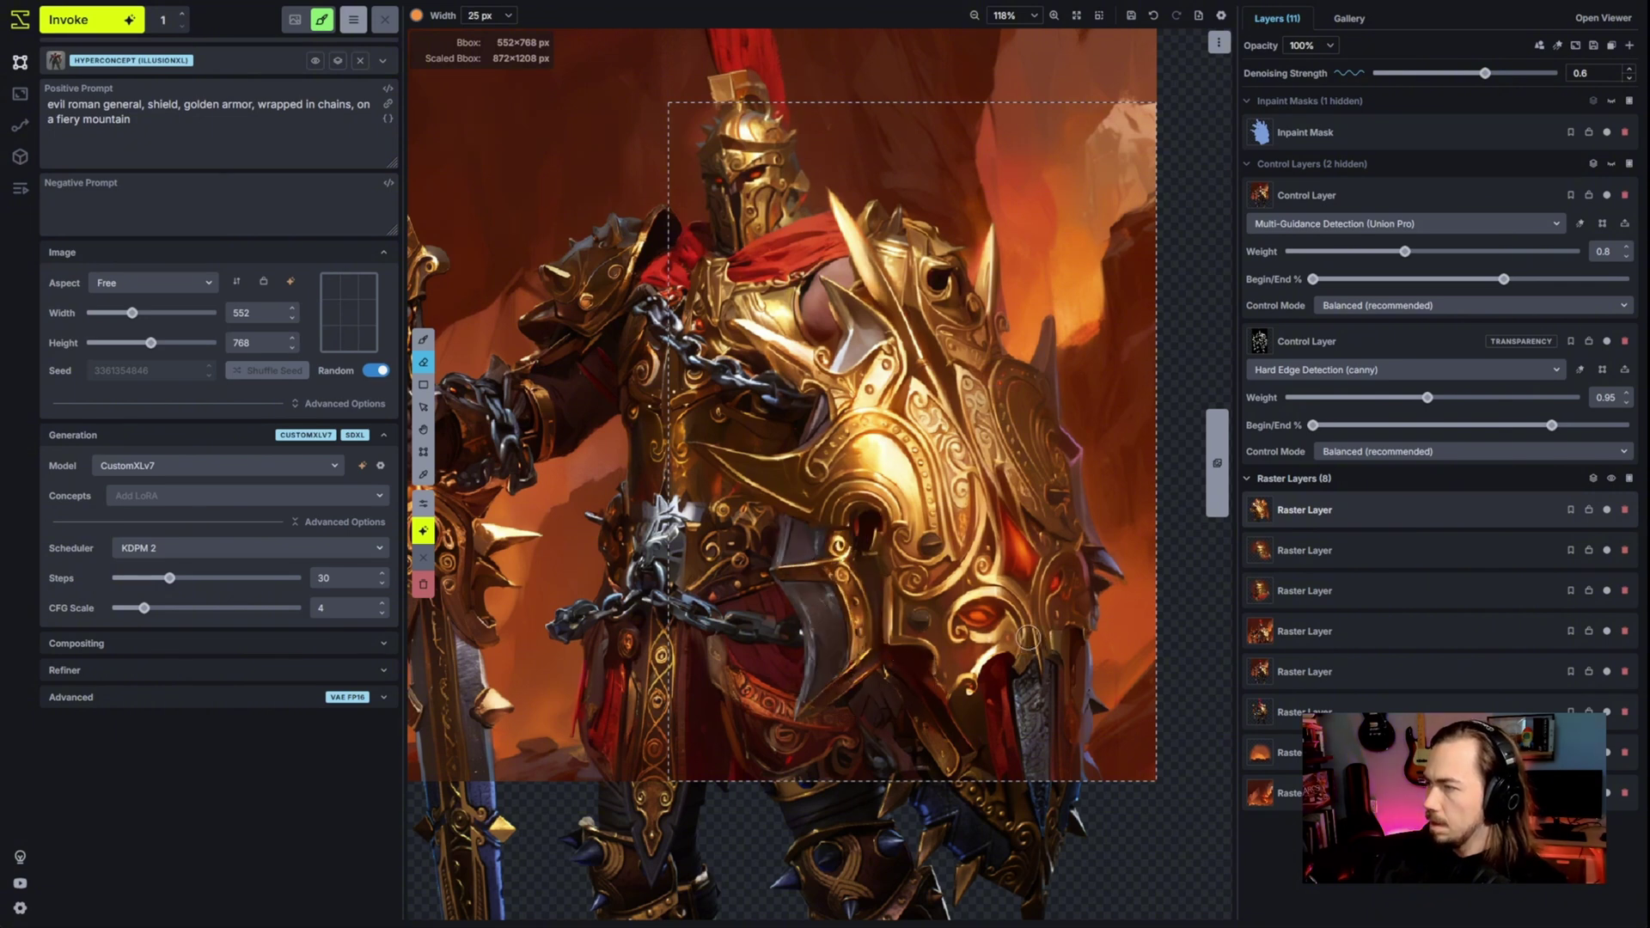
key(])
key(])
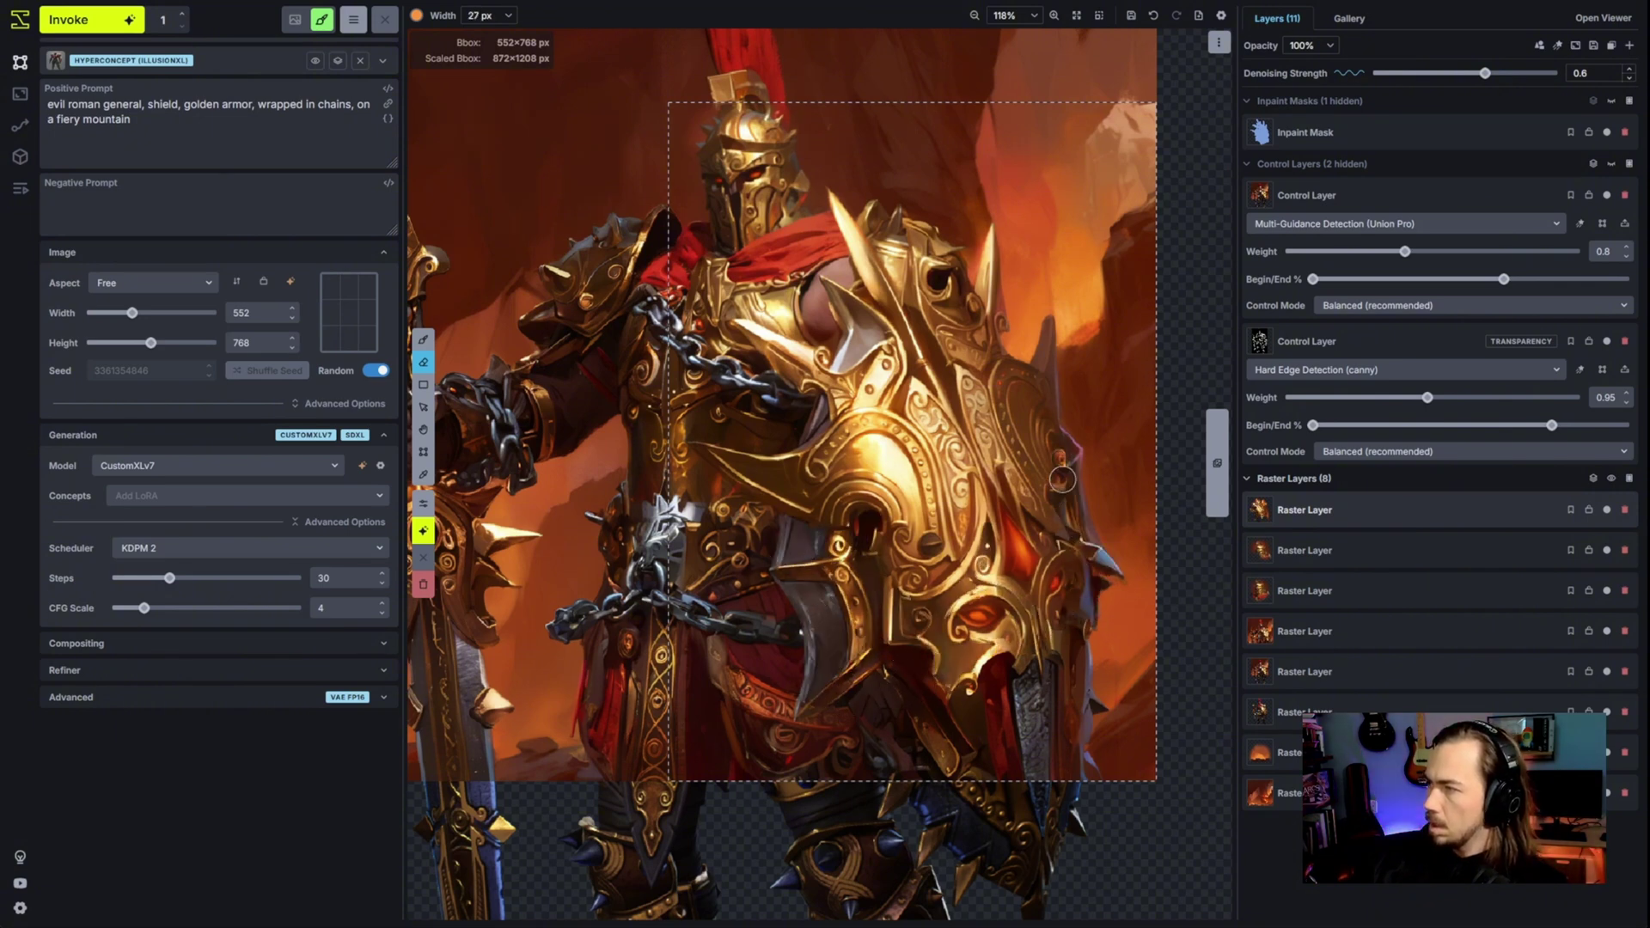
scroll(989, 430, down, 1)
key([)
key([)
key([)
key([)
key([)
key([)
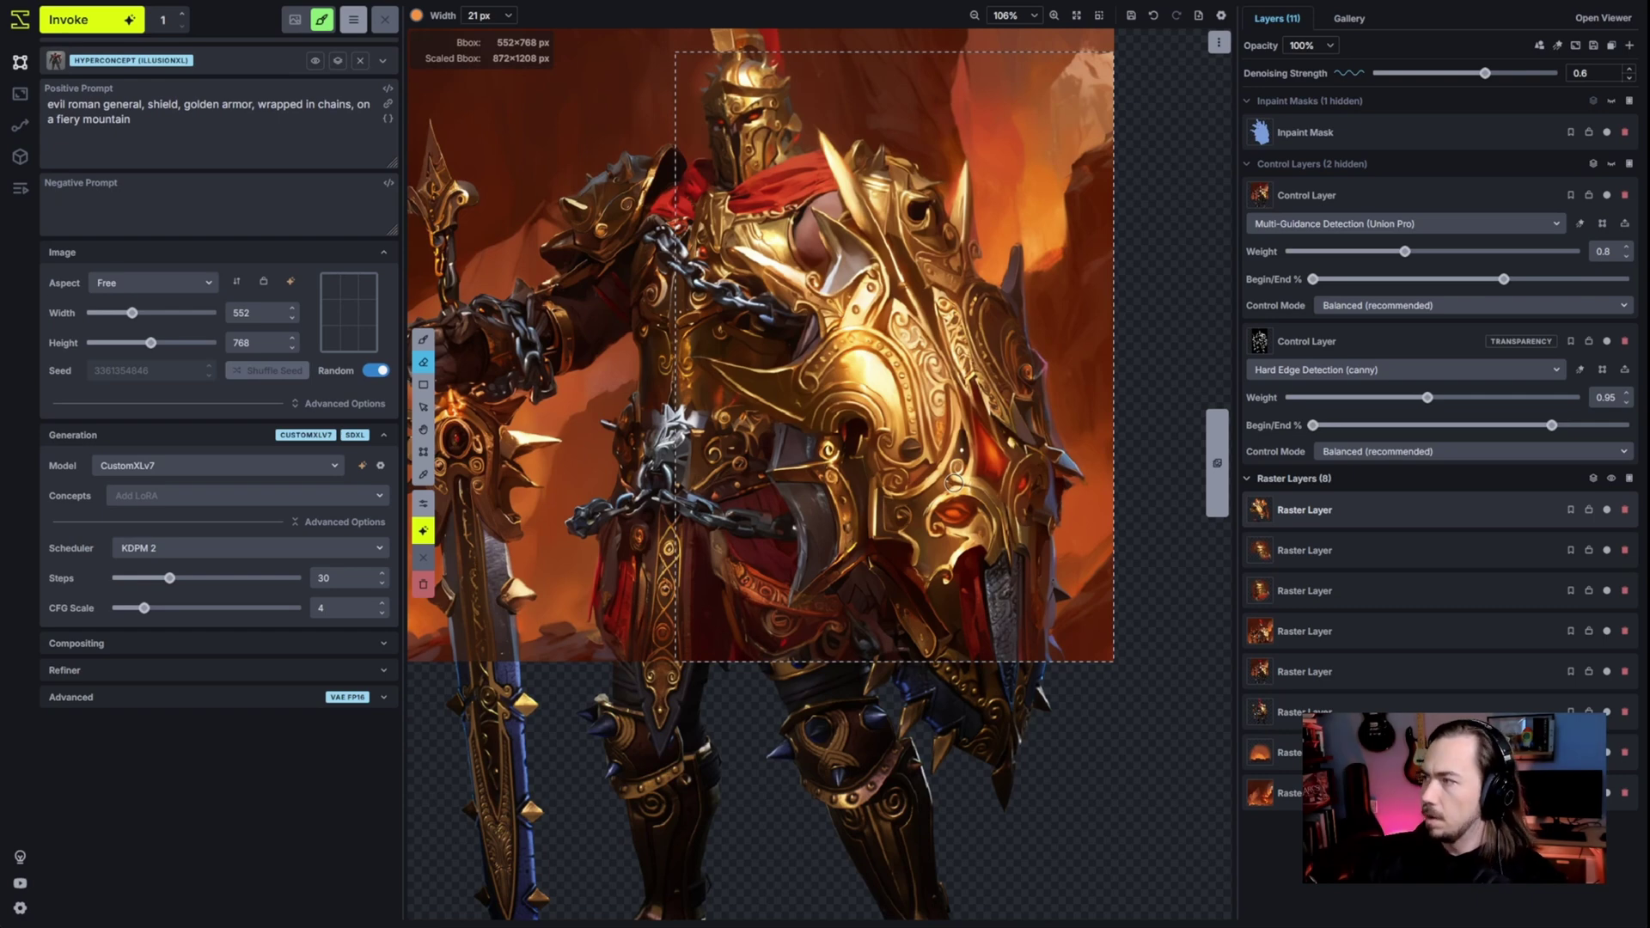
- Set the Union Pro control weight to 0.3, the denoising strength to 0.4 and the canny control weight to 0.9
drag(1405, 251, 1365, 255)
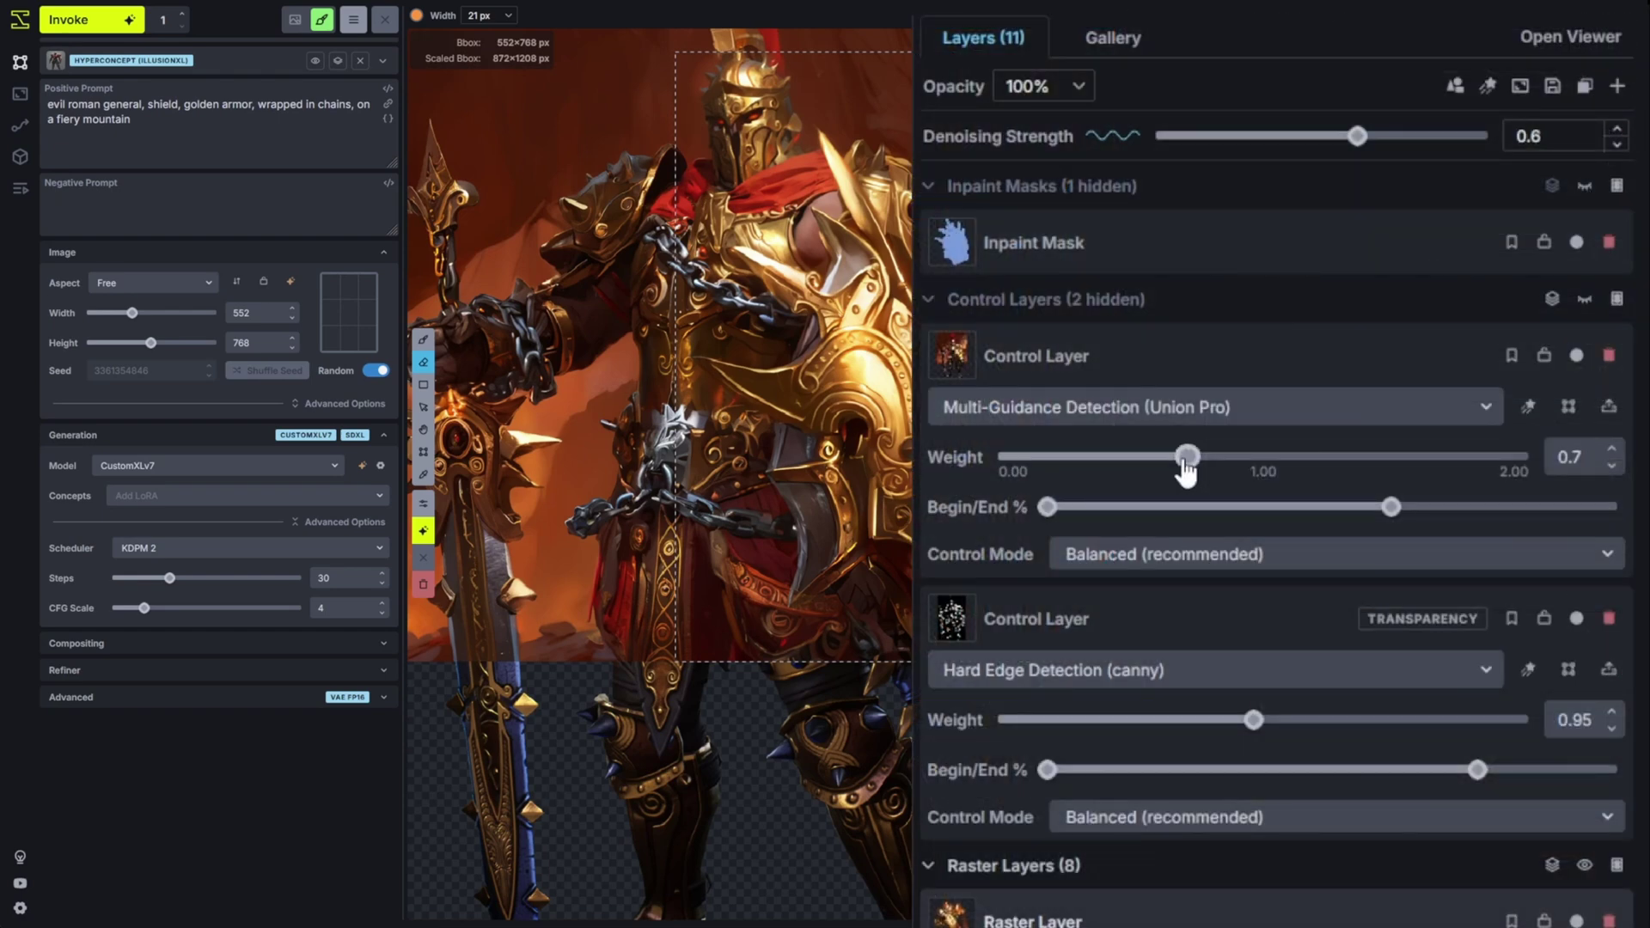
drag(1140, 463, 1081, 459)
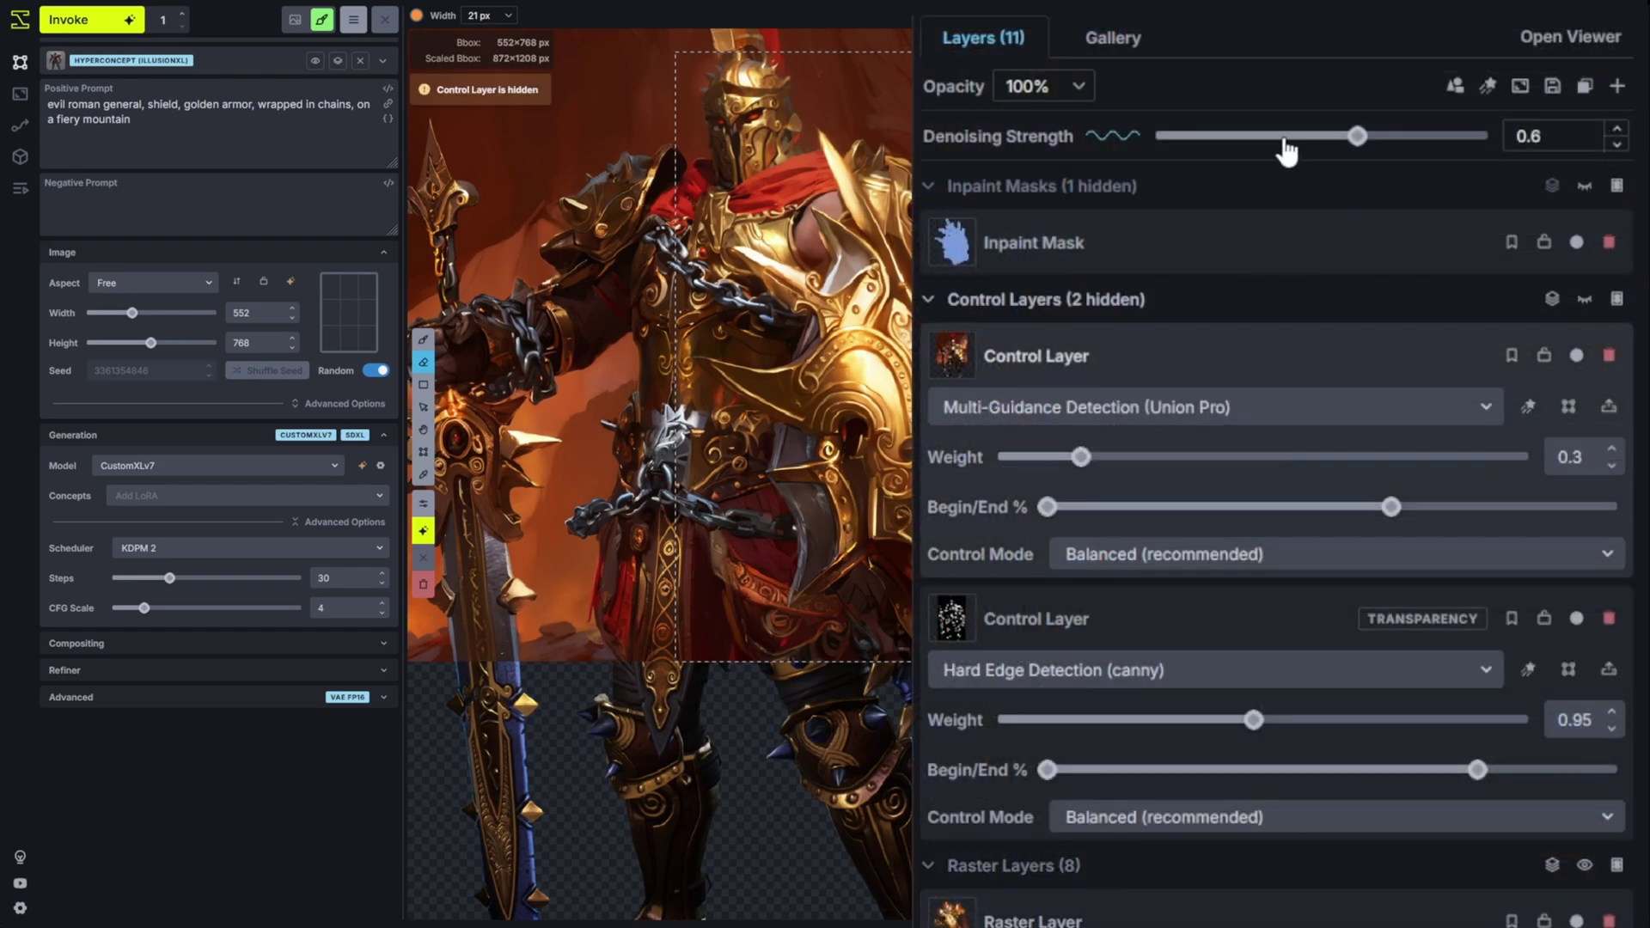
click(1287, 137)
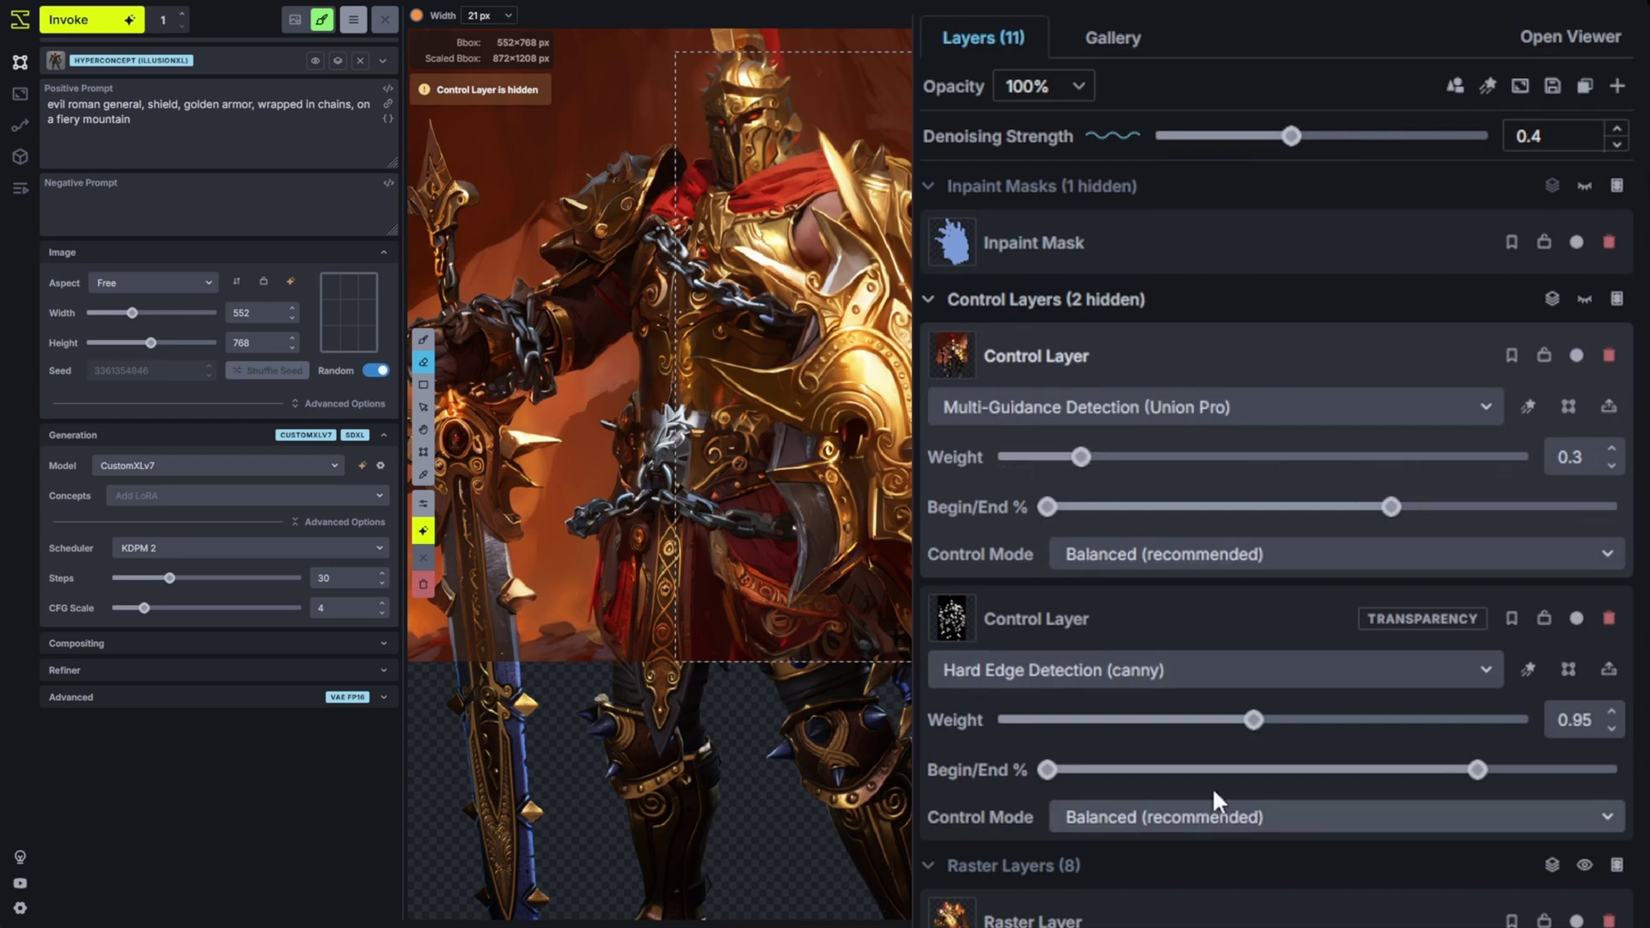
drag(1253, 721, 1240, 720)
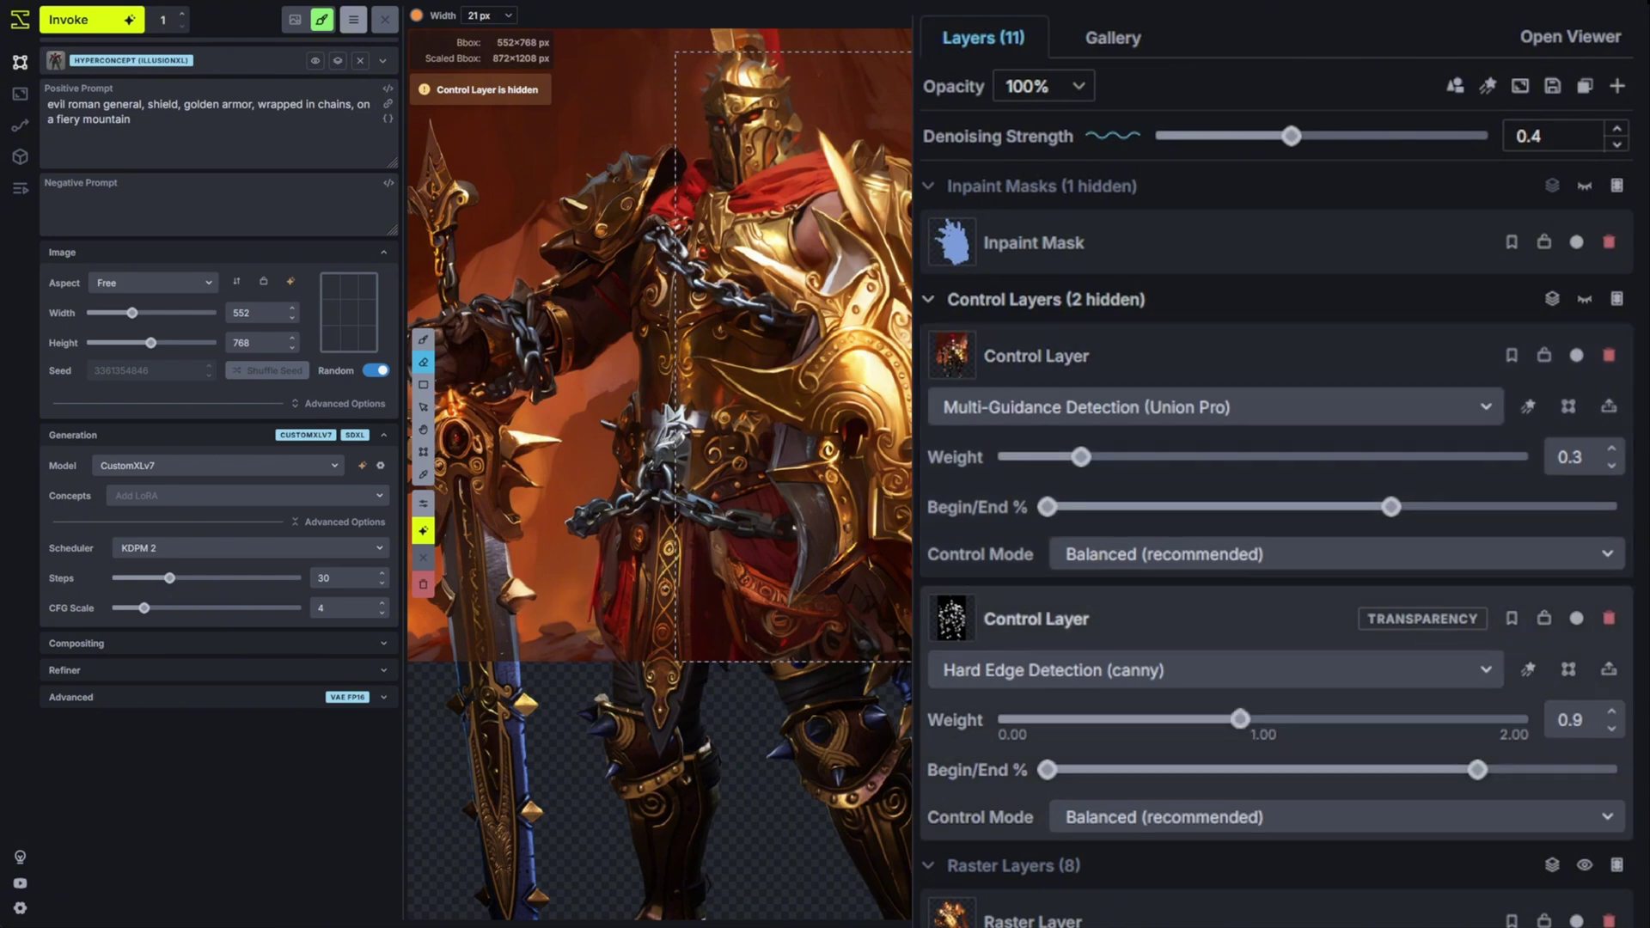
- Select and show the inpaint mask over the shield, and set the denoising strength to 0.25
scroll(907, 453, down, 2)
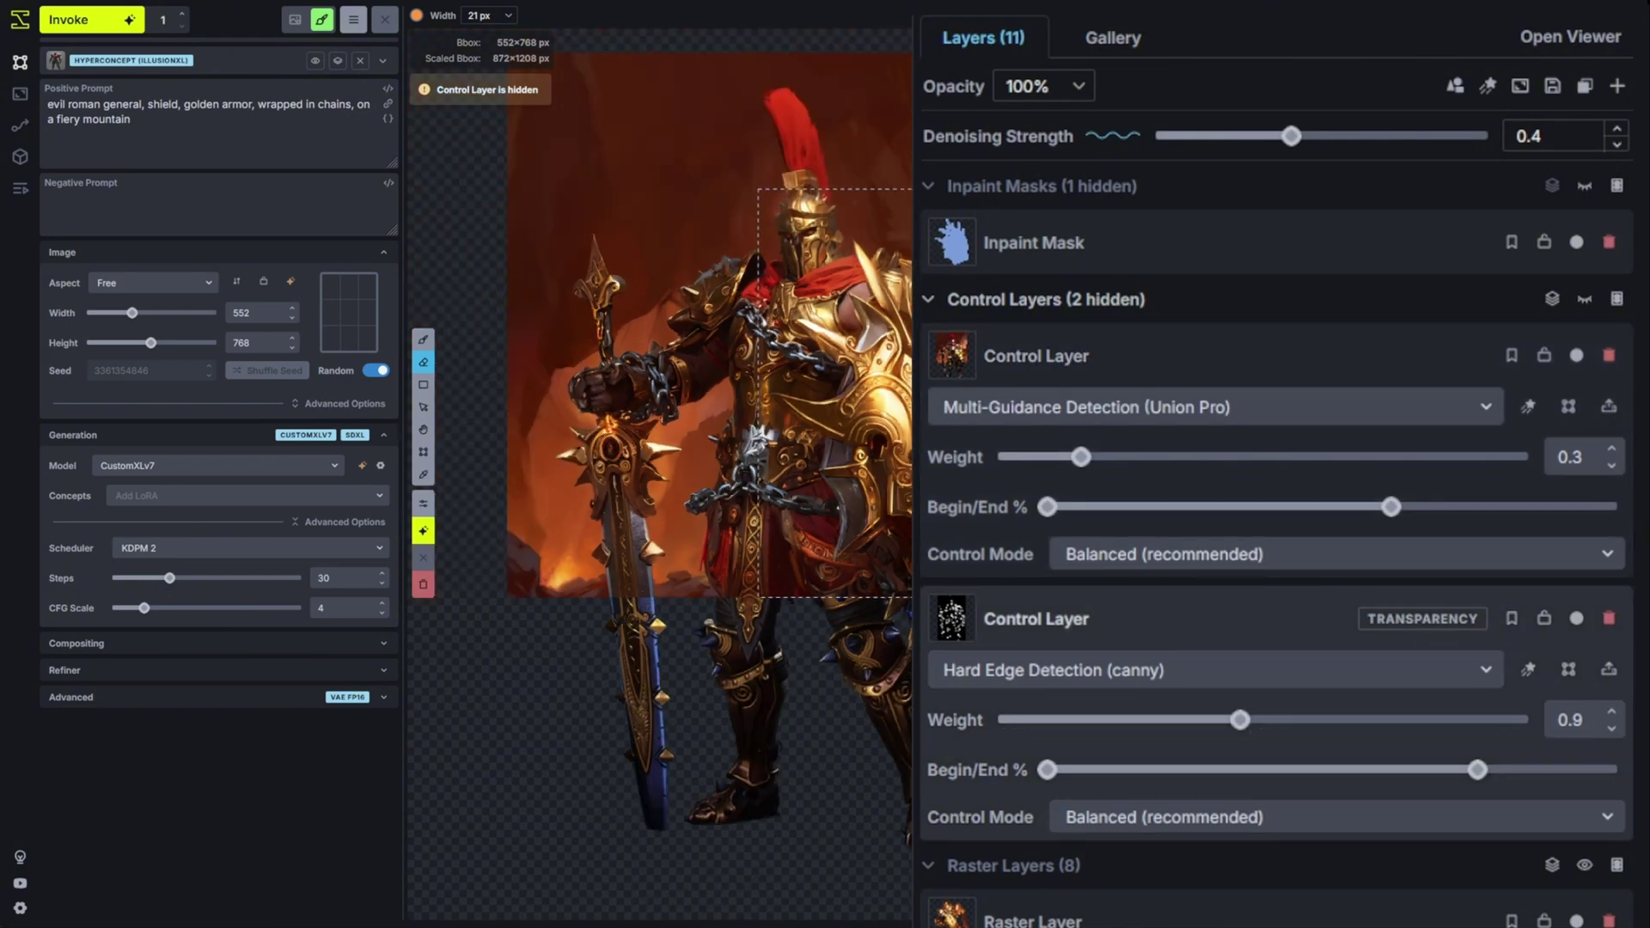
click(1160, 245)
click(1585, 186)
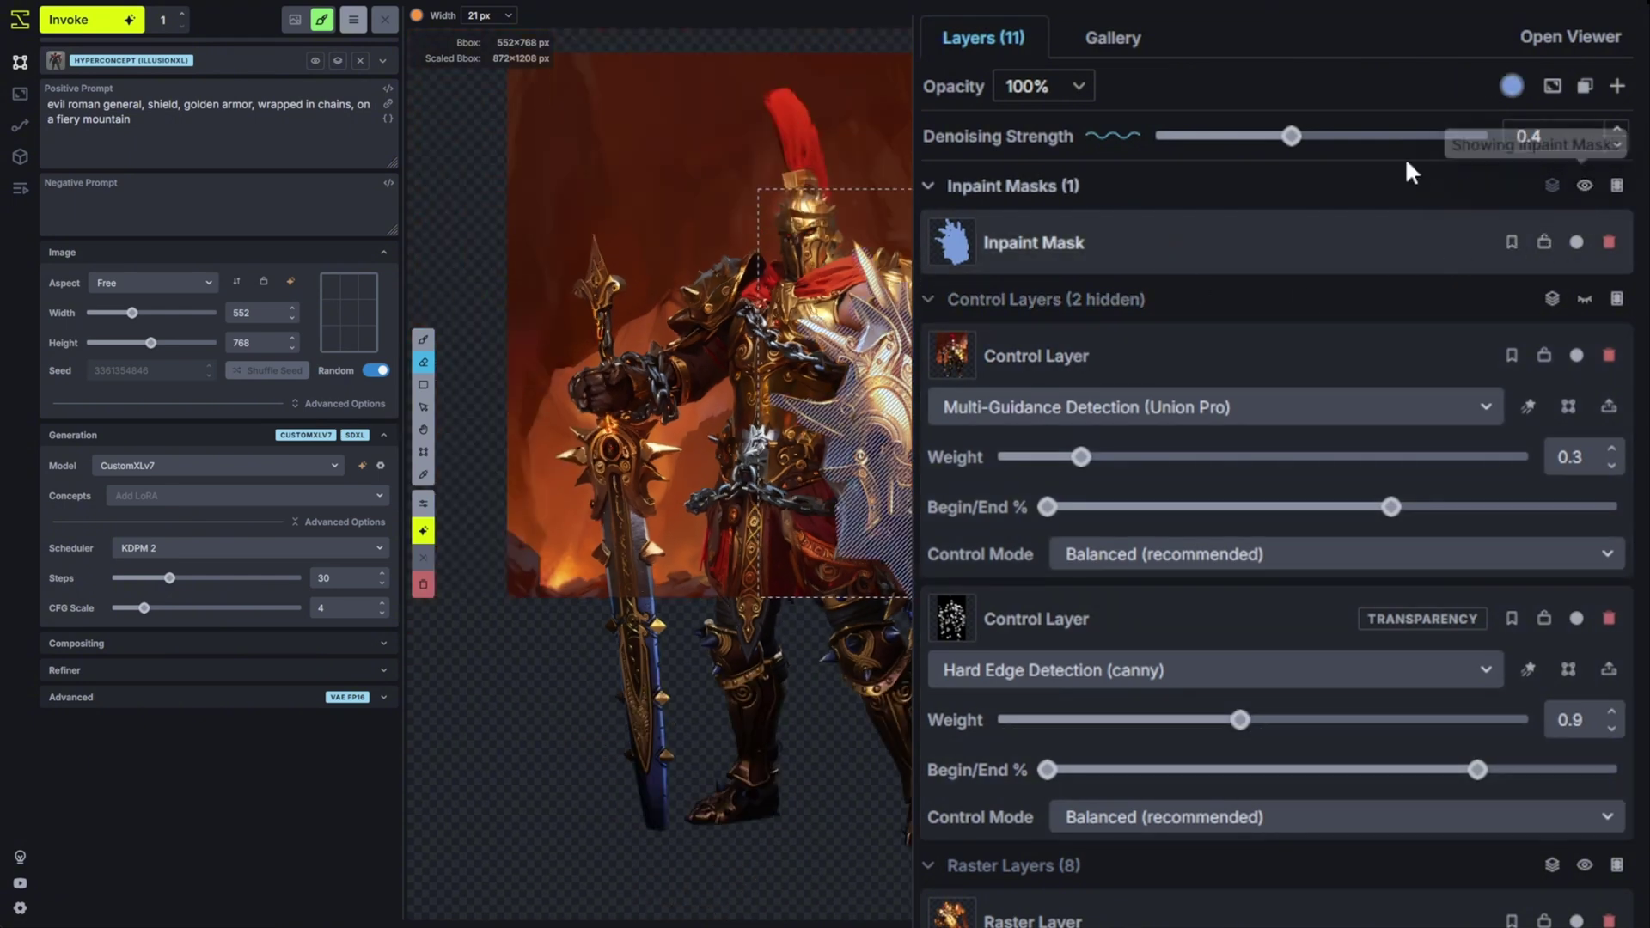
drag(1291, 136, 1243, 137)
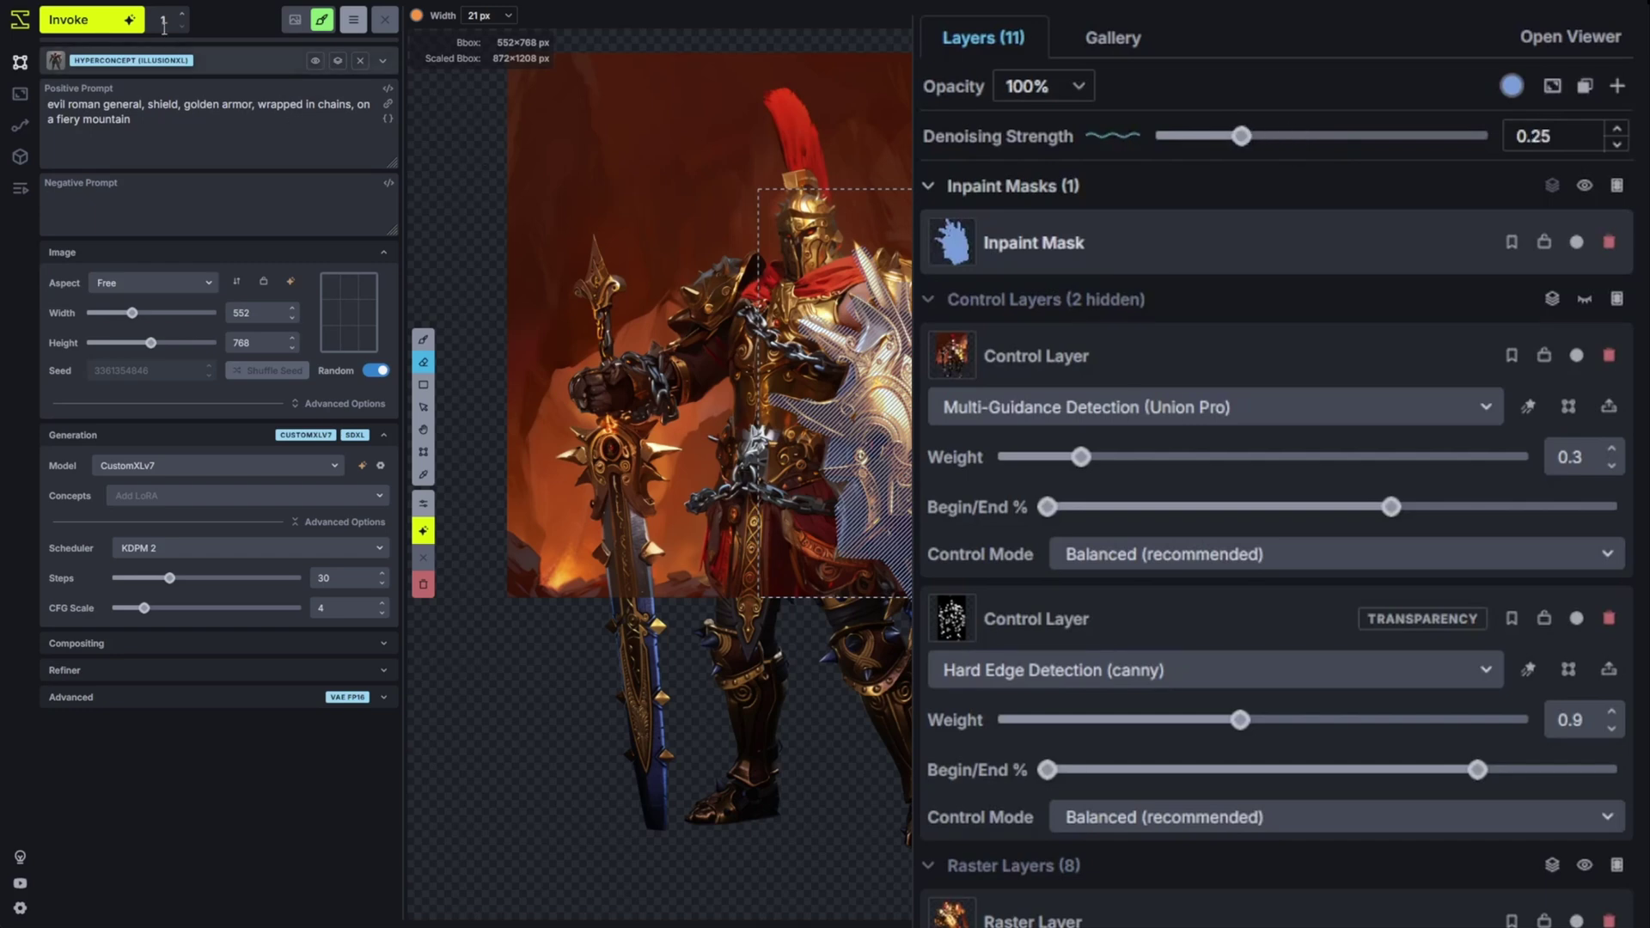
- Regenerate the masked shield, compare the result with the previous version up close, and discard it
key(ctrl+Return)
scroll(898, 418, up, 3)
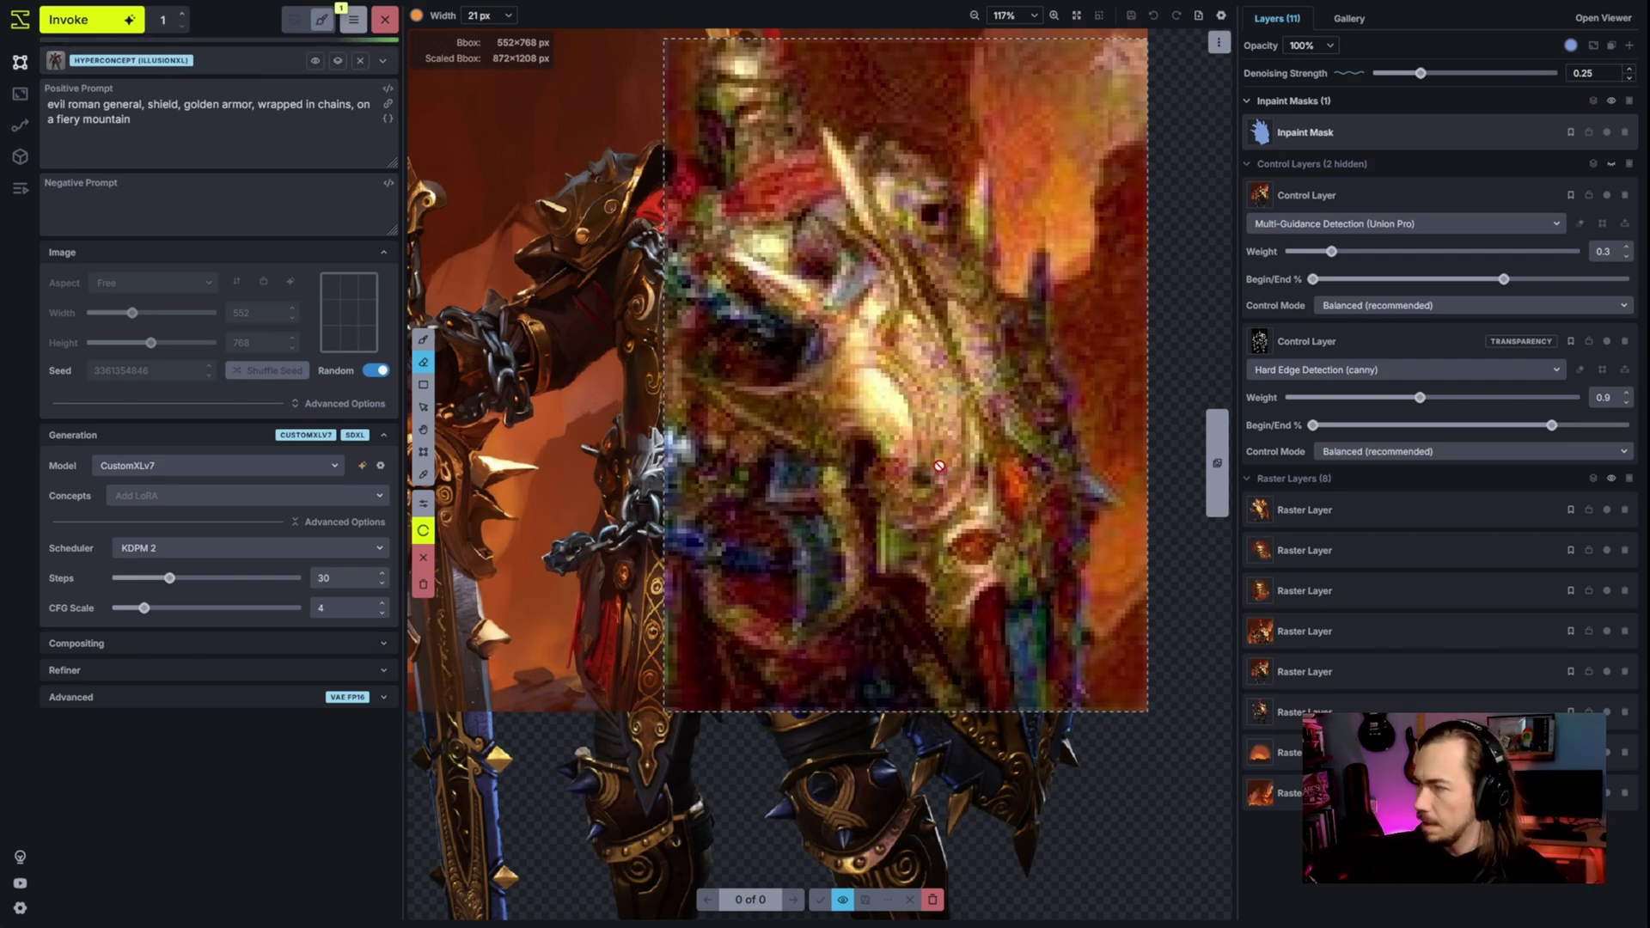
click(845, 900)
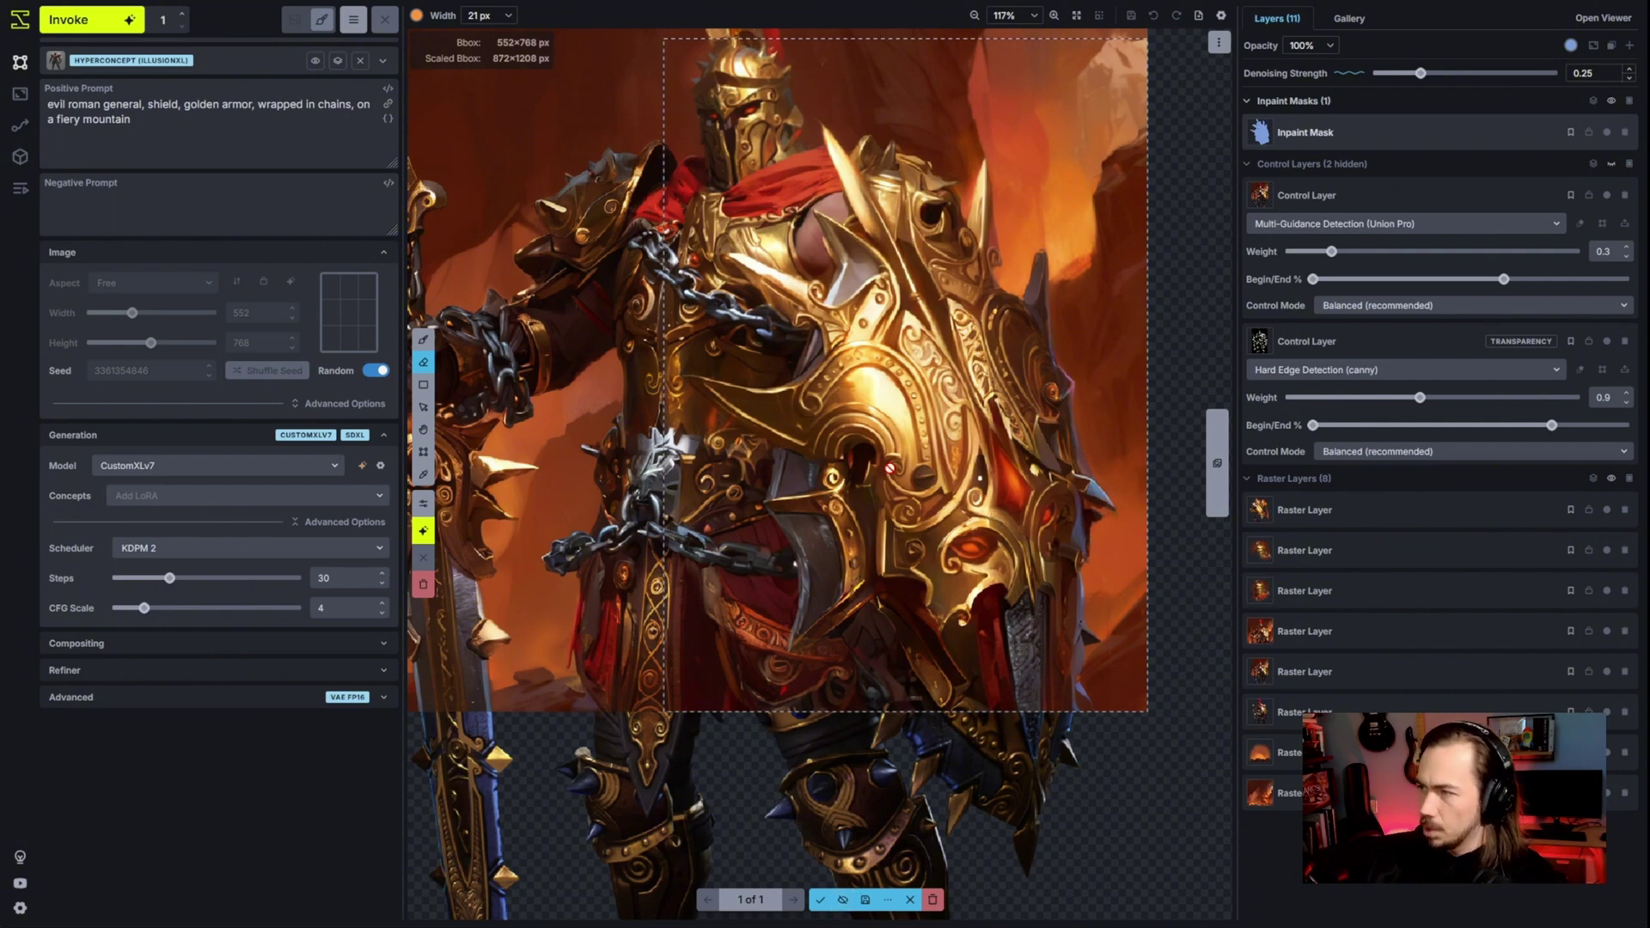
click(843, 900)
click(844, 900)
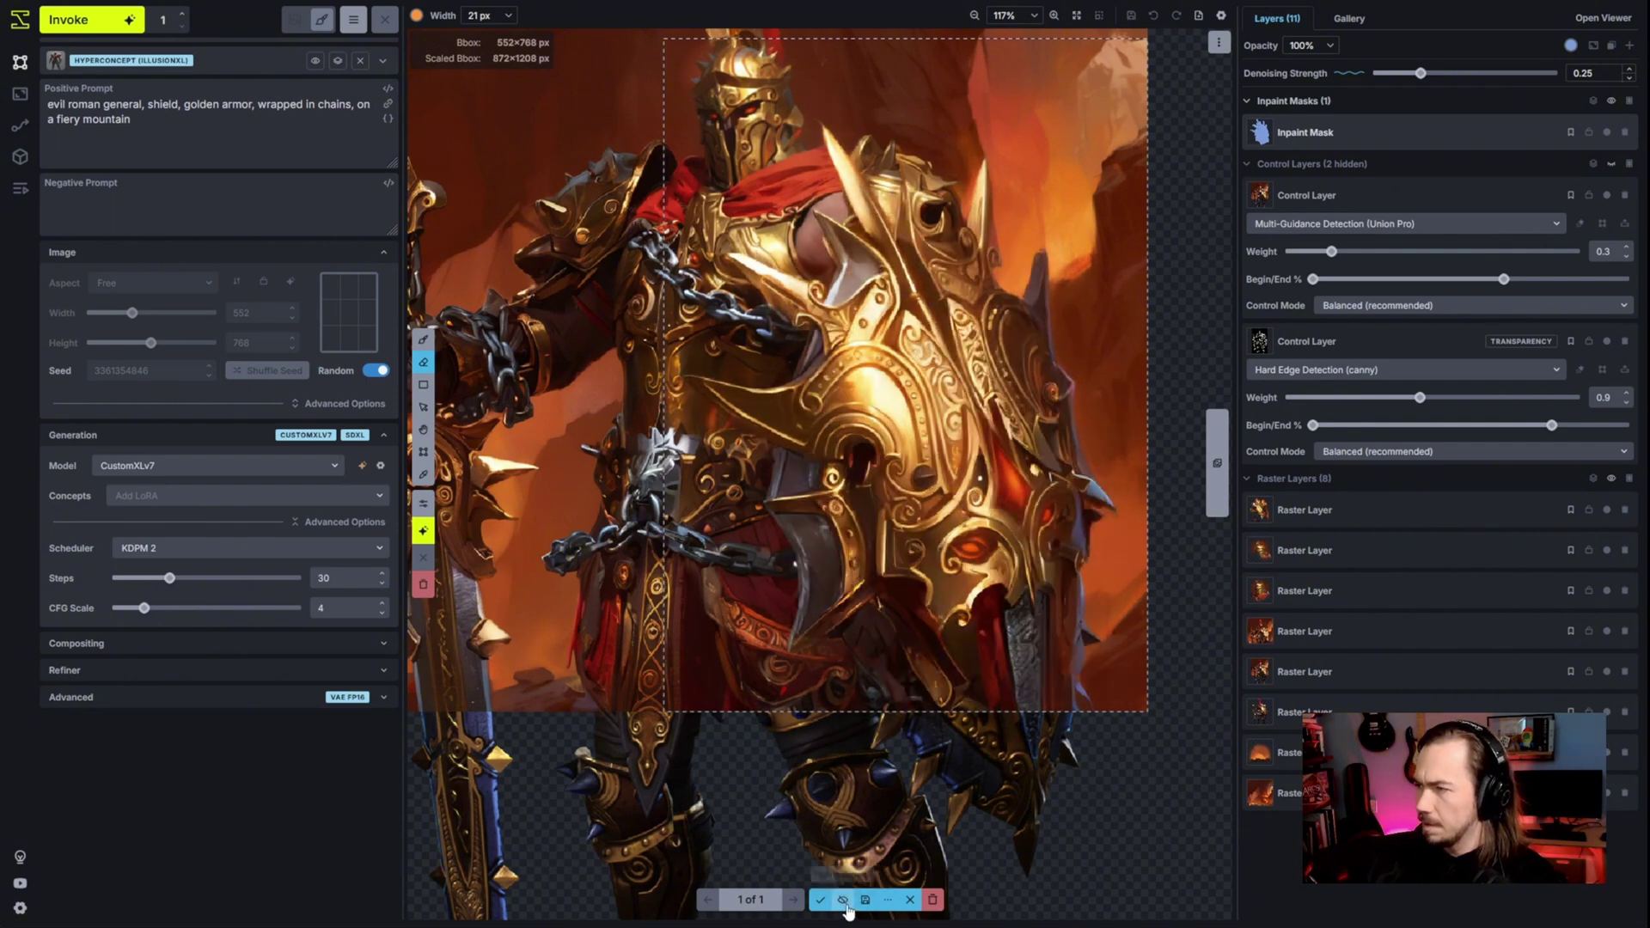
scroll(851, 481, up, 8)
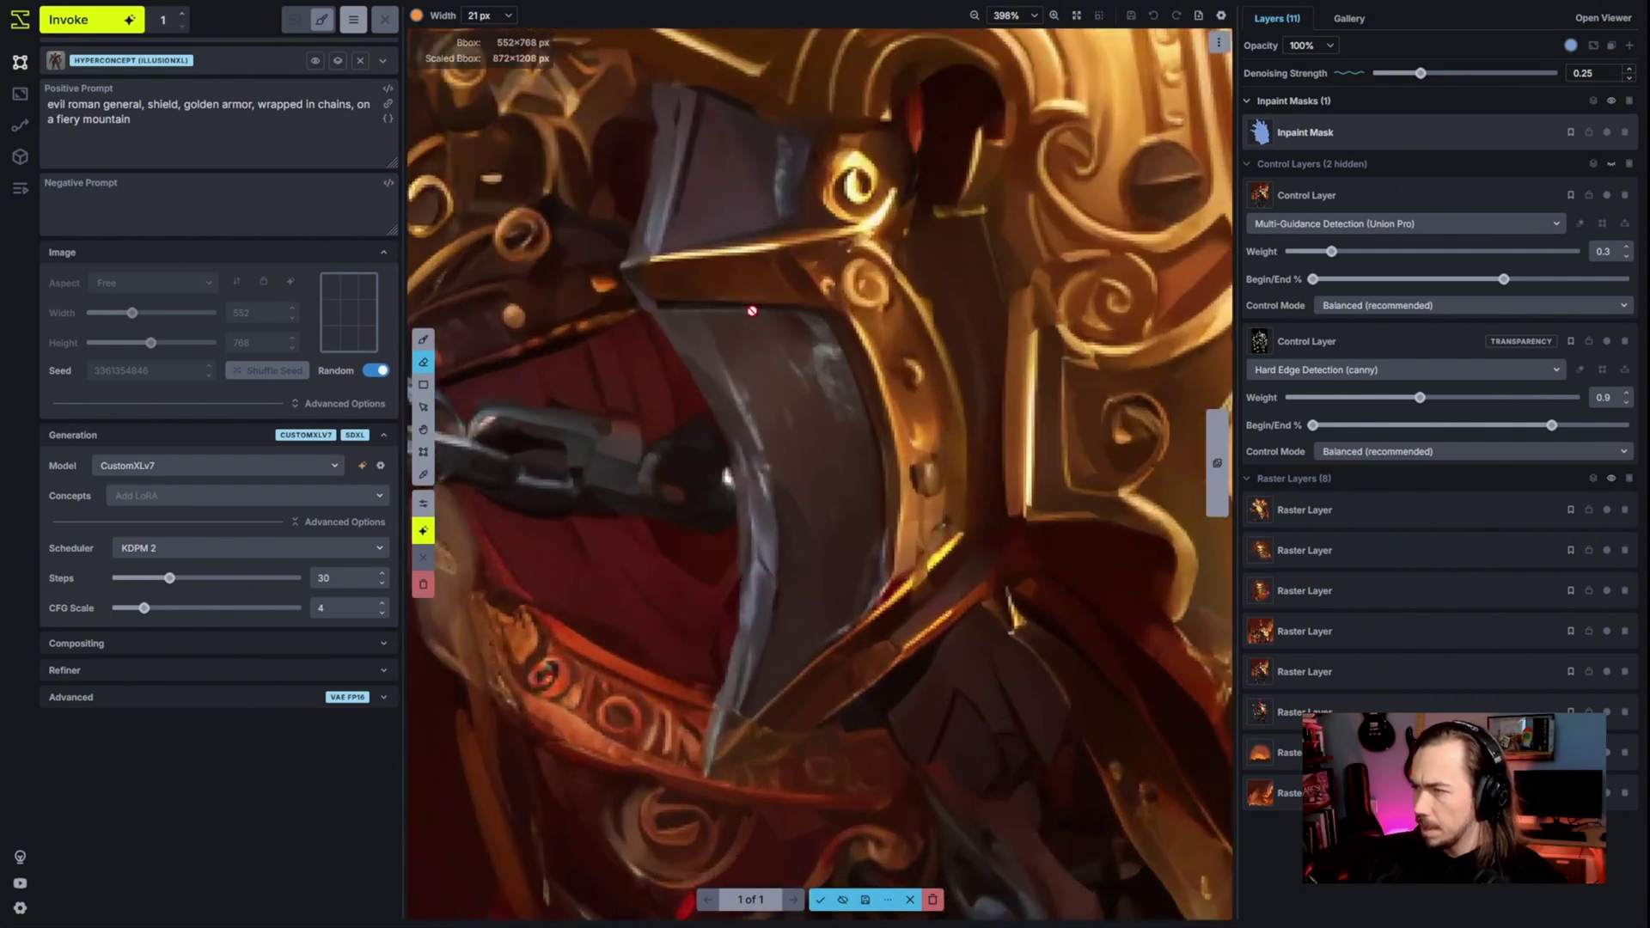
scroll(814, 390, down, 8)
key(Return)
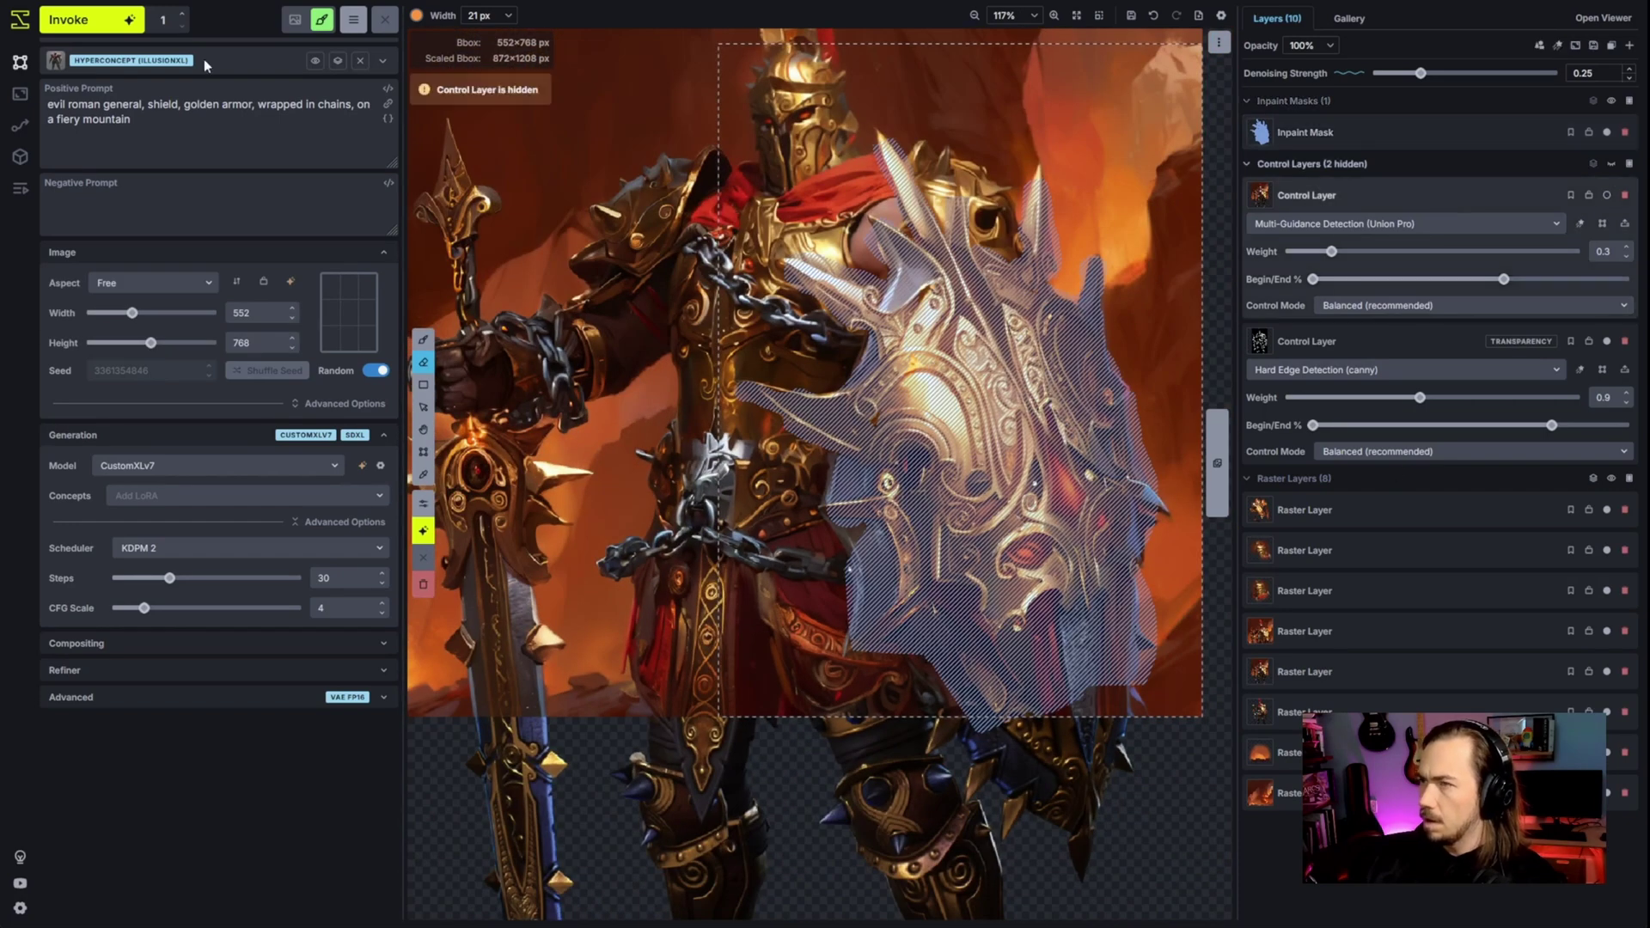
- Disable the Union Pro control layer, regenerate the masked shield and accept the result
click(116, 21)
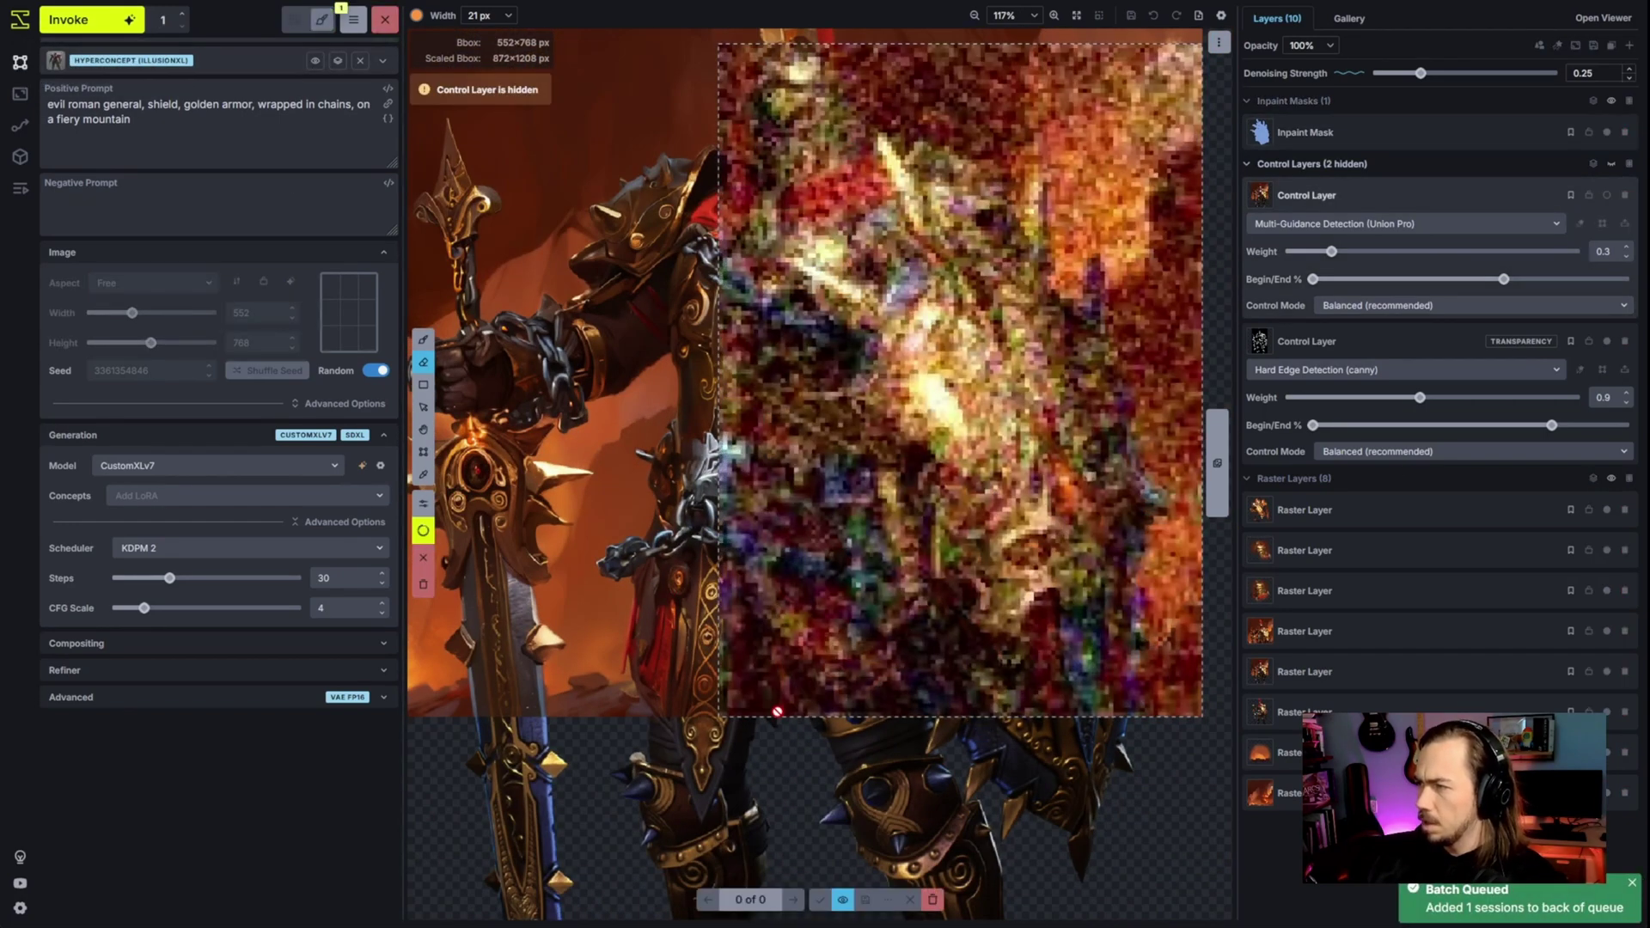
scroll(898, 749, down, 3)
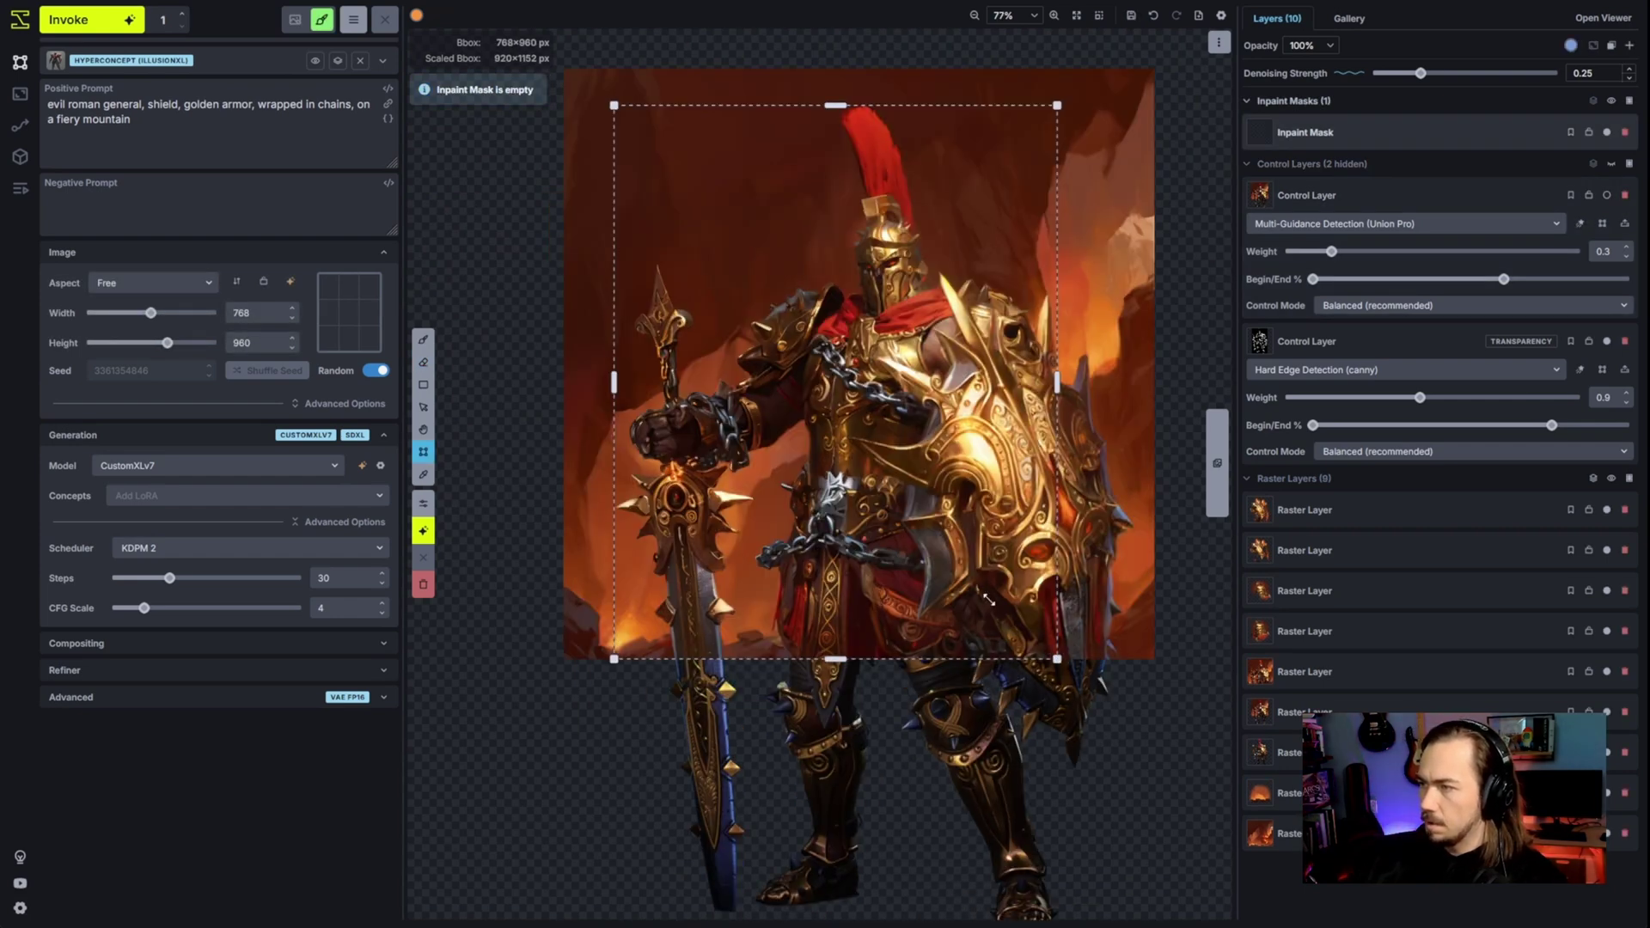
- Clear the inpaint mask and fit the bounding box to a 448×768 px area around the sword and the arm holding it
drag(989, 599, 873, 401)
drag(694, 307, 657, 563)
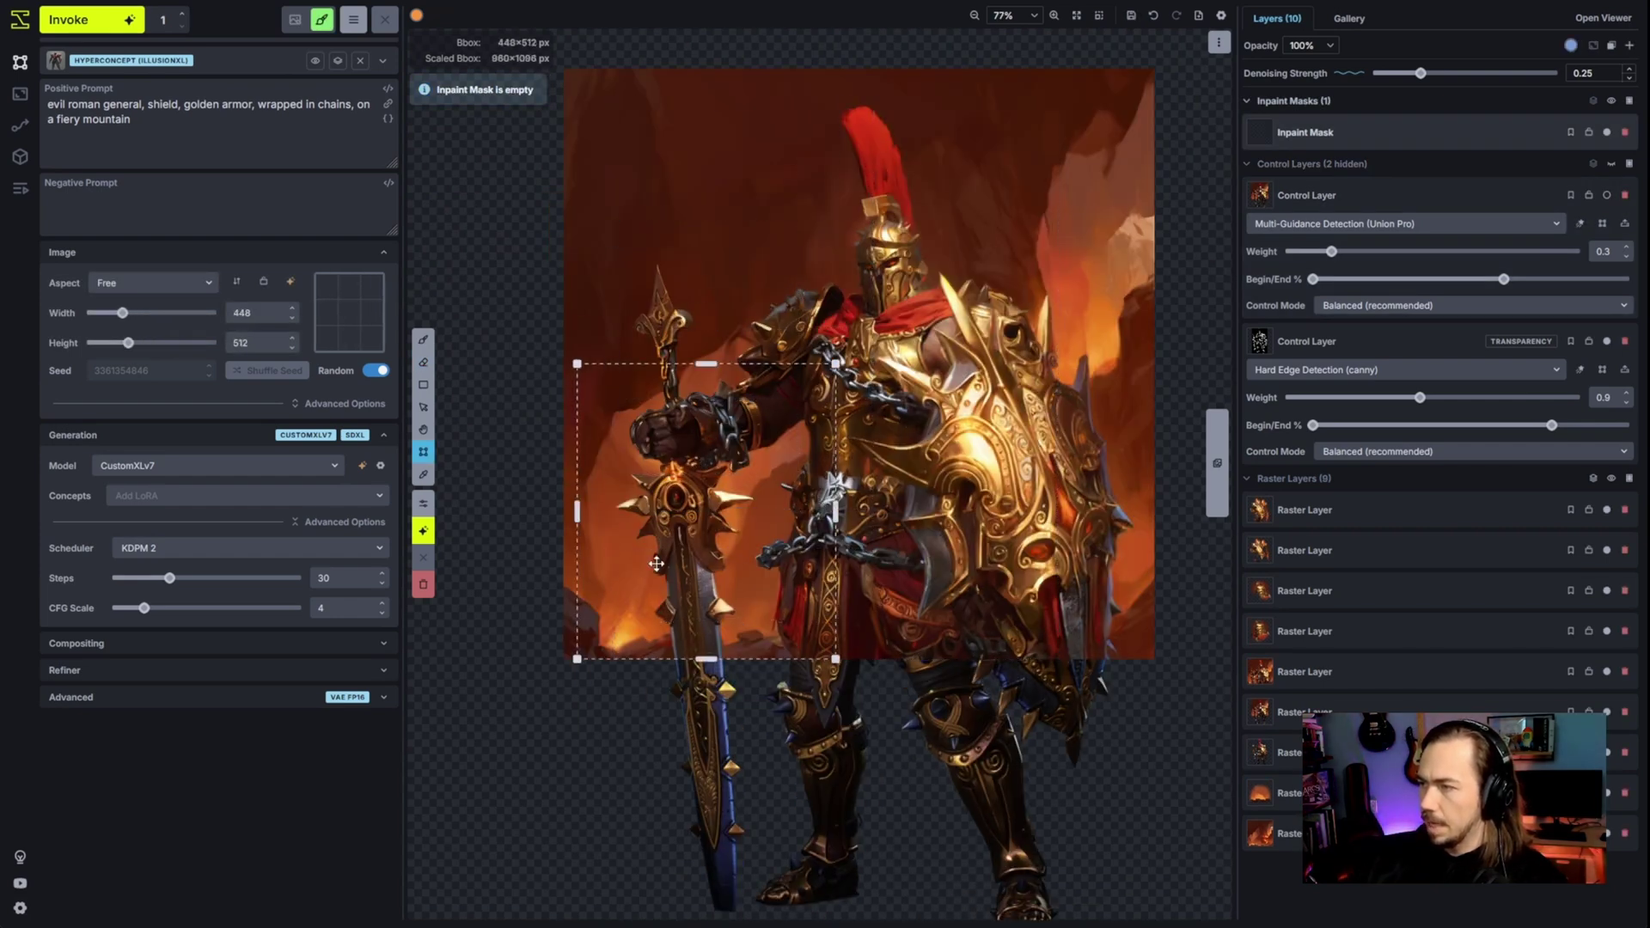
drag(707, 364, 707, 216)
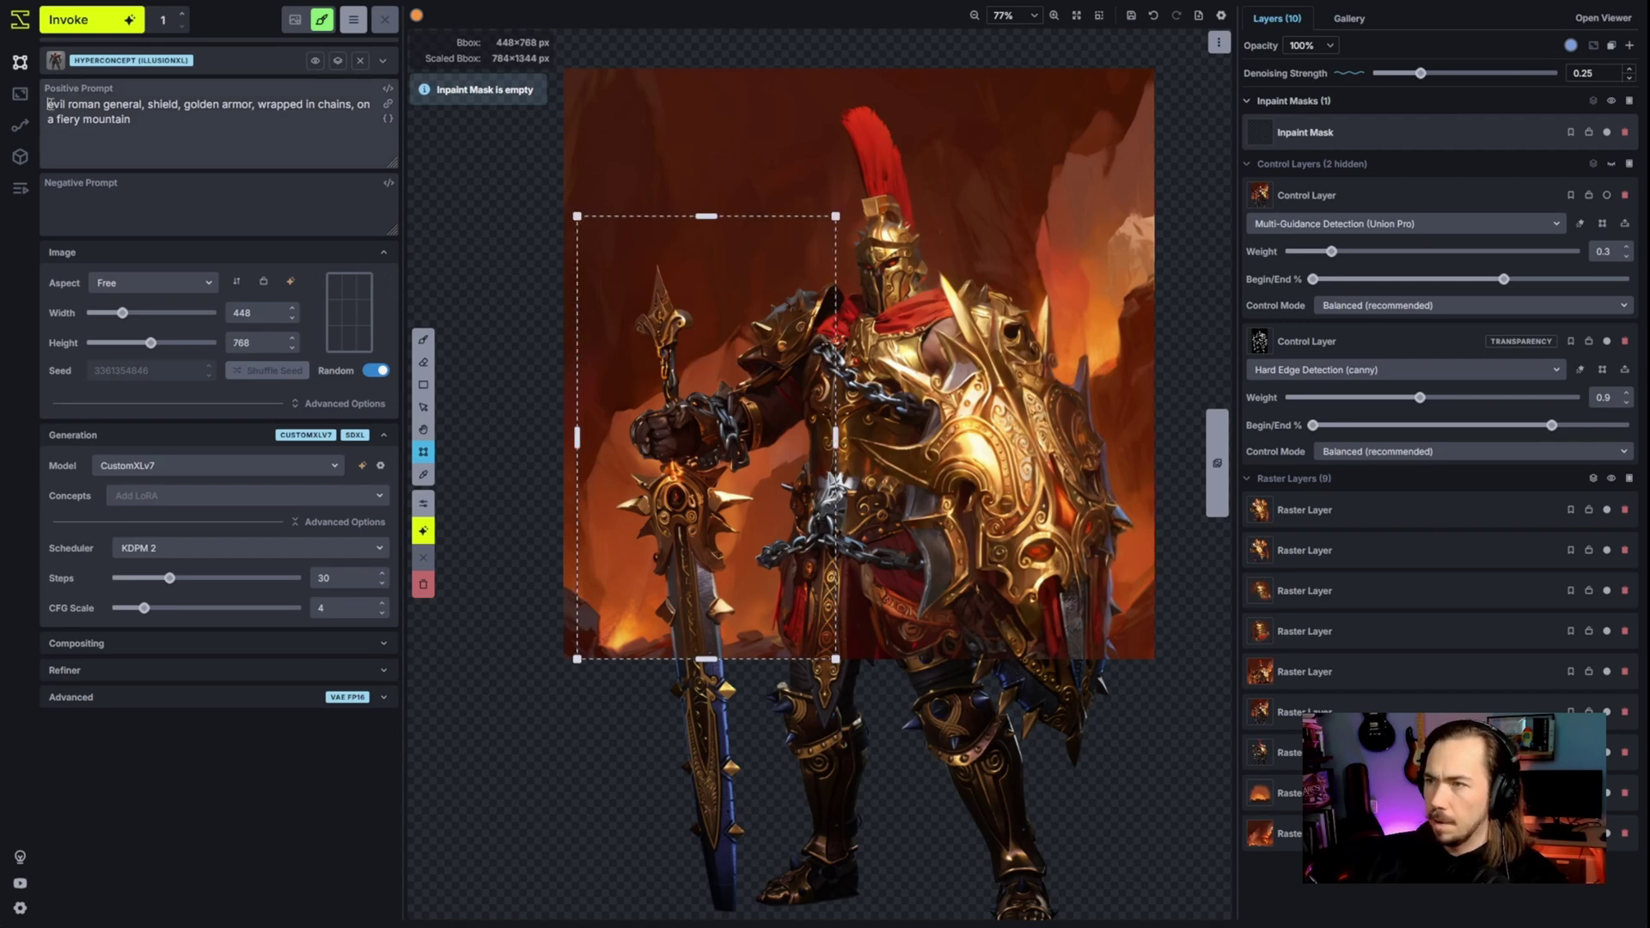
- Replace "evil roman general, shield" in the positive prompt with "hand holding a sword"
drag(50, 104, 166, 104)
text(hand holding a sword)
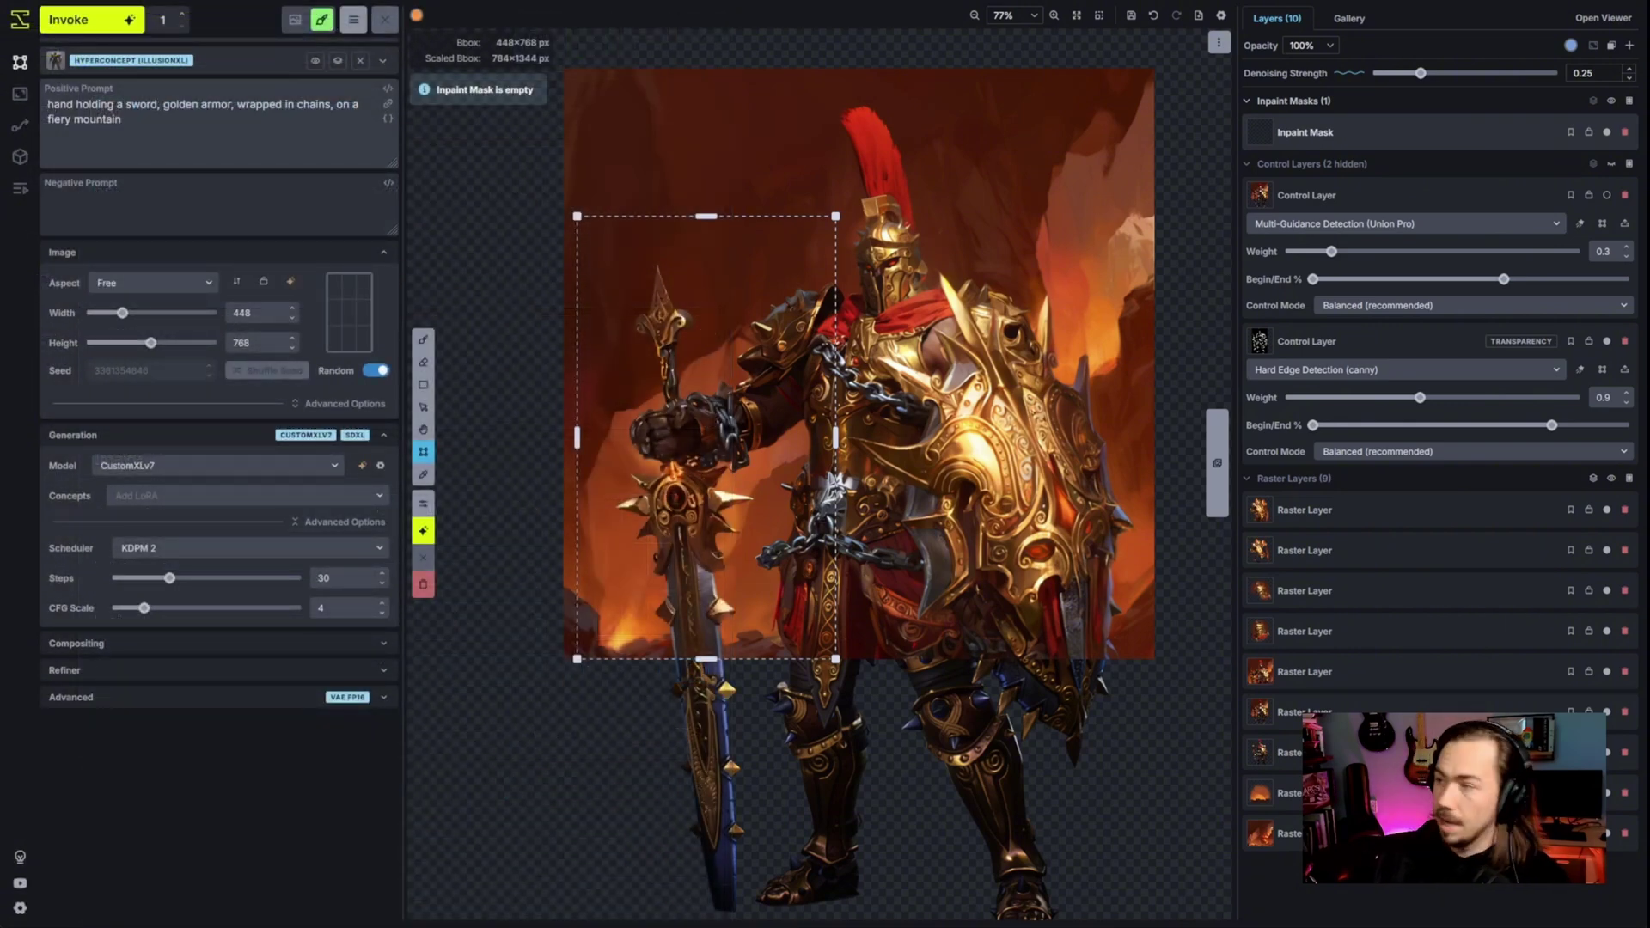
- Remove "golden armor" from the positive prompt
key(Delete)
key(Delete)
key(Delete)
key(Delete)
key(Delete)
key(Delete)
key(Delete)
key(Delete)
key(Delete)
key(Delete)
key(Delete)
key(Delete)
key(Delete)
key(Delete)
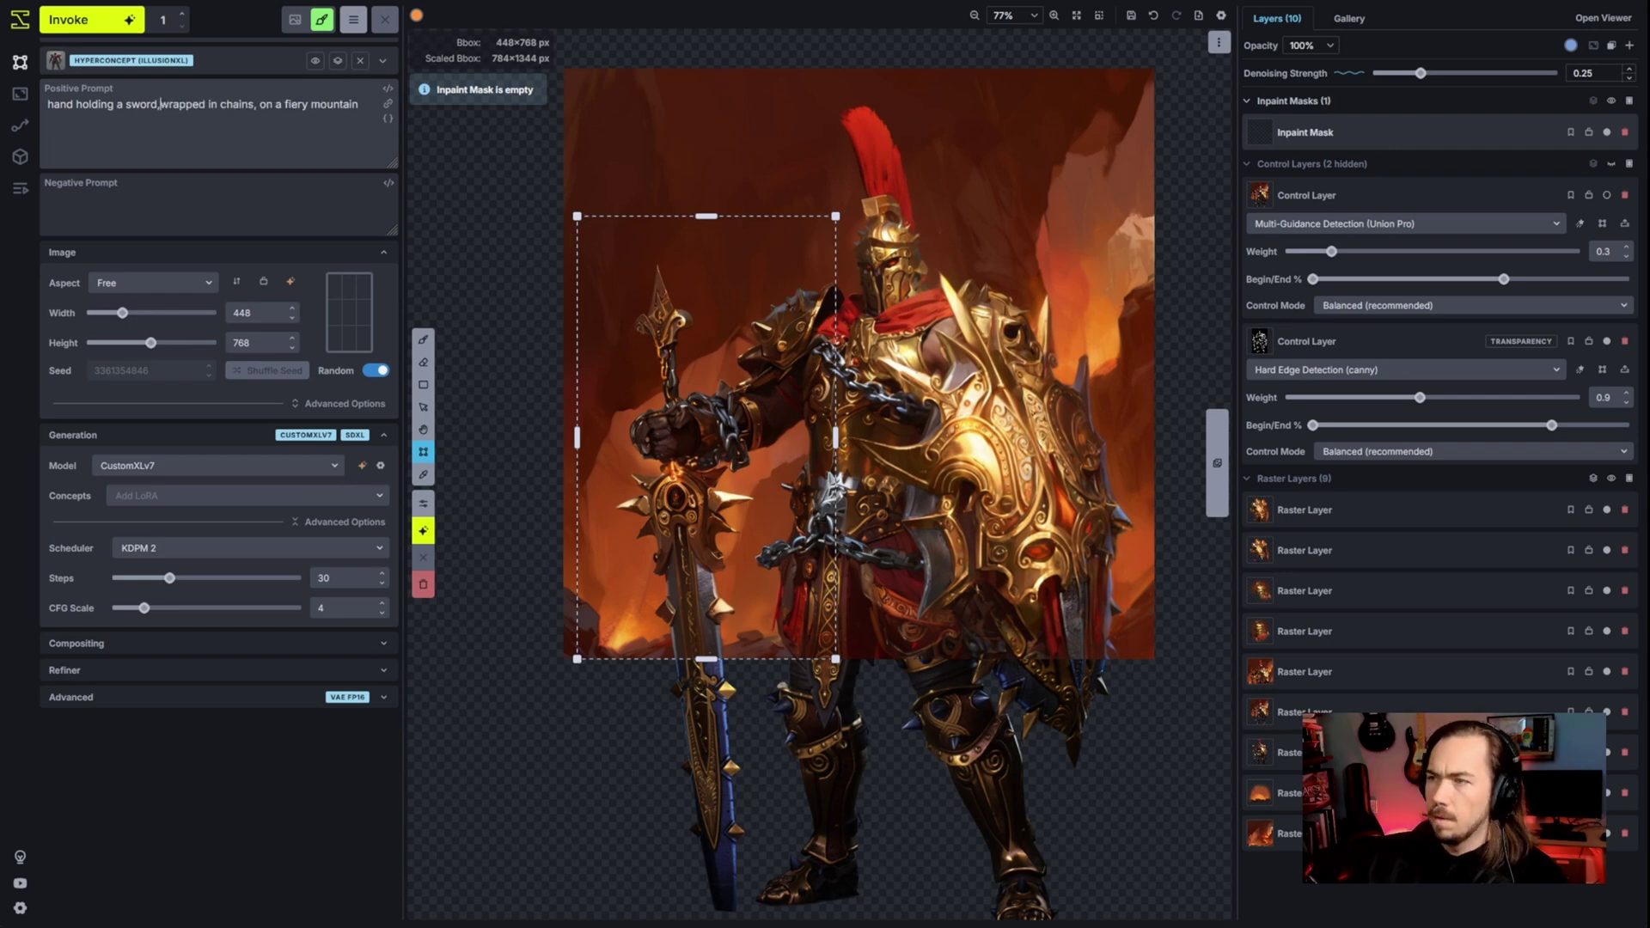
- Re-enable the Union Pro control layer, add a regional guidance layer and set the canny control layer's weight to 0.7
scroll(710, 437, up, 5)
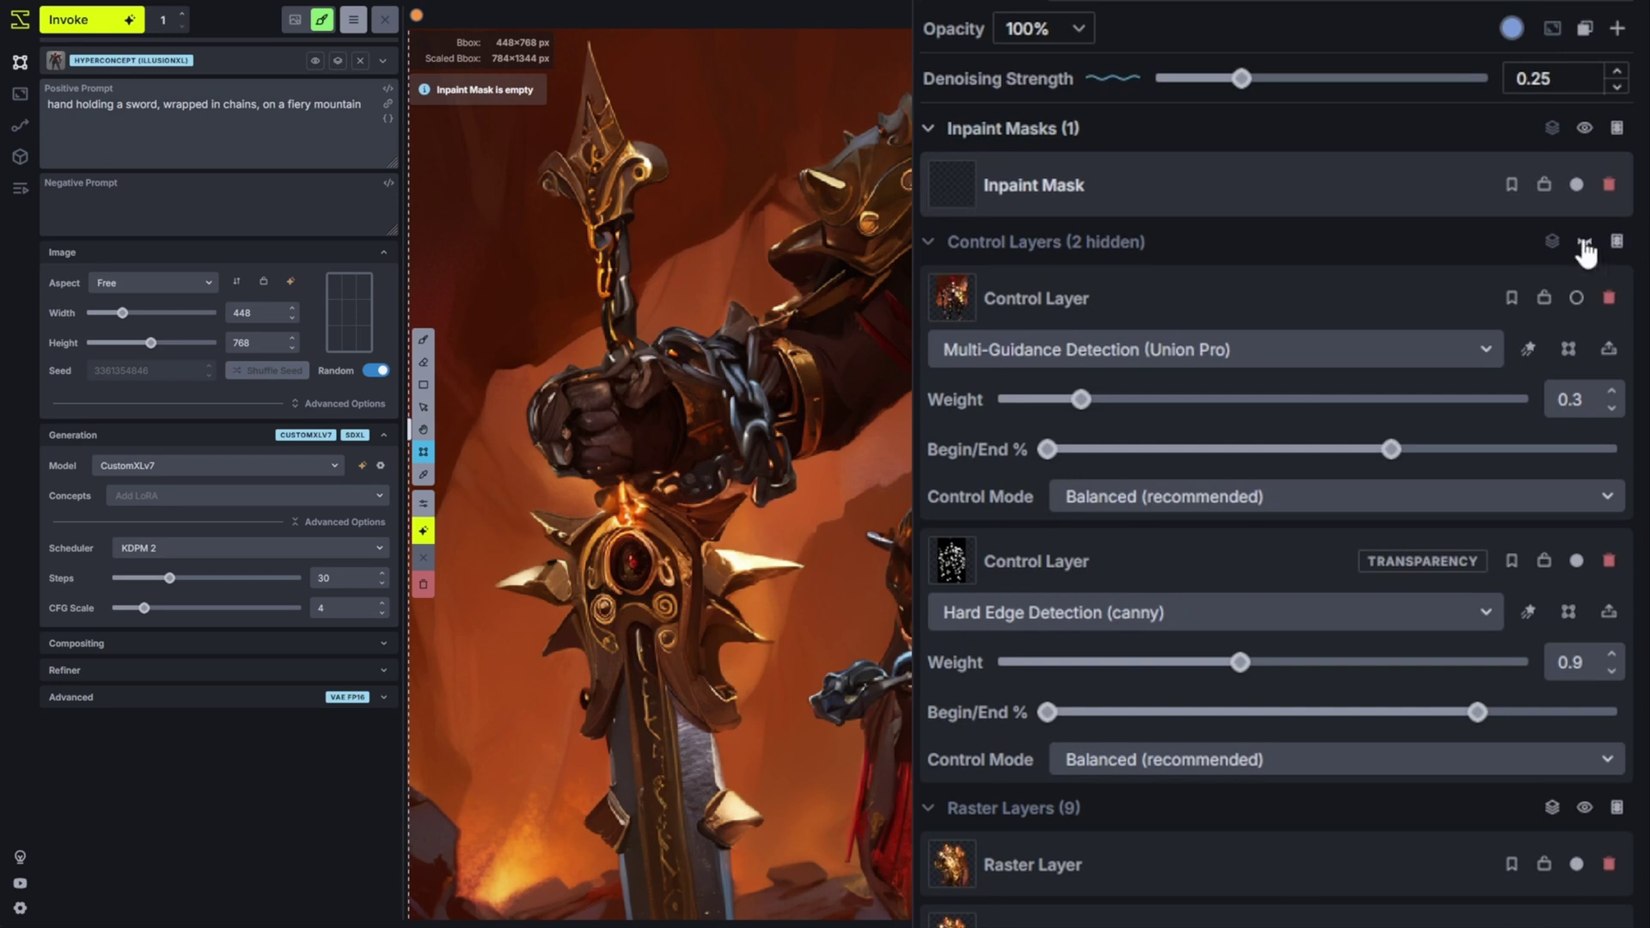
click(1576, 297)
click(1616, 28)
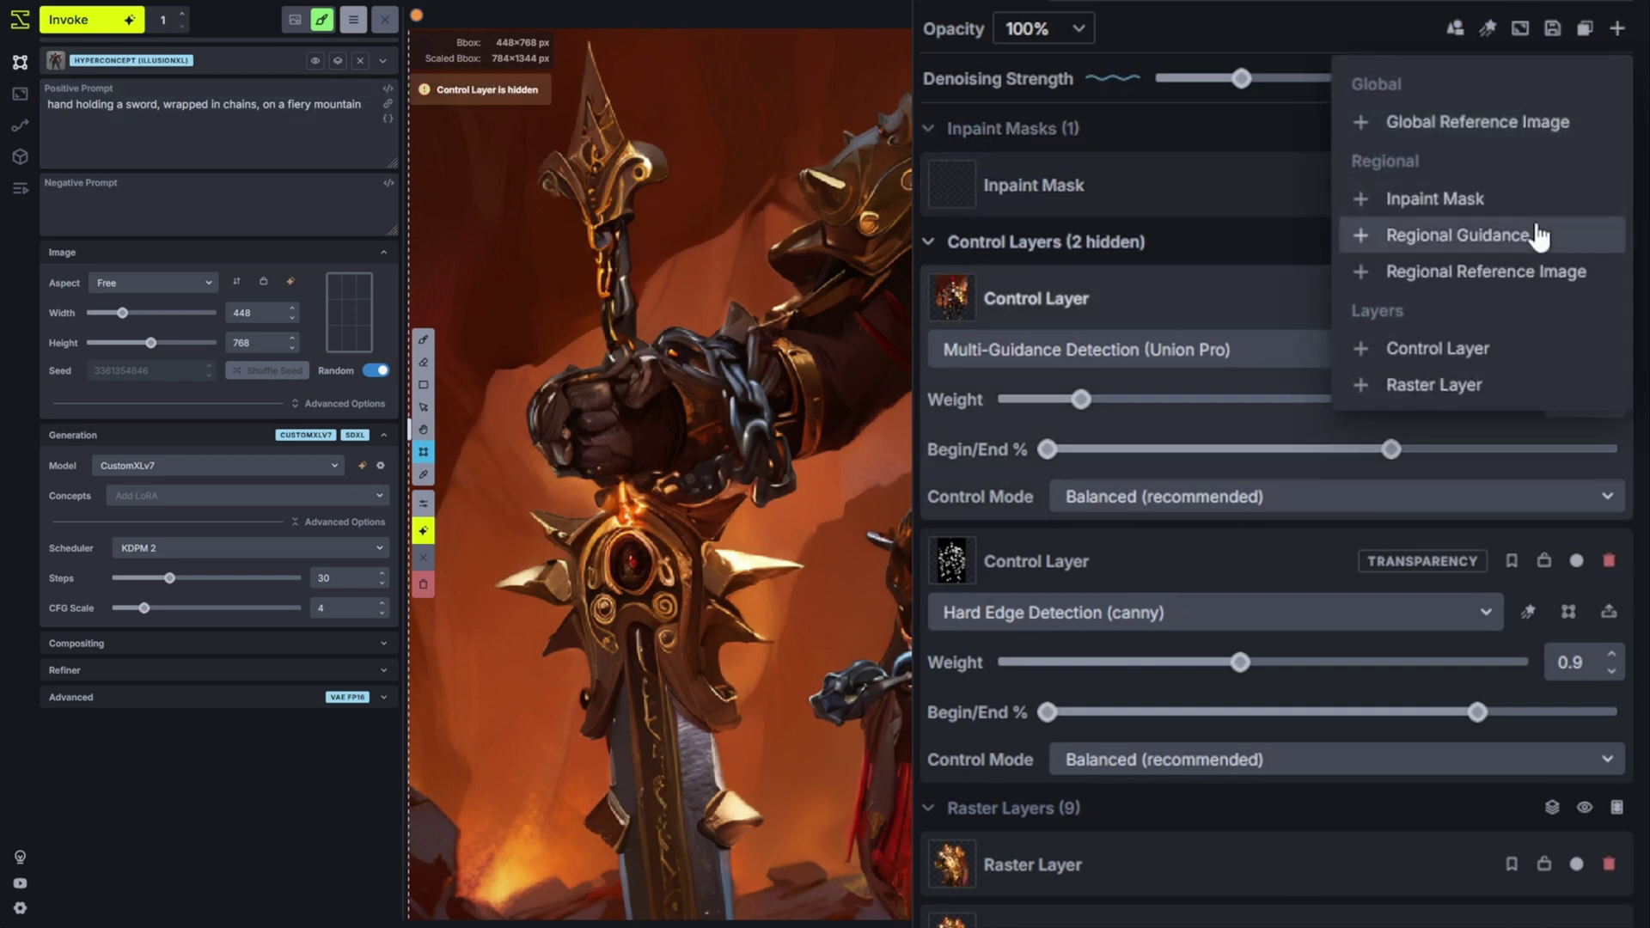
click(1540, 229)
drag(1206, 838, 1188, 834)
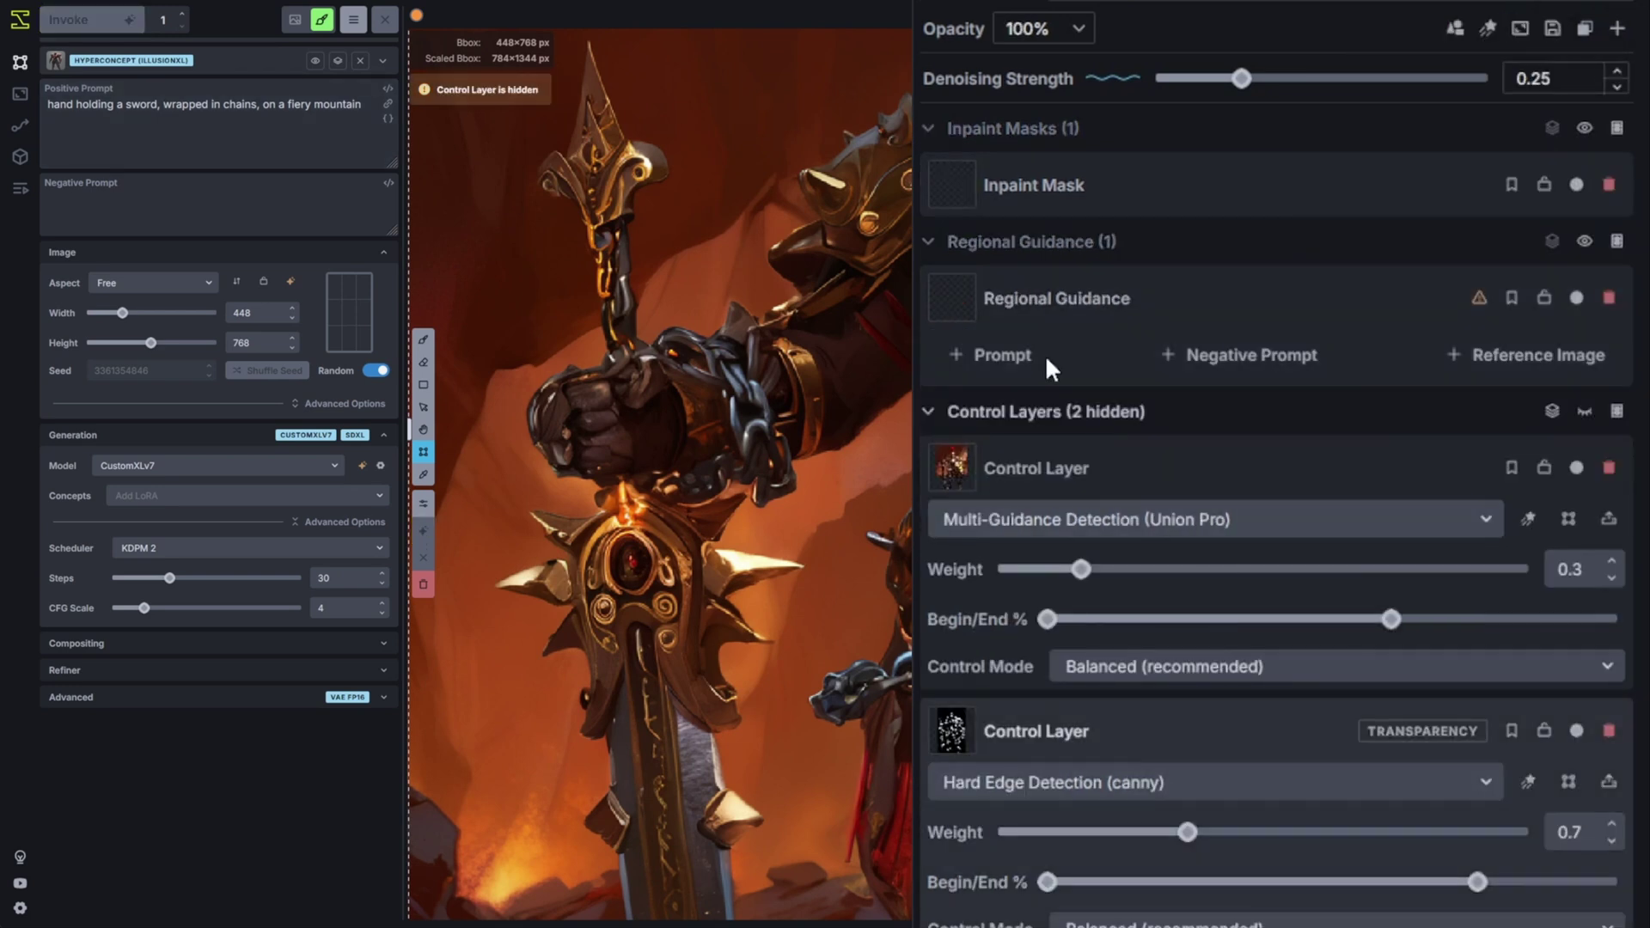
- Give the regional guidance layer the prompt "hand++" and paint its region over the fist gripping the sword
click(1049, 368)
click(994, 355)
text(han)
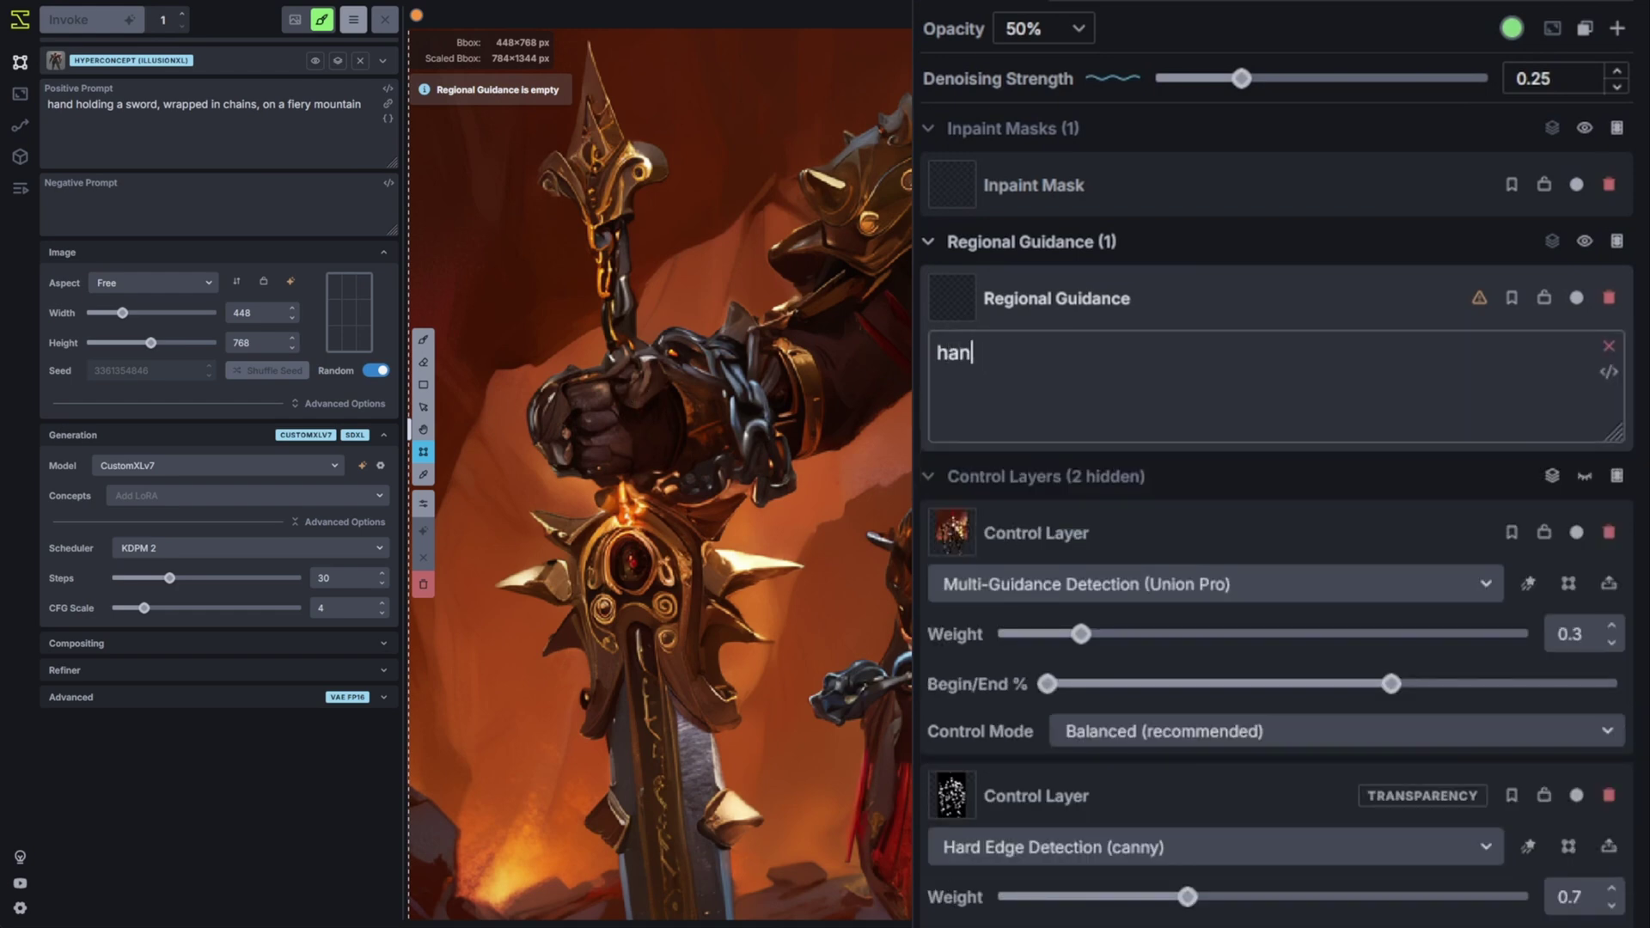
text(b)
drag(547, 404, 683, 432)
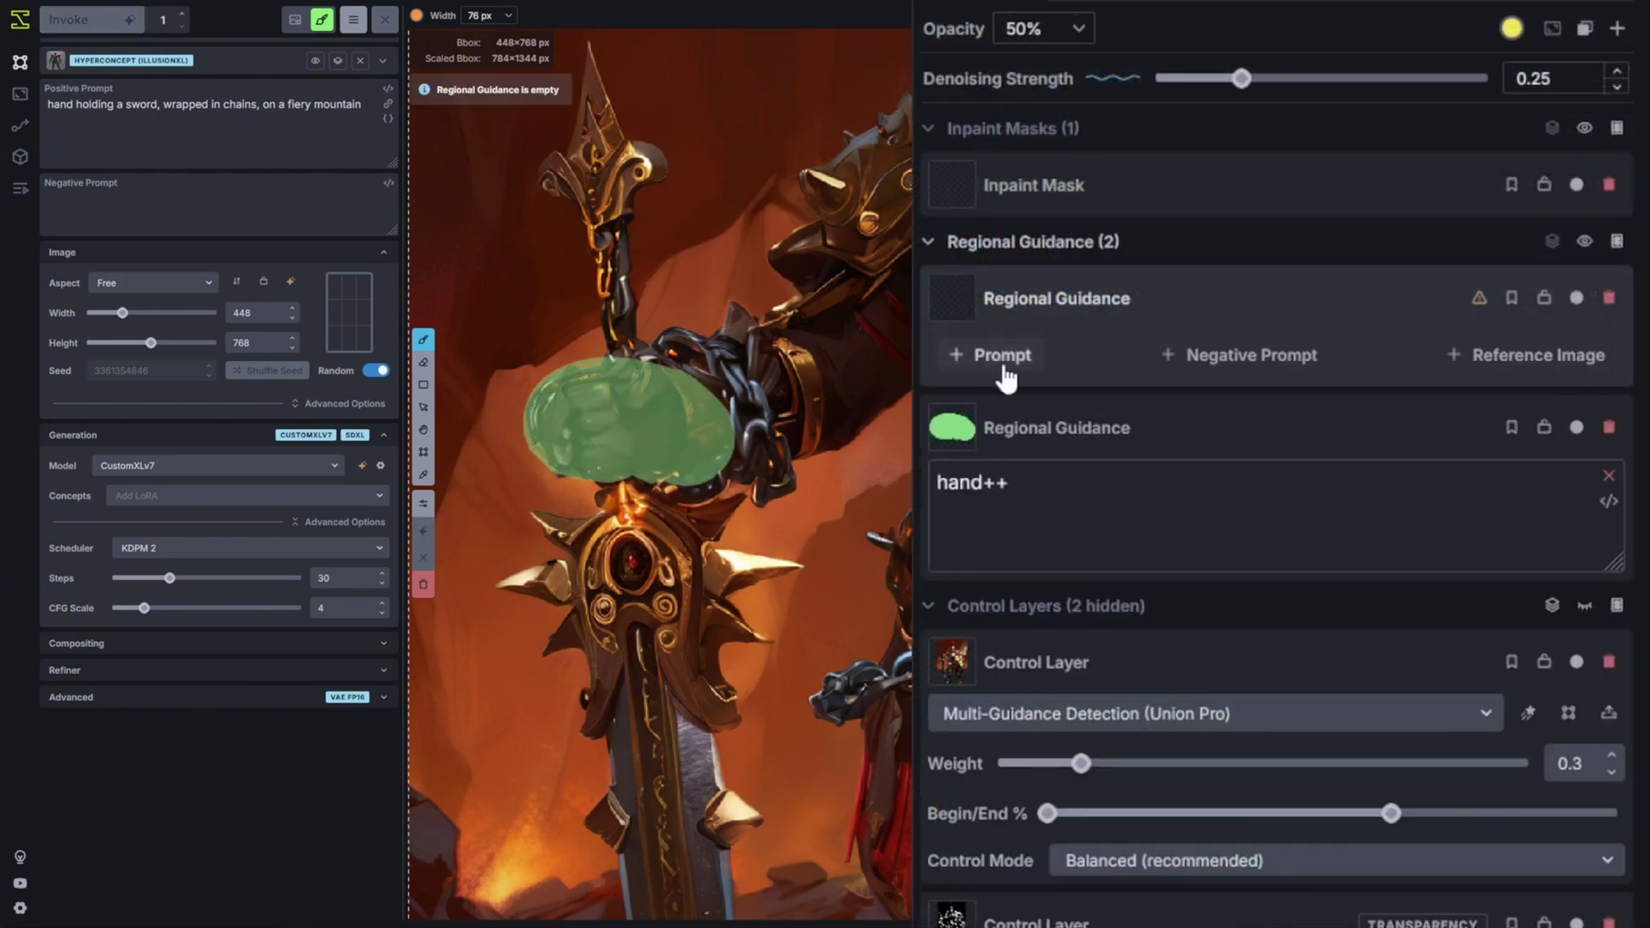
- Give a second regional guidance layer the prompt "sword" and paint its region over the pommel, guard and blade
click(1001, 359)
text(sword)
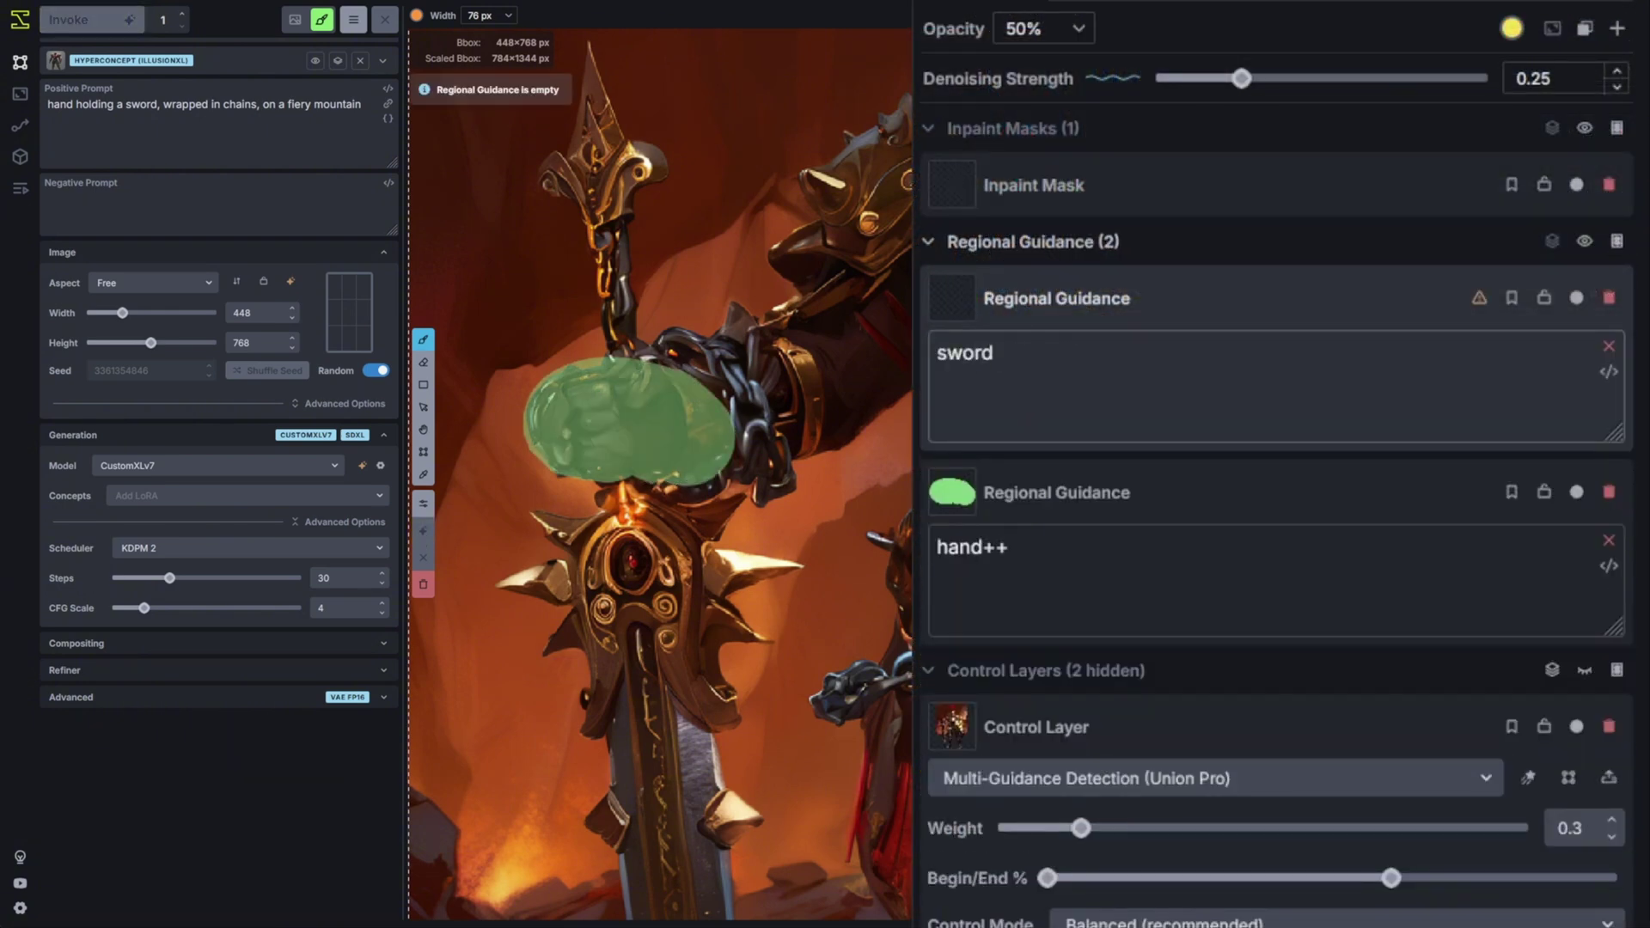
mouse_move(615, 344)
mouse_down()
mouse_move(595, 201)
mouse_move(569, 172)
mouse_move(594, 58)
mouse_up()
scroll(797, 290, down, 5)
drag(722, 632, 729, 496)
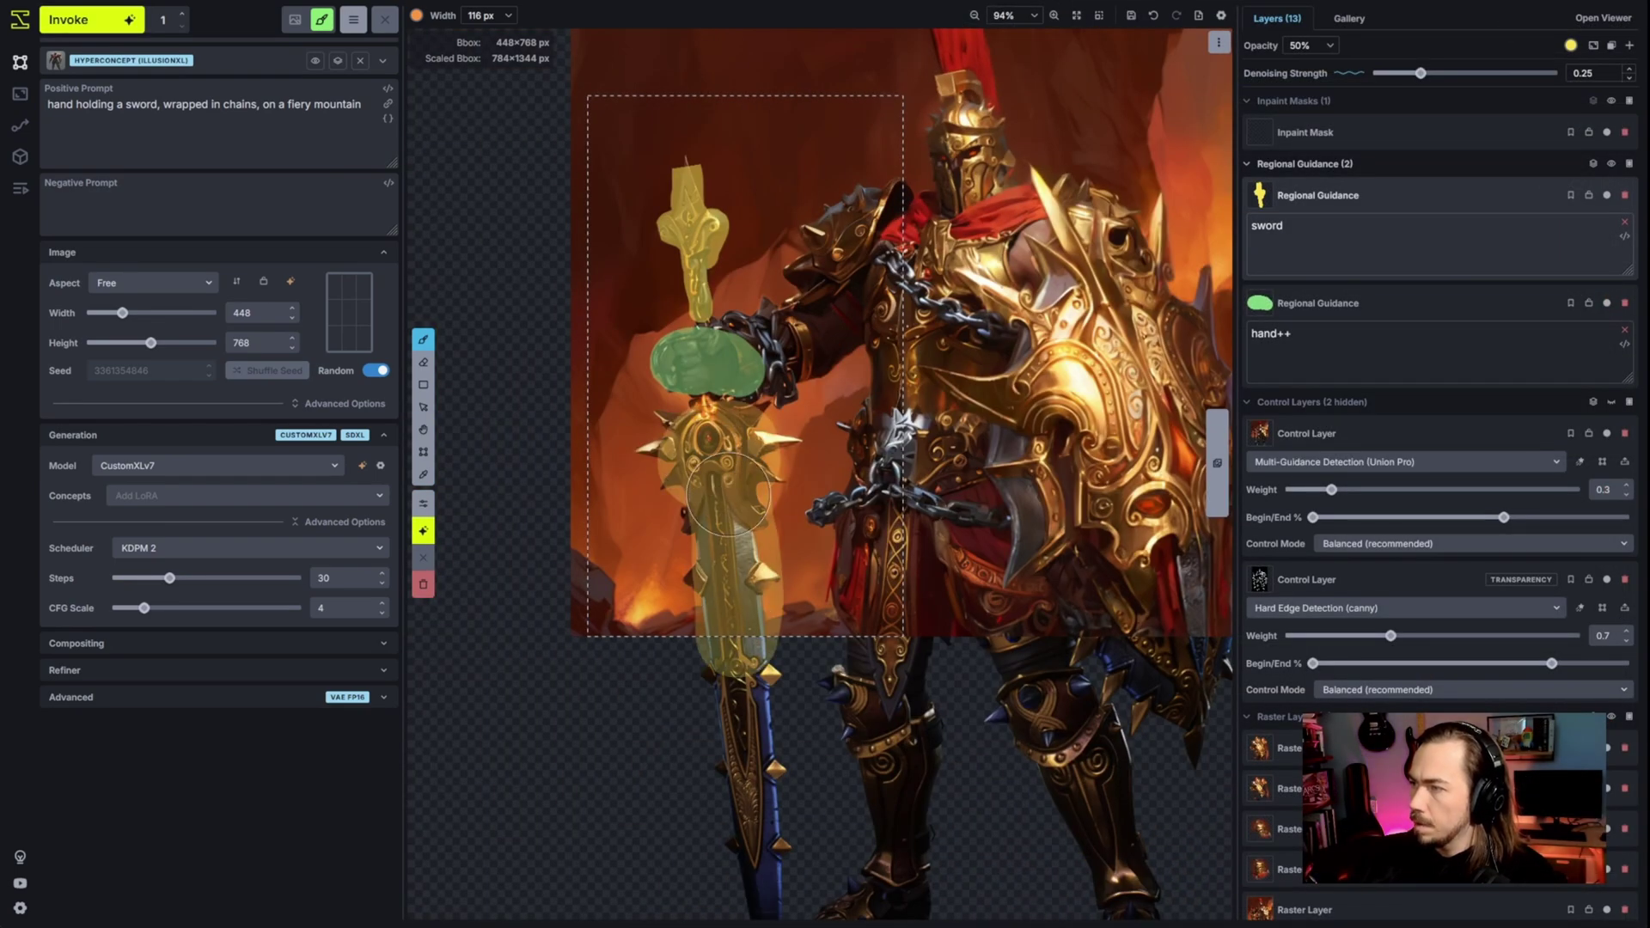
- Copy the sword's regional guidance to a new inpaint mask and extend that mask over the hand
scroll(729, 496, up, 3)
right_click(1380, 184)
mouse_move(1326, 397)
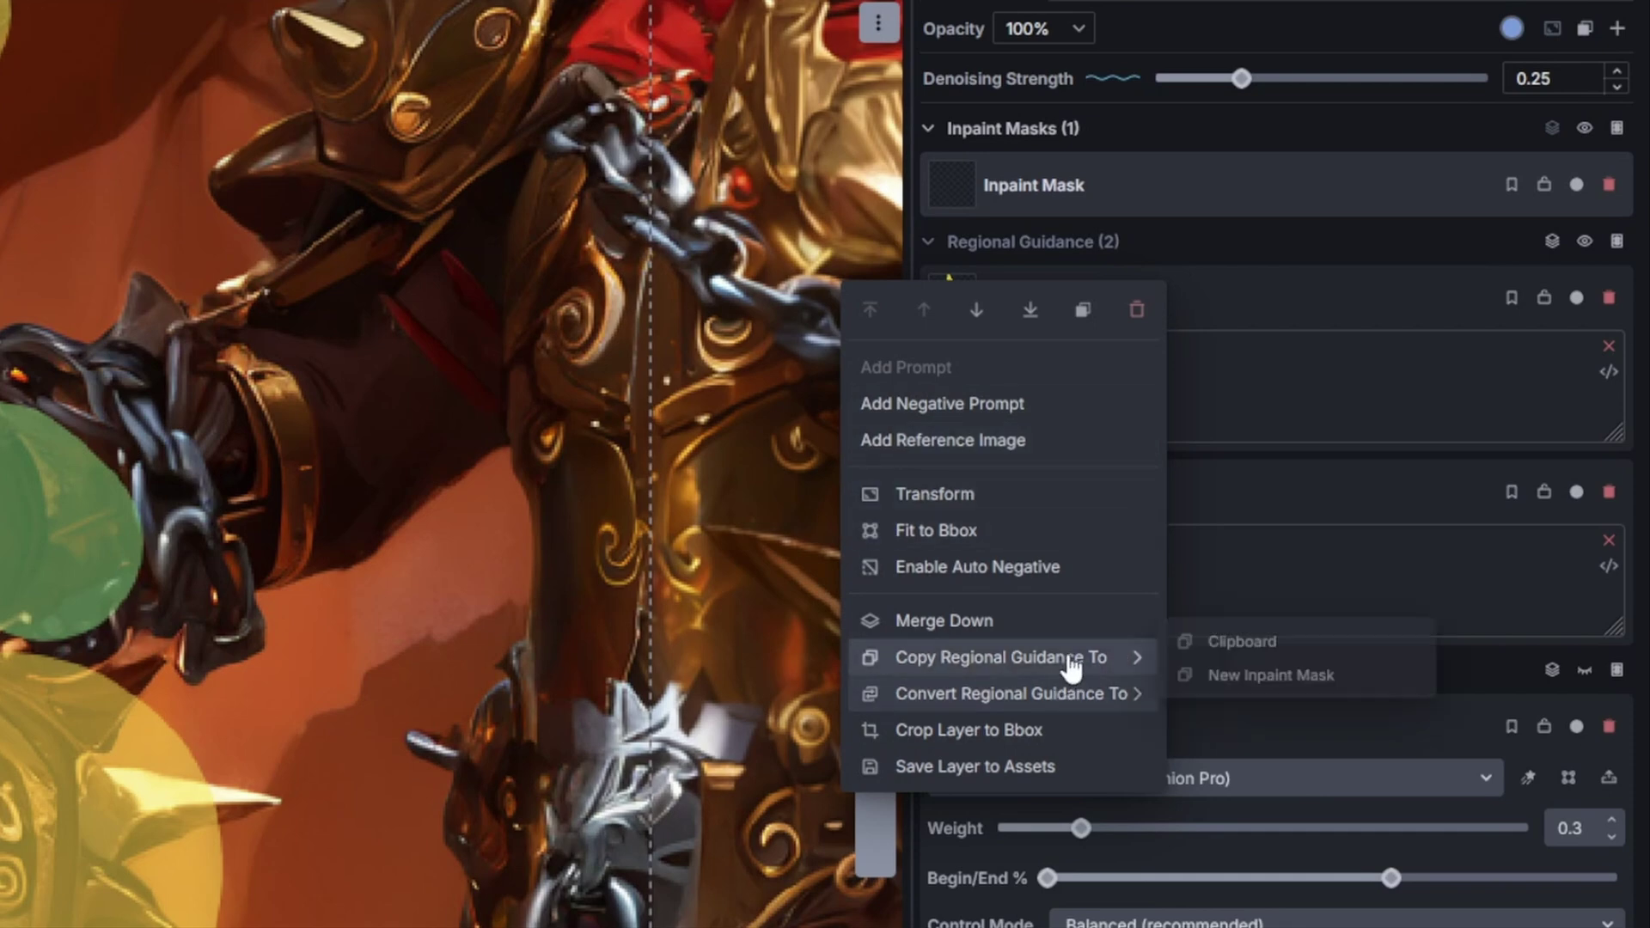
click(1256, 674)
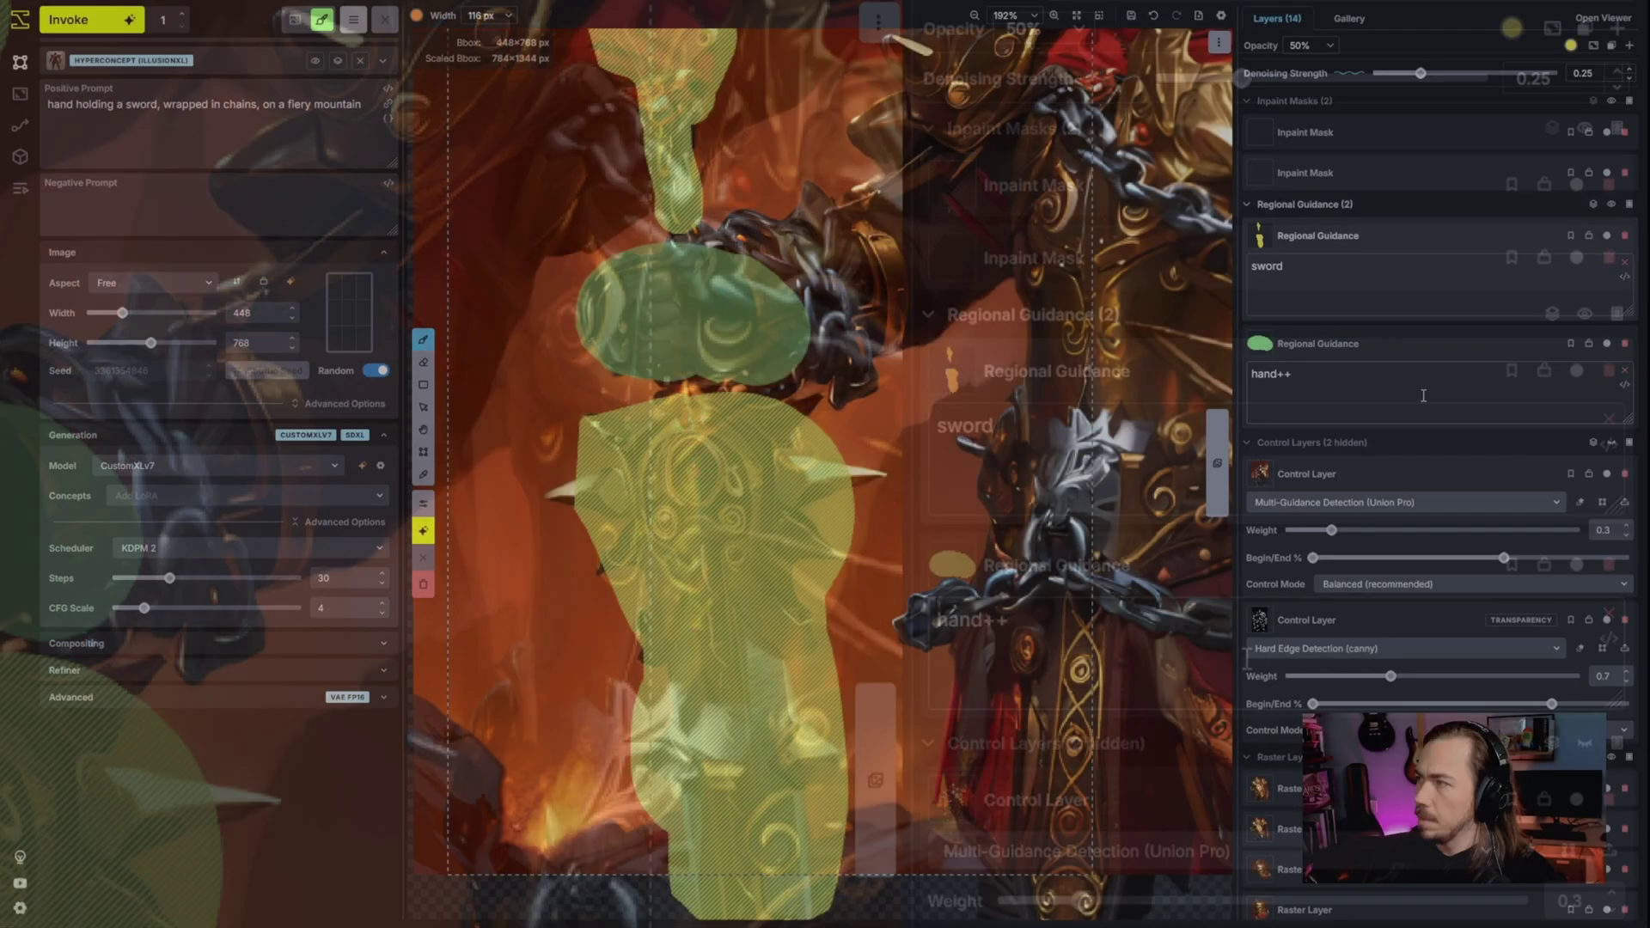
scroll(756, 361, down, 2)
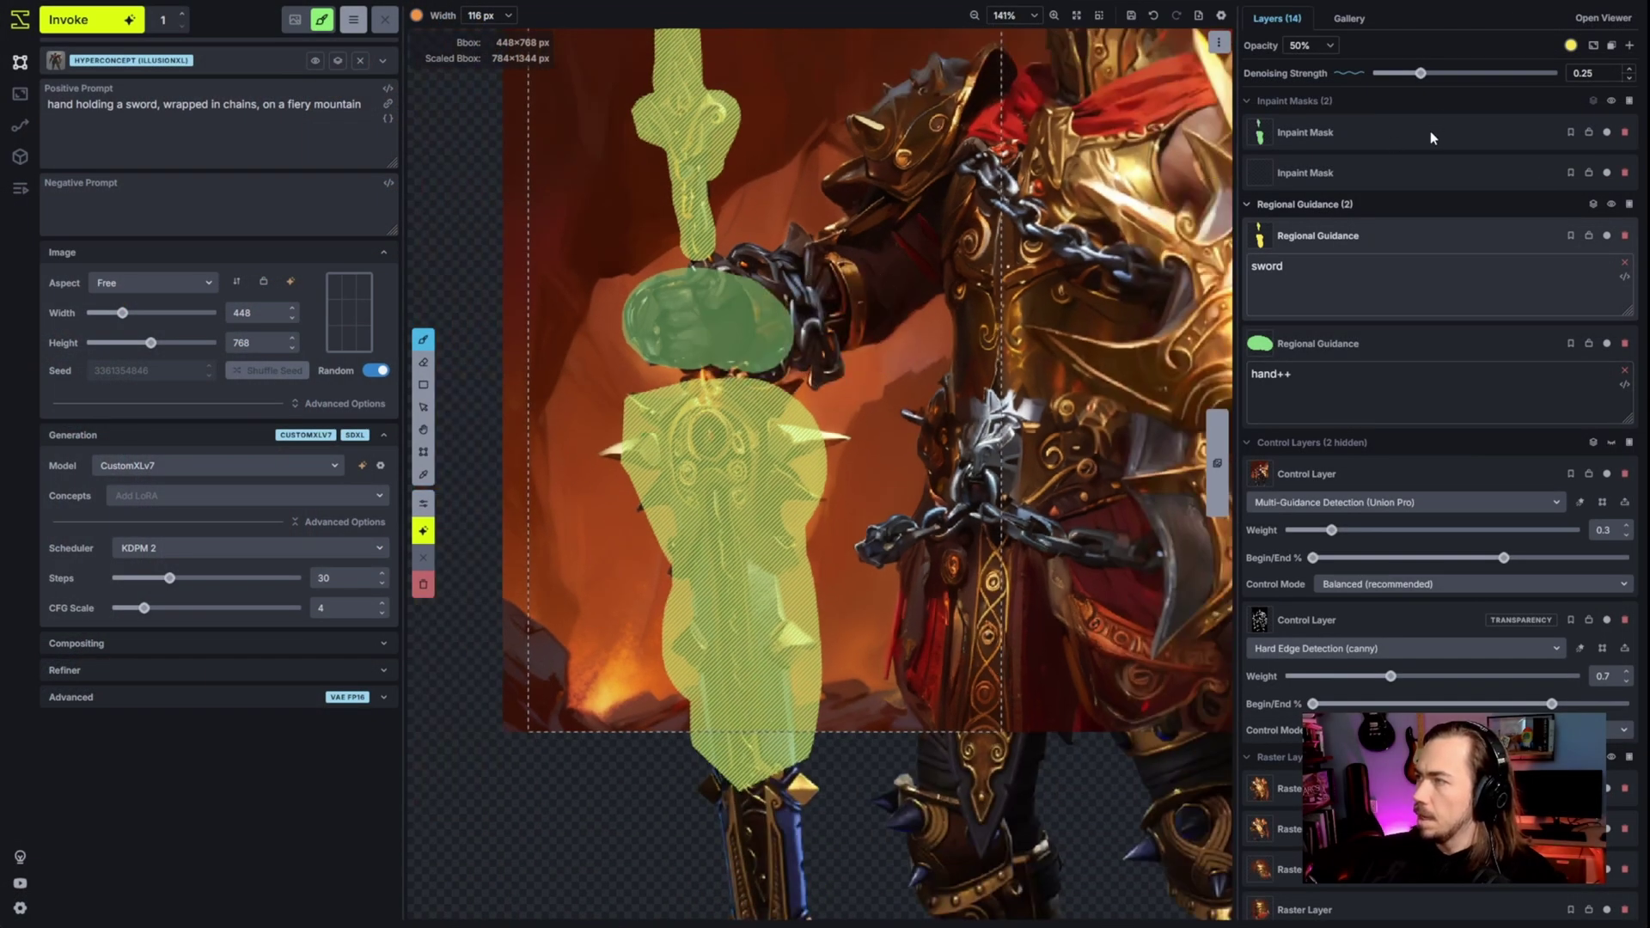
click(1432, 138)
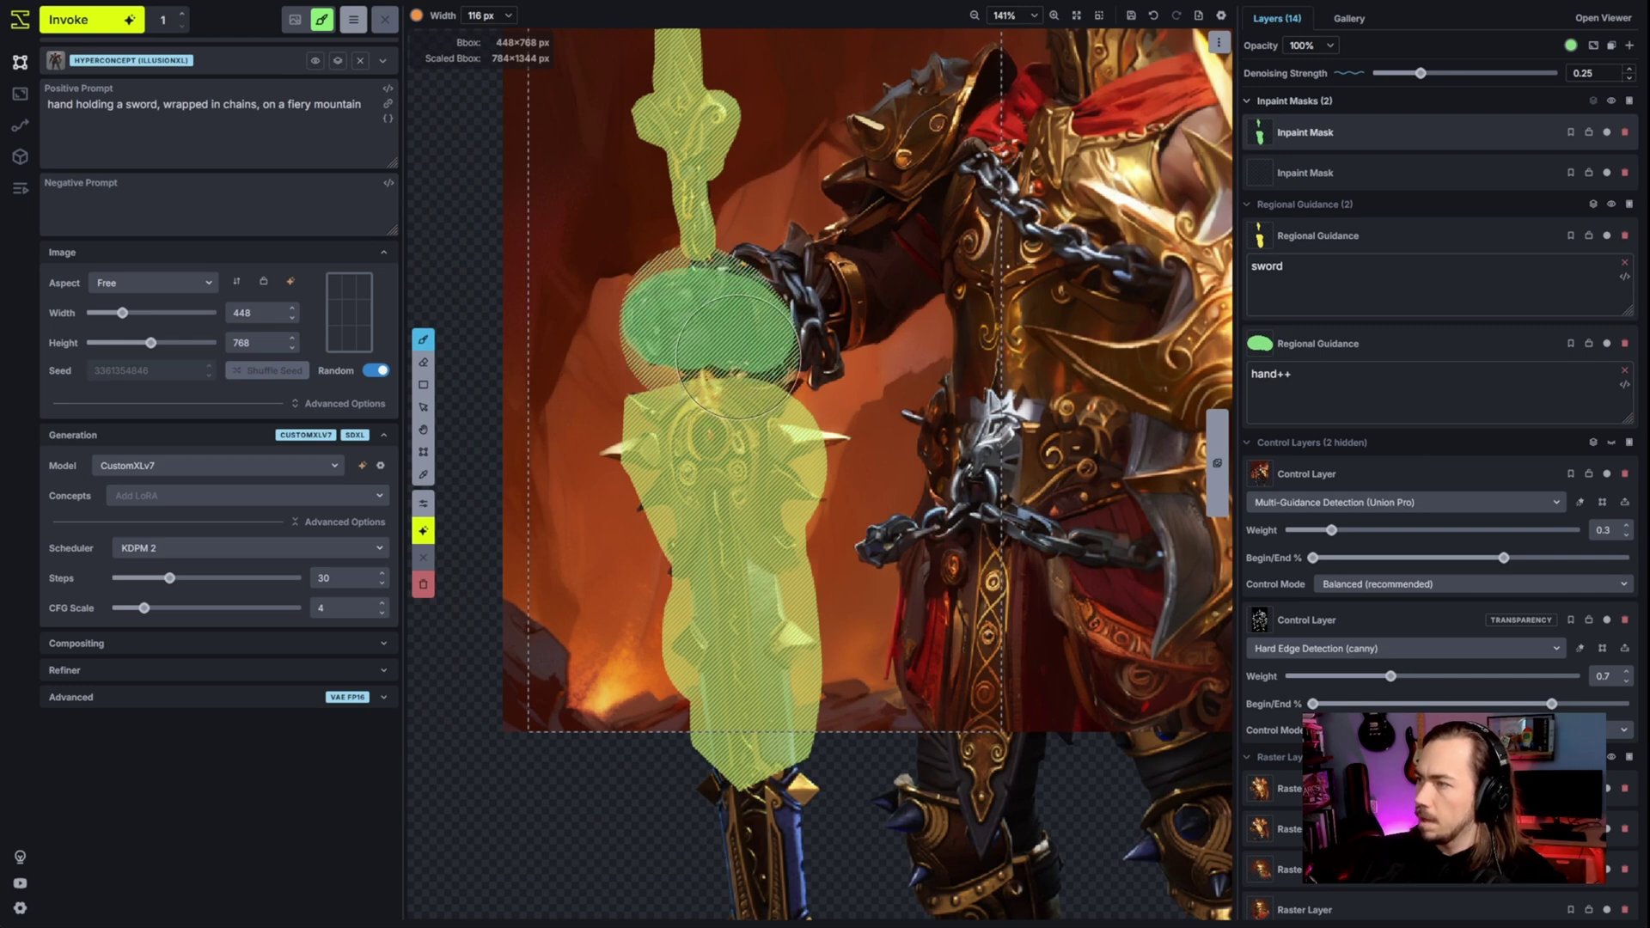
- Set the denoising strength to 0.5 and generate the masked sword and hand
scroll(846, 507, up, 3)
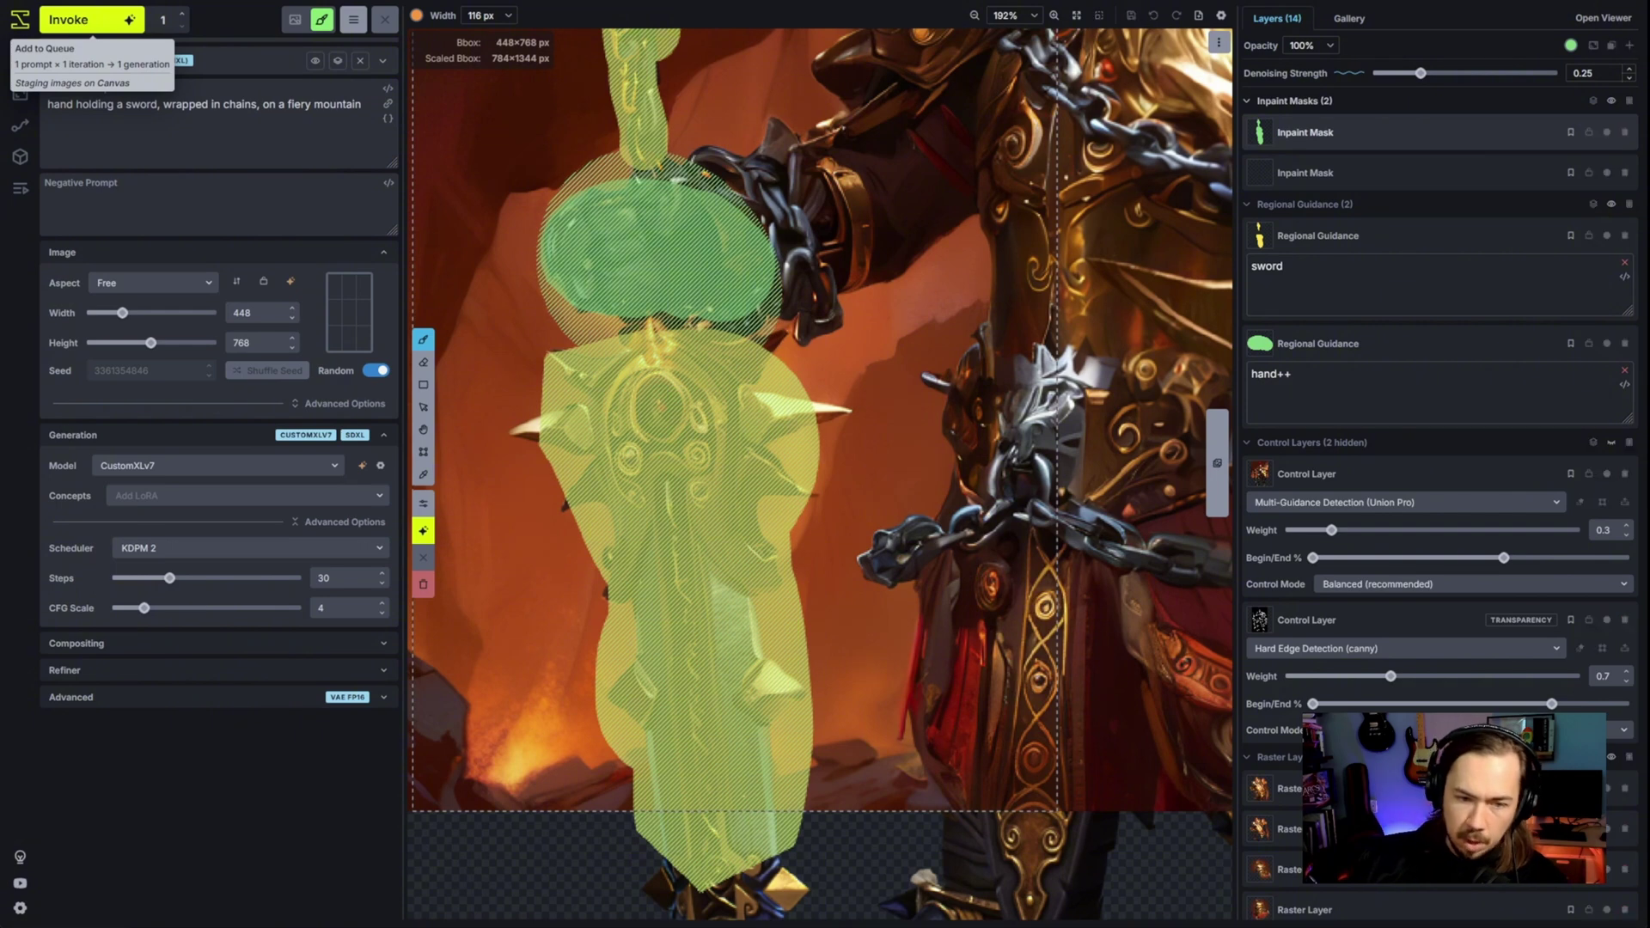
key(ctrl+Return)
scroll(1186, 120, down, 1)
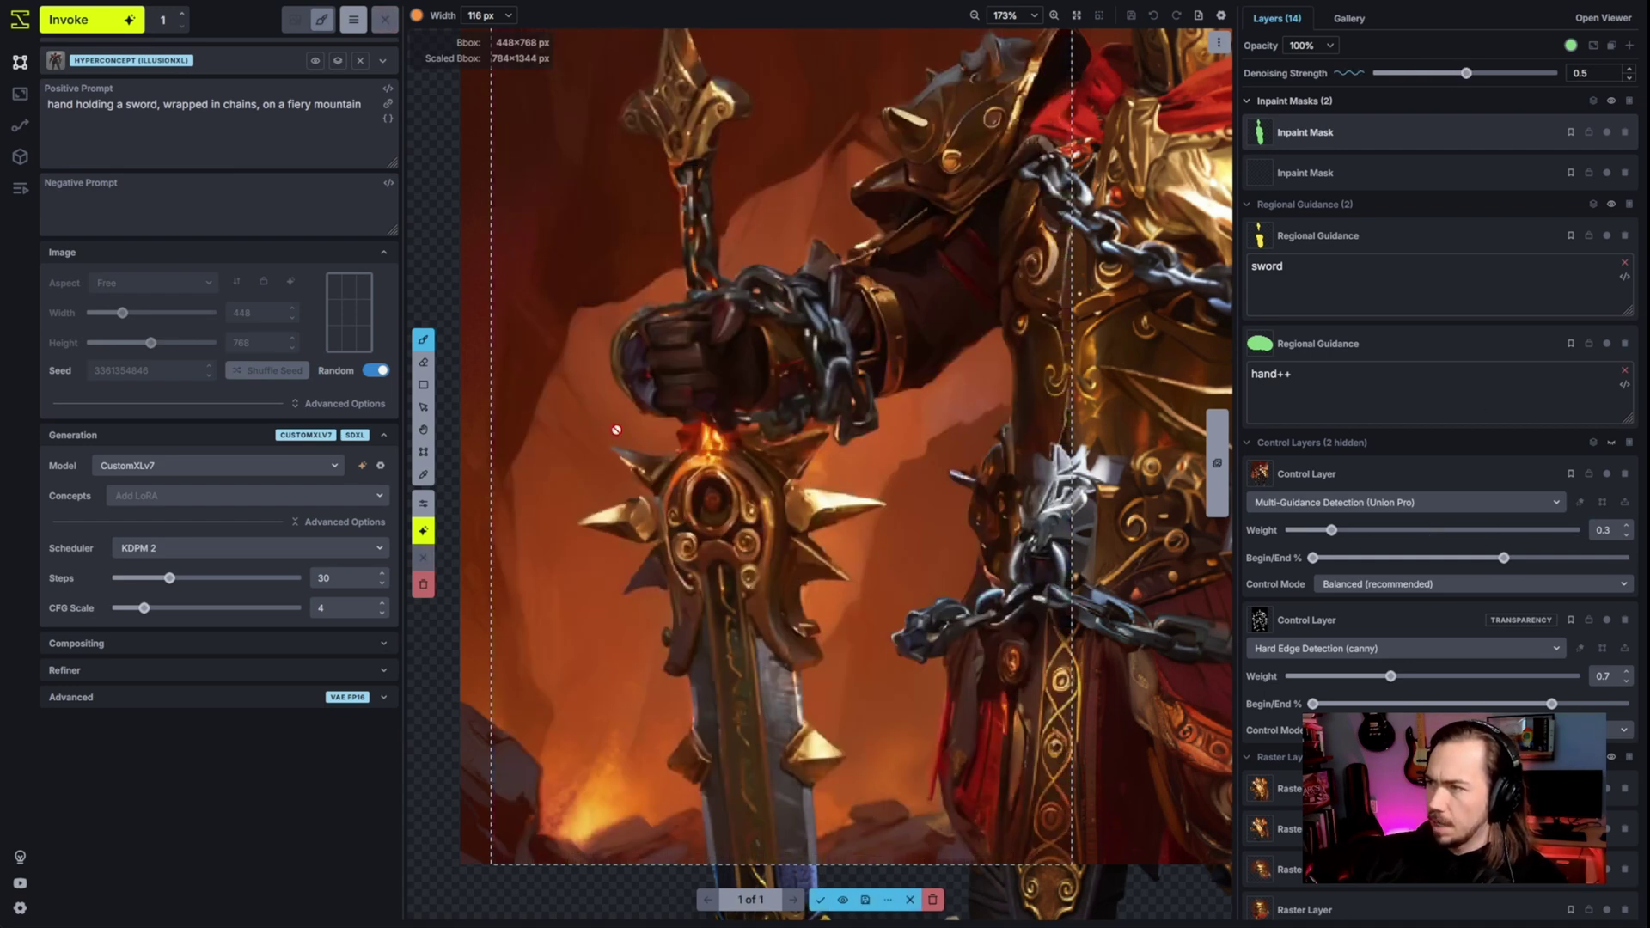
- Set the Union Pro control layer's weight to 0.55, regenerate the masked sword and hand, and accept the result
click(1371, 537)
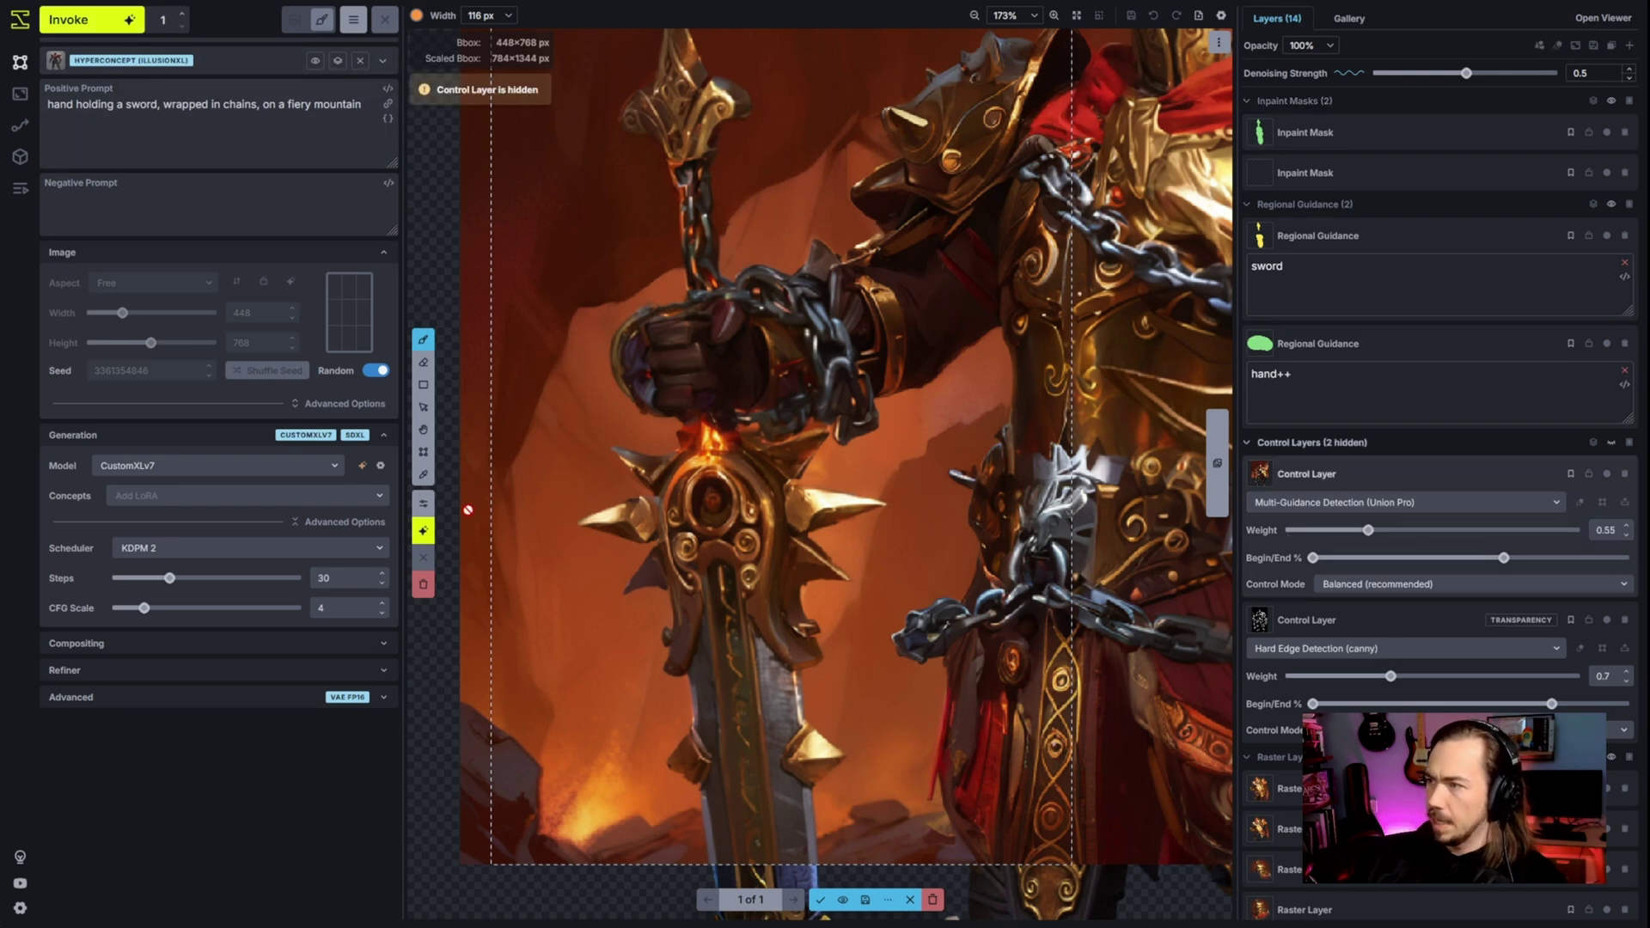
key(ctrl+Return)
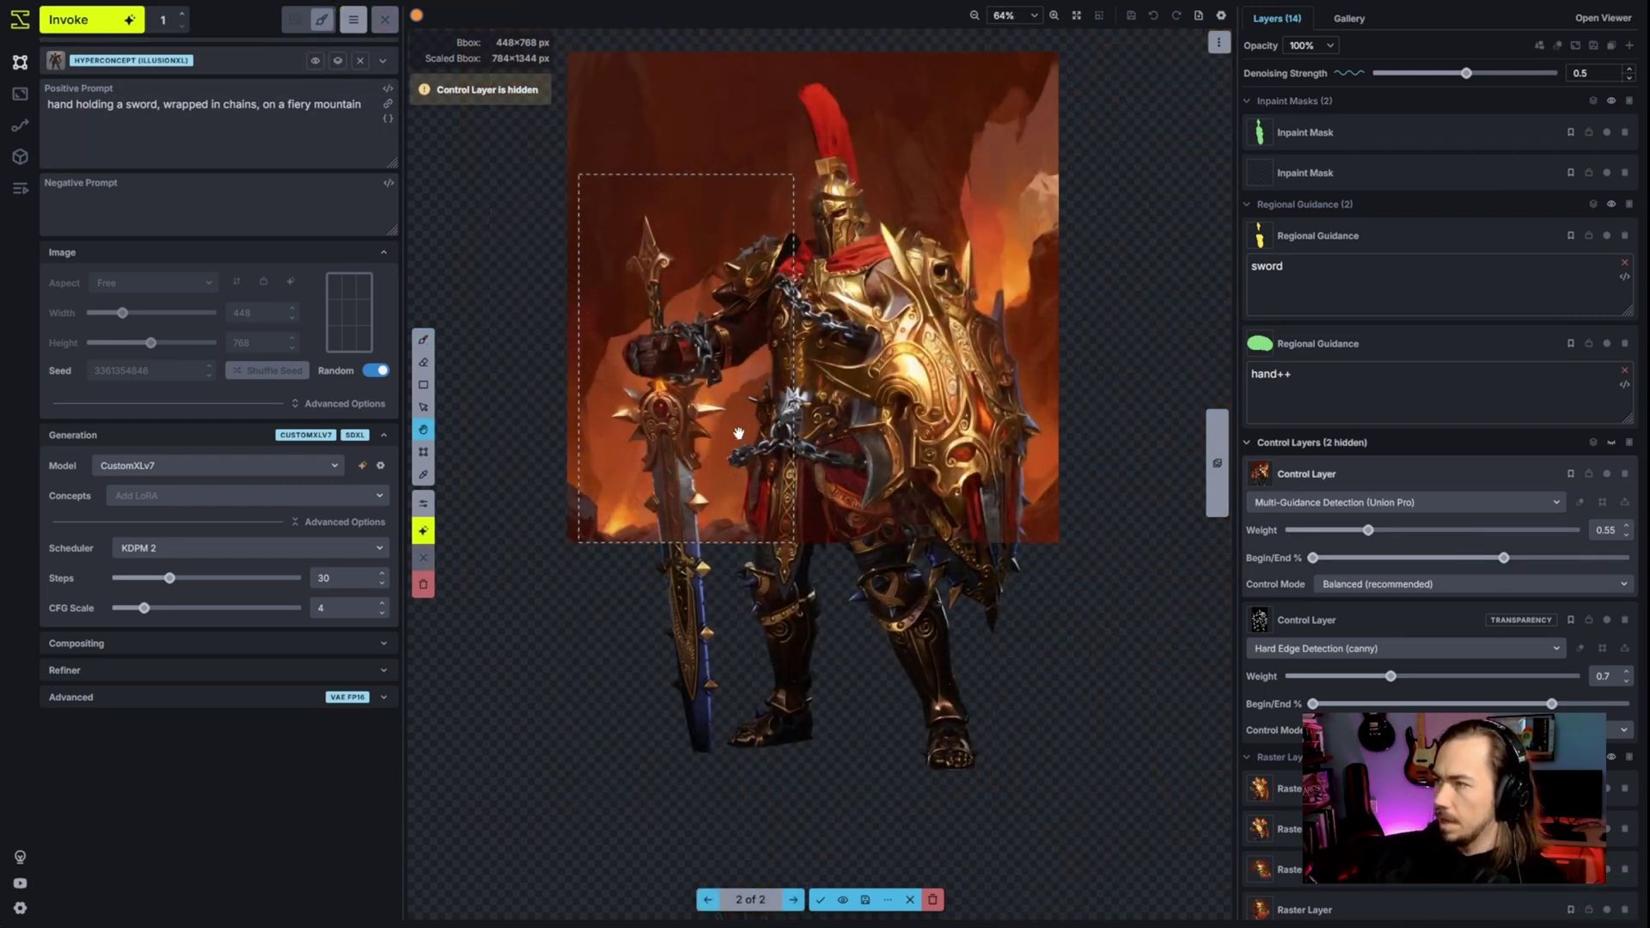
drag(738, 433, 750, 618)
key(b)
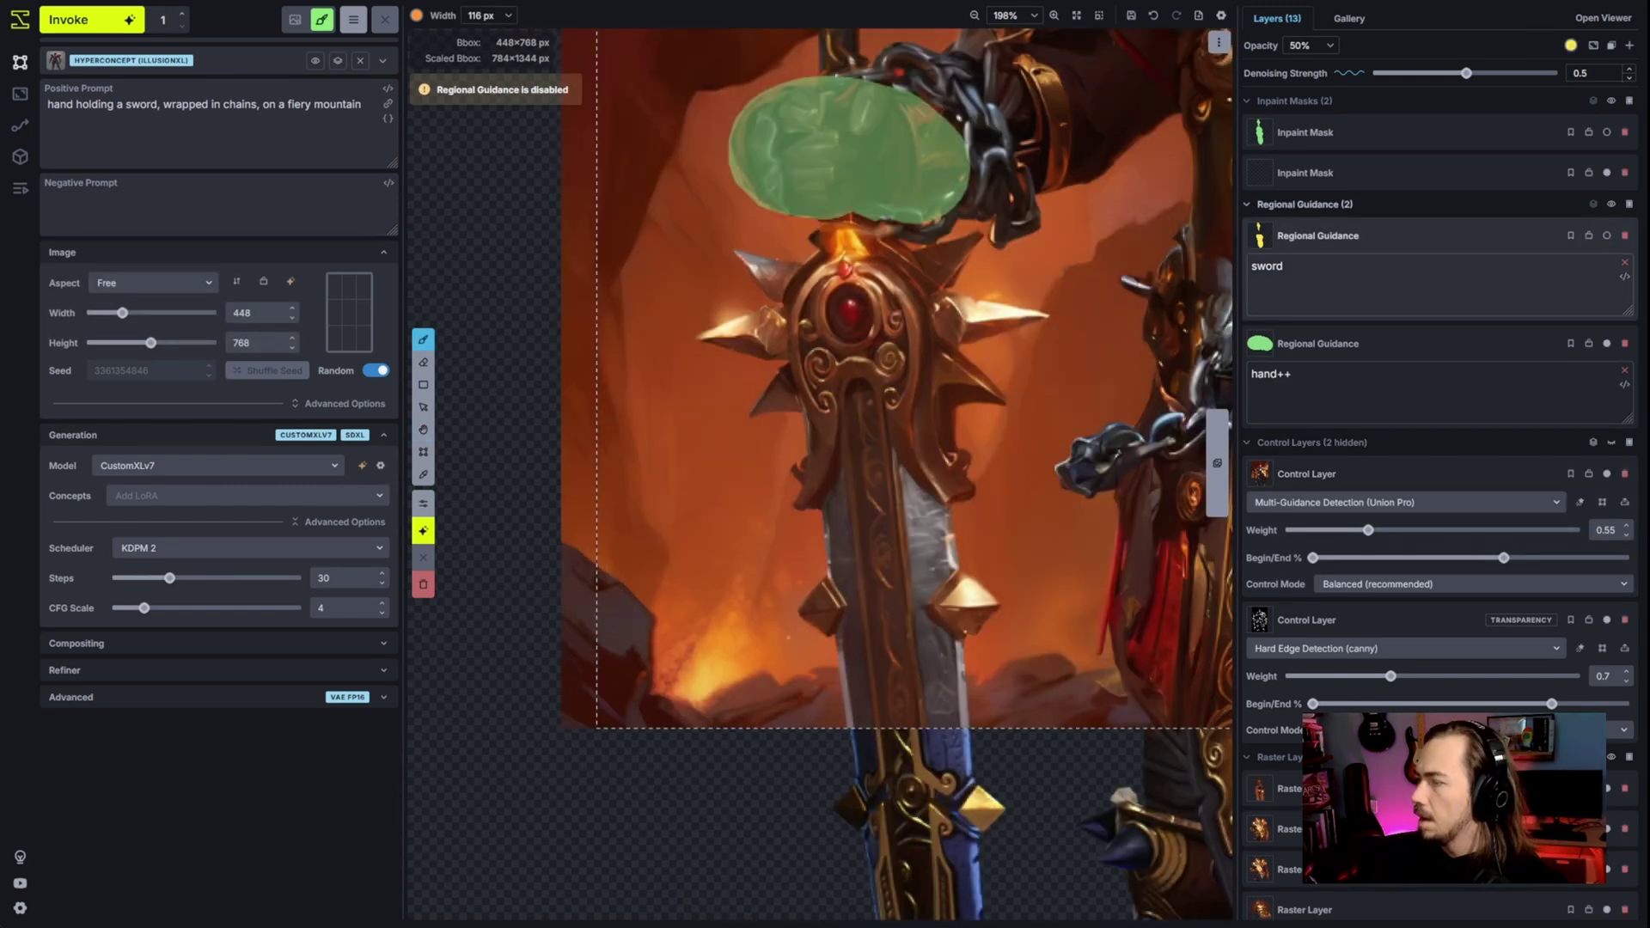
- Move the original render's raster layer to the top of the raster layer stack
scroll(1579, 596, down, 5)
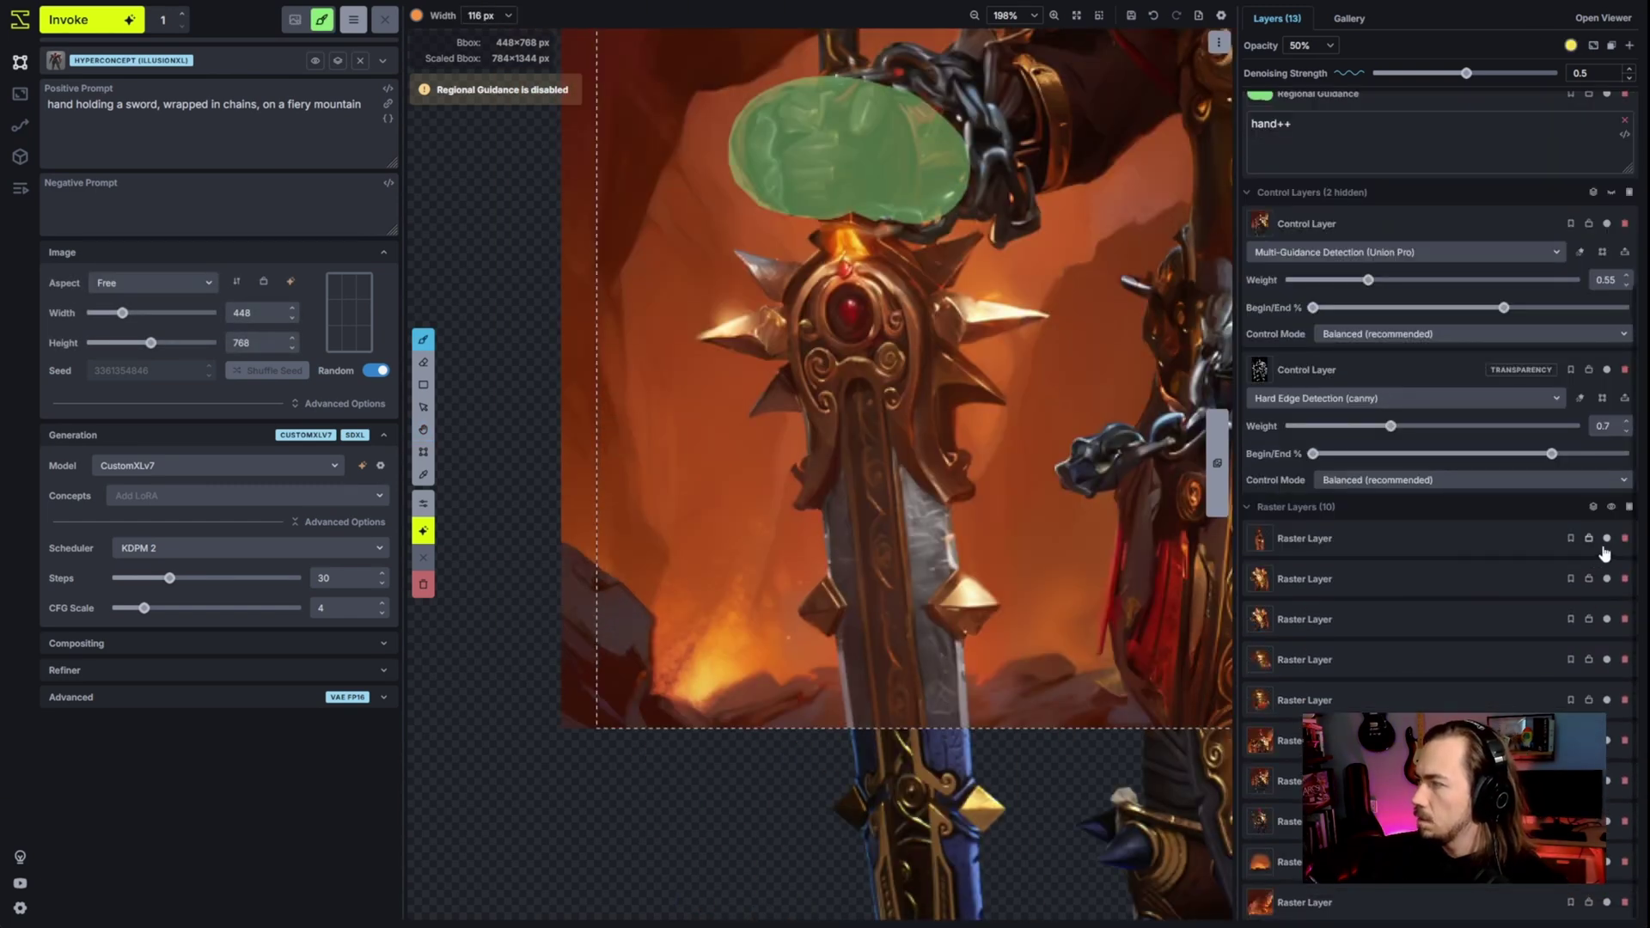
drag(1260, 821, 1264, 524)
scroll(1027, 352, down, 4)
scroll(1027, 353, up, 4)
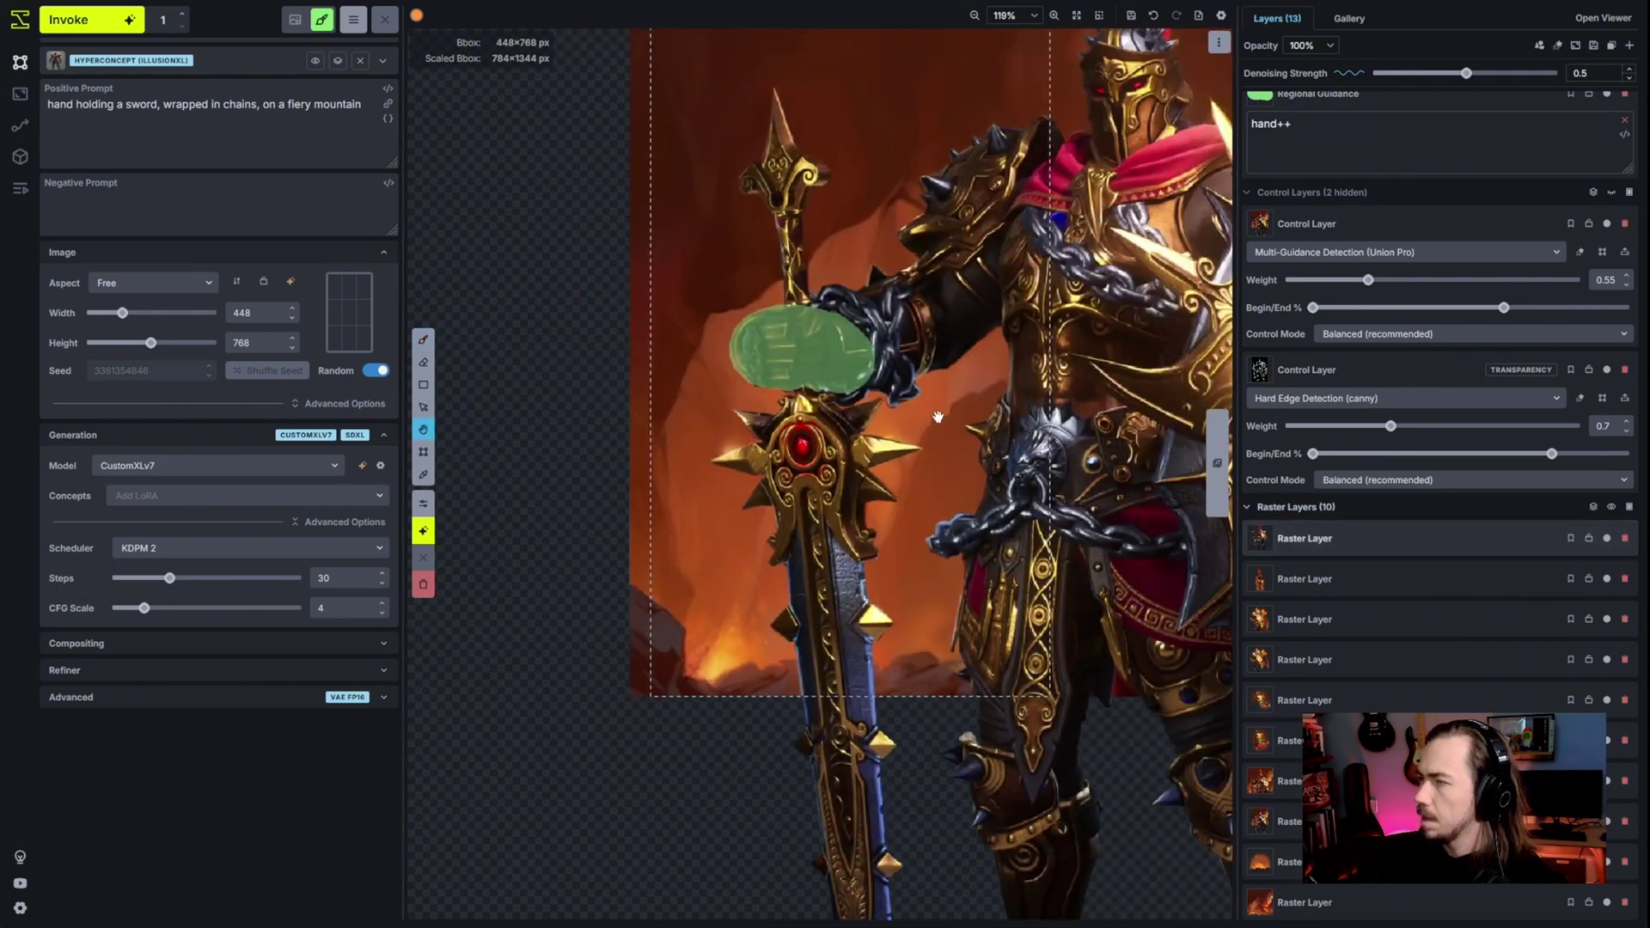
- Toggle the original render layer repeatedly to compare it with the refined sword, leaving the layer disabled
click(1609, 539)
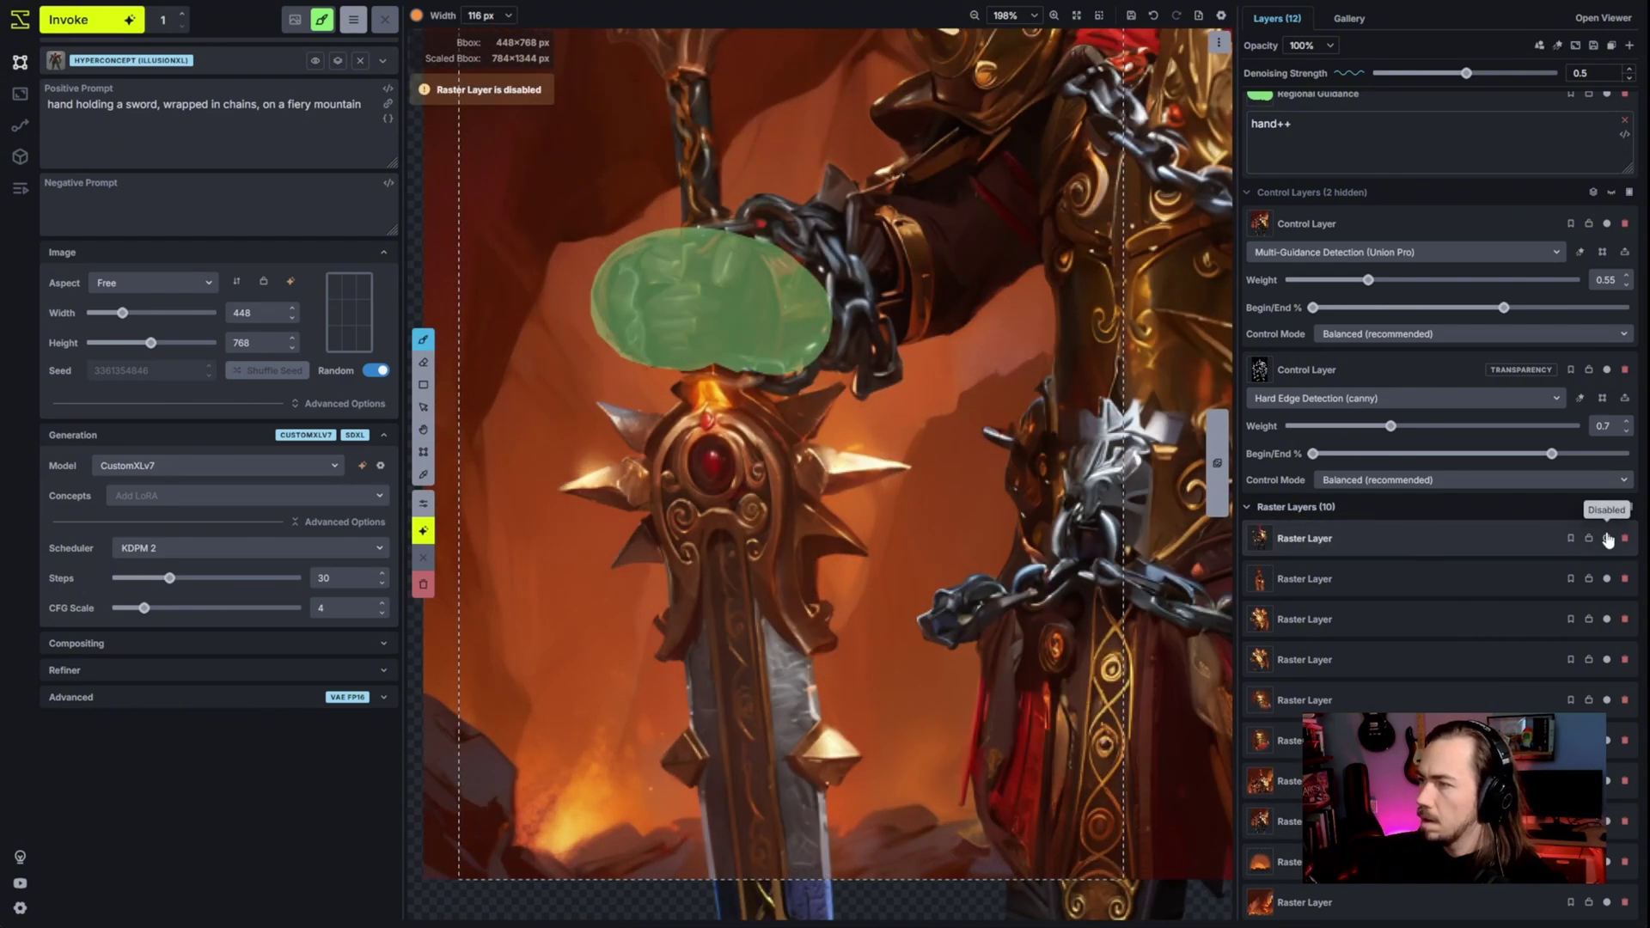
click(1608, 539)
click(1609, 539)
click(1608, 539)
click(1608, 539)
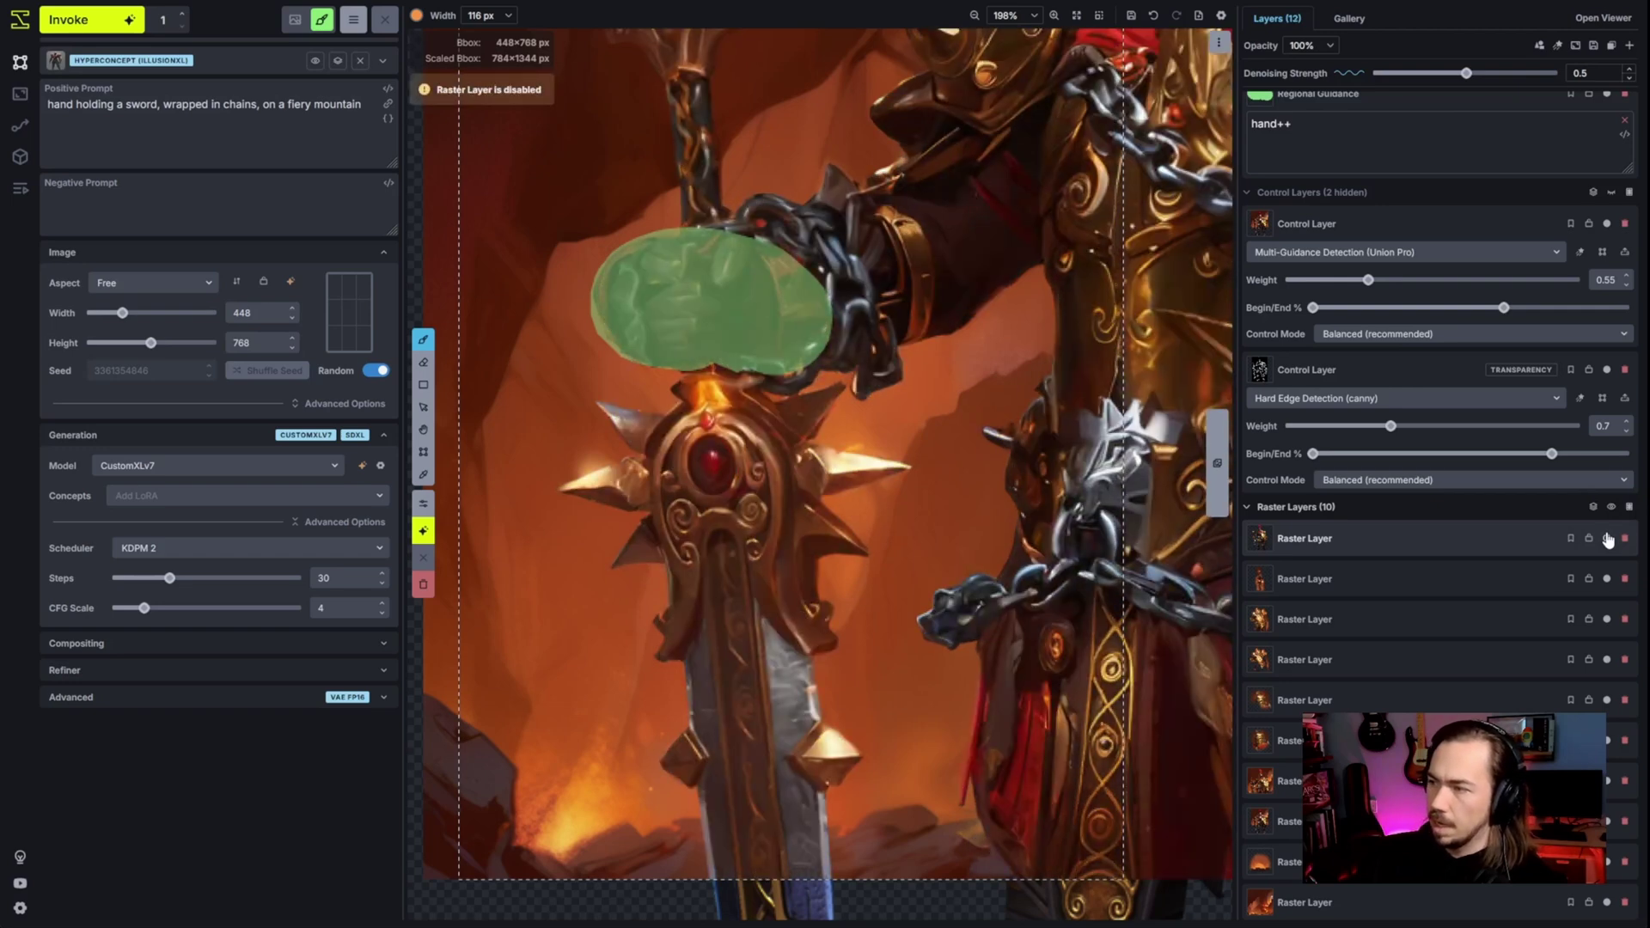
click(1608, 539)
click(1608, 539)
click(1608, 539)
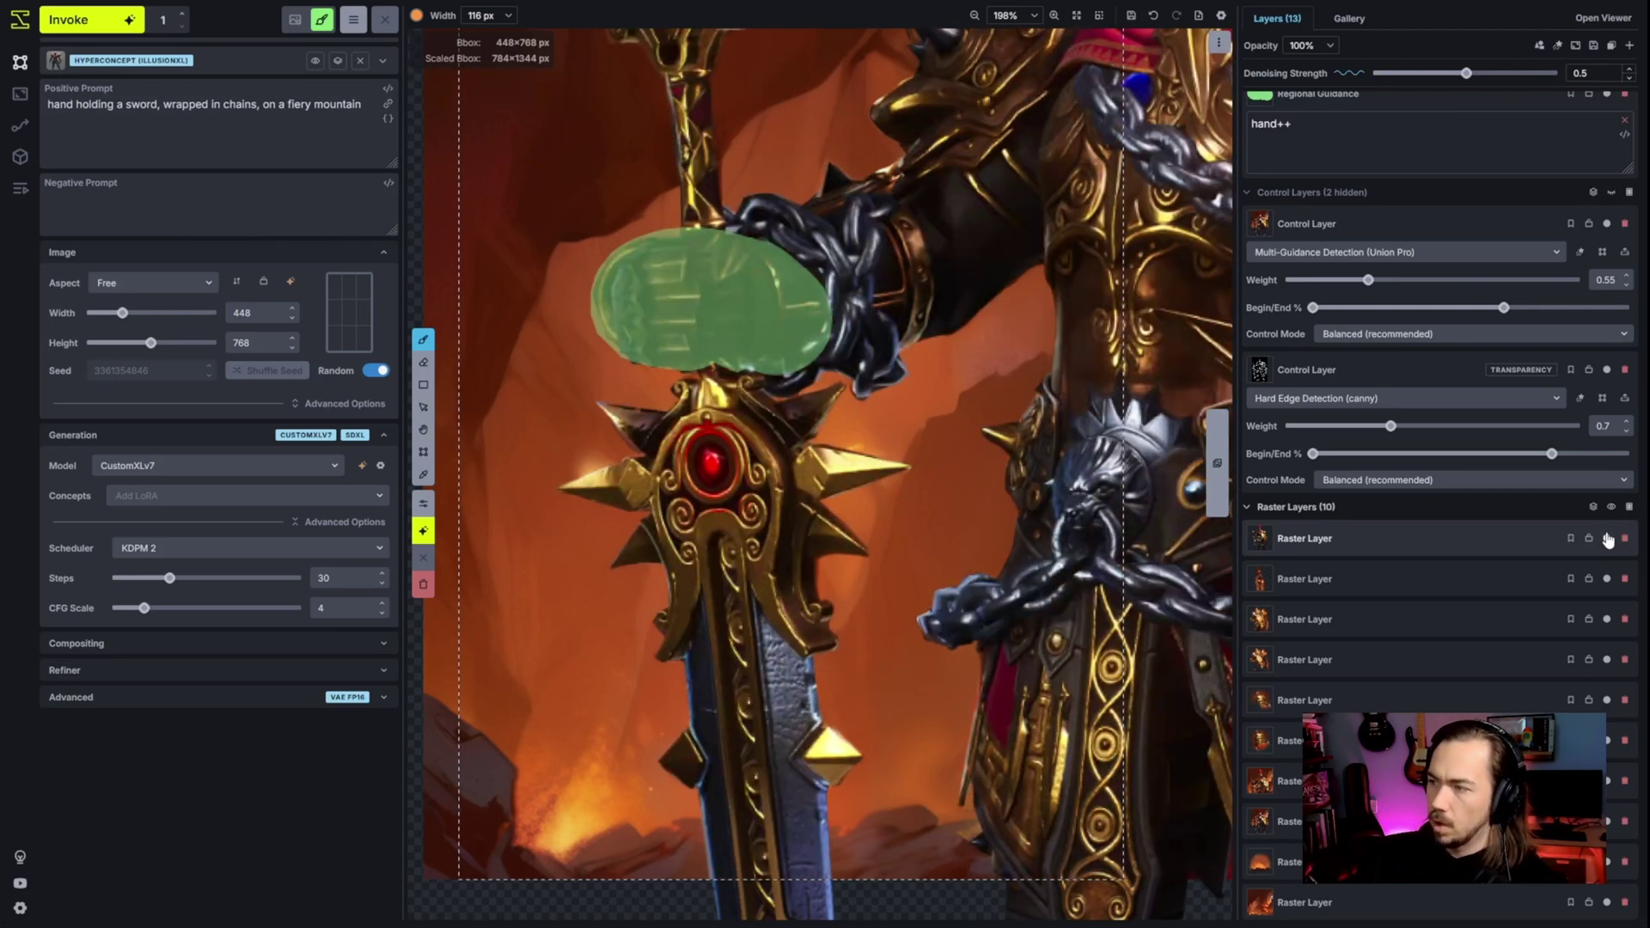
click(1608, 539)
click(1608, 539)
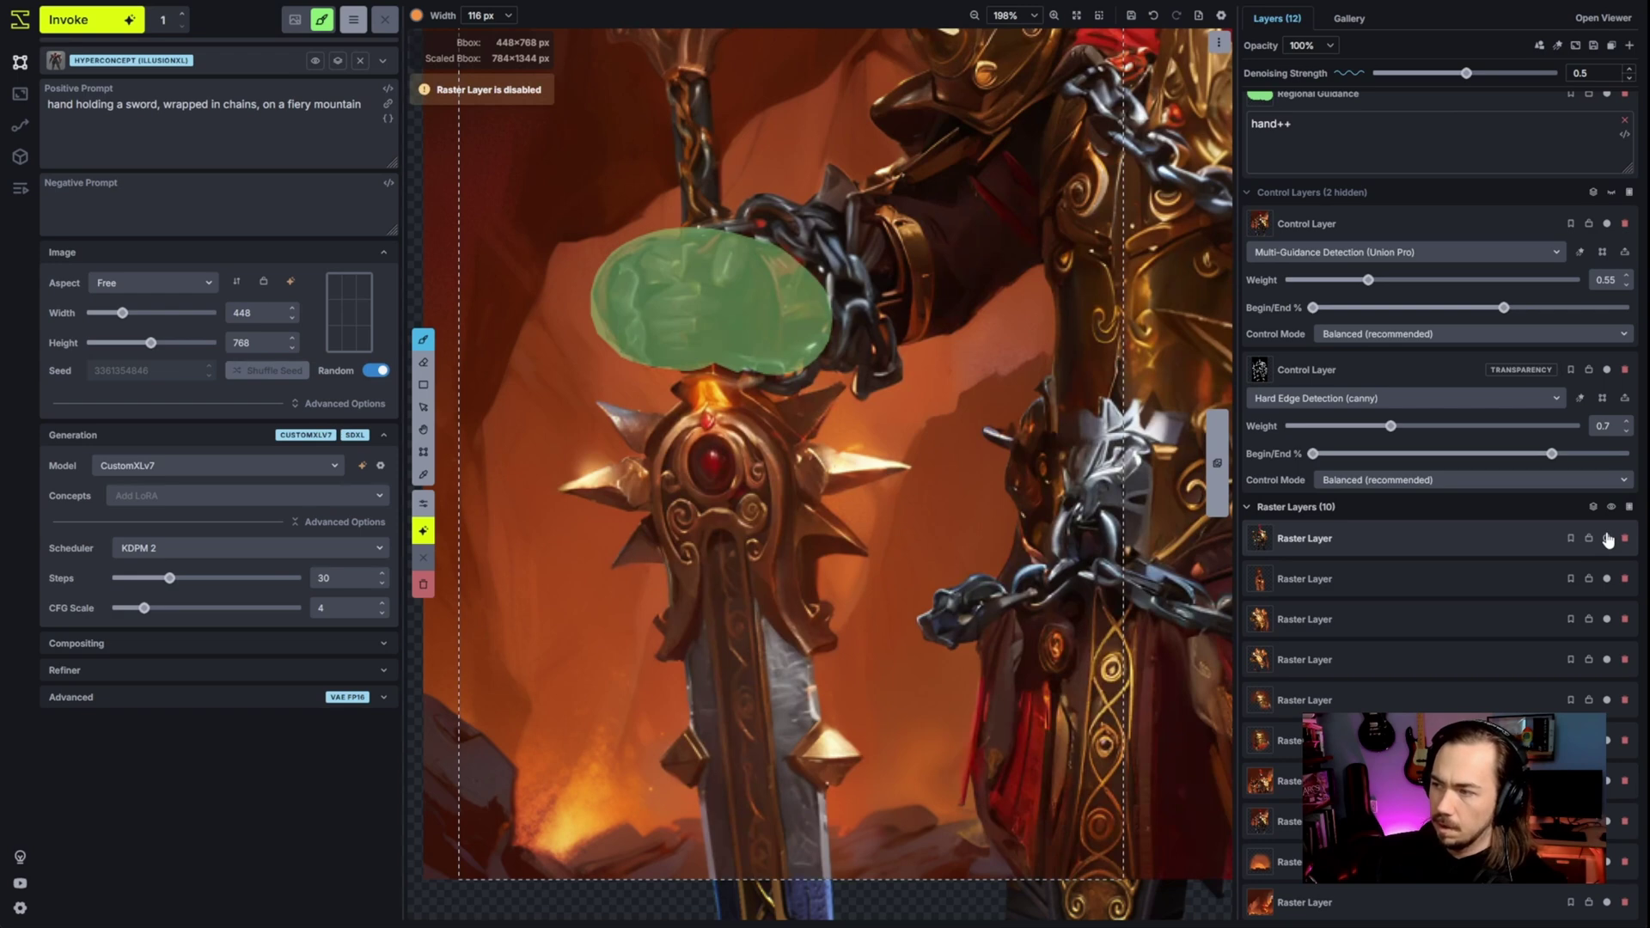
click(1609, 539)
click(1608, 539)
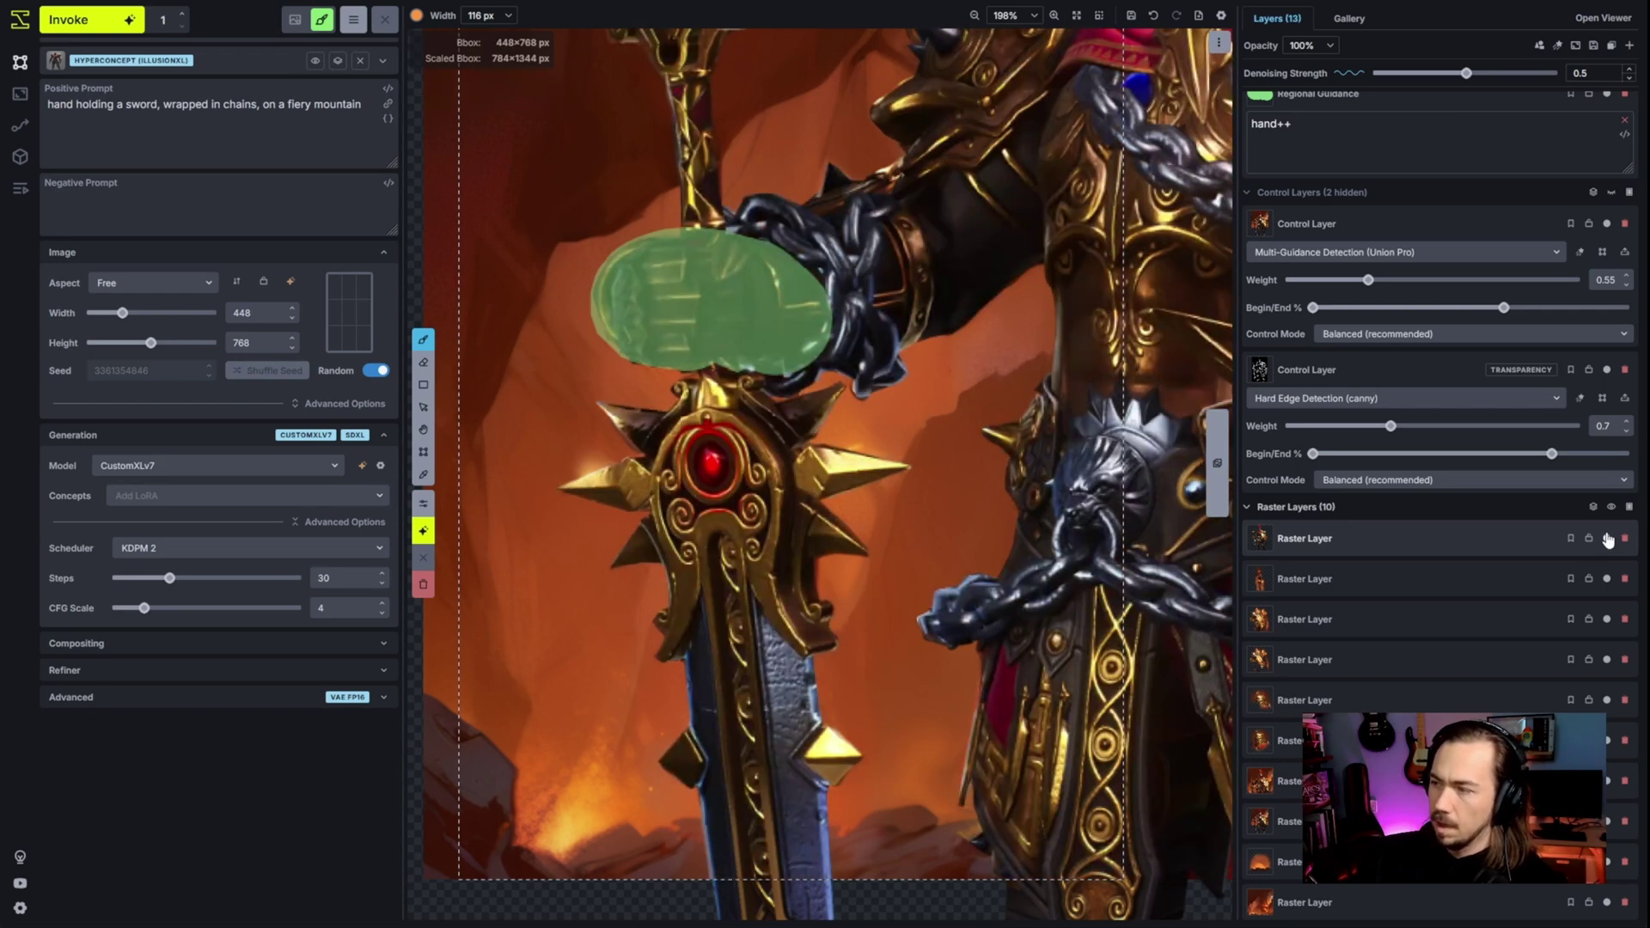
click(1608, 539)
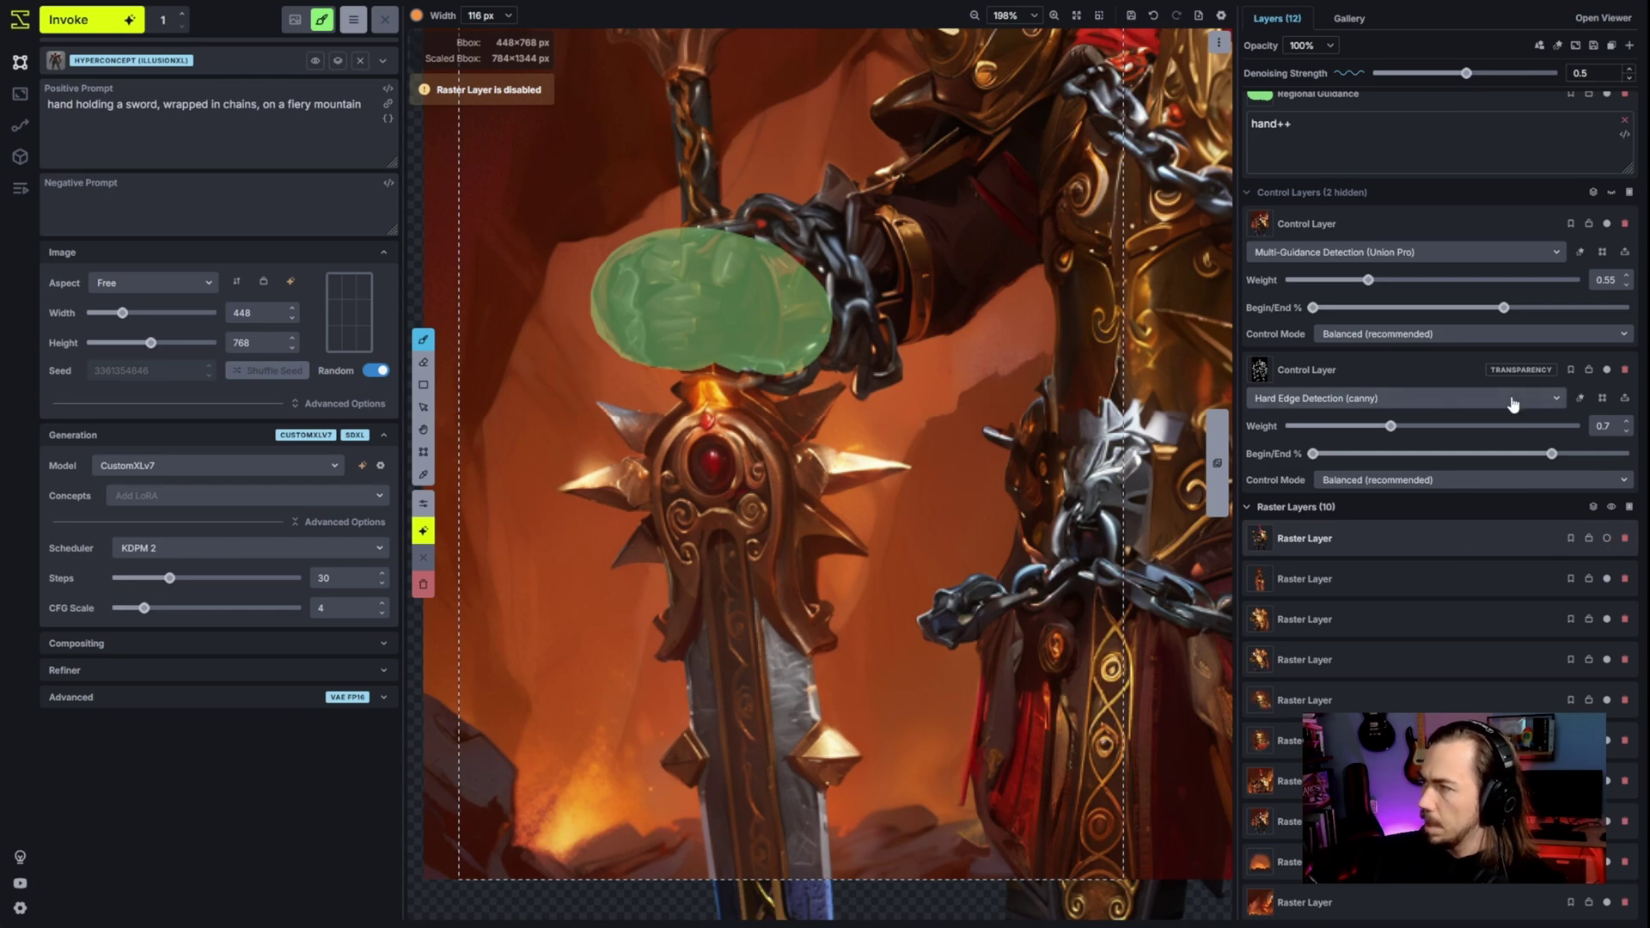
- Set the canny control layer's weight to 0.9 and fit the bounding box to a 384×384 px area around the hand and sword guard
click(1419, 426)
scroll(1142, 545, down, 5)
key(c)
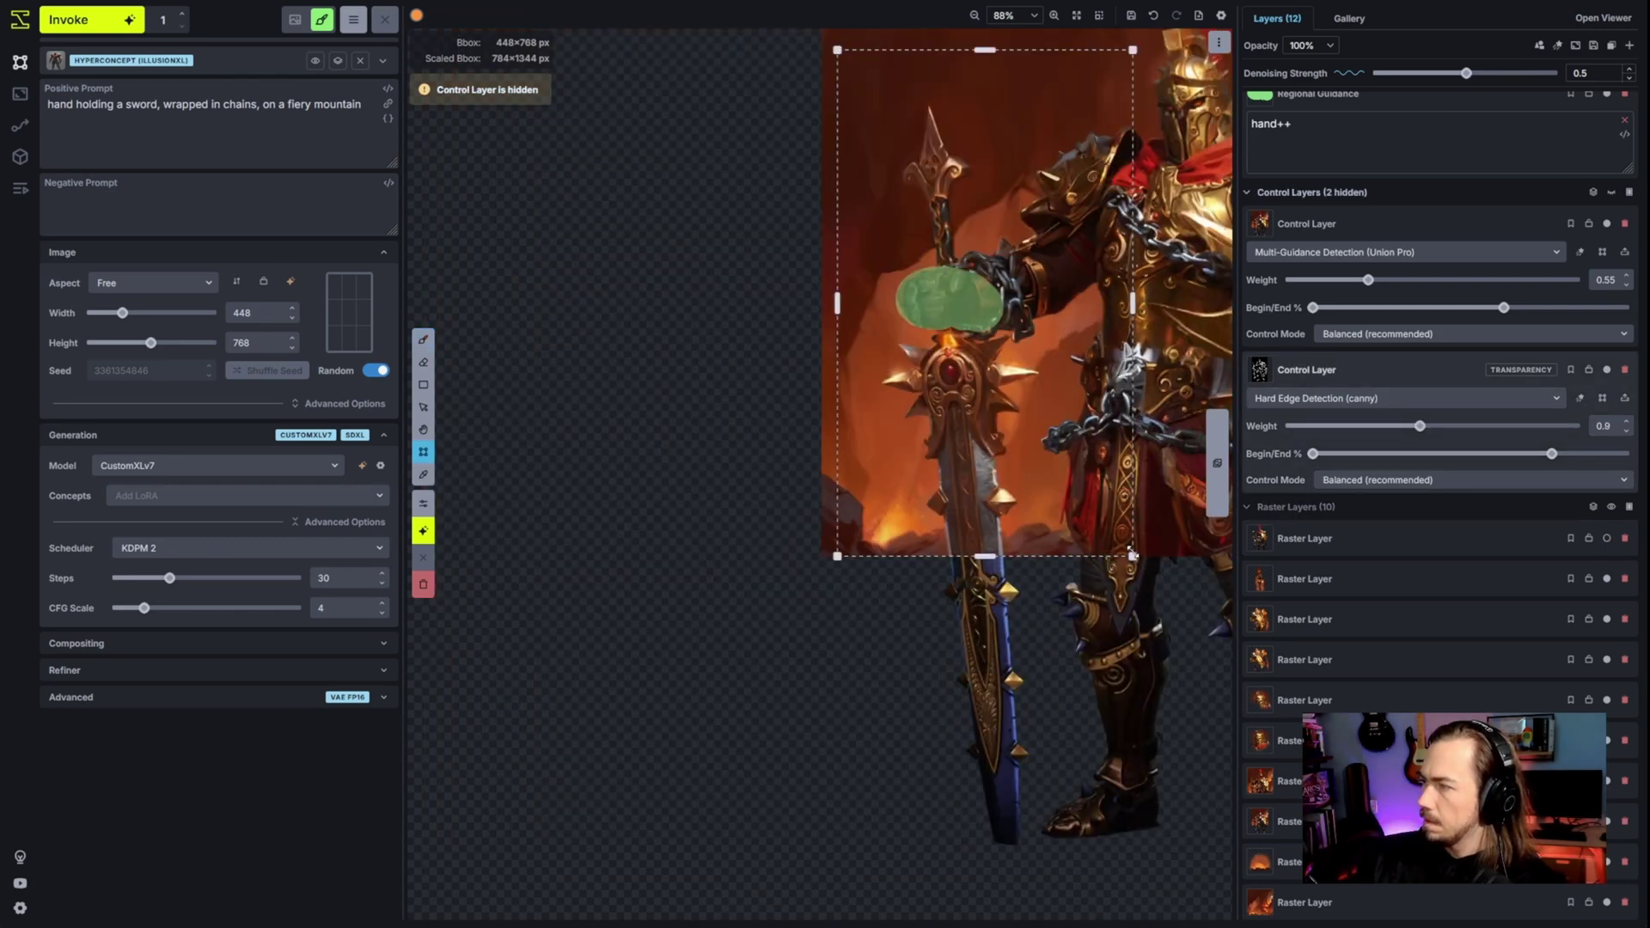
drag(1133, 556, 1091, 303)
drag(966, 191, 966, 359)
scroll(966, 360, up, 5)
scroll(1384, 209, up, 3)
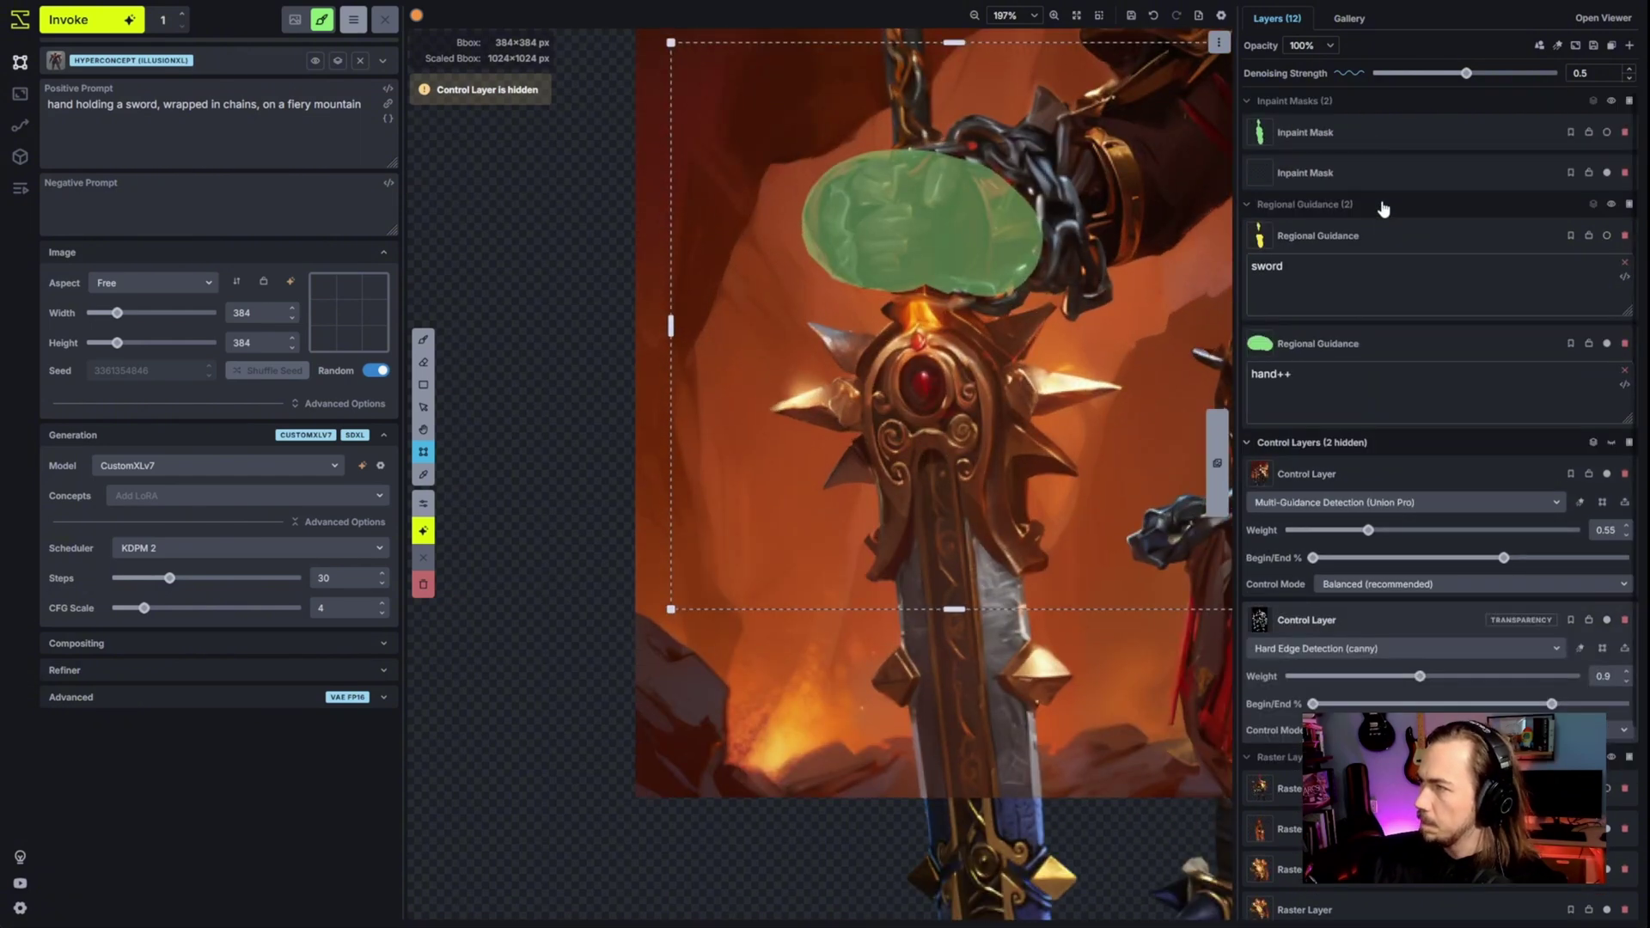
- Re-enable the sword's inpaint mask, clear it and dab a 116 px mask spot over the sword guard
click(1360, 127)
click(1607, 132)
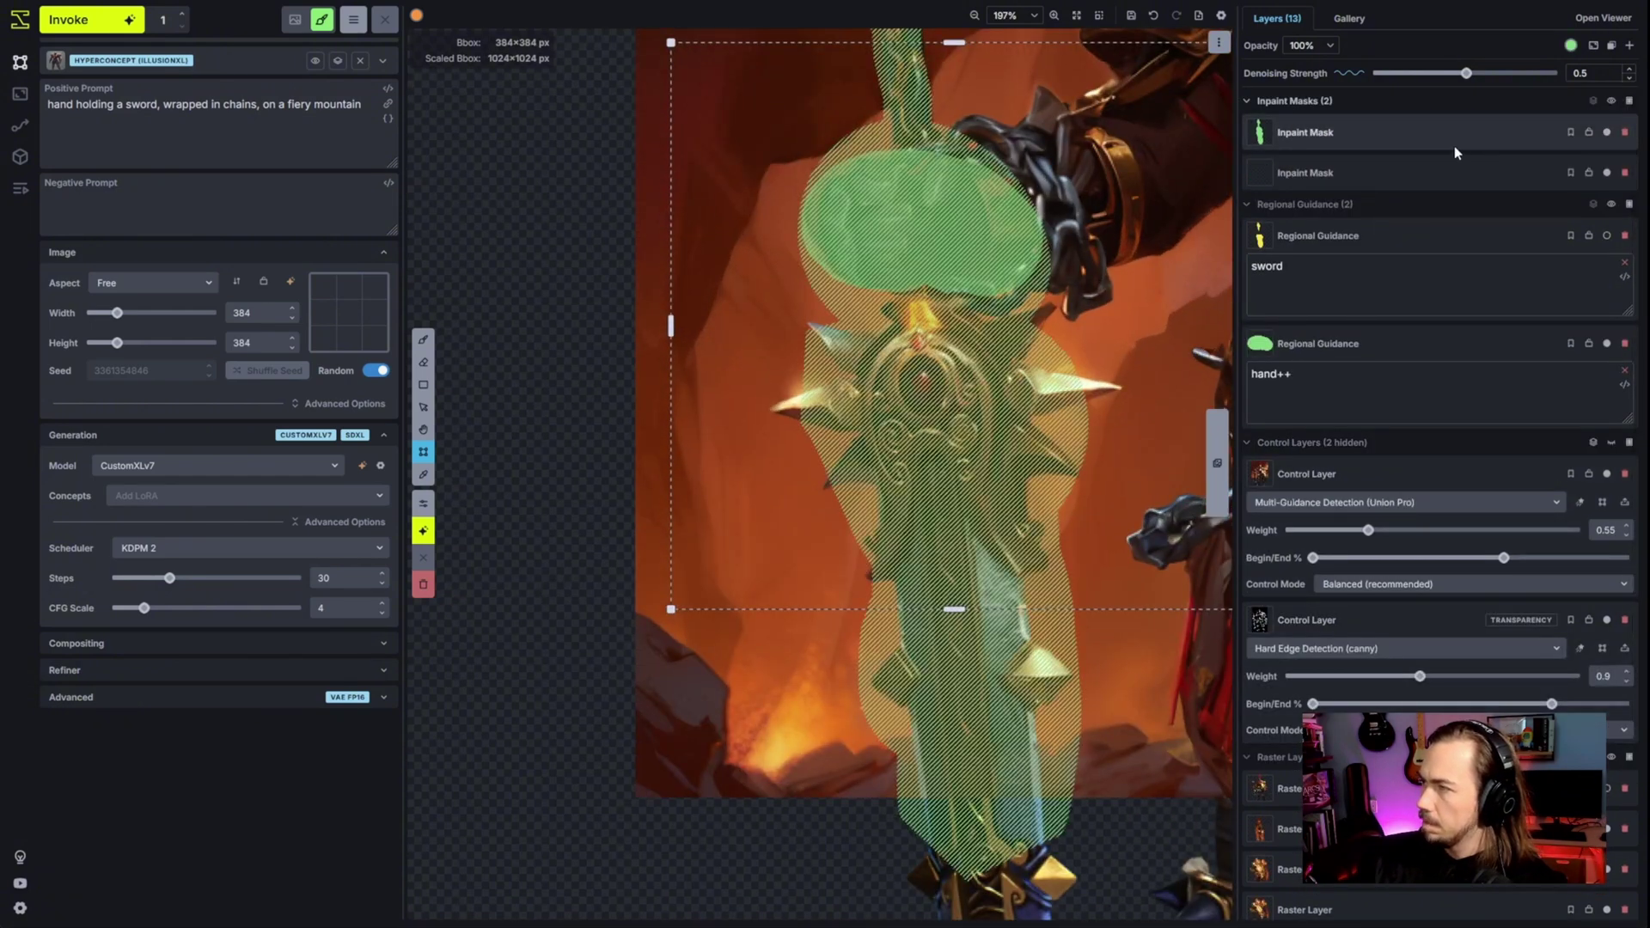
key(shift+c)
key(b)
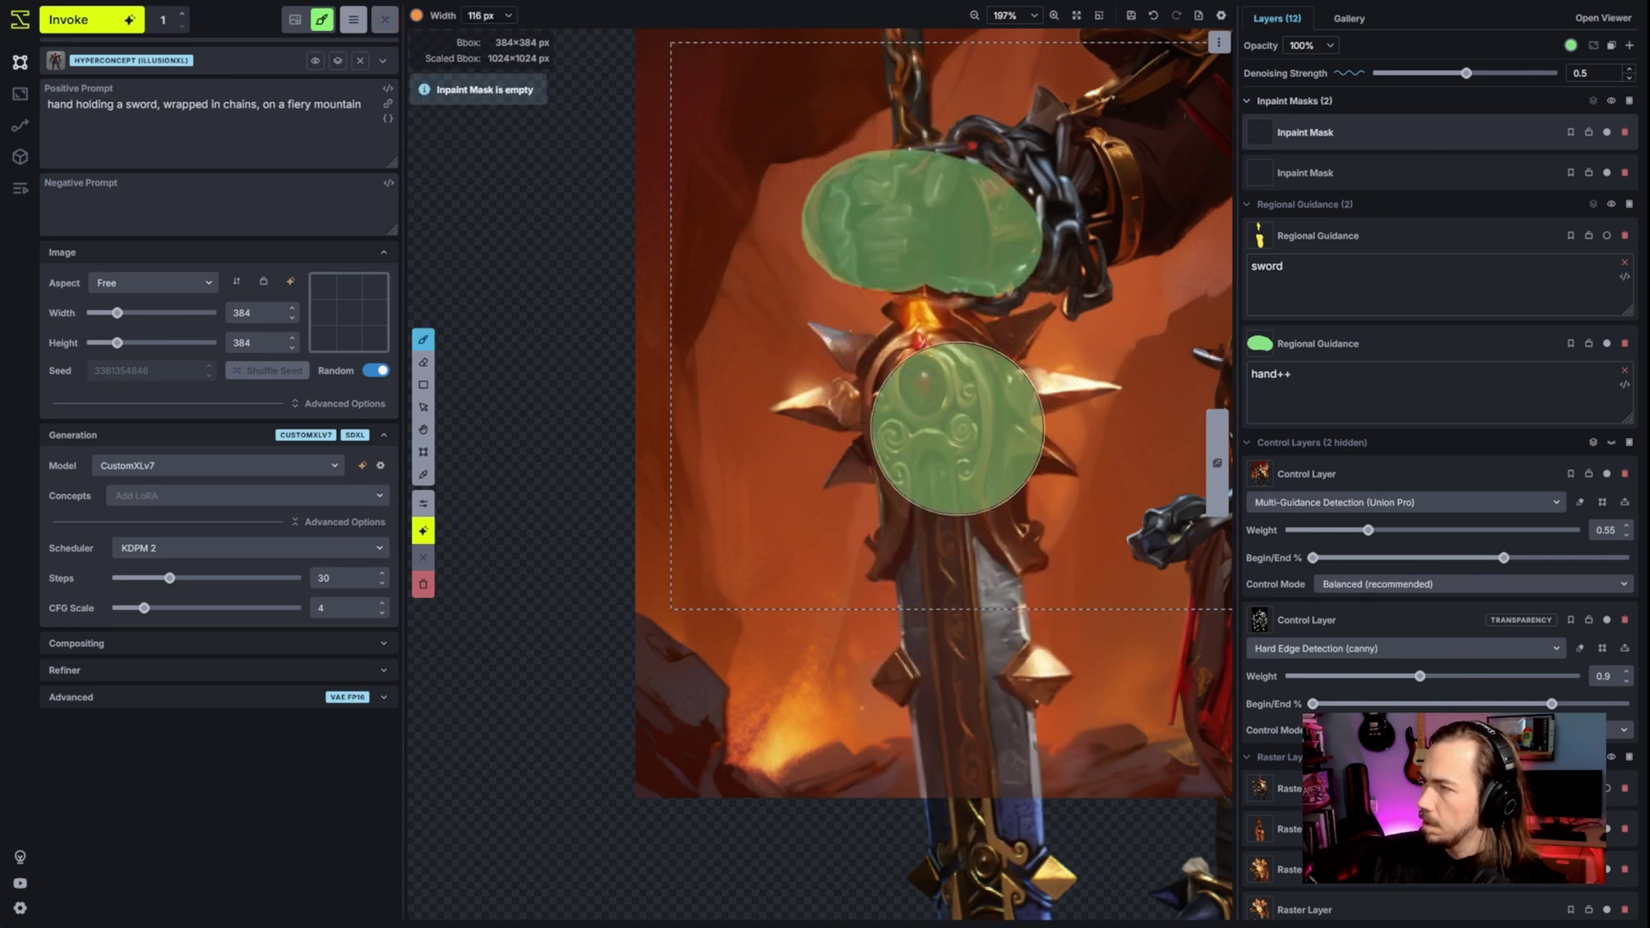
click(928, 419)
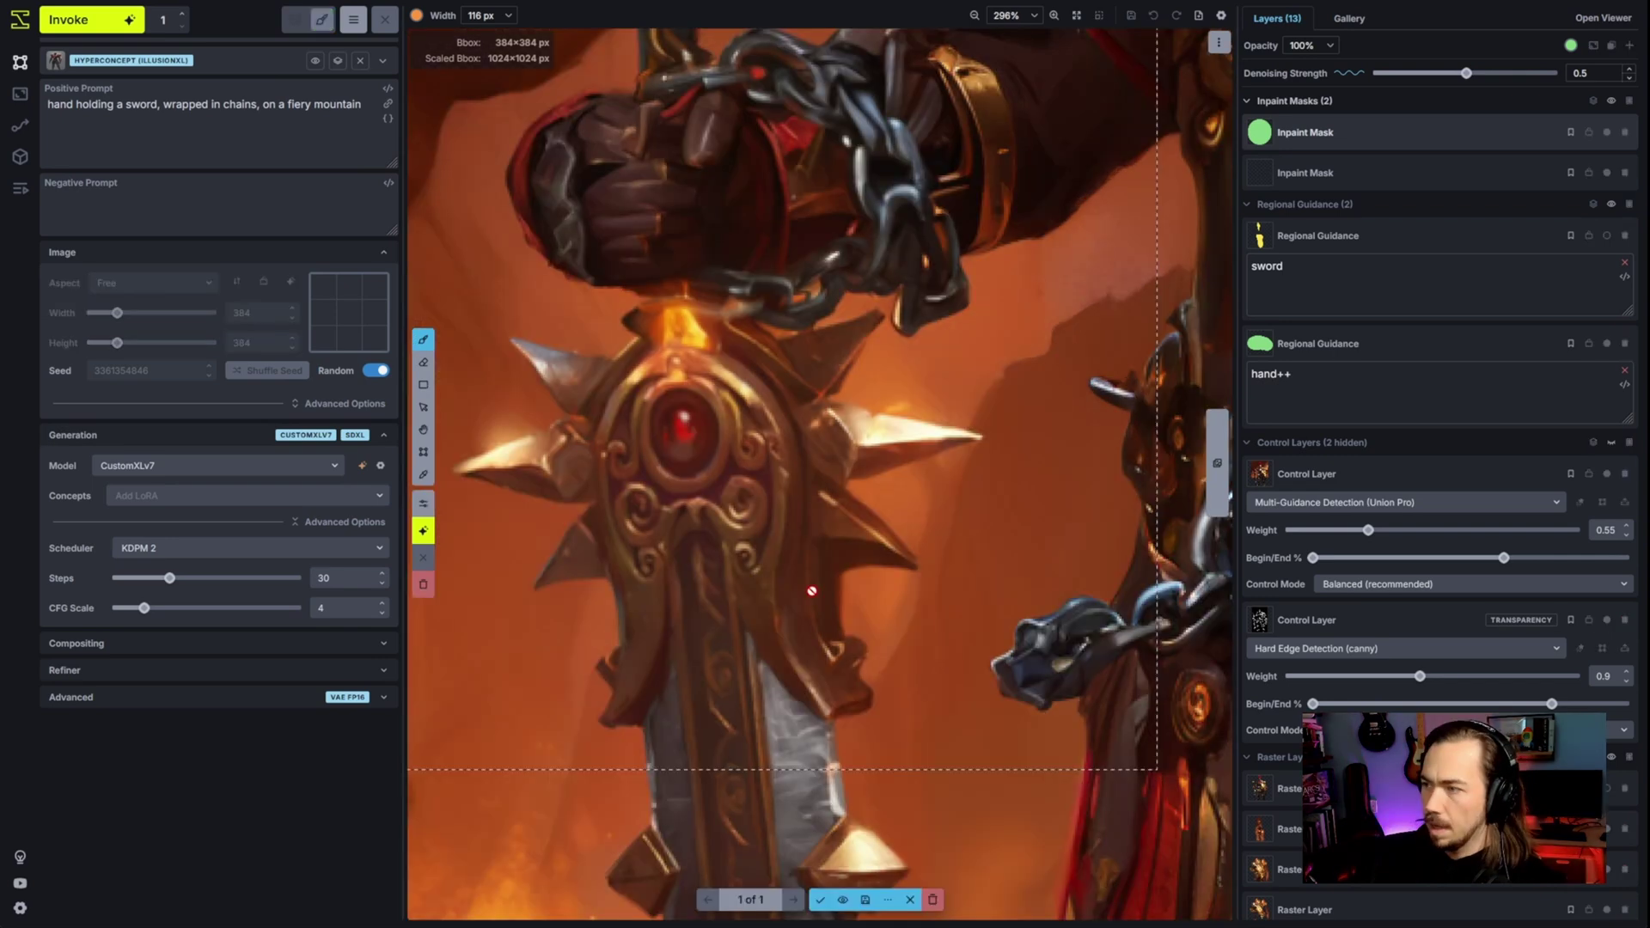
- Regenerate the masked sword guard, inspect it up close and from afar, and accept the result
scroll(739, 537, down, 6)
scroll(745, 531, up, 12)
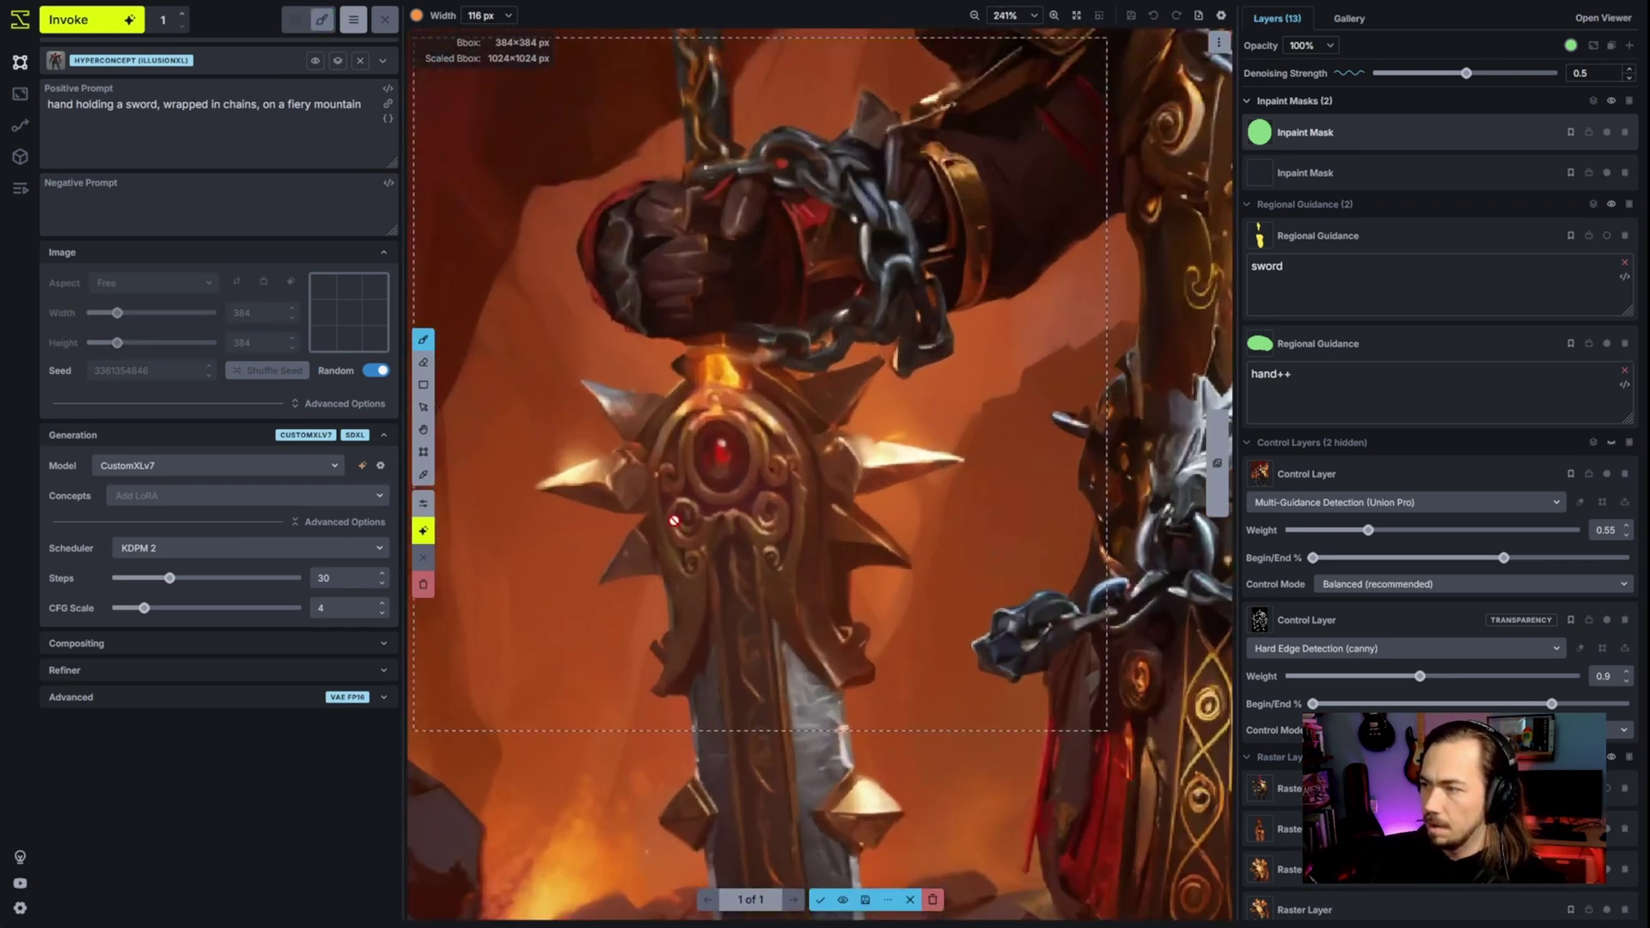
scroll(731, 662, down, 11)
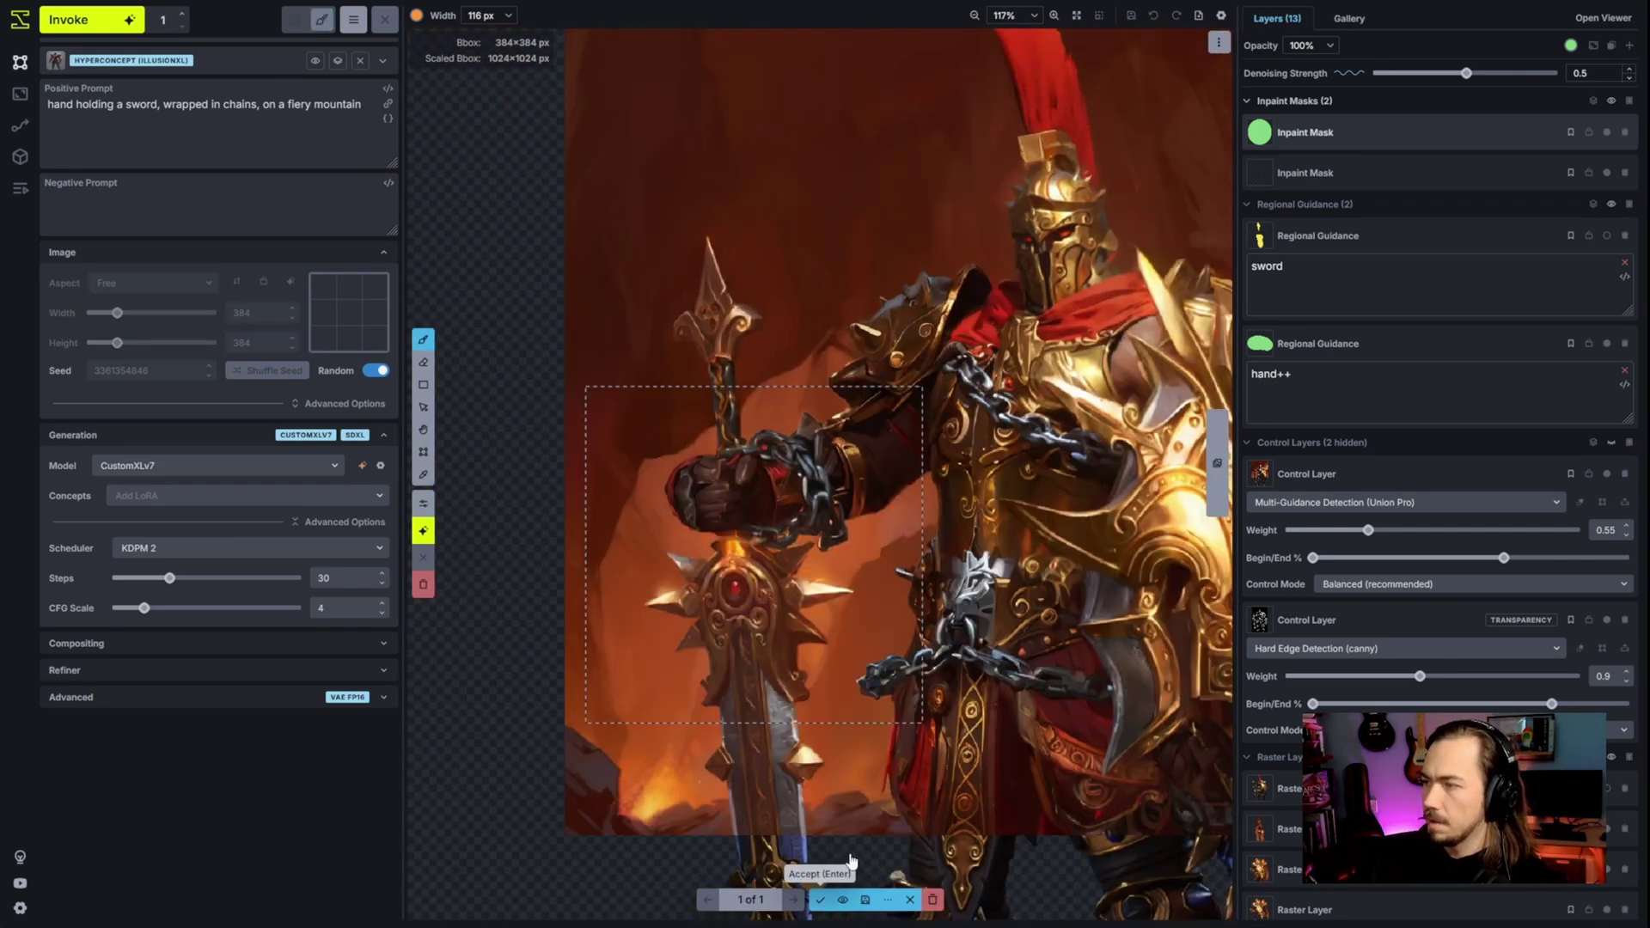
key(Return)
- Move the 384×384 px bounding box over the general's waist and belt chains
key(c)
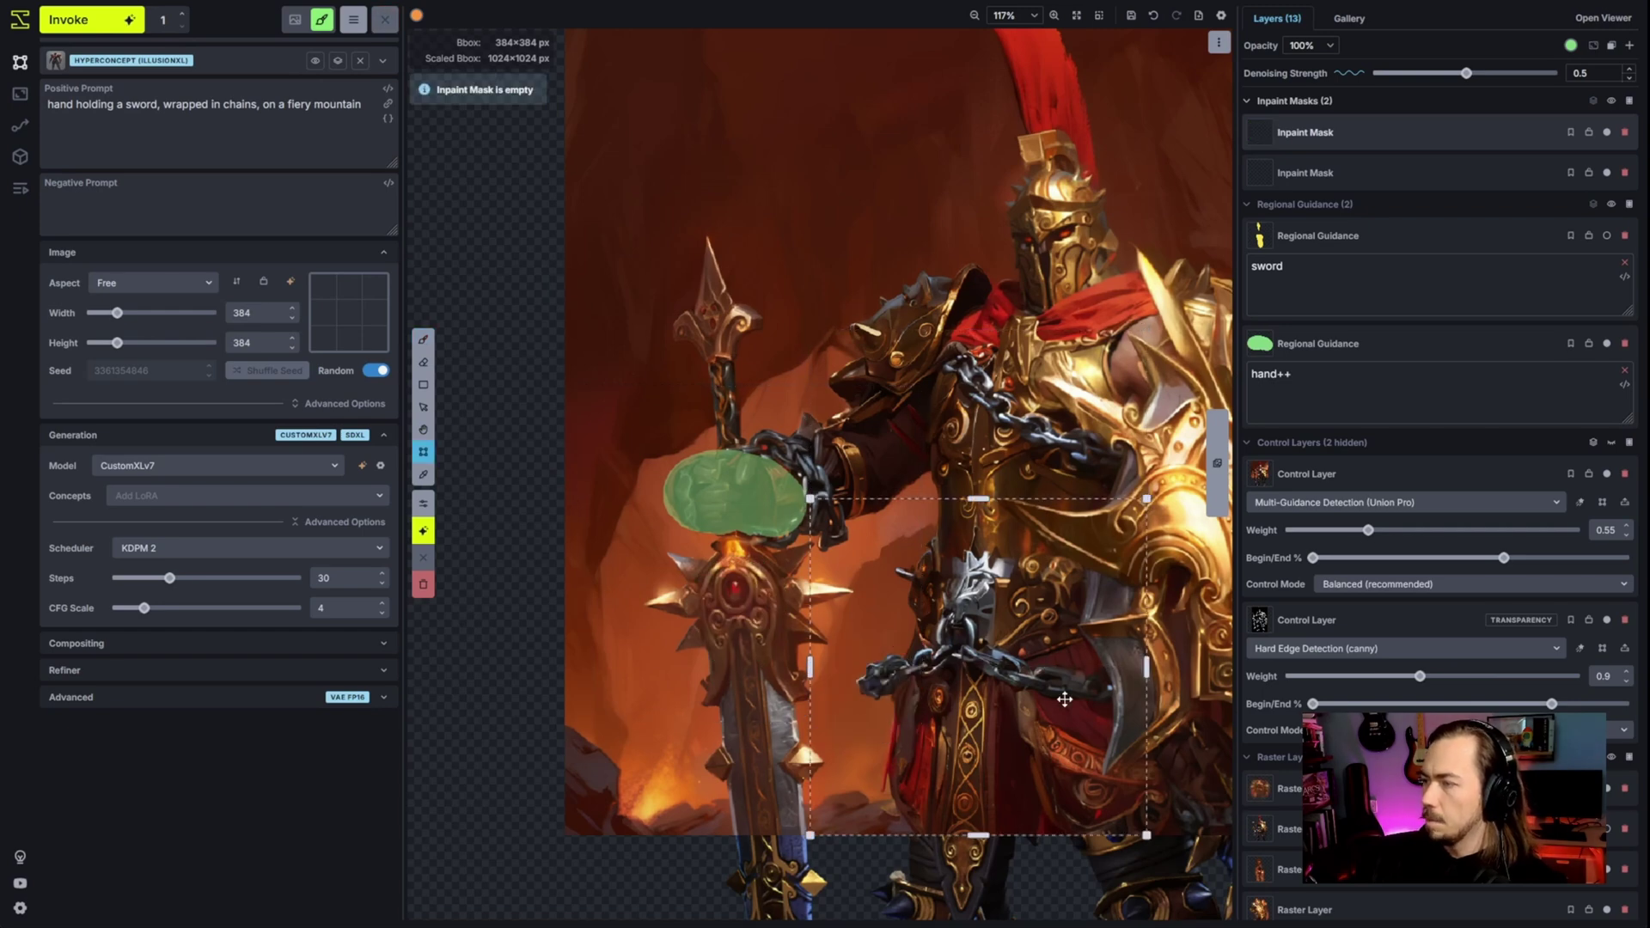
scroll(978, 741, up, 8)
key(h)
drag(863, 788, 739, 606)
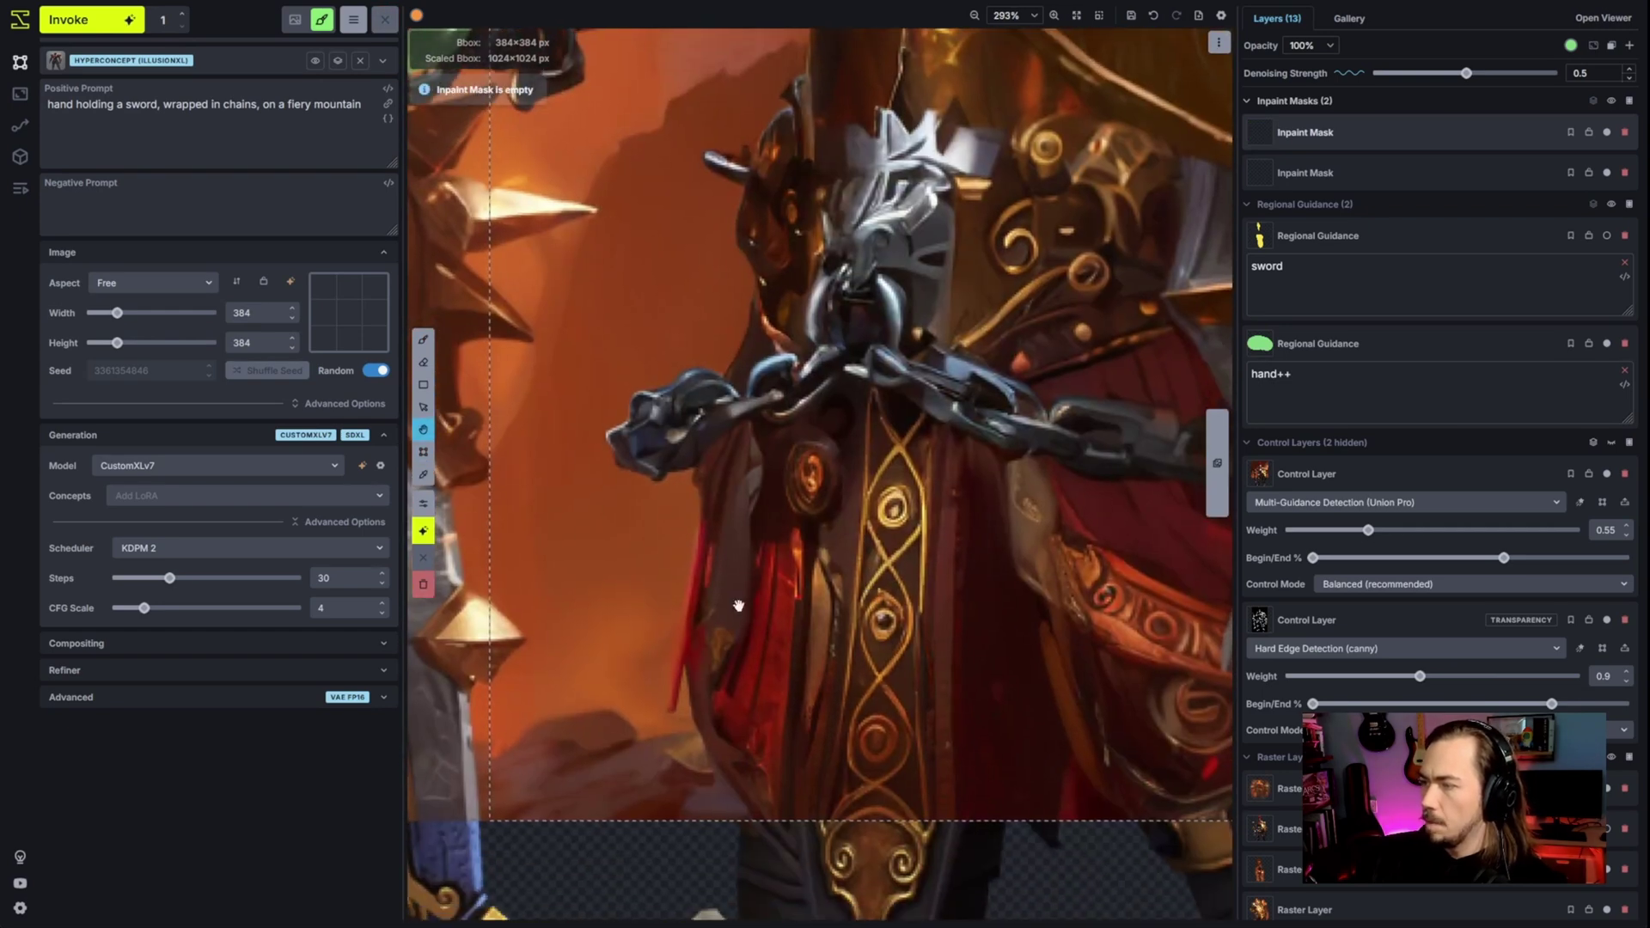
scroll(851, 464, down, 3)
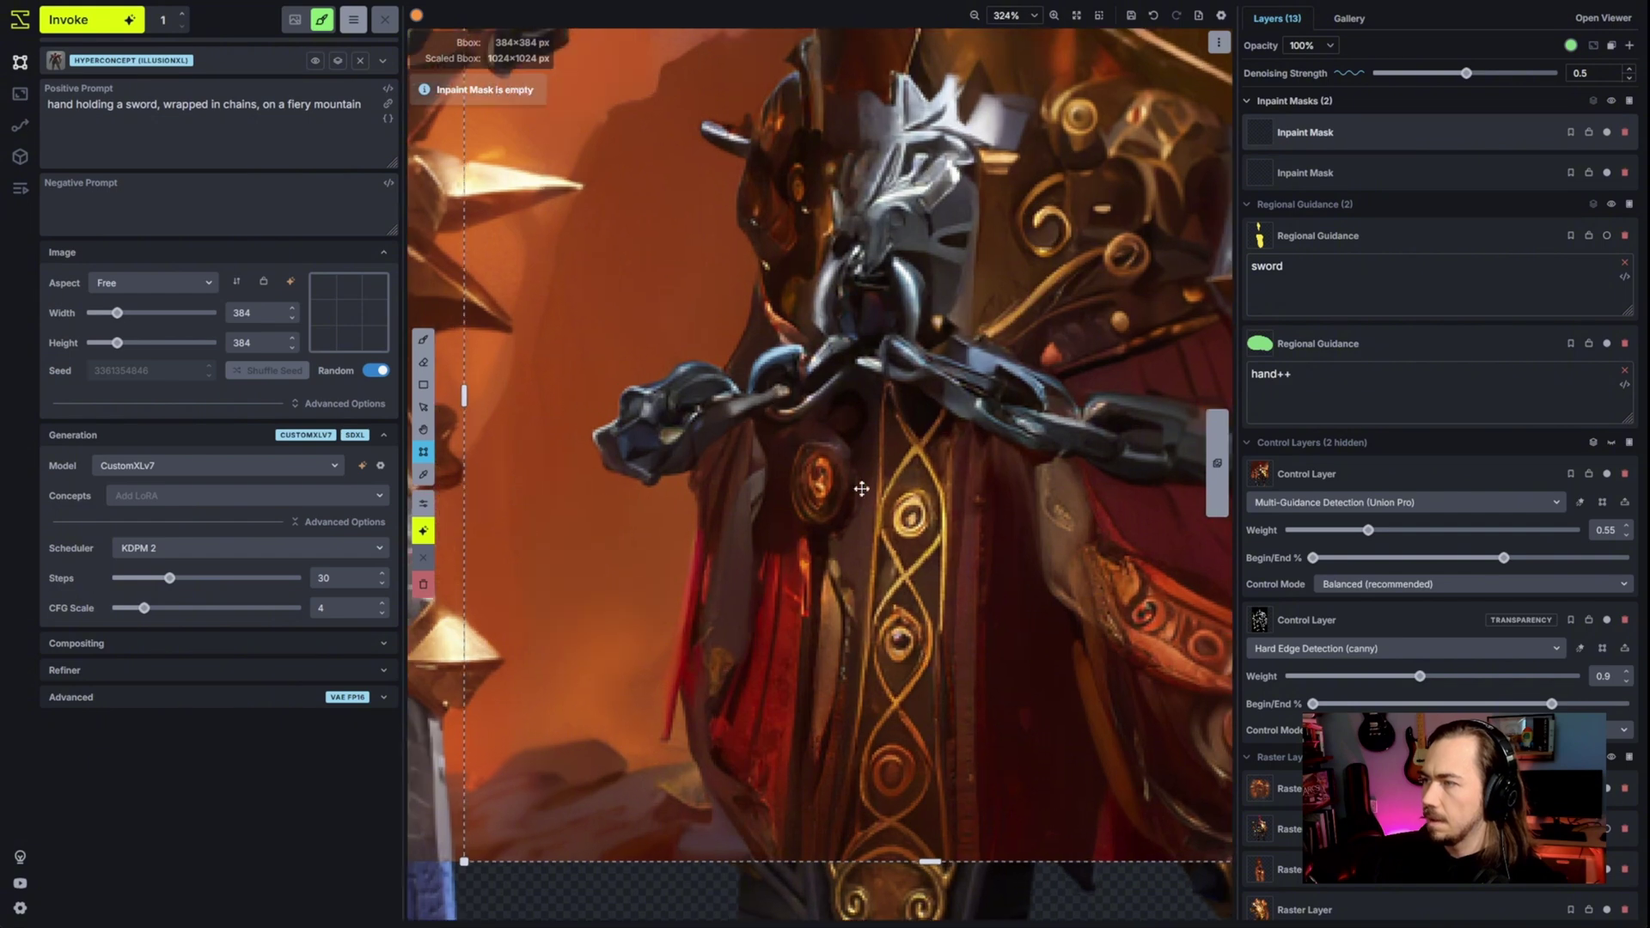
- Paint an inpaint mask with a 42 px brush over the general's belt buckle and the chains hanging to both sides
scroll(935, 405, up, 2)
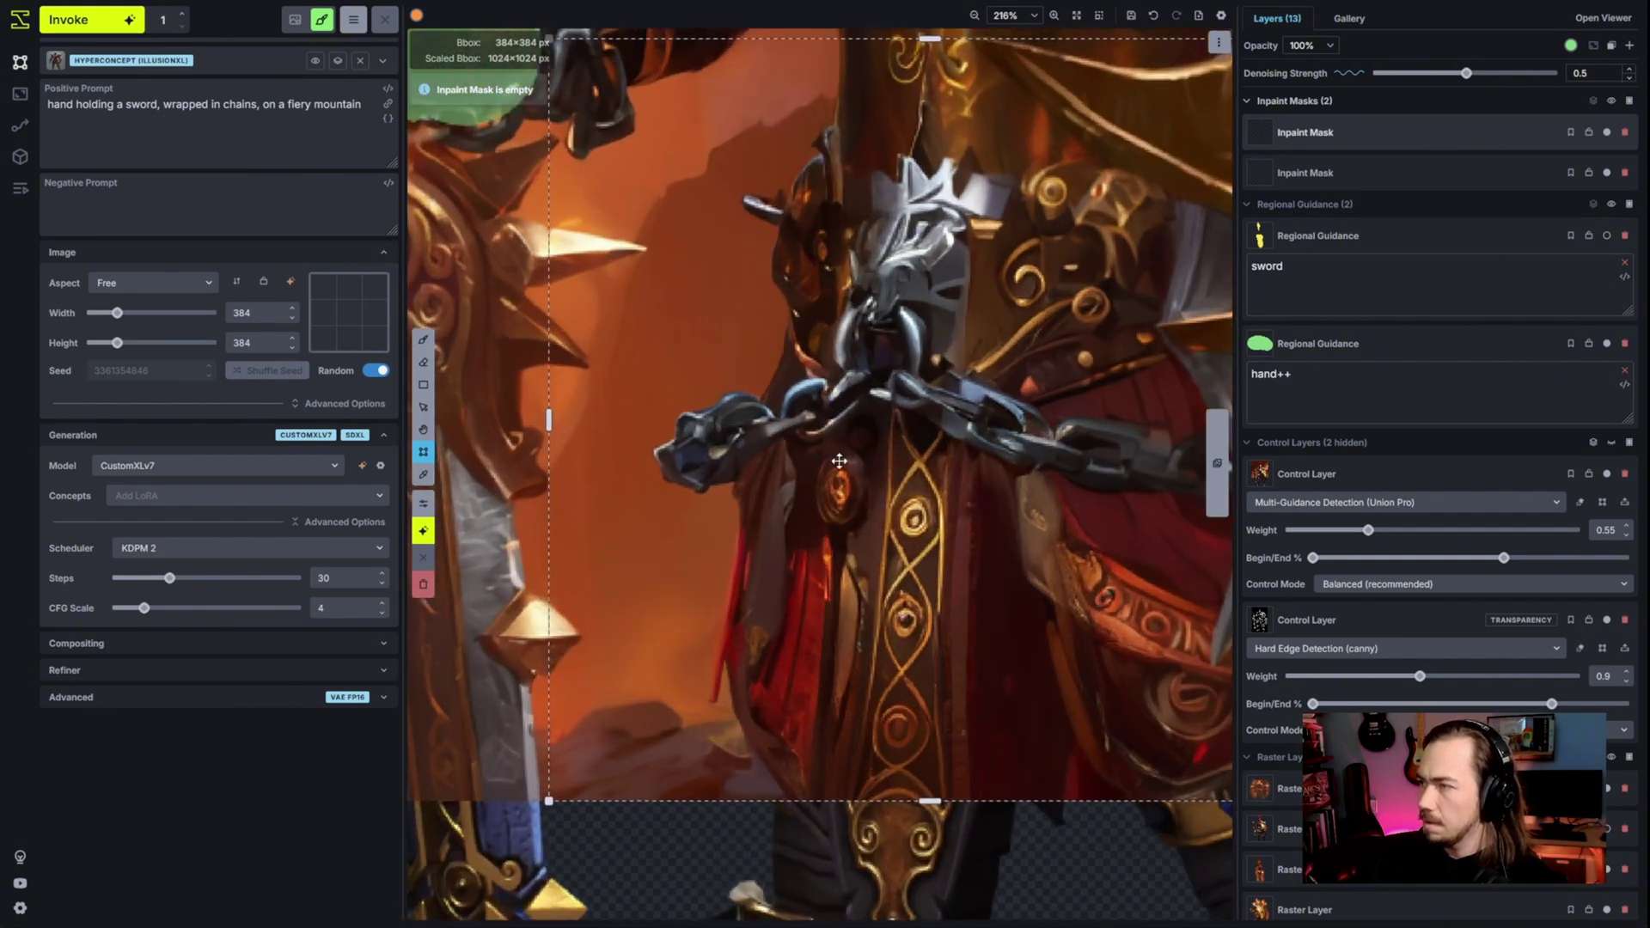
key(b)
key([)
key([)
key([)
key([)
key(bracketright)
mouse_move(690, 448)
mouse_down()
mouse_move(852, 387)
mouse_move(875, 305)
mouse_move(935, 251)
mouse_move(924, 305)
mouse_move(964, 168)
mouse_up()
scroll(965, 169, down, 3)
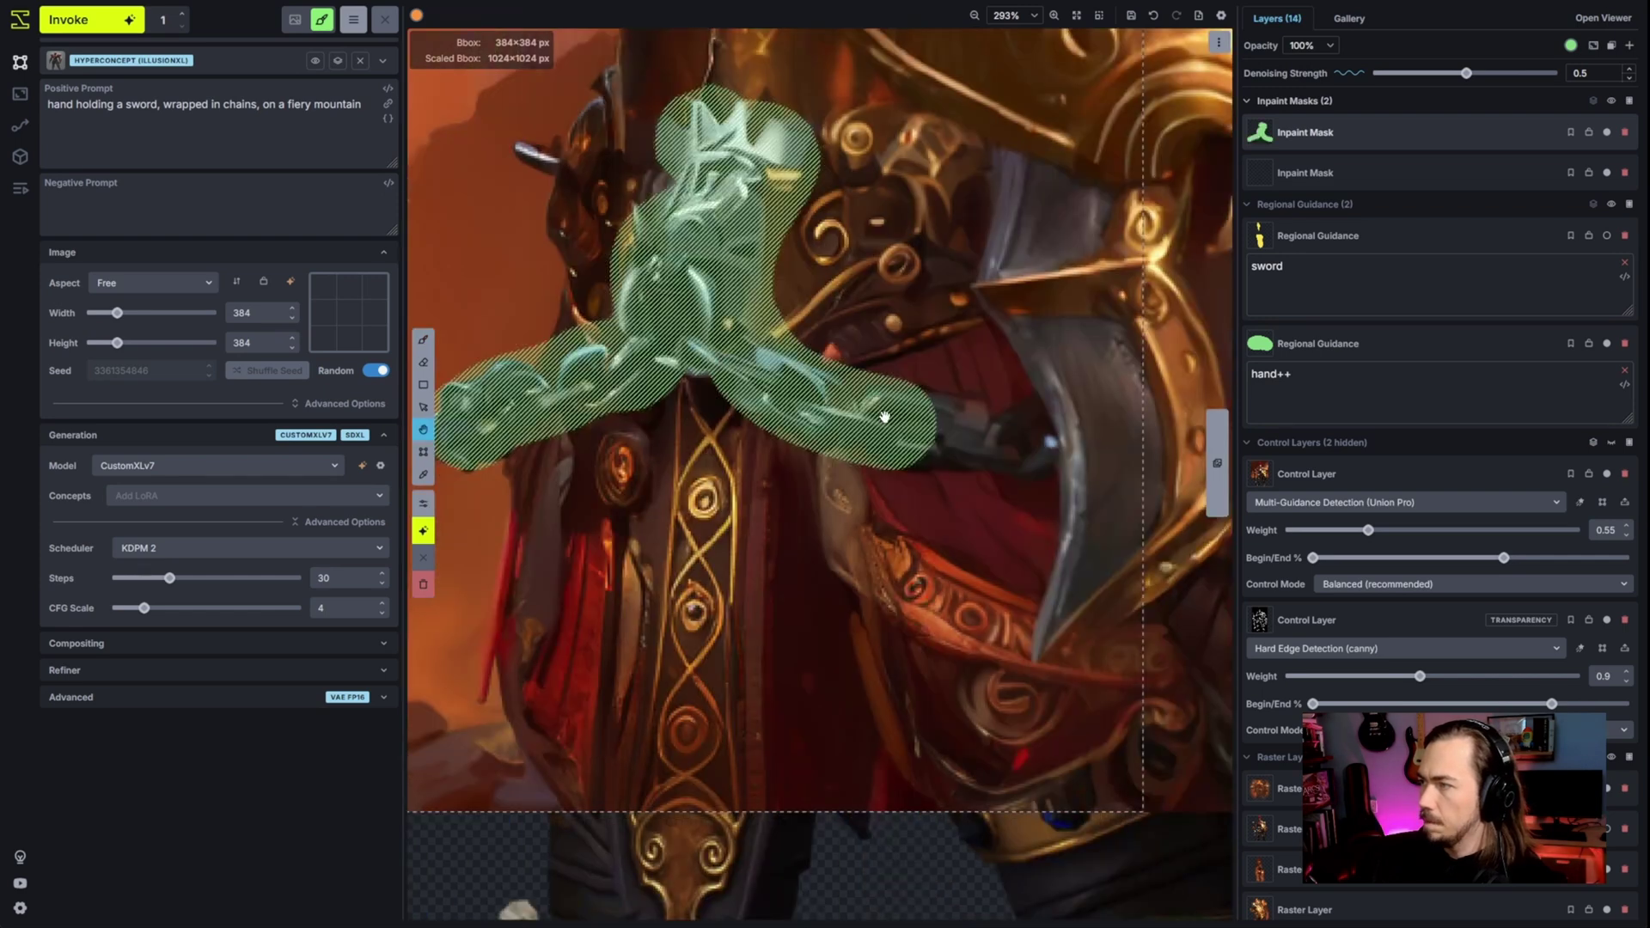
drag(885, 395, 1031, 438)
drag(873, 384, 1018, 454)
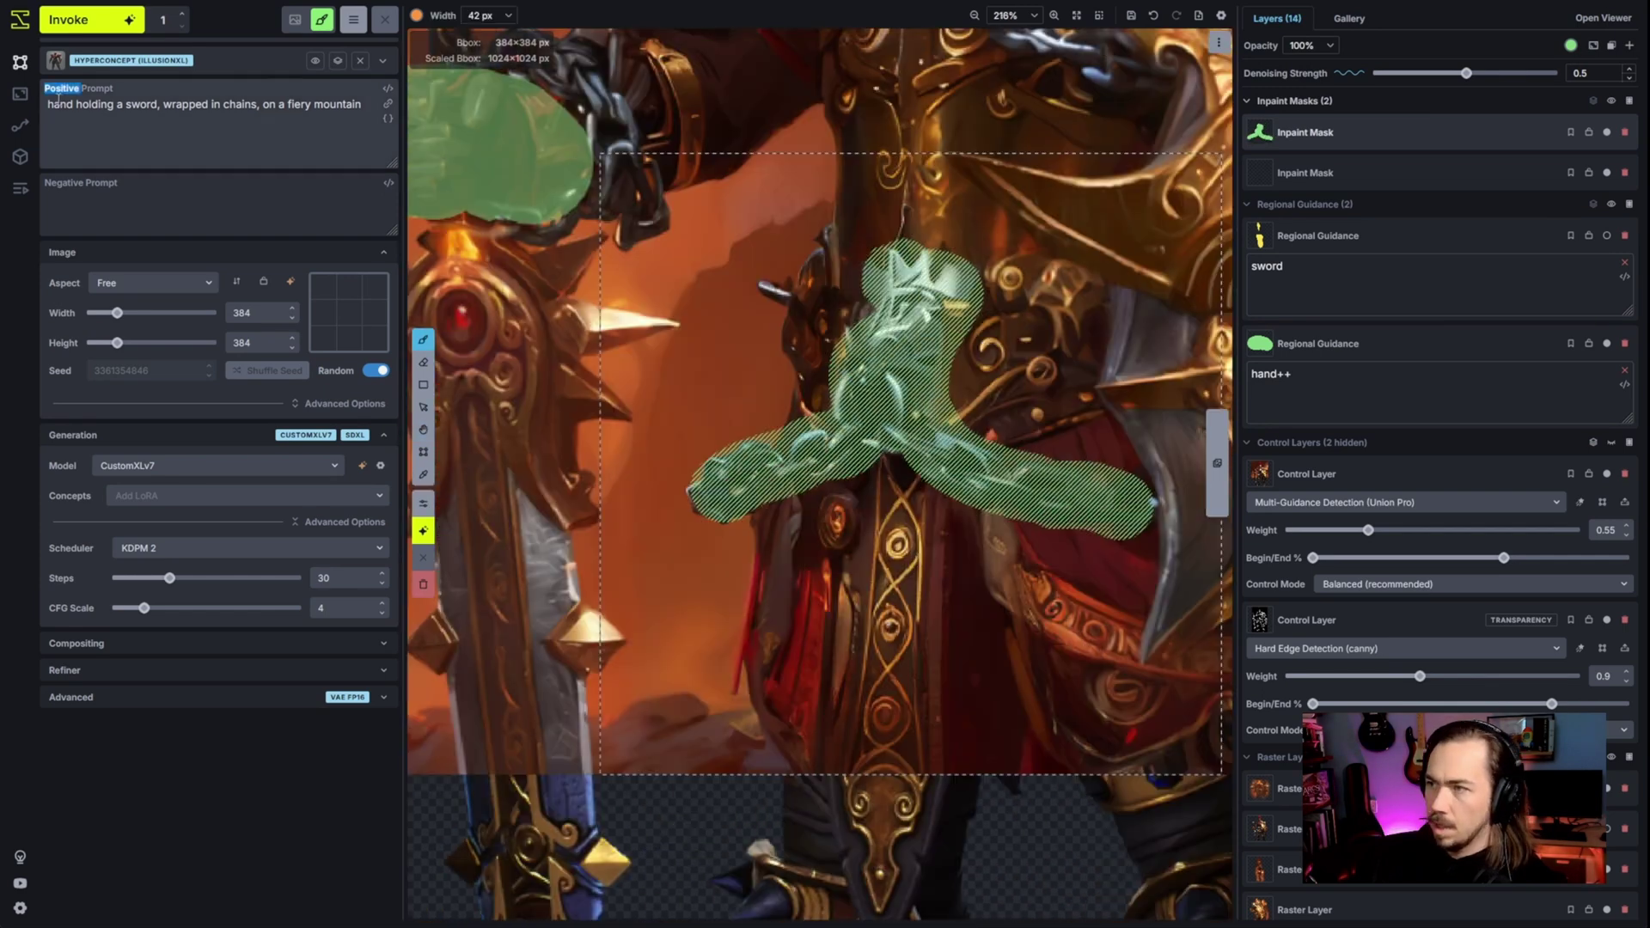
- Replace the positive prompt with "chains, belt, torso, roman skirt", regenerate the masked belt chains and accept the result
drag(48, 104, 208, 104)
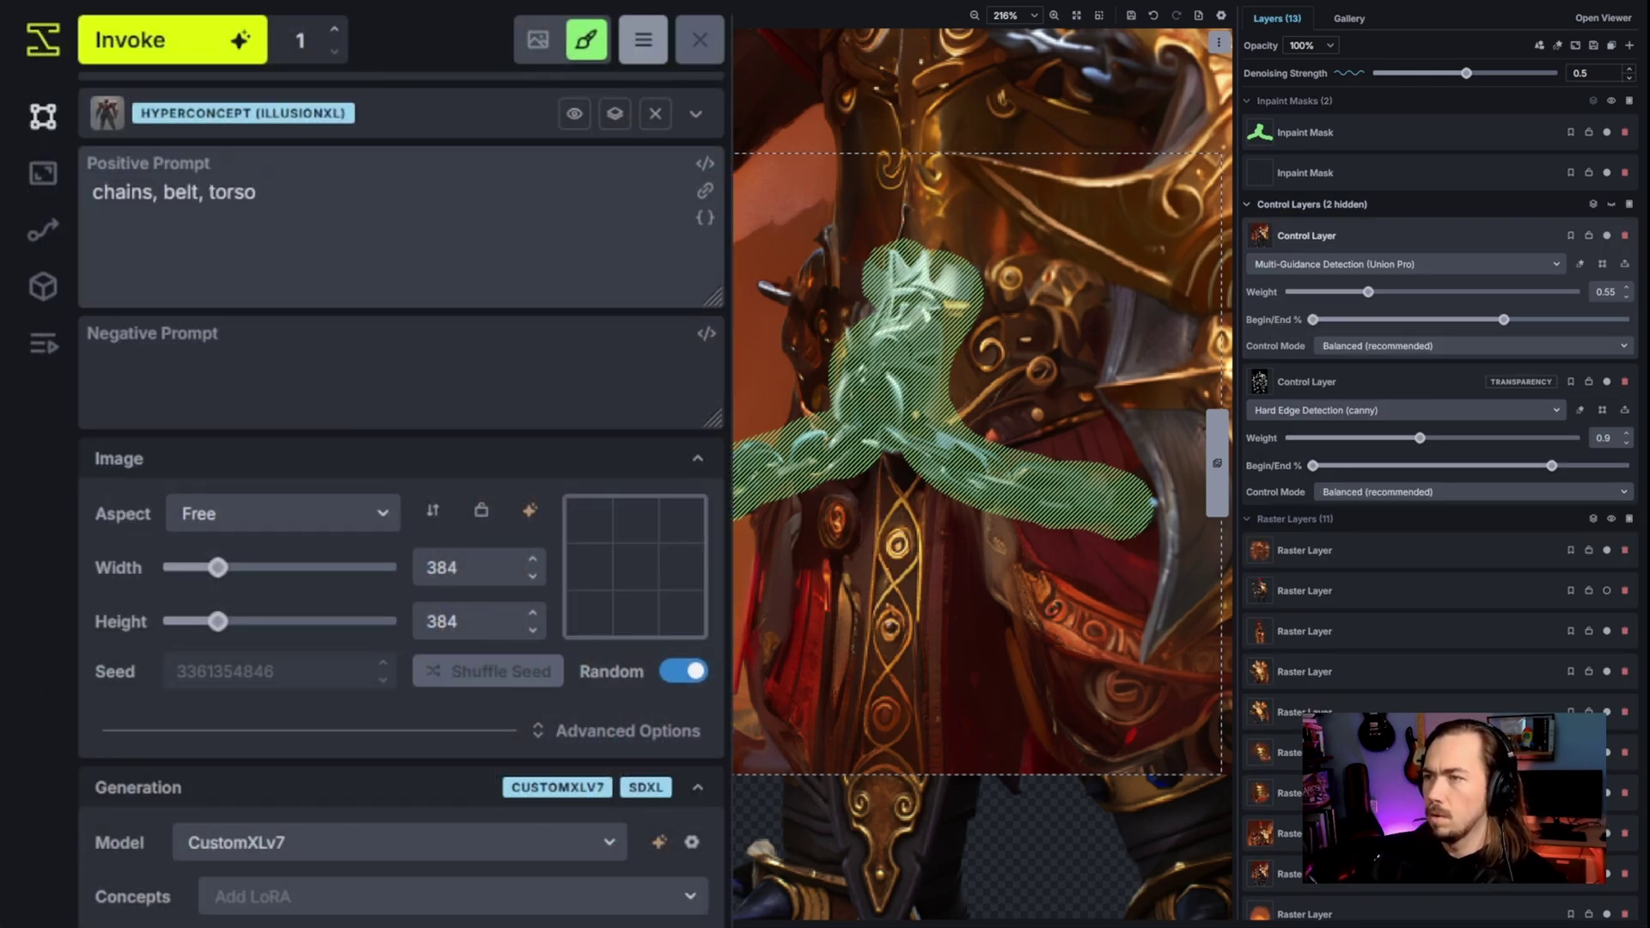
text(, roman skirt)
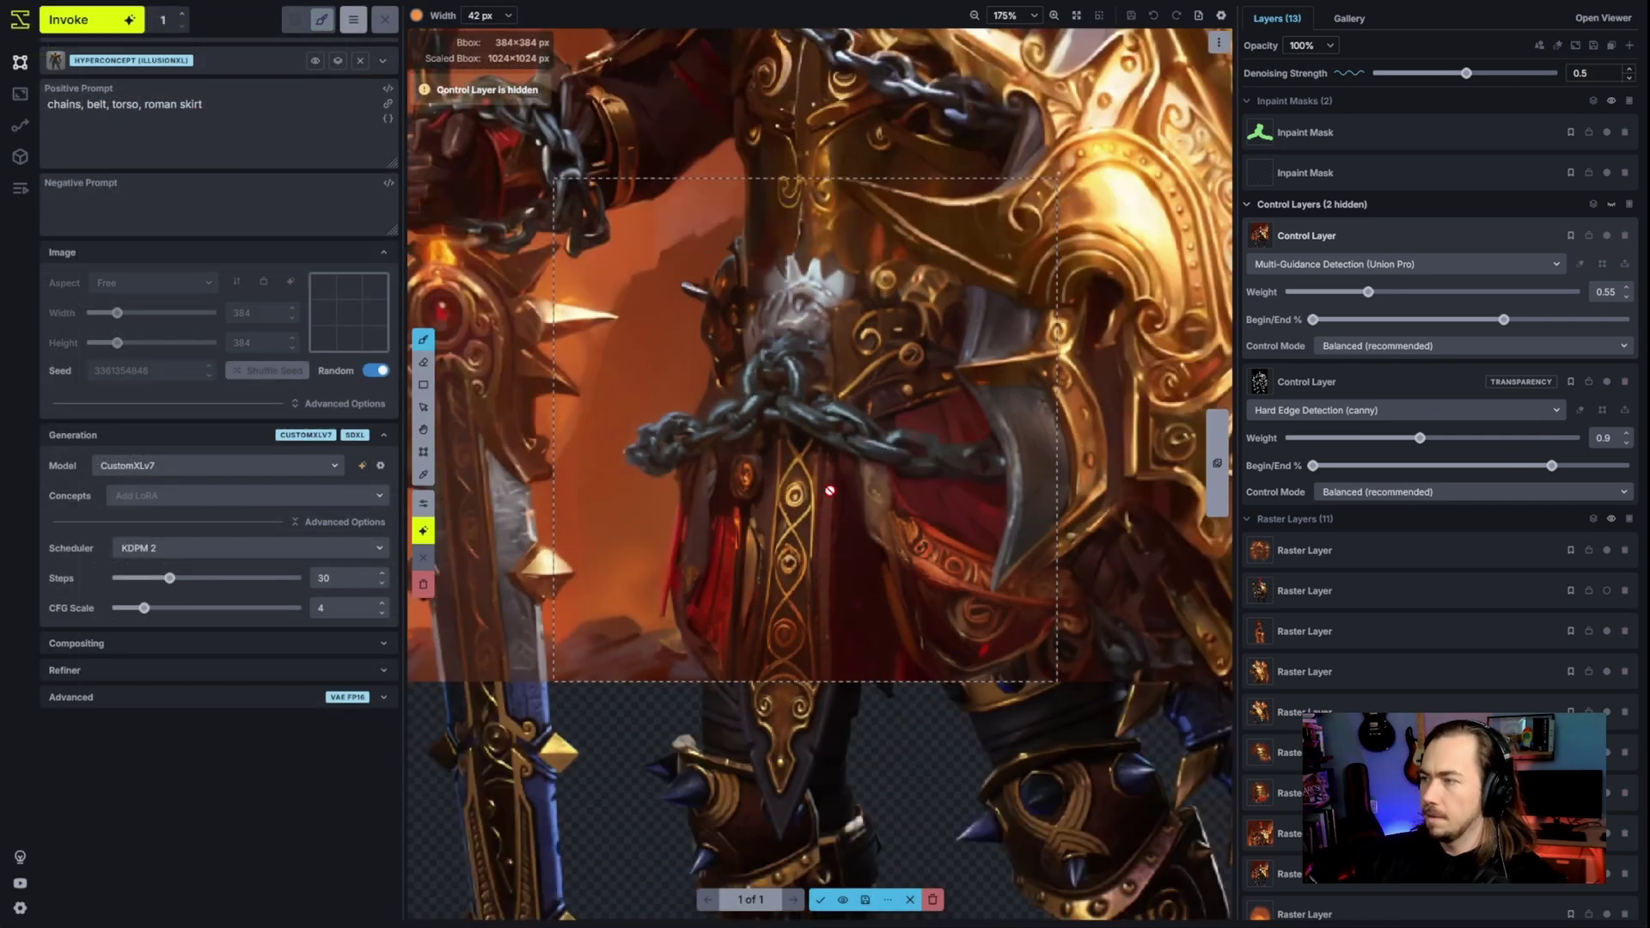
scroll(738, 330, up, 1)
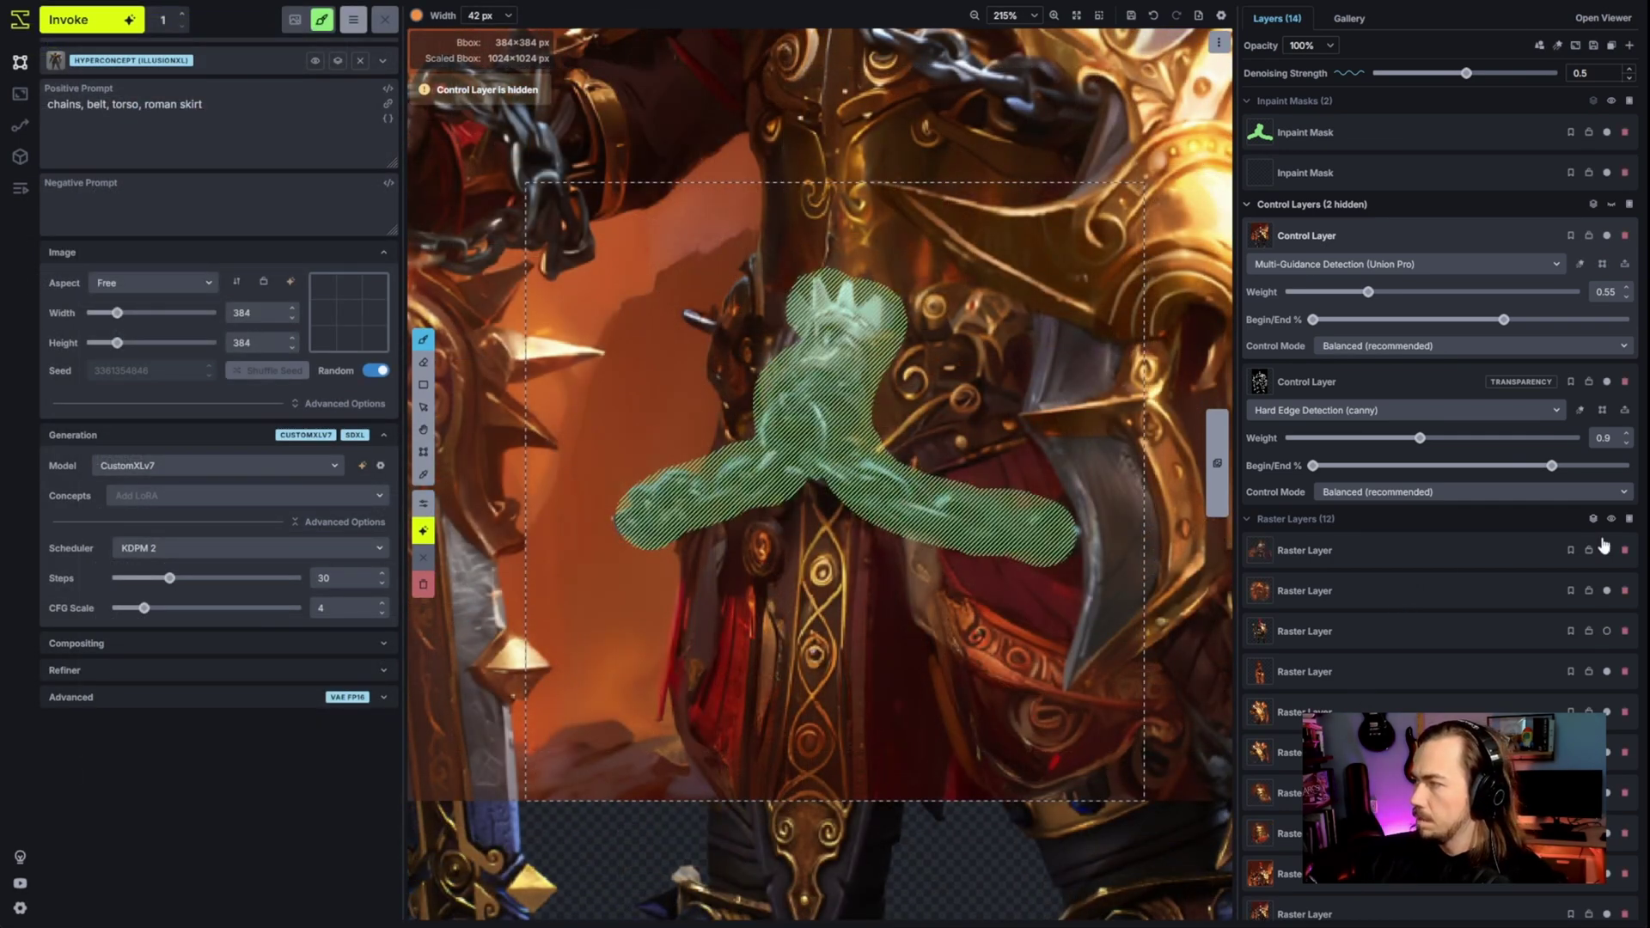
- Hide the inpaint masks, move the disabled original render layer to the top of the raster layers and toggle it to compare the belt area
click(1611, 101)
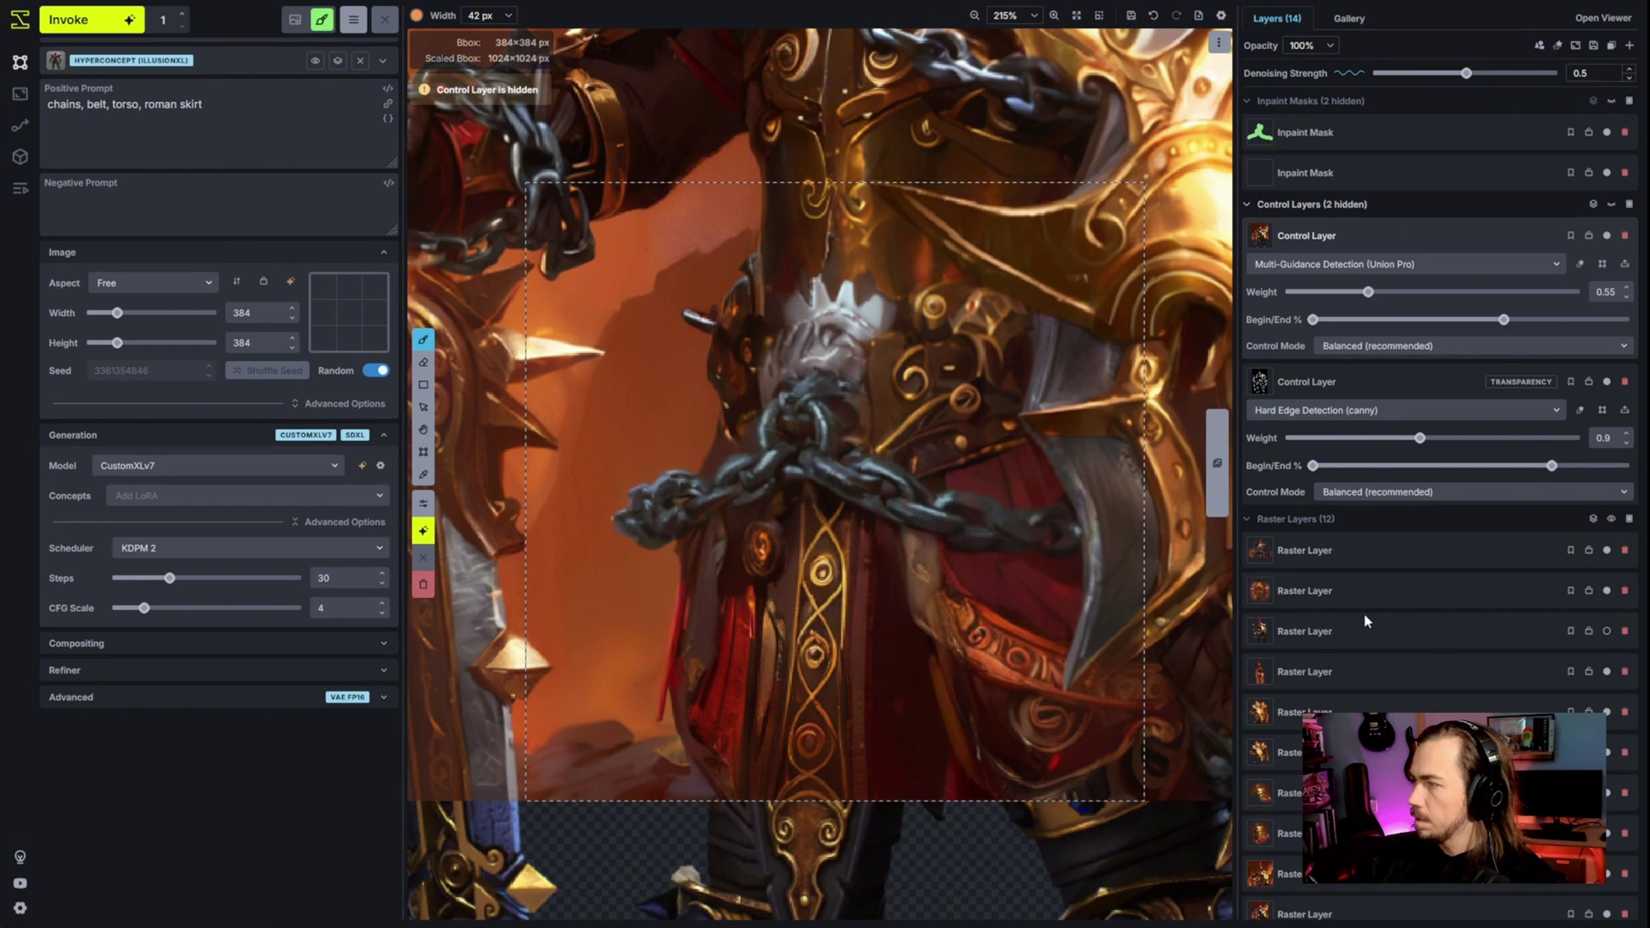
drag(1364, 614, 1525, 559)
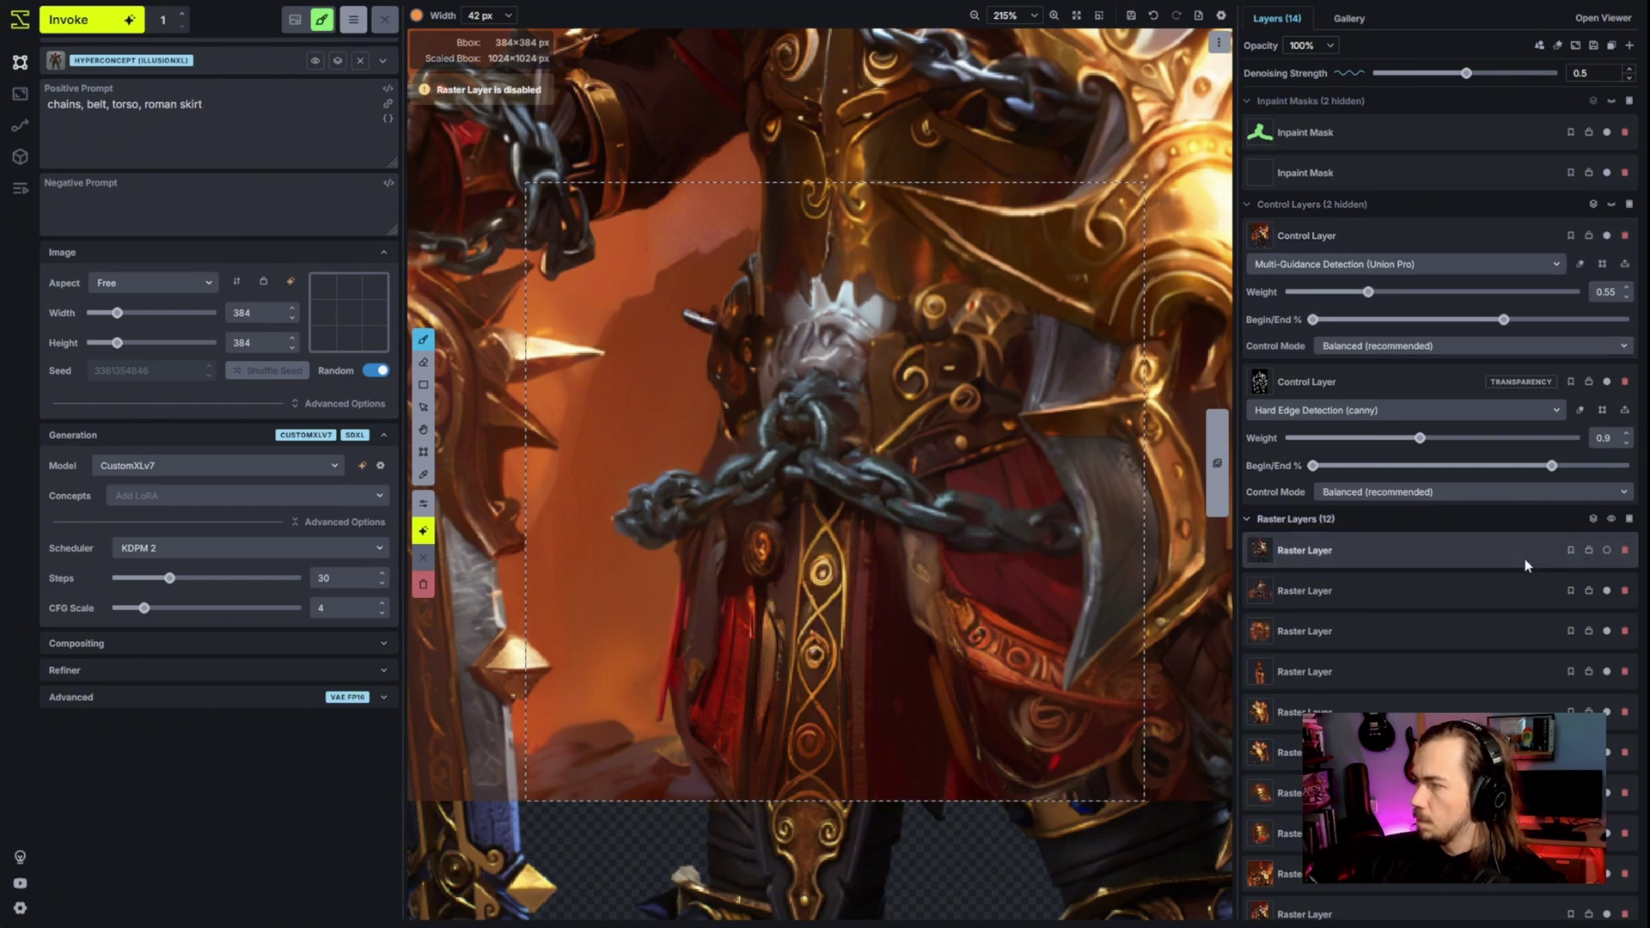
click(1609, 553)
click(1608, 553)
click(1608, 553)
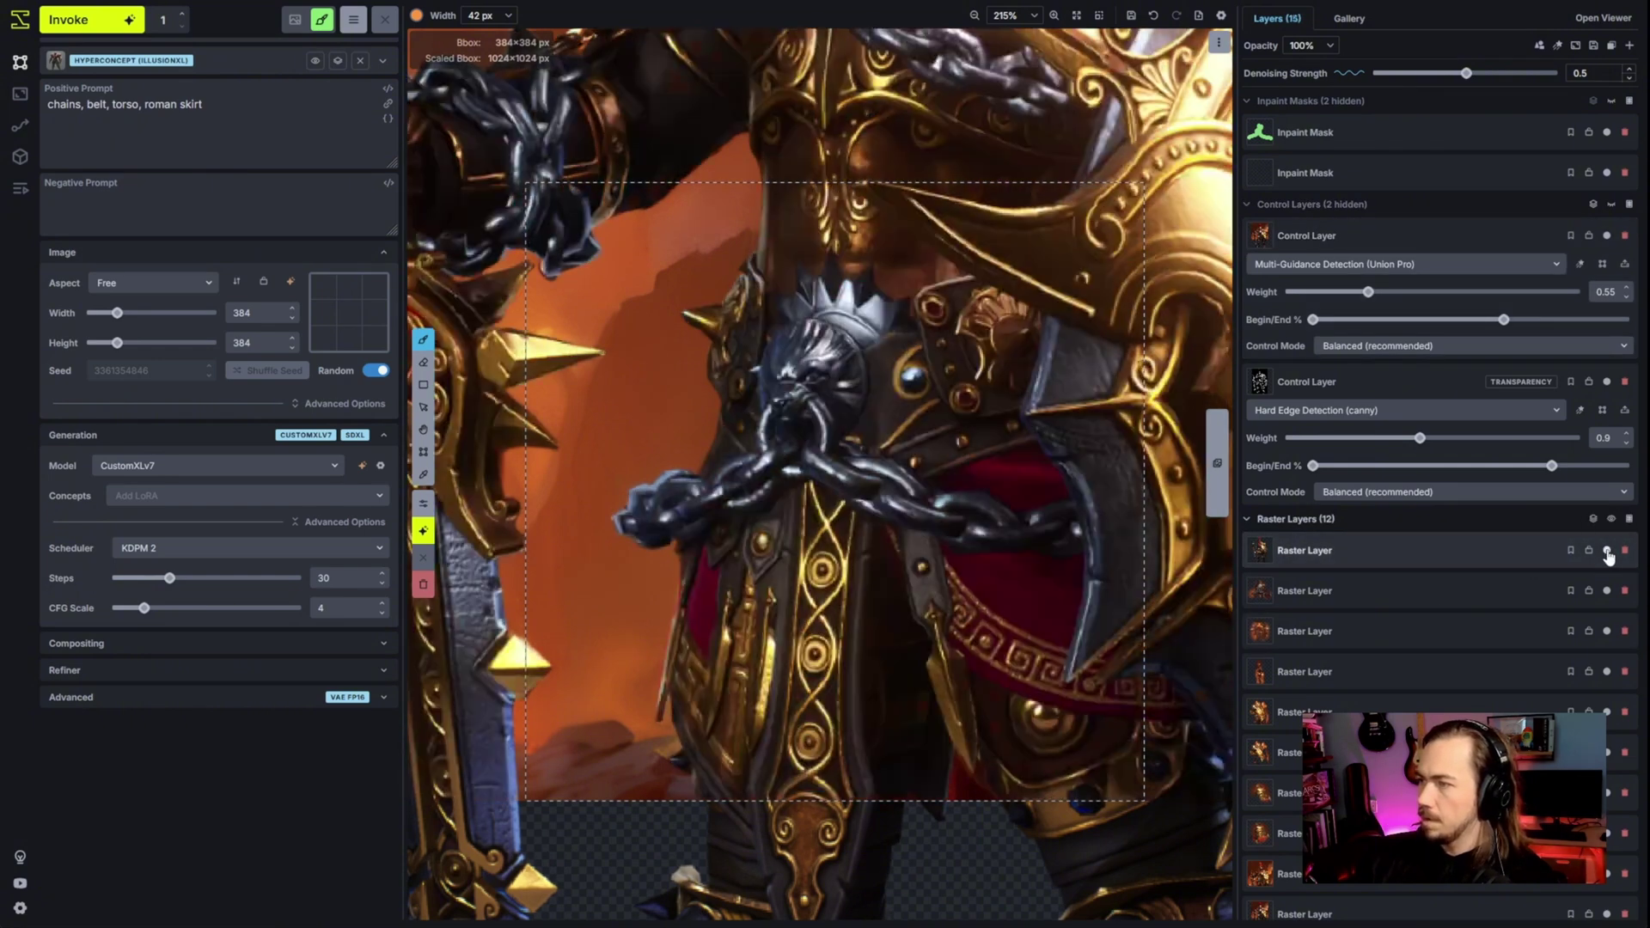
click(1608, 553)
click(1608, 553)
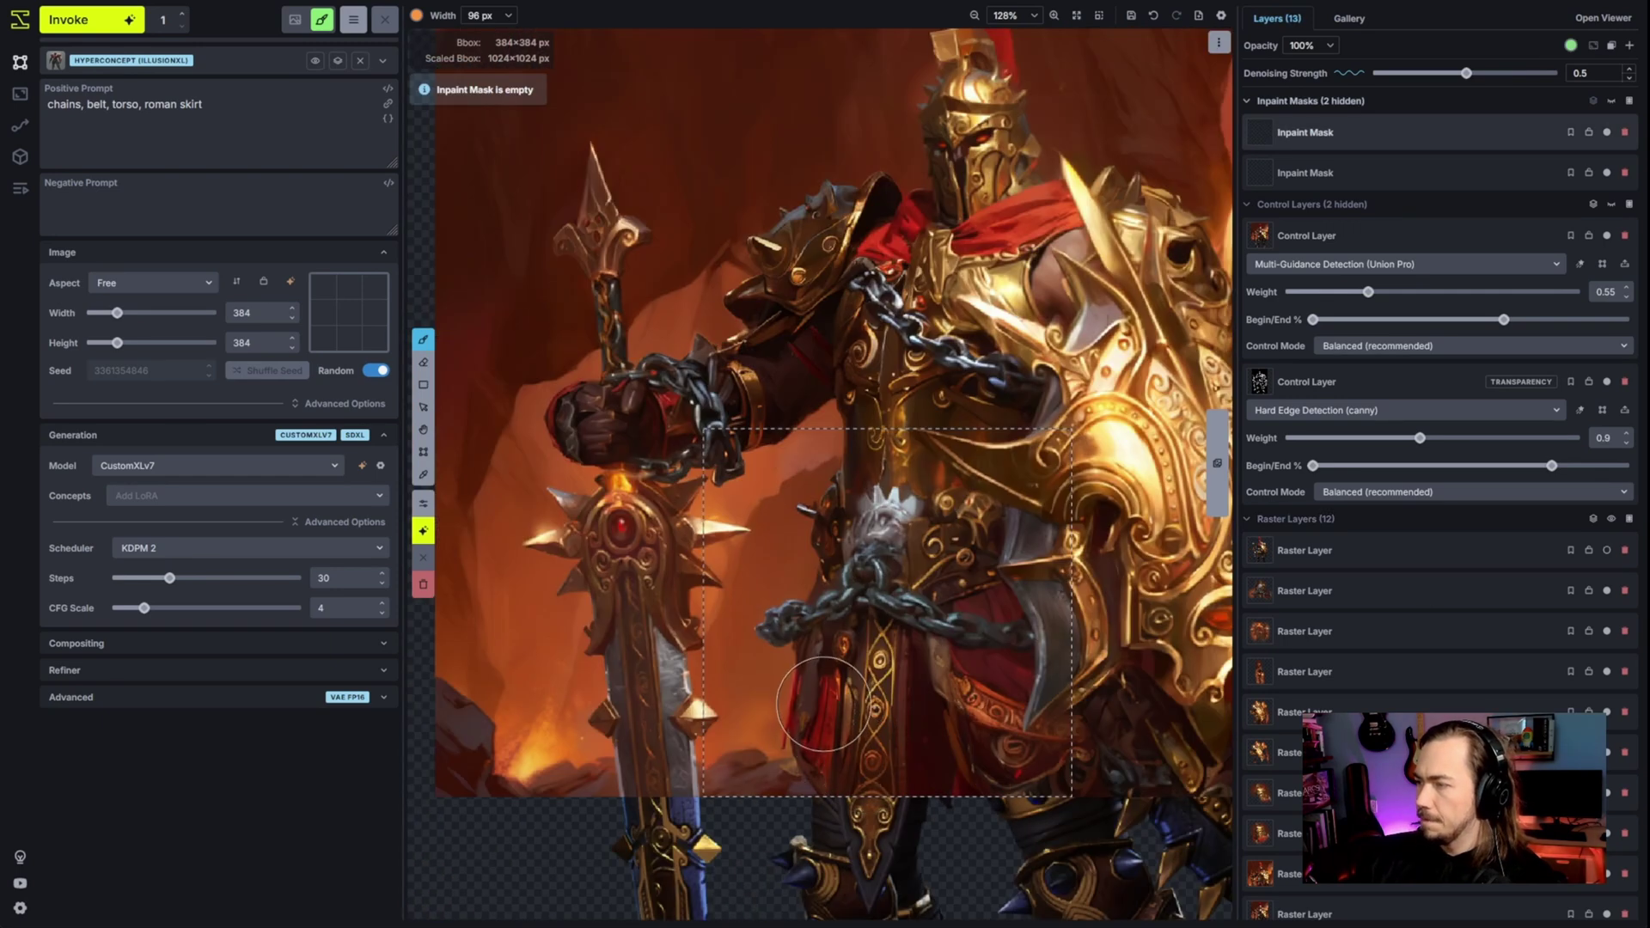
- Show the inpaint masks, paint a 96 px mask across the skirt below the chains and shift the 384×384 px bounding box slightly toward the shield
click(1613, 100)
click(1613, 101)
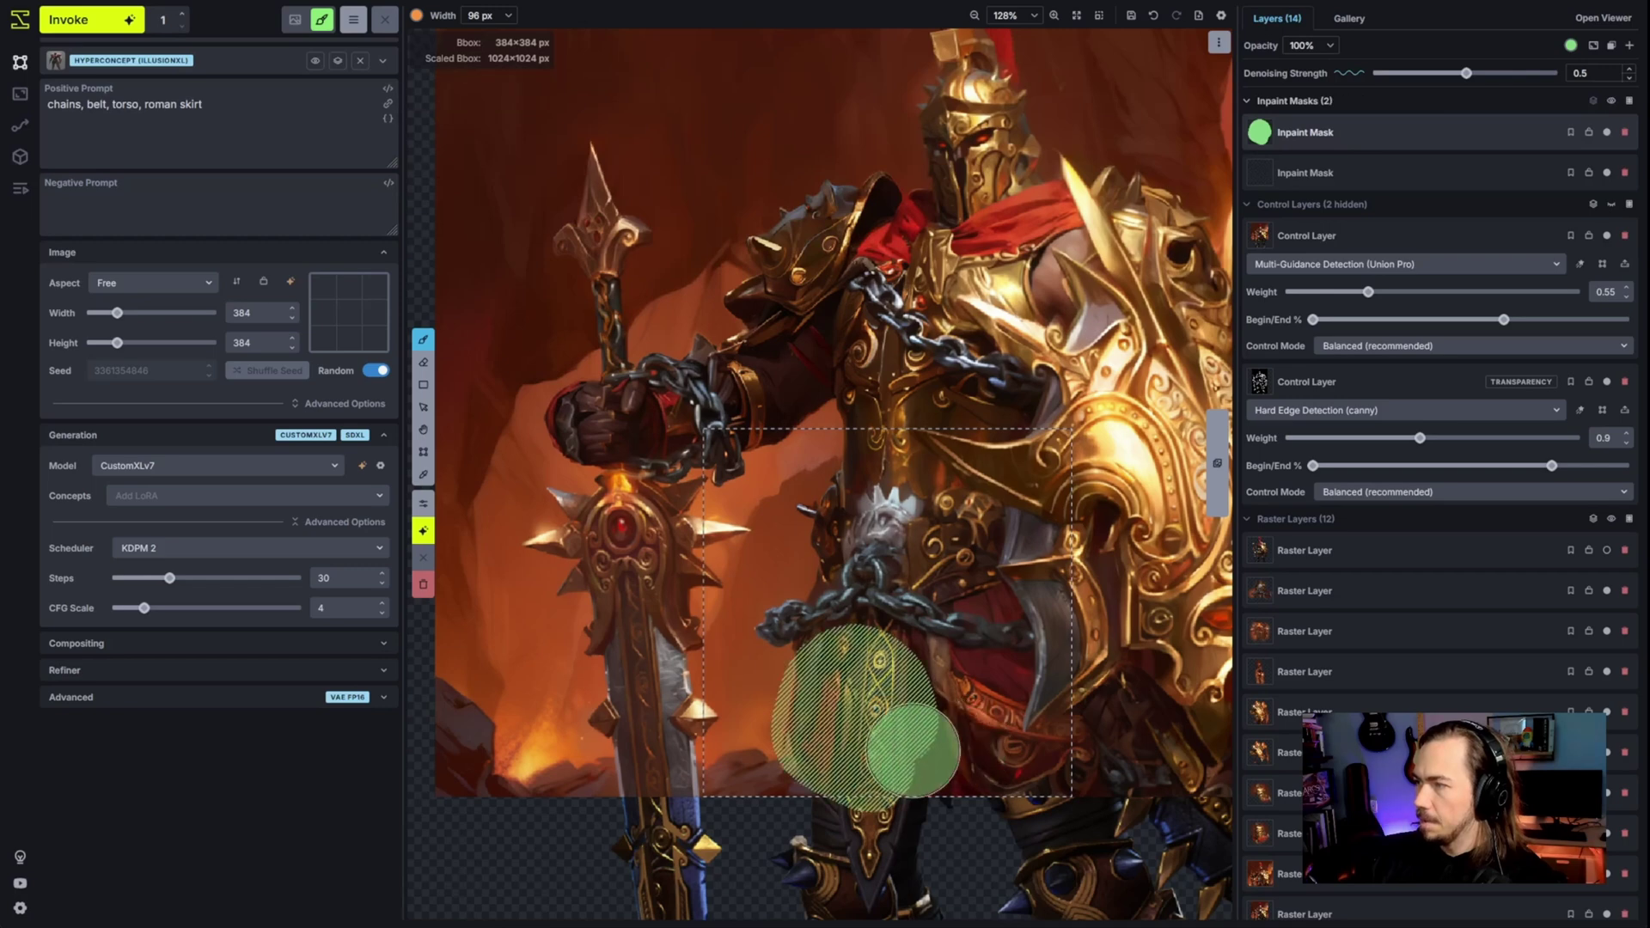
mouse_move(913, 751)
mouse_down()
mouse_move(989, 714)
mouse_move(873, 668)
mouse_move(1024, 736)
mouse_up()
key(c)
drag(985, 618, 992, 618)
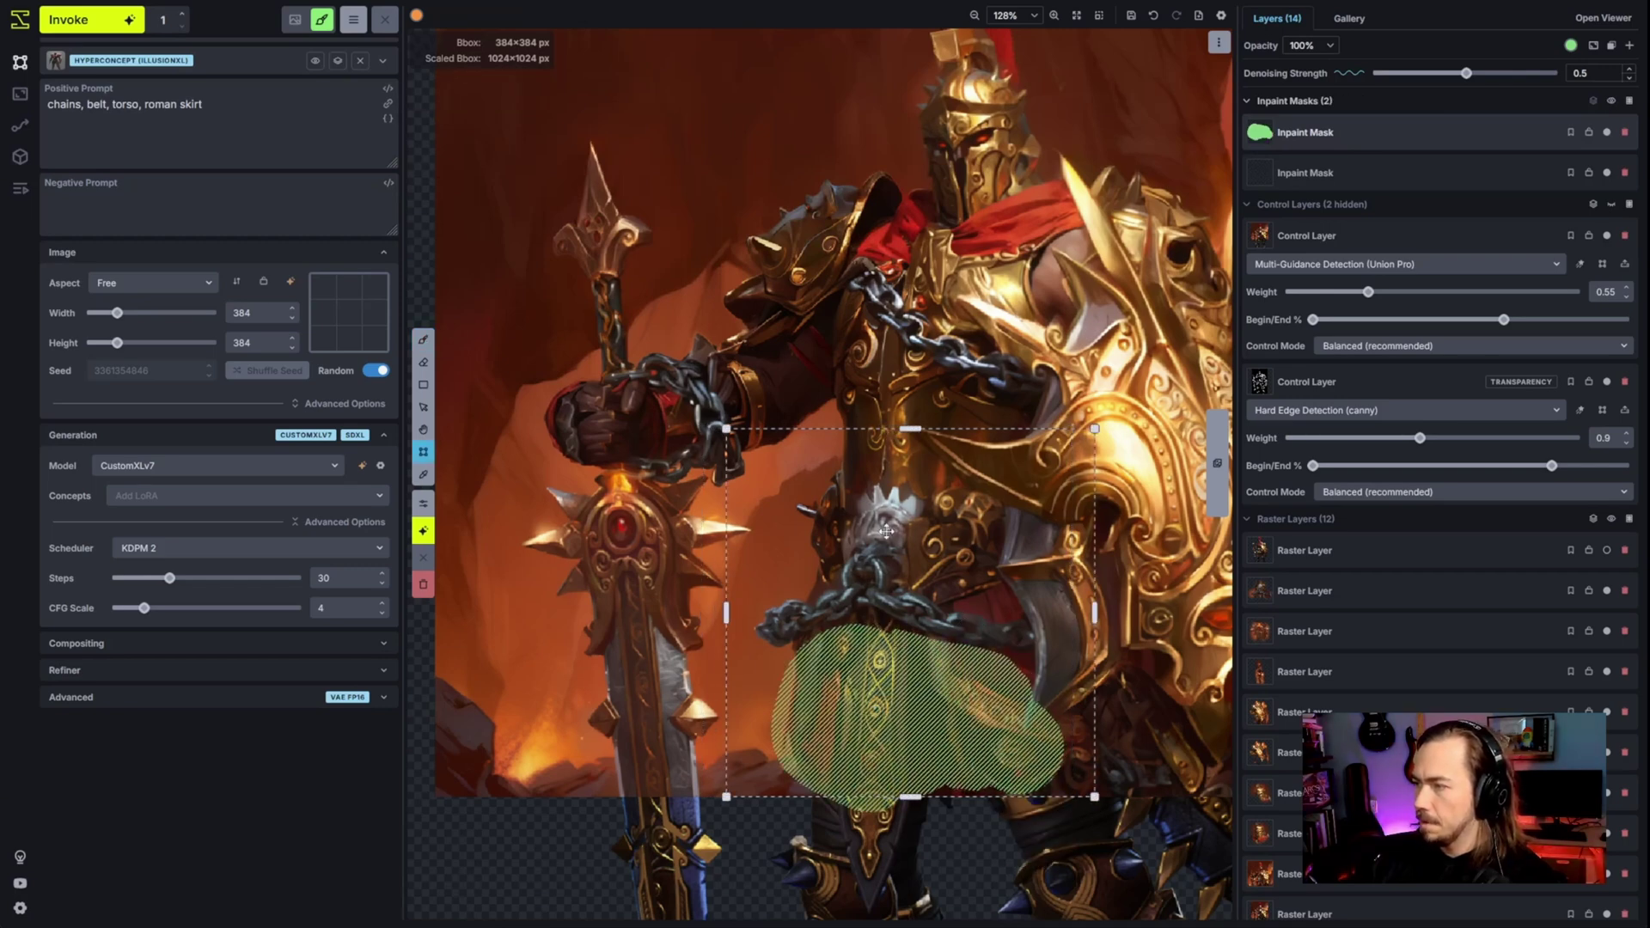
- Regenerate the masked skirt area, inspect it up close and accept the result
key(ctrl+Return)
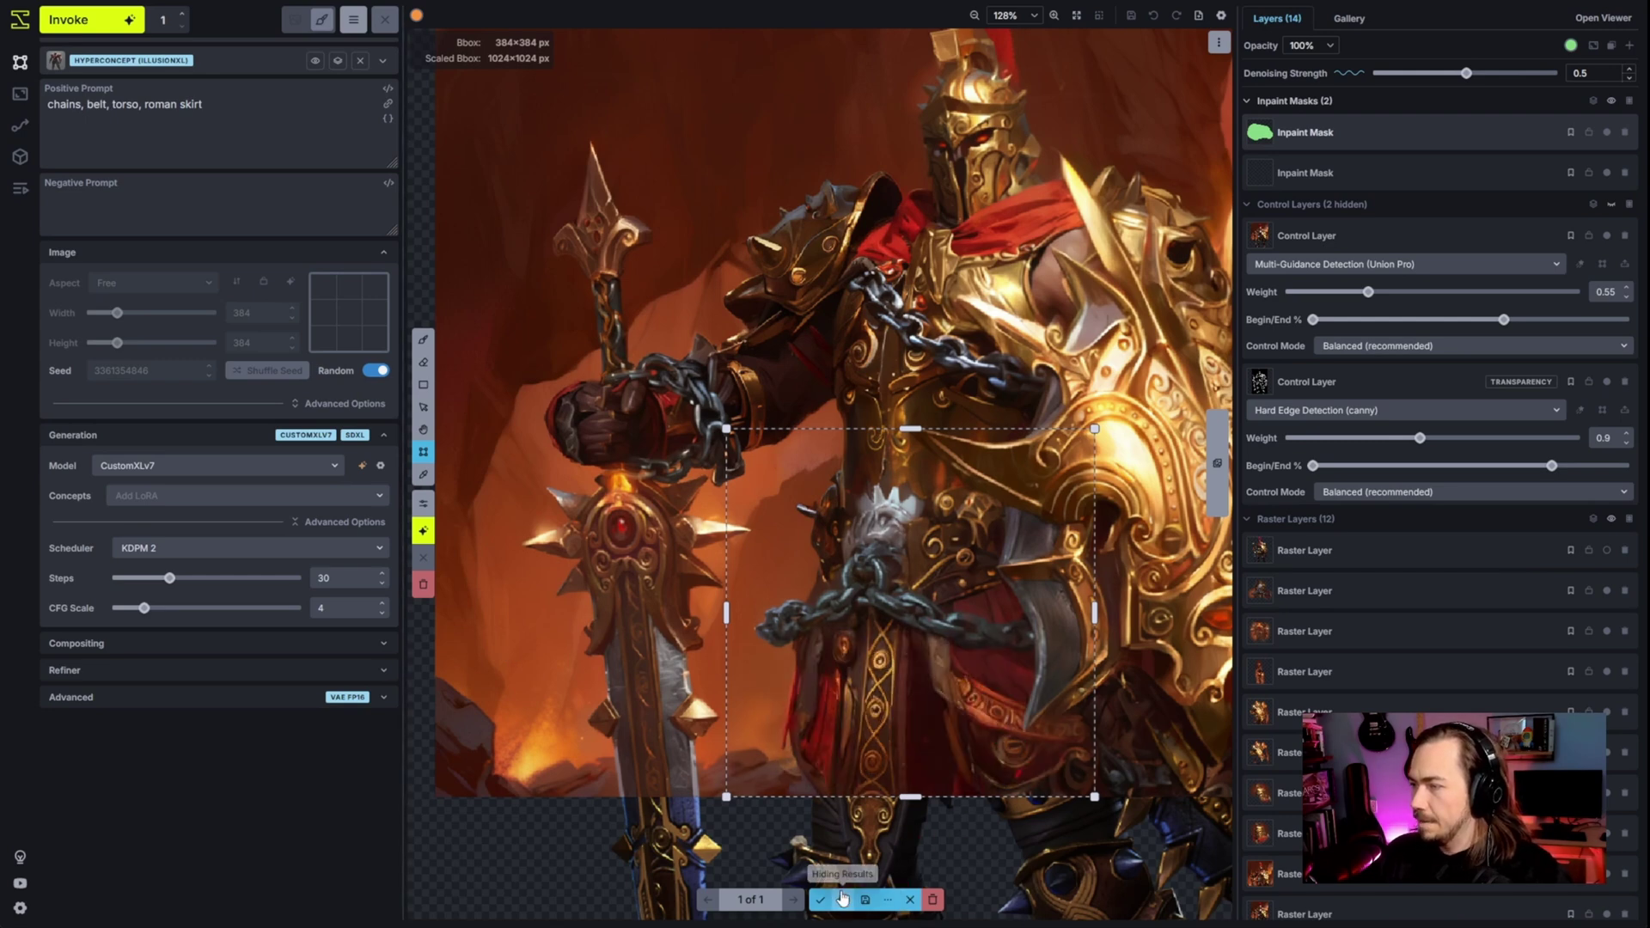
scroll(837, 726, down, 3)
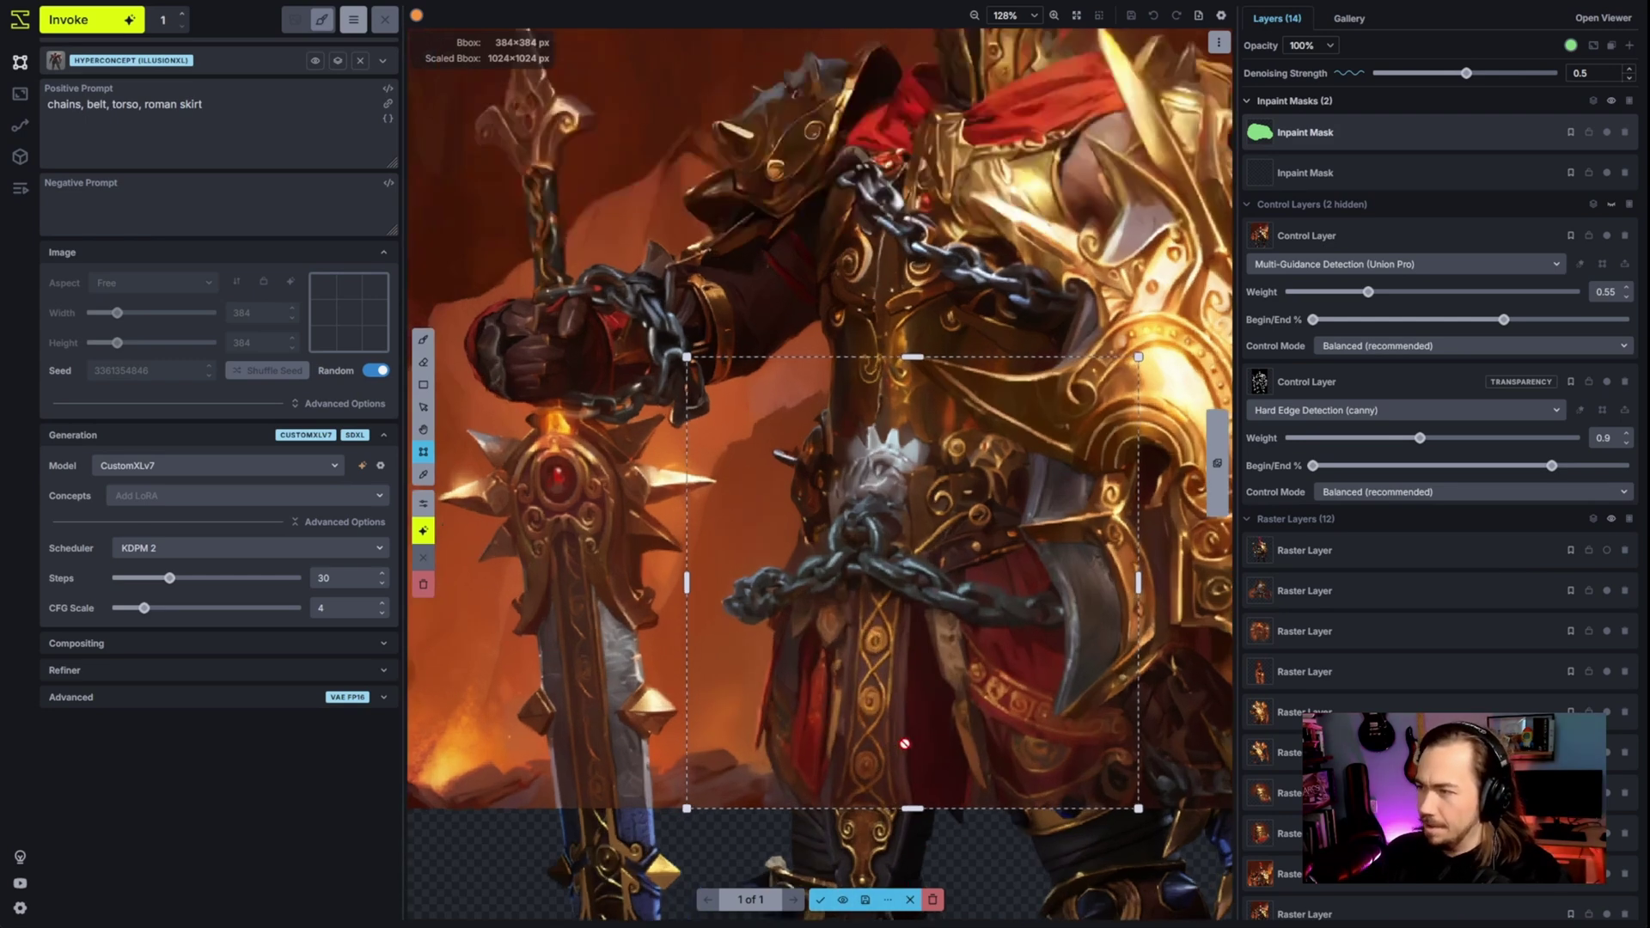
click(821, 901)
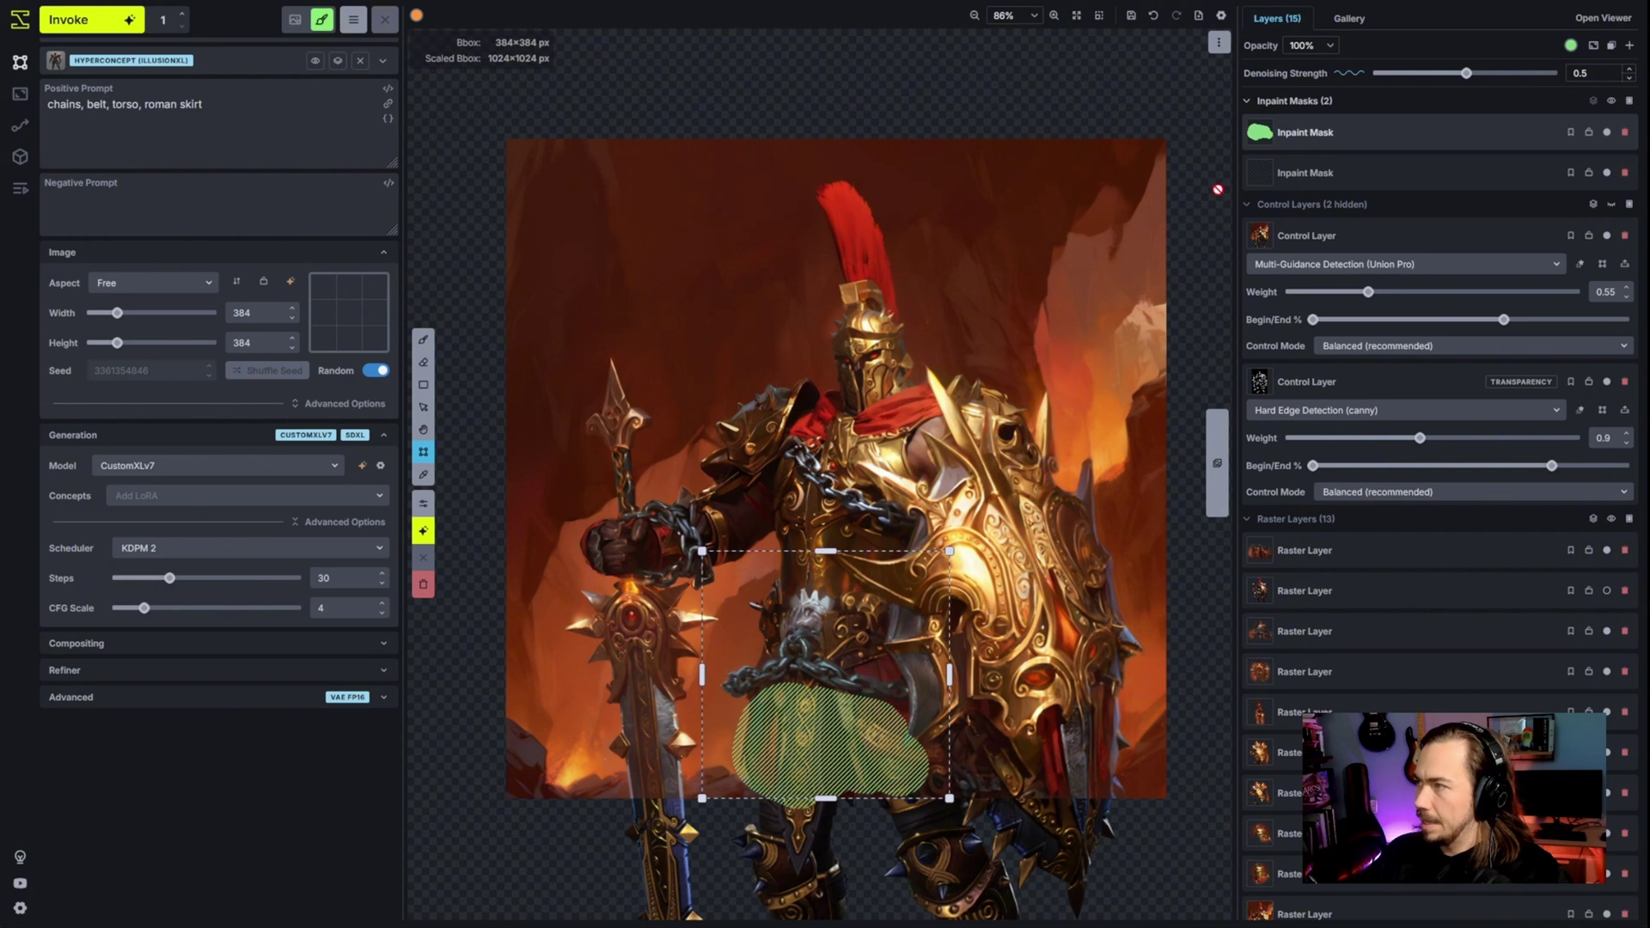
- Clear the skirt's inpaint mask, expand the bounding box to the full 1024×1024 px image and save it to the gallery
key(shift+c)
mouse_move(866, 743)
mouse_down()
mouse_move(894, 687)
mouse_move(875, 539)
mouse_move(854, 541)
mouse_move(886, 520)
mouse_move(799, 473)
mouse_up()
key(b)
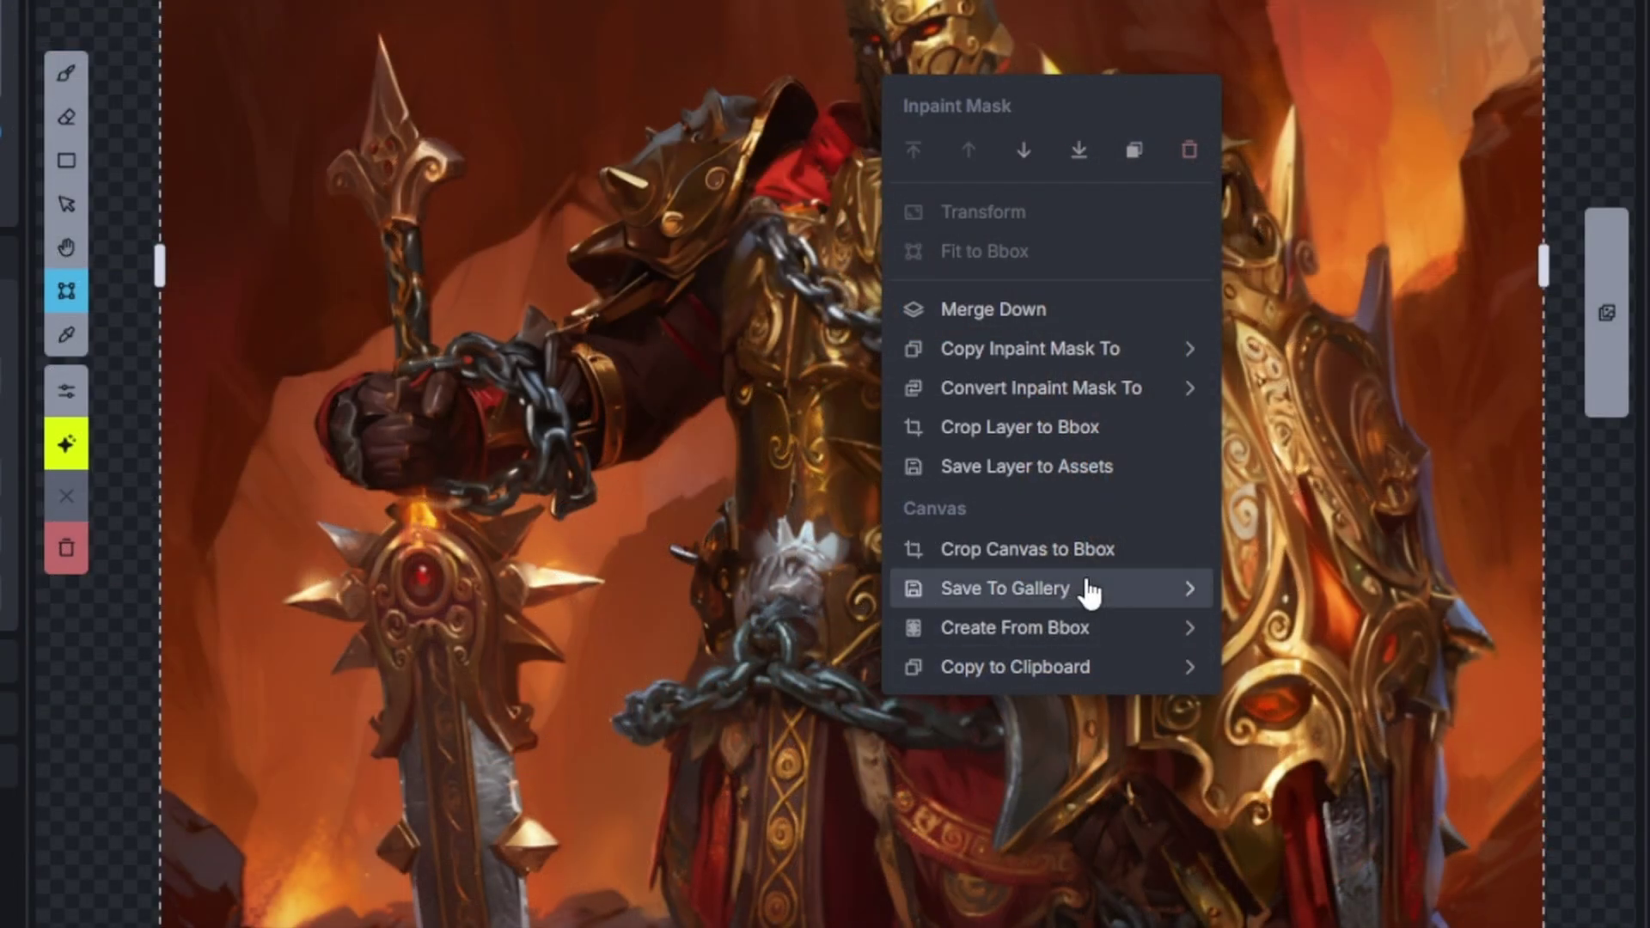
mouse_move(1090, 592)
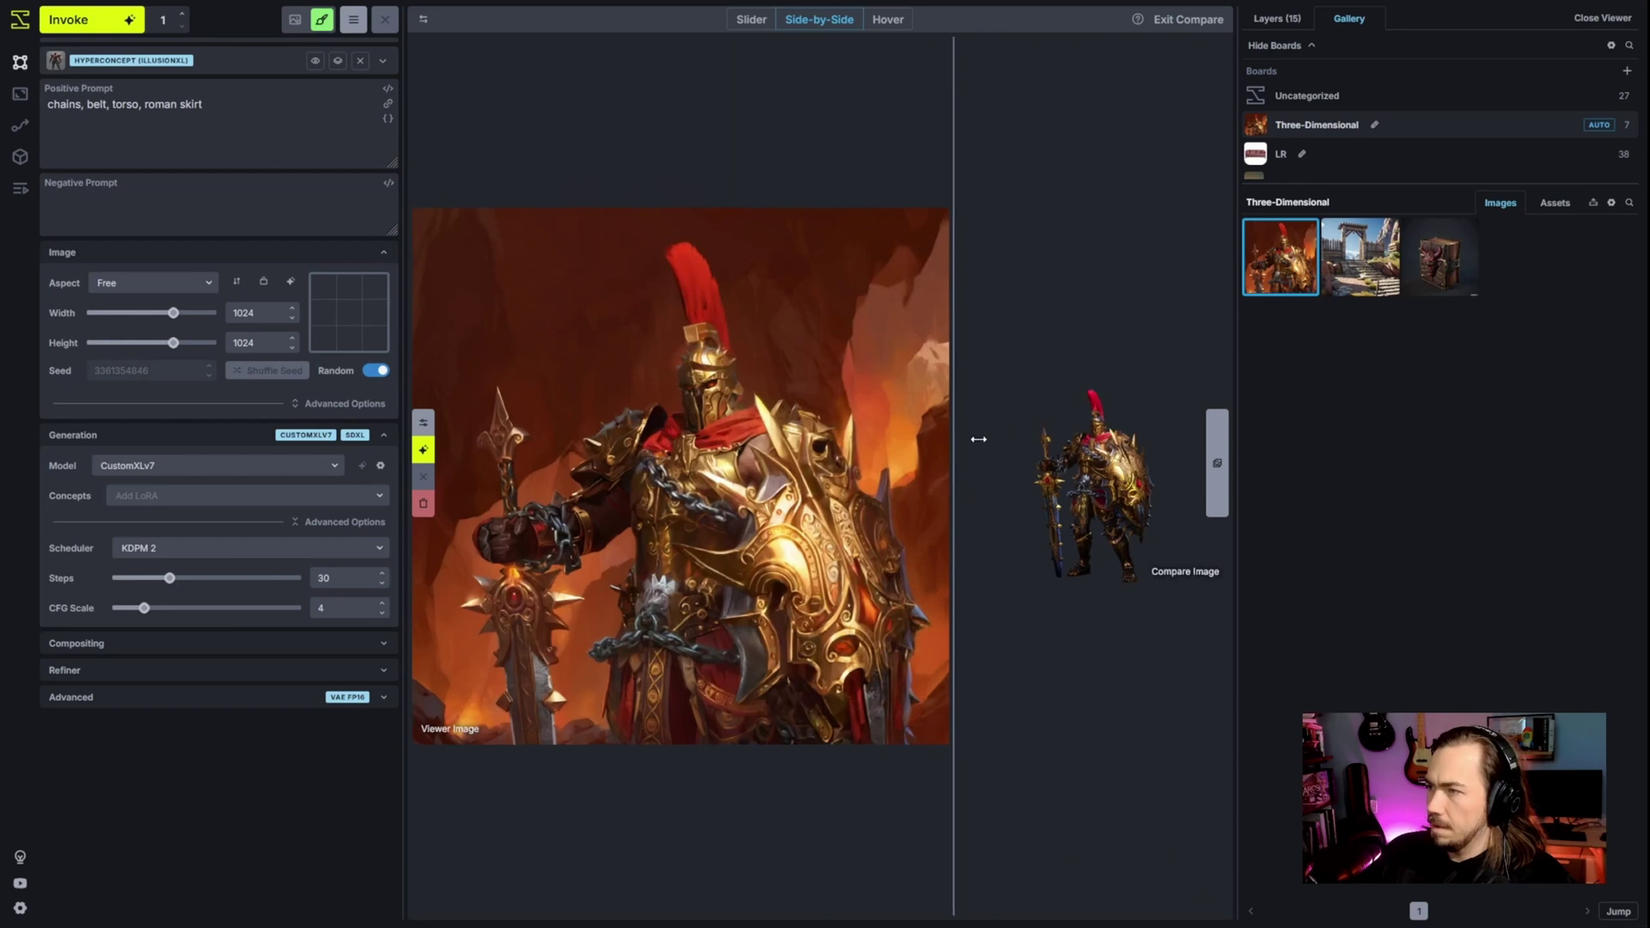
- Compare the finished general image side by side with the original render, enlarging each view in turn
drag(976, 435, 1296, 465)
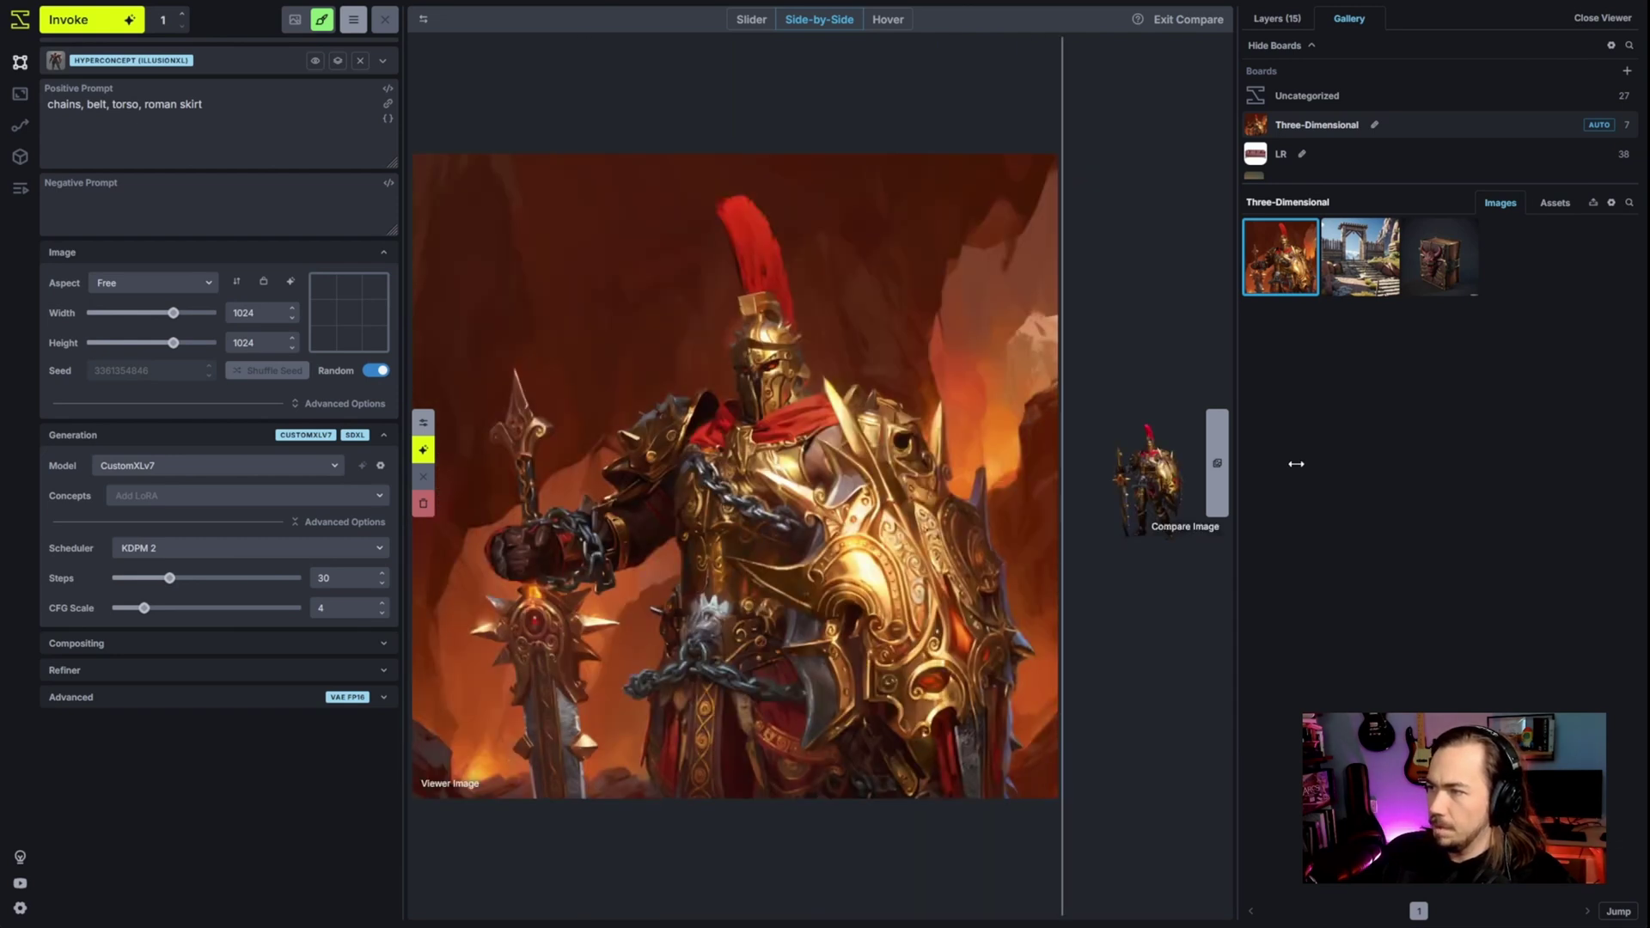
drag(801, 460, 579, 494)
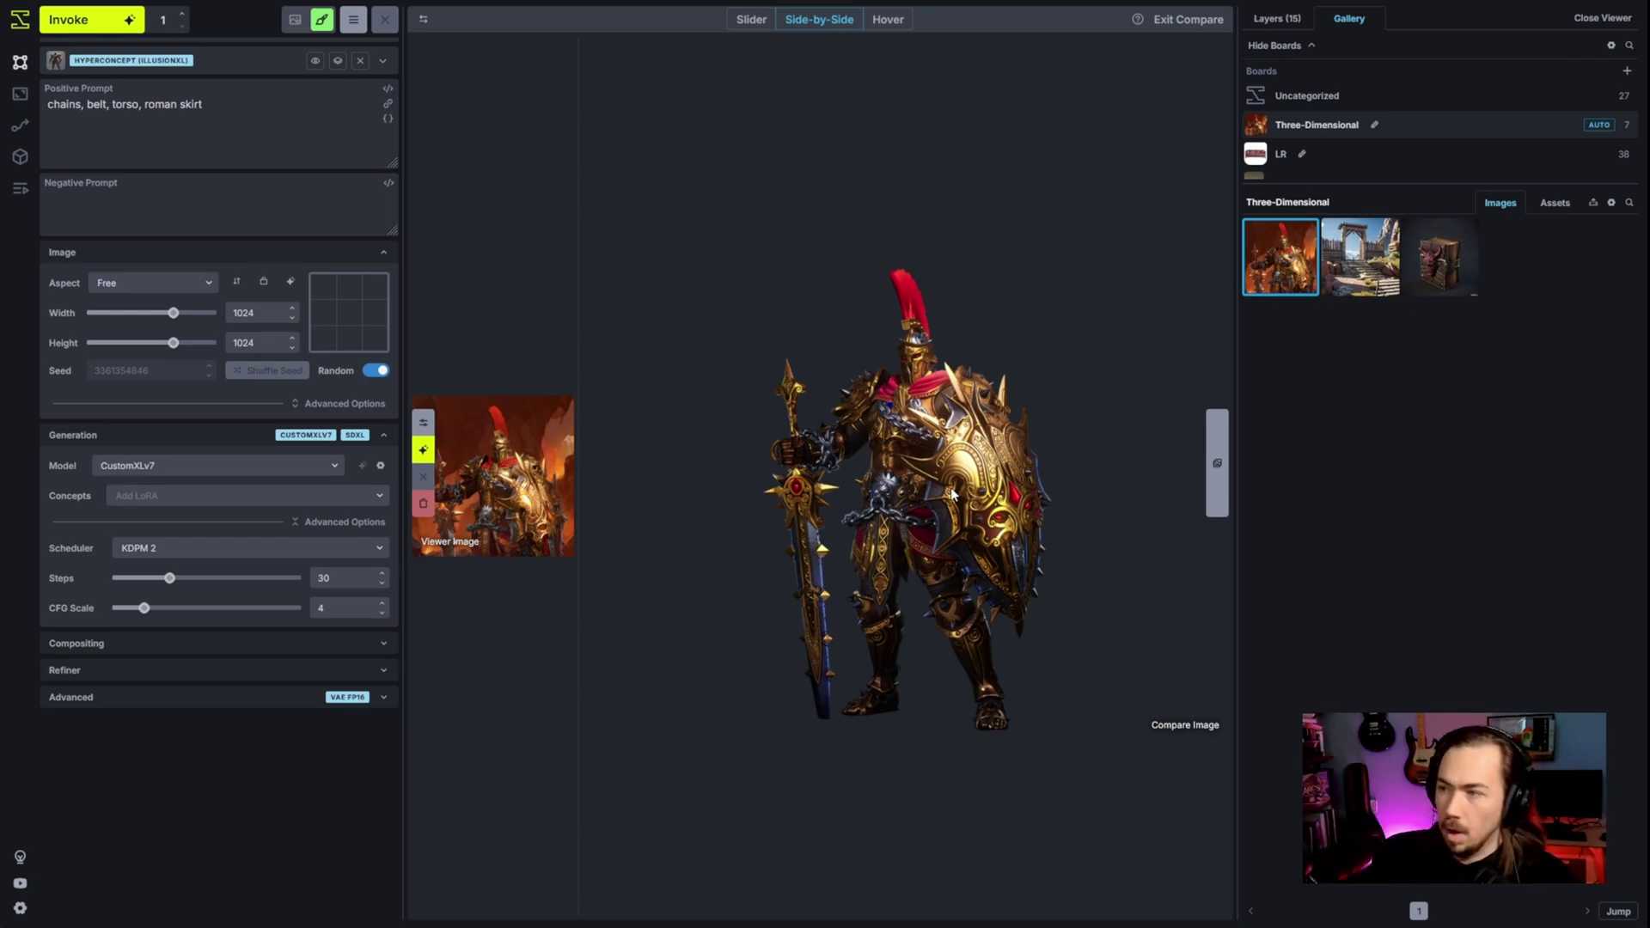
drag(588, 462, 1066, 461)
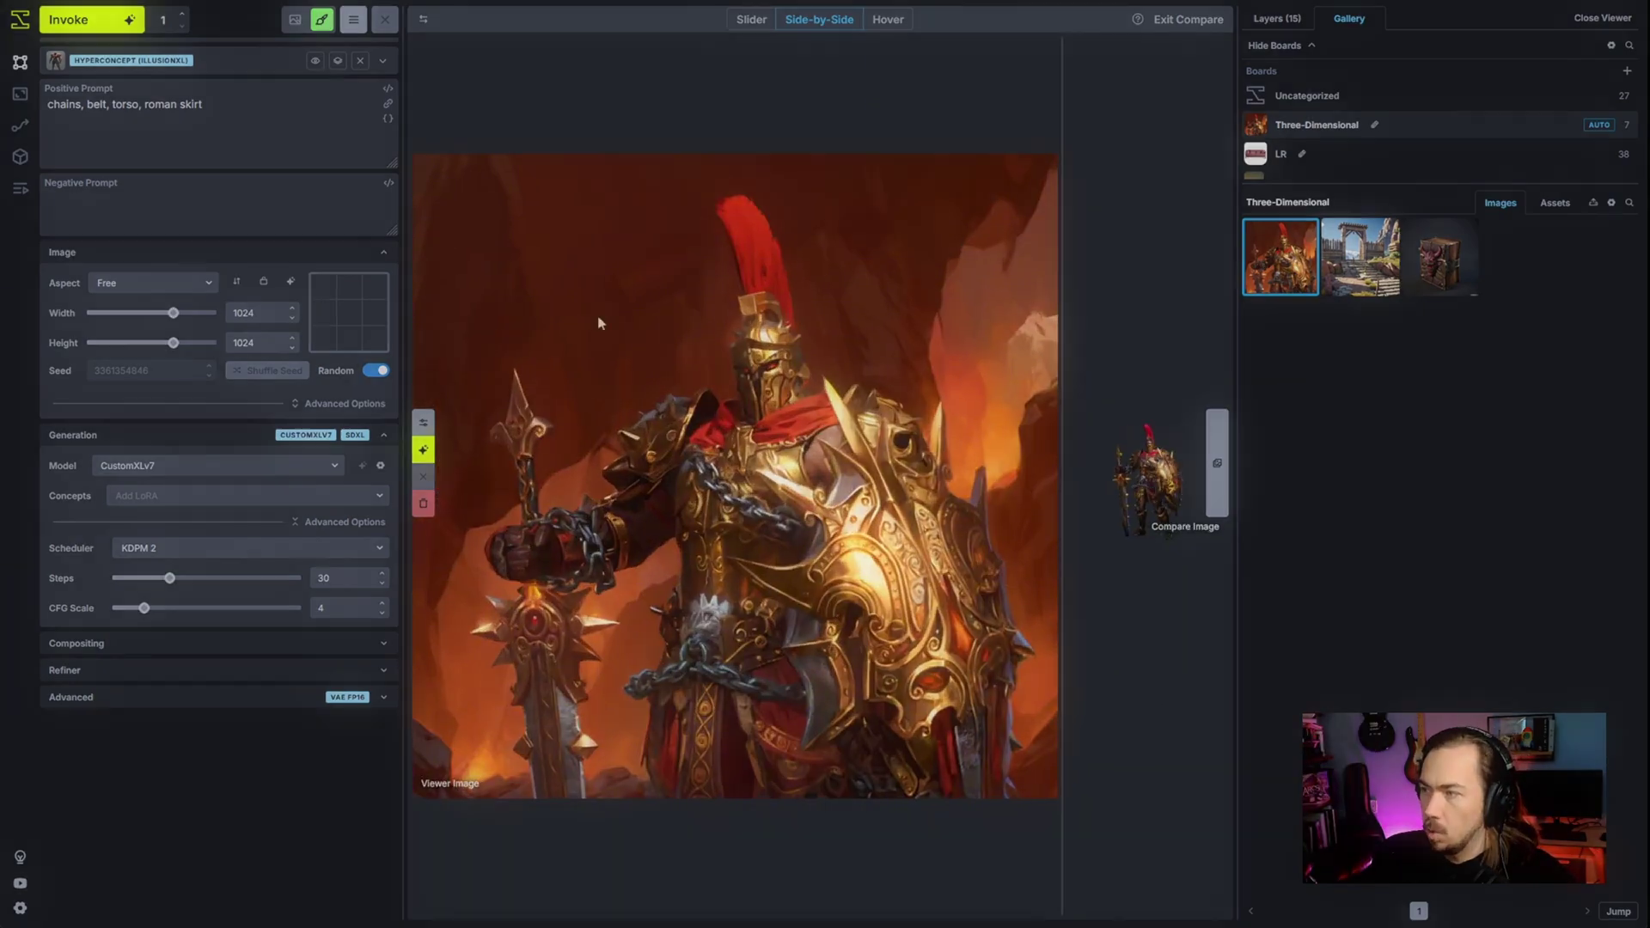